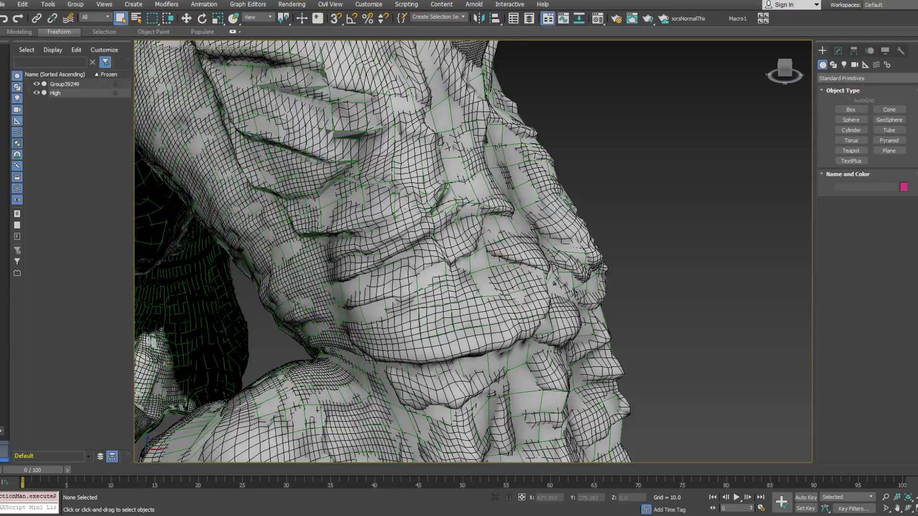
Select the Group39249 mesh, switch to border sub-object level and select the open borders across the torso.
click(497, 269)
alt+middle_drag(497, 270, 540, 238)
scroll(641, 258, down, 2)
middle_drag(540, 238, 563, 243)
alt+middle_drag(467, 239, 504, 258)
scroll(652, 279, up, 3)
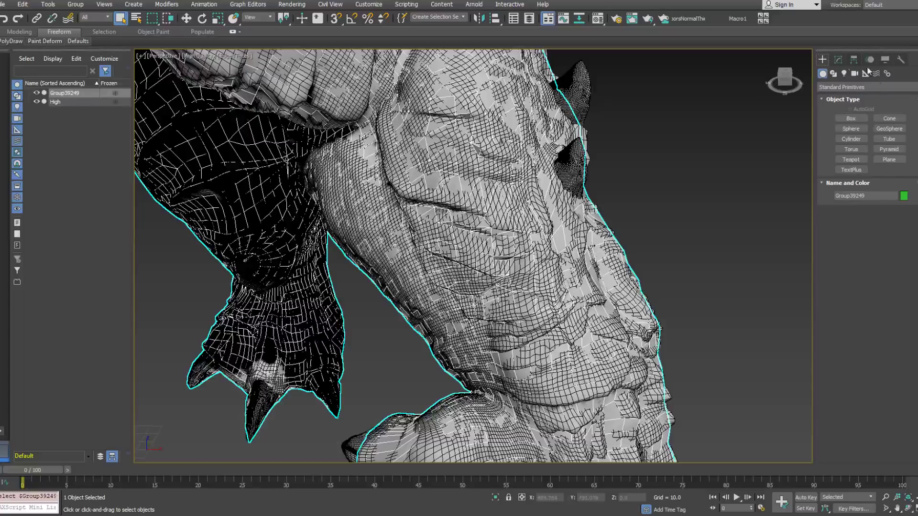
click(837, 60)
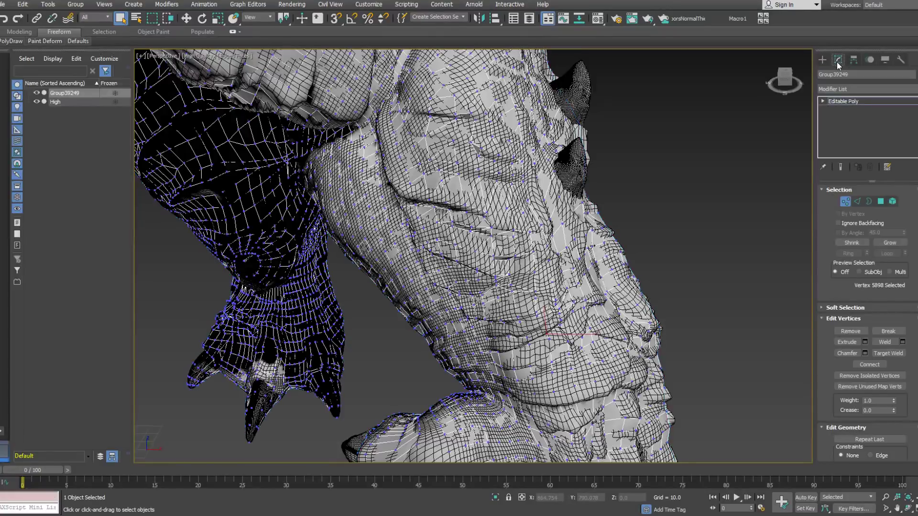
click(868, 203)
drag(740, 347, 430, 177)
Activate PolyDraw's Extend tool and set it to draw on a surface, using the High object.
alt+middle_drag(507, 258, 527, 233)
middle_drag(527, 233, 512, 203)
scroll(537, 187, up, 5)
scroll(514, 206, up, 2)
mouse_move(17, 41)
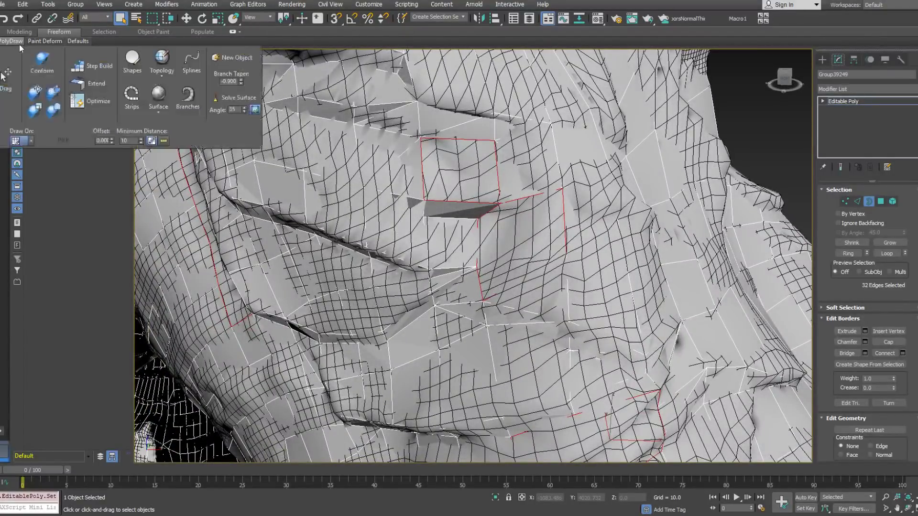
click(31, 141)
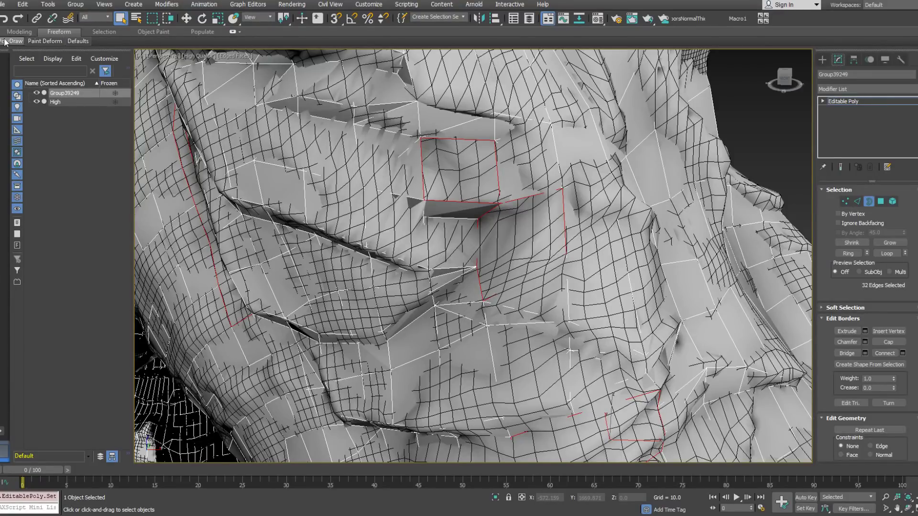
mouse_move(5, 42)
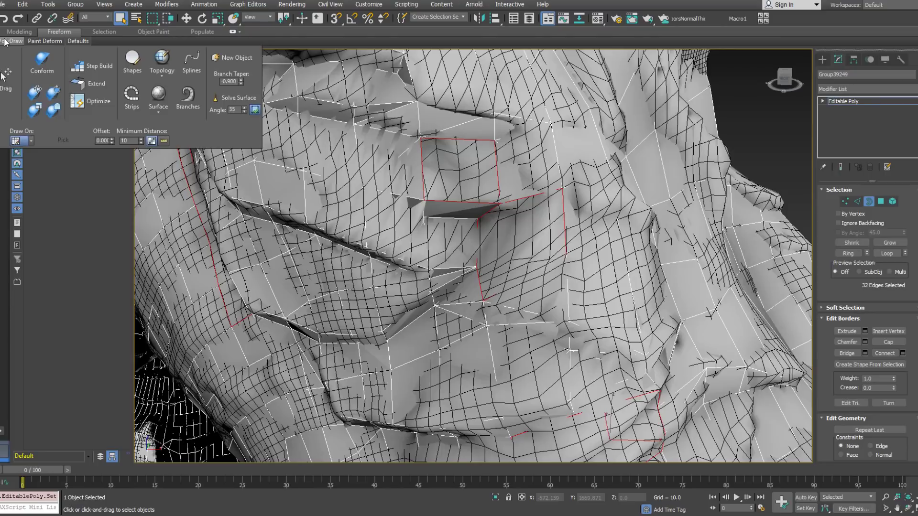
click(95, 105)
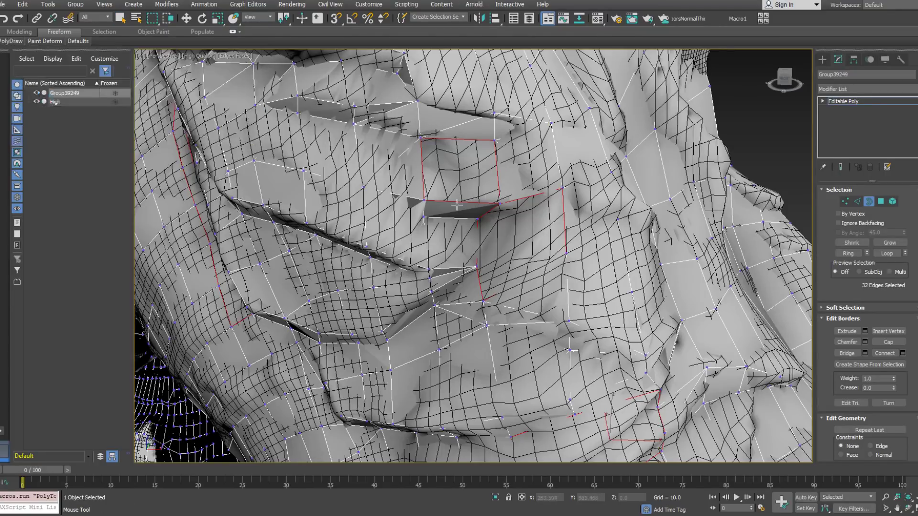
mouse_move(11, 41)
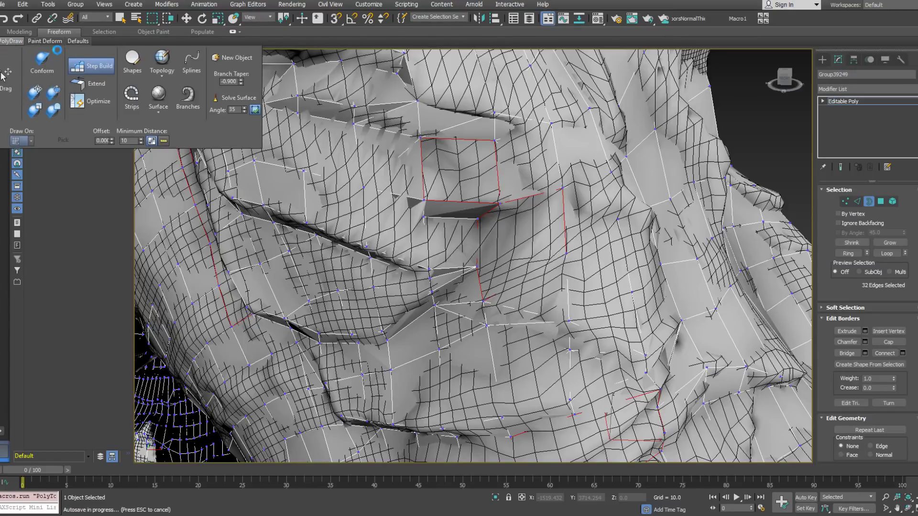
click(90, 84)
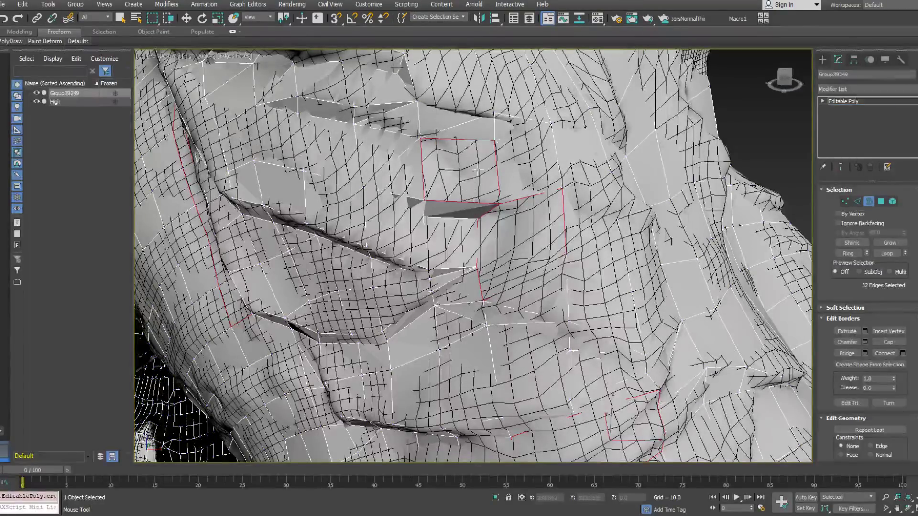
mouse_move(12, 41)
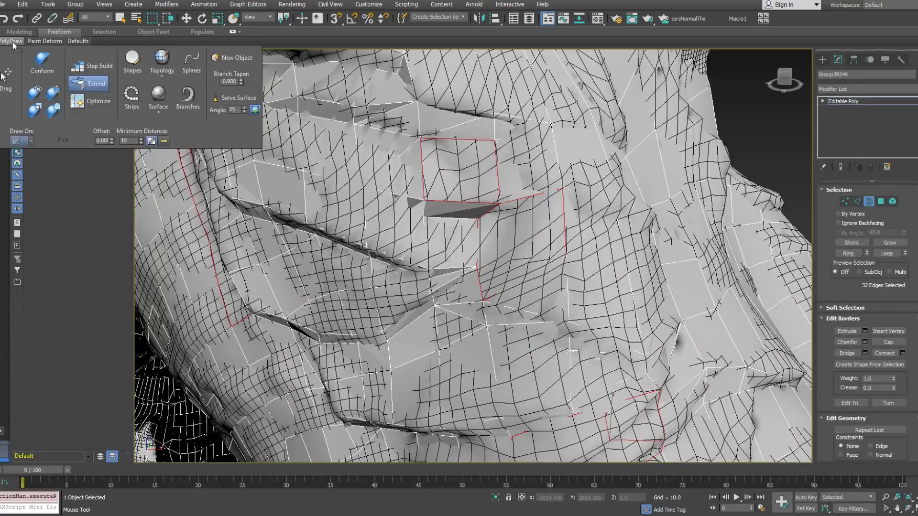
key(w)
click(30, 141)
click(37, 164)
key(w)
Fill the square hole on the flank with Extend and weld its loose corners using Optimize.
mouse_move(10, 41)
click(75, 90)
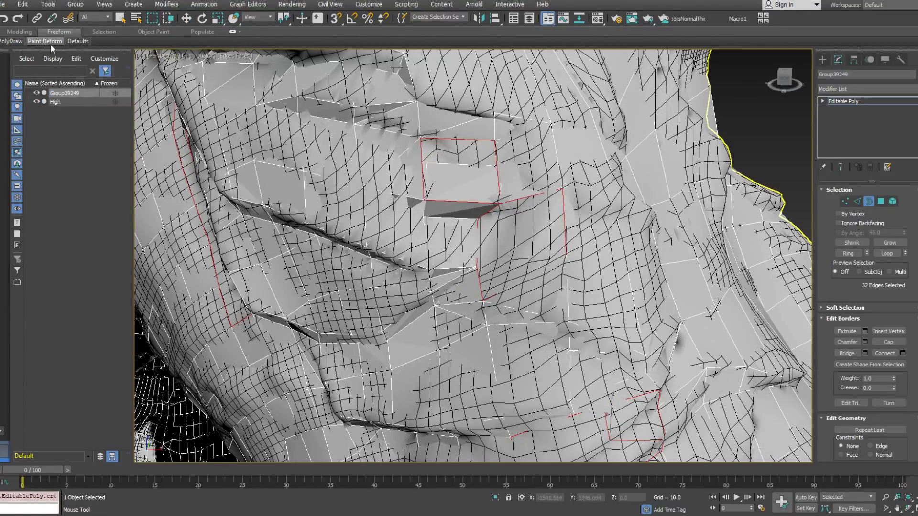
mouse_move(12, 42)
click(88, 98)
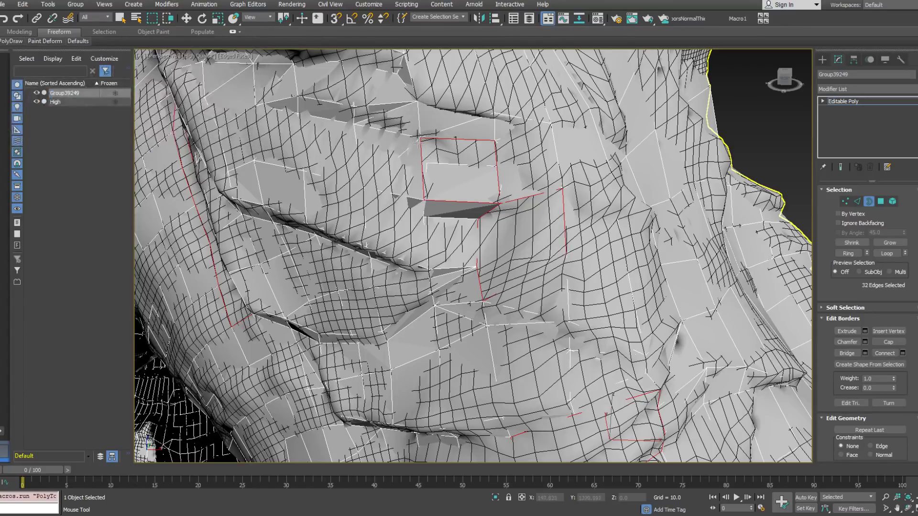
click(419, 143)
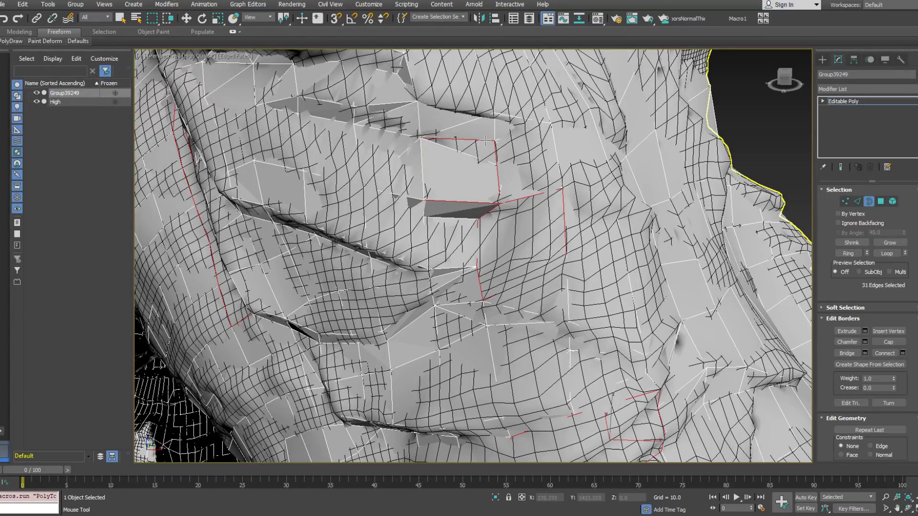
shift+drag(513, 162, 494, 131)
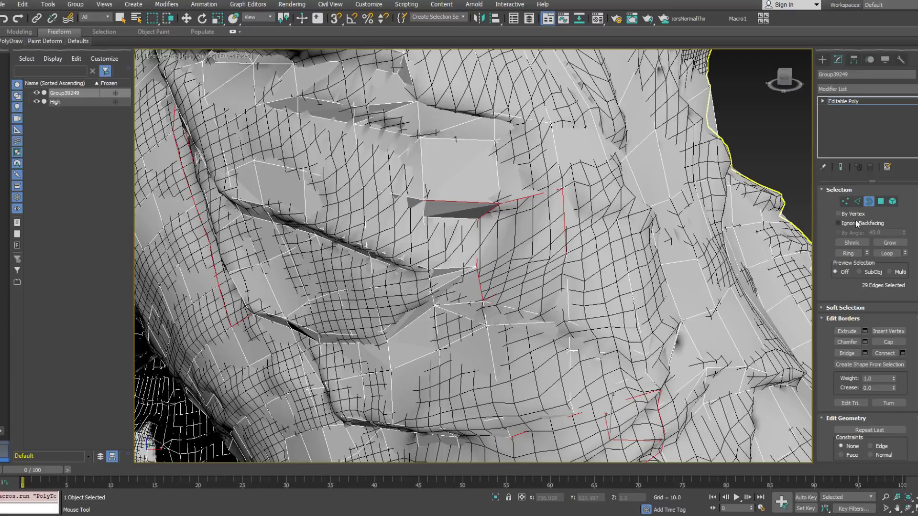
Switch to vertex level and extend new polygons into the open gap beside the filled square.
click(845, 203)
alt+middle_drag(408, 238, 424, 232)
middle_drag(538, 224, 395, 200)
drag(386, 192, 406, 188)
alt+middle_drag(407, 186, 387, 178)
click(11, 41)
click(87, 84)
alt+middle_drag(445, 196, 400, 223)
shift+drag(399, 223, 459, 213)
Weld the new patch's loose vertices to the neighbouring mesh vertices with Optimize.
alt+middle_drag(454, 180, 377, 149)
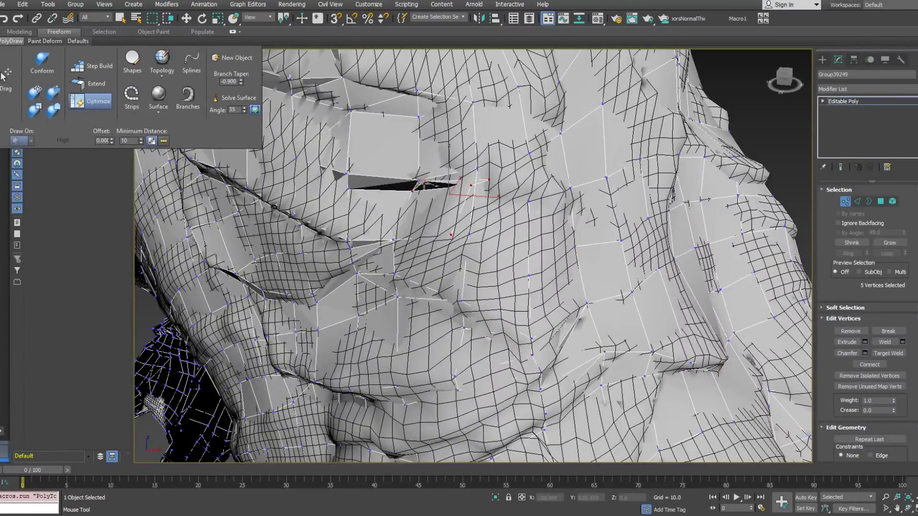
click(421, 181)
alt+middle_drag(471, 179, 466, 244)
drag(466, 243, 485, 242)
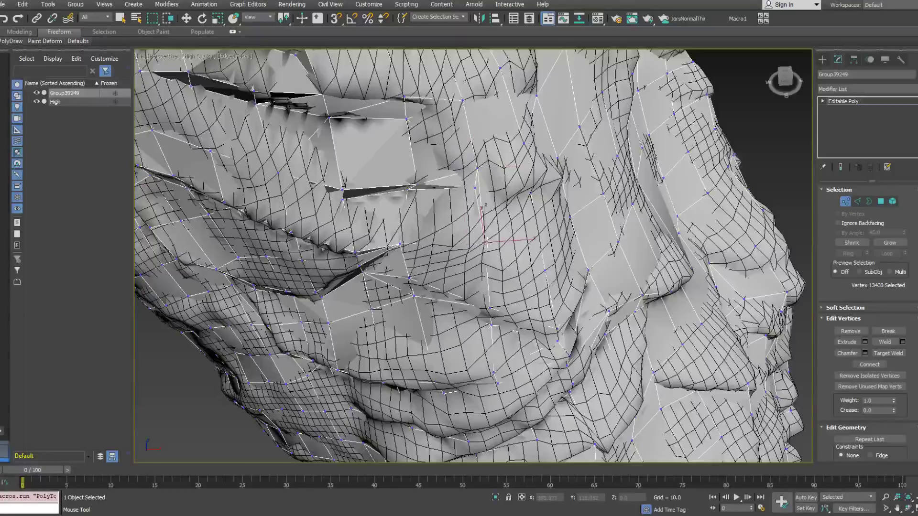
drag(474, 187, 477, 169)
alt+middle_drag(477, 172, 454, 170)
mouse_move(404, 200)
mouse_down()
mouse_move(419, 188)
mouse_move(418, 197)
mouse_up()
alt+middle_drag(466, 179, 483, 196)
Extend another polygon into the gap below the crease and weld its duplicate vertices with Optimize.
click(11, 41)
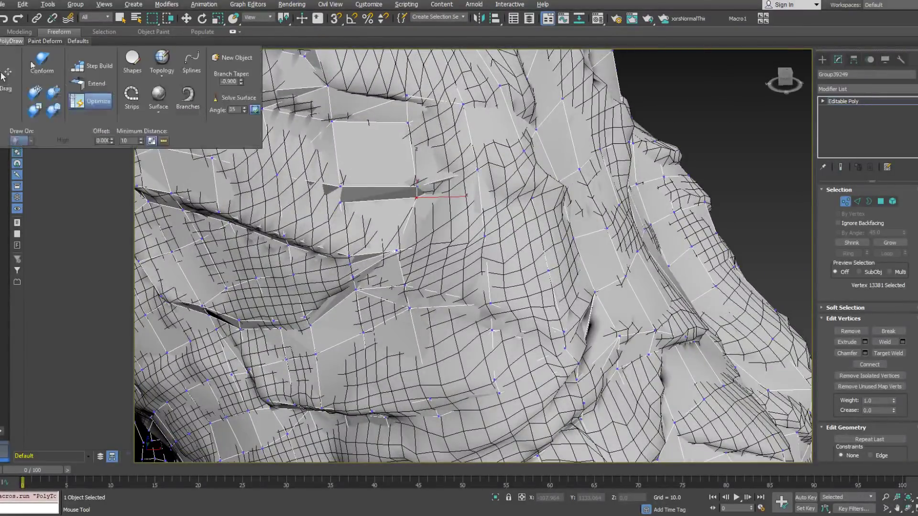
click(474, 256)
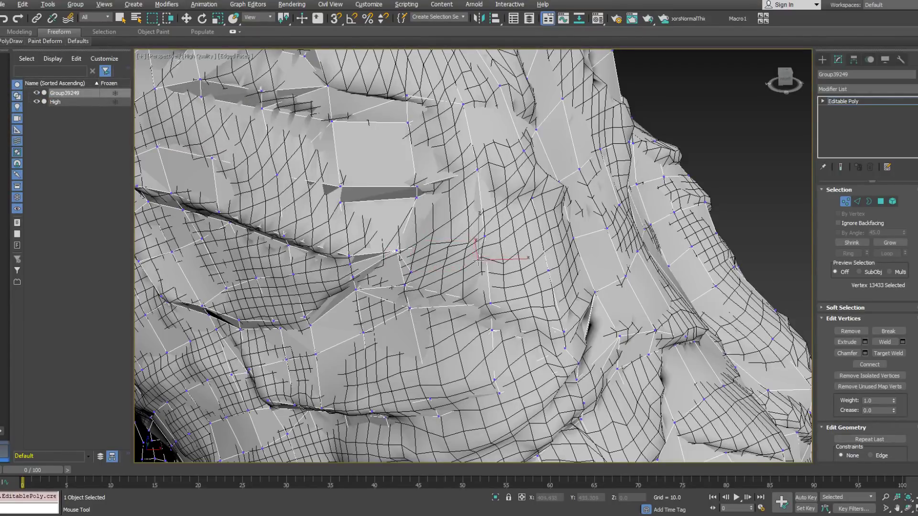
key(F3)
key(F3)
click(11, 41)
click(92, 101)
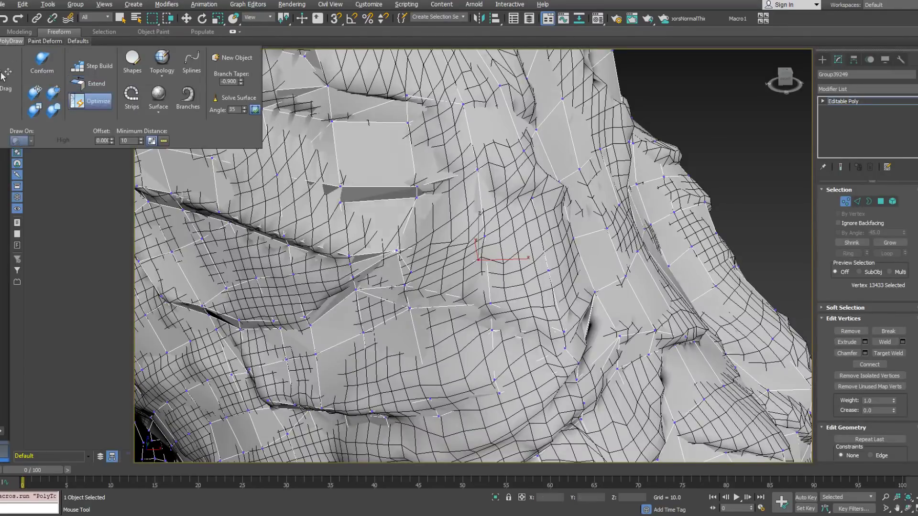
shift+drag(411, 272, 405, 285)
shift+drag(478, 261, 484, 237)
Reactivate Extend and use it on the next open gap between the flank patch and the back.
alt+middle_drag(485, 237, 447, 245)
scroll(447, 245, down, 2)
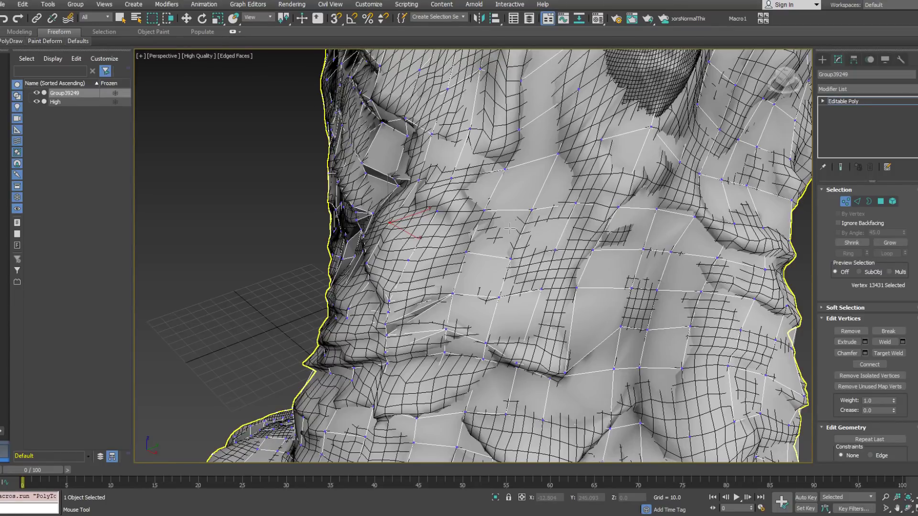
alt+middle_drag(421, 239, 460, 231)
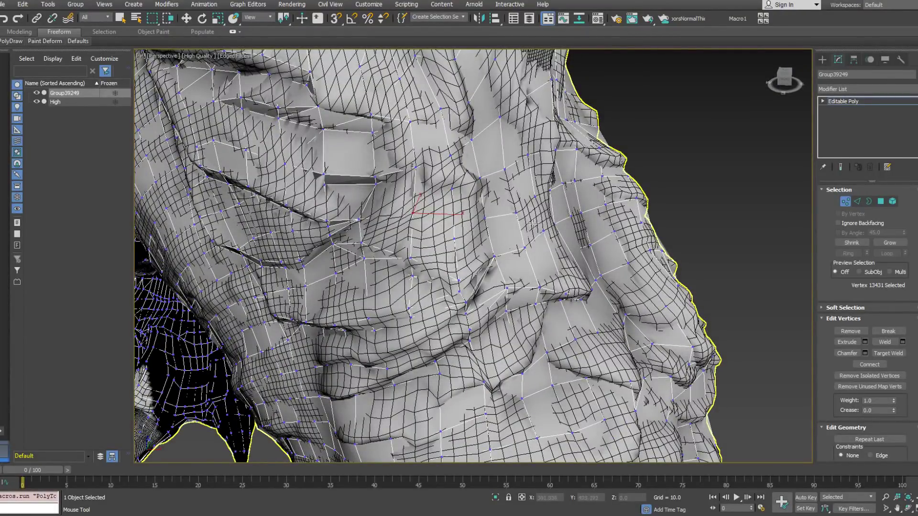
alt+middle_drag(544, 216, 506, 218)
mouse_move(476, 233)
alt+middle_down()
mouse_move(458, 221)
mouse_move(564, 219)
mouse_move(463, 236)
mouse_move(518, 230)
mouse_move(518, 193)
mouse_move(478, 206)
alt+middle_up()
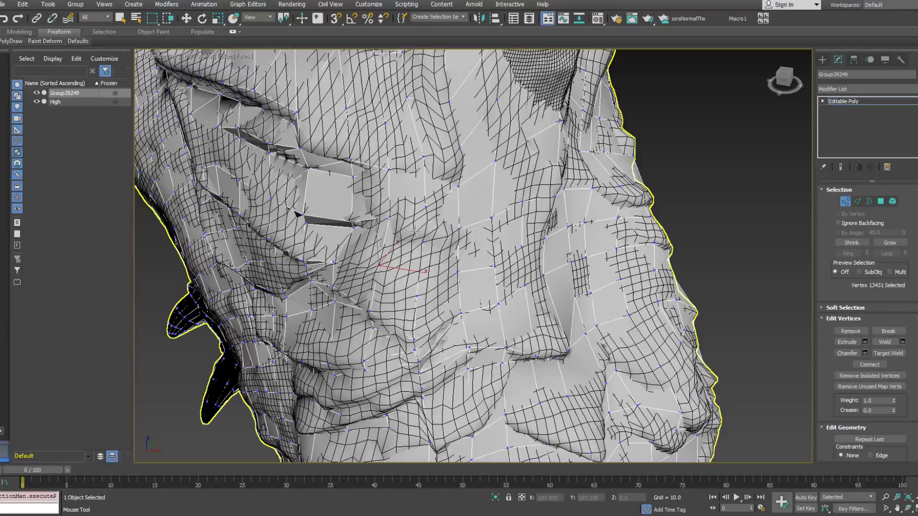
mouse_move(15, 41)
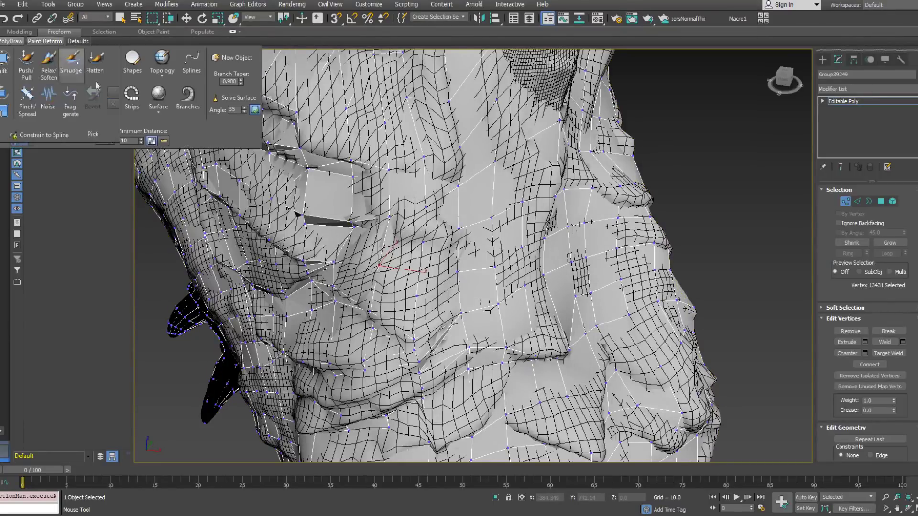
click(11, 42)
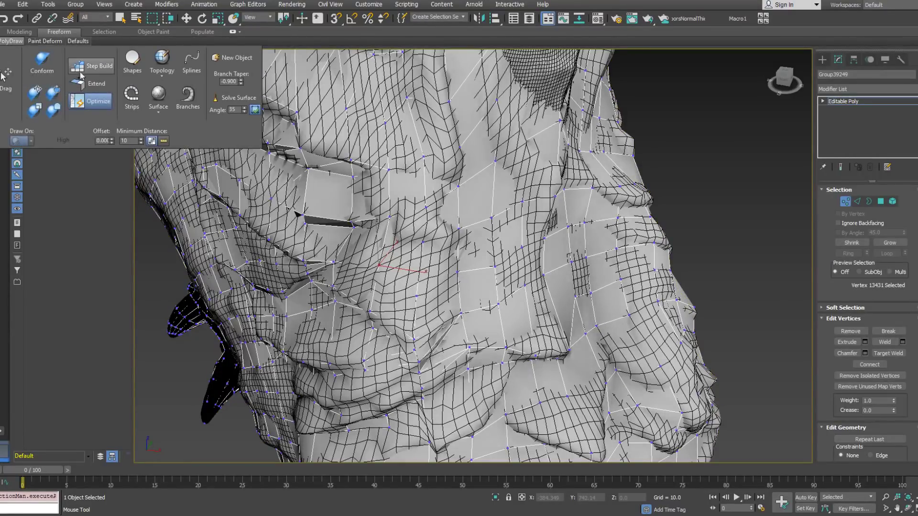
mouse_move(323, 232)
alt+middle_down()
mouse_move(406, 225)
mouse_move(361, 215)
mouse_move(439, 243)
alt+middle_up()
key(Delete)
key(F3)
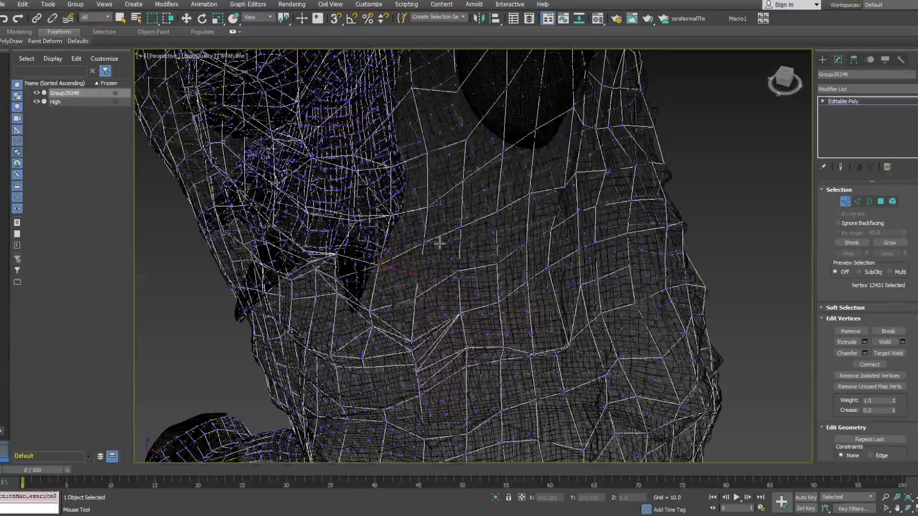
key(F3)
mouse_move(408, 238)
alt+middle_down()
mouse_move(435, 254)
mouse_move(414, 254)
mouse_move(421, 229)
mouse_move(400, 191)
mouse_move(368, 232)
alt+middle_up()
click(430, 233)
Continue extending polygons from the vertices beside the gap towards the back of the torso.
alt+middle_drag(448, 253, 519, 239)
alt+middle_drag(387, 247, 414, 270)
click(466, 250)
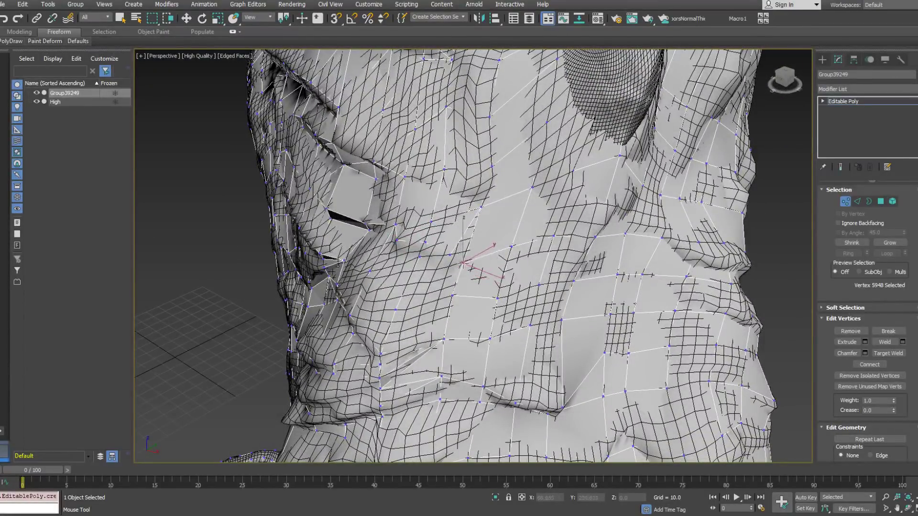
mouse_move(480, 277)
alt+middle_down()
mouse_move(452, 278)
mouse_move(475, 270)
alt+middle_up()
mouse_move(492, 232)
alt+middle_down()
mouse_move(536, 232)
mouse_move(490, 232)
alt+middle_up()
click(489, 202)
alt+middle_drag(474, 271, 510, 267)
click(11, 41)
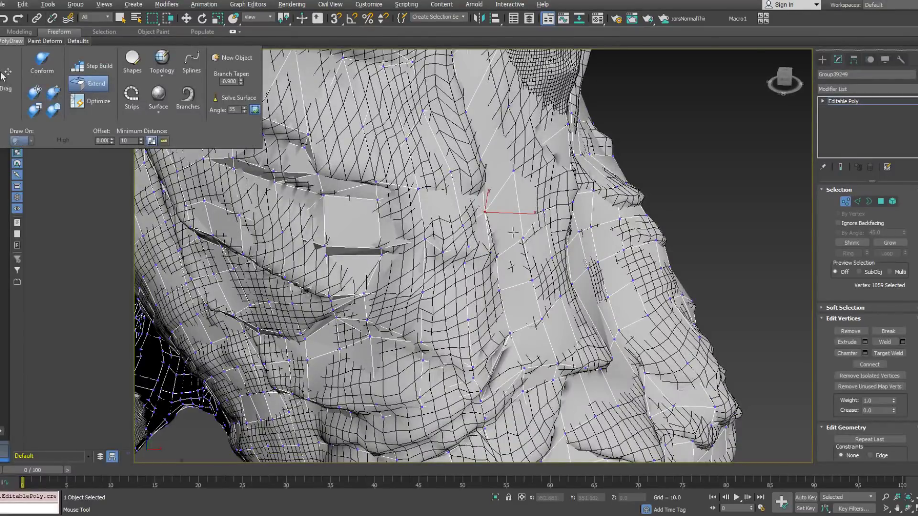
alt+middle_drag(513, 233, 490, 269)
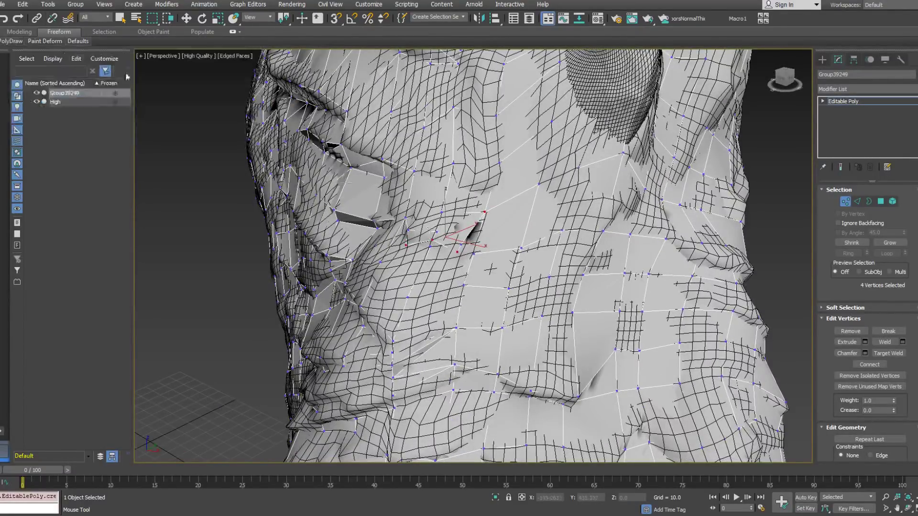
alt+middle_drag(490, 270, 416, 247)
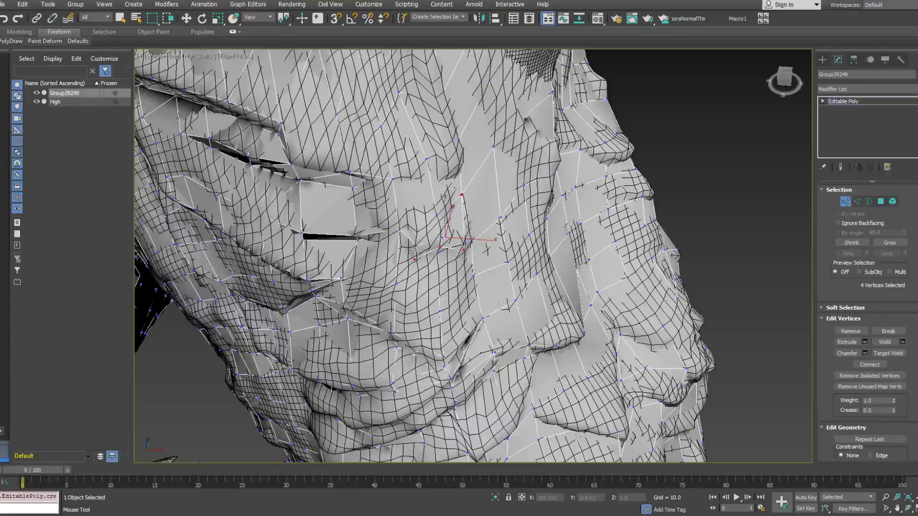
Weld the overlapping vertices at the flank end of the new polygons with Optimize.
mouse_move(11, 41)
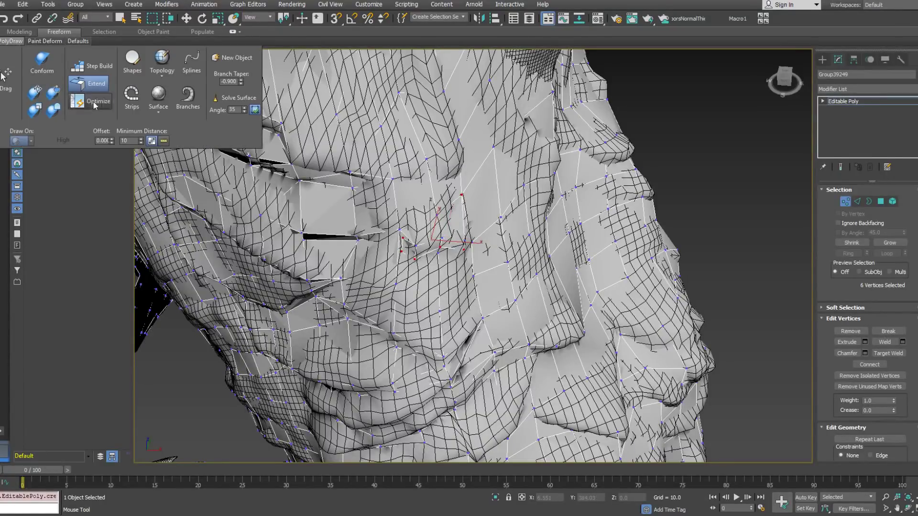
click(400, 239)
alt+middle_drag(397, 226, 287, 155)
Try to close the small gap beside the latest patch with Extend.
mouse_move(12, 41)
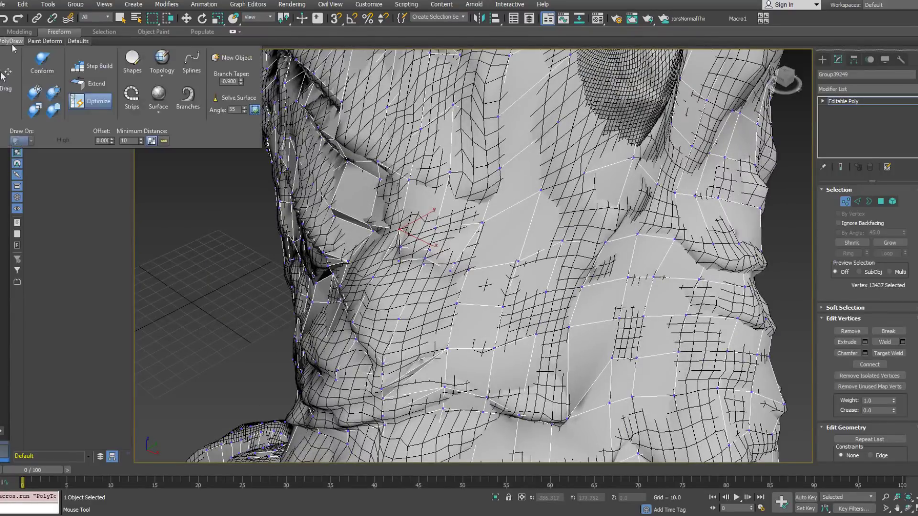
alt+middle_drag(444, 255, 436, 284)
drag(436, 284, 473, 244)
key(ctrl+z)
alt+middle_drag(470, 275, 445, 244)
drag(444, 244, 454, 245)
key(ctrl+z)
alt+middle_drag(446, 245, 427, 261)
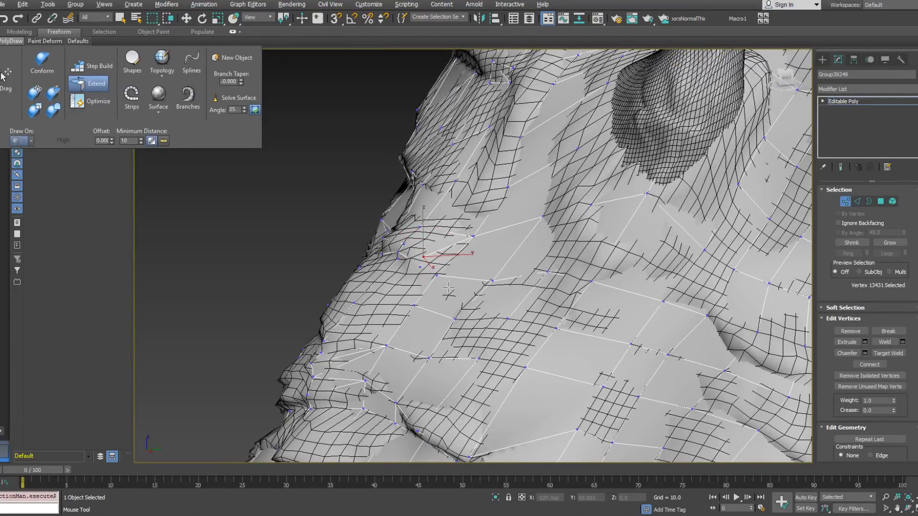
drag(423, 257, 430, 260)
key(ctrl+z)
alt+middle_drag(448, 270, 433, 275)
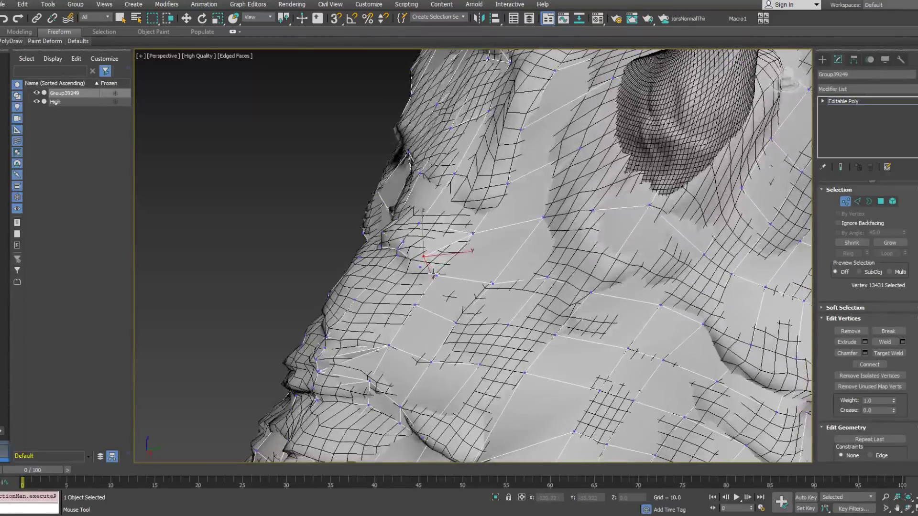
In wireframe display, extend a polygon at the small remaining gap and weld its loose vertices with Optimize.
key(F3)
shift+drag(422, 262, 436, 261)
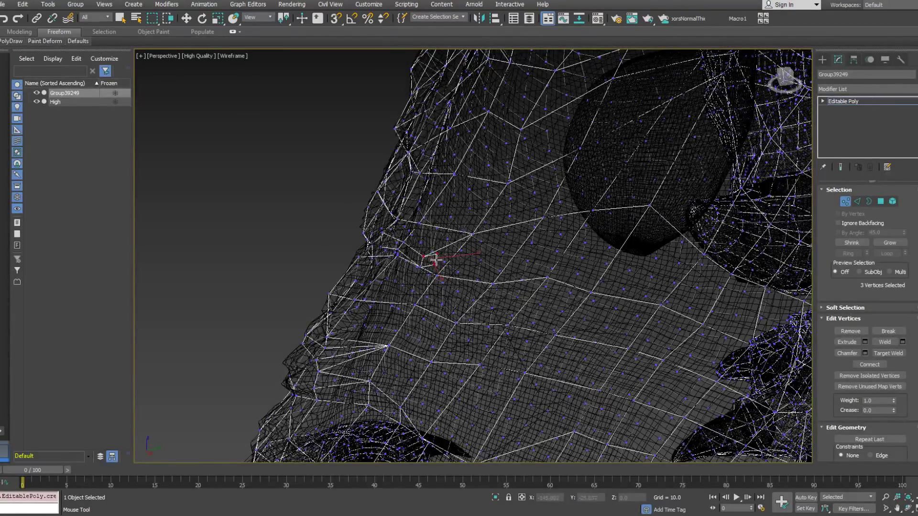
mouse_move(11, 42)
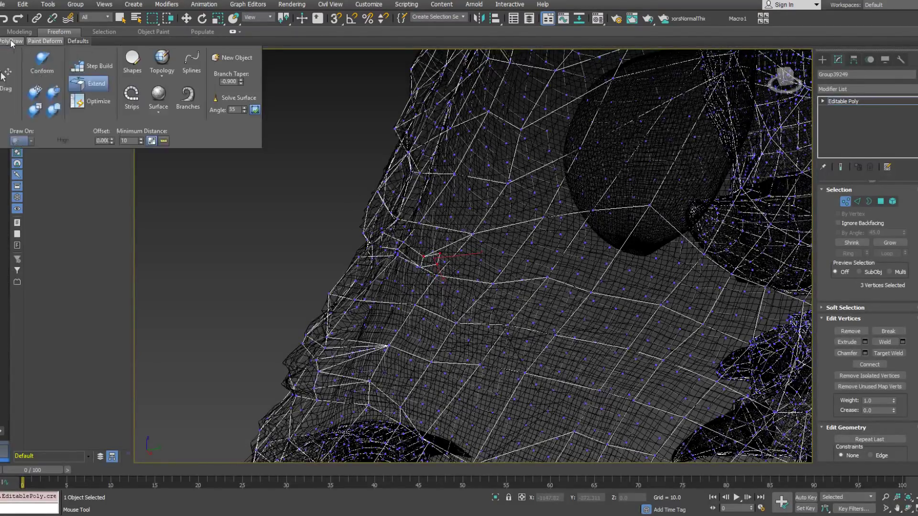
click(90, 106)
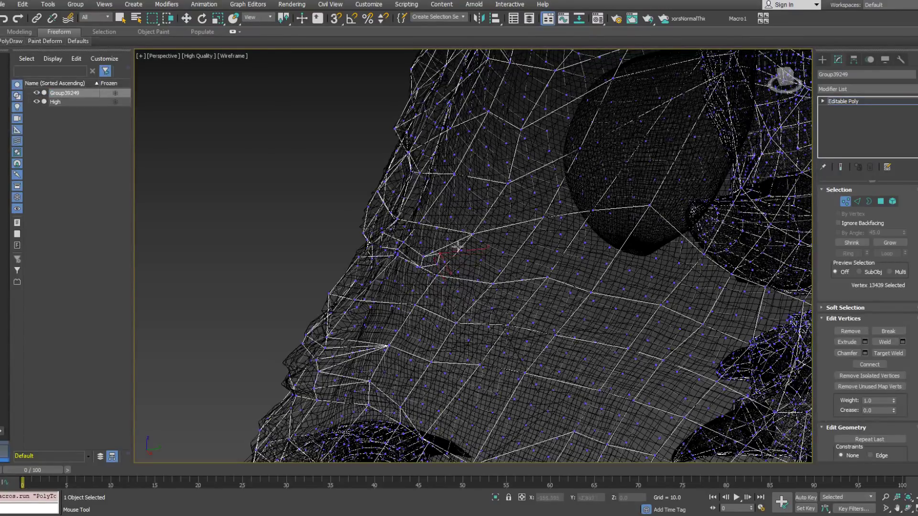
Collapse the leftover short edges at the small gap on the back with Optimize, checking them in wireframe and shaded display.
mouse_move(434, 270)
alt+middle_down()
mouse_move(410, 270)
mouse_move(472, 211)
mouse_move(461, 240)
mouse_move(407, 271)
mouse_move(430, 286)
alt+middle_up()
key(F3)
click(415, 280)
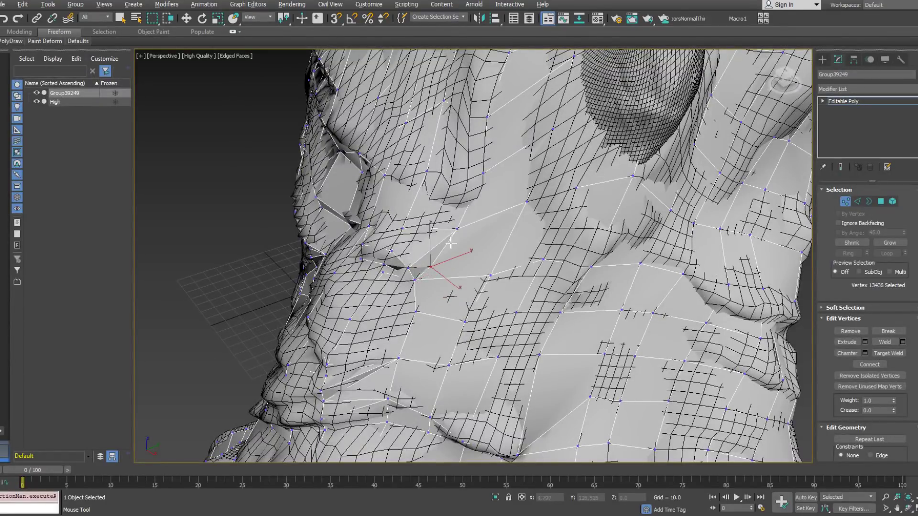
alt+middle_drag(451, 244, 454, 246)
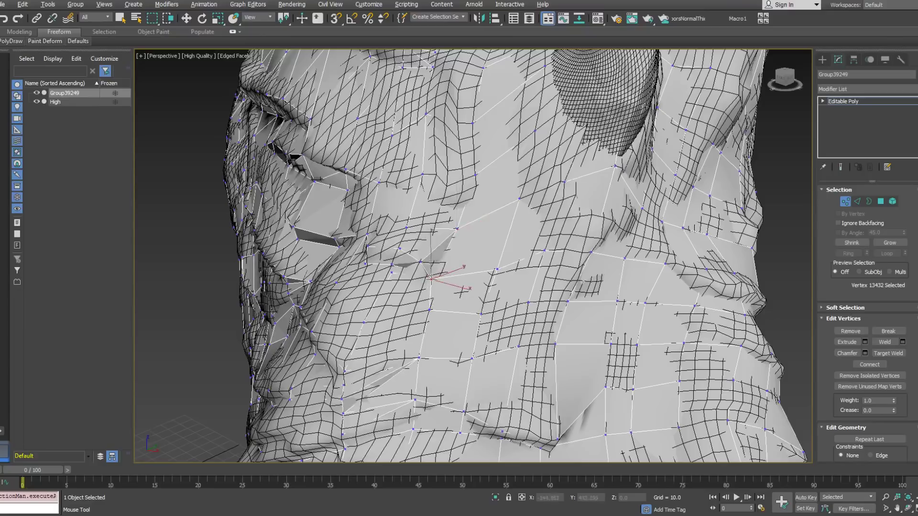
mouse_move(408, 274)
alt+middle_down()
mouse_move(388, 270)
mouse_move(412, 283)
alt+middle_up()
key(F3)
key(F3)
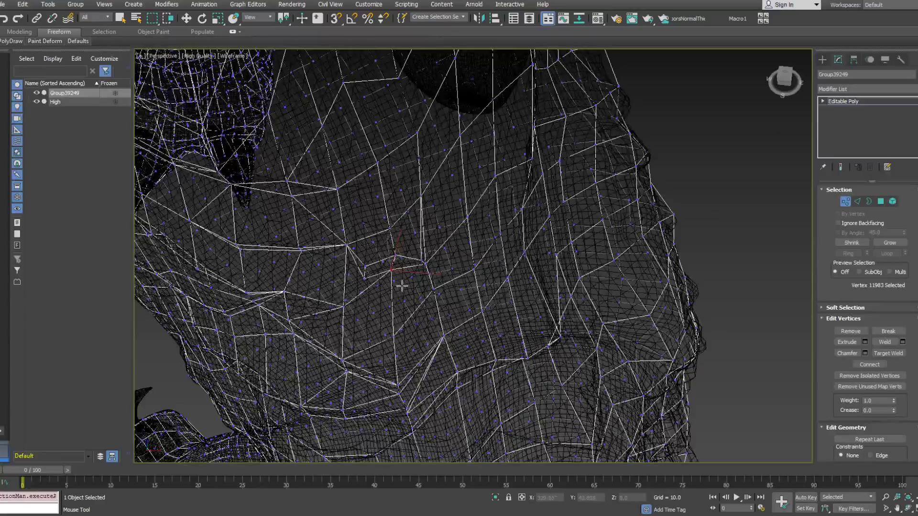
alt+middle_drag(356, 298, 356, 278)
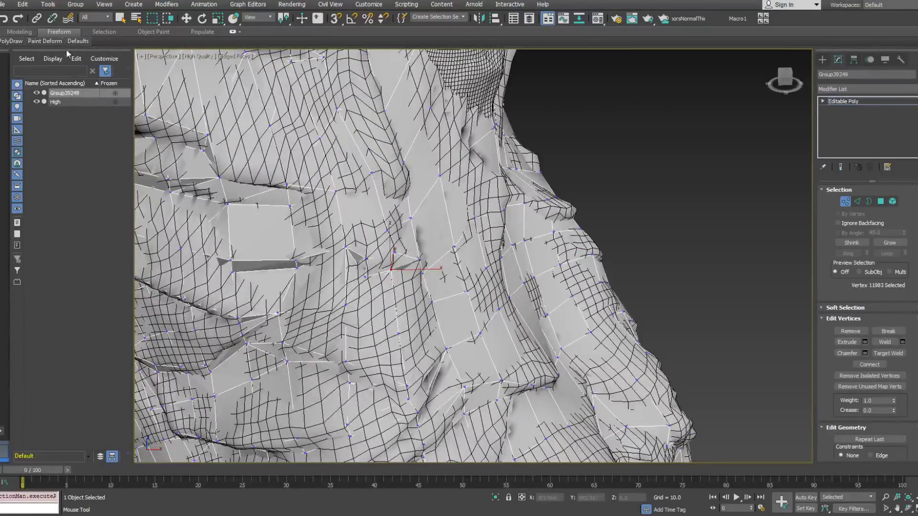
Extend a polygon across the remaining sliver of the gap and weld its loose vertices with Optimize.
click(12, 42)
click(94, 84)
alt+middle_drag(354, 261, 367, 287)
shift+drag(357, 265, 372, 286)
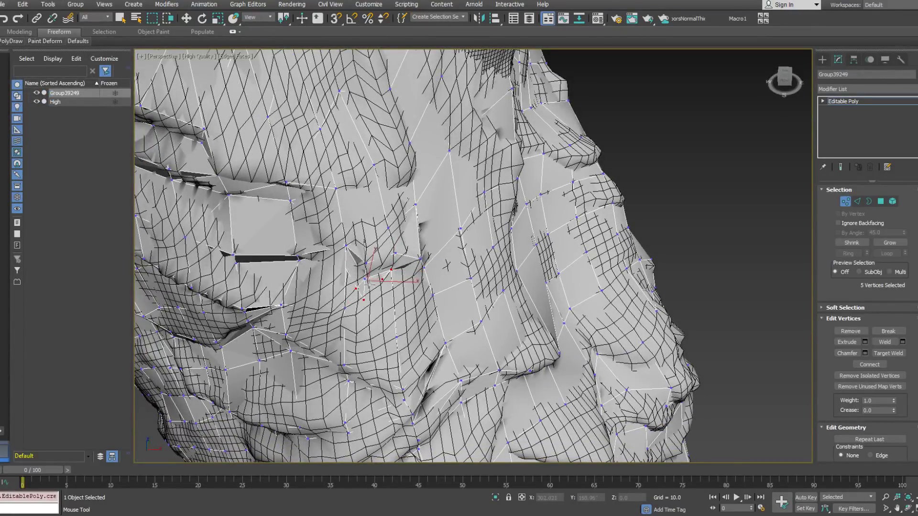
mouse_move(11, 40)
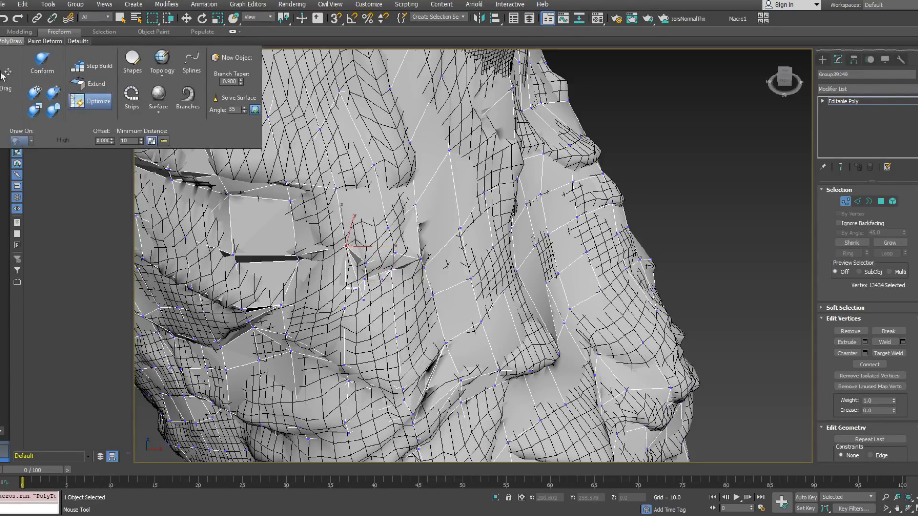
shift+drag(382, 280, 391, 270)
alt+middle_drag(421, 254, 342, 371)
Select the vertical strip of six low-poly polygons covering the raised fold beside the lower horn.
key(w)
click(880, 201)
alt+middle_drag(361, 224, 354, 165)
ctrl+click(354, 210)
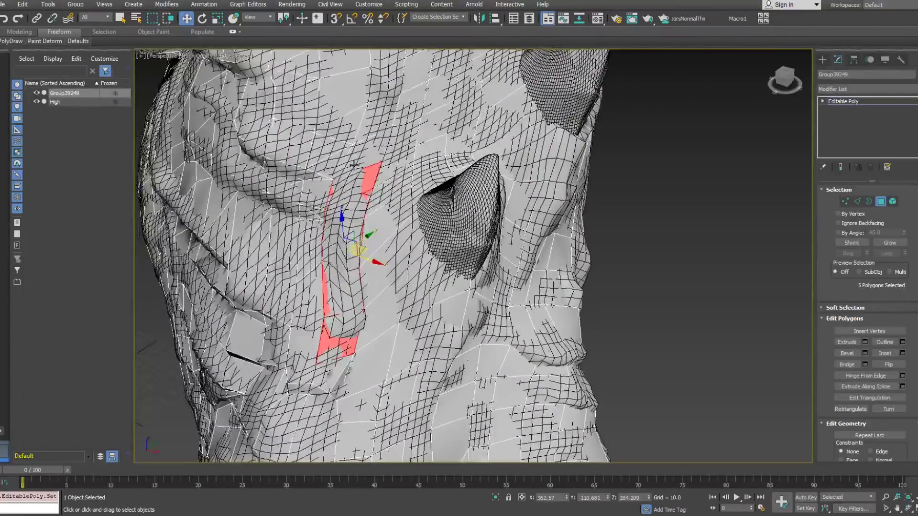
mouse_move(367, 276)
alt+middle_down()
mouse_move(397, 268)
mouse_move(354, 284)
alt+middle_up()
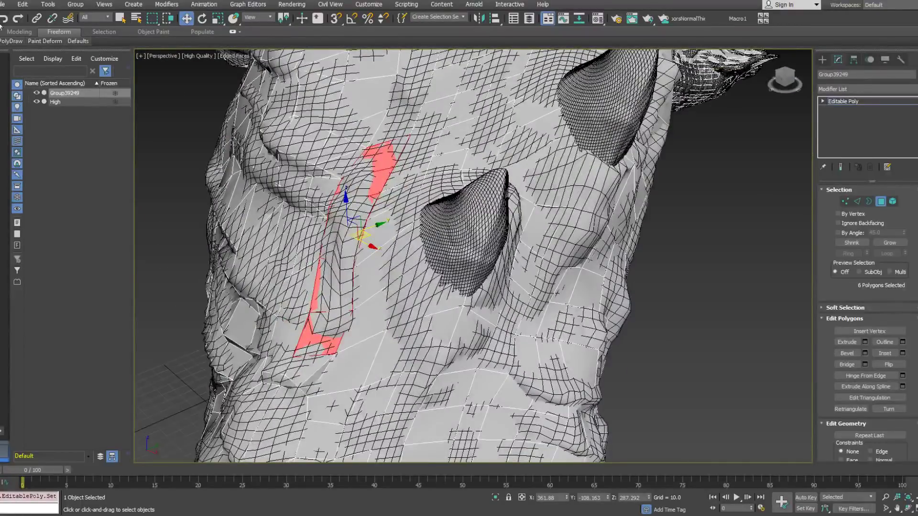
mouse_move(9, 42)
click(89, 101)
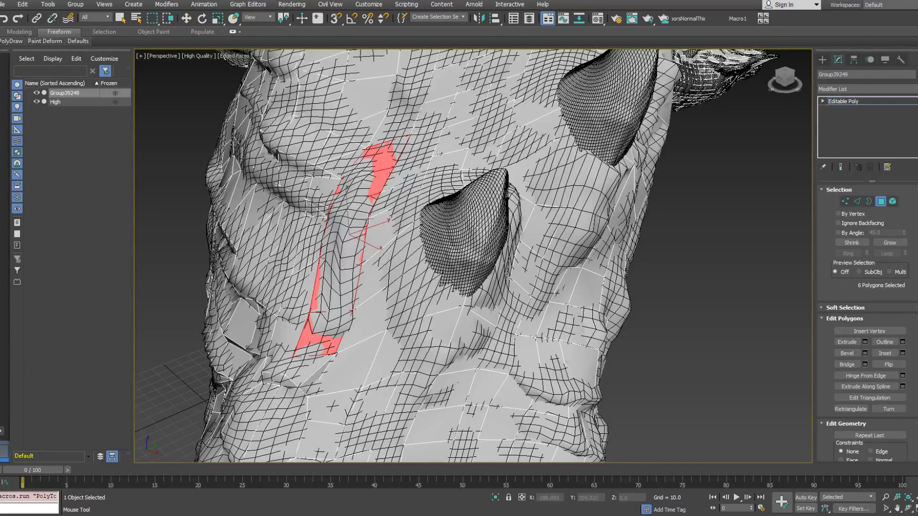
alt+middle_drag(378, 196, 368, 197)
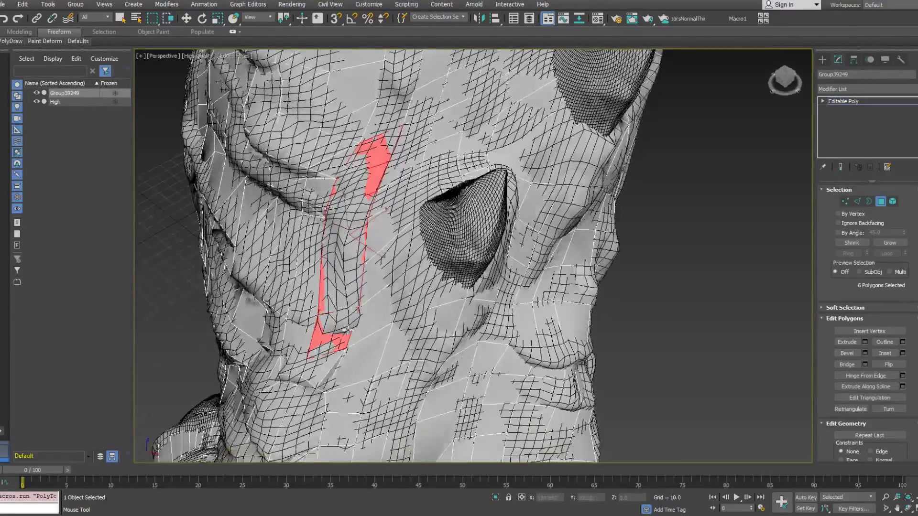
mouse_move(348, 346)
alt+middle_down()
mouse_move(325, 345)
mouse_move(352, 346)
alt+middle_up()
key(w)
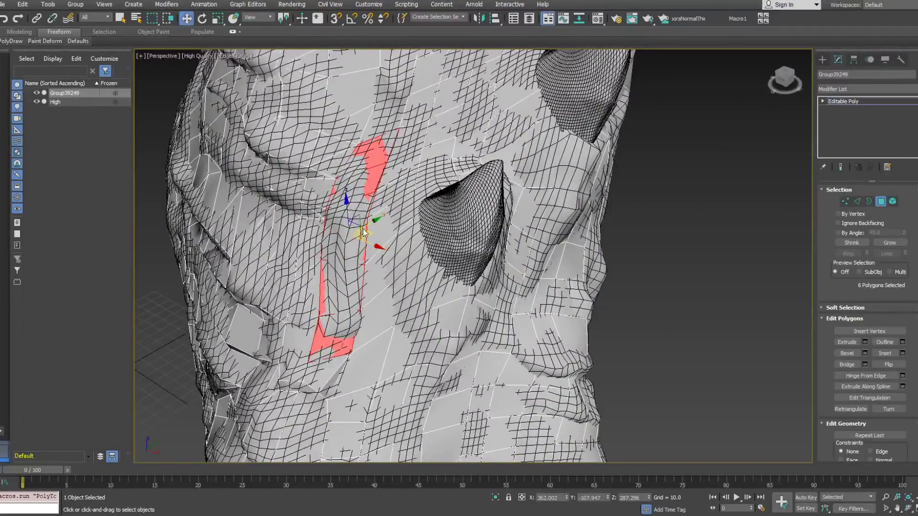
Bevel the selected strip outward by a reduced height with an outline of -1.0.
mouse_move(1, 40)
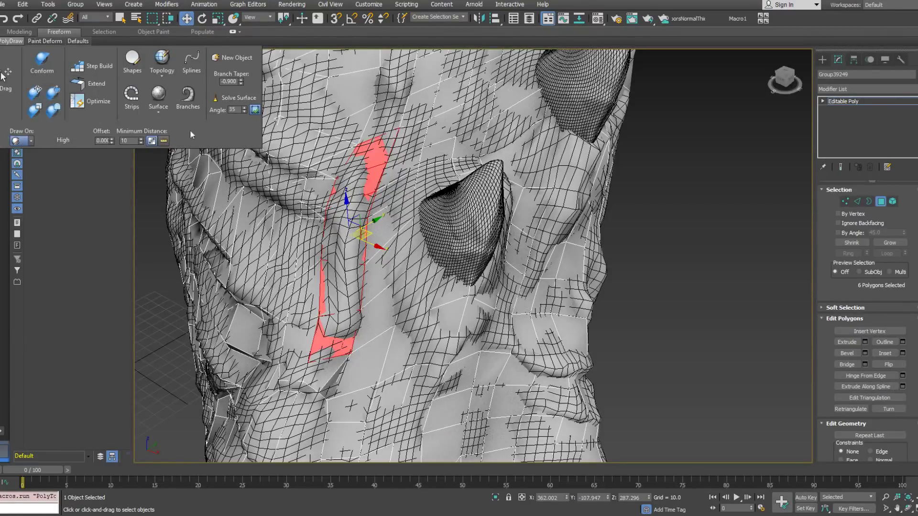
right_click(399, 265)
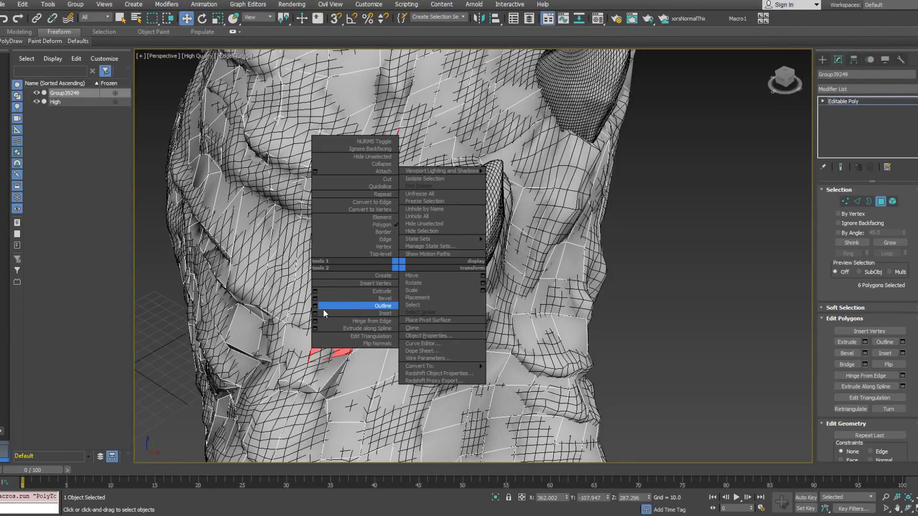
click(354, 306)
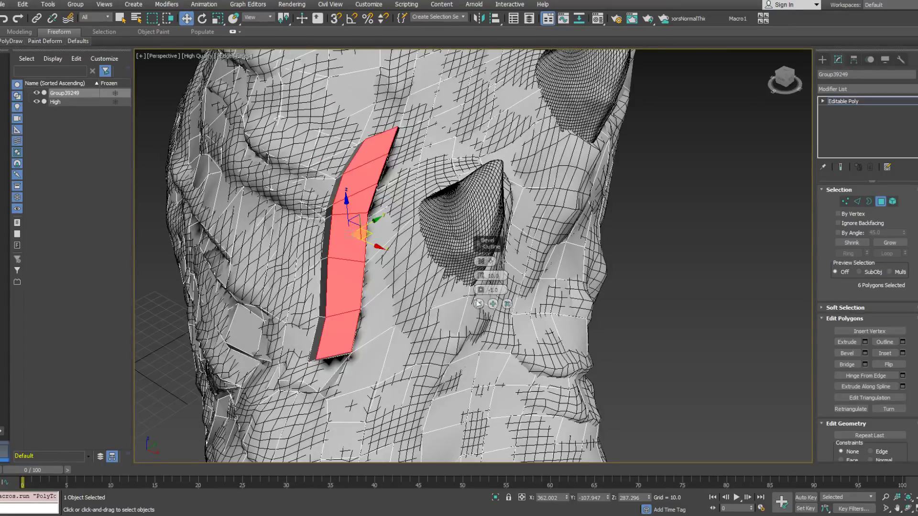
drag(481, 277, 465, 312)
click(479, 305)
alt+middle_drag(478, 306, 469, 347)
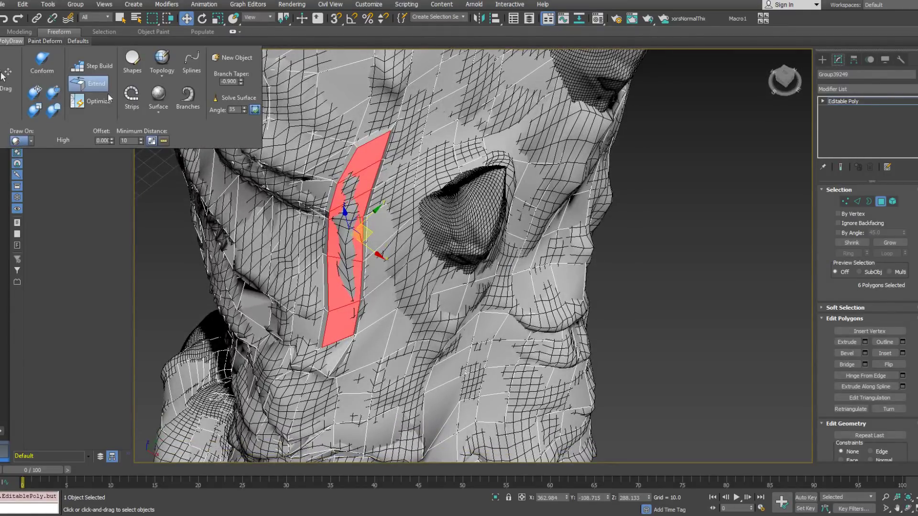
Weld the vertices at the upper end of the bevelled strip together and undo the last attempt.
click(107, 93)
mouse_move(339, 184)
mouse_down()
mouse_move(366, 175)
mouse_move(360, 151)
mouse_move(375, 152)
mouse_up()
alt+middle_drag(375, 152, 363, 143)
mouse_move(374, 185)
mouse_down()
mouse_move(369, 195)
mouse_move(339, 196)
mouse_move(345, 202)
mouse_up()
key(ctrl+z)
mouse_move(345, 202)
alt+middle_down()
mouse_move(355, 165)
mouse_move(359, 191)
alt+middle_up()
Use Optimize to weld opposite vertices across the upper half of the bevelled strip into a single ridge.
mouse_move(12, 42)
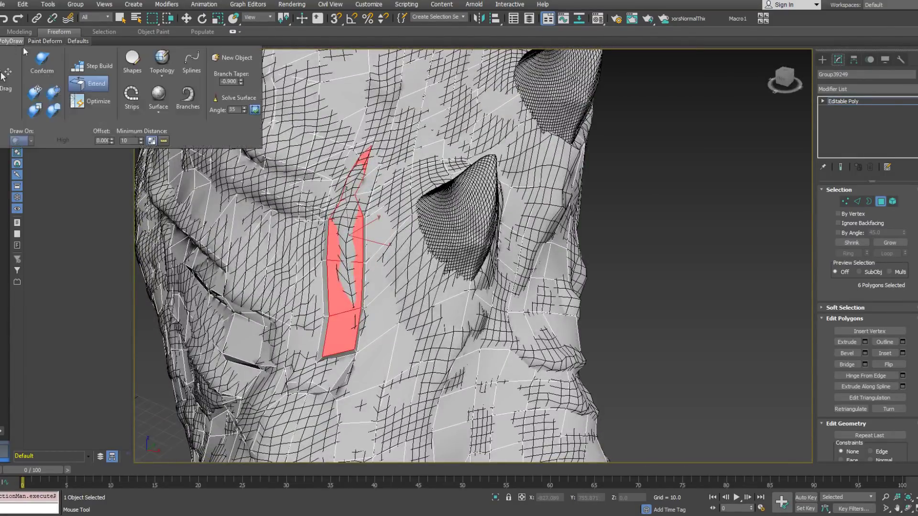
click(90, 100)
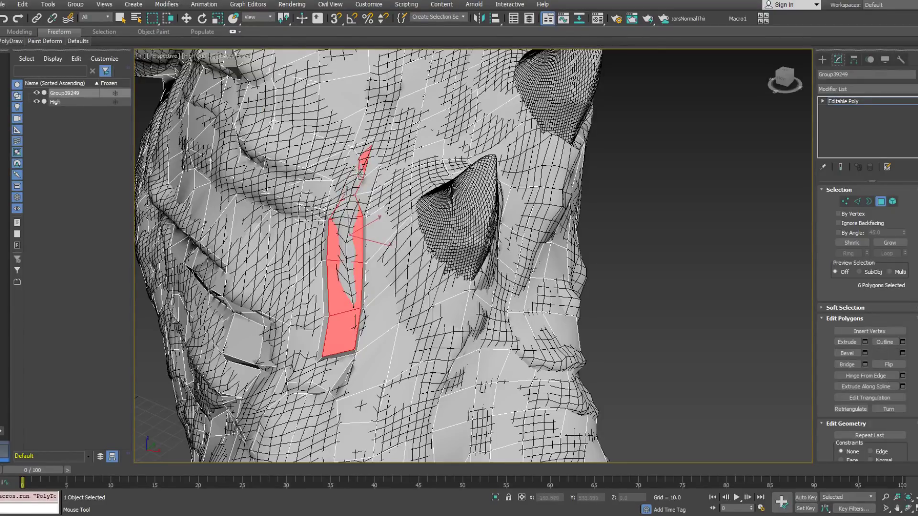
alt+middle_drag(361, 175, 369, 158)
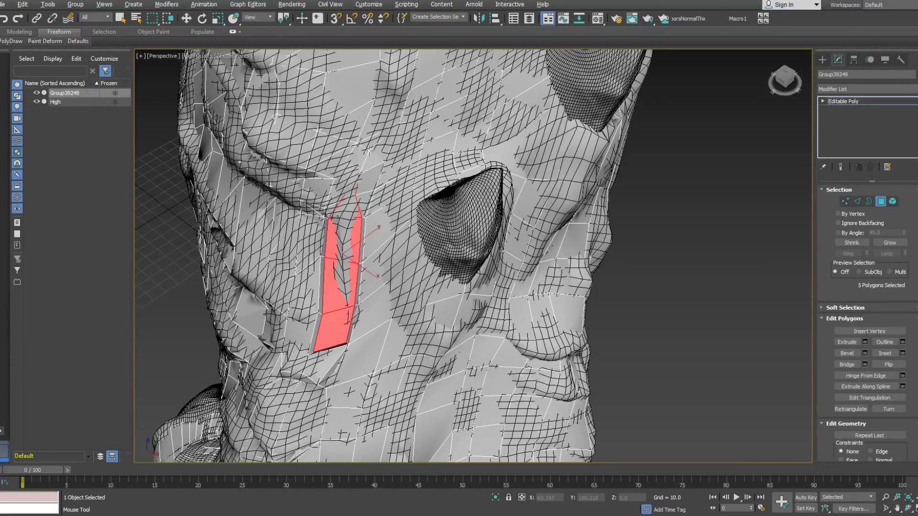
alt+middle_drag(369, 149, 355, 168)
mouse_move(334, 222)
mouse_down()
mouse_move(357, 221)
mouse_move(346, 221)
mouse_up()
alt+middle_drag(352, 282, 338, 280)
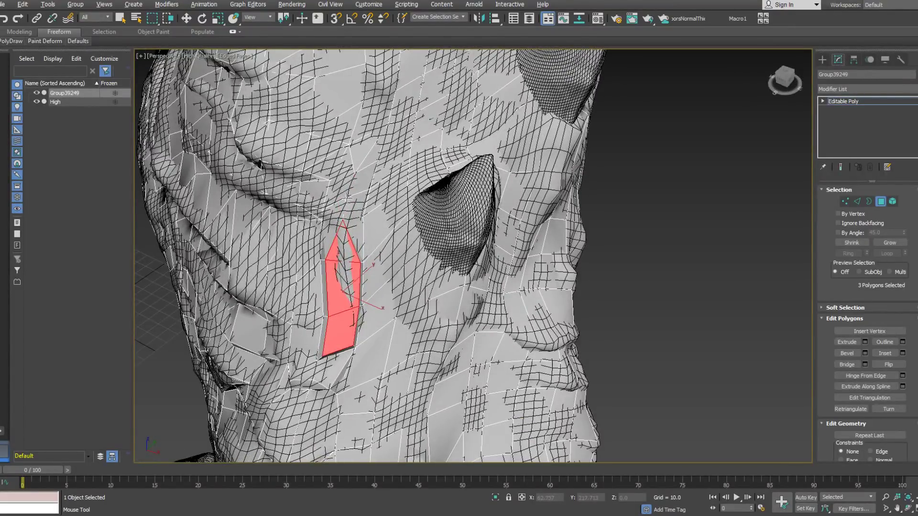
Weld the facing vertices of the next two rows down the bevelled strip with Optimize.
scroll(347, 212, up, 3)
alt+middle_drag(347, 198, 363, 226)
drag(310, 213, 337, 210)
alt+middle_drag(338, 224, 323, 226)
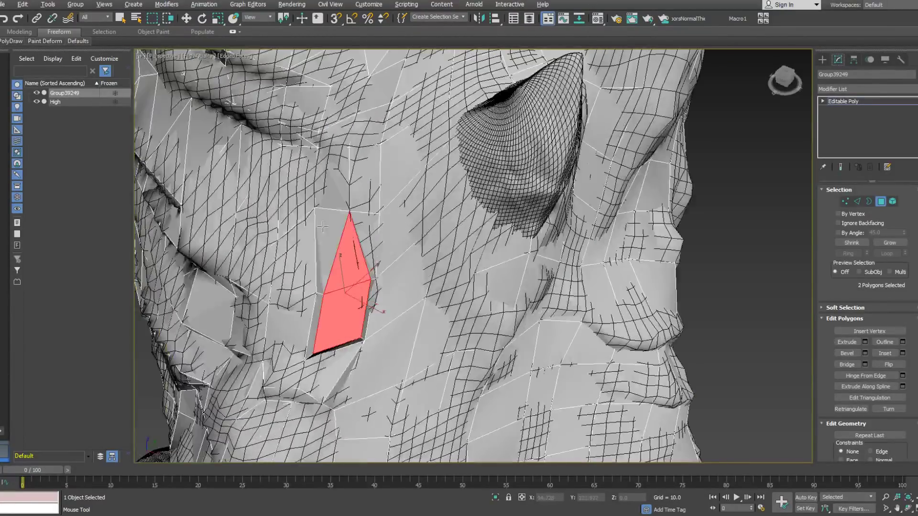
drag(323, 293, 360, 280)
alt+middle_drag(379, 340, 363, 309)
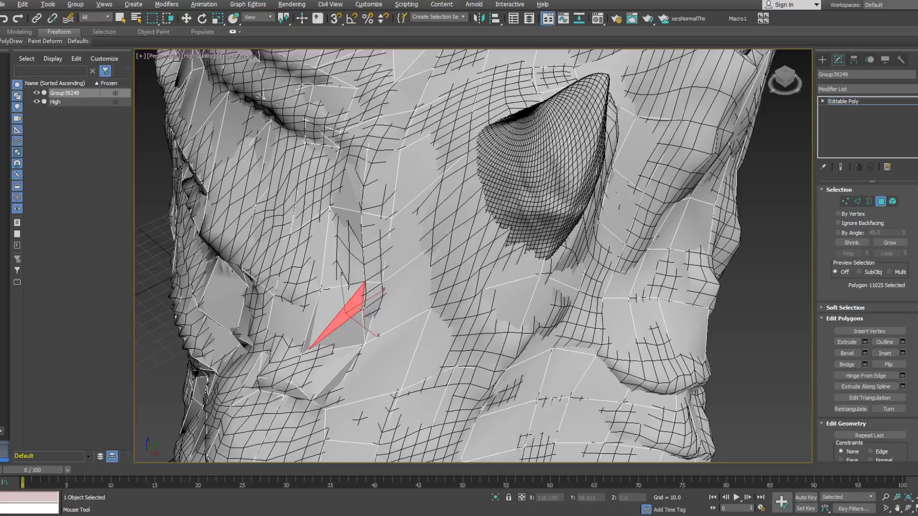
Weld away the last bevelled polygon at the strip's lower end to finish the ridge.
drag(363, 309, 359, 337)
drag(364, 282, 364, 305)
scroll(294, 224, down, 5)
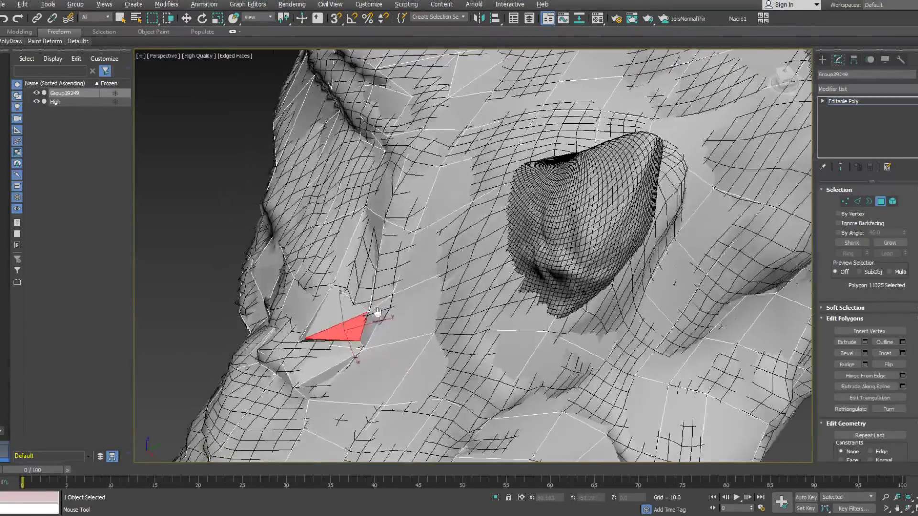
alt+middle_drag(364, 273, 420, 275)
drag(305, 299, 324, 287)
alt+click(332, 286)
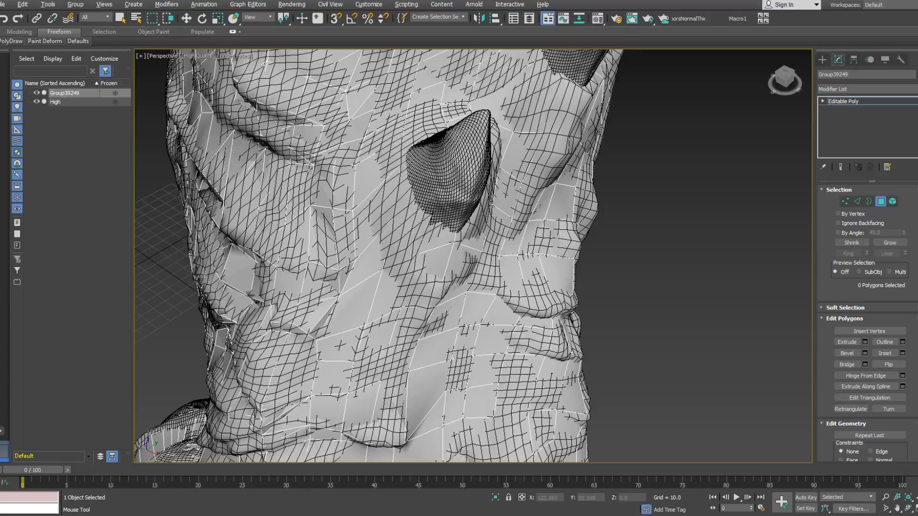
alt+middle_drag(330, 275, 387, 239)
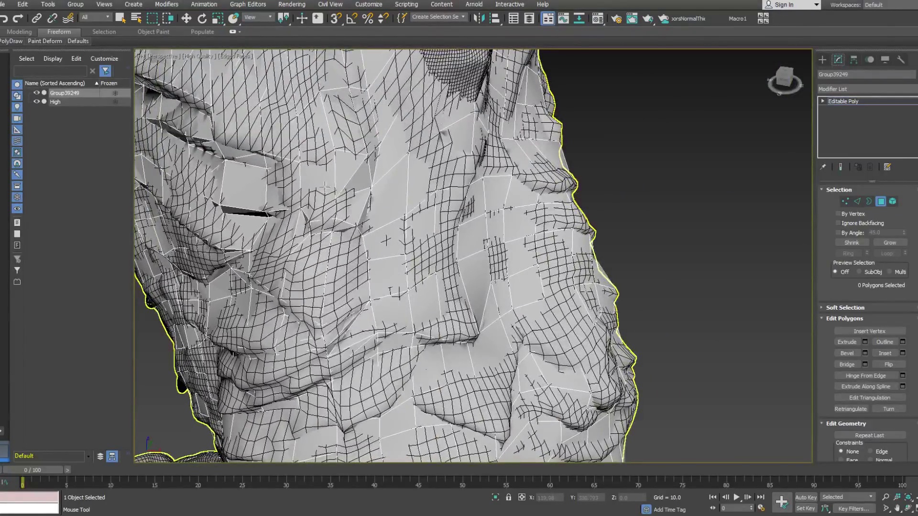
alt+middle_drag(387, 240, 392, 284)
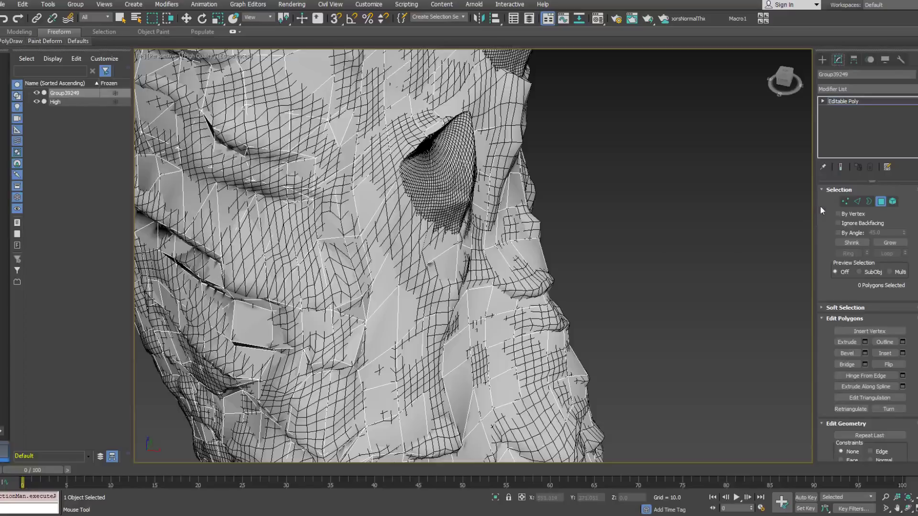
At vertex level, use Extend from the vertex at the ridge's lower end to close the gap there.
click(845, 202)
mouse_move(15, 42)
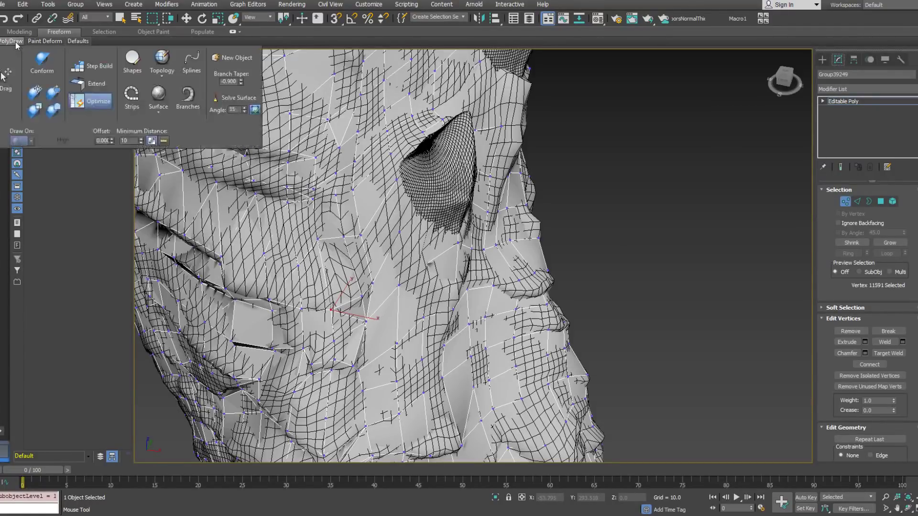
click(103, 85)
alt+middle_drag(376, 372, 372, 295)
drag(365, 322, 364, 312)
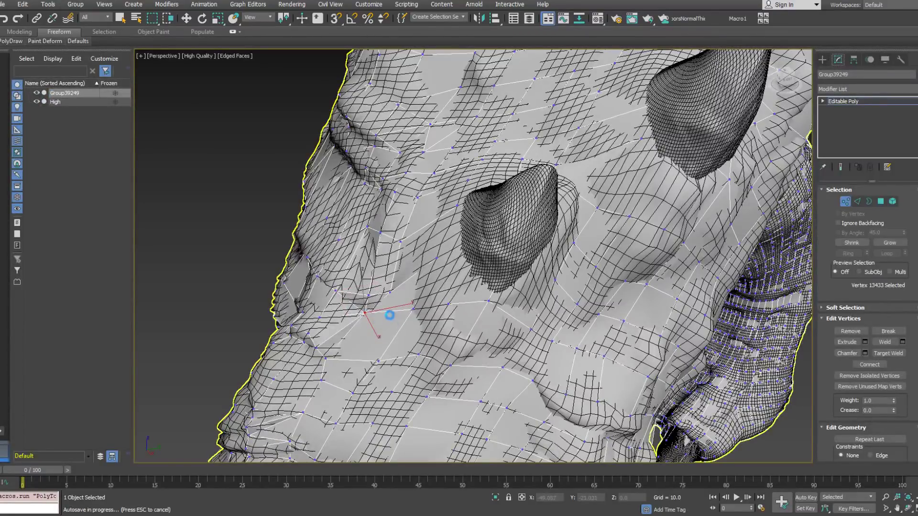
mouse_move(389, 313)
alt+middle_down()
mouse_move(409, 303)
mouse_move(381, 285)
mouse_move(478, 249)
mouse_move(398, 261)
mouse_move(376, 309)
alt+middle_up()
scroll(410, 303, down, 4)
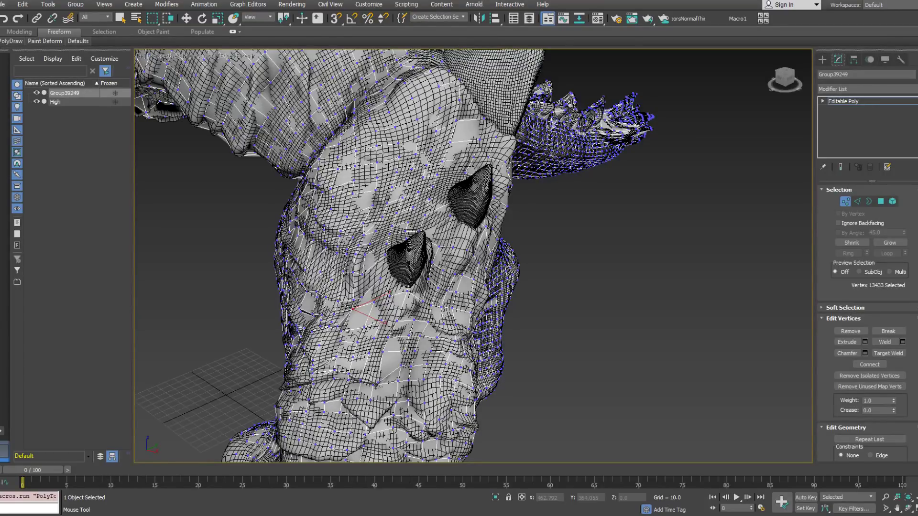
Delete the unwanted low-poly geometry at the lower horn's base with Extend, checking the vertices in wireframe.
scroll(397, 298, up, 6)
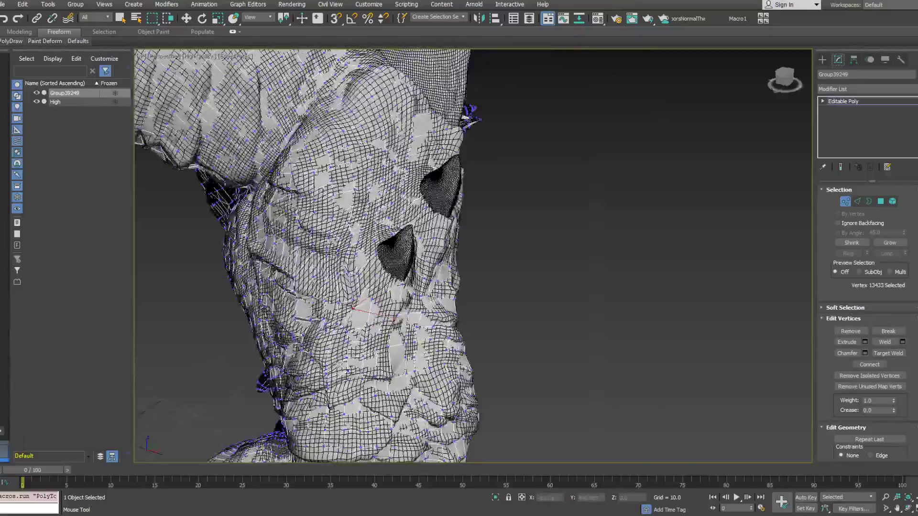
scroll(396, 298, down, 3)
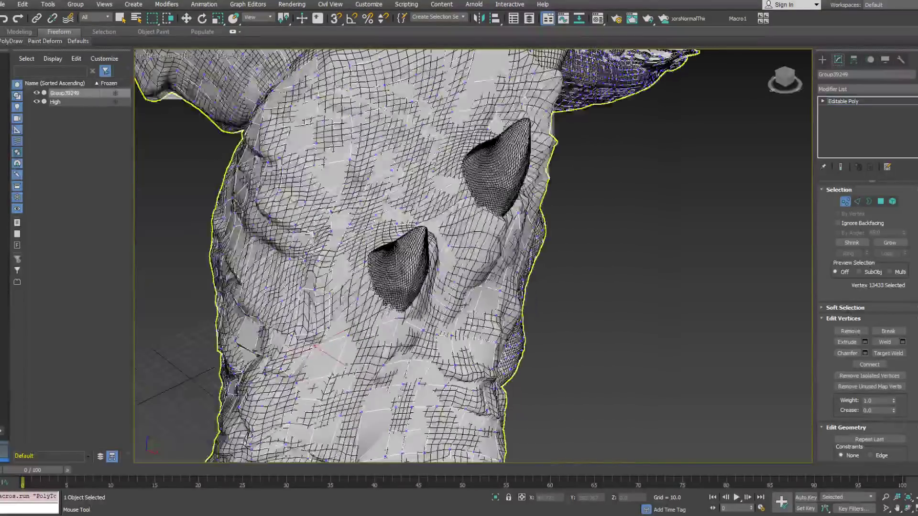
alt+middle_drag(423, 258, 445, 261)
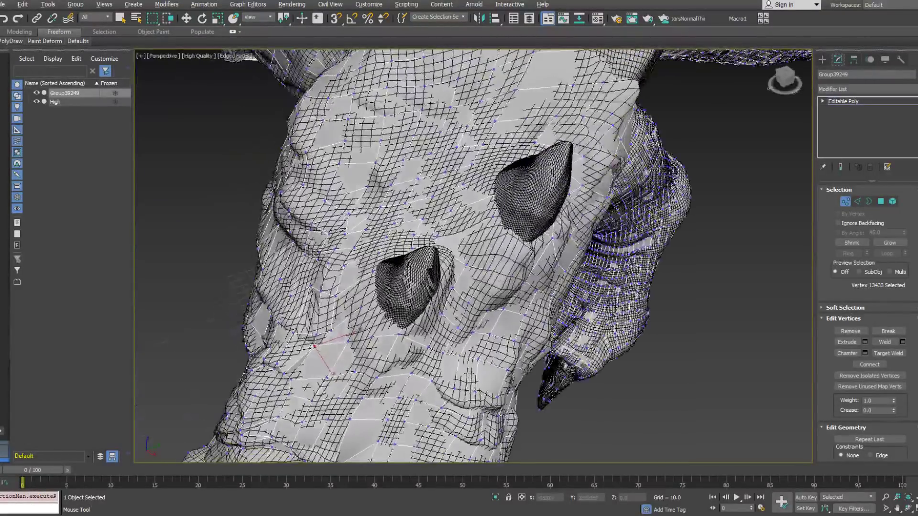
key(F3)
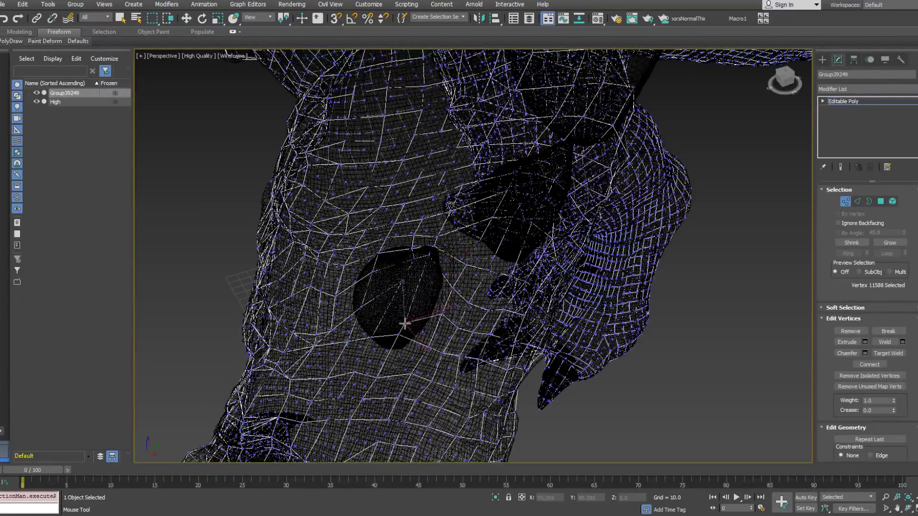
key(F3)
alt+middle_drag(383, 315, 456, 323)
click(420, 331)
key(F3)
key(F3)
Extend a new polygon from the vertices along the lower edge of the lower horn's base.
alt+middle_drag(368, 410, 338, 354)
alt+middle_drag(381, 283, 396, 298)
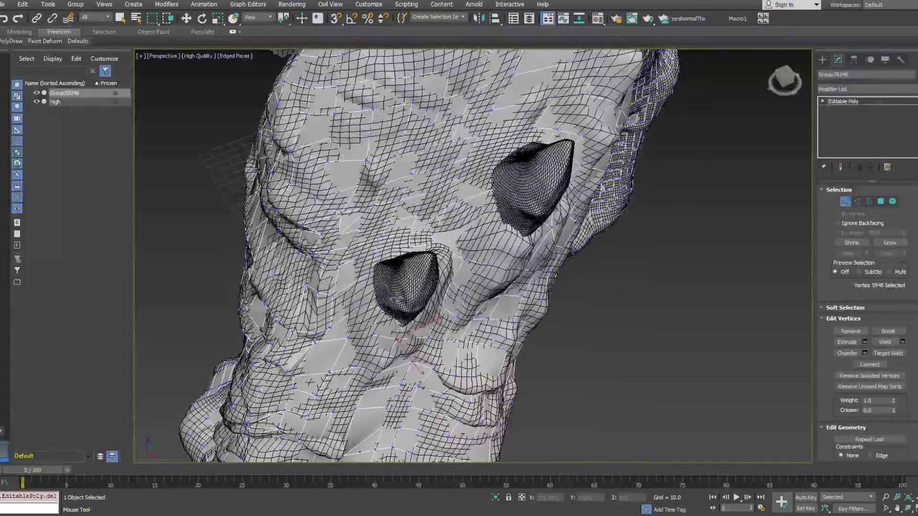
key(F3)
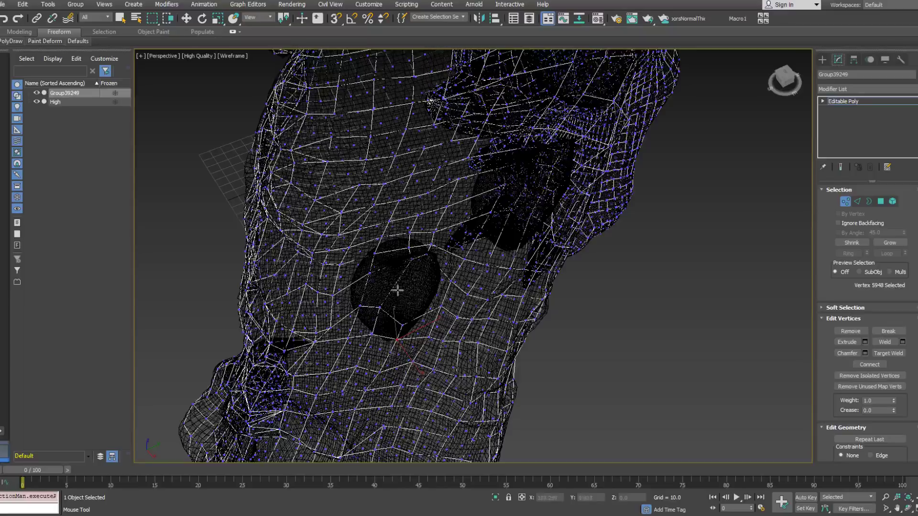
key(F3)
alt+middle_drag(396, 297, 389, 304)
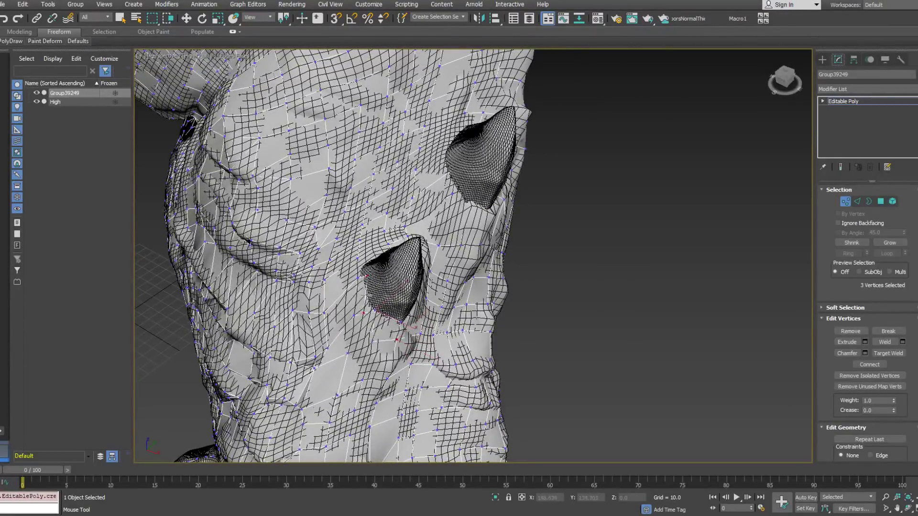
Extend new polygons around the lower edge of the smaller horn's base with the Extend tool.
click(11, 41)
ctrl+drag(376, 310, 373, 283)
mouse_move(373, 285)
alt+middle_down()
mouse_move(363, 288)
mouse_move(381, 296)
alt+middle_up()
mouse_move(11, 41)
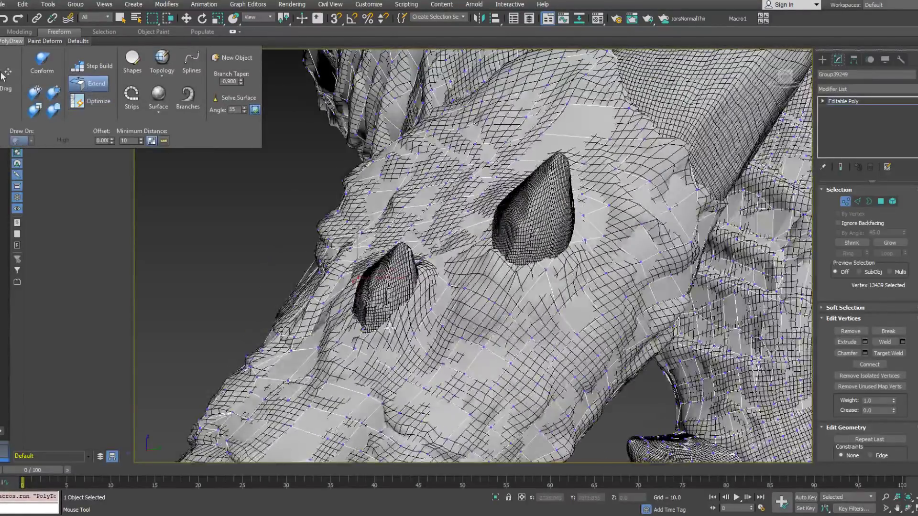
shift+drag(390, 328, 405, 305)
alt+middle_drag(405, 304, 397, 325)
Reposition the new vertices beside the smaller horn's base and collapse the surplus edge with Optimize.
ctrl+alt+shift+drag(362, 329, 365, 332)
alt+middle_drag(364, 332, 404, 310)
ctrl+alt+shift+drag(406, 310, 386, 324)
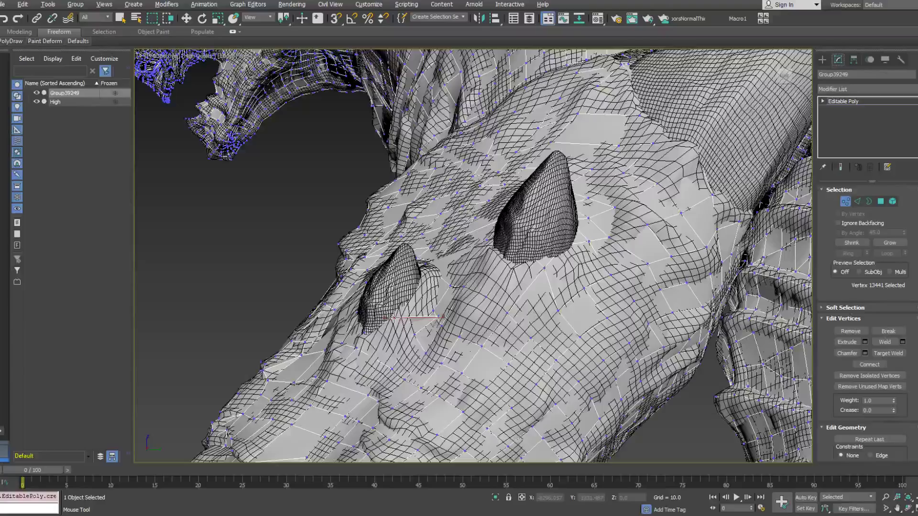
ctrl+alt+shift+drag(438, 317, 443, 327)
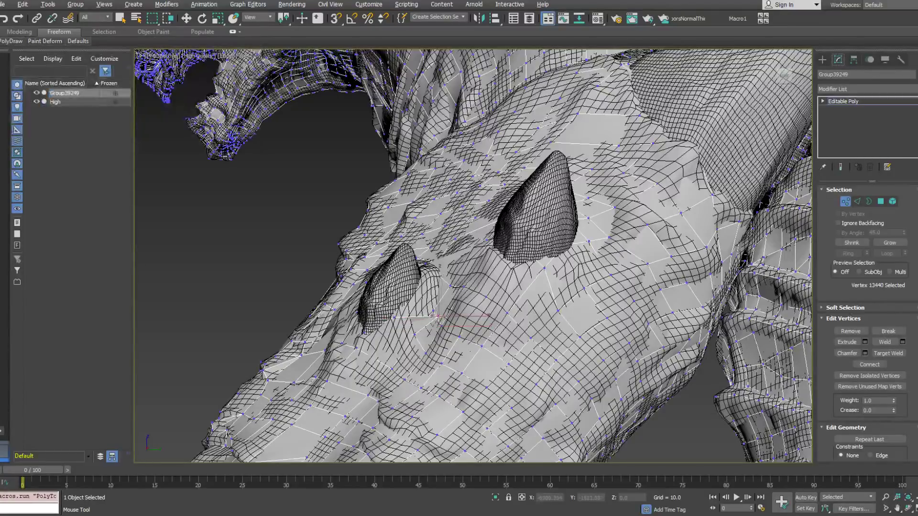
mouse_move(10, 41)
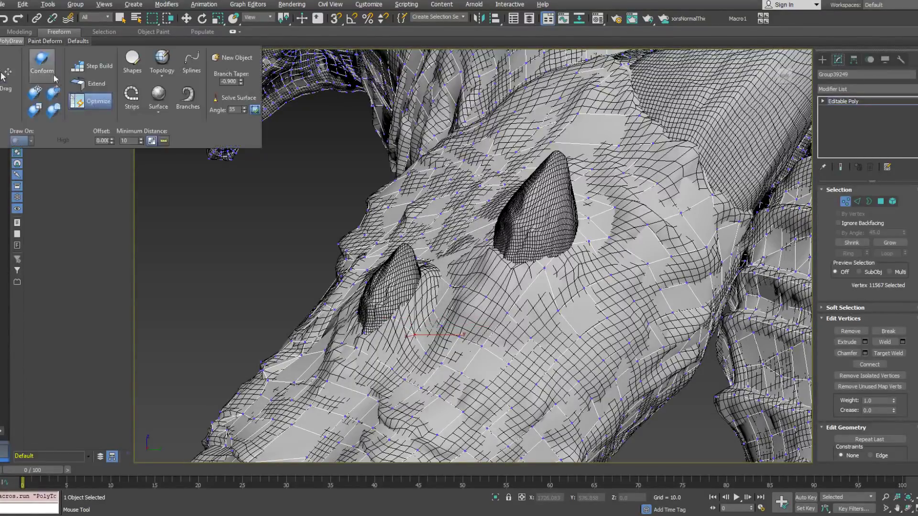
Extend another polygon from the vertices on the smaller horn's side facing the larger horn.
alt+middle_drag(377, 310, 404, 323)
shift+drag(403, 327, 423, 302)
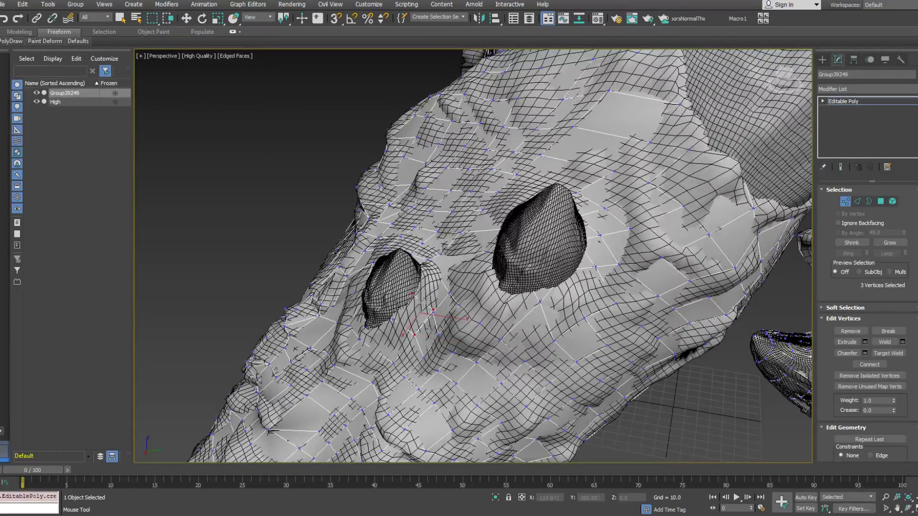
alt+middle_drag(431, 290, 406, 308)
drag(406, 308, 410, 289)
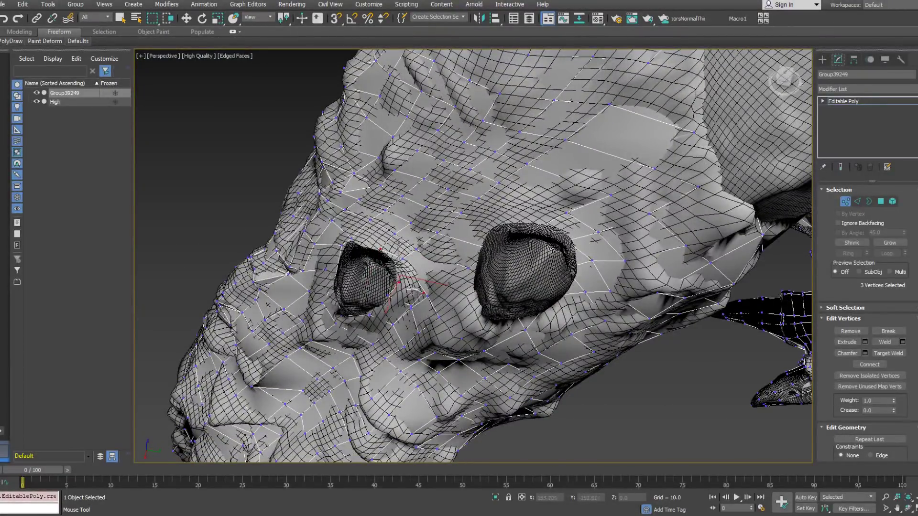
mouse_move(420, 298)
alt+middle_down()
mouse_move(427, 284)
mouse_move(409, 314)
mouse_move(448, 250)
mouse_move(417, 299)
alt+middle_up()
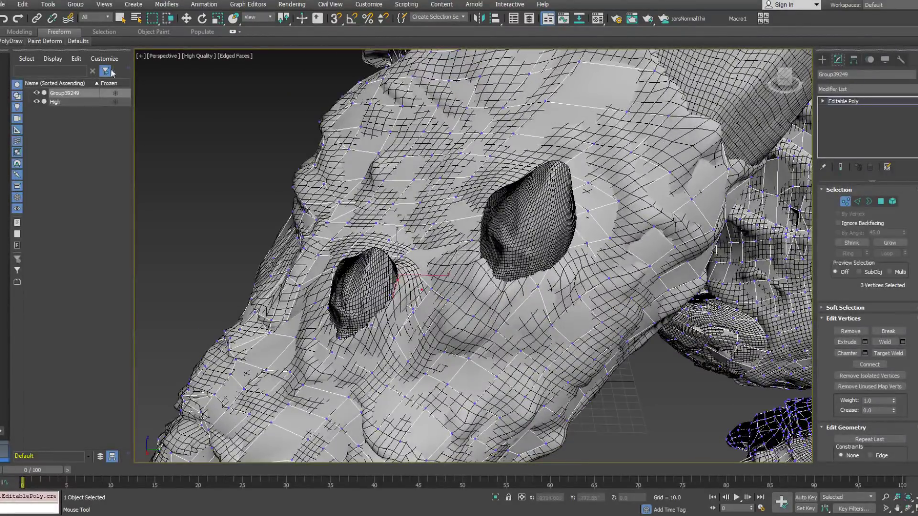
Collapse the surplus edges beside the smaller horn's base with Optimize to merge the new vertices.
click(18, 44)
click(94, 102)
click(413, 309)
alt+middle_drag(413, 309, 409, 317)
drag(431, 300, 426, 295)
click(413, 308)
mouse_move(414, 308)
alt+middle_down()
mouse_move(402, 303)
mouse_move(410, 309)
mouse_move(402, 290)
mouse_move(416, 224)
mouse_move(407, 192)
mouse_move(404, 288)
mouse_move(412, 290)
alt+middle_up()
click(403, 288)
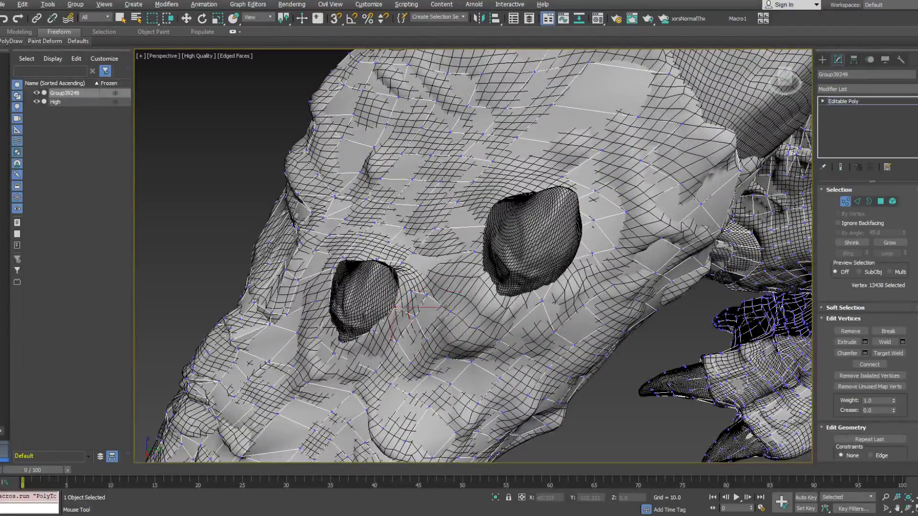
Extend the surface into the remaining gap between the smaller horn's base and the surrounding mesh.
alt+middle_drag(400, 310, 373, 248)
mouse_move(12, 41)
click(91, 84)
drag(407, 263, 417, 275)
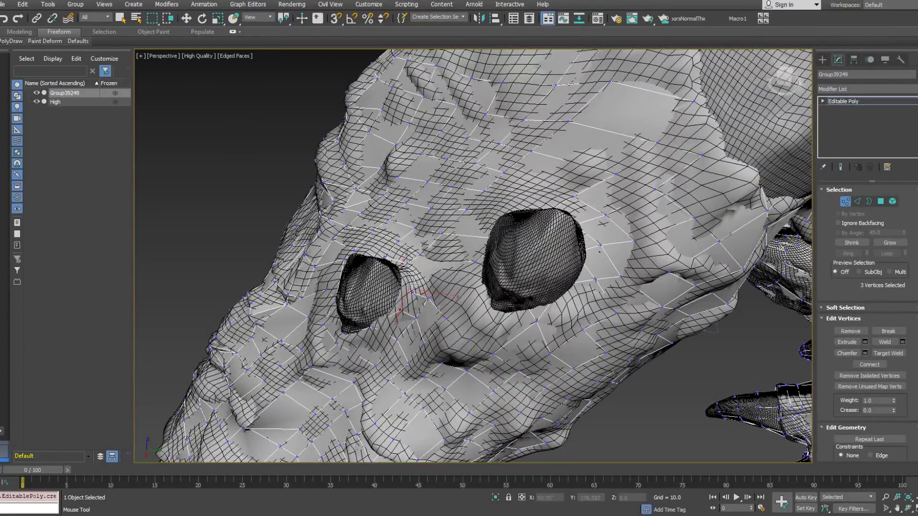
alt+middle_drag(413, 293, 406, 265)
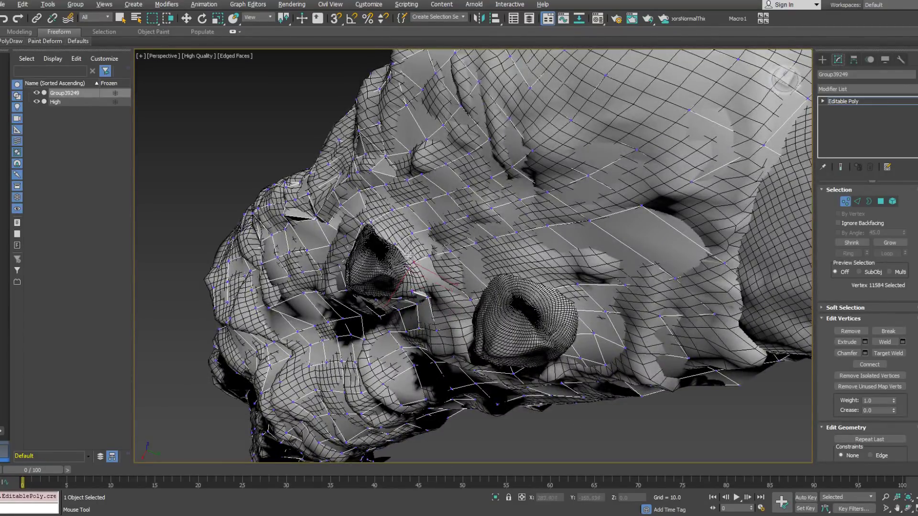
Use Optimize to collapse the extra edges at the upper rim of the smaller horn's base.
mouse_move(13, 41)
click(93, 101)
click(395, 245)
alt+middle_drag(410, 269, 416, 291)
click(416, 290)
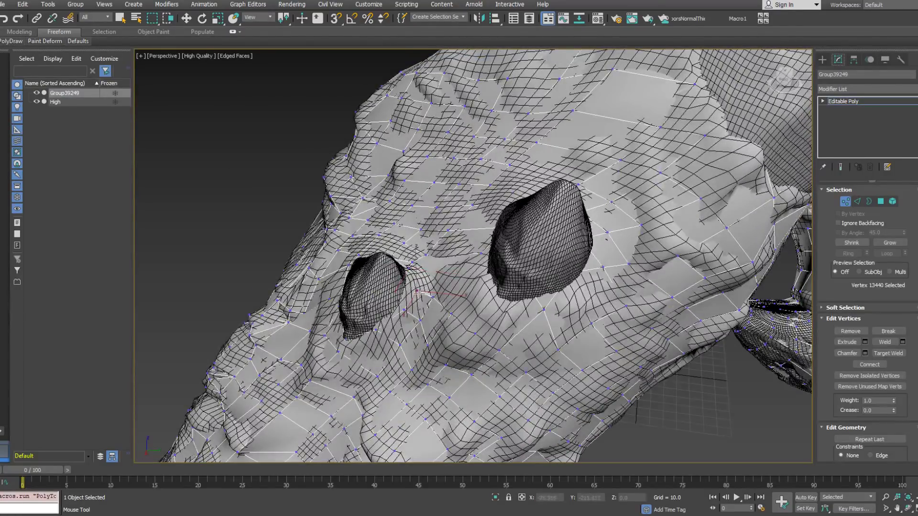
Use Extend to add a polygon at the rim of the smaller horn and adjust its vertices.
mouse_move(10, 43)
click(79, 82)
shift+drag(411, 301, 405, 298)
click(410, 290)
alt+middle_drag(410, 290, 404, 293)
click(409, 284)
click(405, 290)
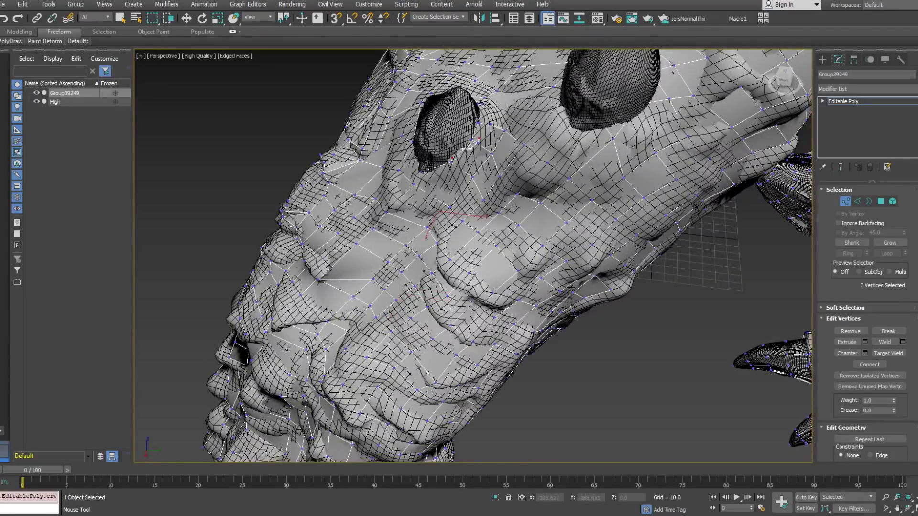
Collapse the last surplus edge on the smaller horn's rim with Optimize and leave the tool.
click(10, 41)
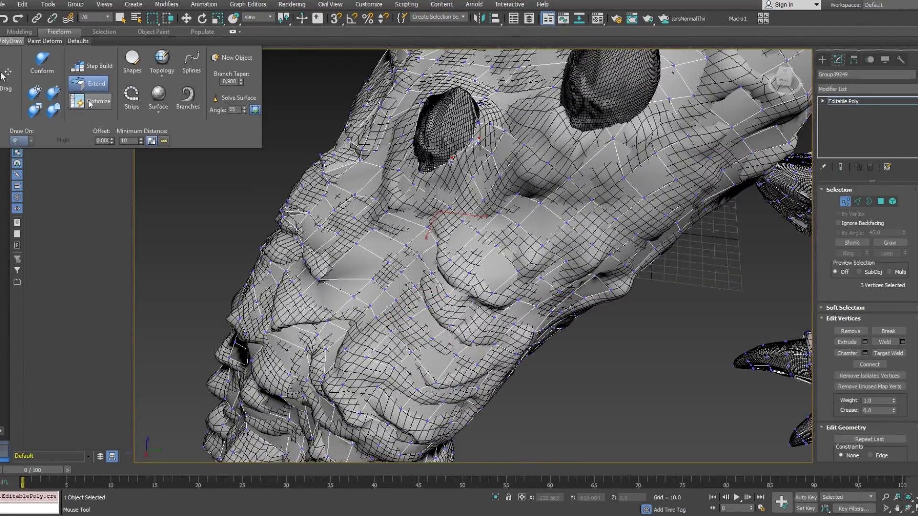
click(90, 104)
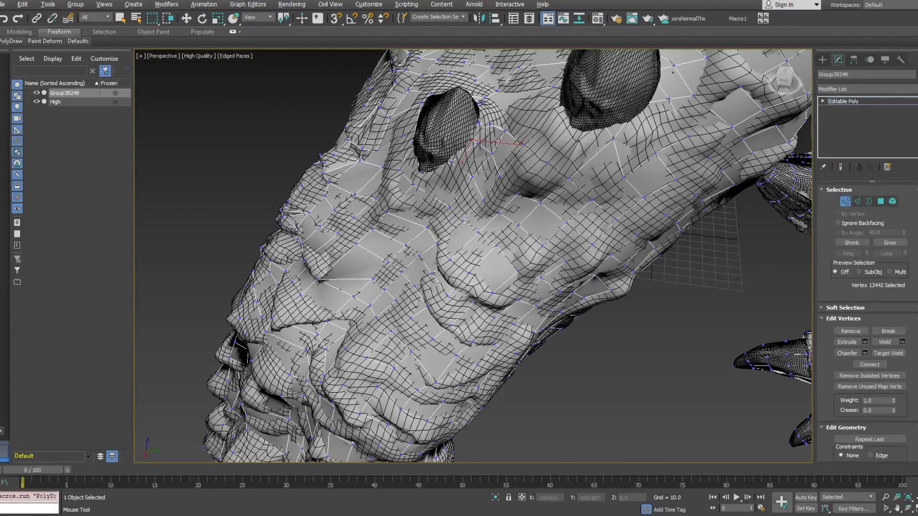
alt+middle_drag(471, 157, 443, 160)
alt+middle_drag(484, 112, 667, 84)
right_click(667, 84)
Select the open border around the smaller horn's base, extrude it upward and collapse it into a single tip.
click(869, 201)
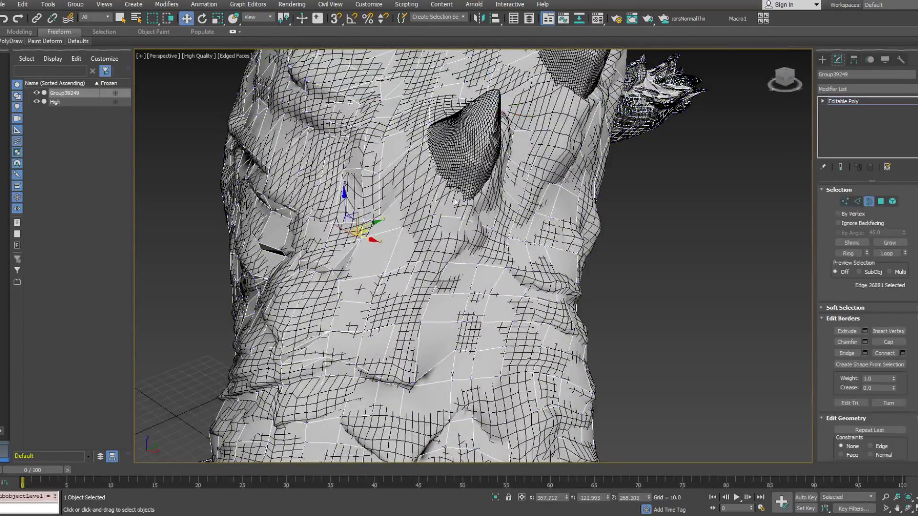
click(475, 195)
click(484, 184)
alt+middle_drag(484, 184, 414, 149)
shift+drag(466, 116, 468, 67)
alt+middle_drag(467, 67, 464, 191)
right_click(512, 109)
click(498, 10)
middle_drag(598, 235, 517, 238)
At vertex level, move the low-poly spike's tip vertex onto the smaller horn's tip with Extend.
click(844, 201)
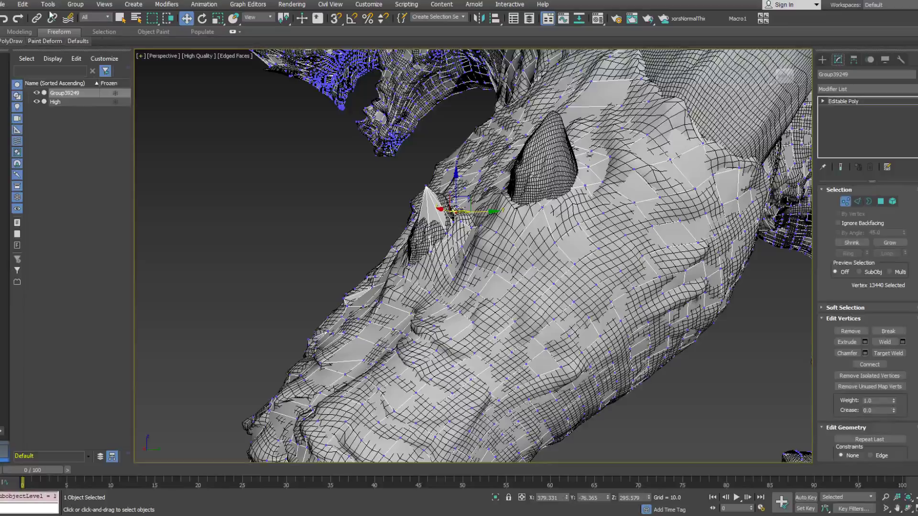
mouse_move(6, 41)
click(100, 88)
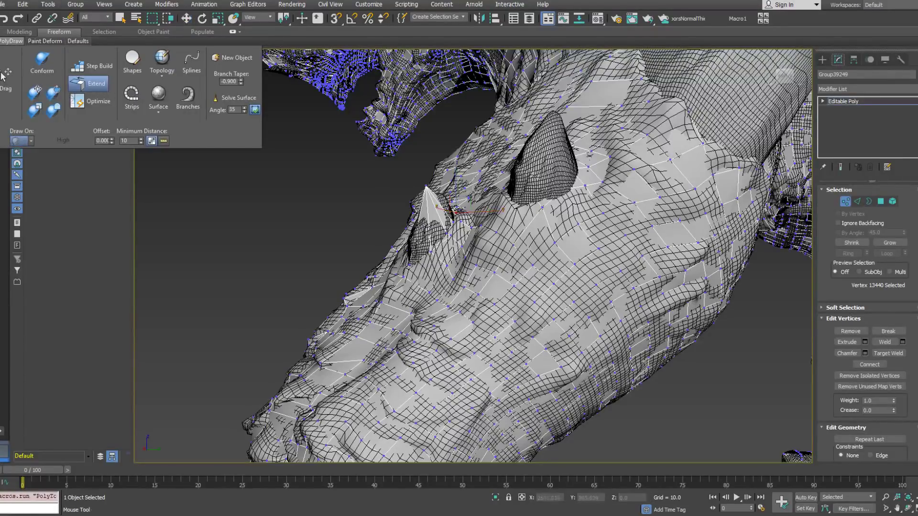
click(425, 186)
drag(425, 186, 440, 193)
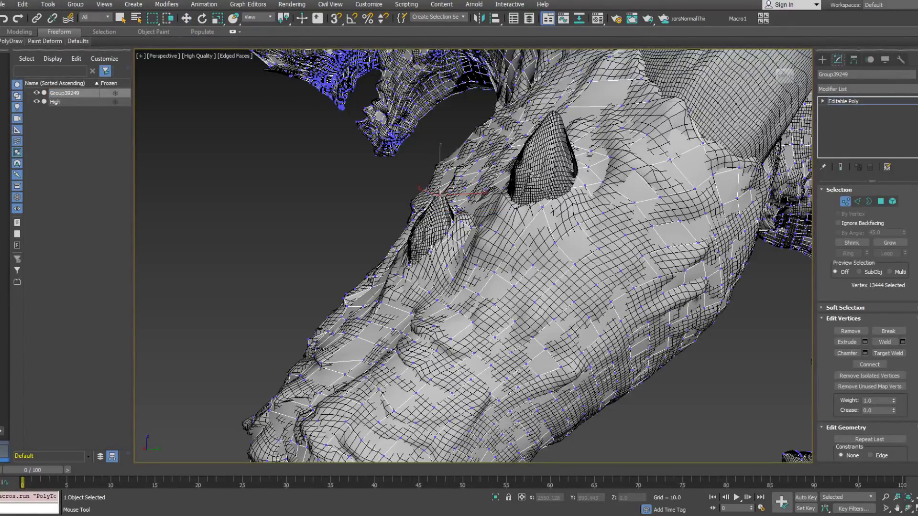
alt+middle_drag(440, 193, 416, 154)
Select the low-poly spike's side edges and connect them using the Connect Edges settings.
key(w)
click(857, 201)
drag(380, 158, 464, 200)
right_click(467, 200)
click(450, 235)
alt+middle_drag(452, 232, 469, 220)
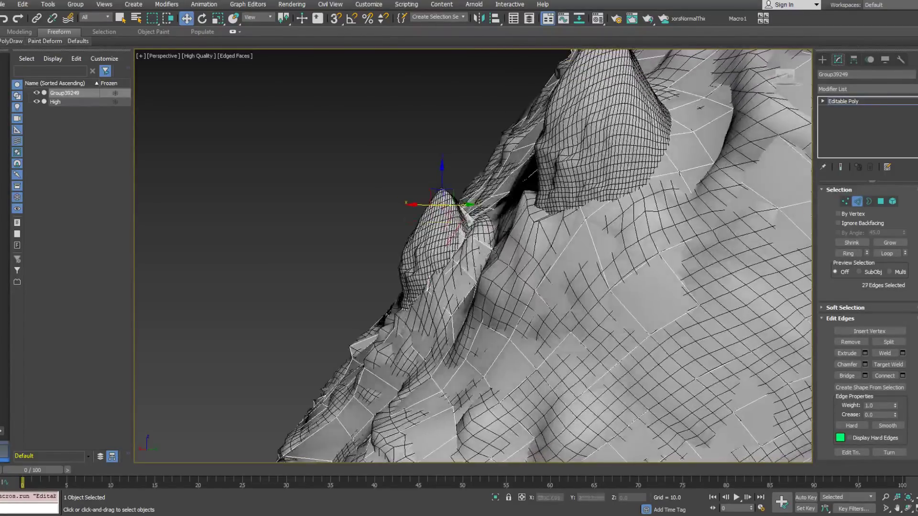
key(ctrl+z)
right_click(464, 202)
click(380, 235)
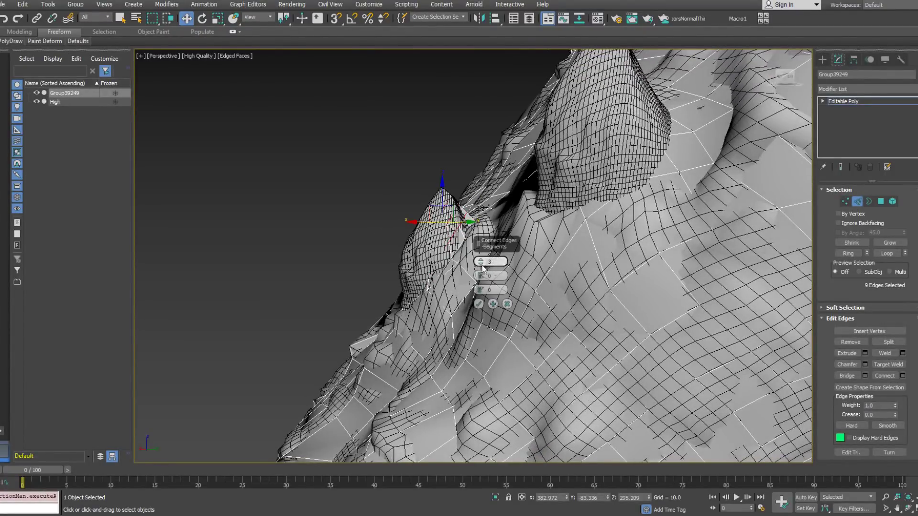
click(479, 304)
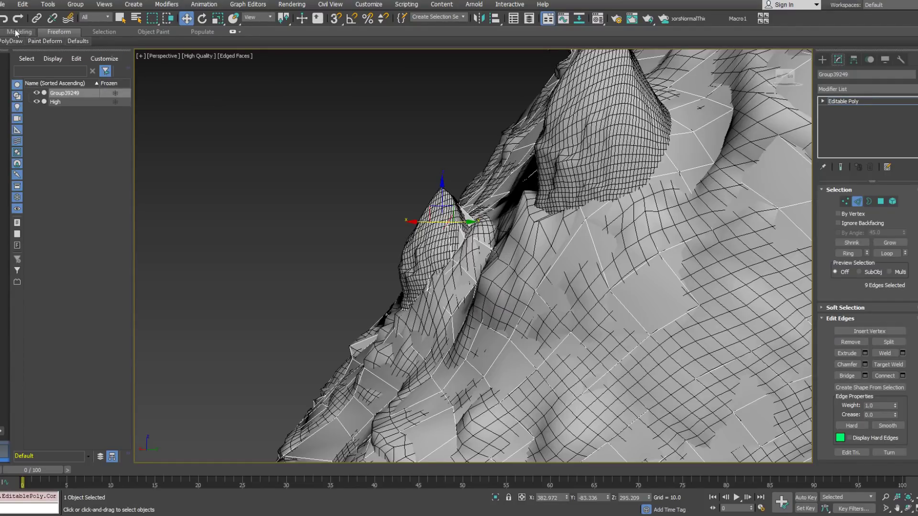
With Extend active, examine the low-poly spike against the smaller horn of the High sculpt in shaded and wireframe views.
mouse_move(11, 41)
click(96, 84)
alt+middle_drag(376, 237, 437, 239)
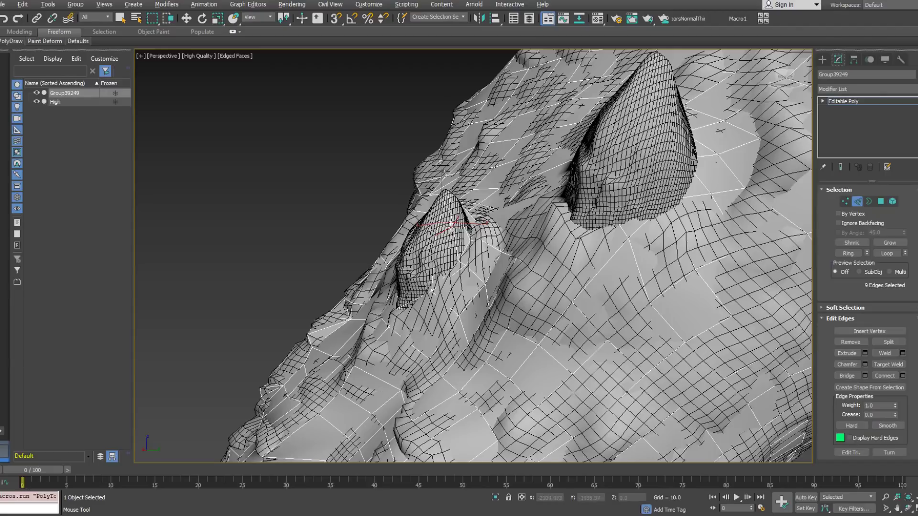
mouse_move(454, 222)
alt+middle_down()
mouse_move(454, 231)
mouse_move(521, 205)
mouse_move(590, 199)
mouse_move(383, 220)
alt+middle_up()
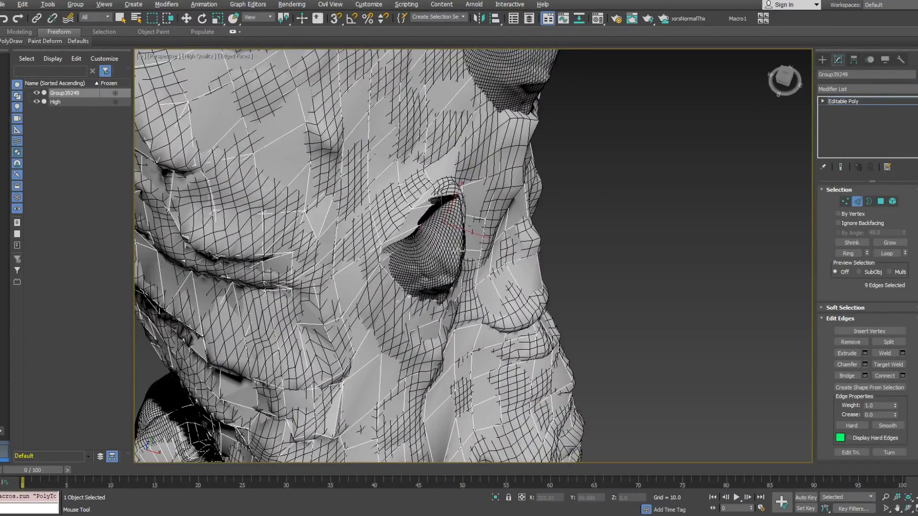
key(F3)
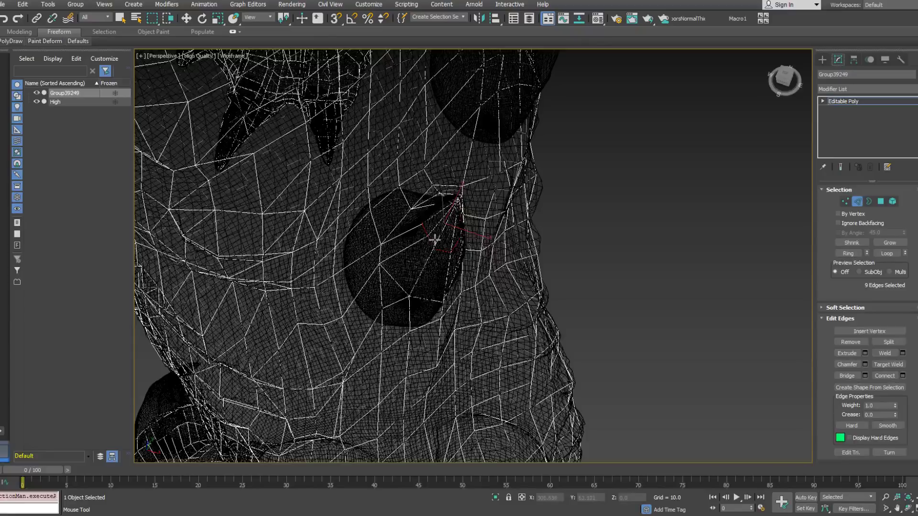
key(F3)
alt+middle_drag(434, 240, 435, 248)
key(F3)
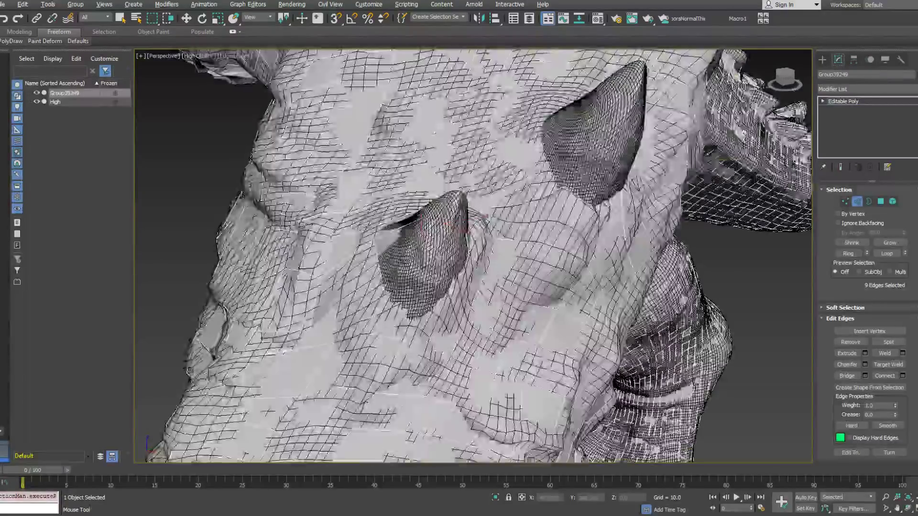
alt+middle_drag(454, 247, 484, 273)
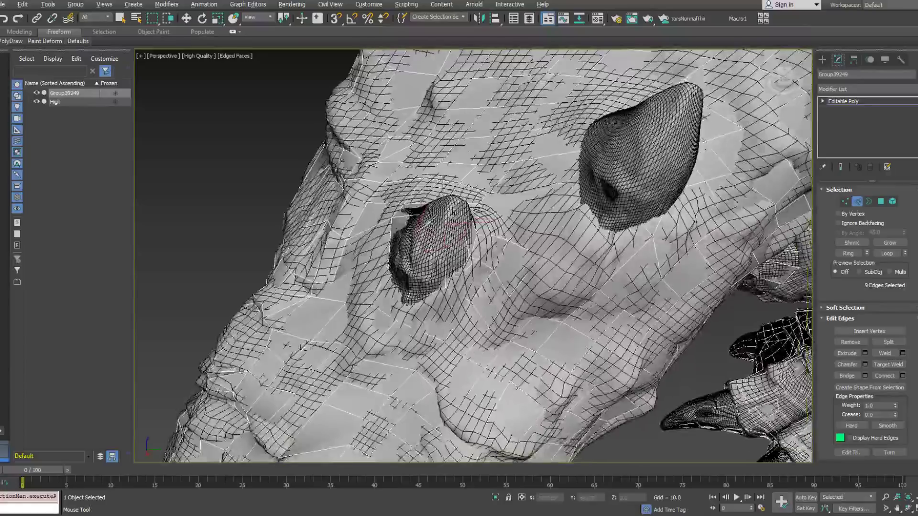
alt+middle_drag(419, 263, 555, 235)
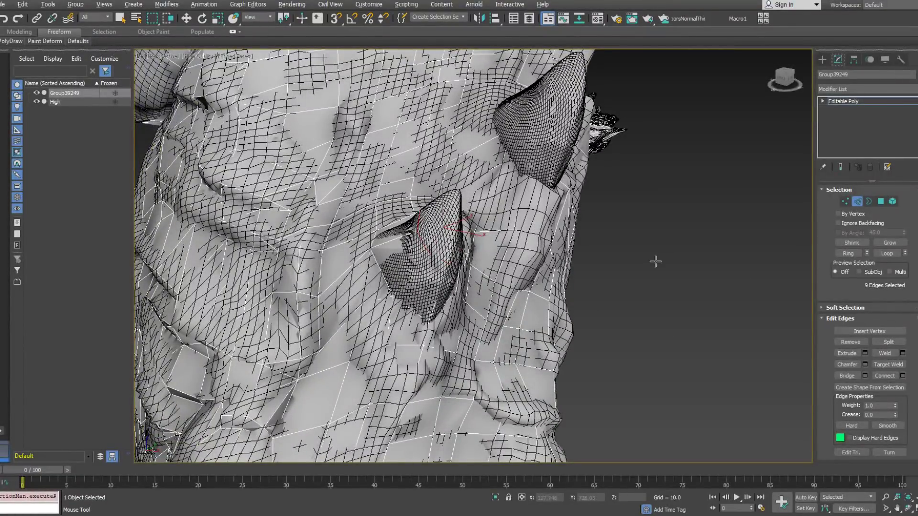
alt+middle_drag(655, 261, 607, 243)
key(F3)
key(F3)
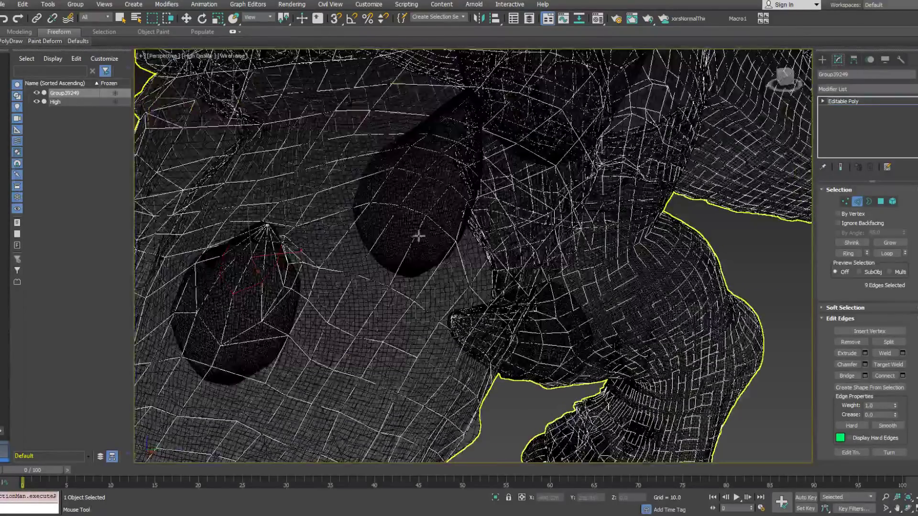
alt+middle_drag(440, 218, 401, 217)
scroll(400, 217, down, 3)
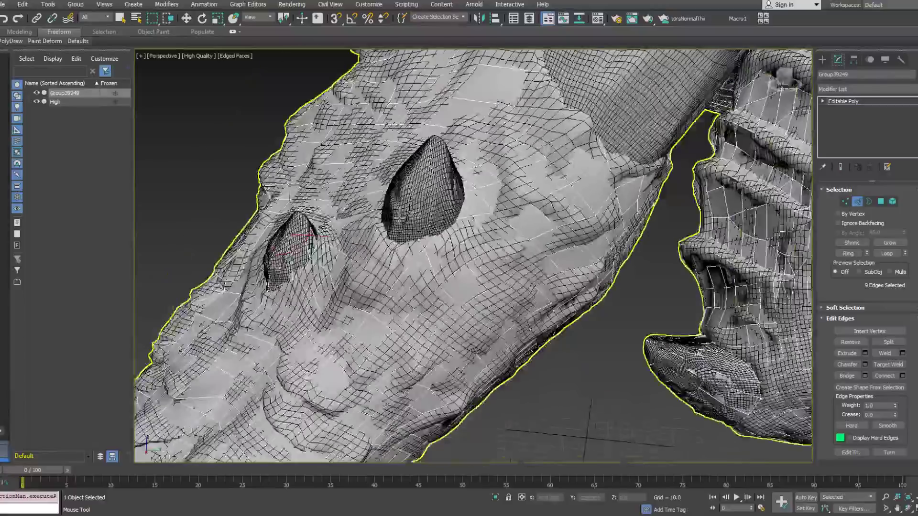
key(F3)
key(F3)
mouse_move(402, 236)
alt+middle_down()
mouse_move(421, 223)
mouse_move(440, 230)
mouse_move(434, 225)
alt+middle_up()
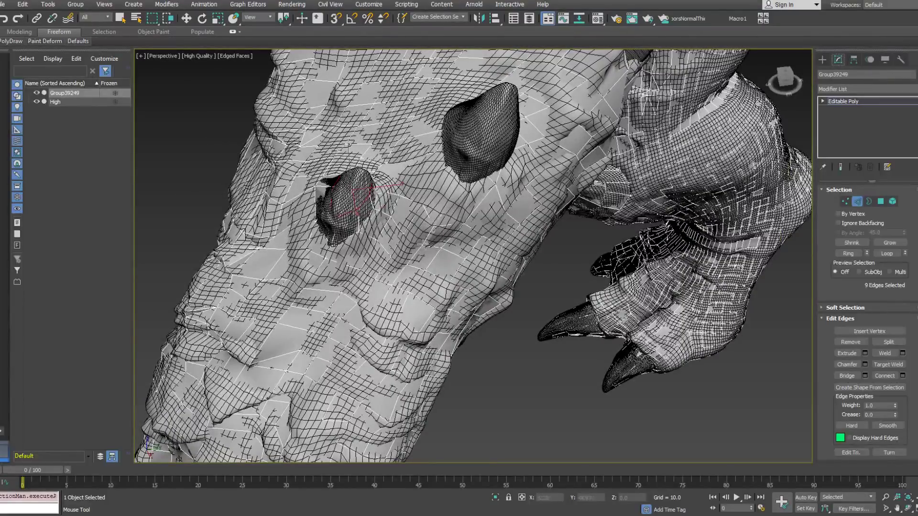
scroll(421, 244, up, 5)
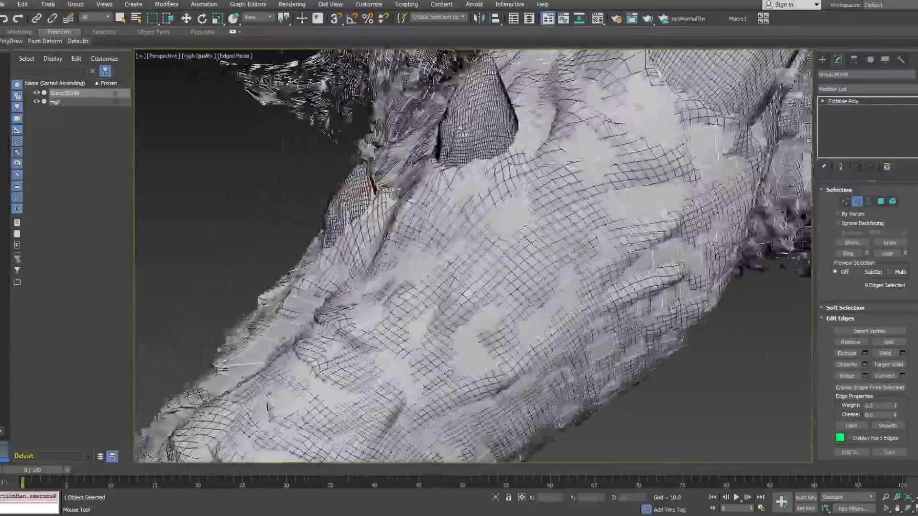
scroll(438, 223, down, 4)
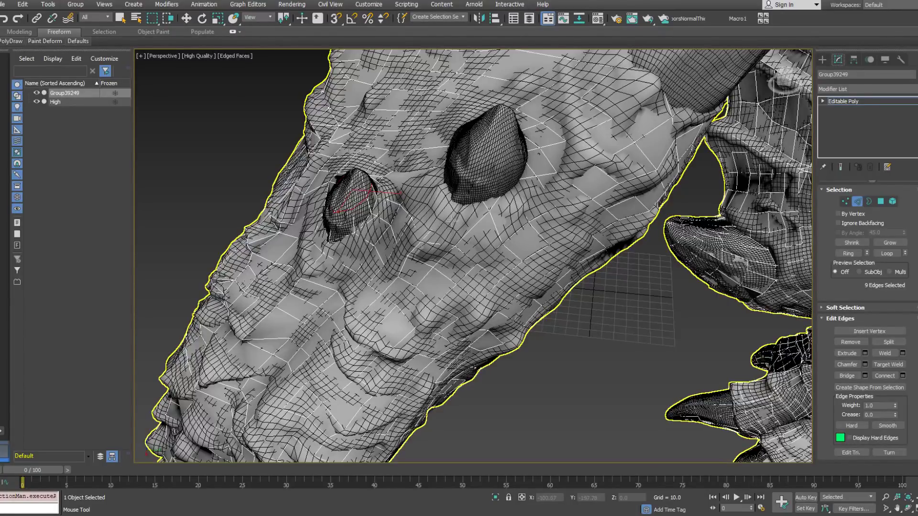
key(F3)
key(F3)
mouse_move(462, 189)
alt+middle_down()
mouse_move(438, 210)
mouse_move(434, 248)
alt+middle_up()
alt+middle_drag(467, 213, 435, 203)
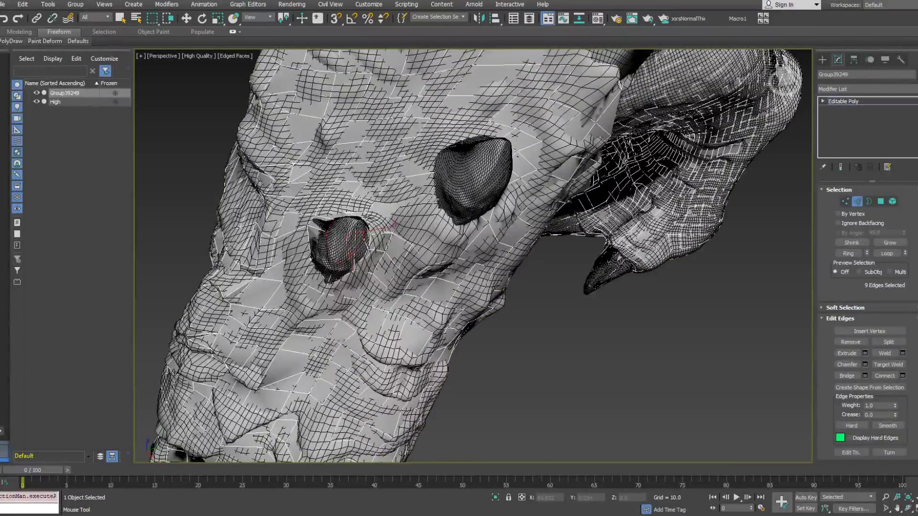
key(F3)
key(F3)
alt+middle_drag(461, 233, 457, 211)
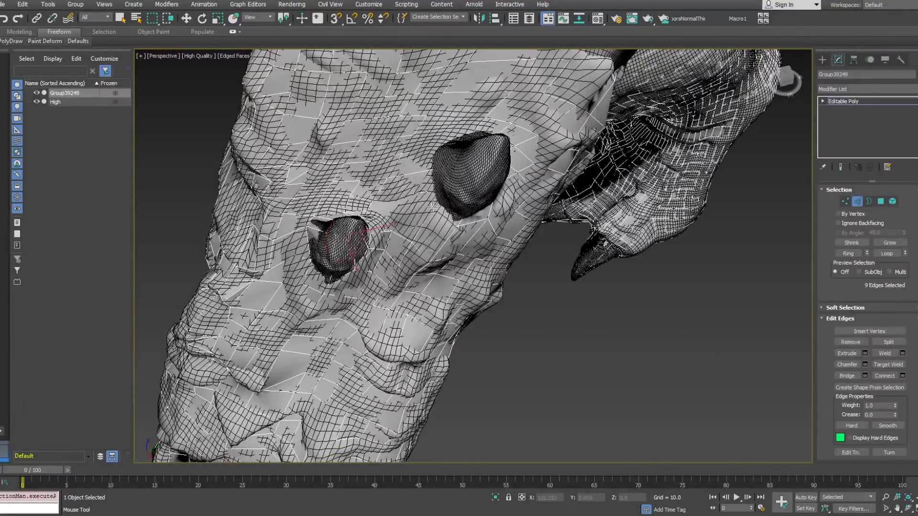
alt+middle_drag(419, 193, 403, 165)
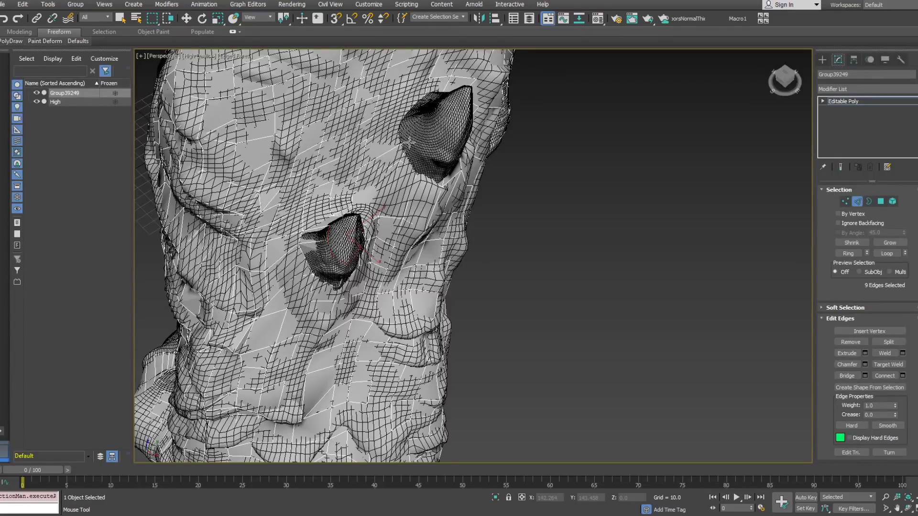
Examine the larger horn and the low-poly mesh around its base from several angles, in shaded and wireframe views.
alt+middle_drag(409, 142, 380, 162)
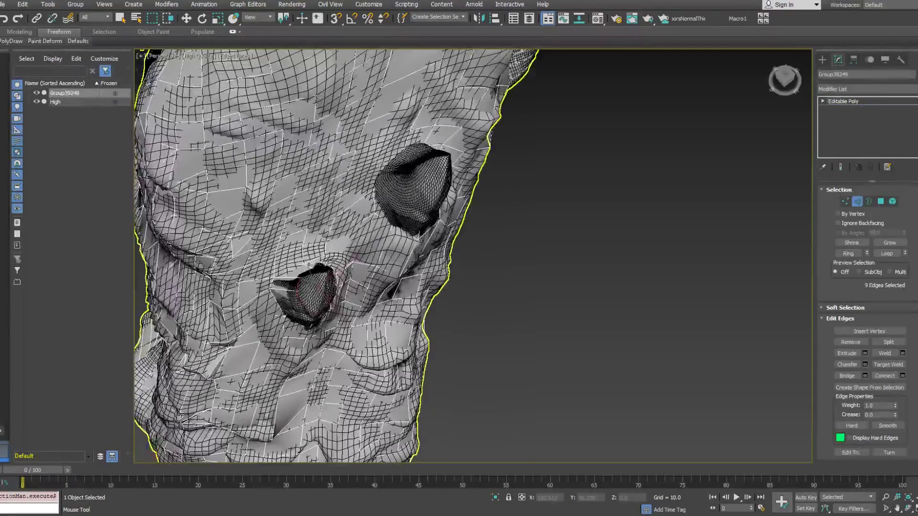
key(F3)
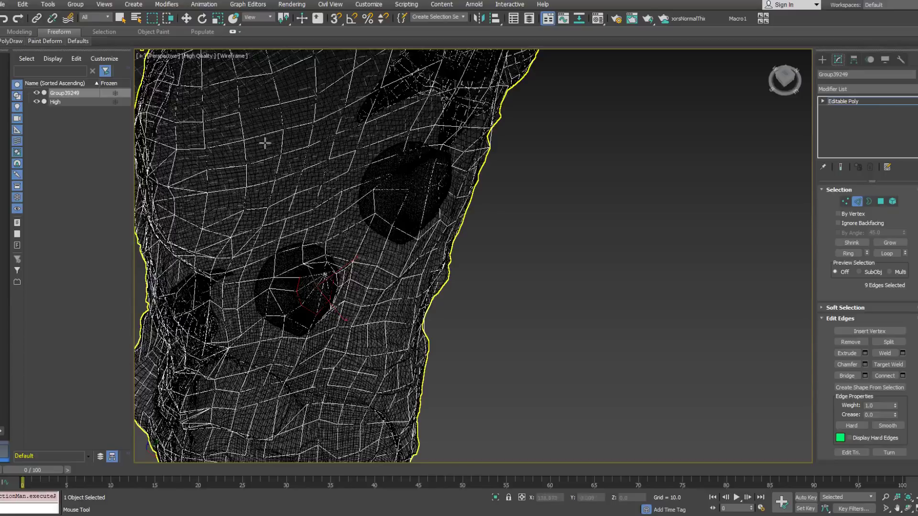
mouse_move(41, 41)
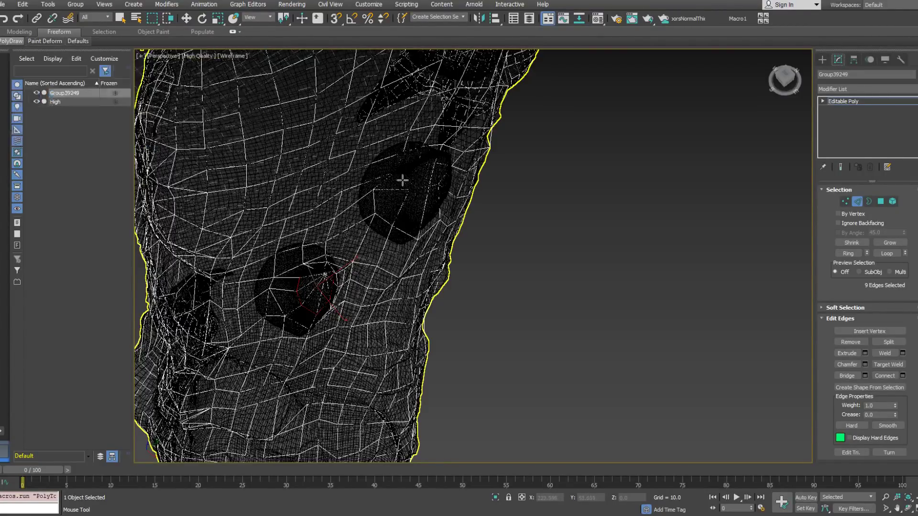
key(F3)
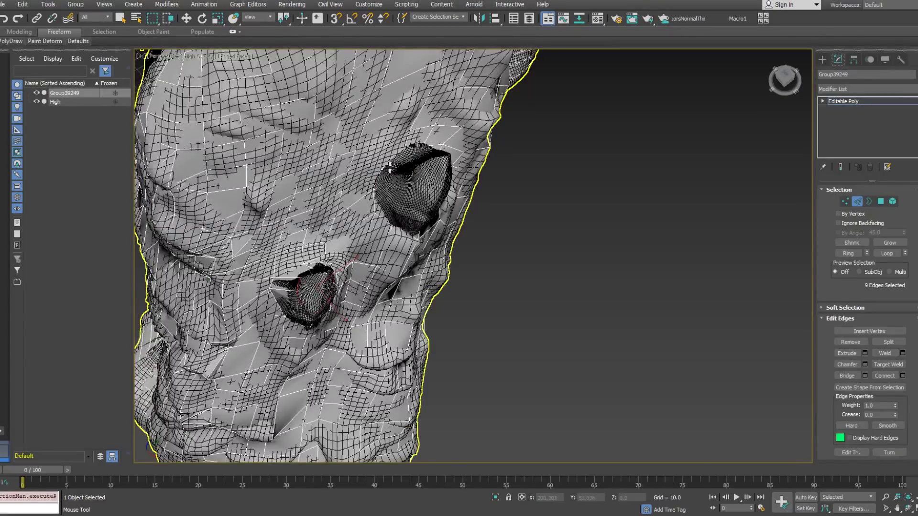
scroll(395, 167, up, 2)
alt+middle_drag(395, 167, 349, 177)
alt+middle_drag(430, 172, 459, 182)
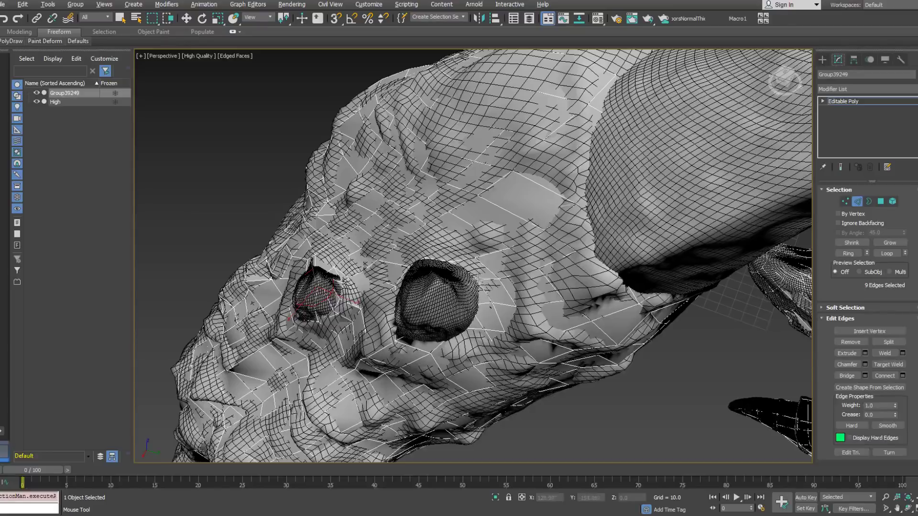
alt+middle_drag(497, 297, 449, 291)
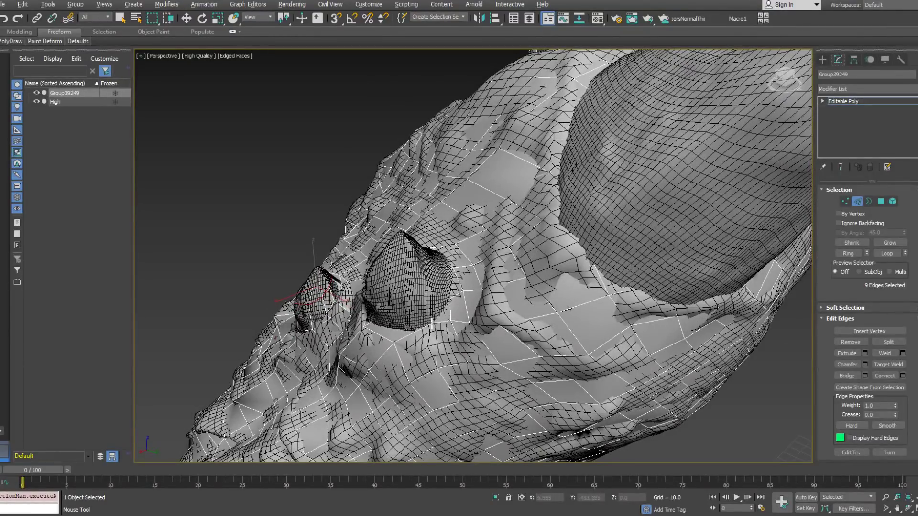
alt+middle_drag(469, 296, 400, 334)
alt+middle_drag(484, 292, 478, 294)
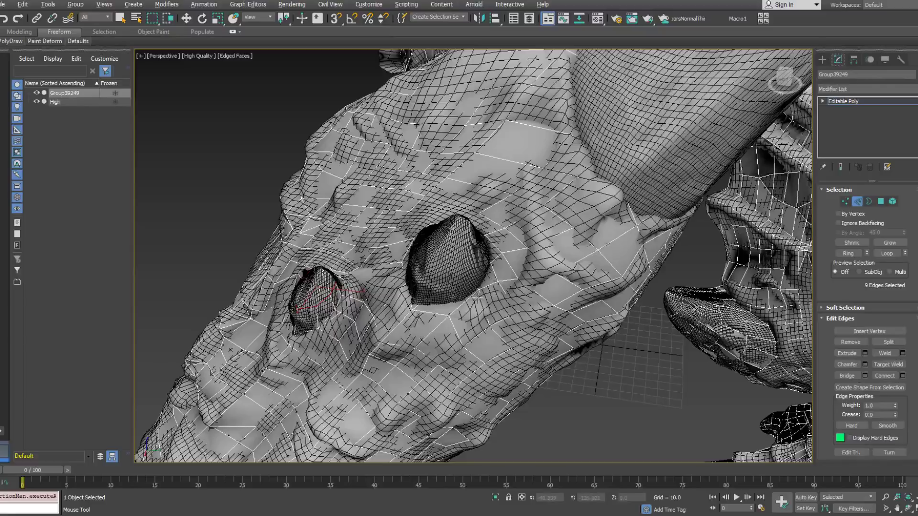
alt+middle_drag(473, 282, 443, 301)
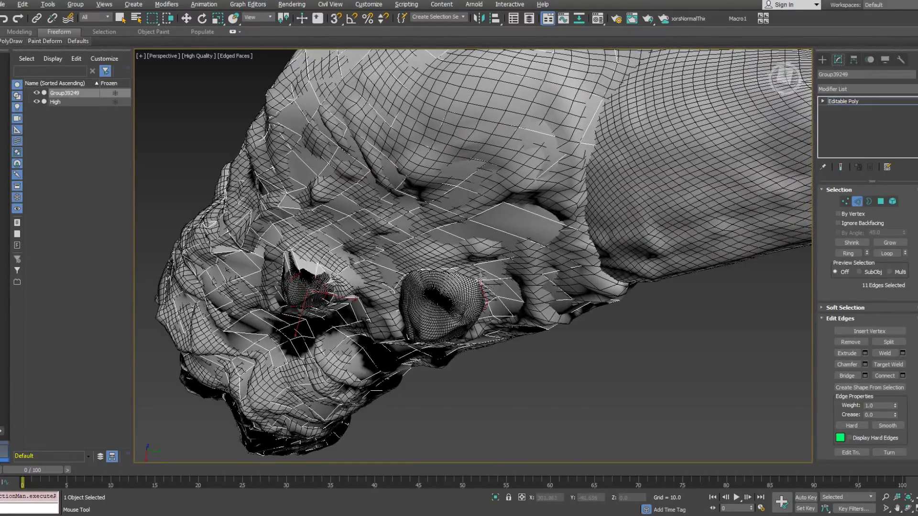
alt+middle_drag(481, 278, 489, 246)
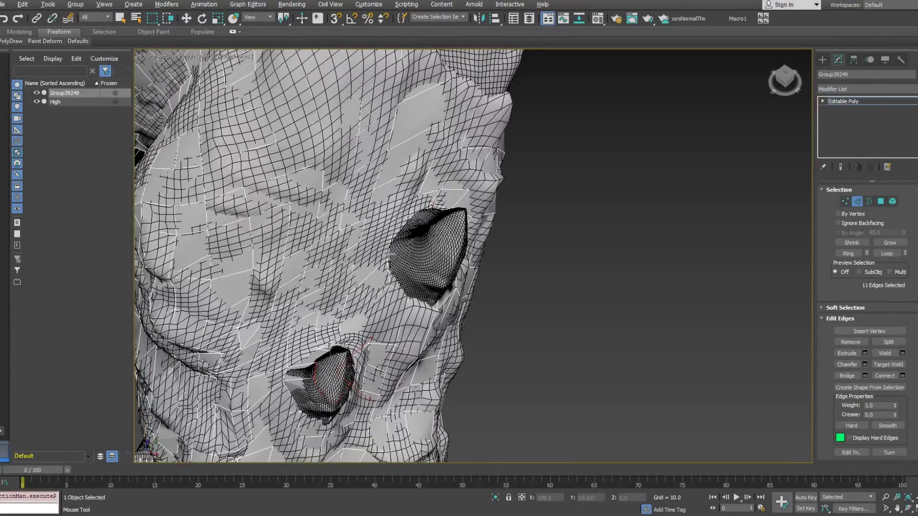
mouse_move(439, 305)
alt+middle_down()
mouse_move(428, 315)
mouse_move(506, 306)
mouse_move(433, 315)
mouse_move(446, 298)
alt+middle_up()
At polygon level, select the low-poly polygons covering the larger horn's base and delete them.
key(4)
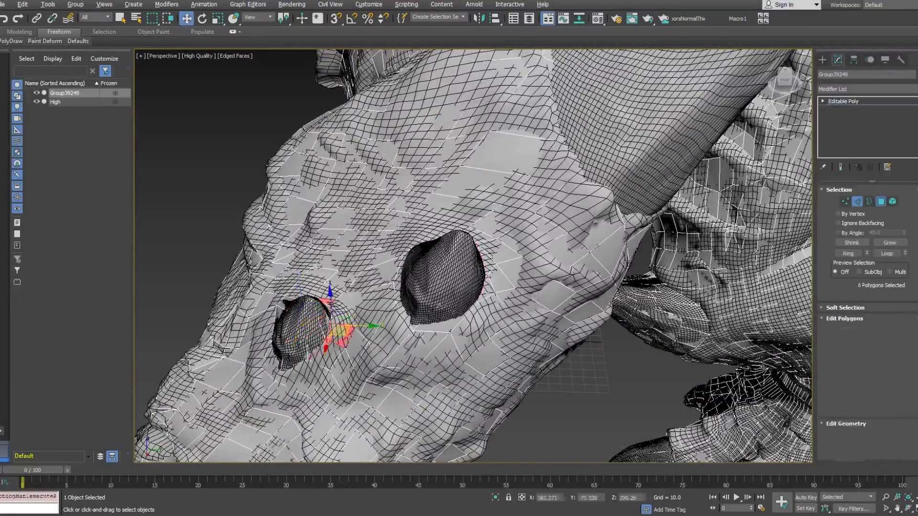
click(450, 323)
alt+middle_drag(406, 266, 425, 256)
ctrl+click(433, 254)
ctrl+click(458, 251)
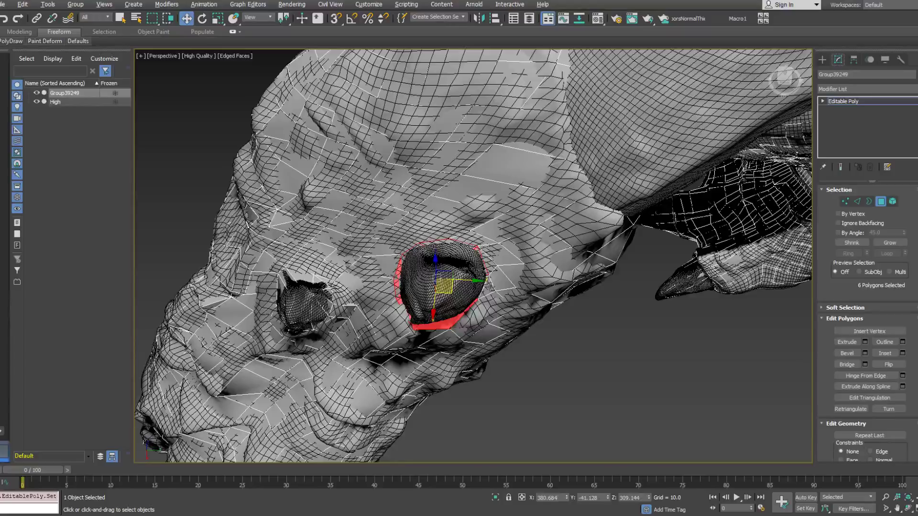
key(F3)
ctrl+click(465, 278)
alt+middle_drag(465, 278, 451, 238)
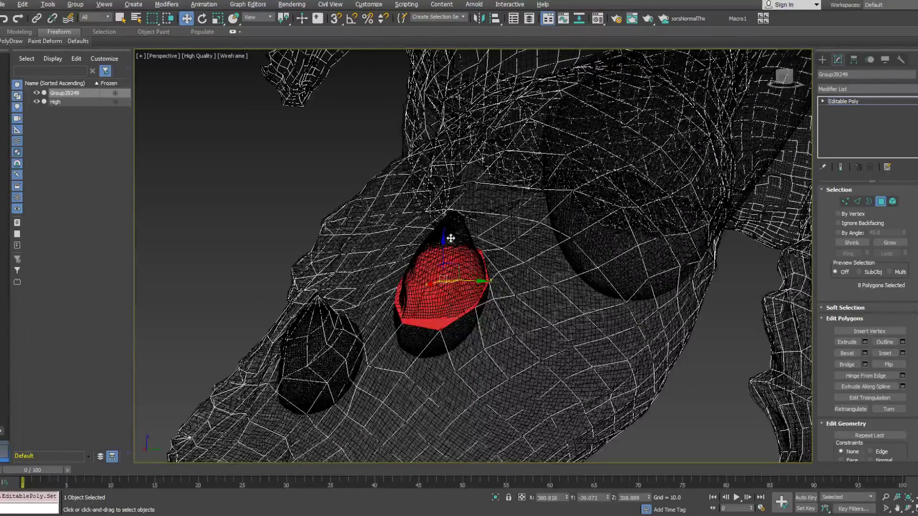
key(Delete)
Select the open border around the larger horn's base and extrude it upward.
key(3)
click(486, 279)
key(F3)
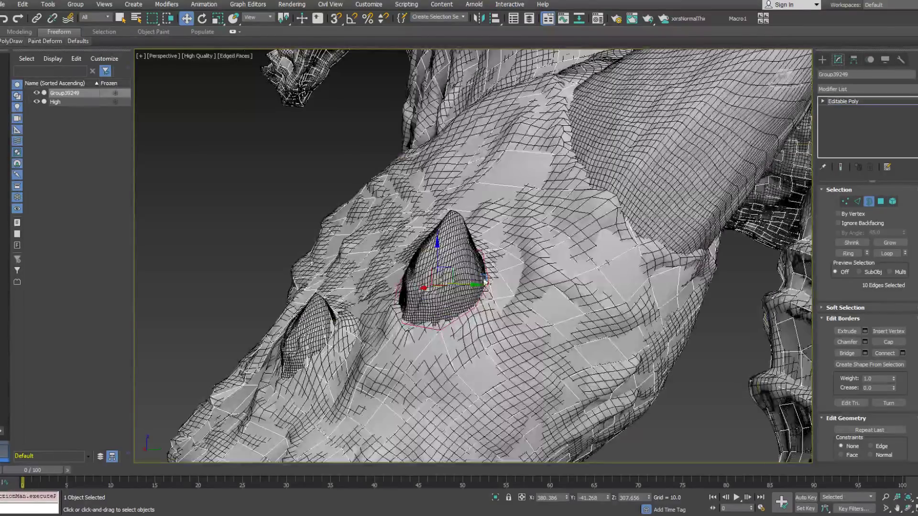
mouse_move(485, 280)
alt+middle_down()
mouse_move(445, 256)
mouse_move(433, 277)
alt+middle_up()
shift+drag(433, 277, 412, 189)
Position the extruded border over the larger horn's tip and collapse it to a single vertex.
alt+middle_drag(412, 189, 550, 213)
drag(433, 203, 460, 216)
alt+middle_drag(460, 219, 438, 196)
drag(441, 205, 449, 212)
alt+middle_drag(449, 213, 491, 227)
right_click(472, 222)
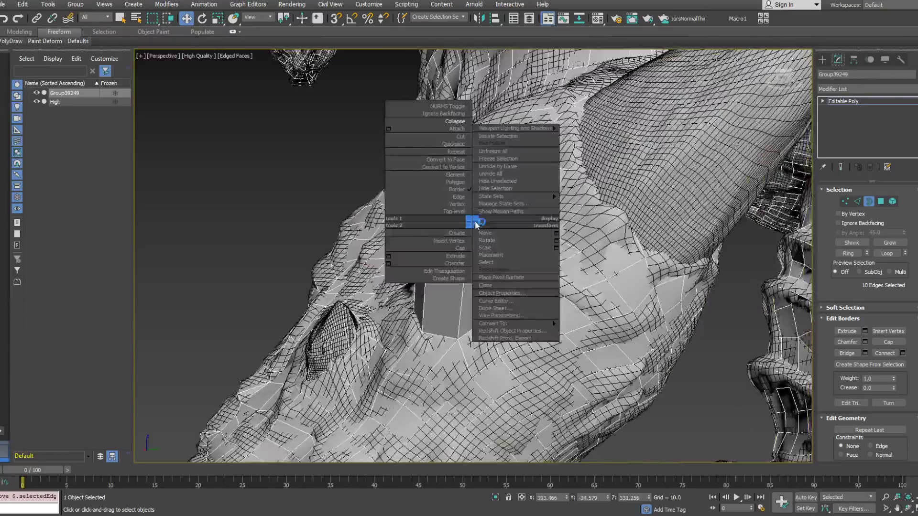
click(454, 121)
At vertex level, move the new spike's tip vertex onto the larger horn's tip with Extend.
alt+middle_drag(435, 256, 528, 243)
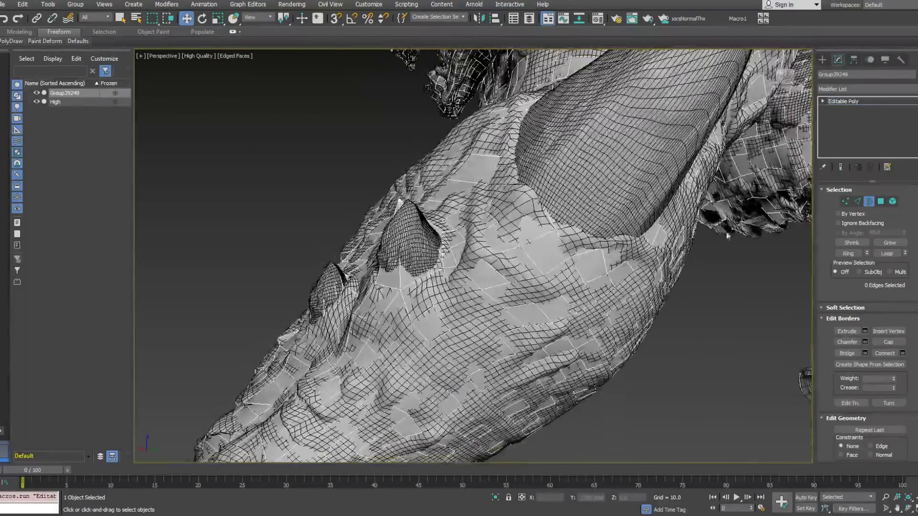
click(843, 203)
mouse_move(10, 41)
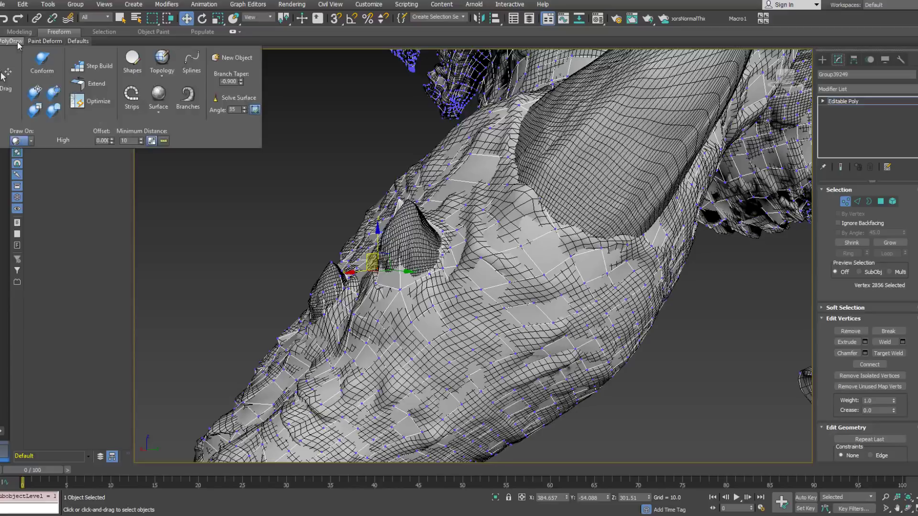
click(94, 89)
alt+middle_drag(306, 191, 378, 211)
drag(376, 203, 385, 202)
alt+middle_drag(386, 200, 387, 162)
key(w)
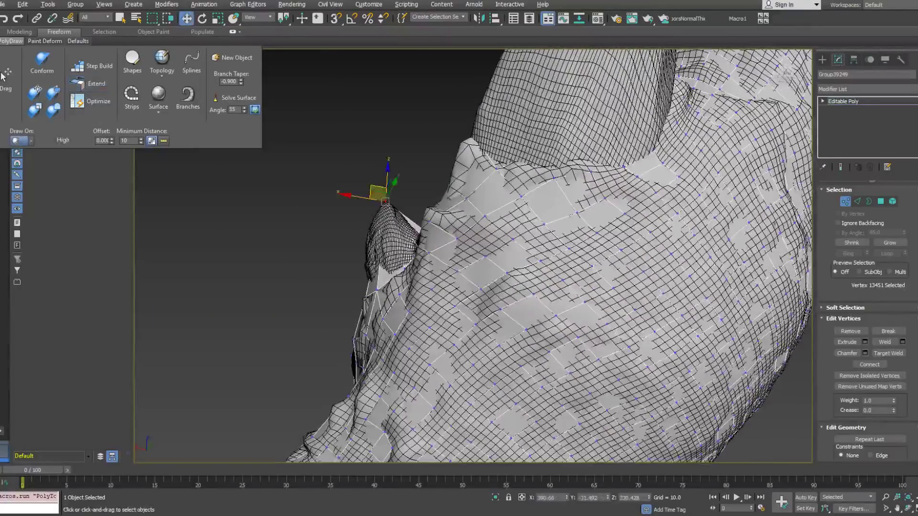
Select the side edges of the larger horn's low-poly spike and connect them with a new edge loop.
click(858, 202)
drag(368, 169, 402, 223)
right_click(401, 203)
click(378, 243)
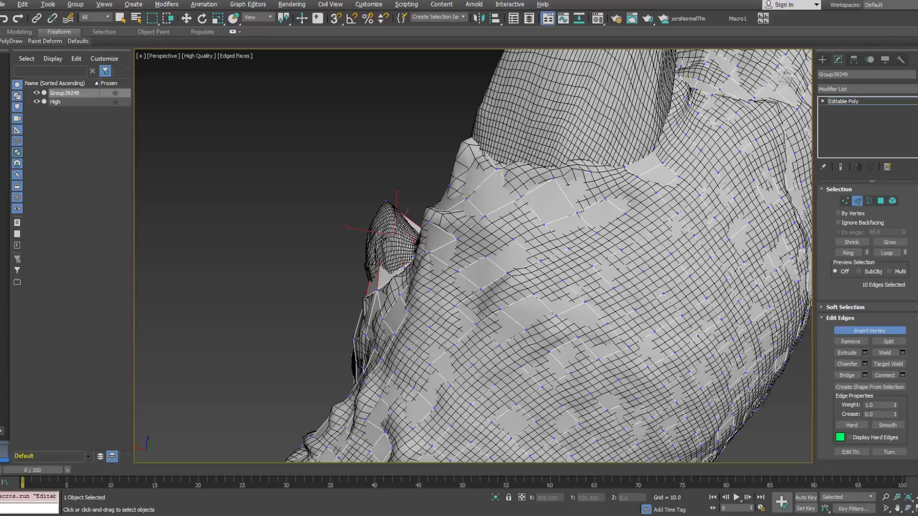
right_click(413, 236)
right_click(413, 236)
click(403, 263)
In wireframe view, move the new loop's vertices on the larger spike onto the High sculpt's horn surface.
alt+middle_drag(410, 222, 536, 236)
mouse_move(16, 42)
click(95, 100)
alt+middle_drag(437, 268, 365, 230)
key(F3)
click(845, 201)
alt+middle_drag(283, 305, 371, 285)
drag(324, 243, 330, 246)
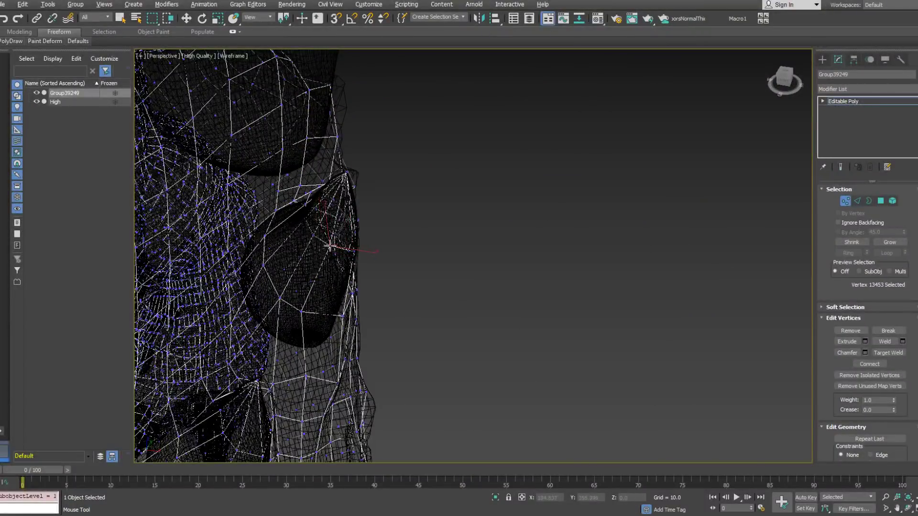
Adjust the low-poly vertices around the larger horn's base to follow the High sculpt in shaded view.
mouse_move(314, 236)
alt+middle_down()
mouse_move(289, 204)
mouse_move(293, 189)
mouse_move(456, 153)
mouse_move(254, 209)
mouse_move(454, 213)
mouse_move(536, 310)
alt+middle_up()
key(F3)
click(316, 242)
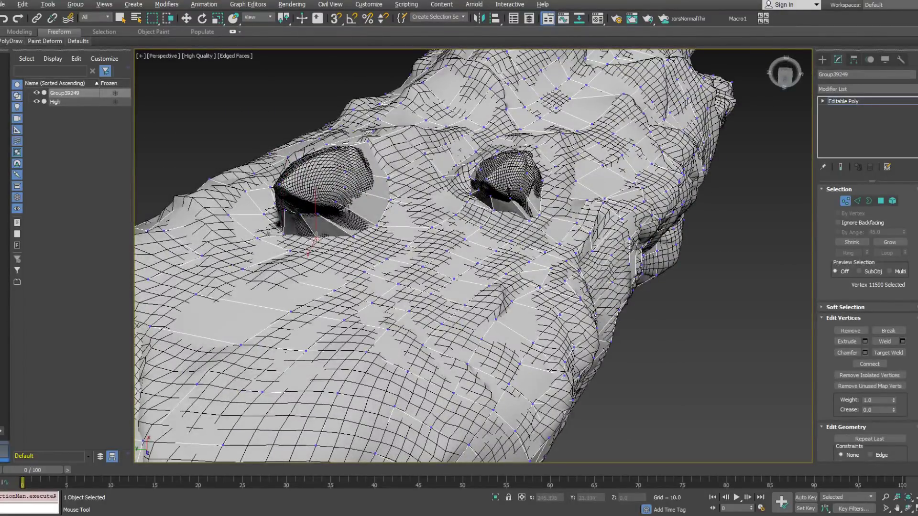
alt+middle_drag(430, 177, 421, 259)
click(406, 269)
Move the low-poly vertices on the skin ridge beneath the smaller horn onto the High sculpt's surface.
scroll(420, 261, down, 5)
alt+middle_drag(517, 266, 464, 238)
alt+middle_drag(364, 263, 350, 272)
alt+middle_drag(392, 256, 317, 265)
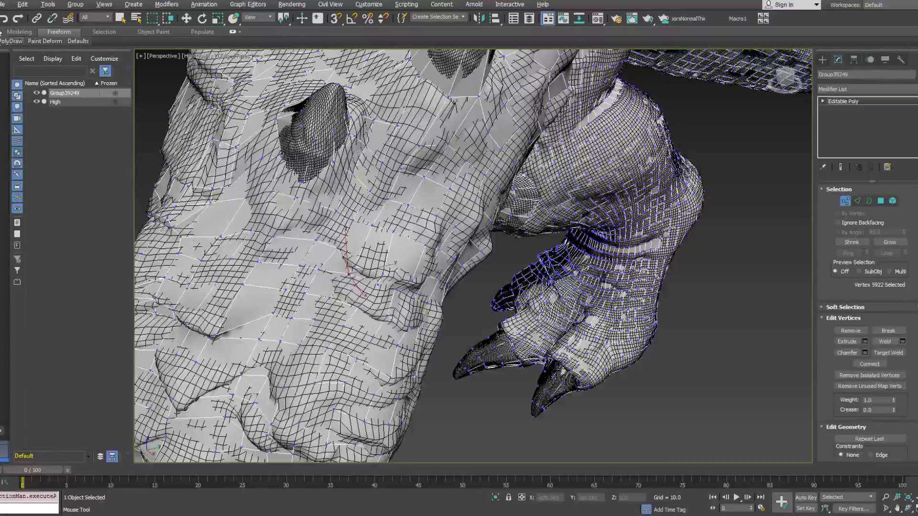
click(10, 40)
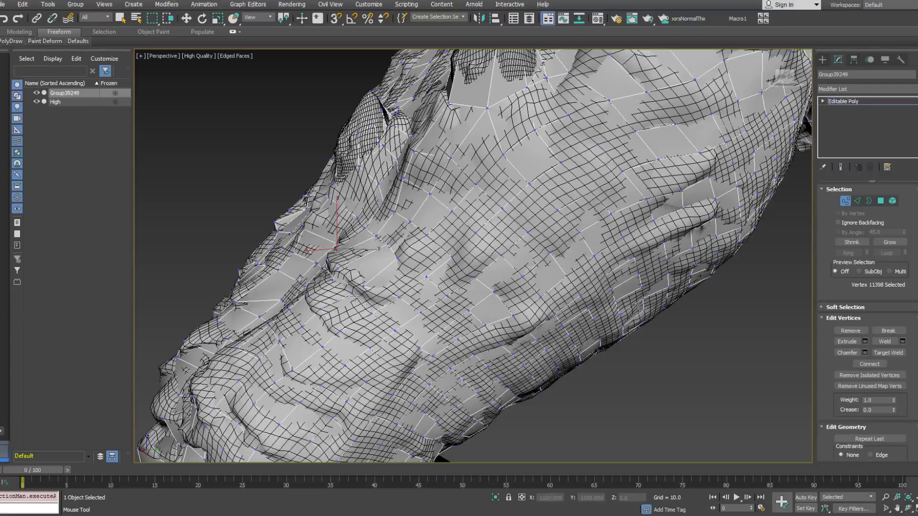
mouse_move(371, 292)
alt+middle_down()
mouse_move(407, 282)
mouse_move(342, 286)
mouse_move(360, 290)
alt+middle_up()
click(354, 304)
drag(380, 306, 368, 306)
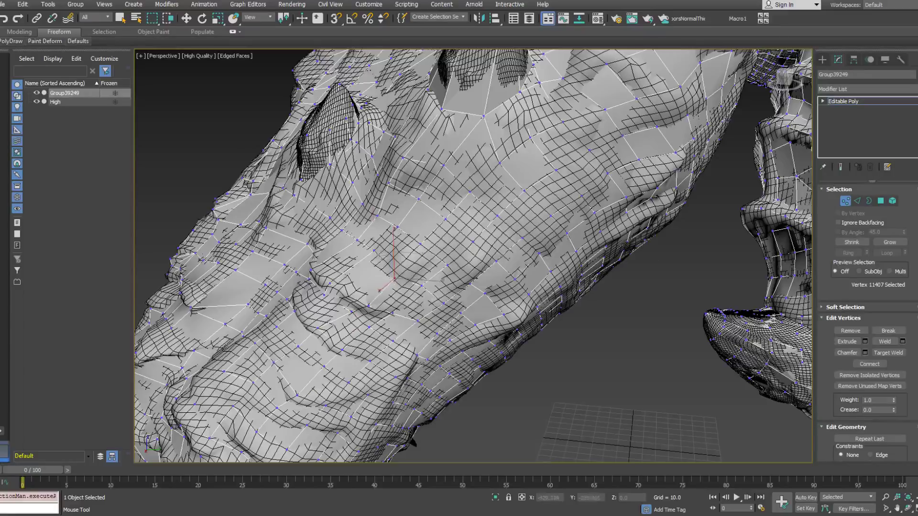
Reposition the vertices along the lower side of the skin fold beneath the smaller horn to match the sculpt.
click(373, 256)
alt+middle_drag(373, 256, 355, 308)
click(353, 312)
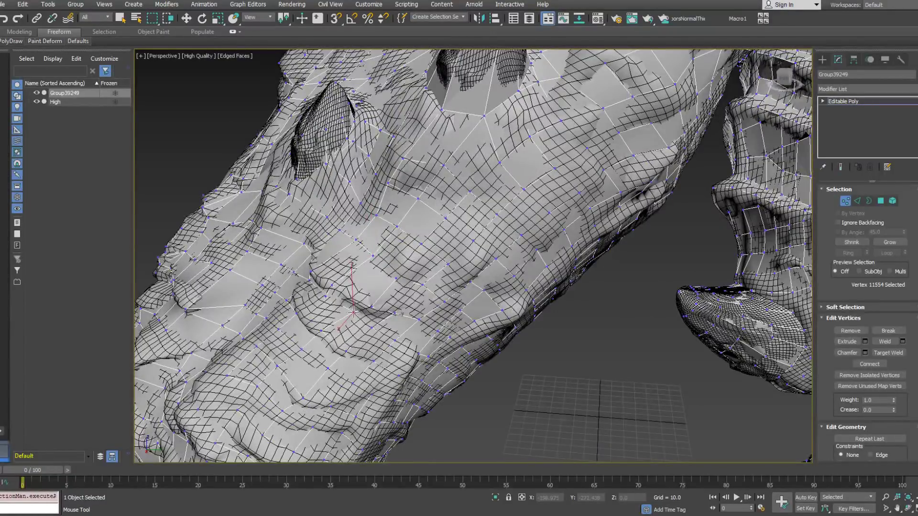
alt+middle_drag(354, 312, 318, 366)
click(317, 366)
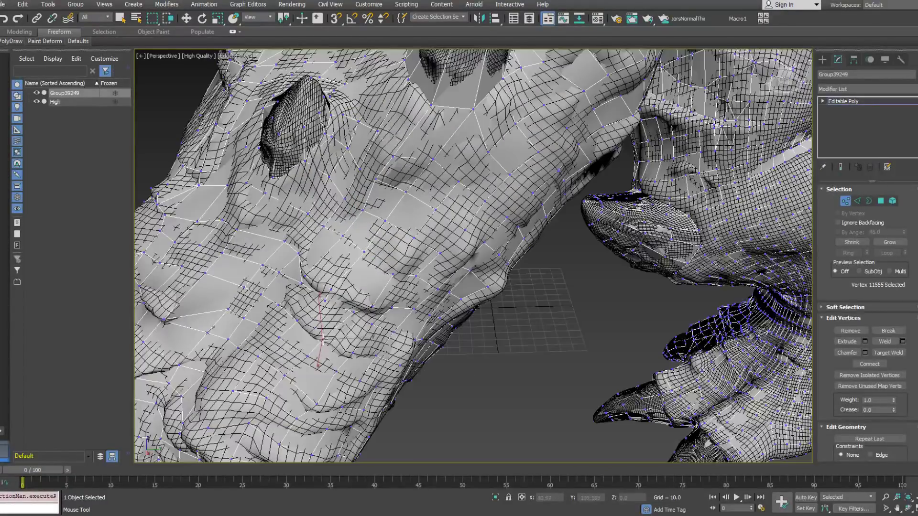
click(350, 353)
click(296, 319)
Delete low-poly geometry in the fold beneath the smaller horn and fill the gap with a new polygon.
alt+middle_drag(301, 319, 239, 325)
middle_drag(239, 325, 266, 268)
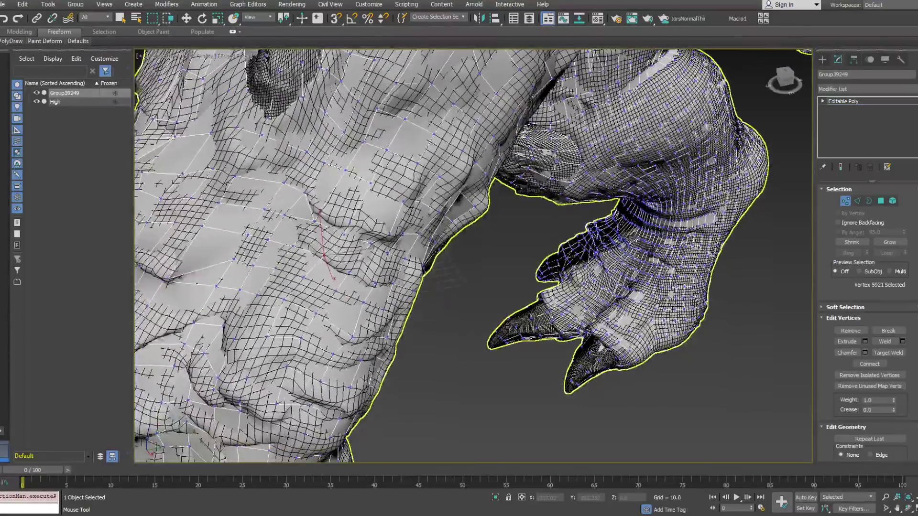
mouse_move(13, 42)
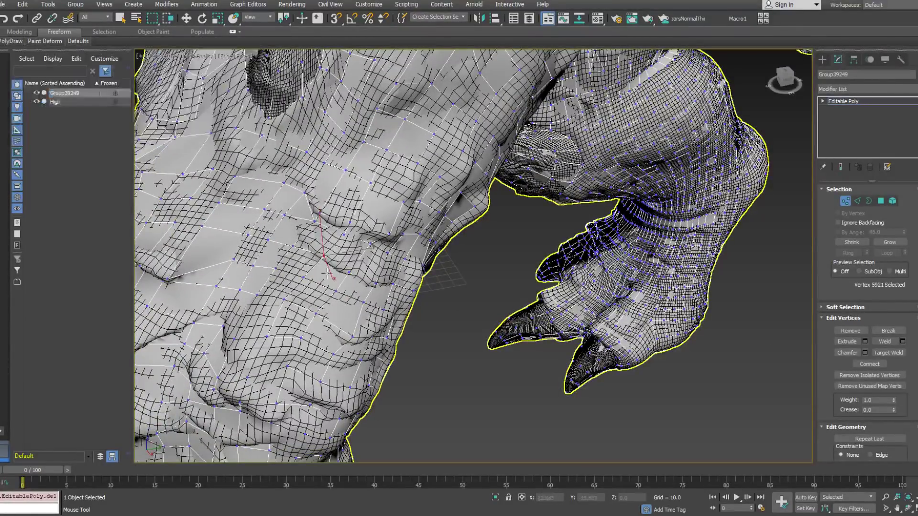
alt+middle_drag(349, 284, 389, 196)
alt+middle_drag(330, 268, 361, 311)
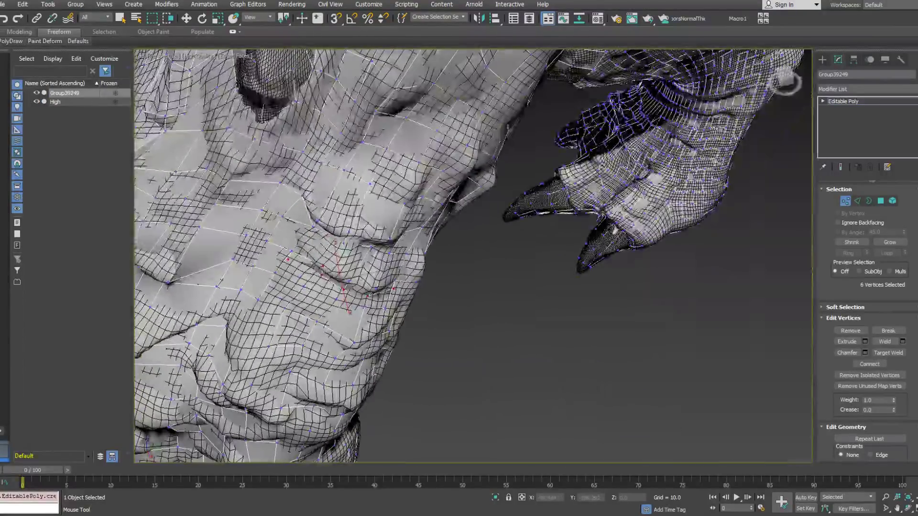
Move the vertices bordering the rebuilt fold area so its edges follow the sculpted crease.
click(292, 250)
drag(291, 250, 317, 263)
drag(321, 275, 315, 271)
alt+middle_drag(343, 286, 297, 255)
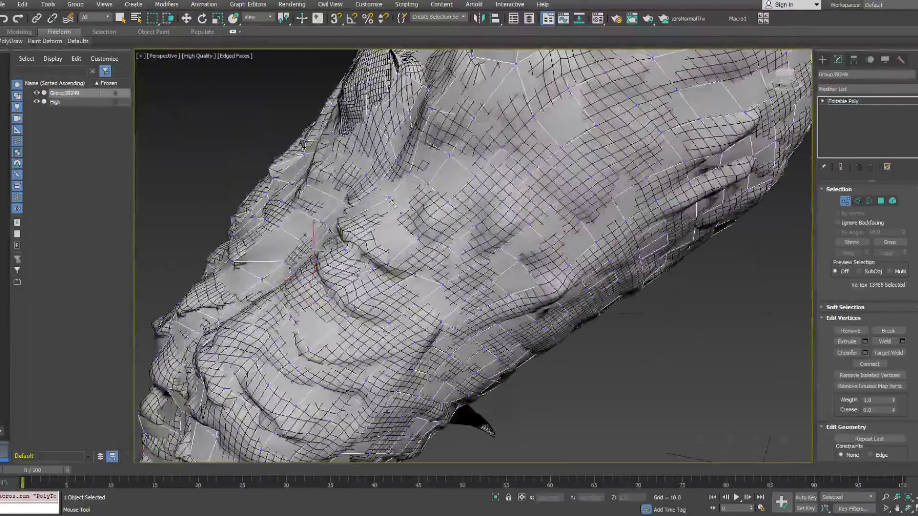
drag(327, 296, 328, 284)
alt+middle_drag(331, 284, 363, 287)
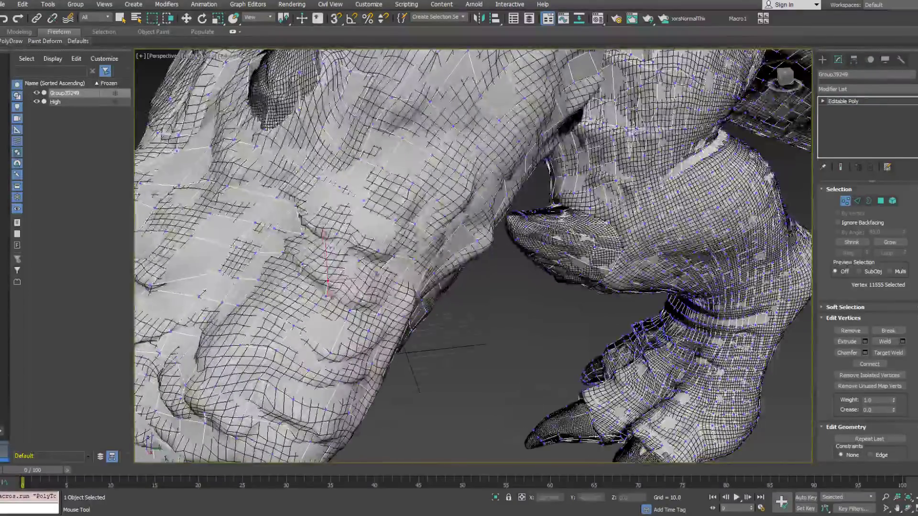
drag(329, 282, 324, 292)
alt+middle_drag(329, 286, 361, 313)
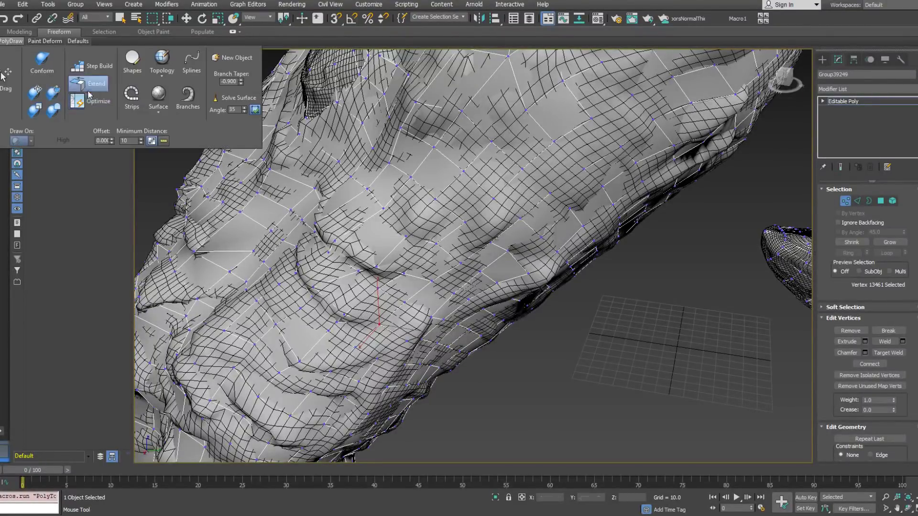
With Extend, fill the six-vertex gap below the crease and adjust the vertices around it.
click(323, 309)
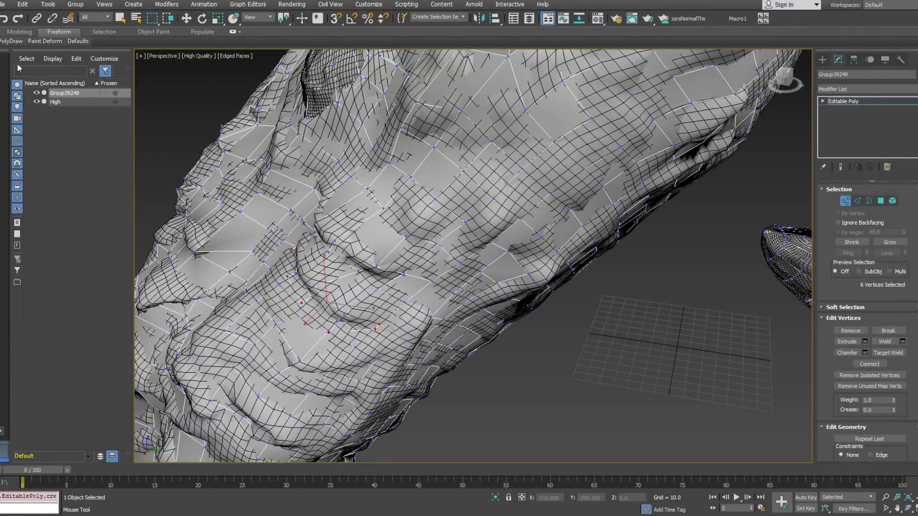
click(331, 330)
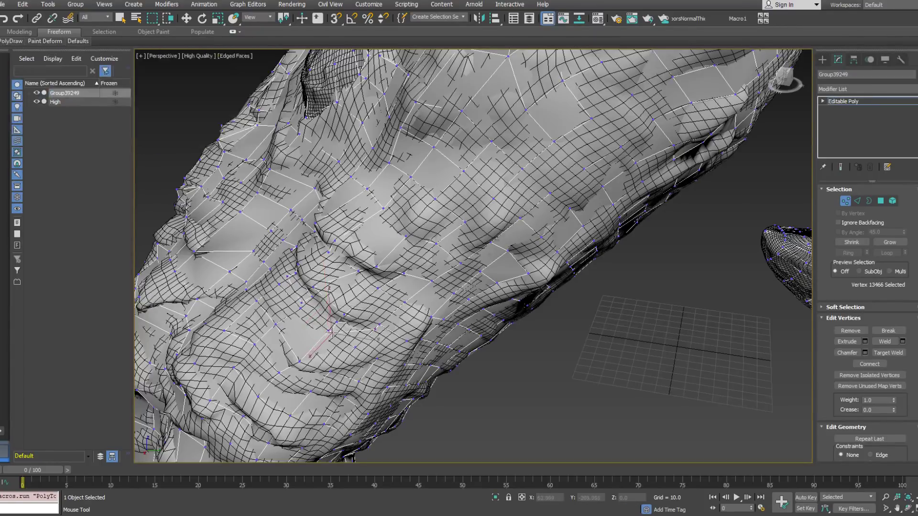
click(328, 331)
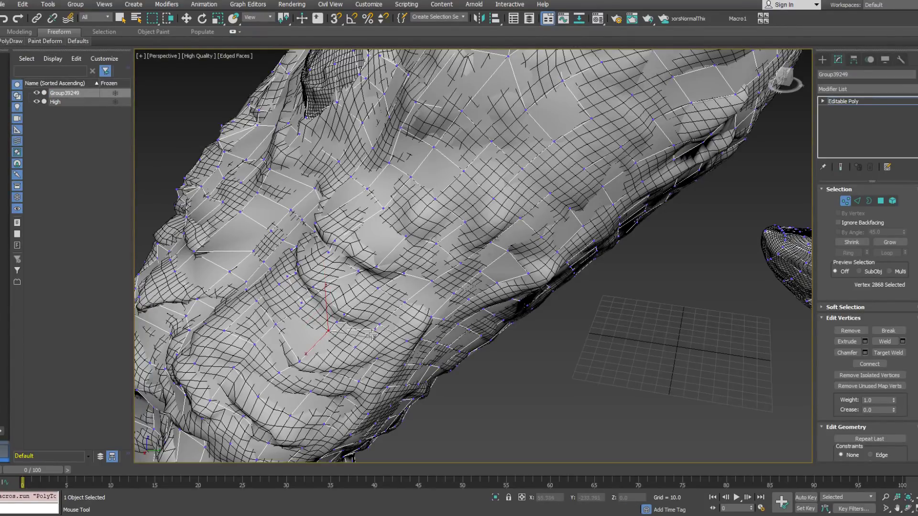
click(354, 350)
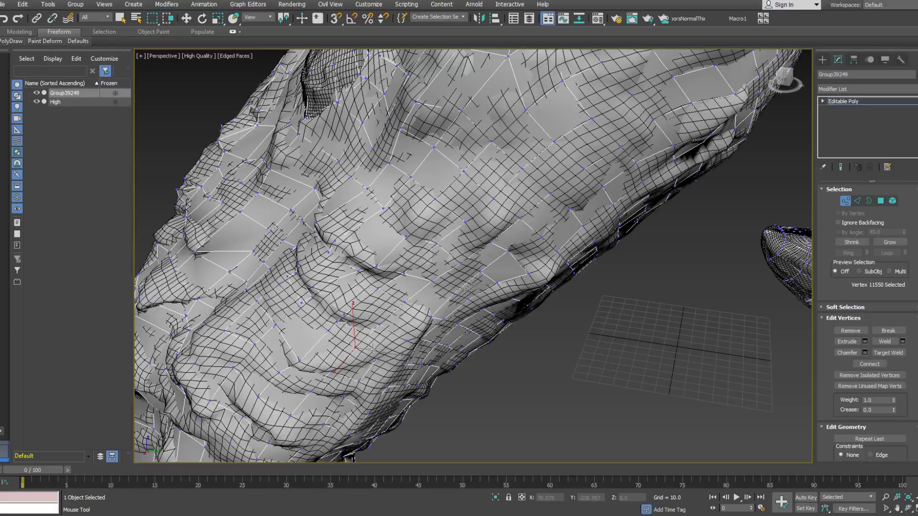
Reposition the vertices along the skin fold and its upper crease to follow the sculpt.
scroll(372, 349, up, 2)
key(F3)
alt+middle_drag(342, 309, 361, 315)
click(299, 336)
click(261, 316)
mouse_move(242, 279)
alt+middle_down()
mouse_move(252, 284)
mouse_move(224, 280)
mouse_move(275, 277)
mouse_move(201, 275)
alt+middle_up()
click(240, 279)
click(226, 305)
key(F3)
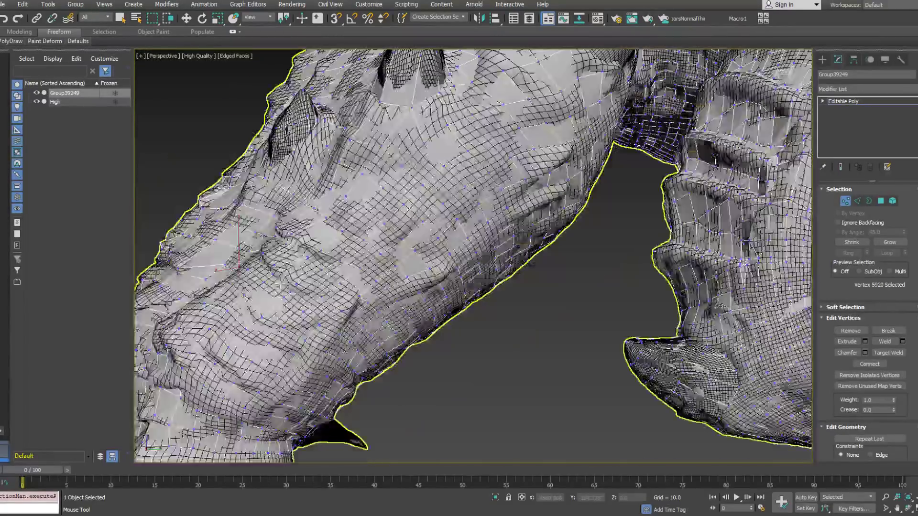
Move the vertices across the middle of the fold so their edges match the sculpted shape.
mouse_move(285, 307)
alt+middle_down()
mouse_move(326, 290)
mouse_move(364, 290)
mouse_move(339, 253)
mouse_move(312, 291)
mouse_move(258, 267)
alt+middle_up()
click(312, 291)
click(333, 291)
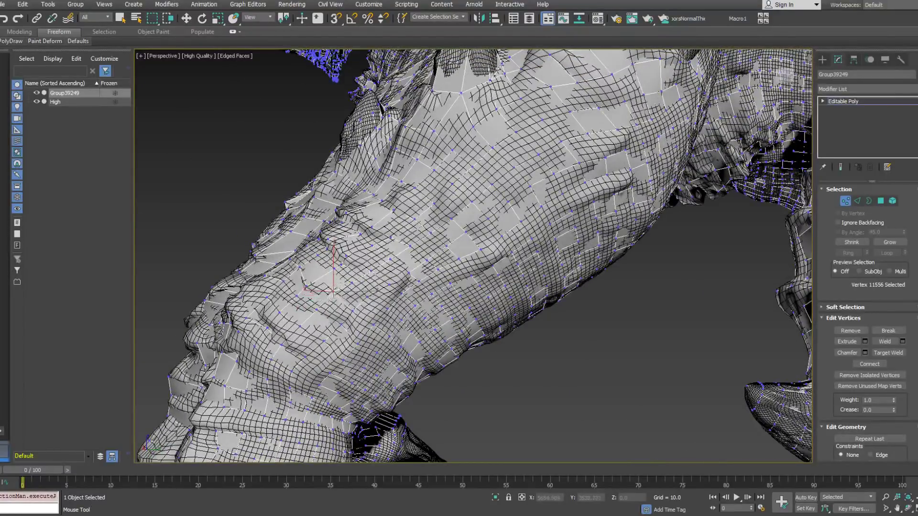
mouse_move(352, 298)
alt+middle_down()
mouse_move(325, 318)
mouse_move(349, 301)
mouse_move(342, 323)
mouse_move(354, 297)
mouse_move(394, 288)
mouse_move(364, 287)
mouse_move(357, 301)
alt+middle_up()
click(368, 293)
Delete low-poly geometry in the middle of the fold and fill the gap with Extend.
mouse_move(10, 42)
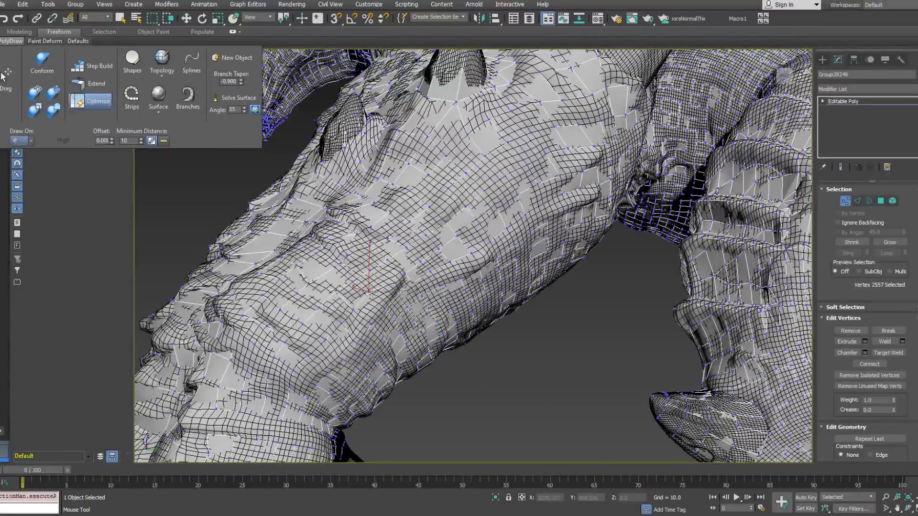
alt+middle_drag(387, 283, 354, 293)
mouse_move(1, 41)
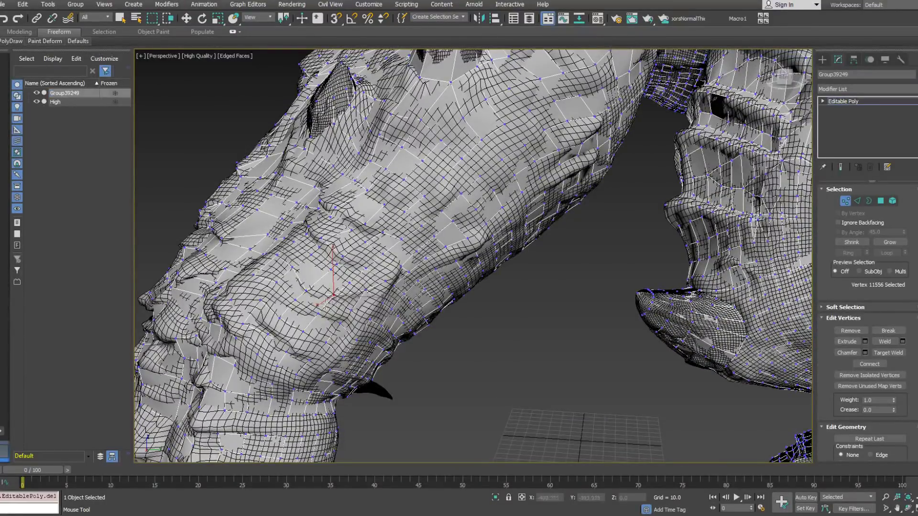
alt+middle_drag(295, 291, 313, 290)
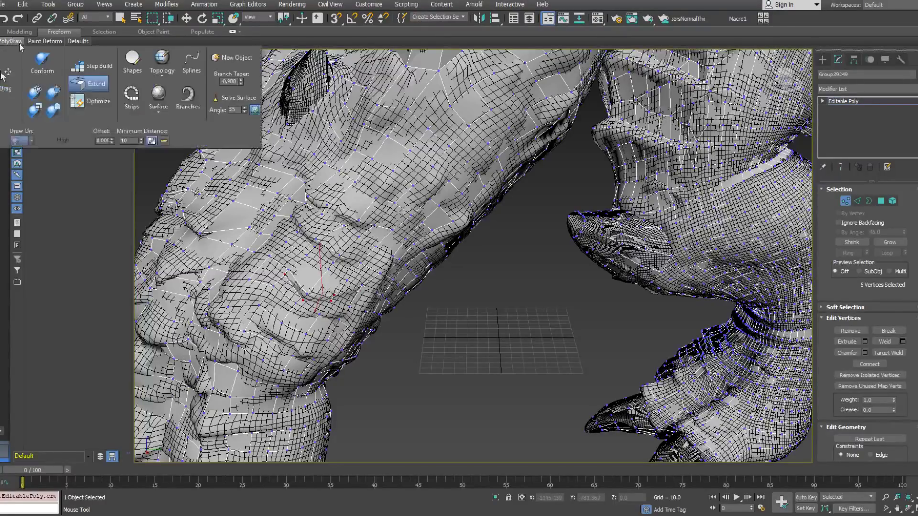
Adjust the vertices at the two ends of the refilled area in the fold.
click(286, 270)
alt+middle_drag(286, 270, 306, 267)
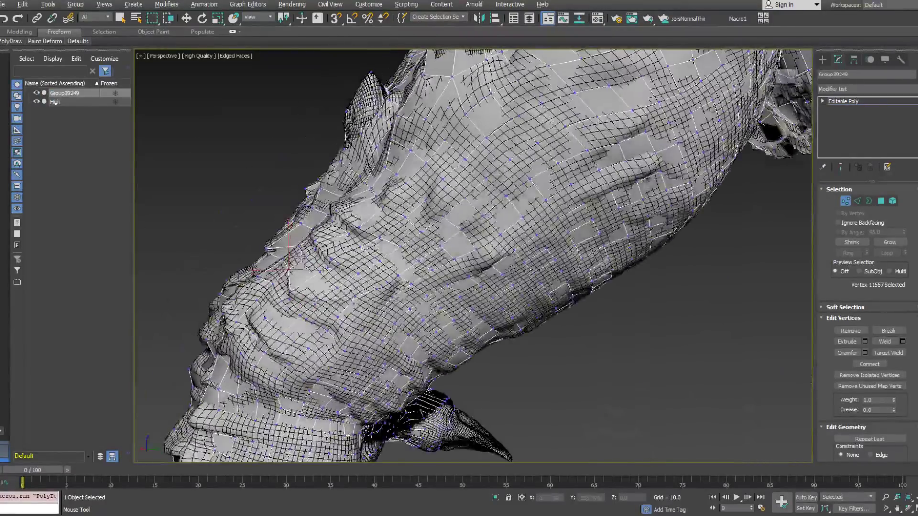
click(356, 299)
alt+middle_drag(356, 299, 365, 307)
With Extend, fill the five-vertex gap in the fold and reposition the vertices along its lower edge.
mouse_move(10, 41)
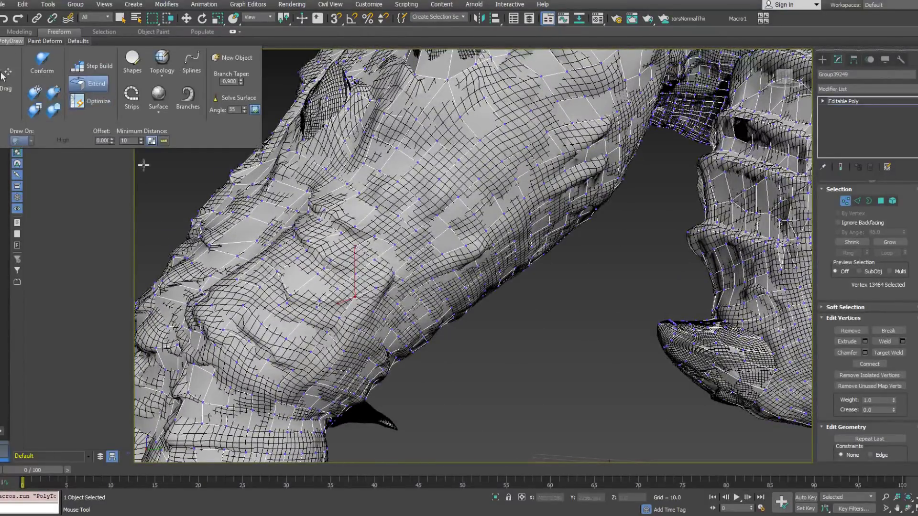
ctrl+shift+drag(316, 302, 315, 314)
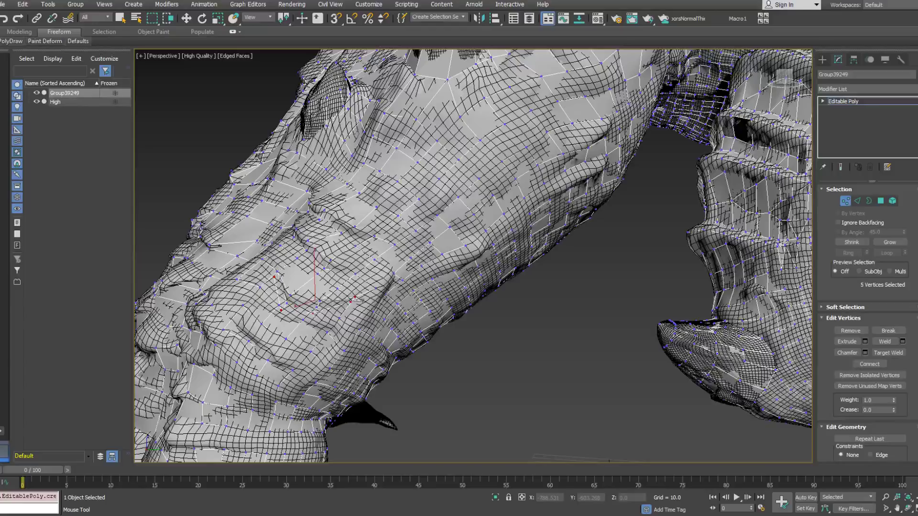
click(262, 286)
click(280, 309)
click(278, 304)
click(303, 320)
alt+middle_drag(319, 325, 340, 320)
click(353, 310)
click(334, 315)
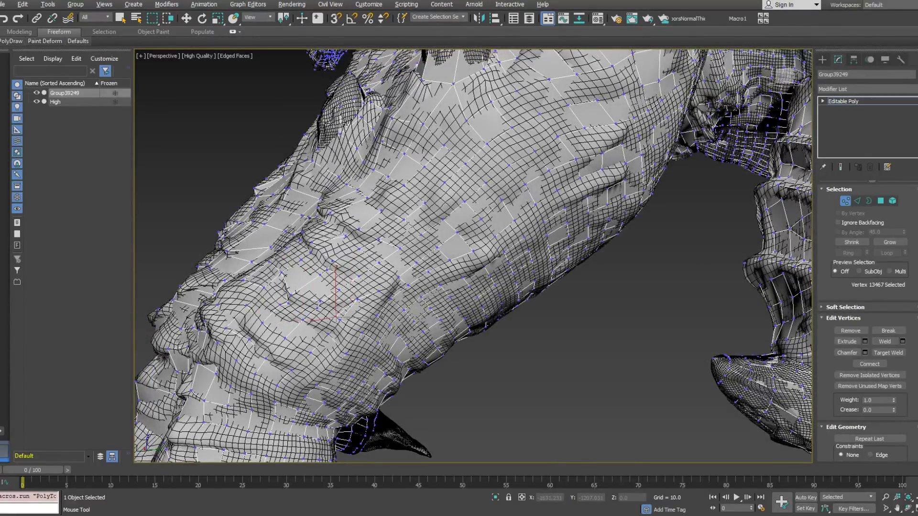
Adjust the vertex below the fold's crease and fill the three-vertex gap beside it with Extend.
key(F3)
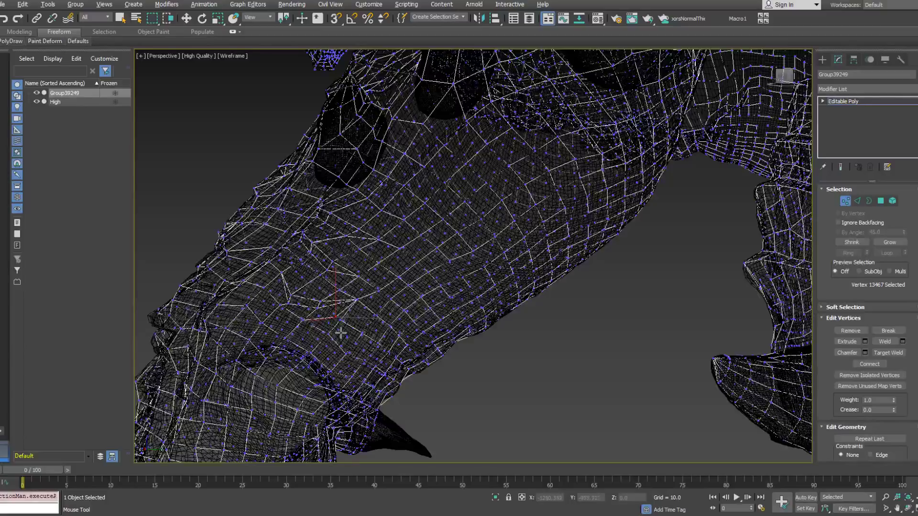
key(F3)
click(340, 319)
mouse_move(343, 323)
alt+middle_down()
mouse_move(322, 298)
mouse_move(337, 318)
alt+middle_up()
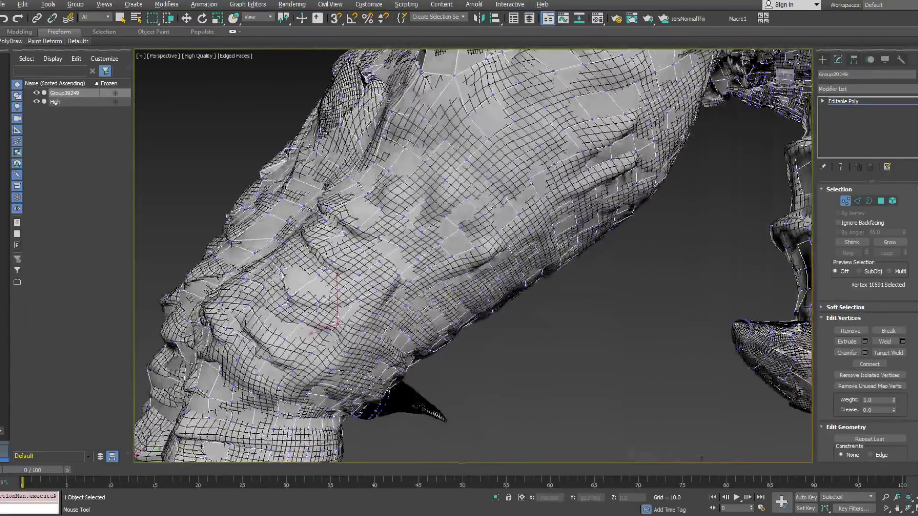
click(11, 40)
drag(314, 312, 324, 328)
mouse_move(6, 42)
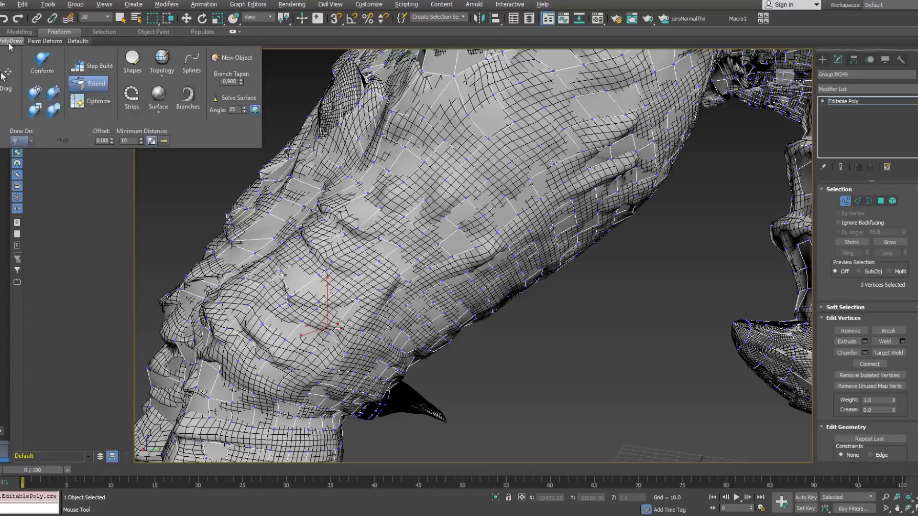
Try to simplify the vertices beside the small triangle with Optimize, and undo the edit.
click(96, 99)
click(303, 324)
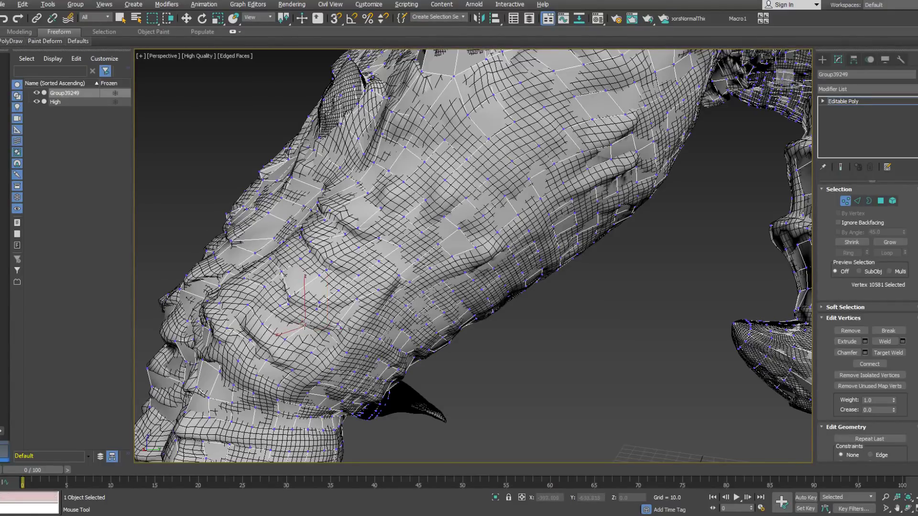
click(307, 327)
key(ctrl+z)
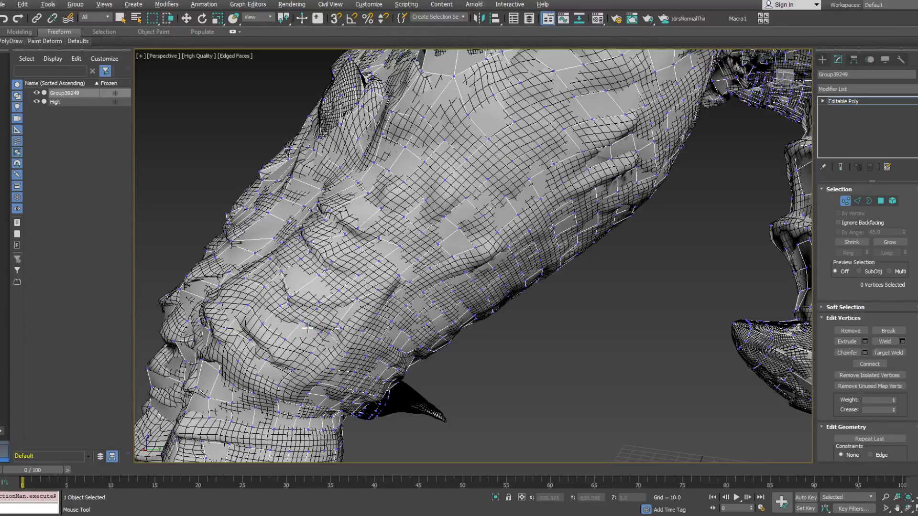
Try adjusting a vertex below the crease, and undo the recent edits around it.
click(329, 333)
alt+middle_drag(339, 329, 342, 320)
key(F3)
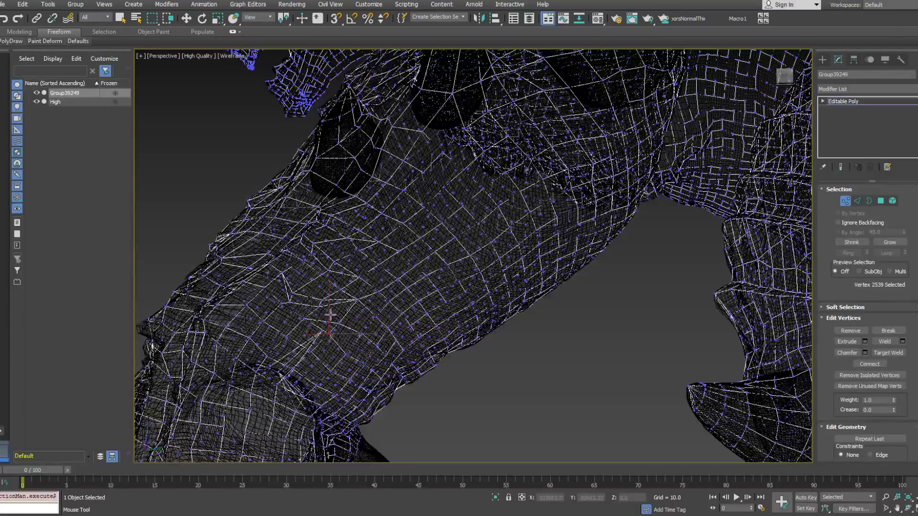
key(w)
key(ctrl+z)
key(ctrl+z)
key(ctrl+z)
key(ctrl+z)
key(ctrl+z)
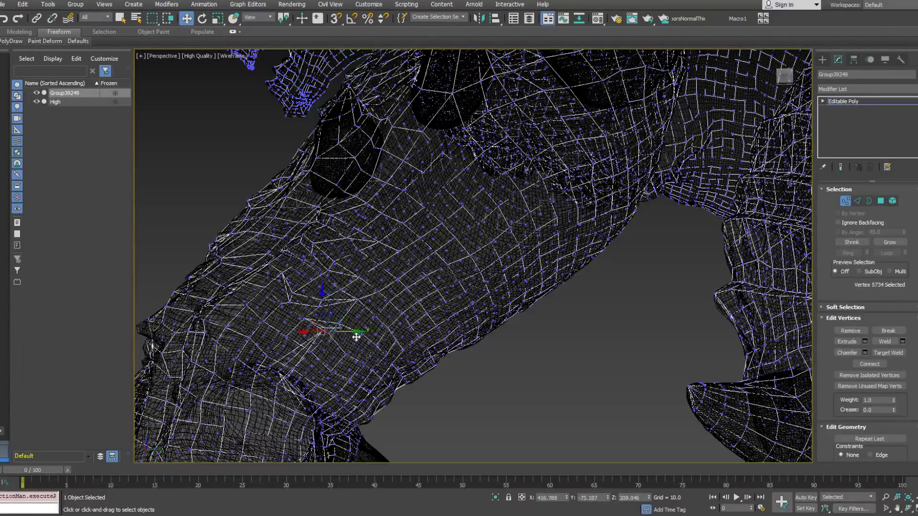
Select the three-edge open border below the fold's crease at Border level.
alt+middle_drag(353, 334, 334, 338)
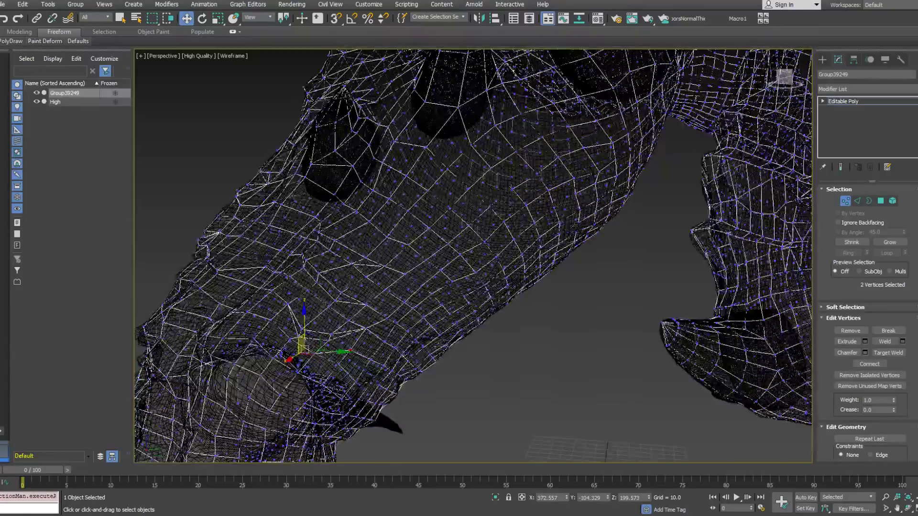
click(869, 200)
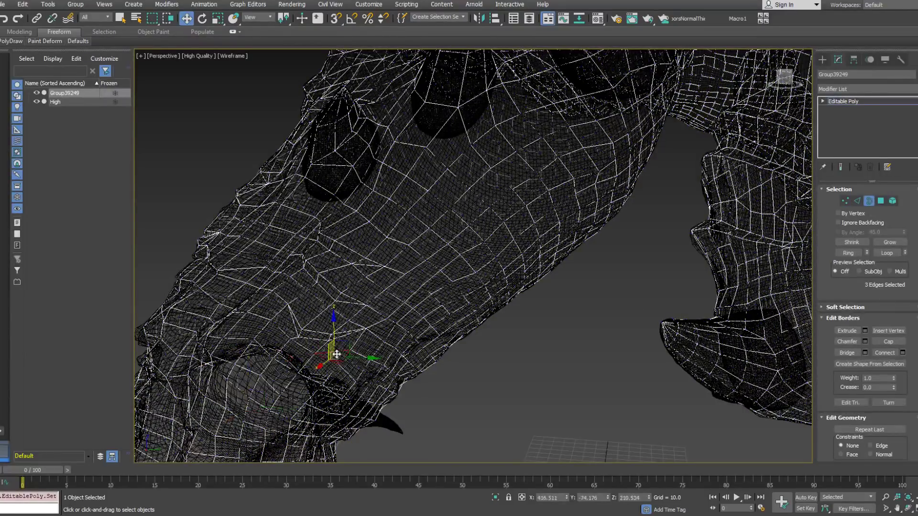
click(337, 349)
right_click(334, 351)
click(329, 378)
middle_drag(395, 313, 461, 245)
key(F3)
middle_drag(398, 270, 431, 248)
With Extend drawing on the High sculpt, fill the gap below the fold's crease.
mouse_move(7, 42)
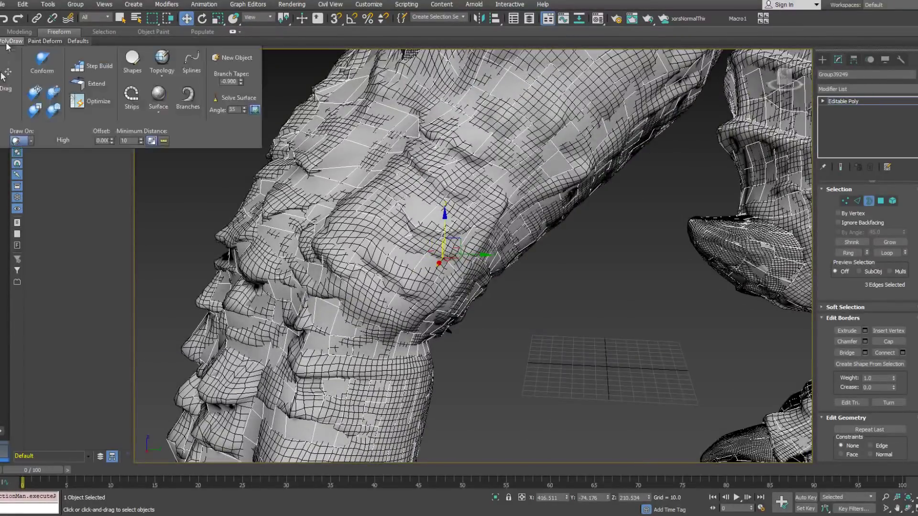
click(89, 82)
middle_drag(402, 280, 407, 270)
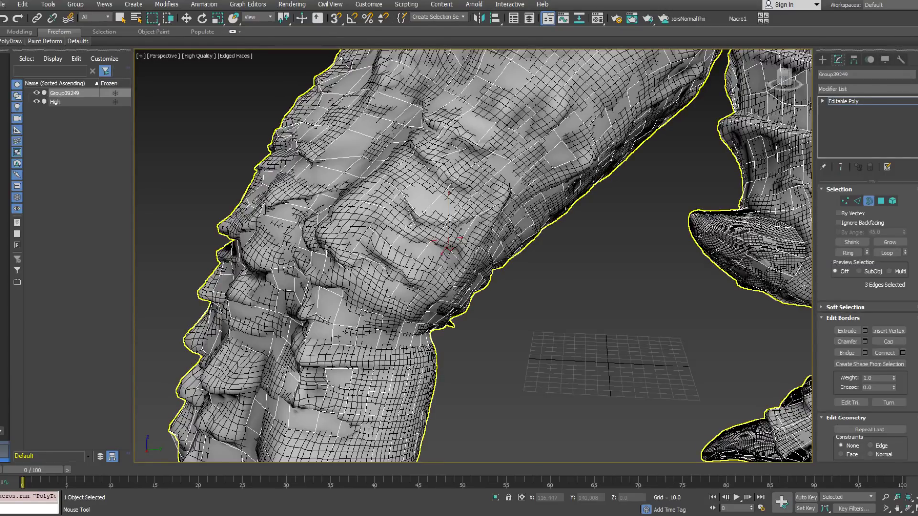
mouse_move(444, 246)
alt+middle_down()
mouse_move(397, 248)
mouse_move(473, 240)
mouse_move(428, 248)
mouse_move(454, 258)
mouse_move(449, 239)
alt+middle_up()
middle_drag(449, 239, 495, 271)
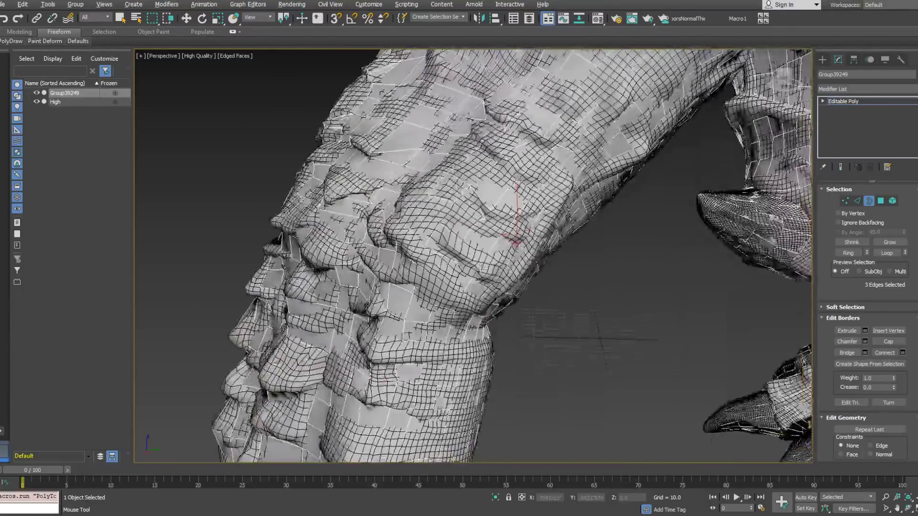
Delete surplus low-poly geometry around the lower crease with Optimize and rebuild the area with Extend.
mouse_move(12, 43)
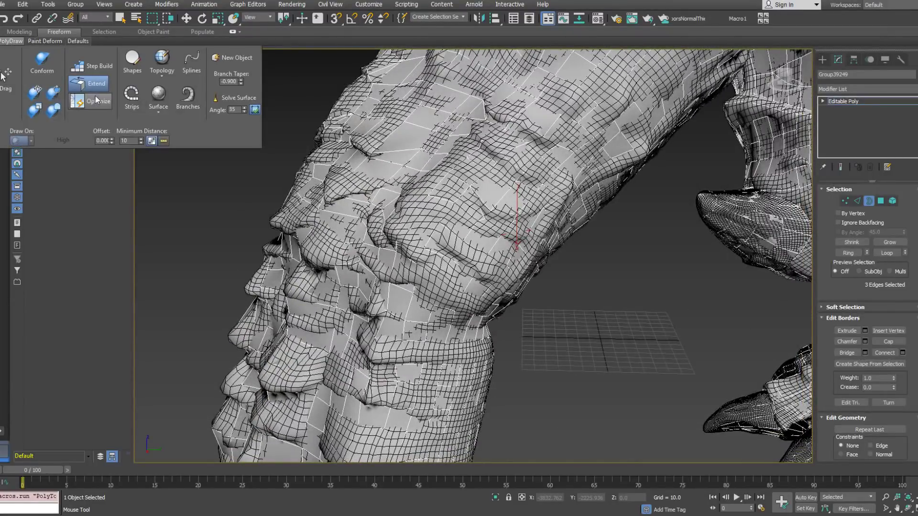
alt+middle_drag(526, 258, 467, 258)
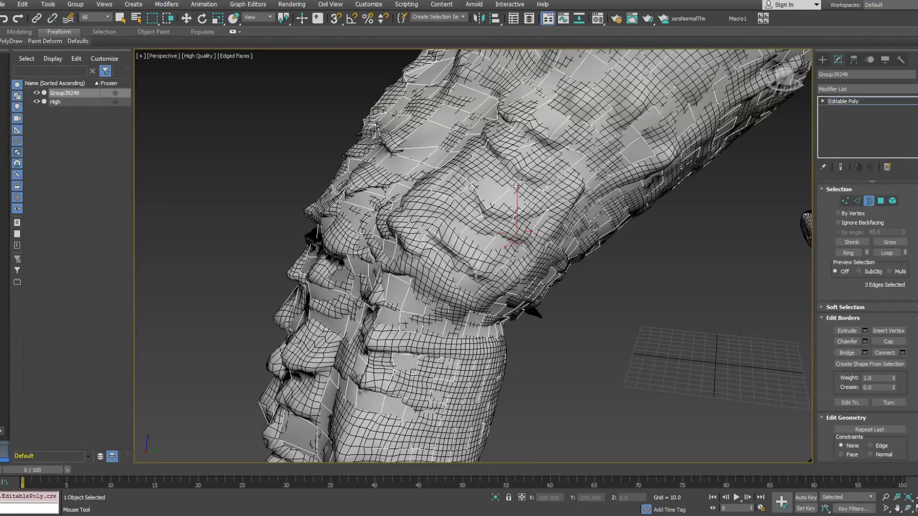
alt+middle_drag(493, 274, 507, 335)
mouse_move(15, 44)
alt+middle_drag(408, 202, 433, 223)
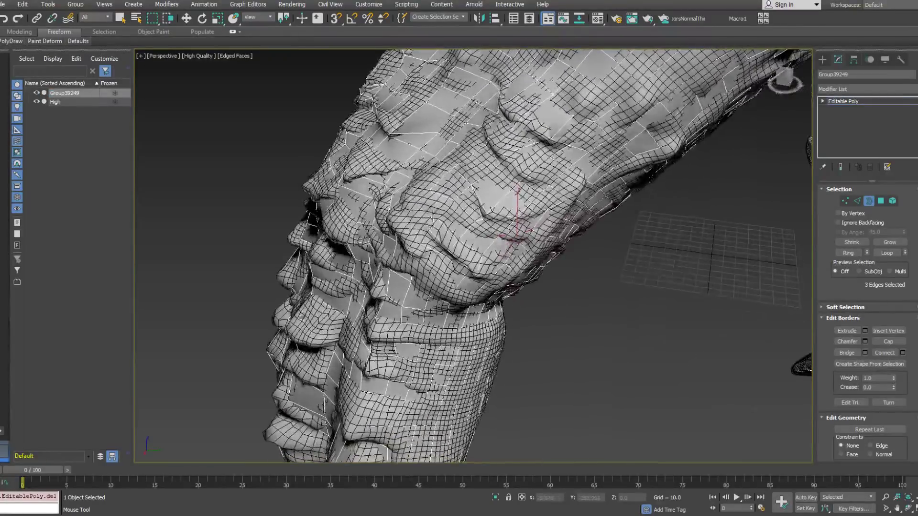
alt+middle_drag(492, 271, 500, 271)
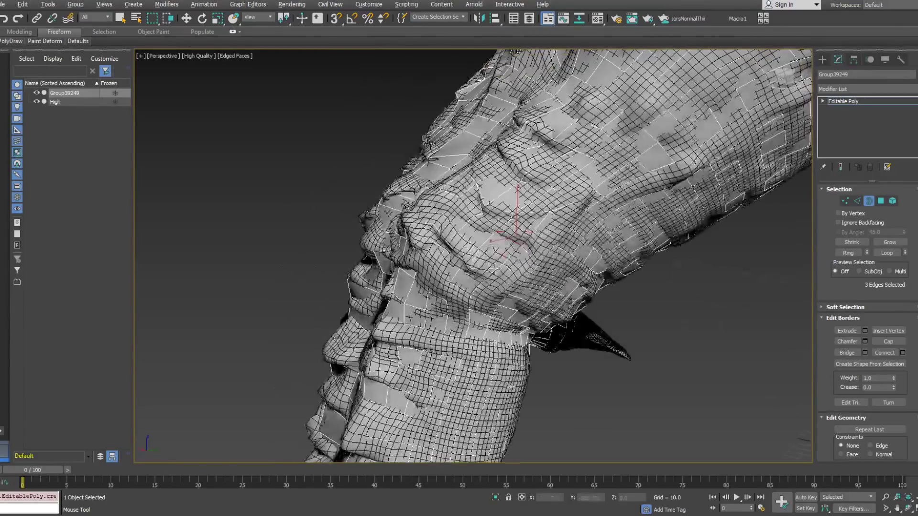
click(11, 41)
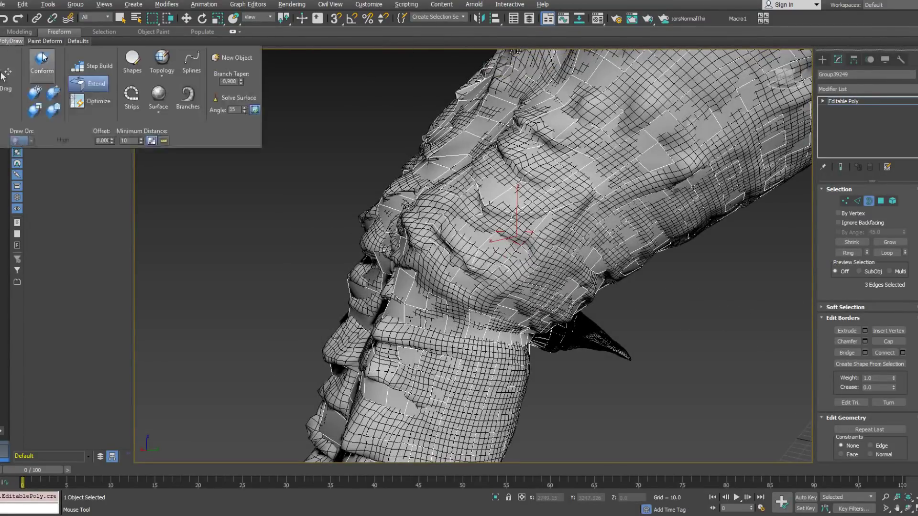
Examine the topology around the fold and the area below it in wireframe from several angles.
key(F3)
middle_drag(498, 254, 509, 237)
scroll(517, 252, up, 4)
scroll(509, 237, up, 2)
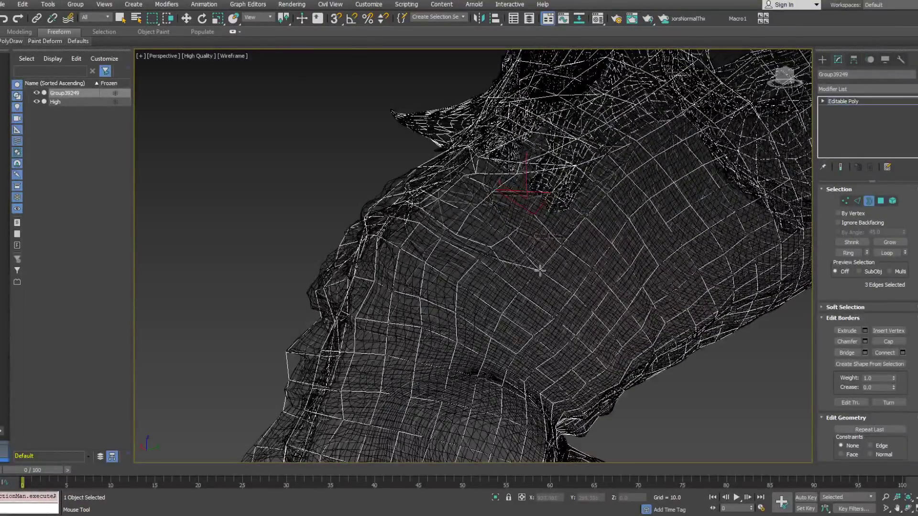
alt+middle_drag(516, 292, 414, 191)
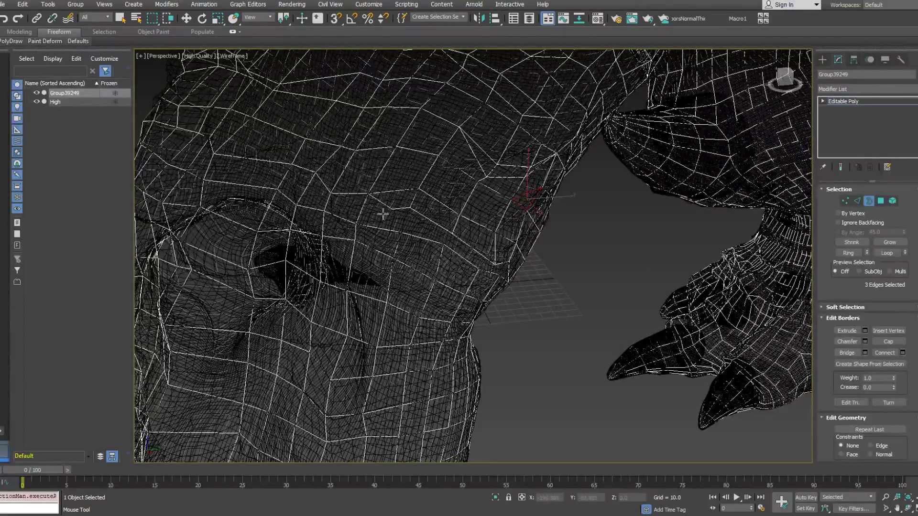
alt+middle_drag(350, 226, 358, 203)
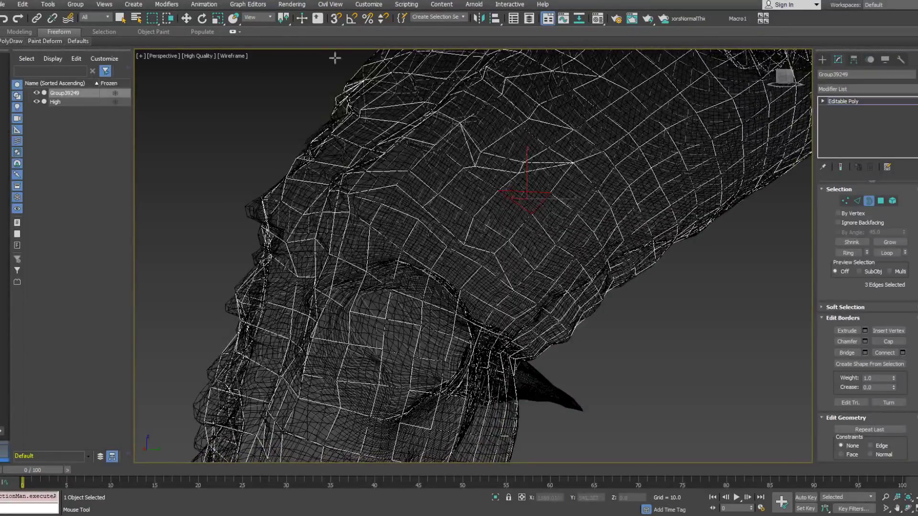
alt+middle_drag(338, 108, 379, 177)
key(F3)
mouse_move(455, 211)
alt+middle_down()
mouse_move(426, 167)
mouse_move(447, 249)
alt+middle_up()
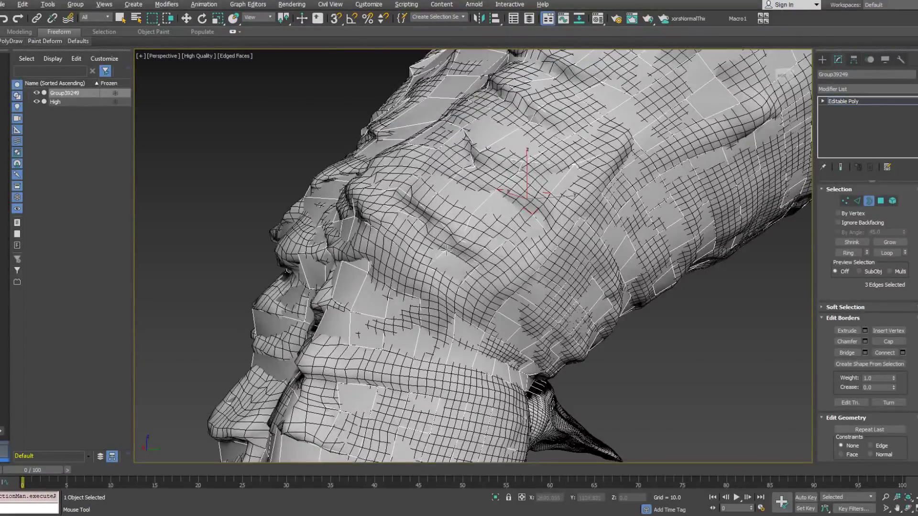
Select the five-edge open border along the fold's lower crease and return to vertex editing.
mouse_move(413, 226)
alt+middle_down()
mouse_move(442, 238)
mouse_move(427, 230)
alt+middle_up()
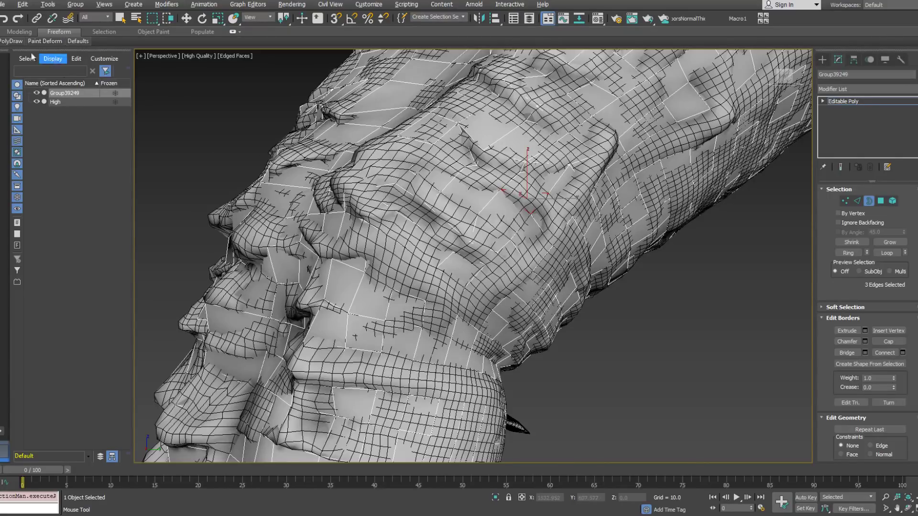
mouse_move(11, 40)
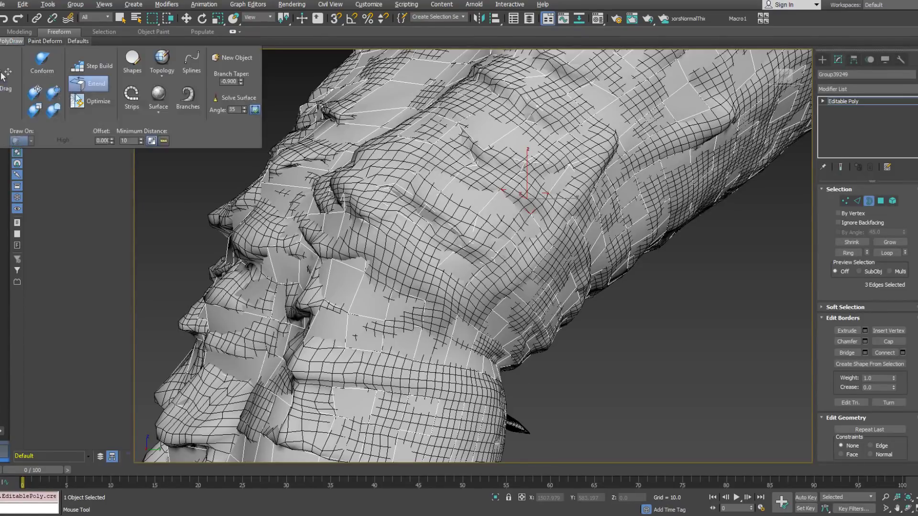
middle_drag(380, 237, 387, 255)
key(F3)
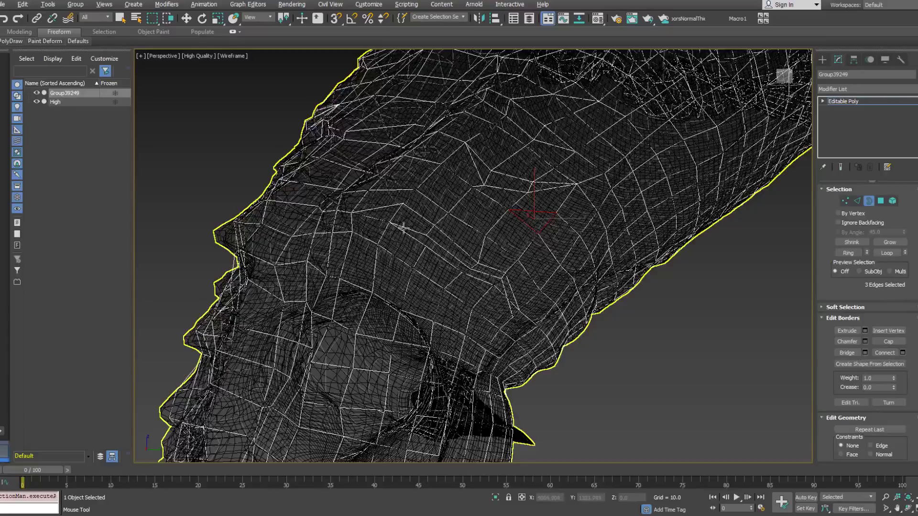
alt+middle_drag(469, 272, 386, 273)
click(447, 257)
key(F3)
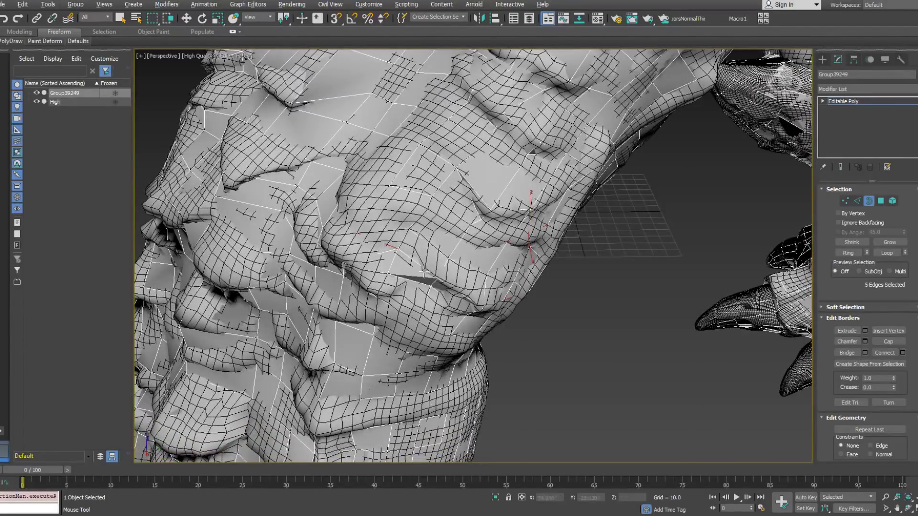
click(845, 201)
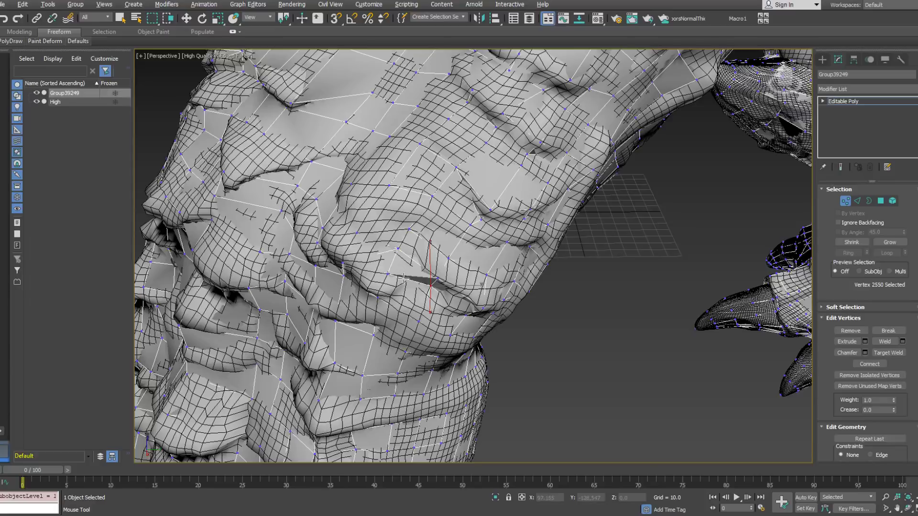
Examine the rebuilt topology around the fold's lower crease in shaded and wireframe display from several angles.
click(388, 274)
key(F3)
alt+middle_drag(389, 276, 405, 291)
key(F3)
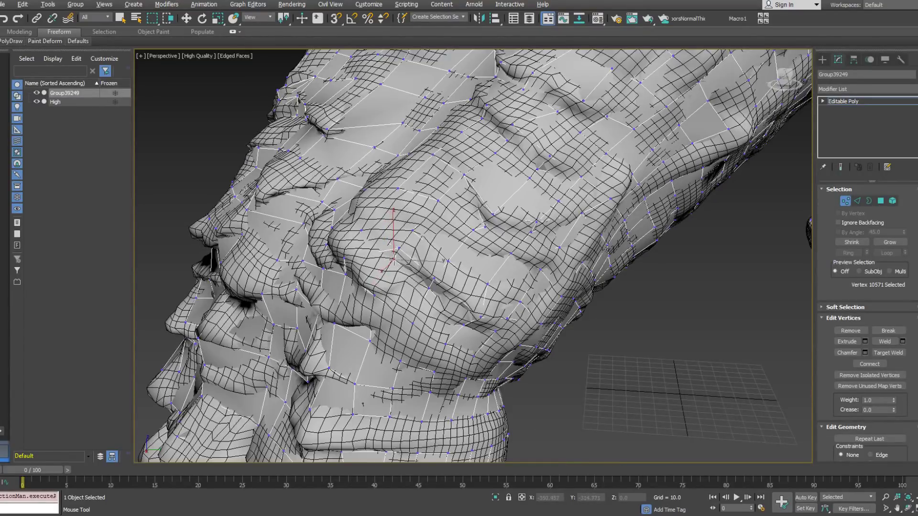
key(F3)
key(F3)
mouse_move(393, 267)
alt+middle_down()
mouse_move(406, 272)
mouse_move(315, 266)
alt+middle_up()
alt+middle_drag(433, 286, 380, 248)
key(F3)
key(F3)
Delete the selected vertex in the fold's lower crease and rebuild the surrounding polygons with Extend.
mouse_move(12, 41)
click(90, 83)
key(F3)
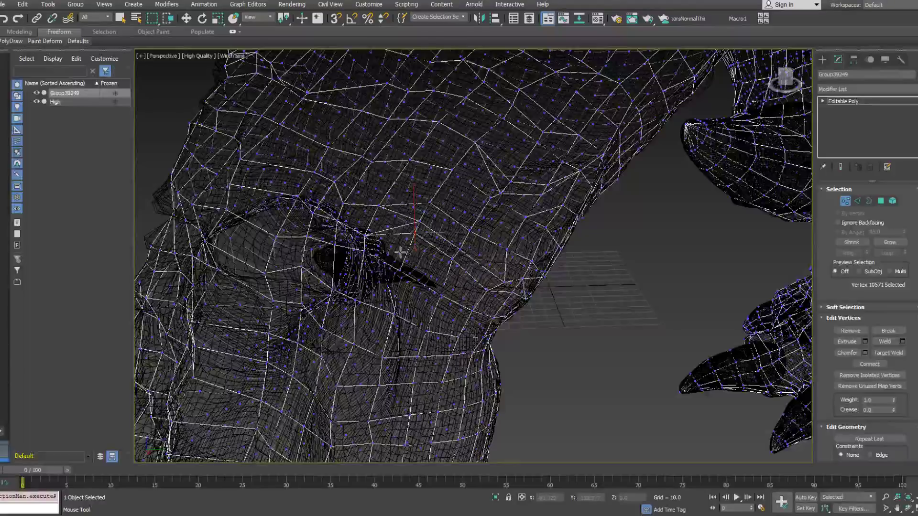
key(Delete)
key(F3)
shift+drag(392, 237, 405, 258)
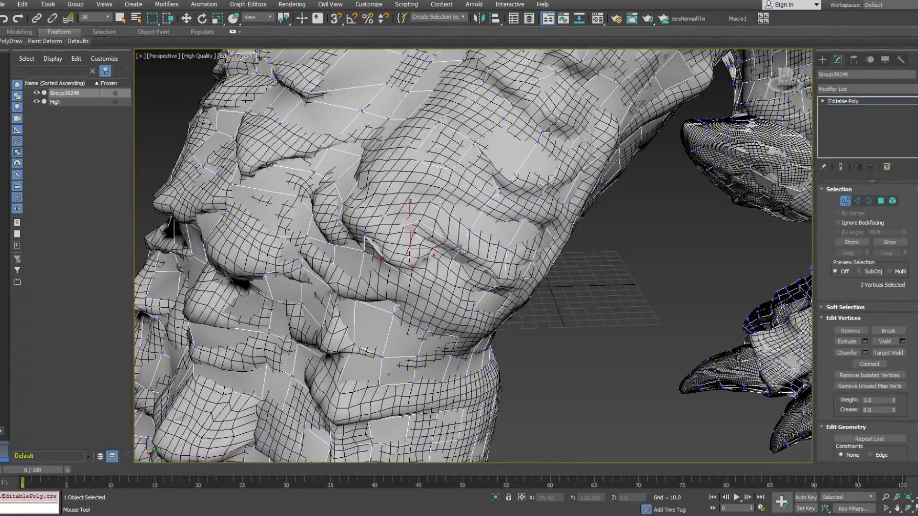
click(433, 255)
shift+drag(415, 245, 429, 268)
alt+middle_drag(439, 271, 447, 264)
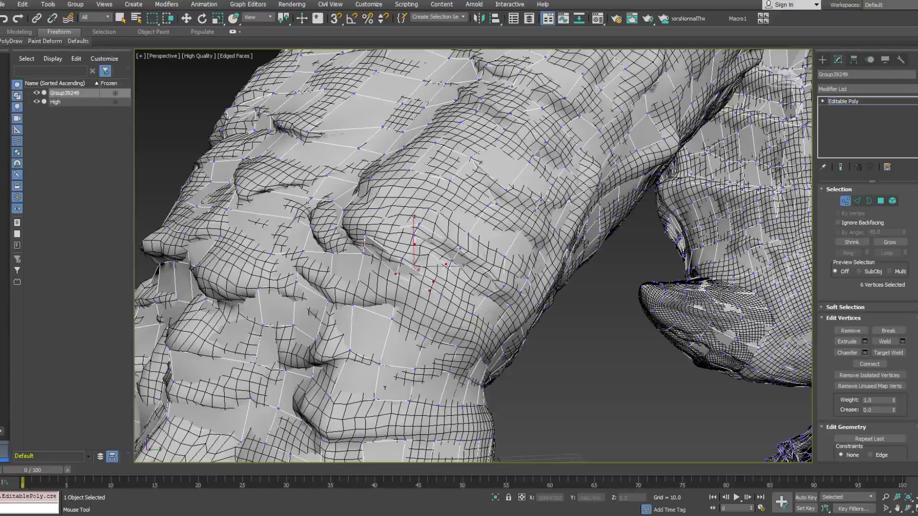
Clean up the vertices along the rebuilt lower crease with the PolyDraw tools.
mouse_move(10, 41)
click(366, 248)
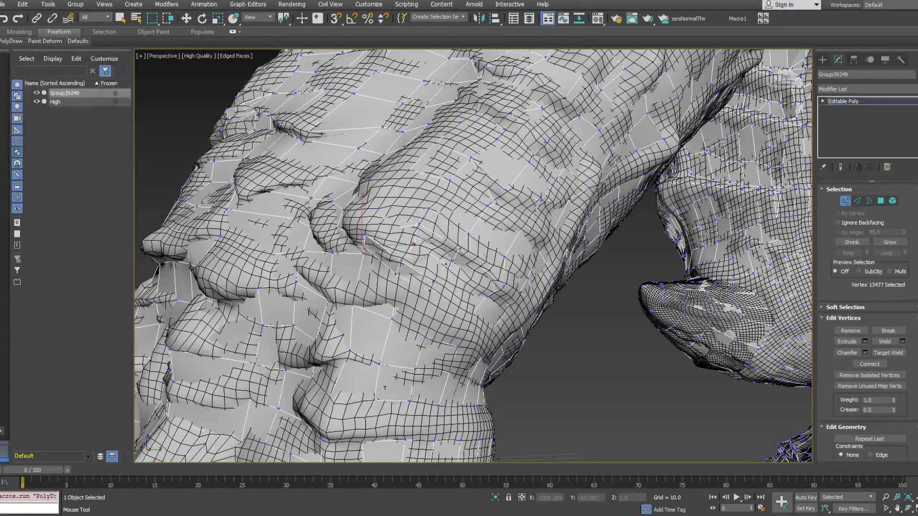
alt+middle_drag(429, 264, 415, 238)
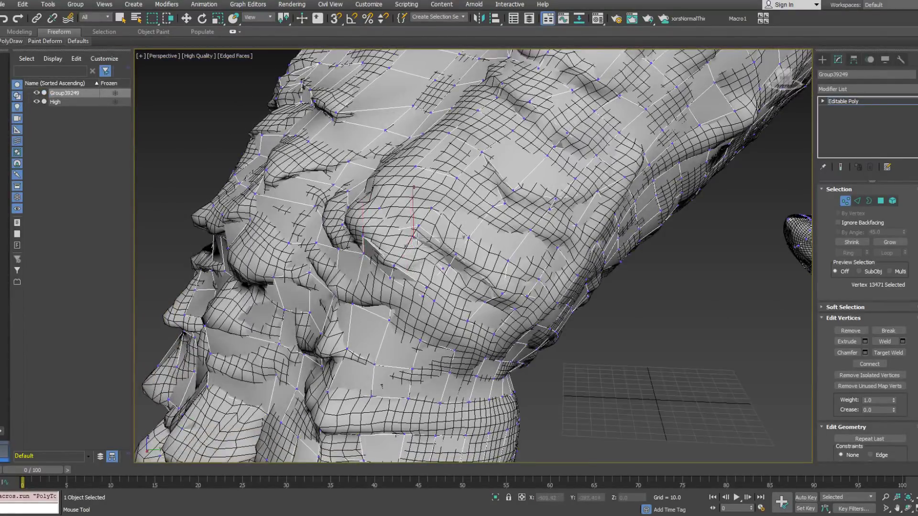
shift+drag(423, 296, 434, 301)
shift+drag(390, 278, 396, 272)
alt+middle_drag(395, 275, 382, 262)
click(447, 245)
alt+middle_drag(490, 235, 421, 221)
click(409, 215)
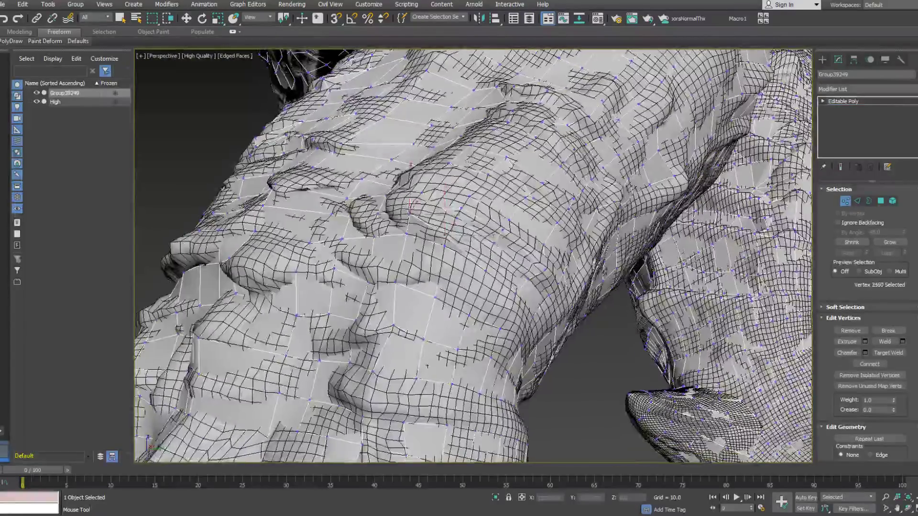
Adjust the vertices bordering the narrow dark gap at the inner end of the crease.
alt+middle_drag(427, 366, 412, 239)
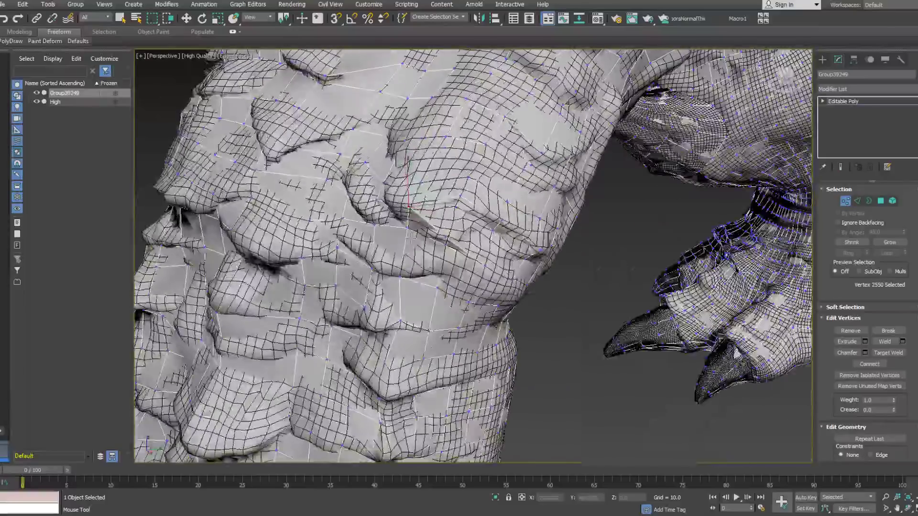
key(F3)
key(F3)
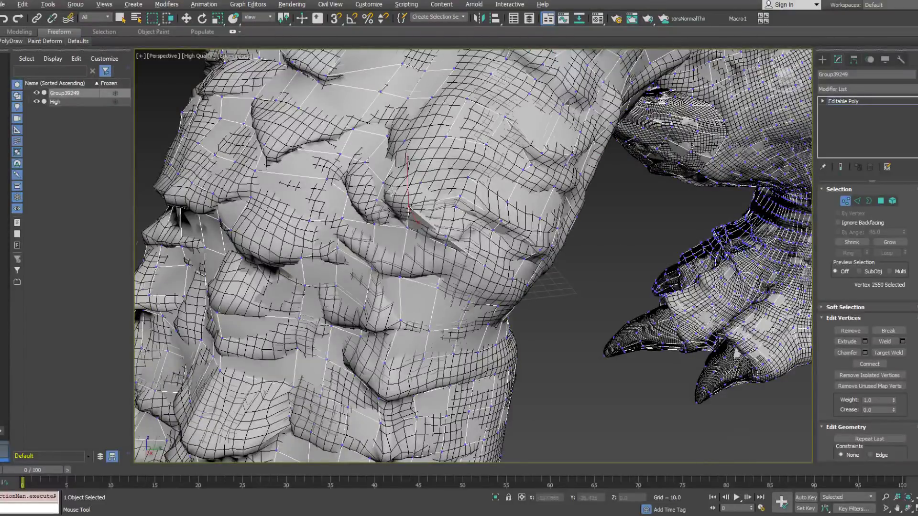
alt+middle_drag(409, 238, 458, 409)
drag(371, 191, 373, 189)
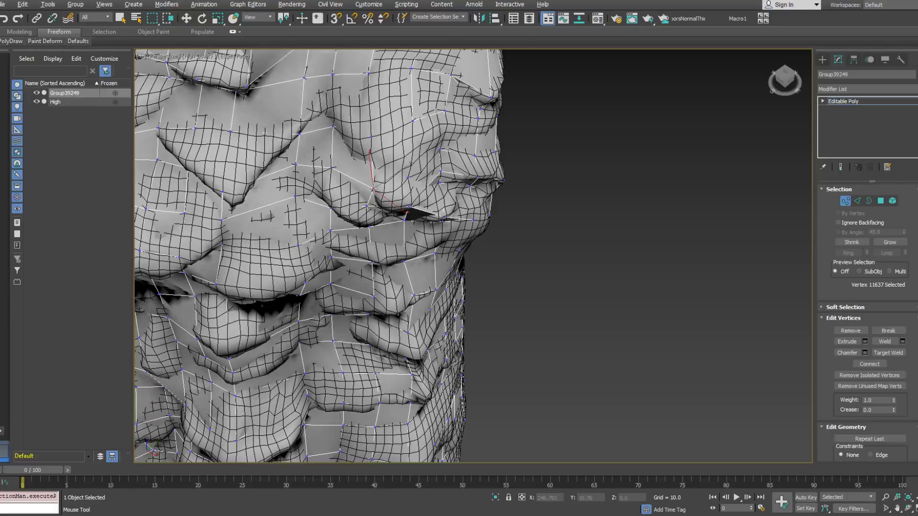
alt+middle_drag(375, 191, 370, 209)
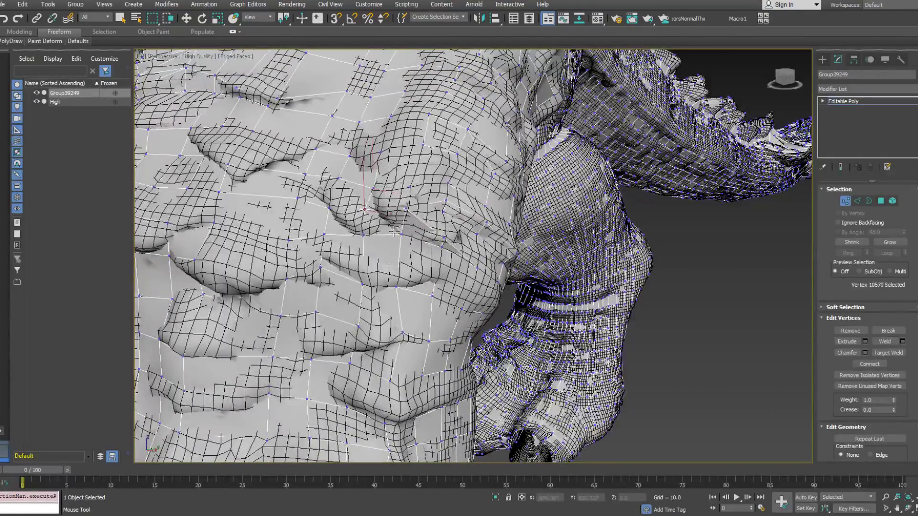
alt+middle_drag(373, 189, 400, 215)
click(402, 216)
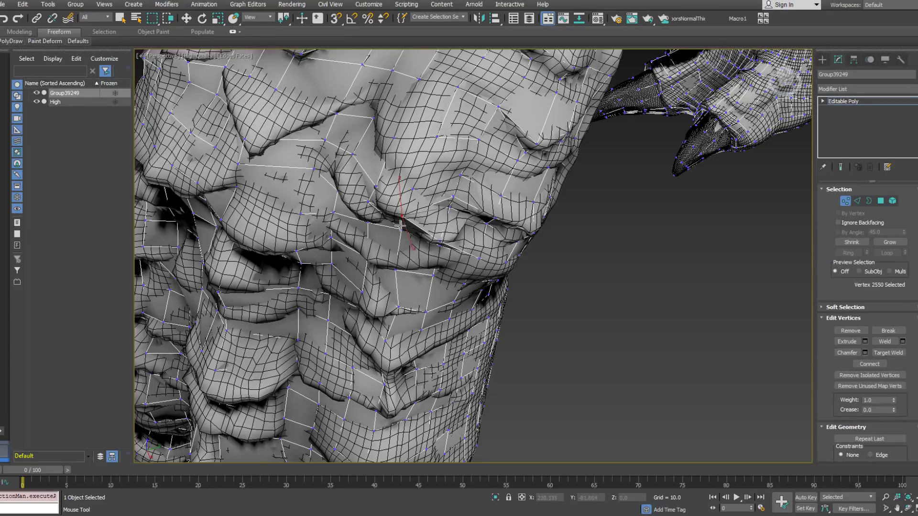
alt+middle_drag(395, 223, 403, 201)
alt+middle_drag(454, 166, 476, 187)
Select the eight edges crossing the underside of the large side fold and connect them with a new edge row.
key(w)
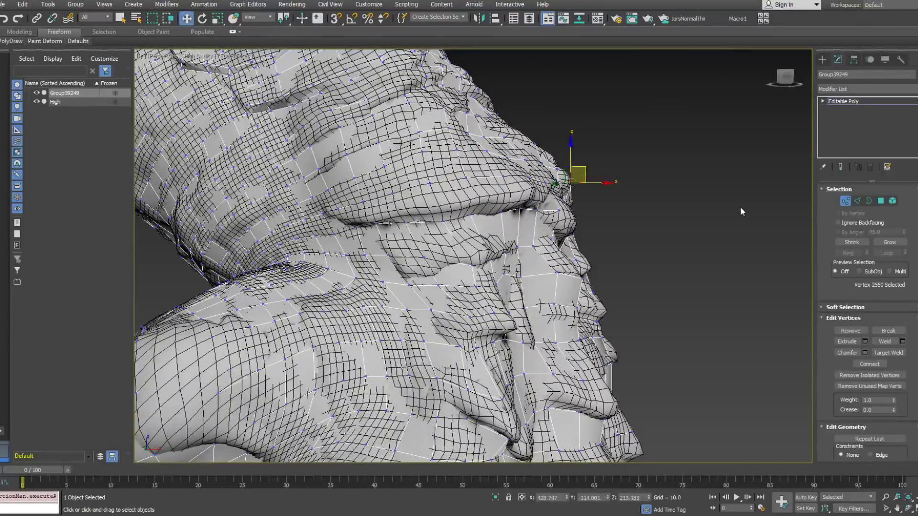
click(857, 201)
click(346, 217)
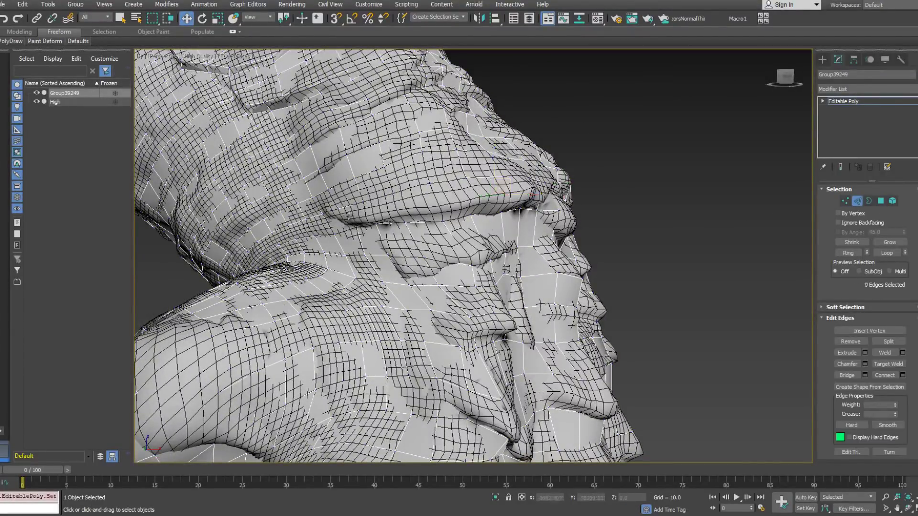
key(F3)
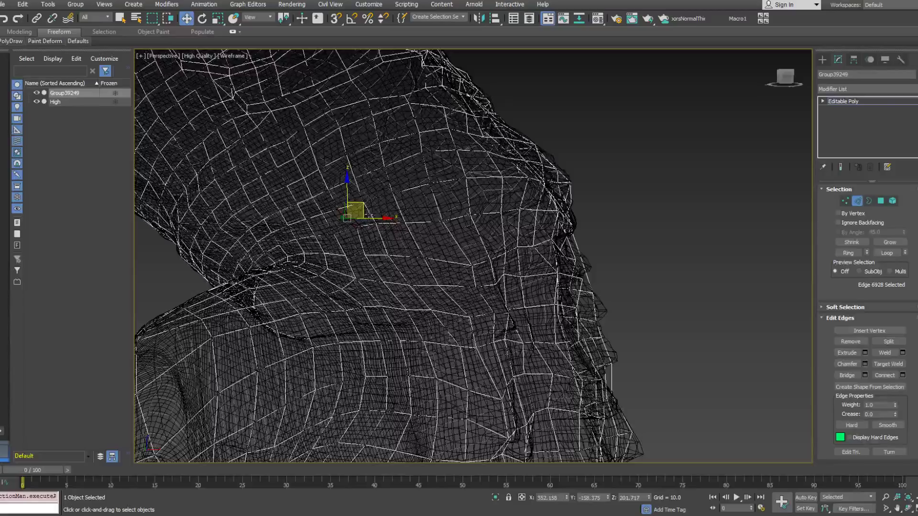
ctrl+click(396, 212)
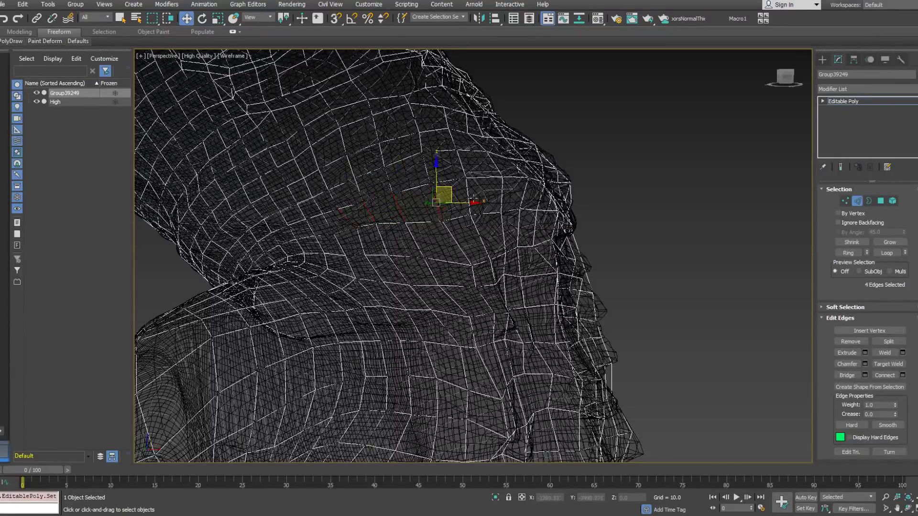
ctrl+click(523, 196)
alt+middle_drag(543, 205, 522, 209)
ctrl+click(569, 206)
key(F3)
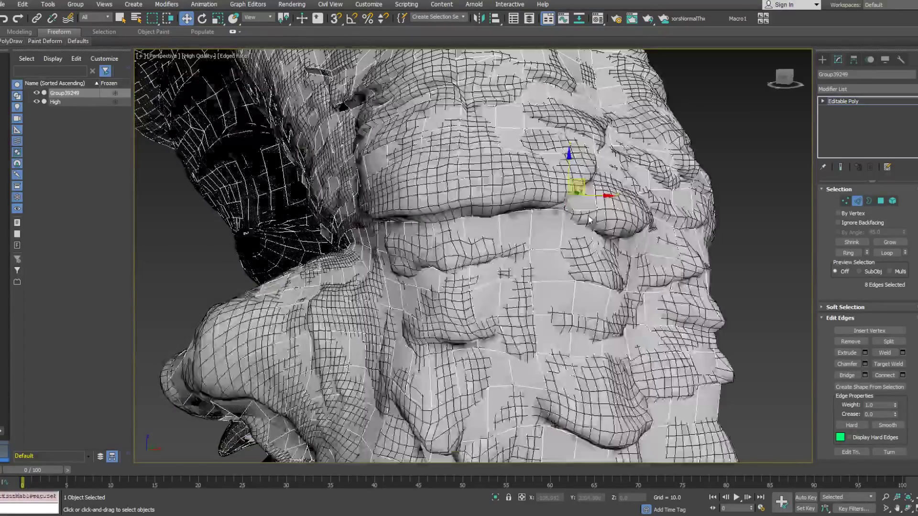
alt+middle_drag(569, 206, 547, 197)
right_click(547, 196)
click(533, 228)
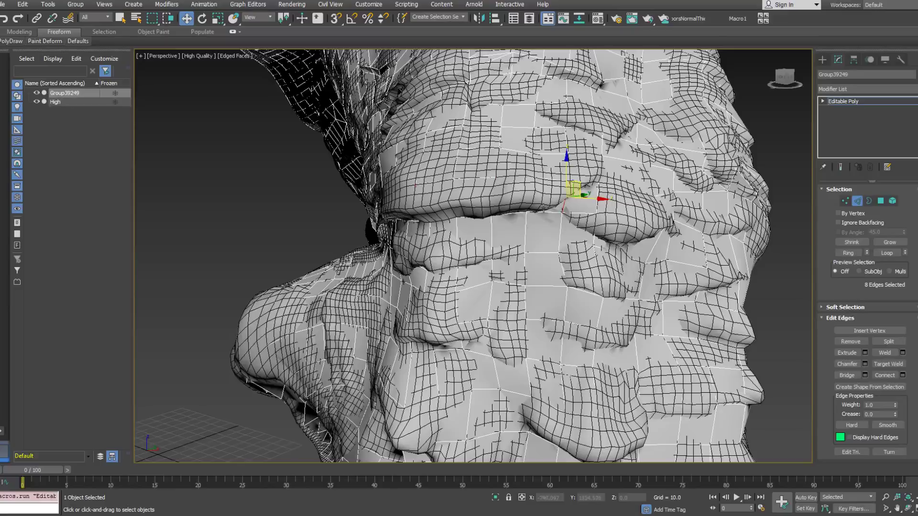
right_click(549, 200)
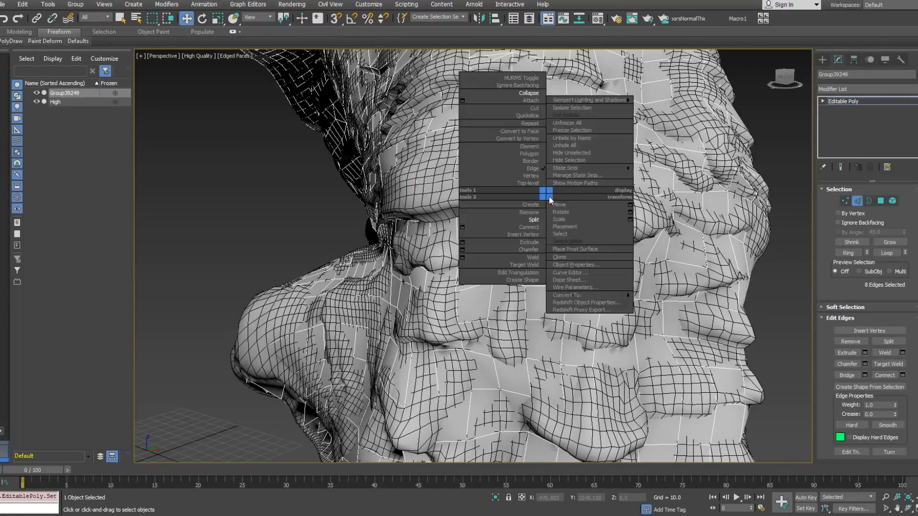
click(535, 228)
Move the new edge row on the side fold slightly down toward its lower crease.
alt+middle_drag(535, 228, 504, 215)
alt+middle_drag(465, 191, 462, 208)
drag(461, 208, 454, 215)
alt+middle_drag(454, 215, 574, 213)
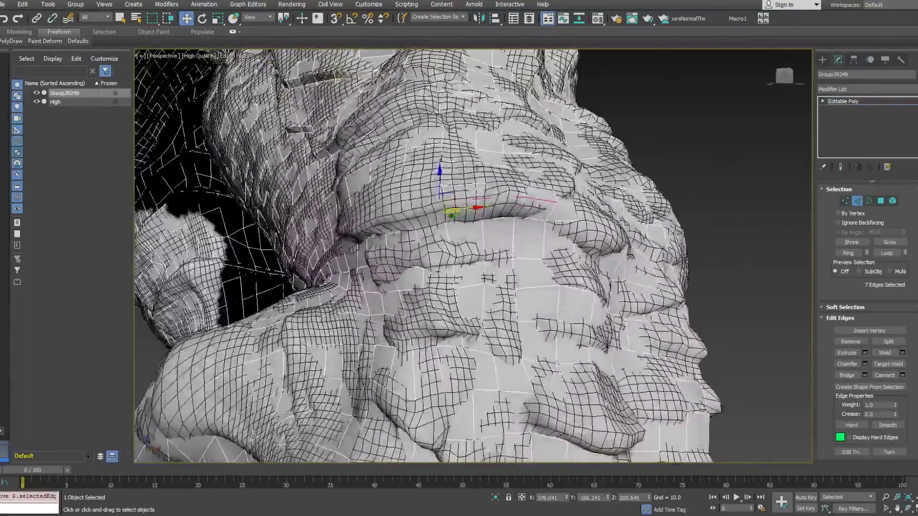
Continue the new edge row toward the rear end of the side fold with Optimize.
mouse_move(15, 43)
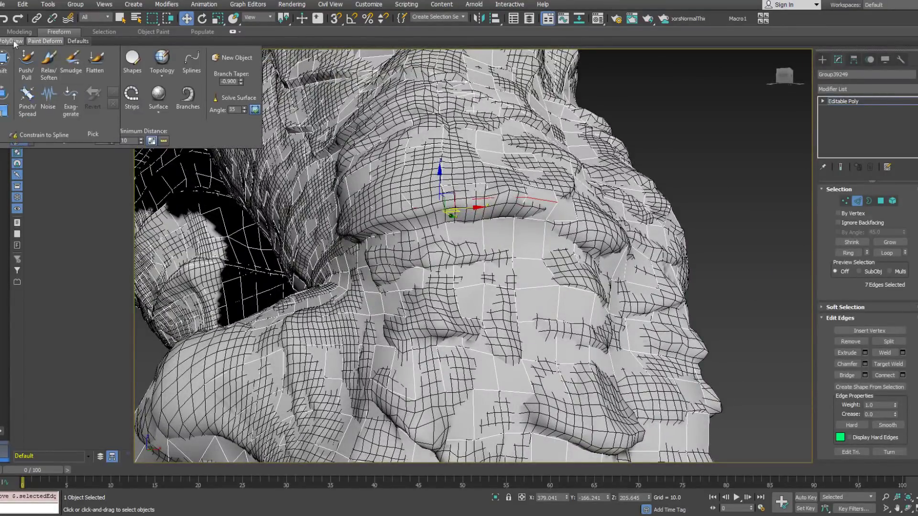
click(89, 101)
mouse_move(306, 220)
alt+middle_down()
mouse_move(390, 224)
mouse_move(366, 218)
alt+middle_up()
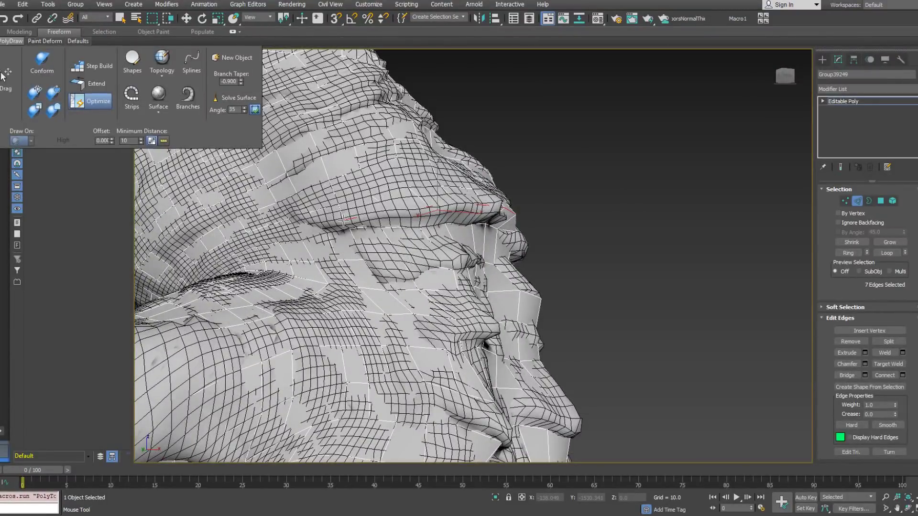
key(F3)
drag(331, 220, 315, 222)
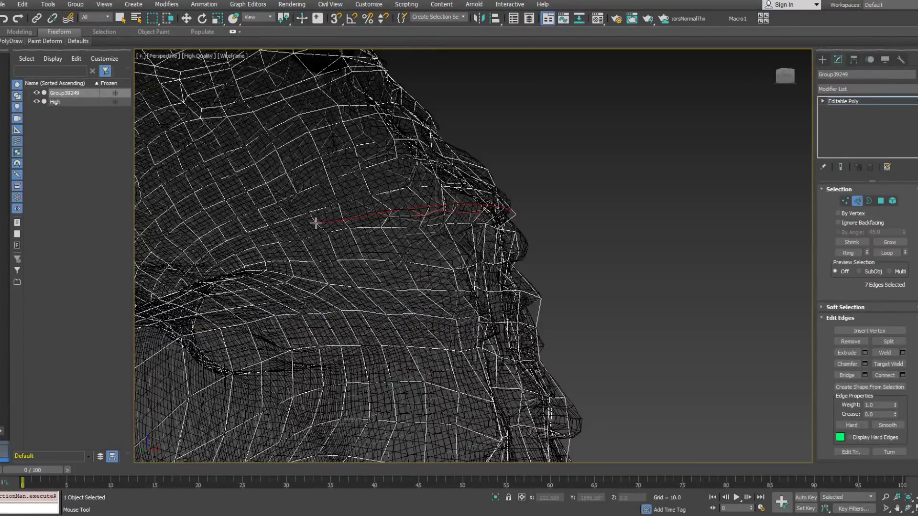
key(F3)
alt+middle_drag(348, 227, 329, 242)
ctrl+click(326, 216)
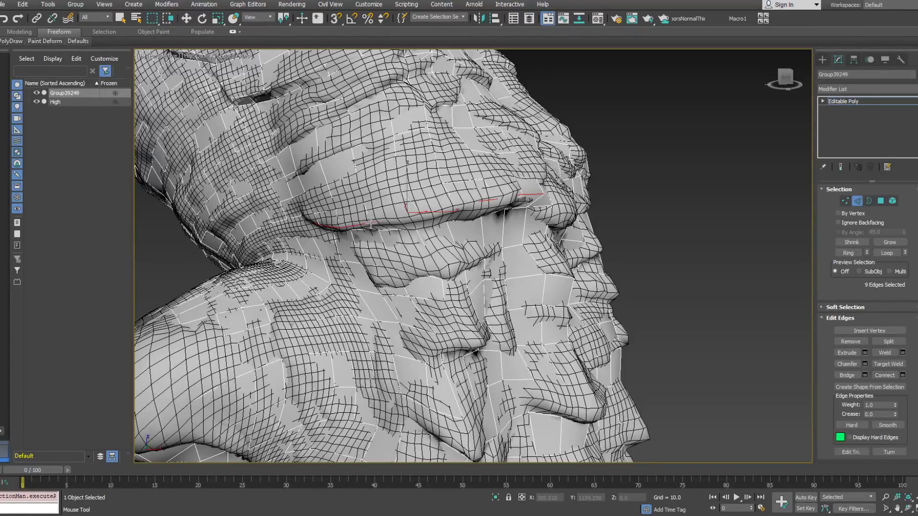
Continue the edge row toward the front end of the side fold with Optimize.
alt+middle_drag(436, 216, 429, 205)
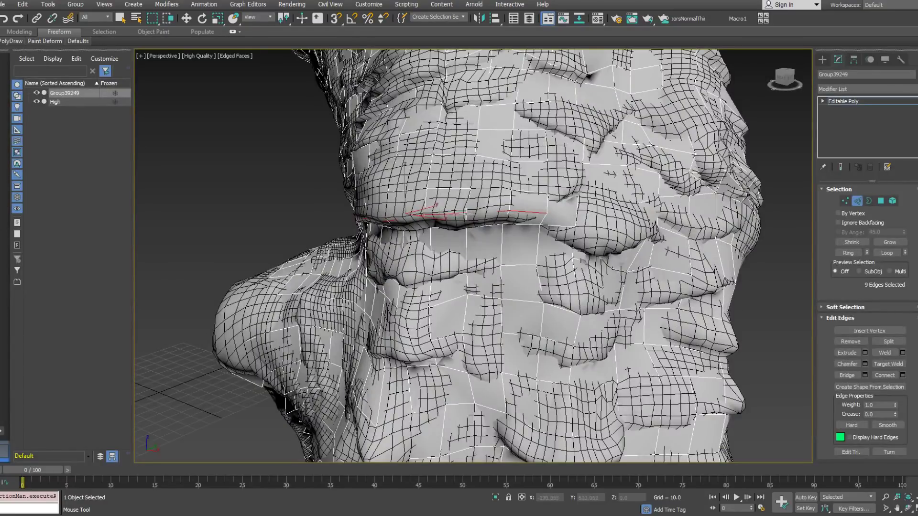
mouse_move(507, 212)
alt+middle_down()
mouse_move(483, 250)
mouse_move(528, 227)
mouse_move(514, 223)
alt+middle_up()
ctrl+click(505, 258)
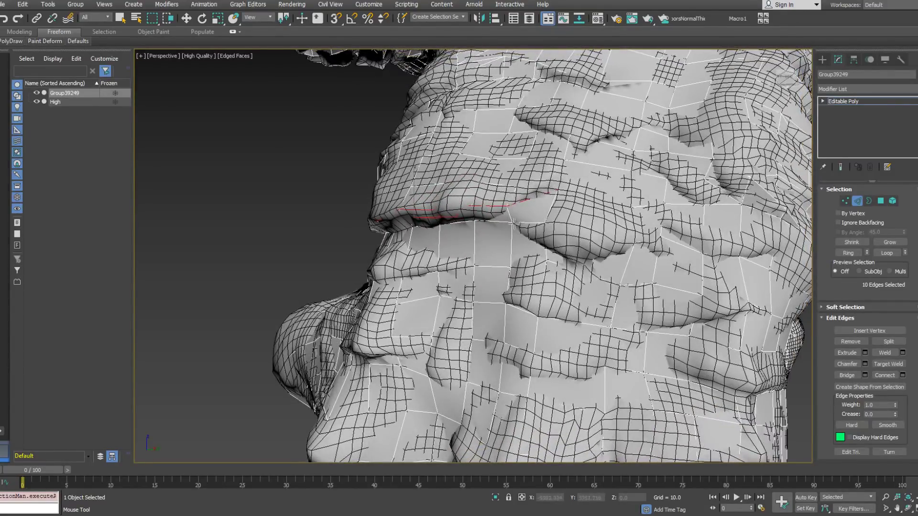
alt+middle_drag(560, 190, 463, 219)
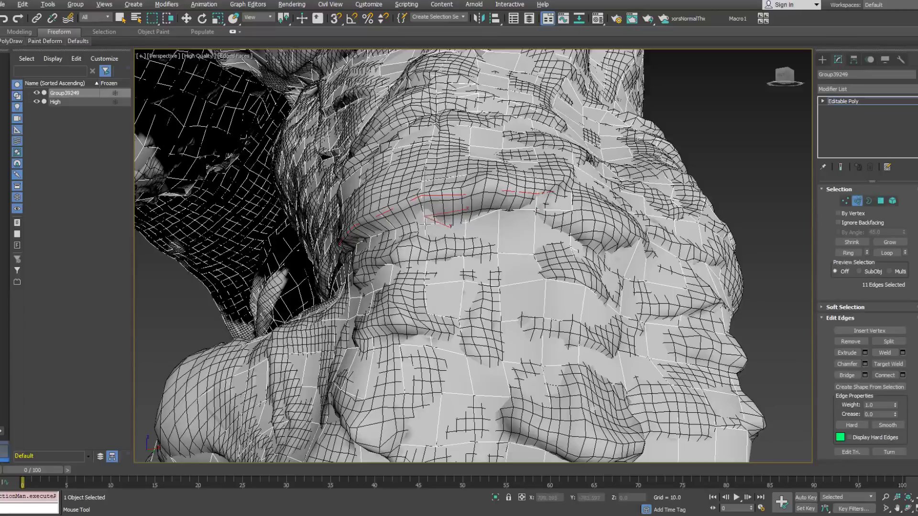
Check the edge row and adjust the topology at the lower border of the neighbouring fold with Optimize.
alt+middle_drag(483, 226, 503, 248)
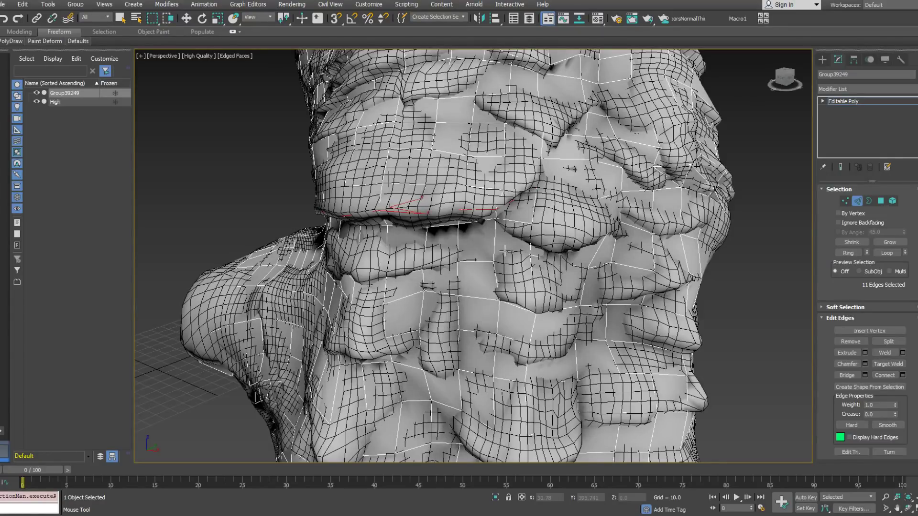
mouse_move(505, 250)
alt+middle_down()
mouse_move(467, 243)
mouse_move(522, 242)
mouse_move(557, 259)
mouse_move(519, 256)
alt+middle_up()
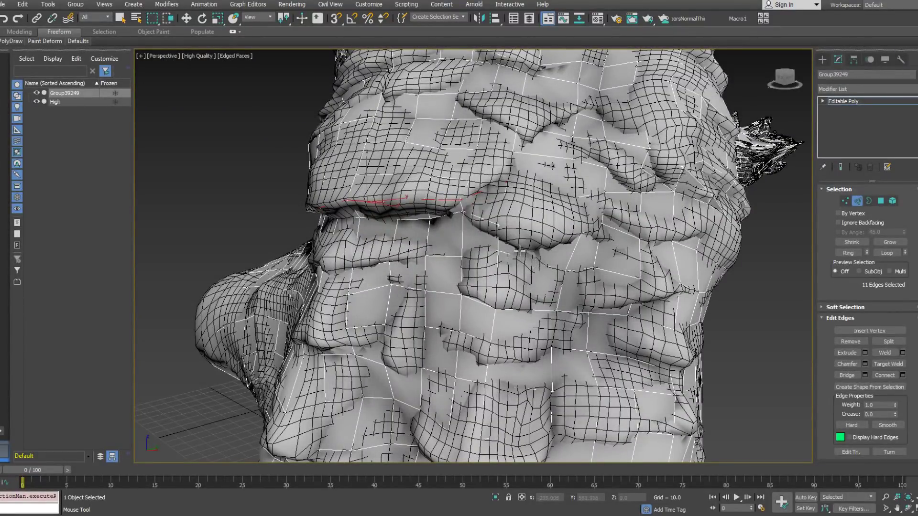
mouse_move(535, 243)
alt+middle_down()
mouse_move(522, 255)
mouse_move(535, 258)
alt+middle_up()
key(F3)
key(F3)
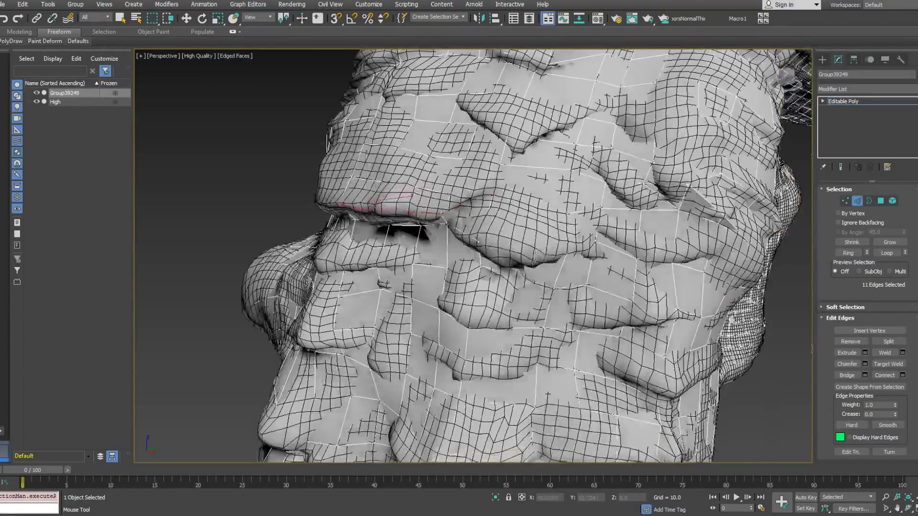
drag(492, 249, 497, 269)
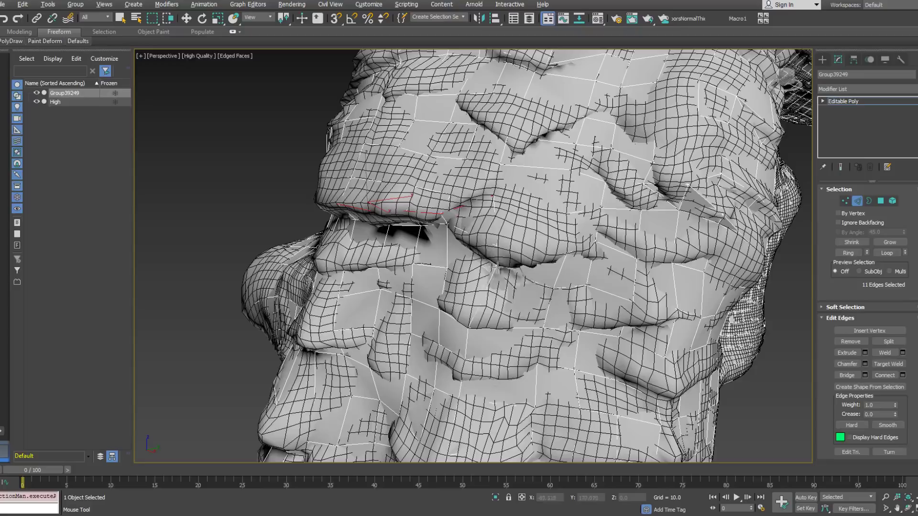
Reposition the low-poly vertices around the lower crease of the neighbouring fold with the Move tool.
alt+middle_drag(494, 249, 470, 191)
key(w)
key(1)
click(486, 222)
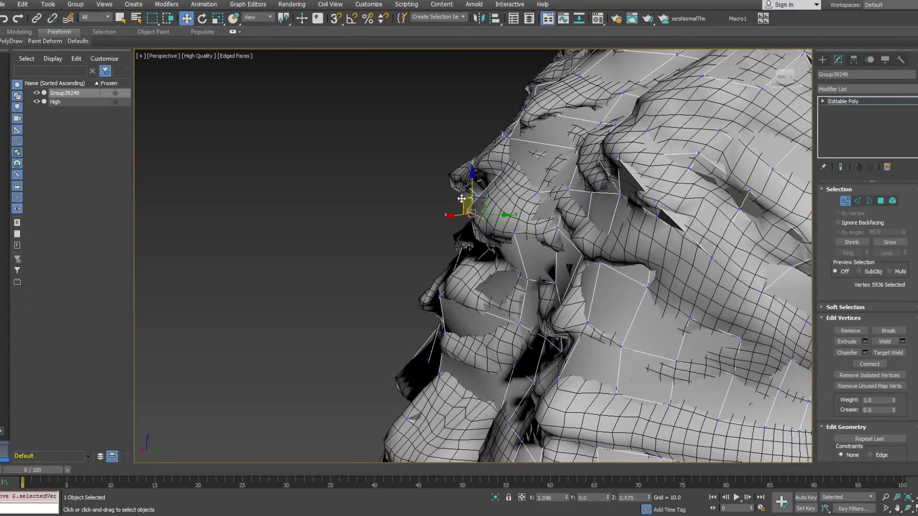
drag(511, 228, 504, 223)
alt+middle_drag(416, 223, 482, 224)
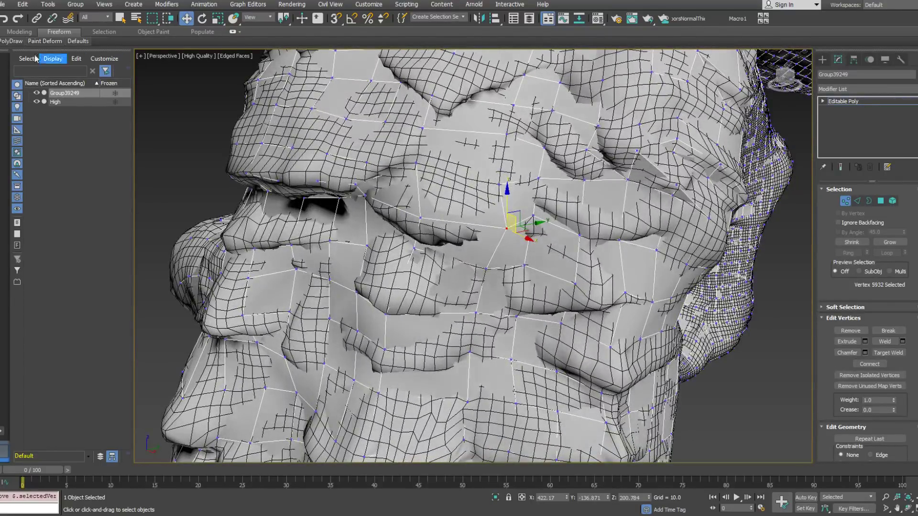
Refit the low-poly vertex below the neighbouring fold to the sculpt surface with Extend.
click(10, 41)
click(89, 84)
alt+middle_drag(530, 330, 480, 334)
drag(500, 285, 511, 264)
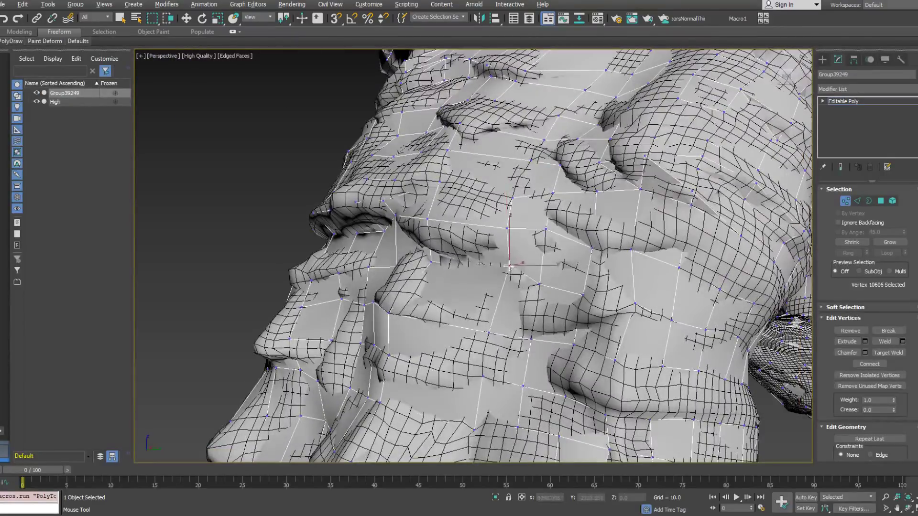
Move a vertex deeper into the crease beneath the neighbouring fold.
alt+middle_drag(505, 265, 471, 204)
key(w)
click(481, 219)
drag(471, 204, 473, 204)
alt+middle_drag(475, 205, 487, 238)
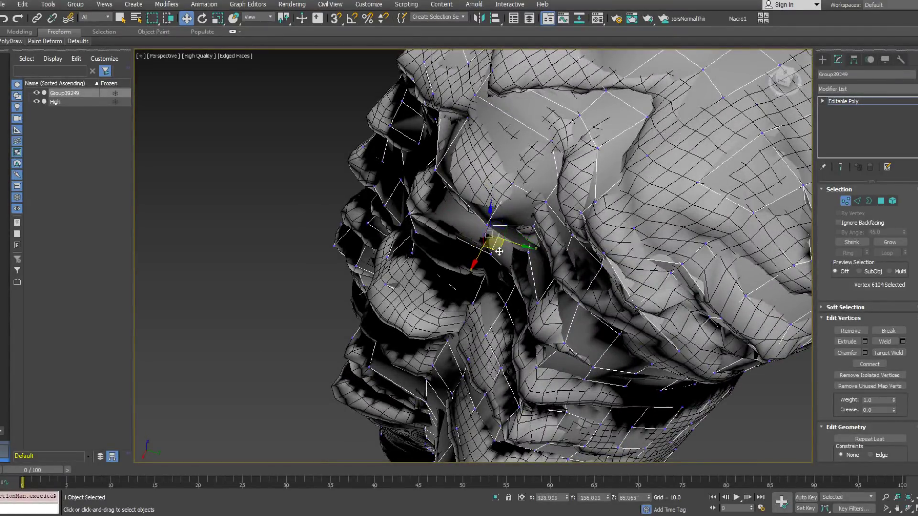
Adjust the vertex deep in the crease with the Move tool and refit the vertex below it to the sculpt with Extend.
drag(492, 244, 493, 239)
alt+middle_drag(496, 237, 534, 236)
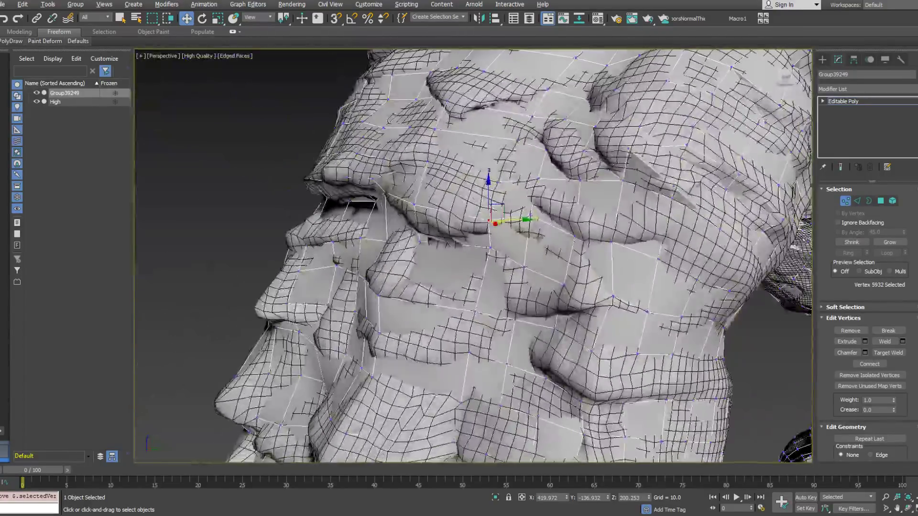
click(12, 42)
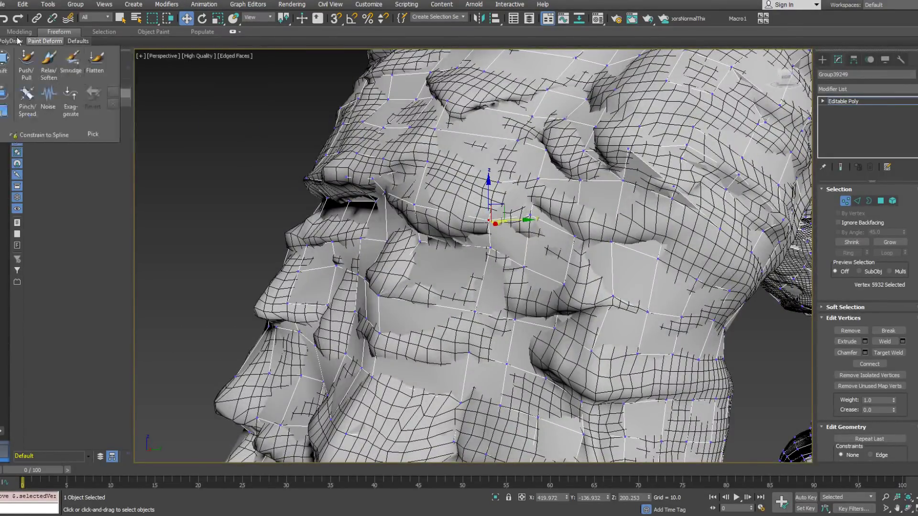
click(88, 83)
drag(524, 267, 526, 260)
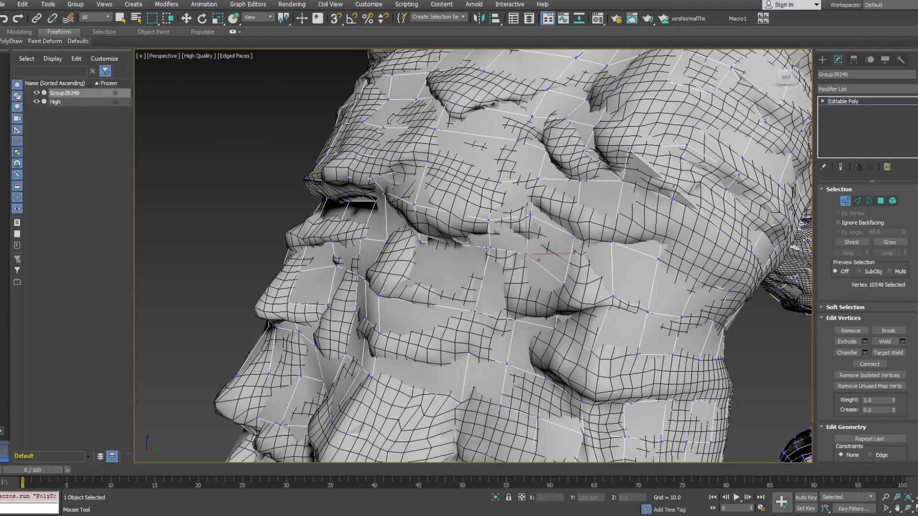
Extend new polygons from the open border edges along the crease beneath the upper fold.
alt+middle_drag(537, 255, 555, 203)
alt+middle_drag(639, 216, 596, 220)
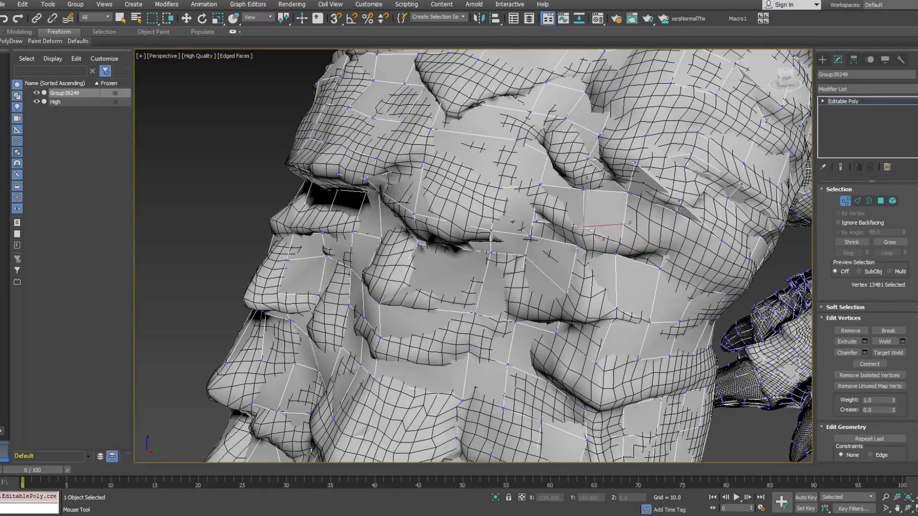
alt+middle_drag(527, 222, 543, 234)
shift+drag(538, 196, 520, 200)
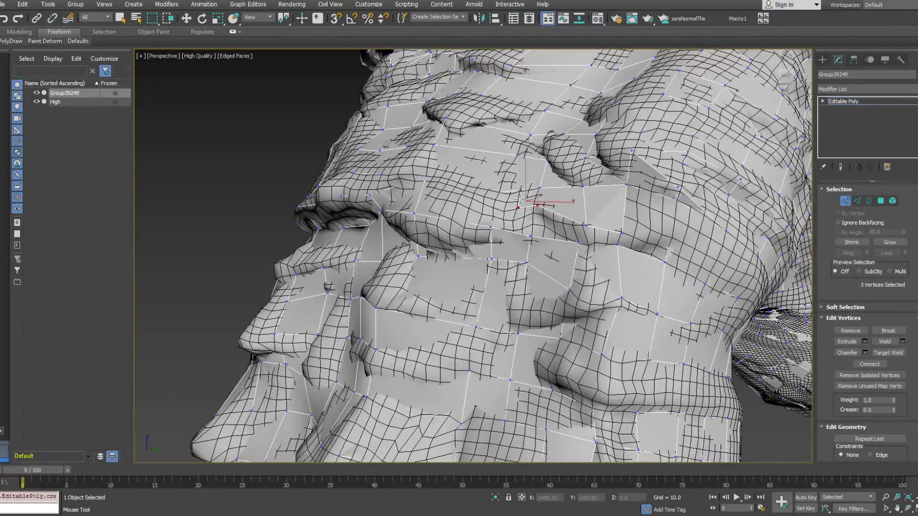
mouse_move(580, 202)
alt+middle_down()
mouse_move(613, 242)
mouse_move(588, 203)
alt+middle_up()
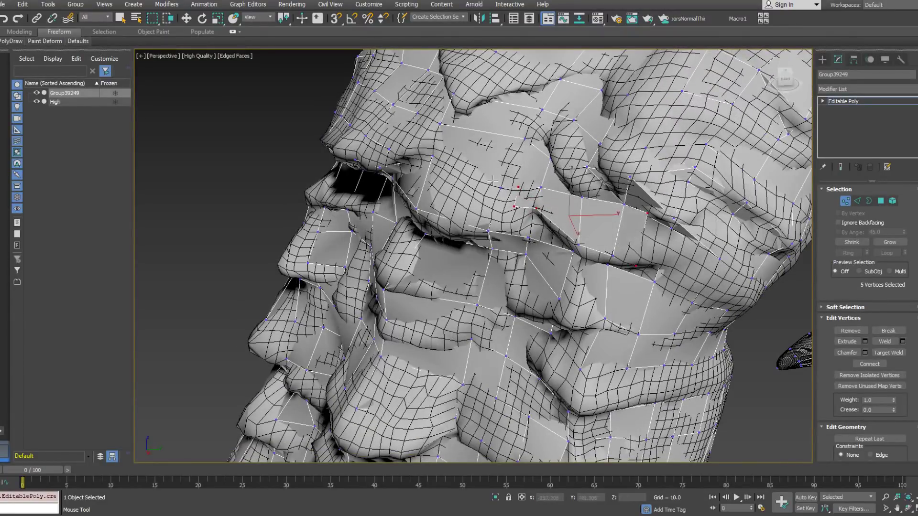
Weld the outer corners of the new crease polygons to the adjoining low-poly vertices with Optimize.
click(3, 42)
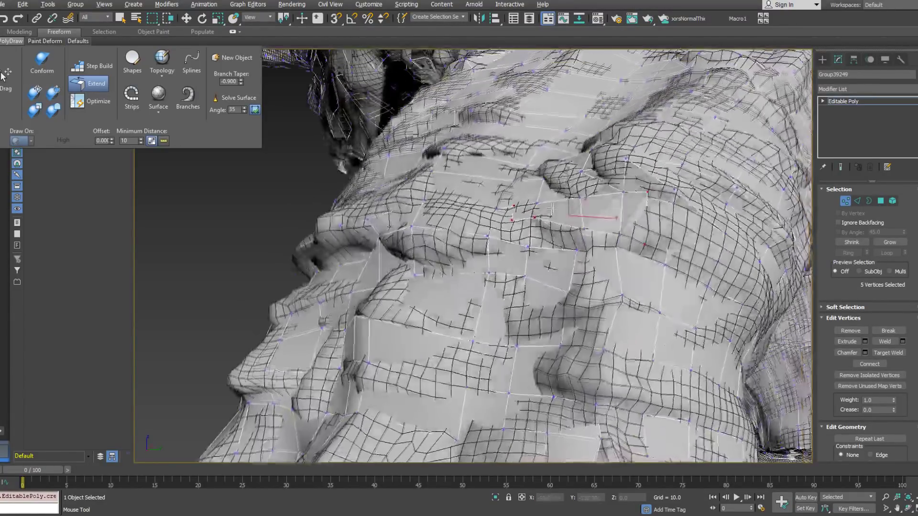
alt+middle_drag(552, 209, 617, 211)
drag(648, 199, 669, 215)
click(620, 247)
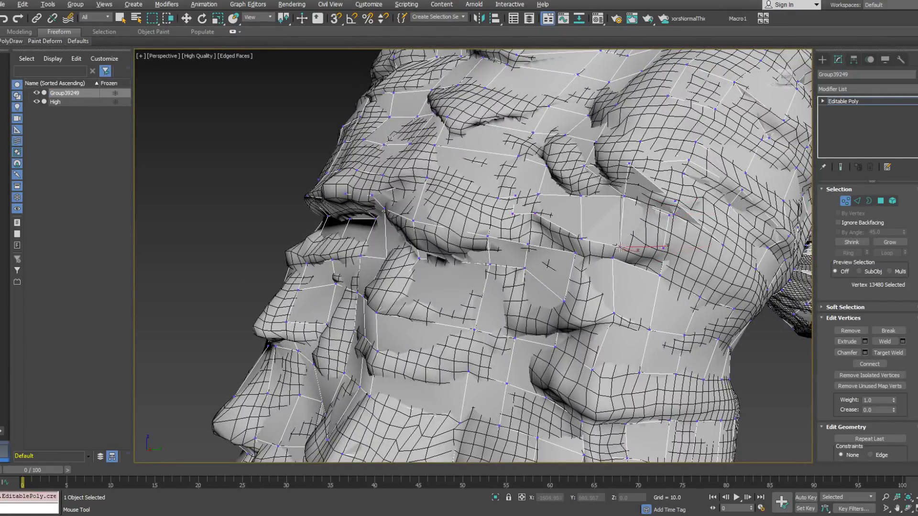
alt+middle_drag(533, 211, 586, 230)
Merge the loose vertices at both ends of the new polygon strip with Optimize.
mouse_move(15, 41)
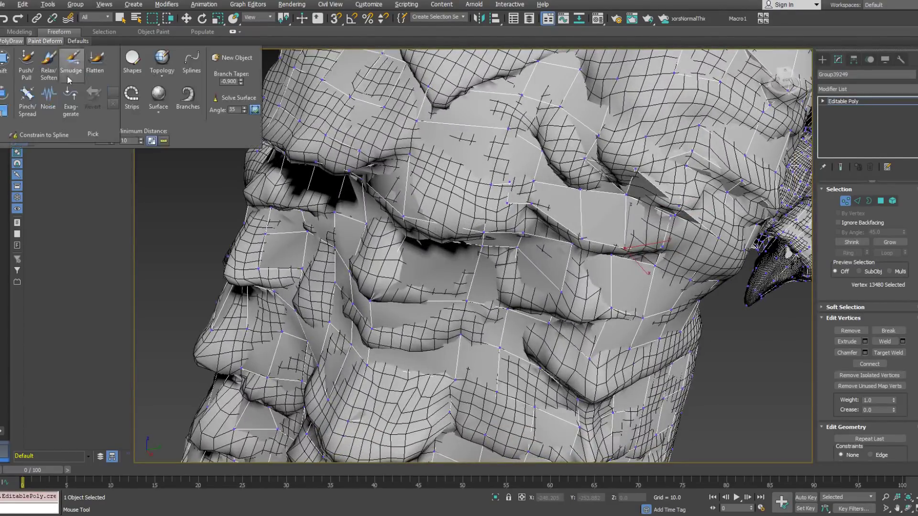
click(507, 203)
click(510, 185)
click(491, 185)
alt+middle_drag(491, 187, 630, 211)
click(647, 204)
Extend another polygon from the outer end of the strip and weld its corners to the neighbouring vertices.
mouse_move(16, 45)
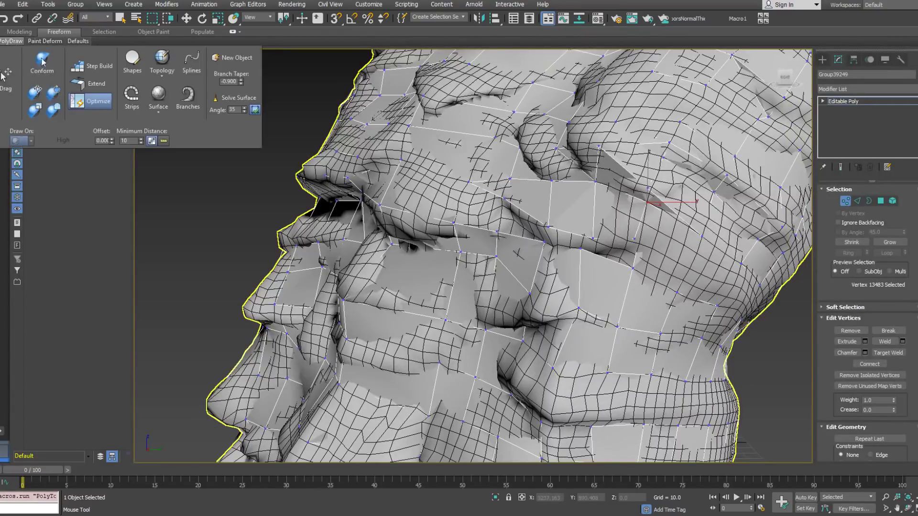
middle_drag(657, 251, 560, 235)
shift+drag(523, 202, 559, 222)
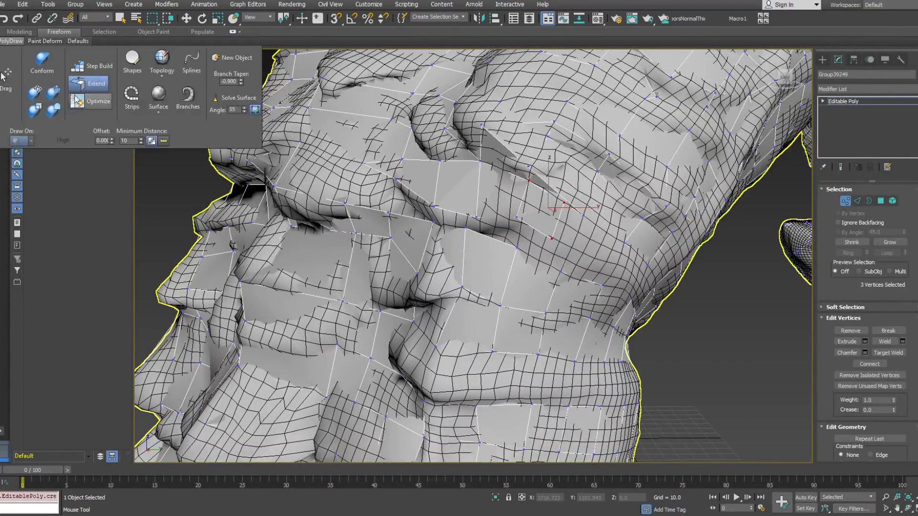
click(563, 203)
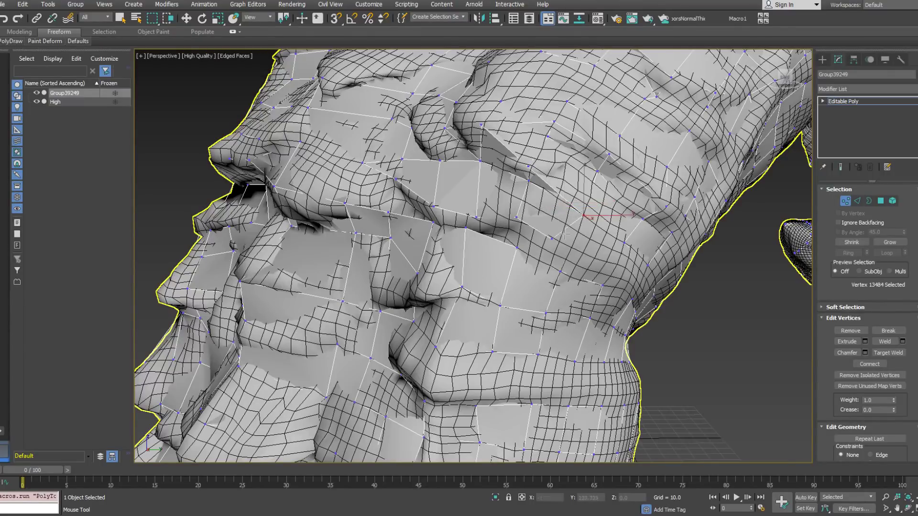
click(583, 215)
Reposition the low-poly vertices along the lower side of the crease to follow the sculpt.
scroll(580, 215, up, 3)
alt+middle_drag(511, 302, 473, 229)
drag(471, 225, 480, 231)
alt+middle_drag(479, 232, 410, 208)
click(434, 218)
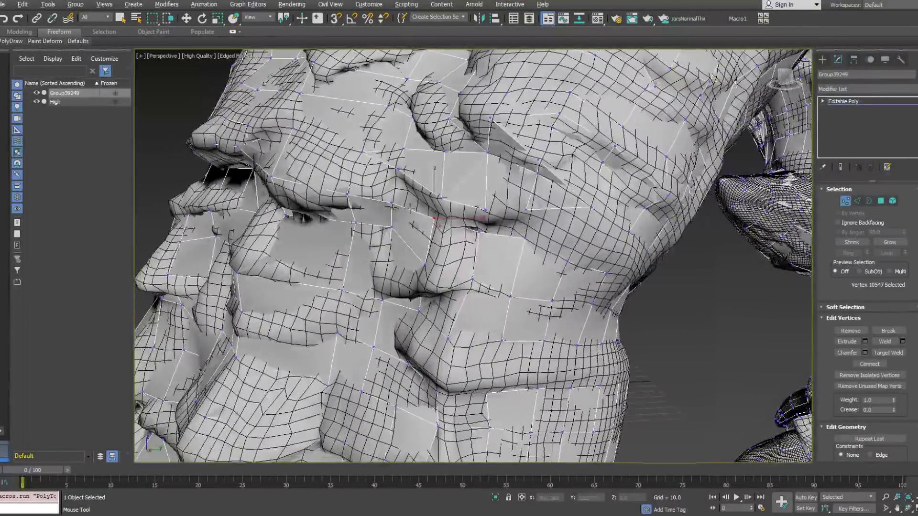
Extend the open border across the remaining crease gap and weld its inner corner at the rounded fold with Optimize.
mouse_move(12, 44)
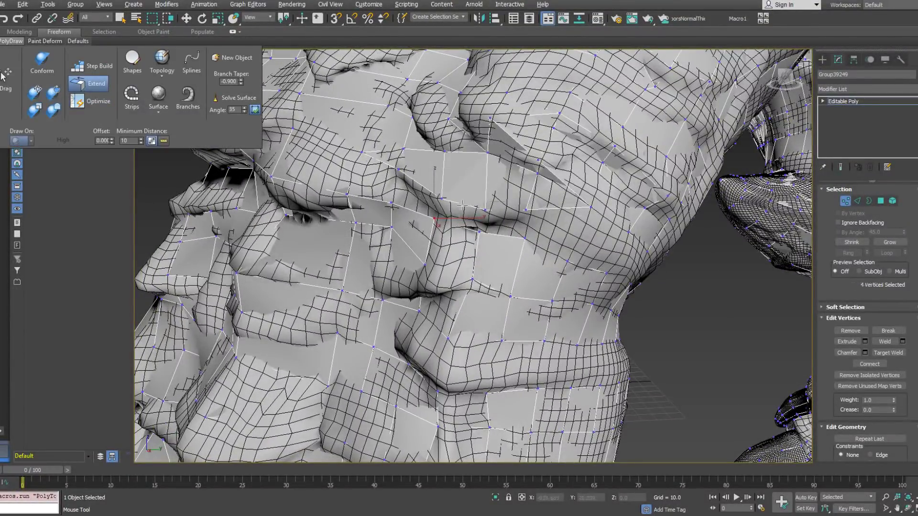
ctrl+shift+drag(462, 205, 459, 216)
click(92, 102)
alt+middle_drag(266, 115, 212, 118)
shift+drag(345, 163, 343, 180)
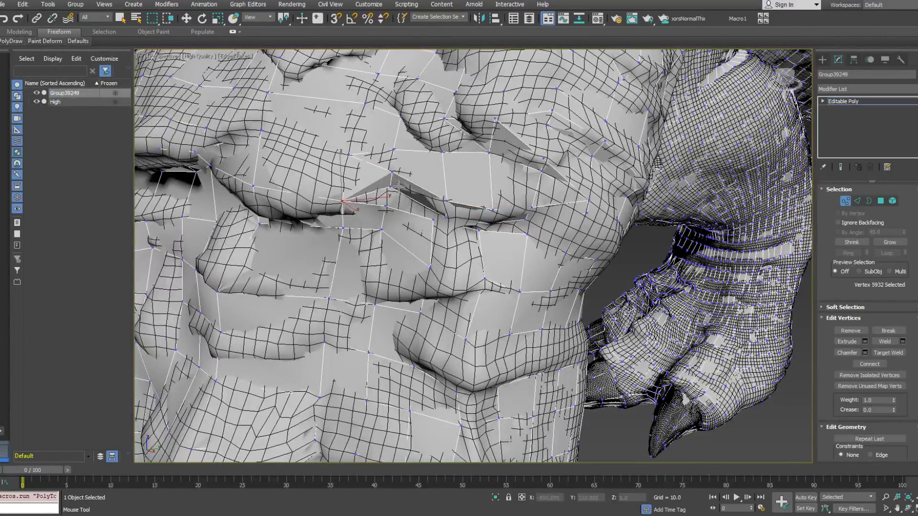
Weld the outer corner of the crease polygons to the lower vertex and adjust the vertices beside it.
alt+middle_drag(385, 208, 421, 209)
shift+drag(446, 218, 433, 220)
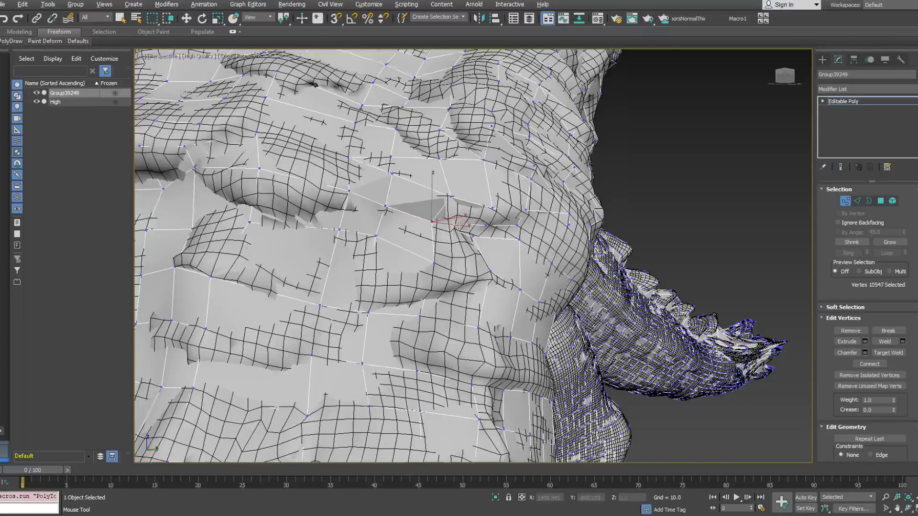
alt+middle_drag(459, 229, 442, 235)
alt+middle_drag(385, 211, 523, 238)
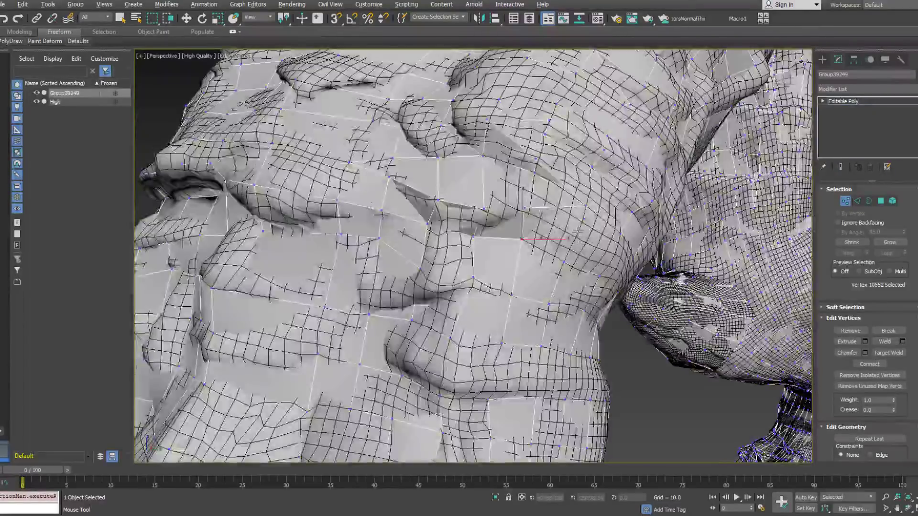
click(581, 223)
Adjust the low-poly vertices and polygons along the lower border of the rounded fold.
alt+middle_drag(564, 264, 493, 221)
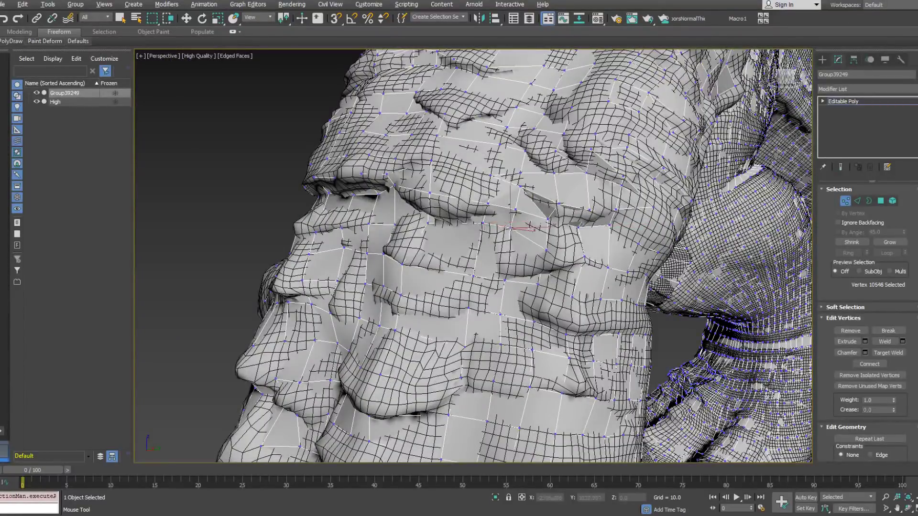
mouse_move(512, 223)
alt+middle_down()
mouse_move(480, 220)
mouse_move(510, 237)
mouse_move(410, 216)
alt+middle_up()
mouse_move(483, 225)
alt+middle_down()
mouse_move(518, 193)
mouse_move(497, 210)
mouse_move(509, 184)
alt+middle_up()
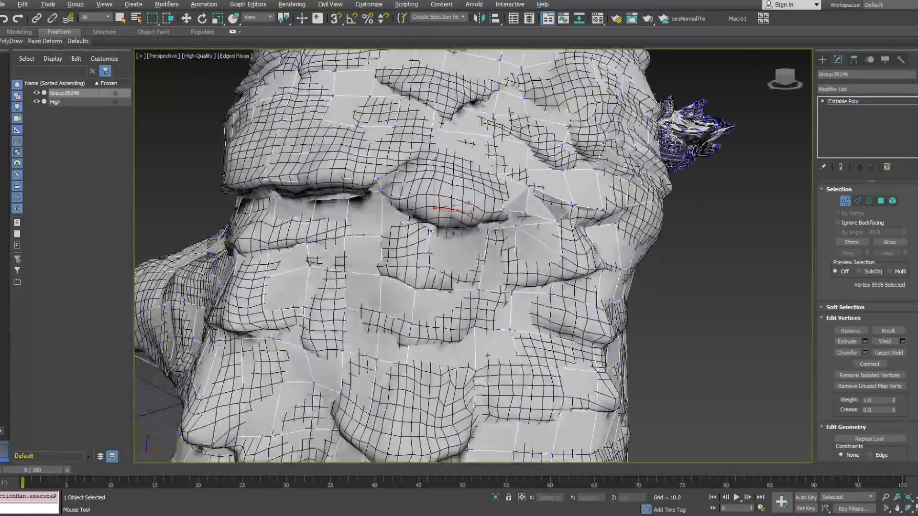
mouse_move(510, 184)
alt+middle_down()
mouse_move(531, 196)
mouse_move(511, 174)
alt+middle_up()
ctrl+click(431, 230)
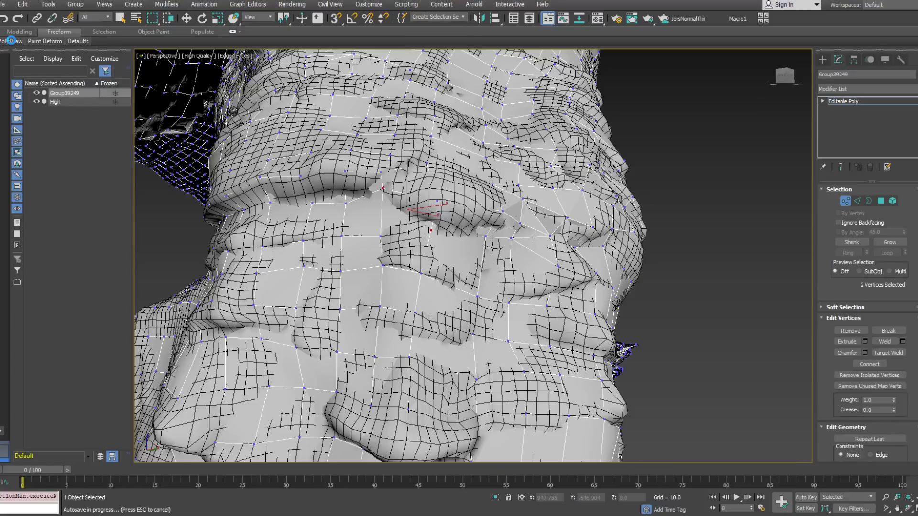
Extend polygons from the border edges in the crease between the rounded fold and the long brow-like fold.
click(11, 41)
mouse_move(406, 210)
alt+middle_down()
mouse_move(379, 210)
mouse_move(398, 193)
alt+middle_up()
key(F3)
key(F3)
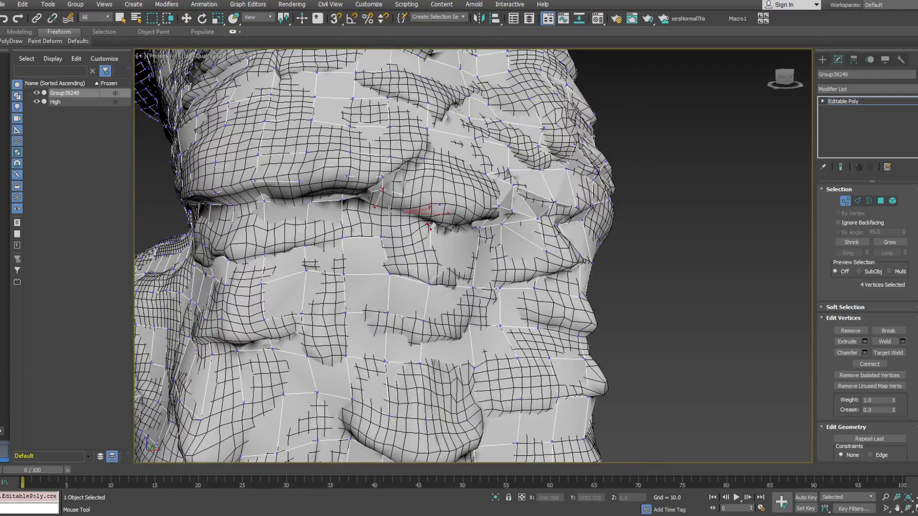
shift+drag(350, 198, 350, 214)
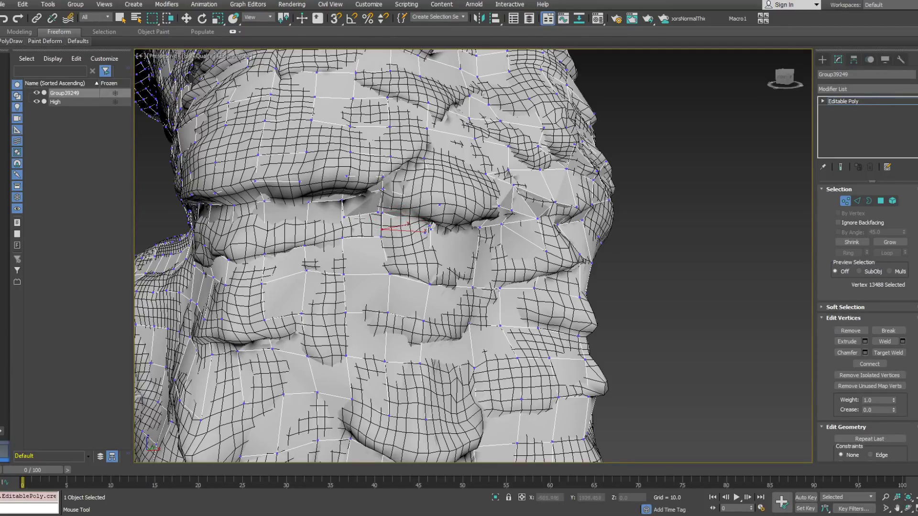
shift+drag(345, 211, 370, 226)
key(ctrl+z)
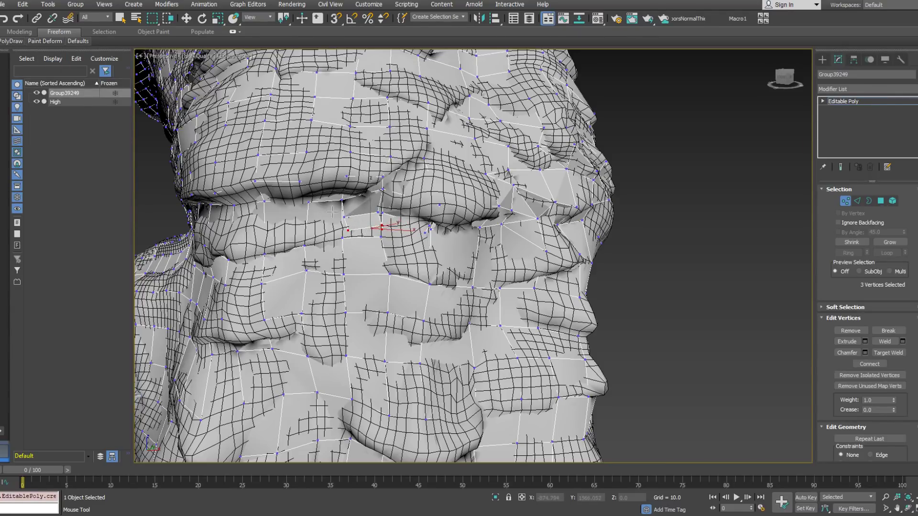
shift+drag(328, 202, 330, 219)
Weld the corners of the newly extended polygons to the vertices below the long fold with Optimize.
mouse_move(12, 41)
click(91, 102)
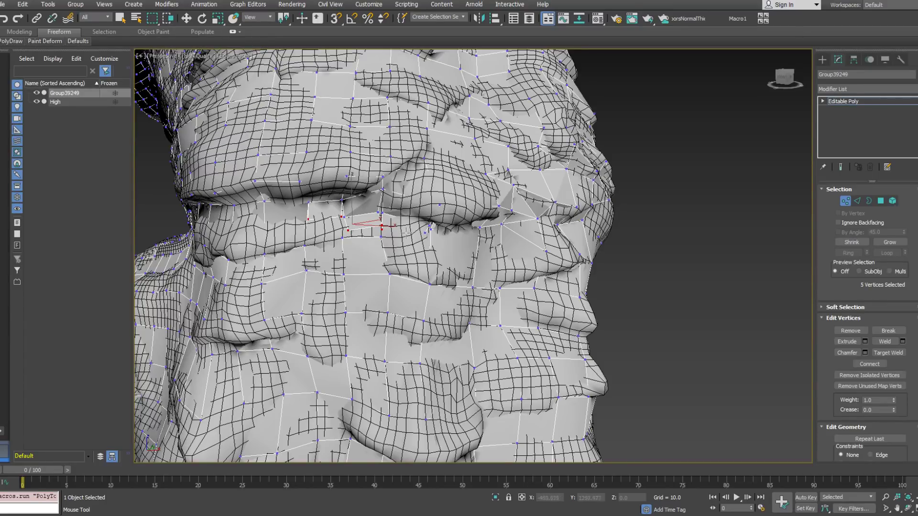
alt+middle_drag(406, 233, 383, 211)
click(383, 210)
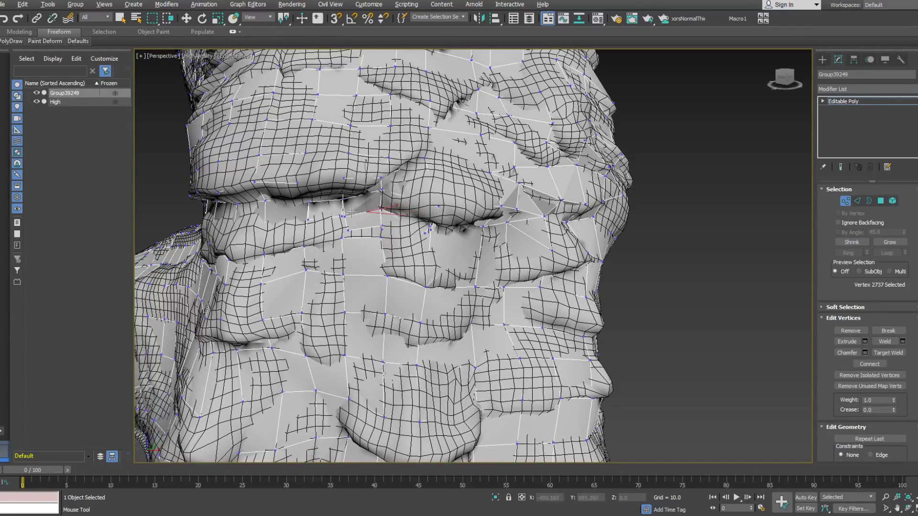
alt+middle_drag(341, 211, 335, 230)
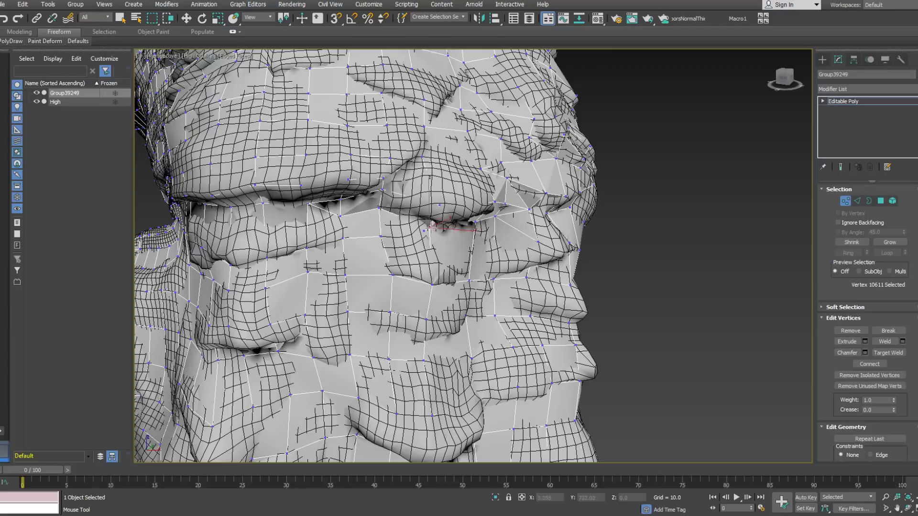
Check the mesh in wireframe and refit the vertex directly beneath the rounded fold.
key(F3)
key(F3)
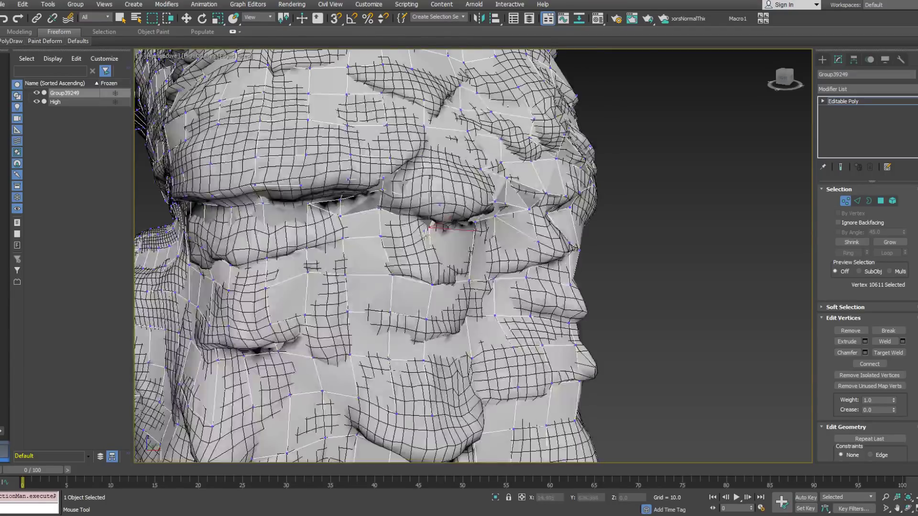
drag(423, 231, 428, 228)
alt+middle_drag(428, 228, 328, 209)
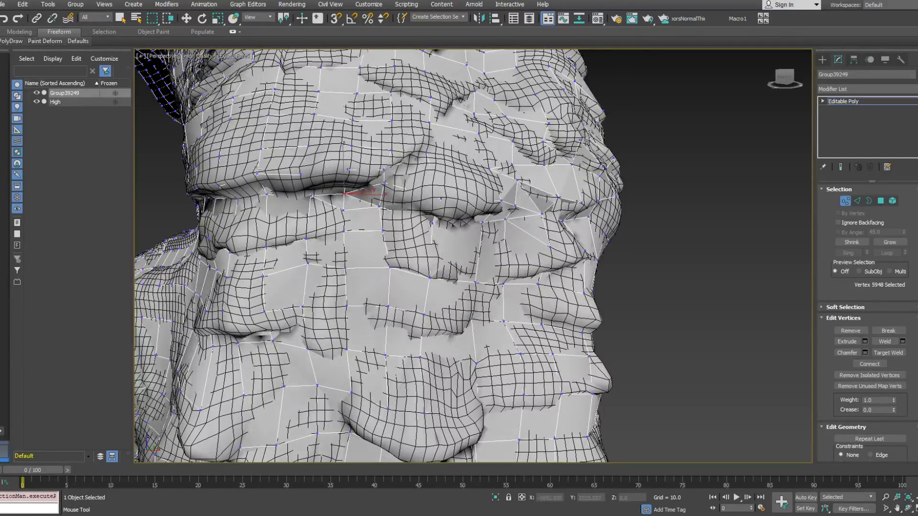
Rework the polygons below the long fold with Extend and Optimize, and refit their lower vertex to the sculpt.
click(11, 41)
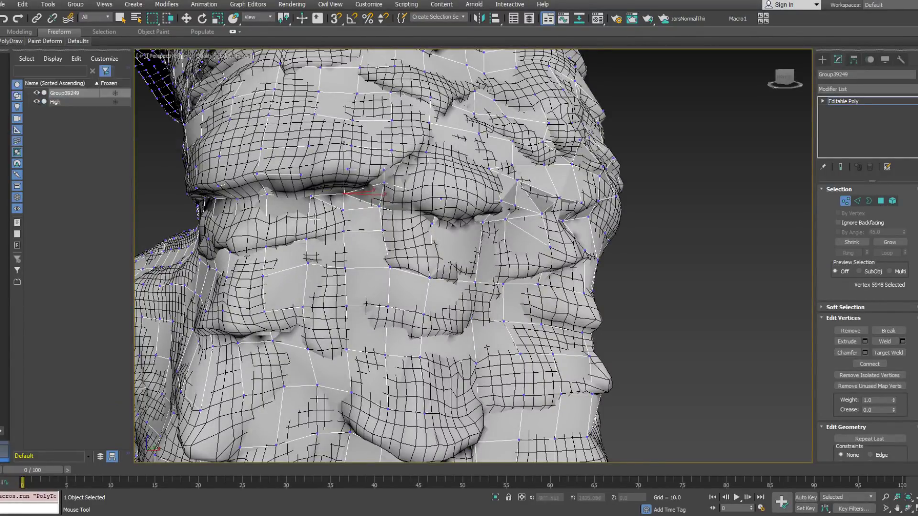
click(320, 242)
mouse_move(5, 43)
click(92, 100)
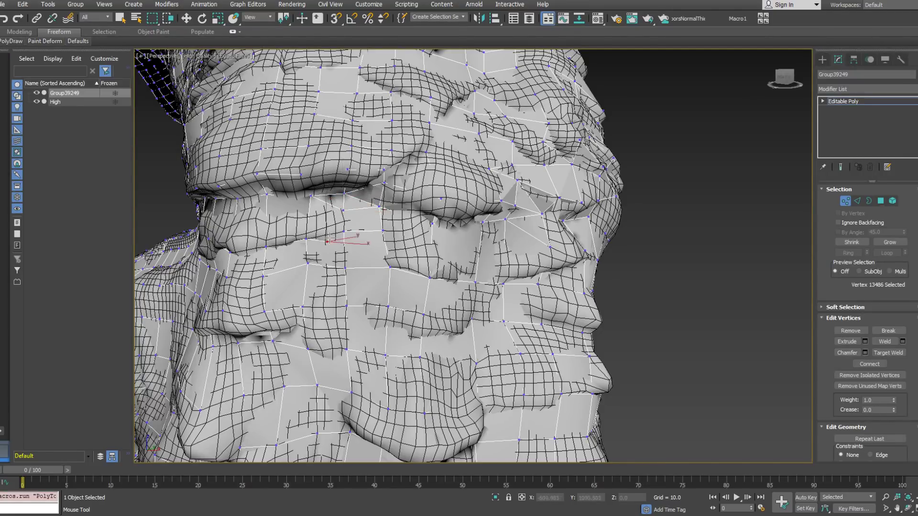
alt+middle_drag(345, 223, 309, 256)
ctrl+alt+shift+drag(306, 237, 308, 230)
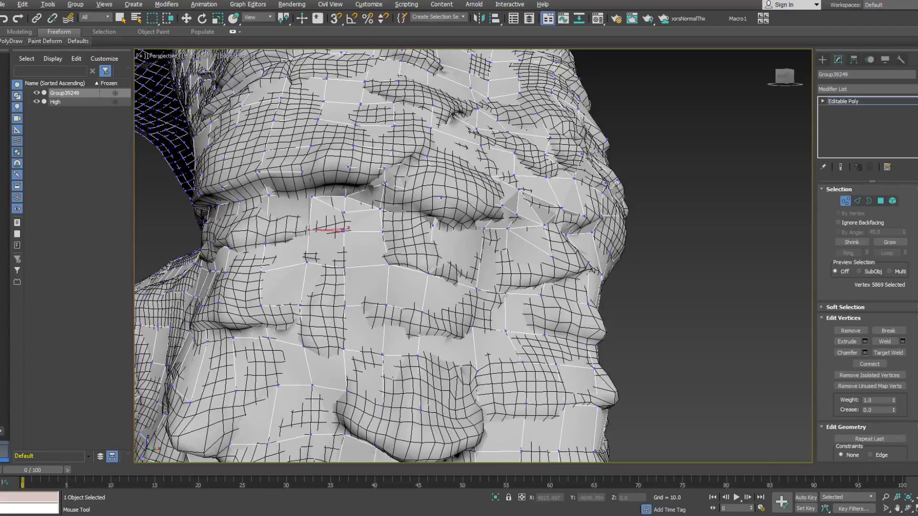
Move the low-poly vertices in the crease beneath the long fold to match the sculpt's depth with the Move tool.
alt+middle_drag(220, 239, 571, 215)
scroll(497, 237, up, 2)
drag(478, 210, 486, 213)
alt+middle_drag(498, 210, 472, 230)
click(556, 231)
alt+middle_drag(564, 231, 575, 236)
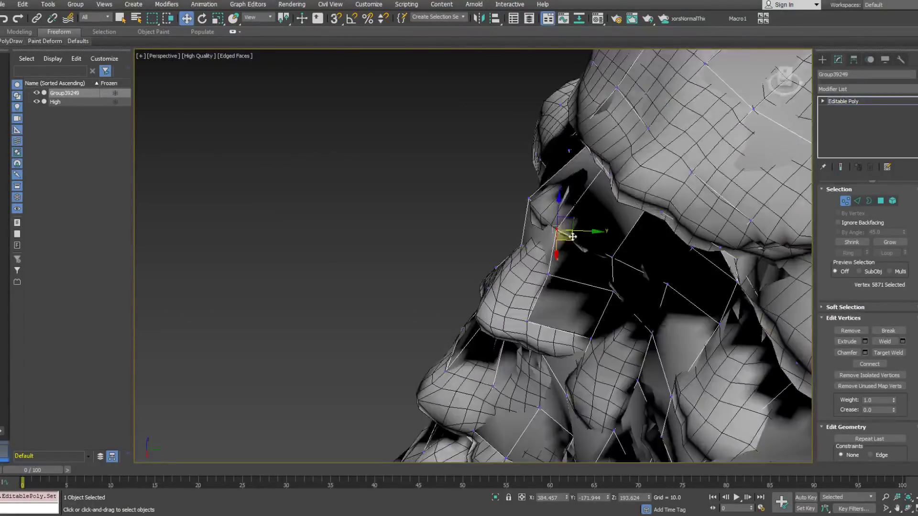
drag(574, 241, 568, 240)
alt+middle_drag(569, 240, 469, 188)
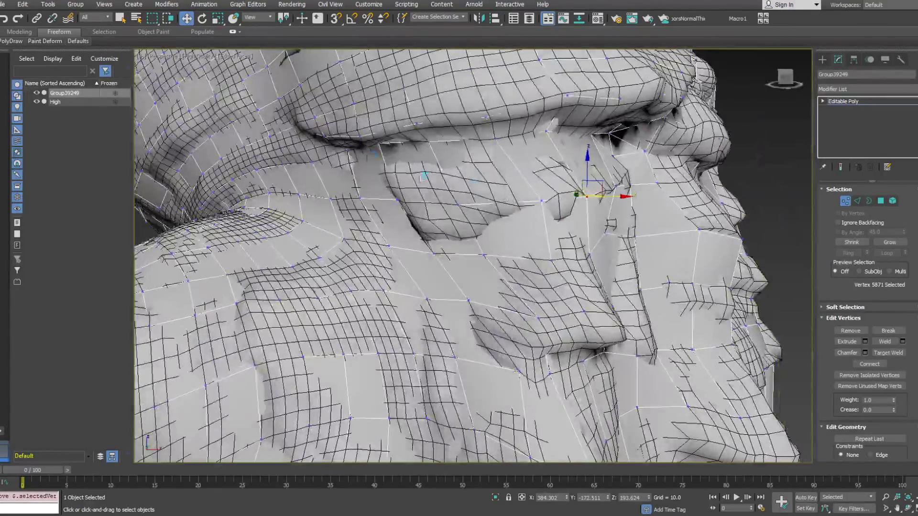
Extend new polygons from the open edges in the crease beneath the long fold with PolyDraw Extend.
click(10, 41)
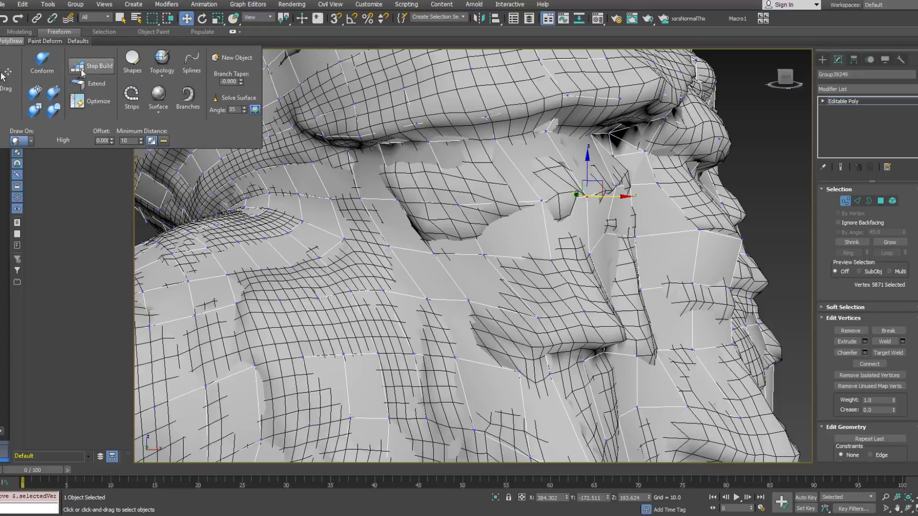
click(103, 87)
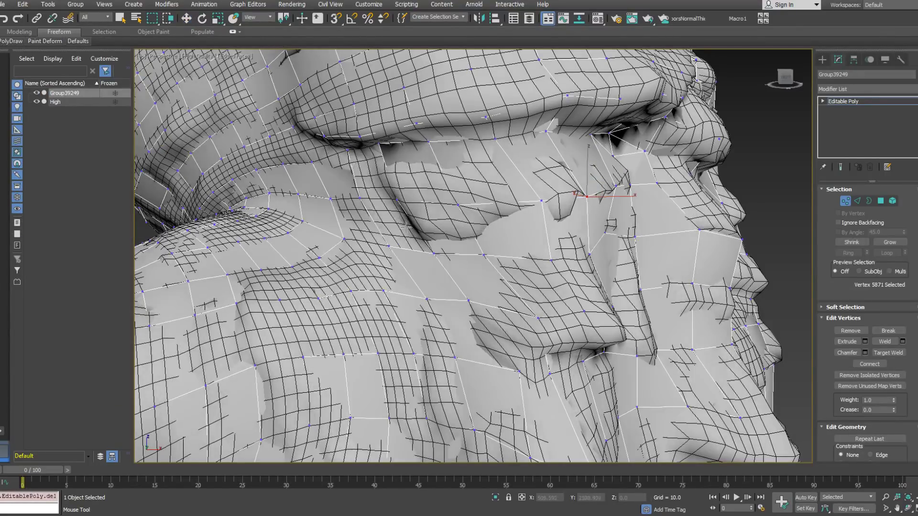
alt+middle_drag(454, 249, 466, 254)
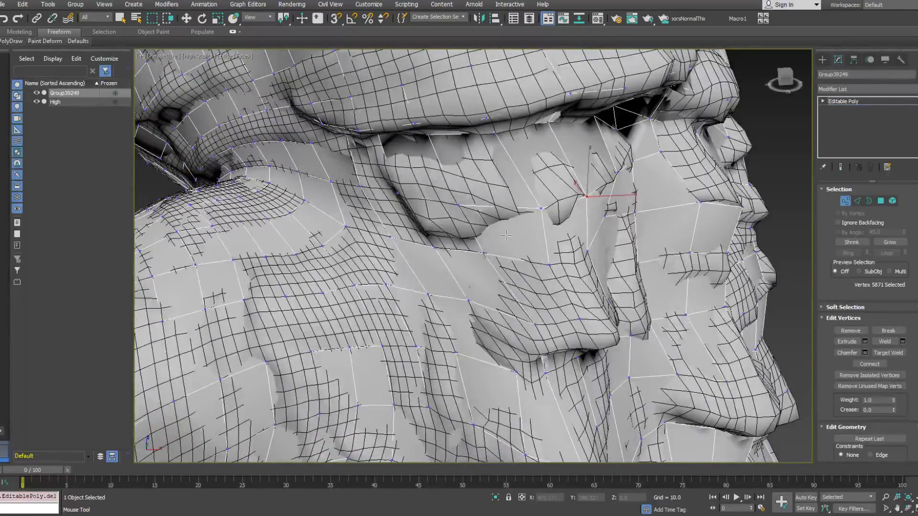
alt+middle_drag(529, 246, 558, 246)
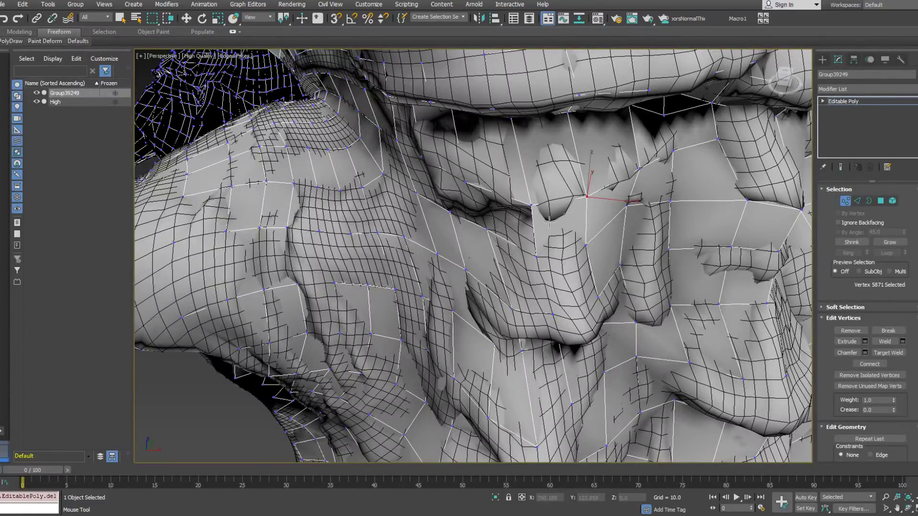
alt+middle_drag(549, 221, 635, 226)
ctrl+shift+drag(551, 205, 542, 225)
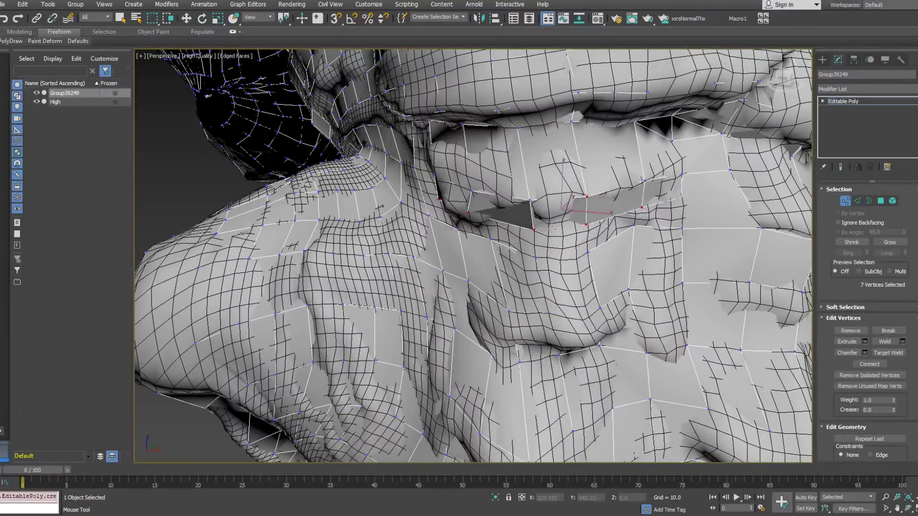
Refit the vertices of the newly extended crease polygons to the sculpt beneath the long fold.
alt+middle_drag(442, 201, 535, 236)
click(486, 226)
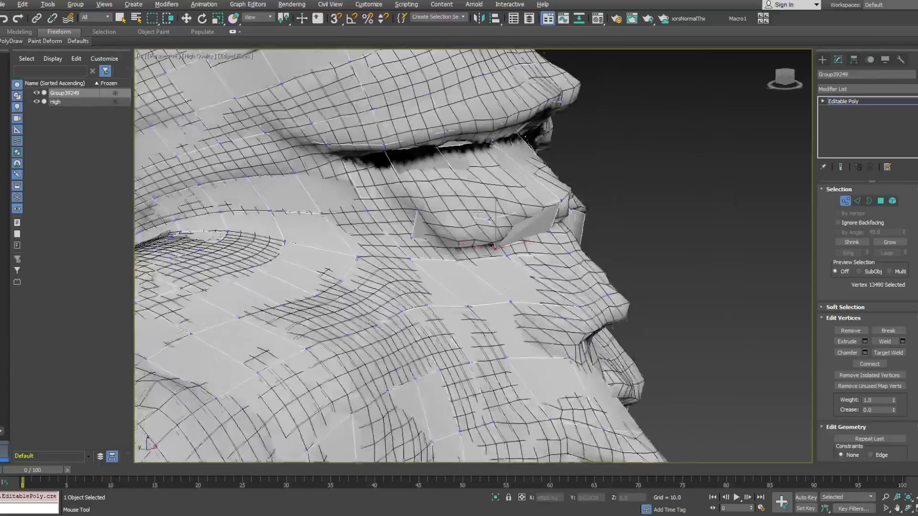
drag(420, 208, 451, 224)
mouse_move(451, 224)
alt+middle_down()
mouse_move(435, 236)
mouse_move(409, 221)
mouse_move(364, 219)
mouse_move(449, 225)
alt+middle_up()
click(439, 240)
click(454, 246)
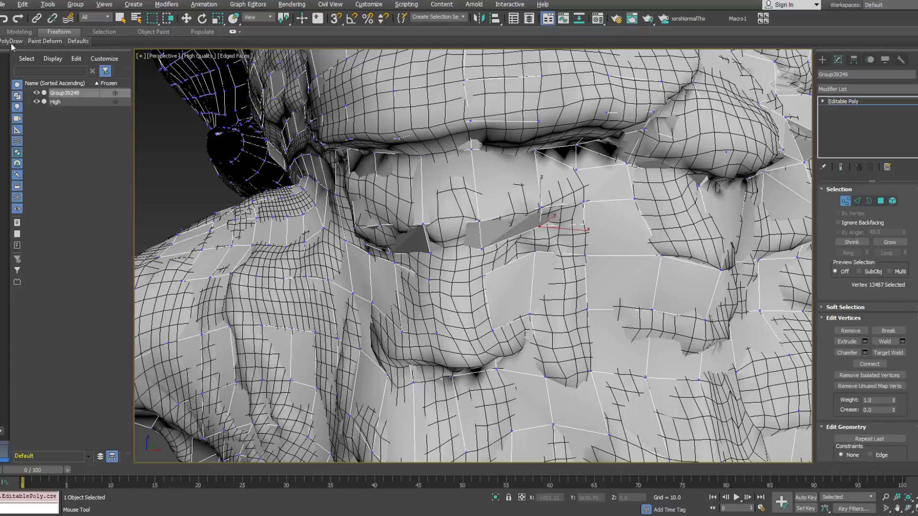
Weld the loose corners of the crease polygons to the neighbouring mesh vertices with Optimize.
mouse_move(12, 44)
click(76, 100)
shift+drag(586, 224, 583, 202)
mouse_move(582, 203)
alt+middle_down()
mouse_move(507, 205)
mouse_move(574, 199)
mouse_move(584, 211)
alt+middle_up()
click(502, 243)
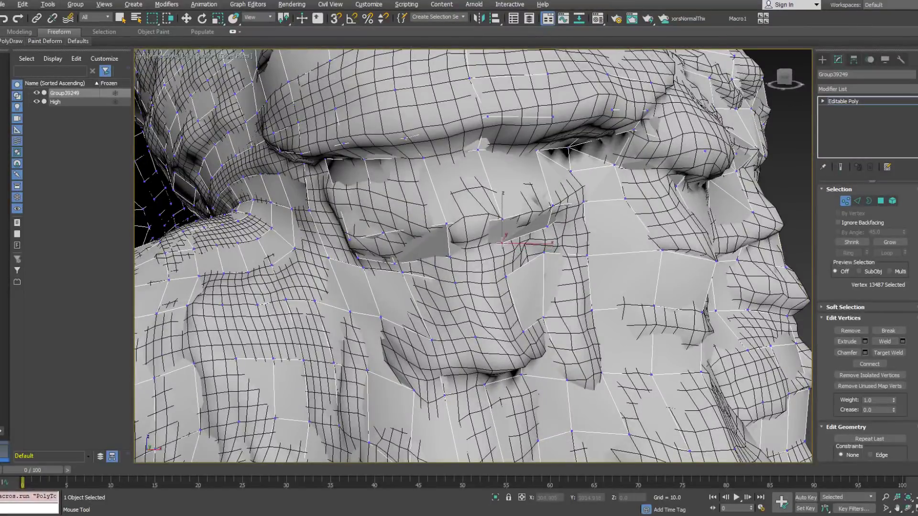
shift+drag(450, 256, 447, 249)
alt+middle_drag(446, 248, 478, 185)
Extend another polygon along the steep side of the crease, near the narrow end of the long fold.
mouse_move(11, 41)
click(94, 86)
alt+middle_drag(383, 220, 431, 226)
shift+drag(373, 228, 395, 225)
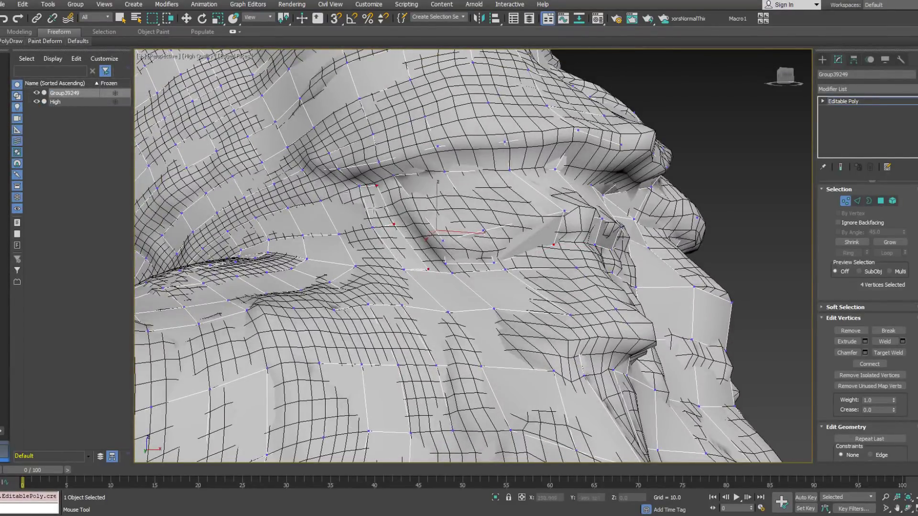
alt+middle_drag(312, 176, 326, 177)
Weld the vertices at the narrow end of the crease with Optimize, checking the connections in wireframe.
mouse_move(10, 43)
click(2, 73)
click(98, 103)
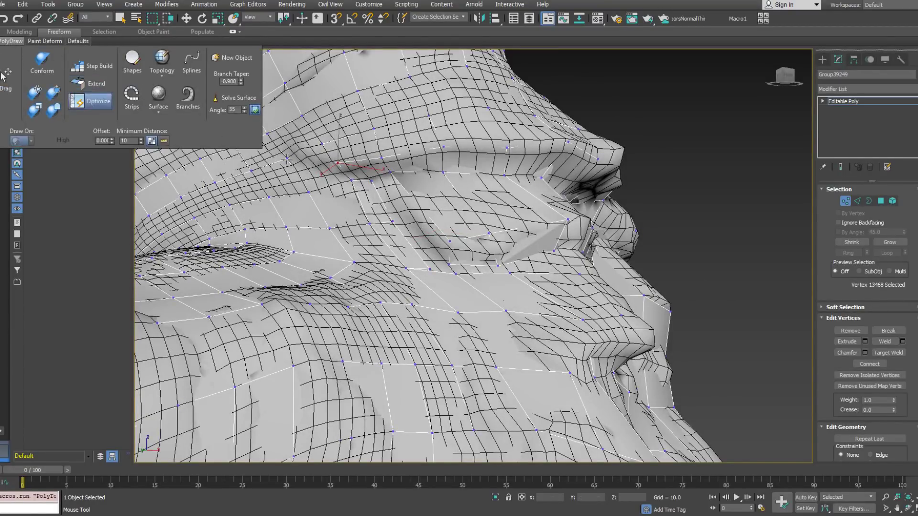
alt+middle_drag(393, 195, 405, 201)
key(F3)
key(F3)
key(F3)
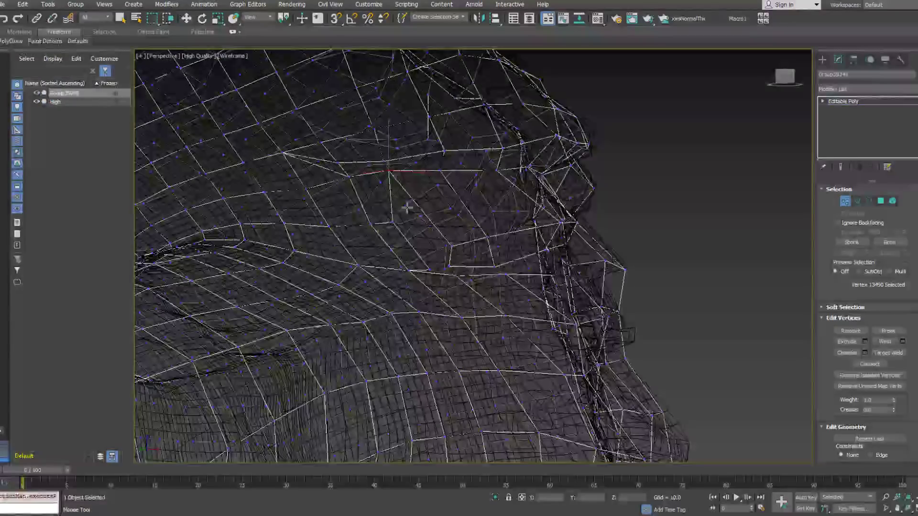
key(F3)
alt+middle_drag(407, 207, 409, 224)
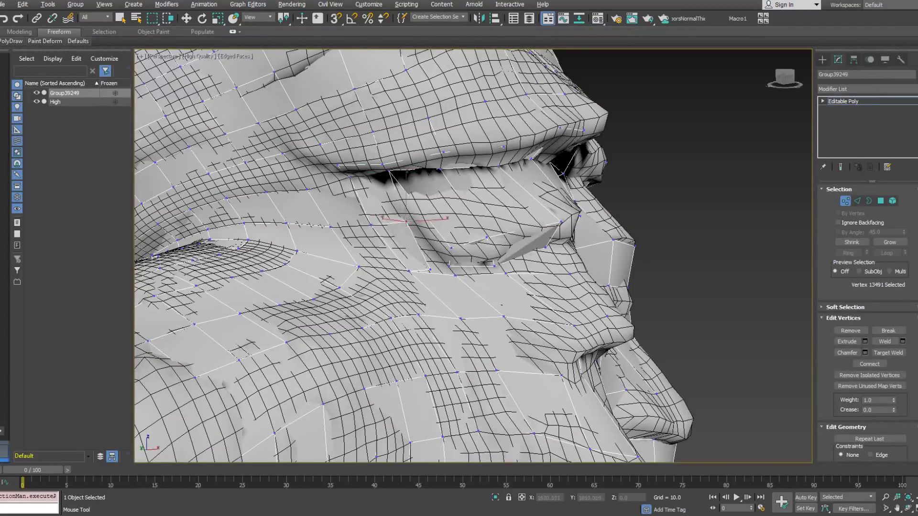
Rework the narrow polygon on the steep crease side with Extend, and weld its upper vertex with Optimize.
click(23, 43)
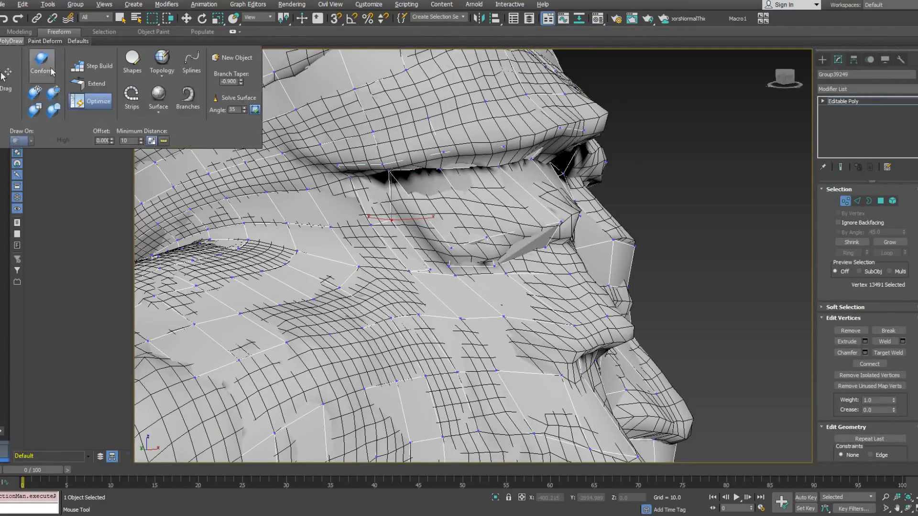
shift+drag(425, 238, 395, 212)
key(ctrl+z)
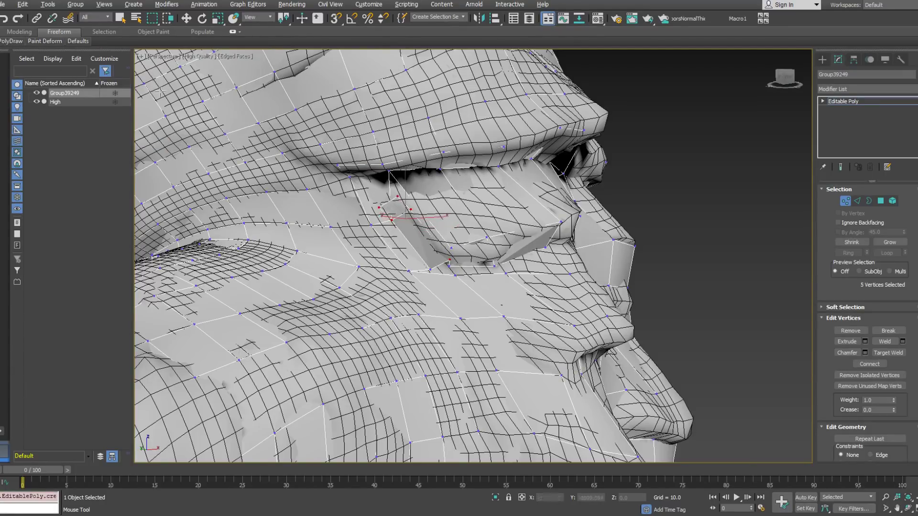
mouse_move(2, 42)
click(388, 171)
alt+middle_drag(401, 202, 411, 220)
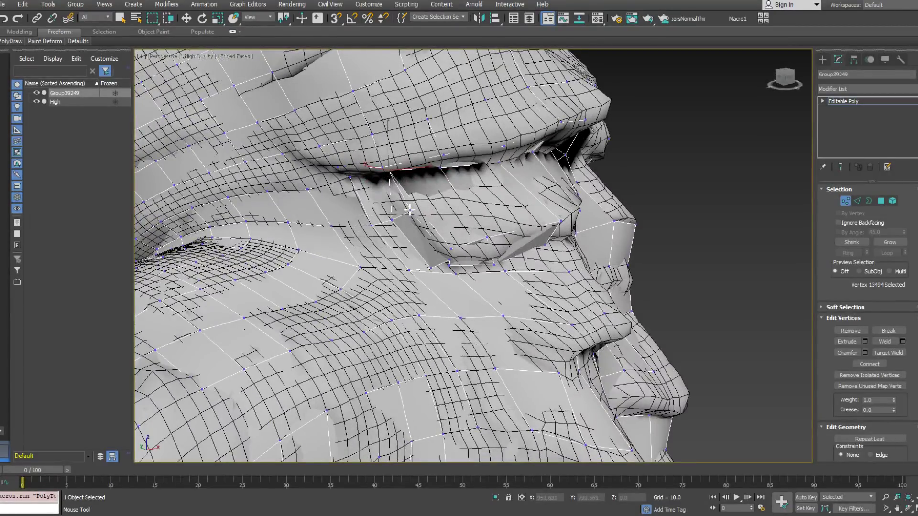
Weld the remaining loose vertices along the steep crease side to the adjoining mesh with Optimize.
alt+middle_drag(440, 247, 440, 229)
shift+drag(448, 263, 450, 251)
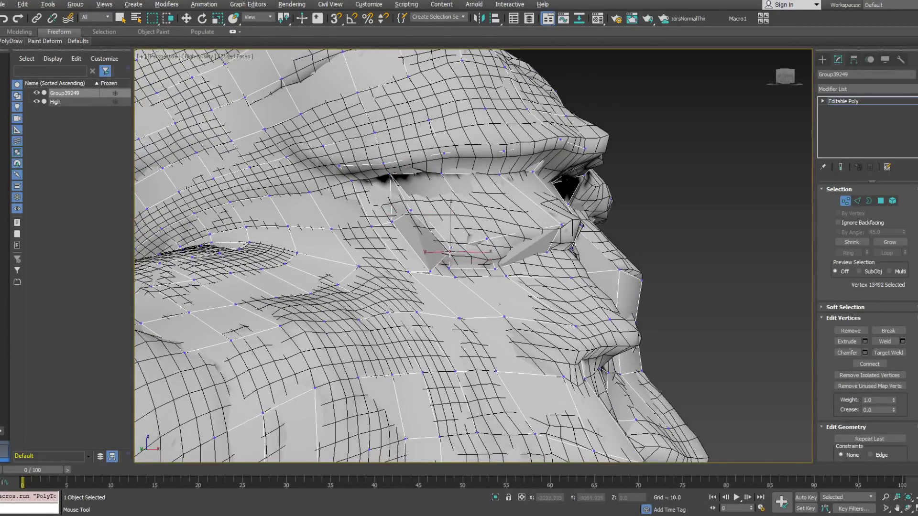
click(405, 207)
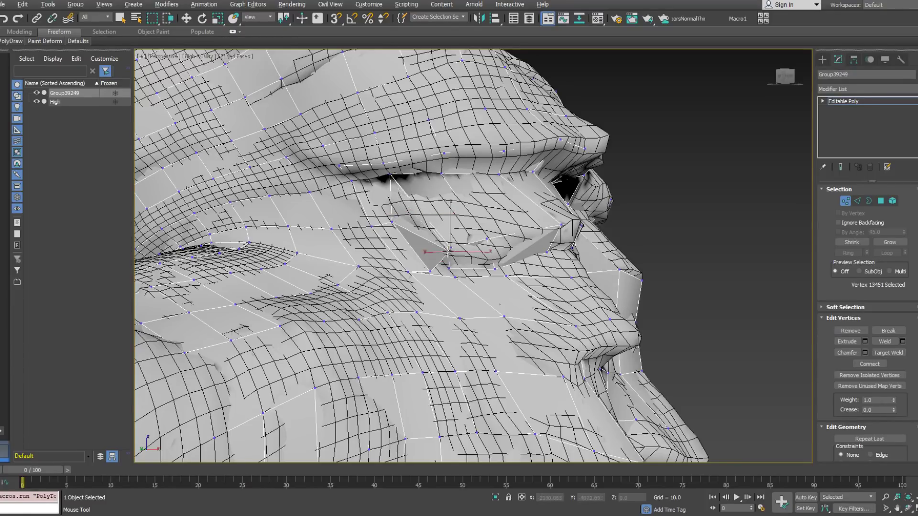
scroll(409, 229, up, 2)
alt+middle_drag(408, 231, 433, 254)
click(406, 224)
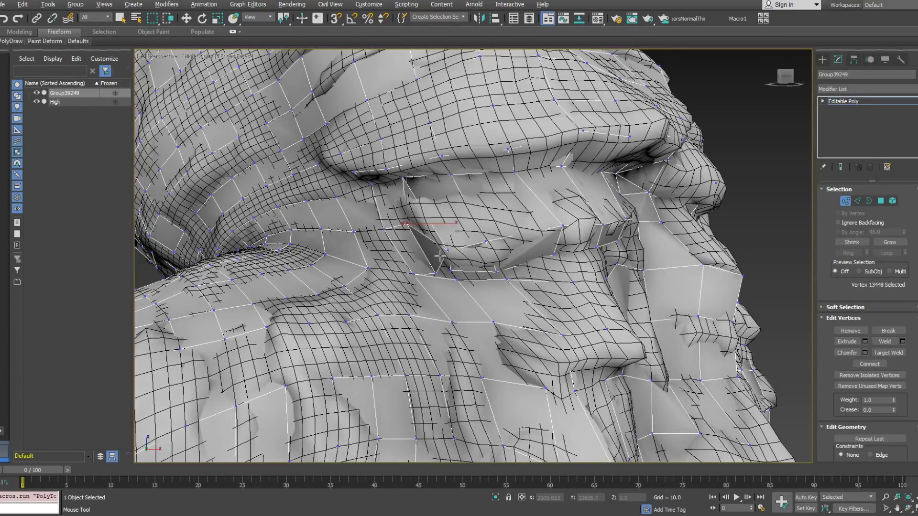
Weld the vertices at the lower corner of the crease and along its bottom edge with Optimize.
alt+middle_drag(440, 257, 454, 273)
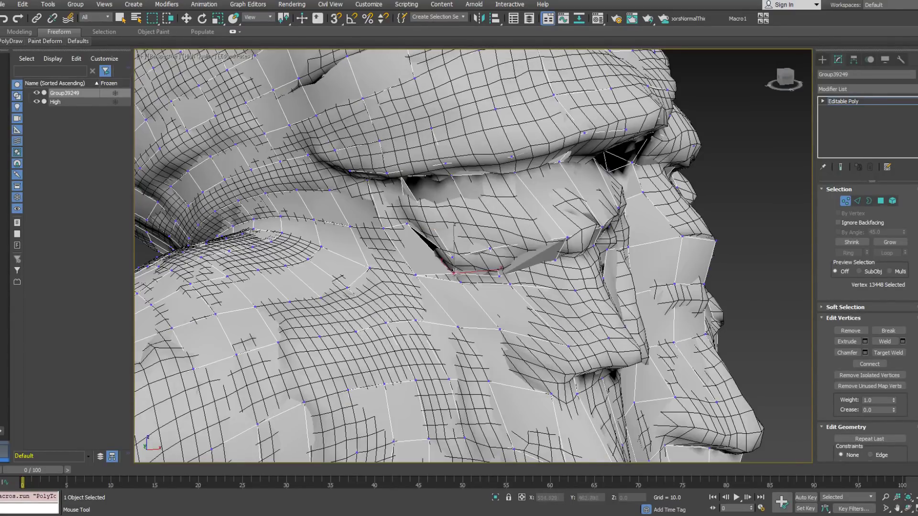
alt+middle_drag(508, 288, 507, 295)
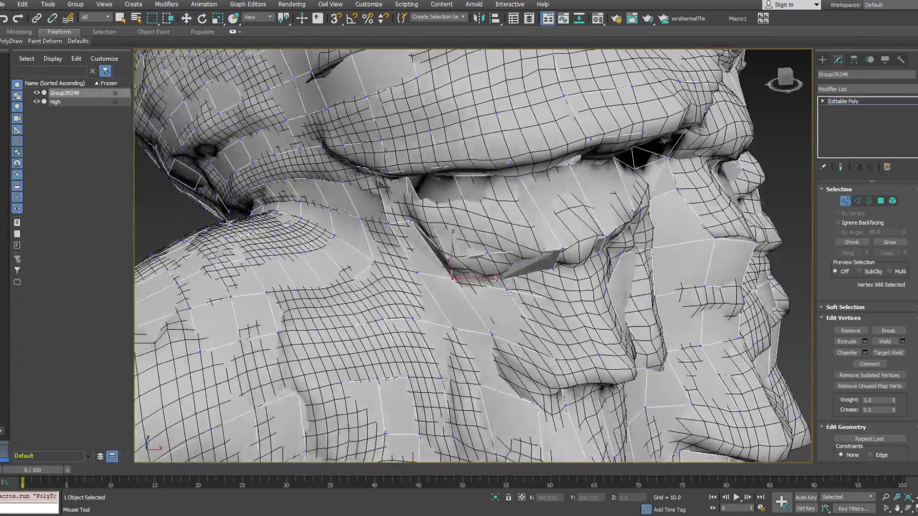
scroll(515, 292, up, 3)
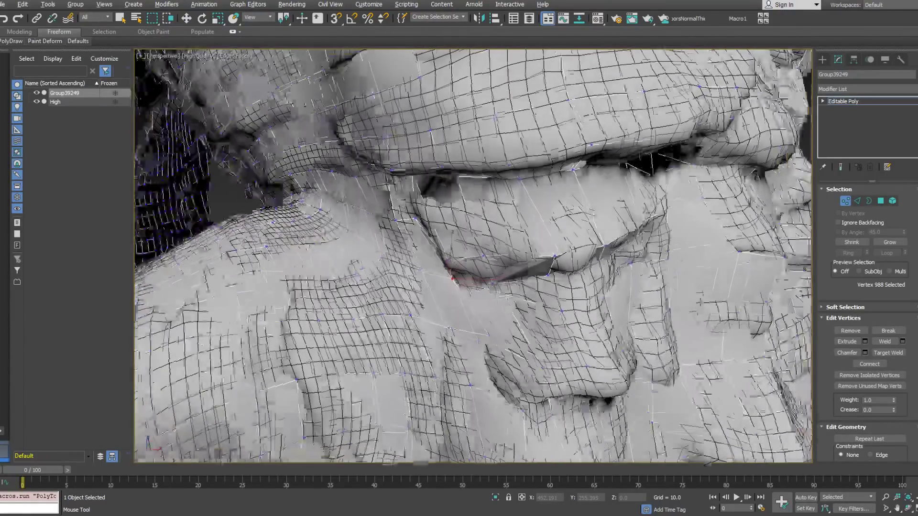
scroll(520, 297, down, 3)
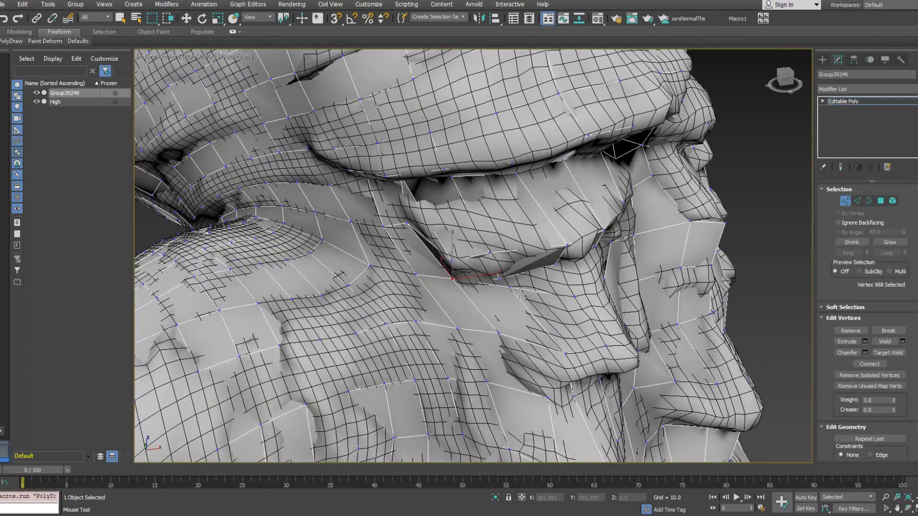
mouse_move(514, 288)
alt+middle_down()
mouse_move(464, 291)
mouse_move(496, 284)
mouse_move(518, 298)
alt+middle_up()
mouse_move(486, 272)
alt+middle_down()
mouse_move(482, 259)
mouse_move(542, 323)
mouse_move(562, 297)
mouse_move(641, 299)
mouse_move(669, 277)
mouse_move(631, 301)
alt+middle_up()
click(594, 295)
click(665, 281)
Check the opening beneath the long fold in wireframe and at Border level, and return to Vertex level.
key(F3)
key(F3)
key(w)
click(869, 201)
click(644, 289)
right_click(640, 275)
click(846, 200)
alt+middle_drag(607, 262, 574, 249)
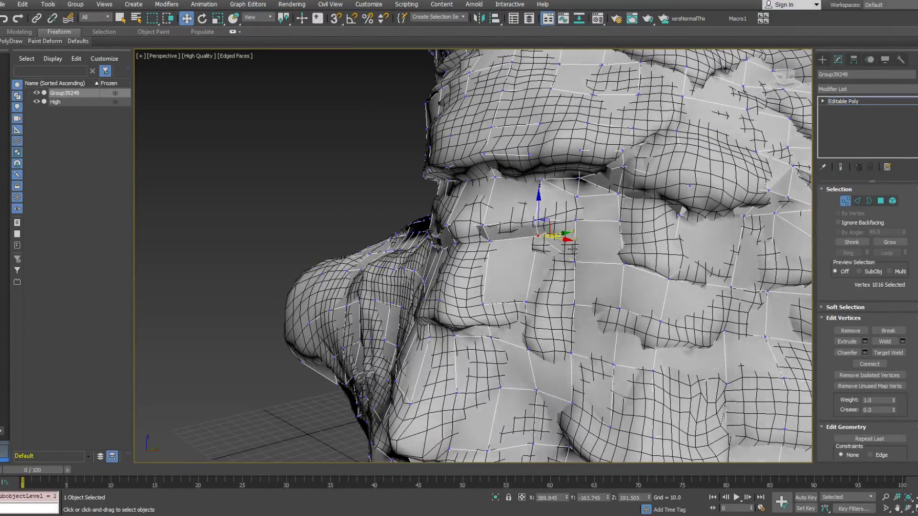
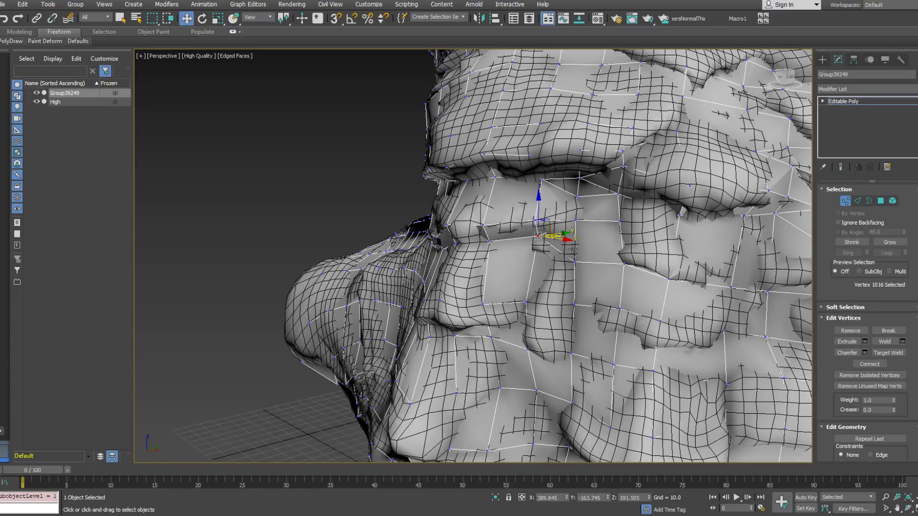
Refit the vertices around the small folds directly below the long fold to the sculpt with Extend.
middle_drag(528, 303, 578, 283)
scroll(578, 283, down, 3)
alt+middle_drag(521, 282, 476, 241)
scroll(578, 263, up, 3)
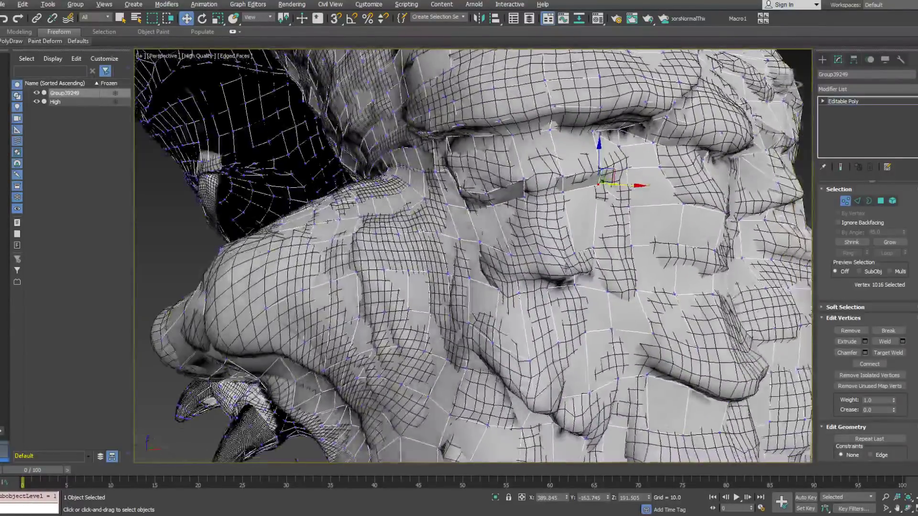
click(14, 42)
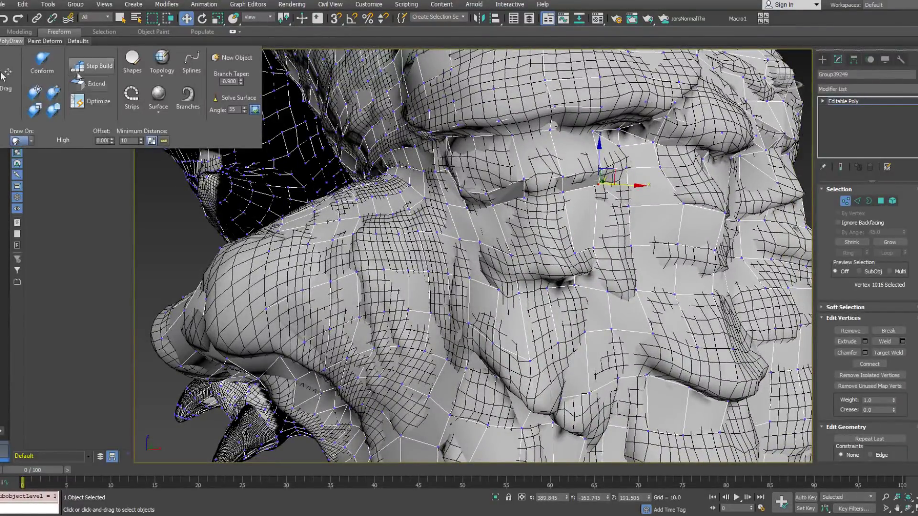
click(88, 83)
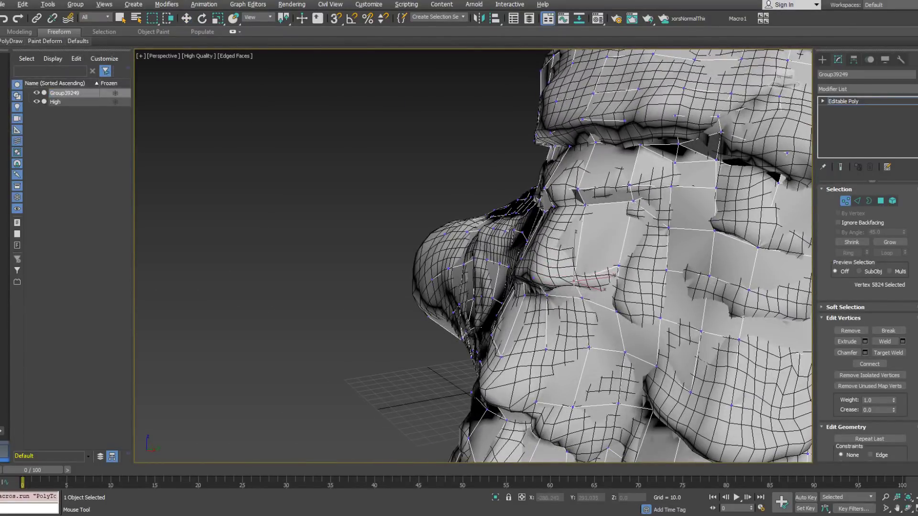
alt+middle_drag(576, 283, 598, 253)
mouse_move(9, 42)
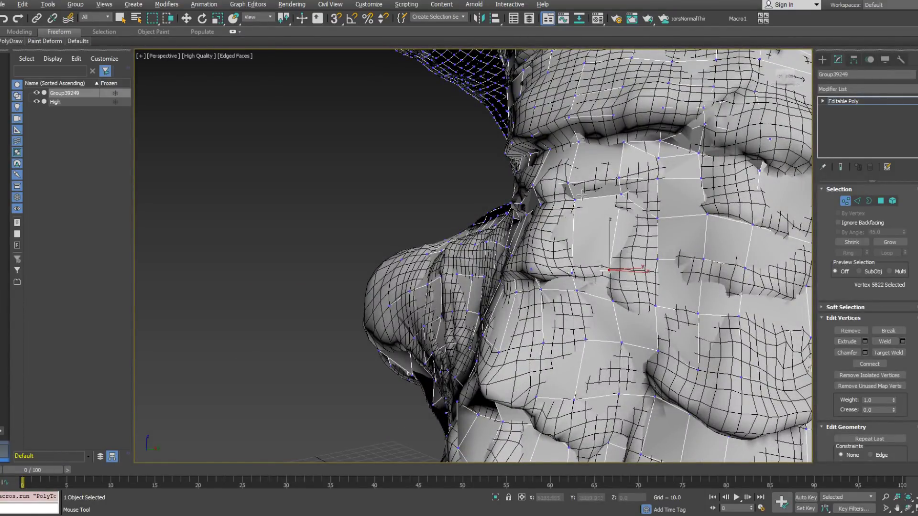
mouse_move(574, 204)
alt+middle_down()
mouse_move(584, 201)
mouse_move(576, 200)
alt+middle_up()
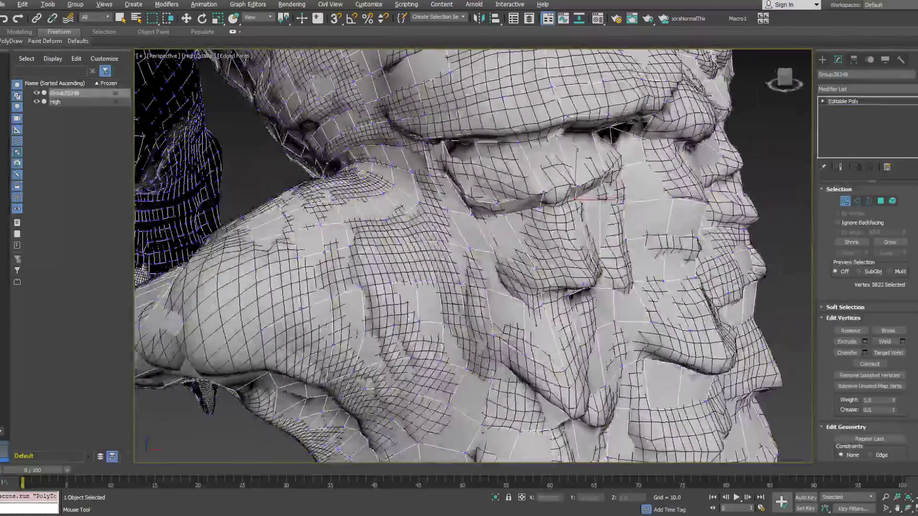
Refit the vertices in the crease under the next rounded fold down to the sculpt.
click(535, 282)
alt+middle_drag(495, 268, 467, 199)
click(486, 239)
alt+middle_drag(509, 236, 561, 256)
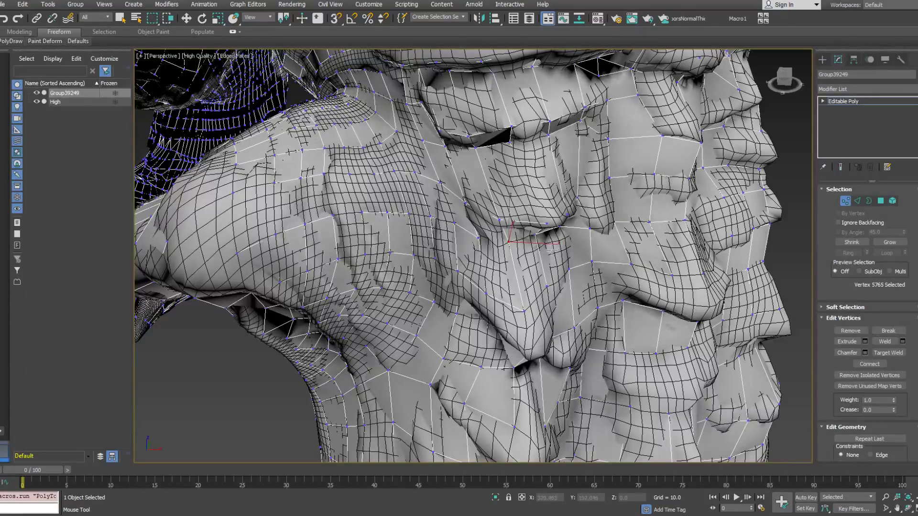
Refit the vertex beside the small folds on the back, checking the topology in wireframe.
alt+middle_drag(547, 245, 514, 204)
scroll(497, 243, up, 3)
scroll(540, 222, up, 2)
click(506, 195)
key(F3)
key(F3)
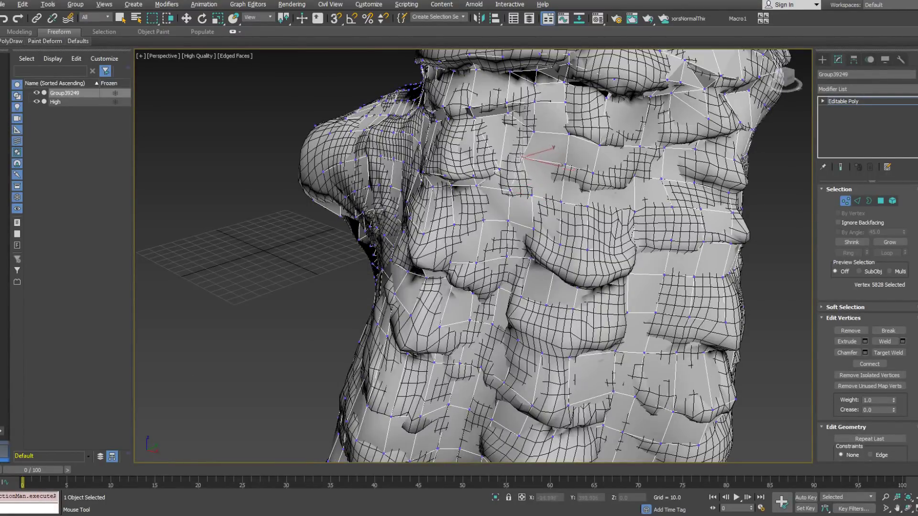
Adjust the vertices between the neighbouring back folds to follow the sculpted creases.
mouse_move(523, 158)
alt+middle_down()
mouse_move(593, 161)
mouse_move(523, 157)
alt+middle_up()
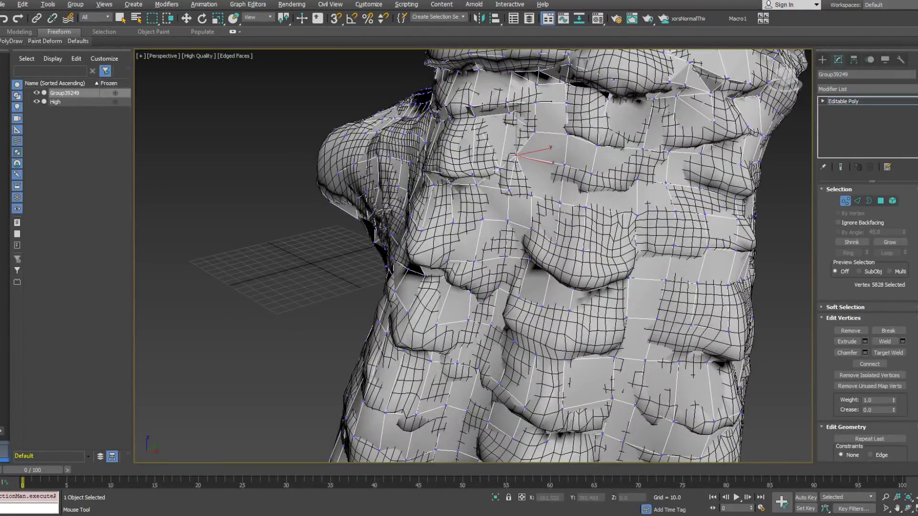
alt+middle_drag(529, 160, 516, 215)
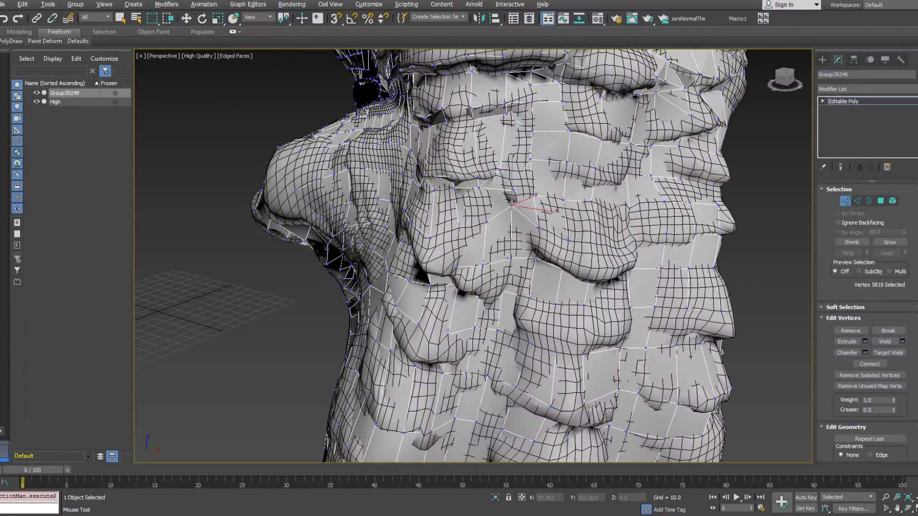
alt+middle_drag(511, 205, 543, 224)
mouse_move(490, 214)
alt+middle_down()
mouse_move(531, 210)
mouse_move(488, 214)
alt+middle_up()
Extend a polygon beneath the large rounded fold in the middle of the back, checking the area in wireframe.
click(11, 41)
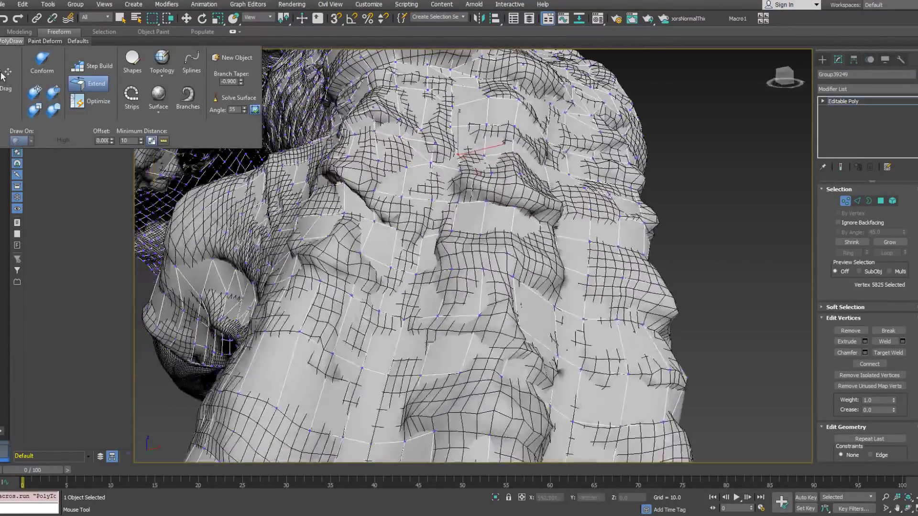
alt+middle_drag(473, 190, 521, 224)
key(F3)
key(F3)
shift+drag(458, 155, 488, 210)
mouse_move(519, 227)
alt+middle_down()
mouse_move(542, 230)
mouse_move(521, 230)
mouse_move(532, 233)
alt+middle_up()
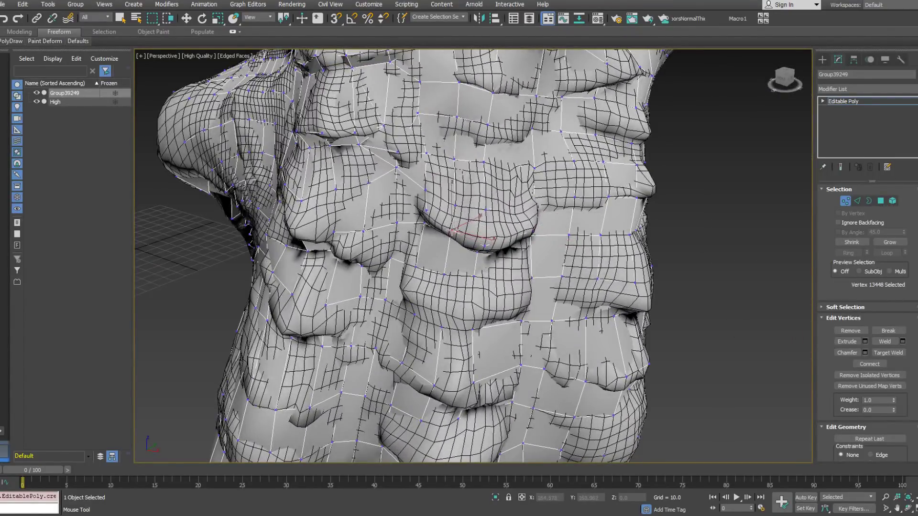
Optimize the vertices along the crease under the large rounded fold in the middle.
mouse_move(466, 221)
alt+middle_down()
mouse_move(498, 218)
mouse_move(472, 216)
alt+middle_up()
alt+middle_drag(400, 195, 395, 158)
mouse_move(5, 42)
click(87, 109)
alt+middle_drag(433, 249, 426, 215)
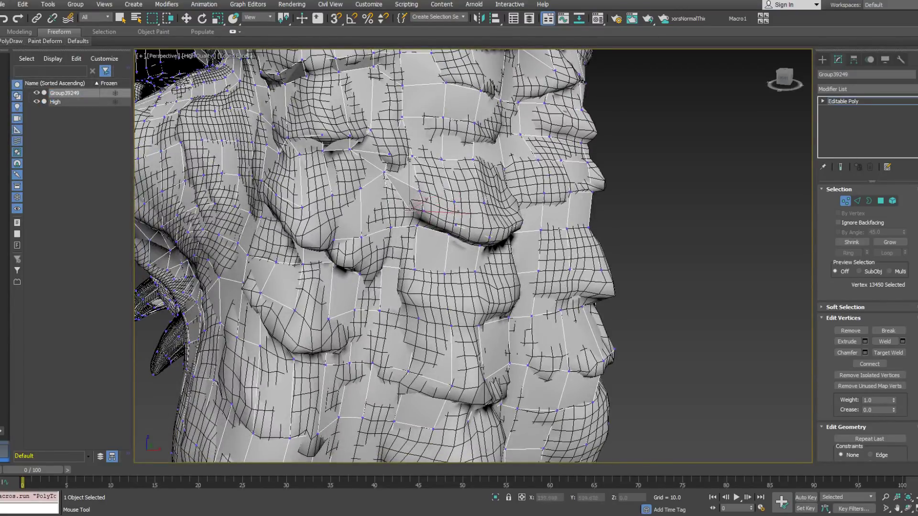
mouse_move(406, 205)
alt+middle_down()
mouse_move(392, 180)
mouse_move(382, 181)
mouse_move(407, 185)
mouse_move(391, 180)
alt+middle_up()
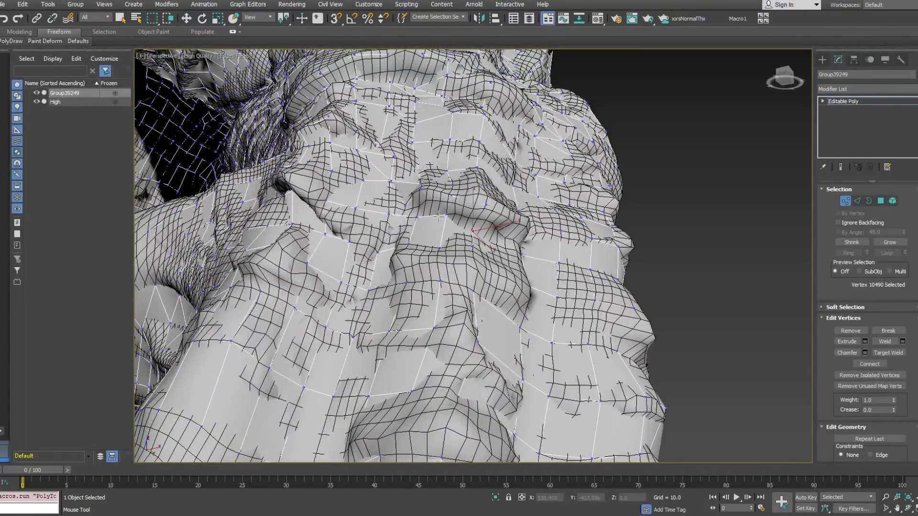
mouse_move(443, 227)
alt+middle_down()
mouse_move(491, 262)
mouse_move(430, 224)
alt+middle_up()
Extend a polygon in the crease under the large middle fold and merge its loose vertices with Optimize.
mouse_move(10, 41)
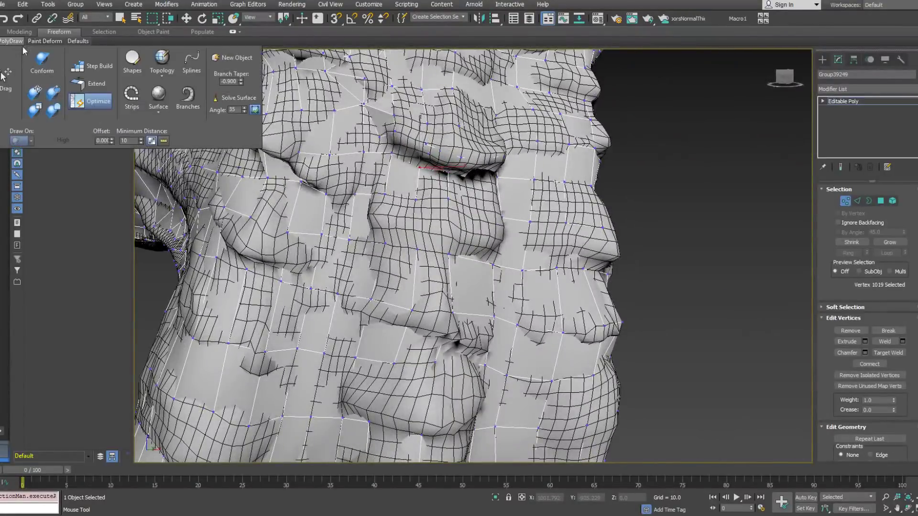
click(89, 83)
ctrl+shift+drag(443, 152, 440, 165)
alt+middle_drag(439, 163, 459, 151)
click(94, 100)
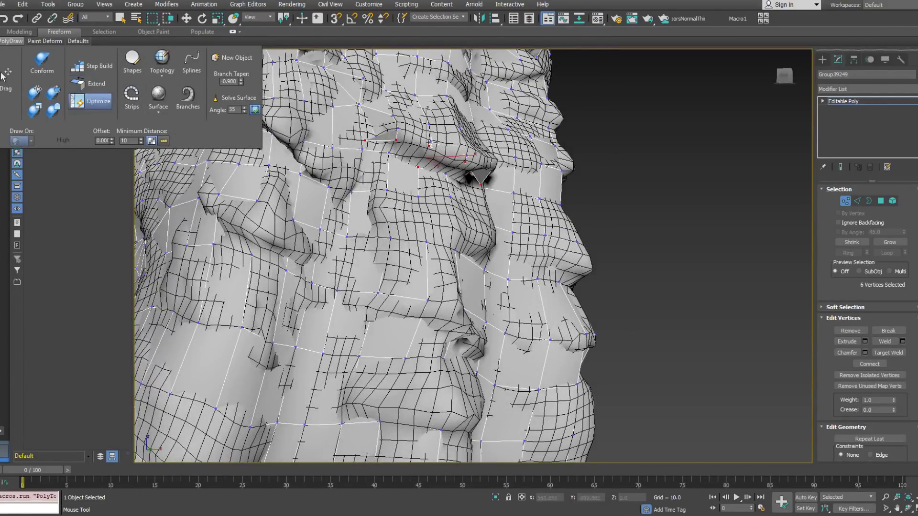
click(429, 146)
mouse_move(396, 146)
alt+middle_down()
mouse_move(389, 152)
mouse_move(423, 142)
mouse_move(473, 158)
mouse_move(487, 178)
alt+middle_up()
Extend another polygon into the gap at the far corner of the large fold's crease, checking it in wireframe.
mouse_move(29, 41)
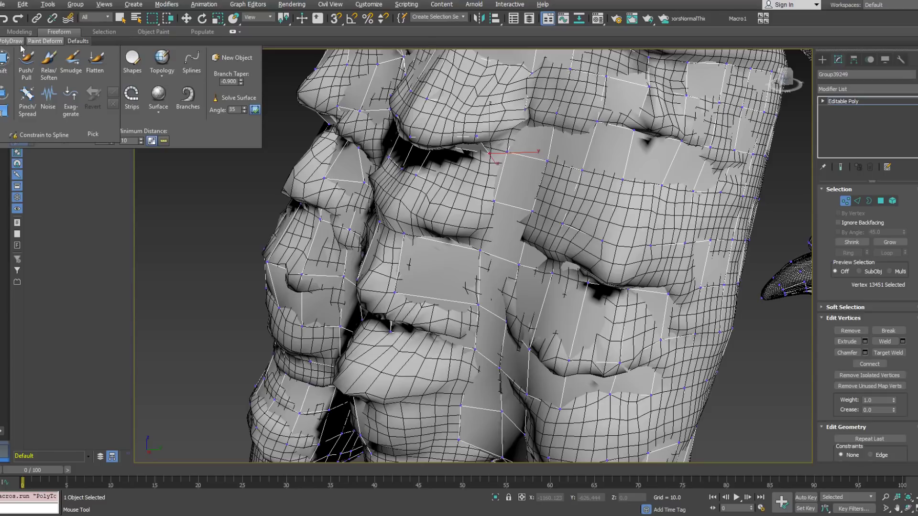
click(102, 87)
drag(490, 153, 498, 134)
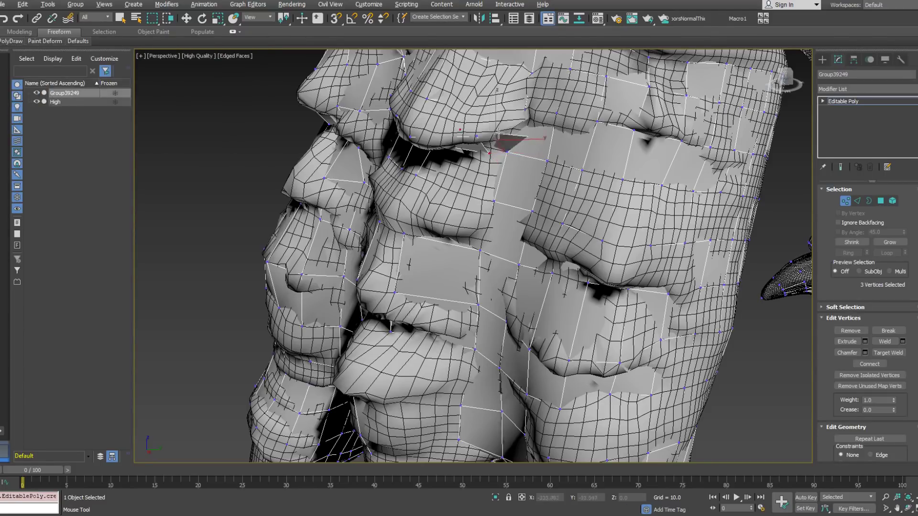
key(F3)
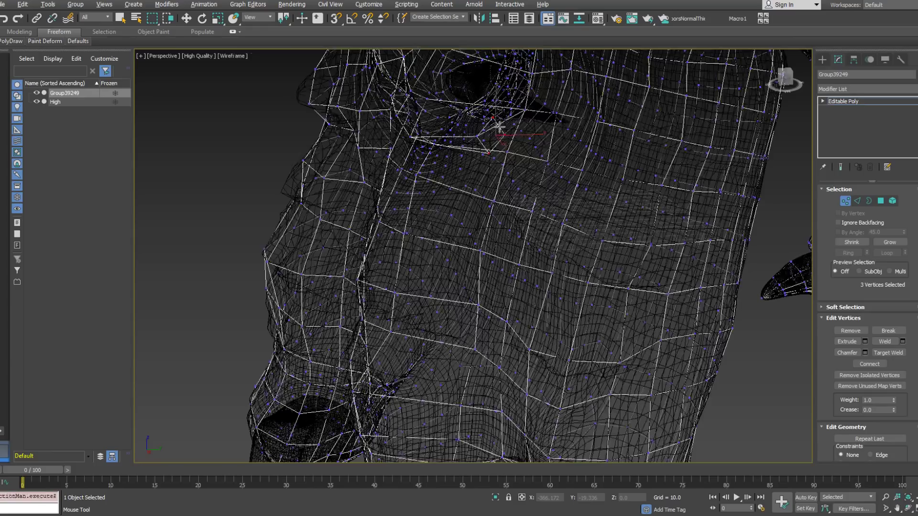
Merge the surplus vertices around the new polygon at the fold's corner with Optimize, working in wireframe.
alt+middle_drag(480, 109, 431, 72)
mouse_move(14, 43)
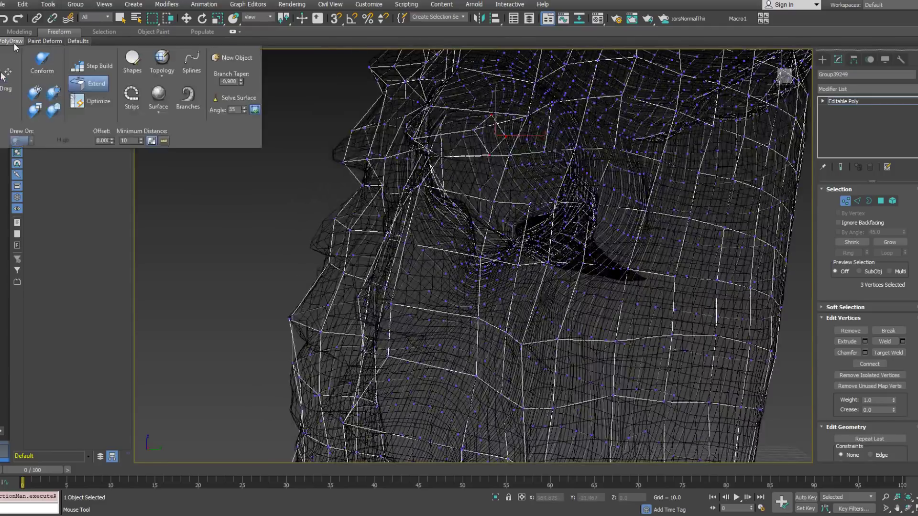
click(92, 101)
click(497, 123)
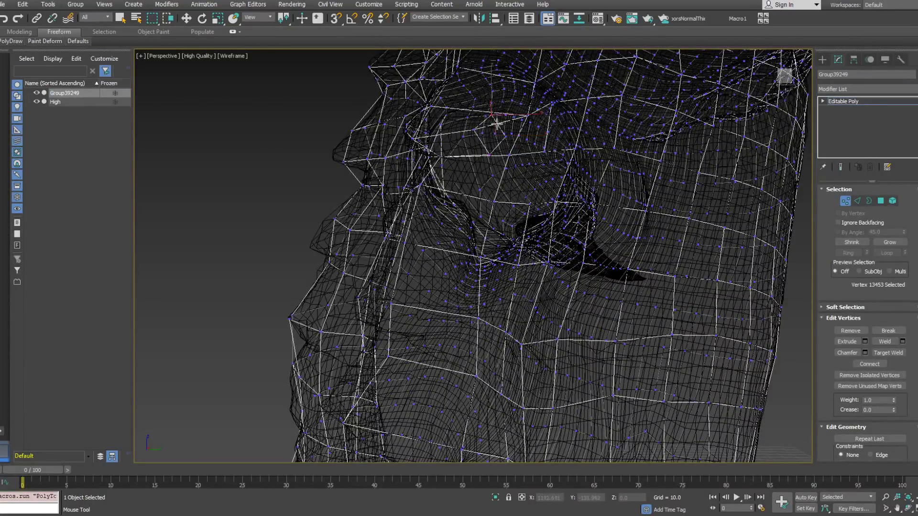
scroll(506, 127, up, 4)
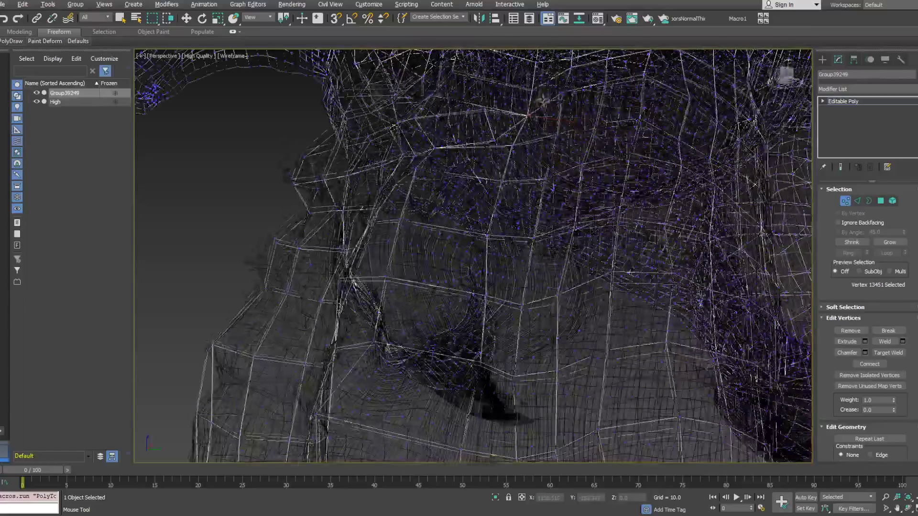
shift+drag(493, 140, 513, 146)
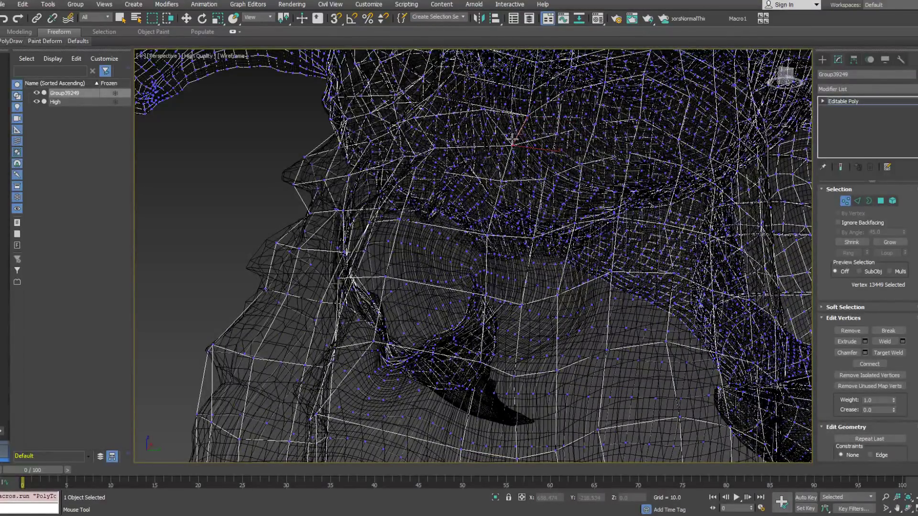
alt+middle_drag(461, 149, 467, 178)
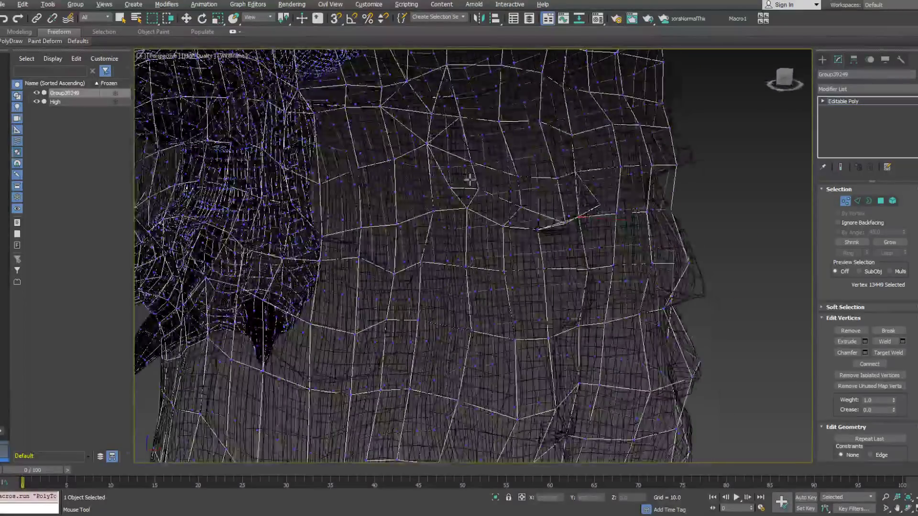
Cap the small open border beside the crease, clean up its vertices with Optimize, and restore the shaded display.
key(w)
click(869, 201)
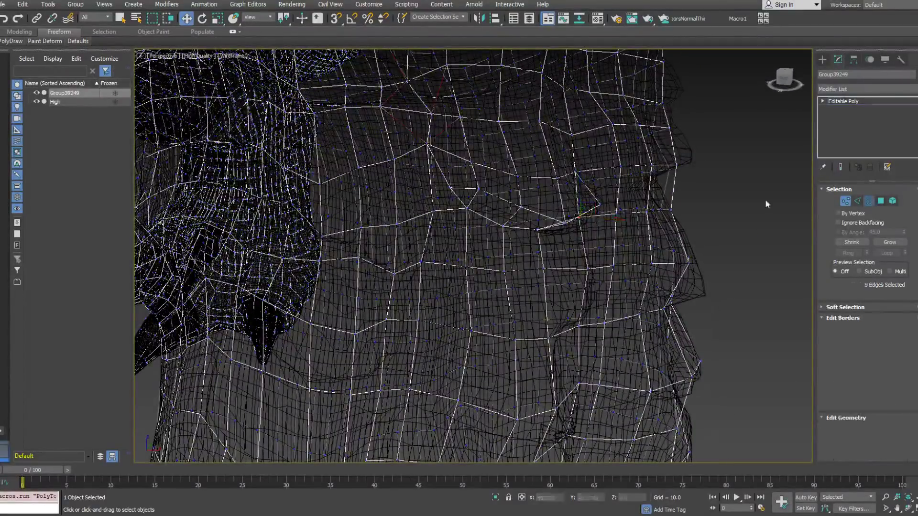
click(454, 200)
right_click(454, 194)
click(449, 220)
key(1)
mouse_move(12, 41)
click(105, 105)
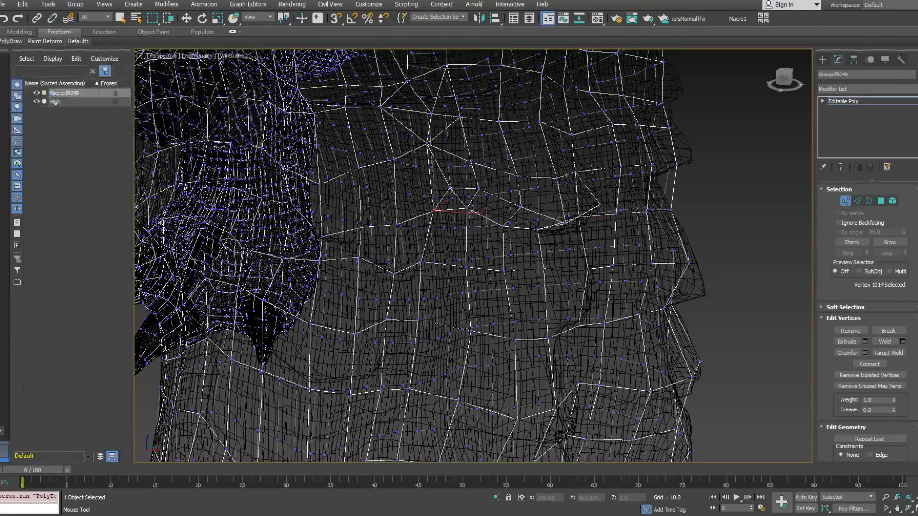
key(F3)
mouse_move(472, 211)
alt+middle_down()
mouse_move(450, 209)
mouse_move(471, 204)
mouse_move(473, 149)
alt+middle_up()
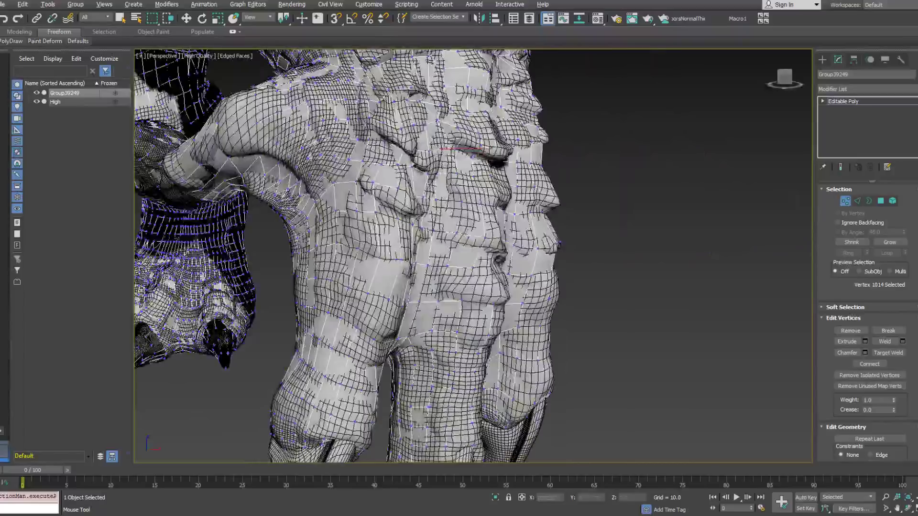
Refit the vertices between the side fold and the middle fold to the sculpt, checking them from several angles.
mouse_move(412, 149)
alt+middle_down()
mouse_move(412, 134)
mouse_move(401, 145)
mouse_move(398, 122)
alt+middle_up()
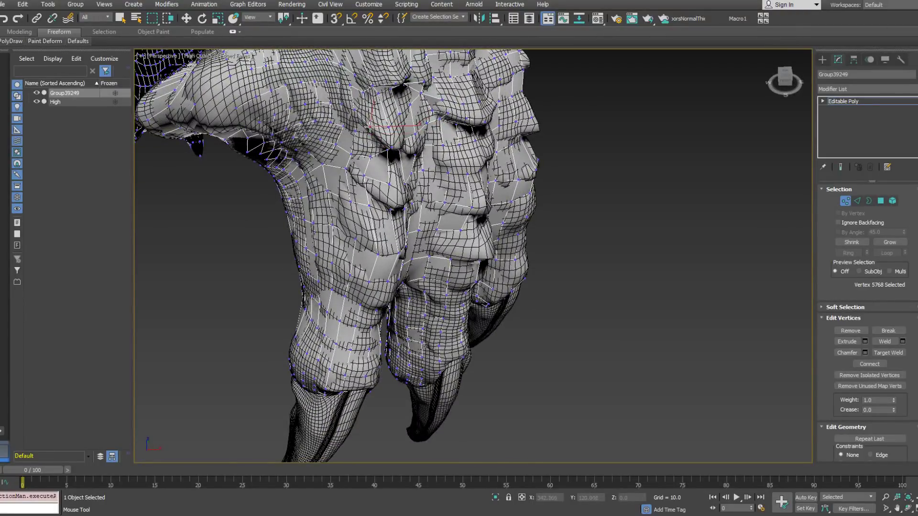
alt+middle_drag(430, 152, 434, 153)
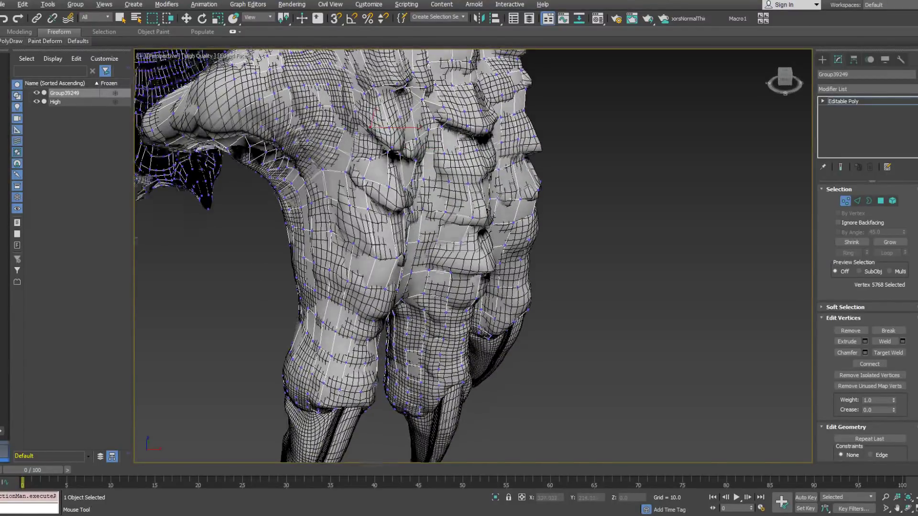
alt+middle_drag(434, 153, 447, 156)
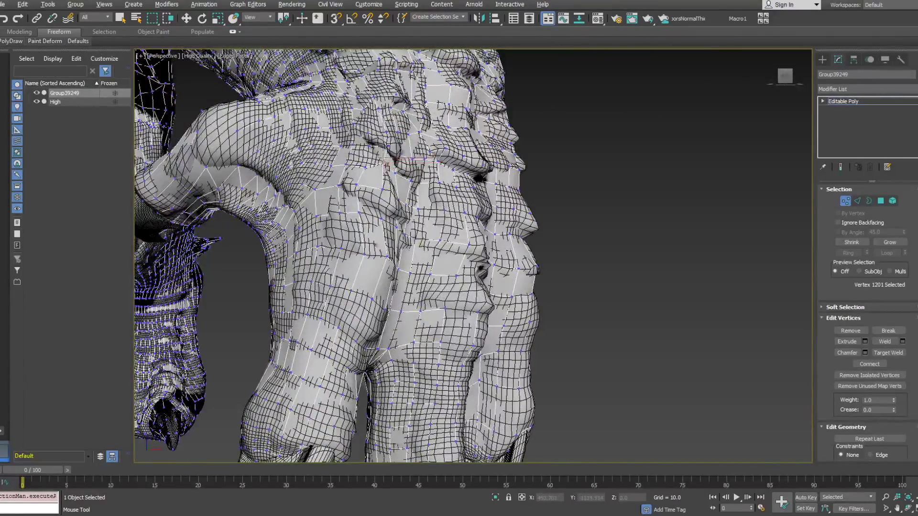
mouse_move(389, 164)
alt+middle_down()
mouse_move(410, 169)
mouse_move(363, 167)
mouse_move(416, 137)
alt+middle_up()
click(386, 161)
scroll(416, 136, up, 3)
click(479, 137)
alt+middle_drag(384, 222, 384, 223)
alt+middle_drag(467, 224, 431, 225)
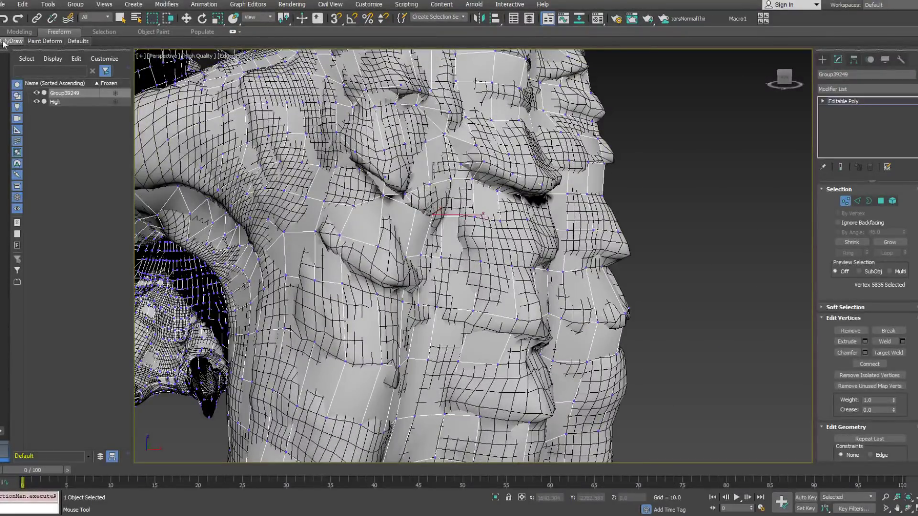
Extend a polygon in the crease at the upper edge of the side fold.
mouse_move(8, 41)
click(89, 83)
alt+middle_drag(354, 223, 354, 222)
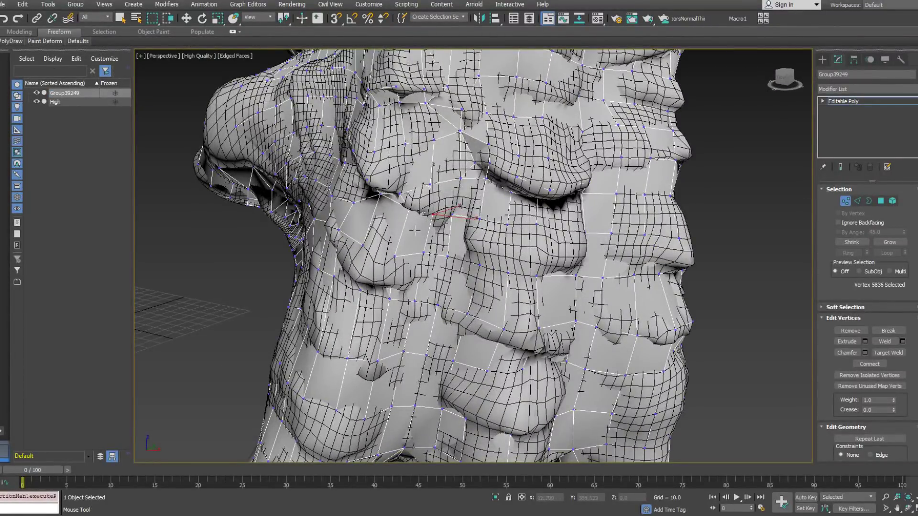
alt+middle_drag(412, 233, 419, 203)
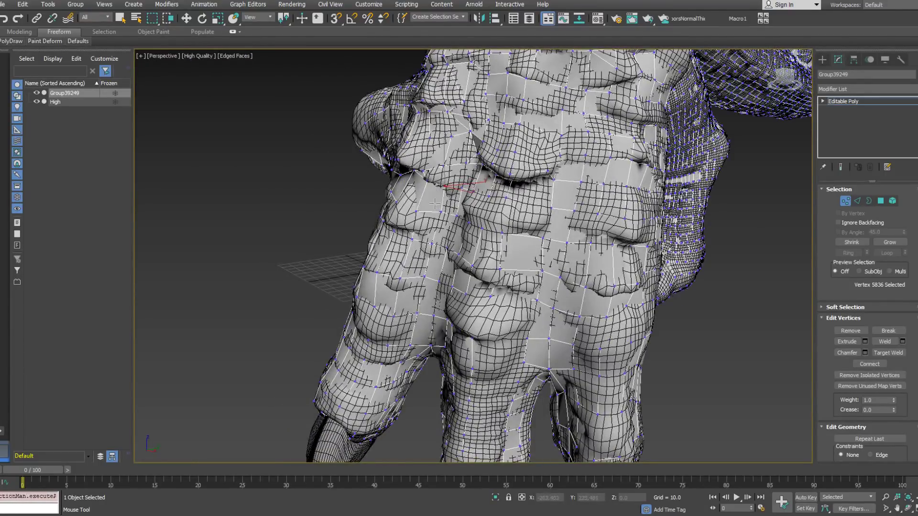
alt+middle_drag(463, 185, 466, 205)
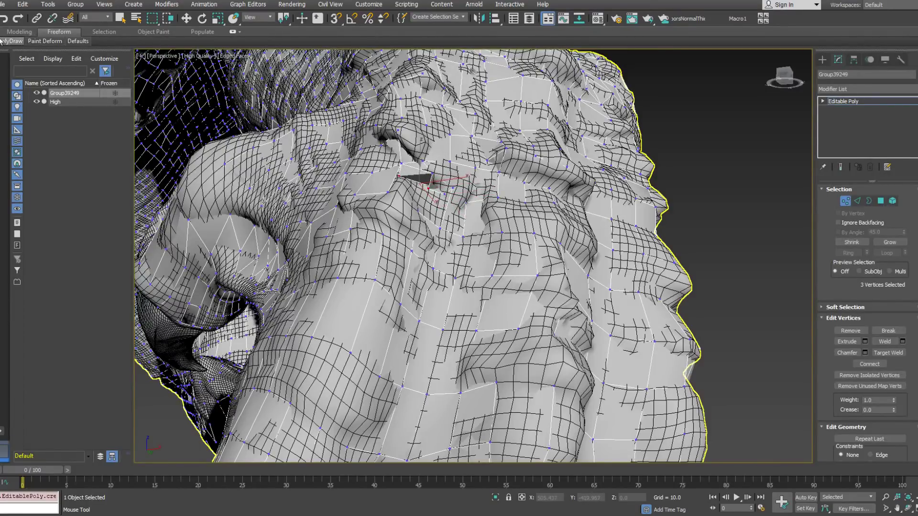
Merge the new polygon's vertices into the neighbouring mesh along the side fold's crease with Optimize.
mouse_move(3, 41)
click(98, 102)
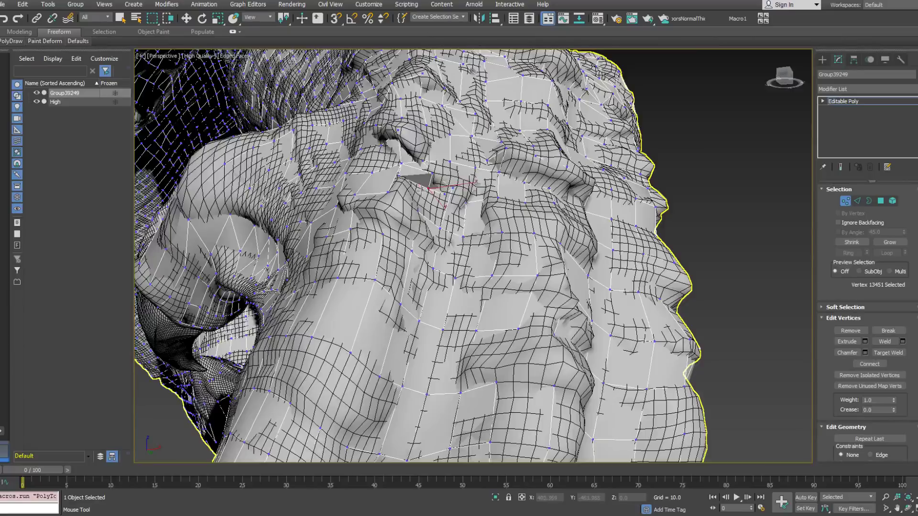
alt+middle_drag(459, 186, 466, 189)
shift+drag(395, 175, 398, 168)
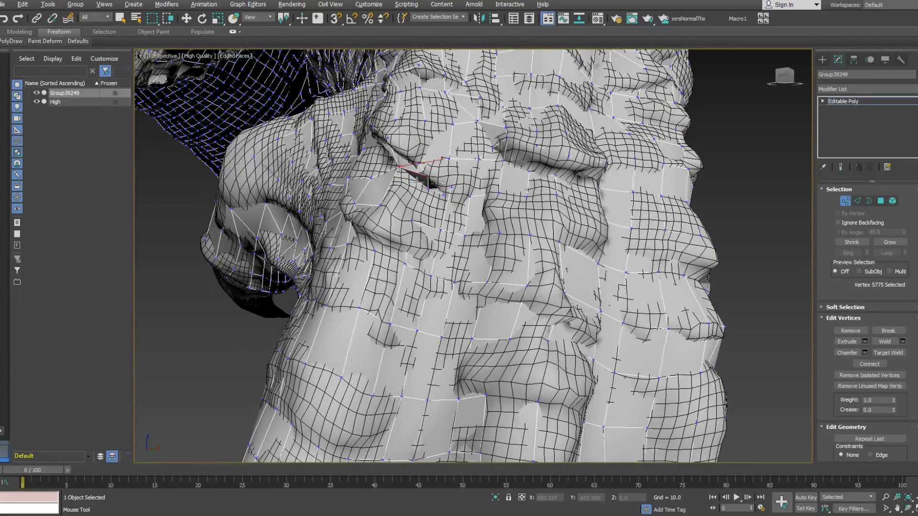
alt+middle_drag(418, 182, 435, 160)
shift+drag(438, 204, 449, 202)
alt+middle_drag(448, 202, 426, 230)
mouse_move(477, 197)
alt+middle_down()
mouse_move(497, 205)
mouse_move(481, 193)
mouse_move(495, 191)
alt+middle_up()
Extend the mesh at the inner end of the side fold's crease and refine its vertices with Optimize.
mouse_move(13, 40)
click(89, 87)
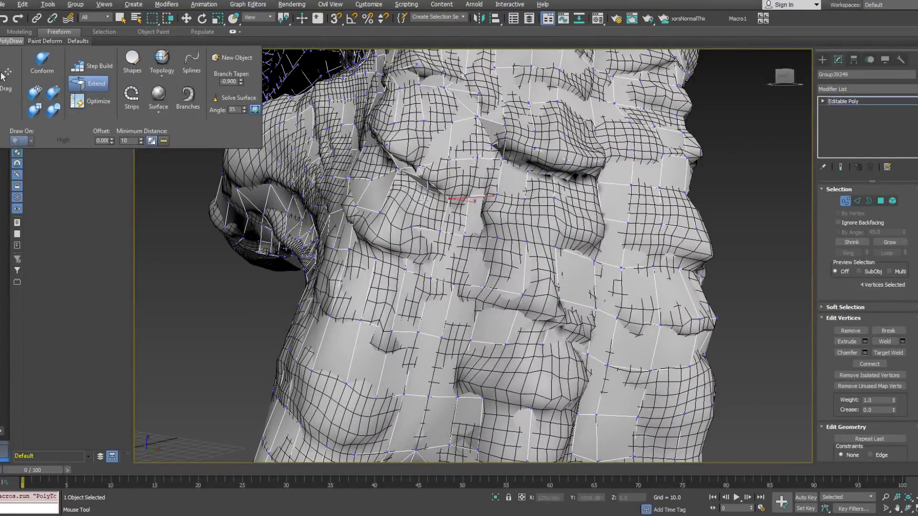
click(92, 101)
alt+middle_drag(173, 315, 206, 377)
shift+drag(400, 184, 377, 222)
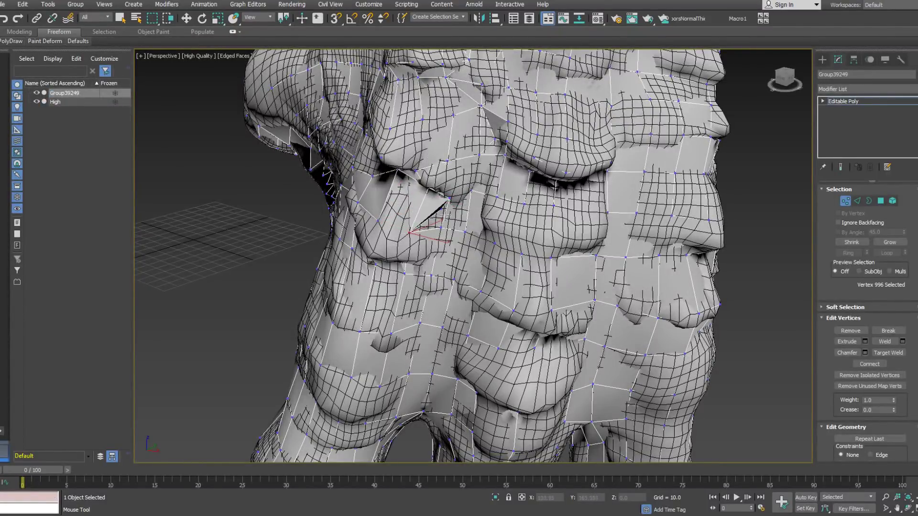
alt+middle_drag(444, 229, 442, 203)
click(430, 187)
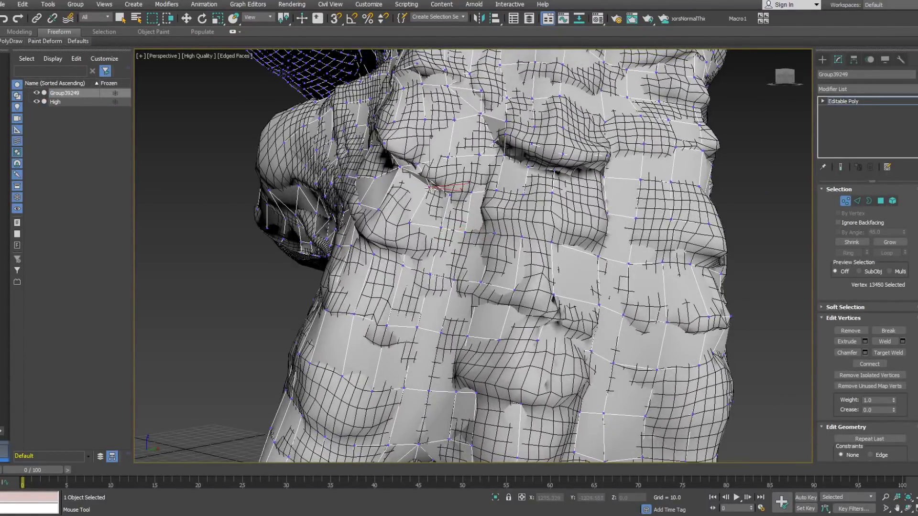
Refit the vertices on the inner edge of the side fold to the sculpted surface.
alt+middle_drag(519, 143, 554, 125)
mouse_move(433, 187)
alt+middle_down()
mouse_move(419, 192)
mouse_move(454, 199)
mouse_move(439, 179)
alt+middle_up()
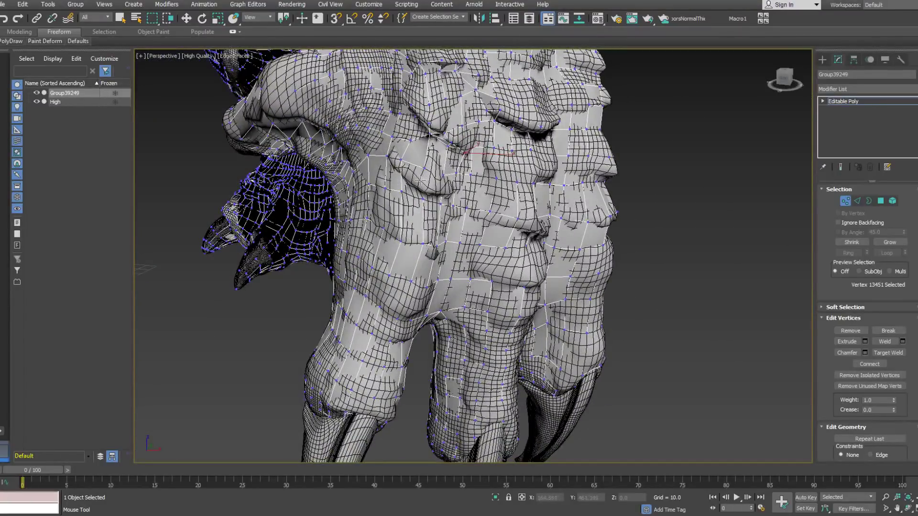
scroll(424, 180, up, 3)
mouse_move(414, 210)
alt+middle_down()
mouse_move(383, 210)
mouse_move(444, 211)
mouse_move(428, 193)
mouse_move(399, 191)
alt+middle_up()
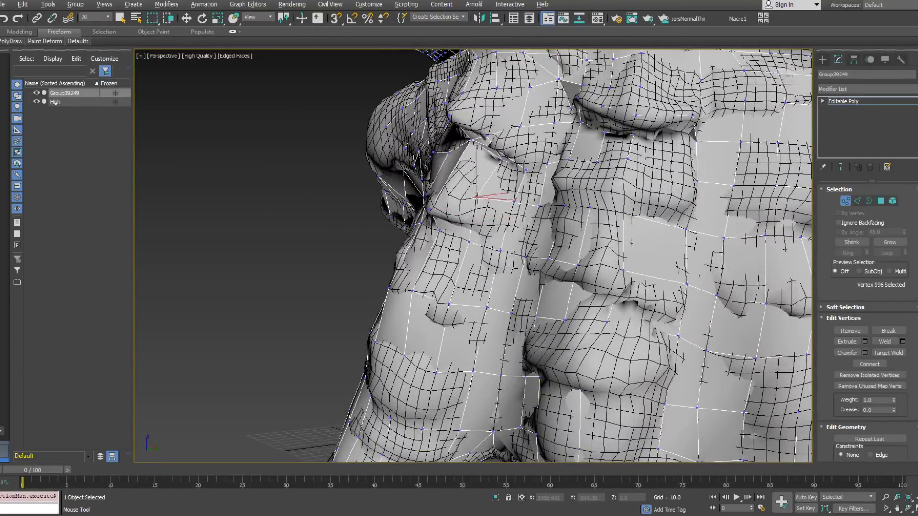
mouse_move(470, 220)
alt+middle_down()
mouse_move(506, 232)
mouse_move(483, 215)
mouse_move(461, 217)
alt+middle_up()
click(509, 203)
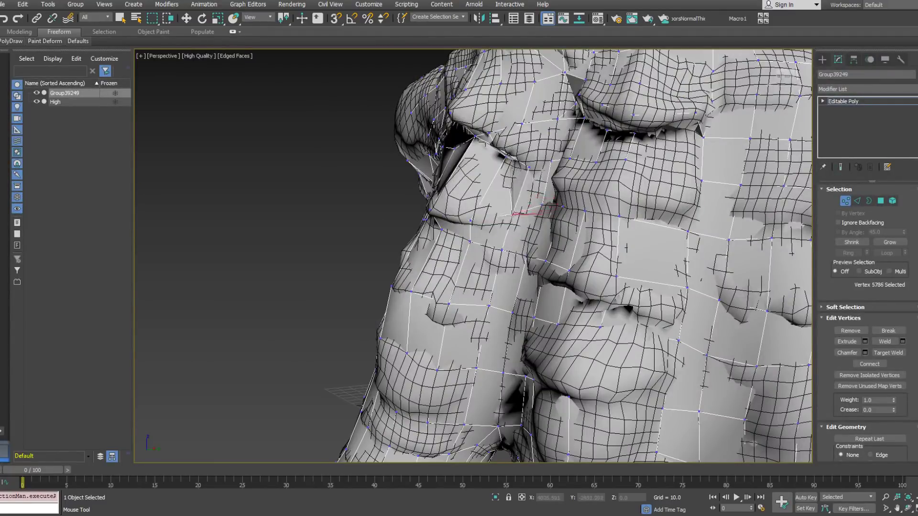
Adjust the vertices in the deep crease between the side fold and the middle folds.
mouse_move(425, 206)
alt+middle_down()
mouse_move(392, 201)
mouse_move(424, 225)
mouse_move(504, 243)
mouse_move(541, 270)
alt+middle_up()
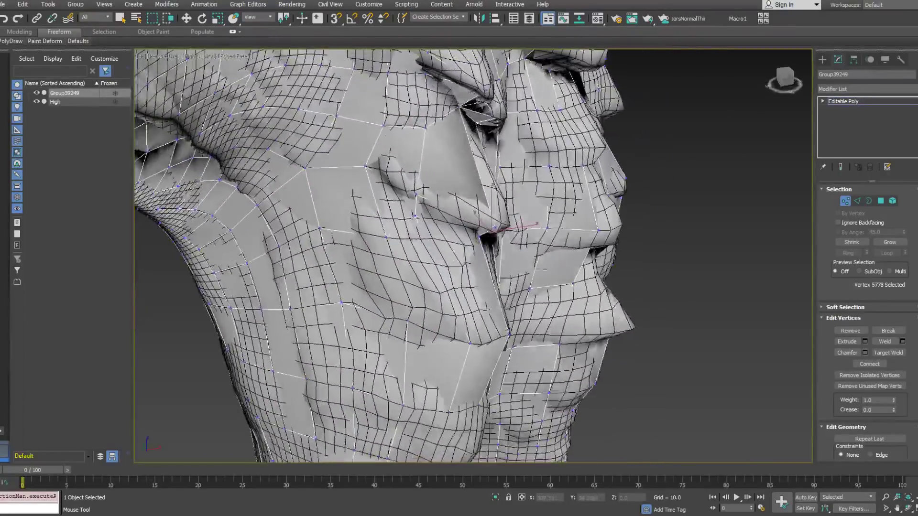
alt+middle_drag(461, 197, 383, 218)
alt+middle_drag(449, 209, 415, 200)
scroll(428, 217, down, 3)
click(408, 201)
alt+middle_drag(408, 201, 397, 225)
Reposition the vertices at the inner edge and on the surface of the side fold with the Move tool.
drag(429, 199, 433, 198)
mouse_move(439, 199)
alt+middle_down()
mouse_move(421, 172)
mouse_move(455, 199)
alt+middle_up()
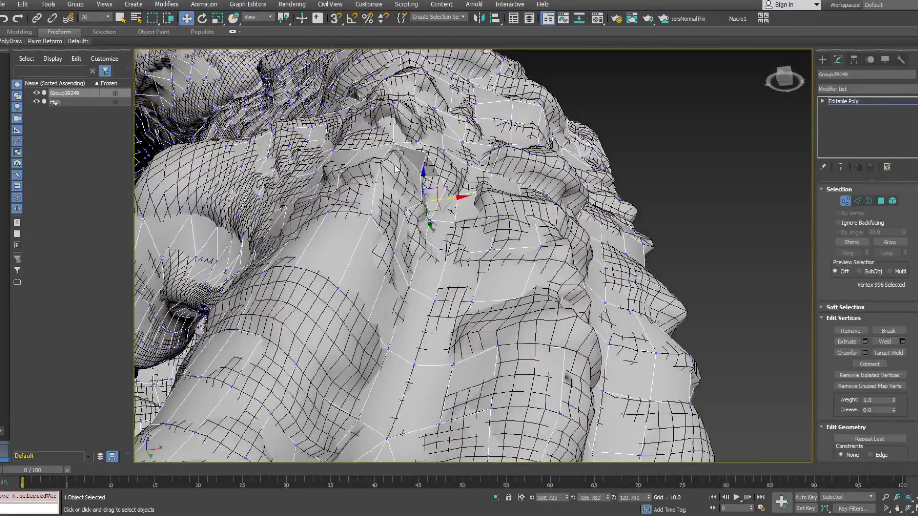
click(381, 159)
alt+middle_drag(381, 159, 389, 135)
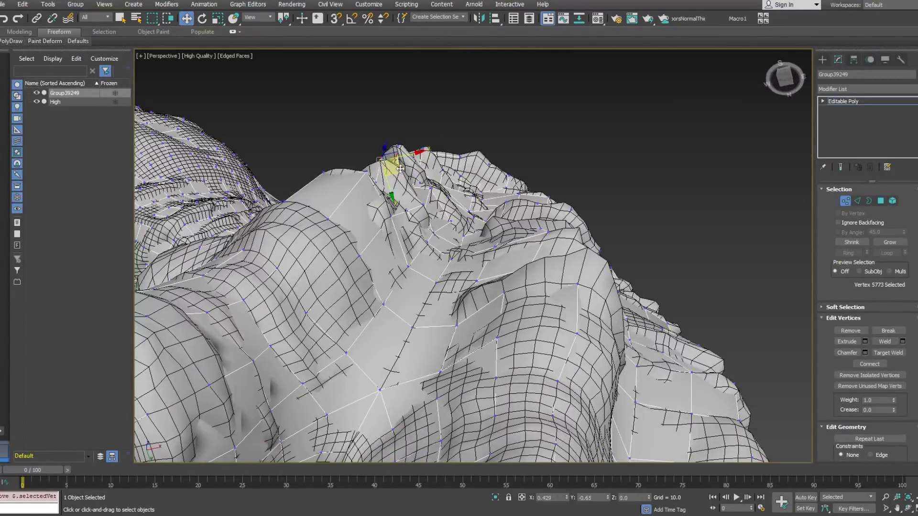
alt+middle_drag(403, 167, 485, 240)
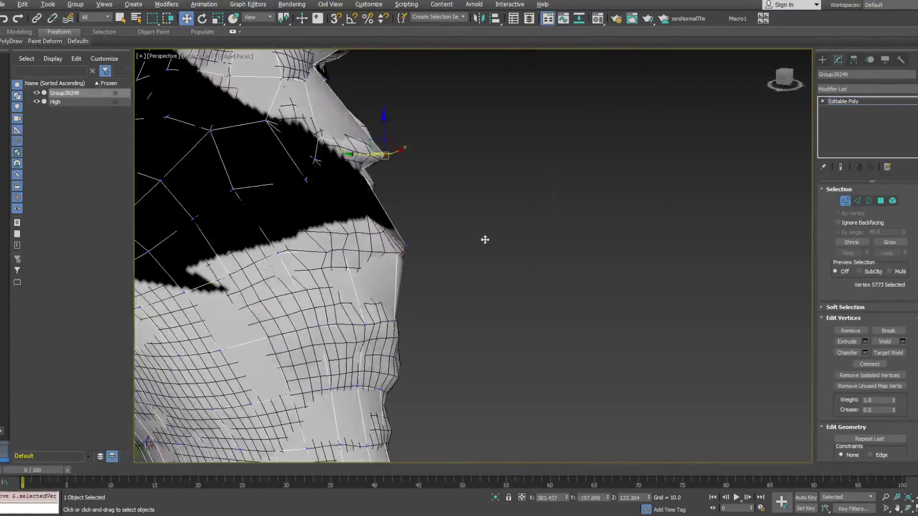
alt+middle_drag(371, 143, 270, 139)
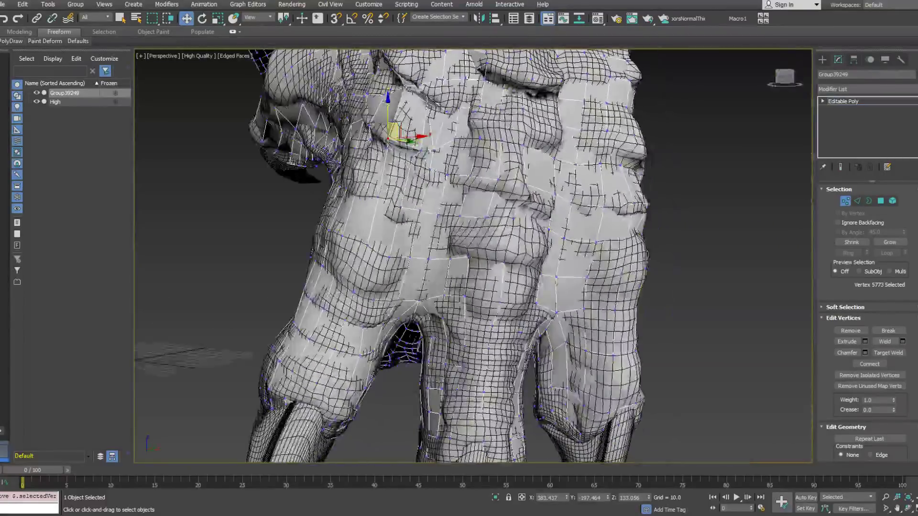
Extend the mesh across the crease above the side finger's lower knuckle with the Extend tool.
mouse_move(2, 44)
click(85, 84)
alt+middle_drag(258, 184, 402, 260)
click(404, 206)
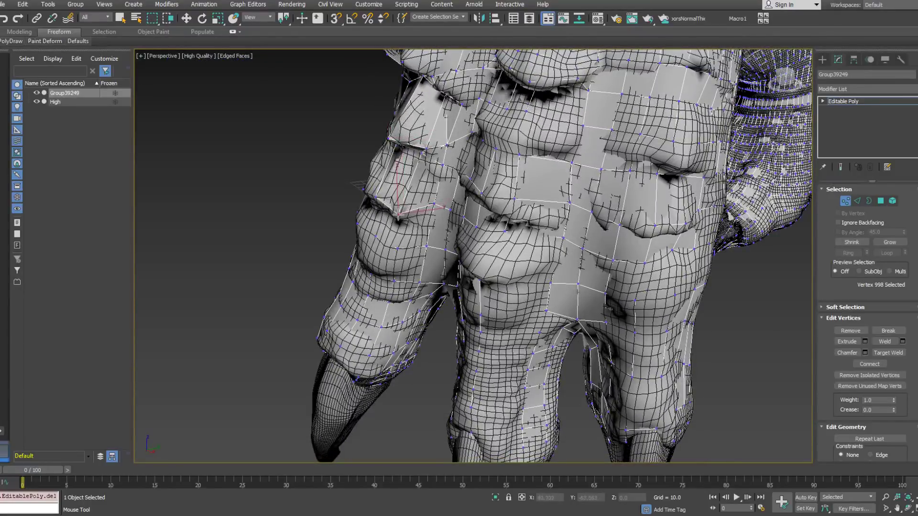
alt+middle_drag(398, 216, 437, 213)
click(443, 206)
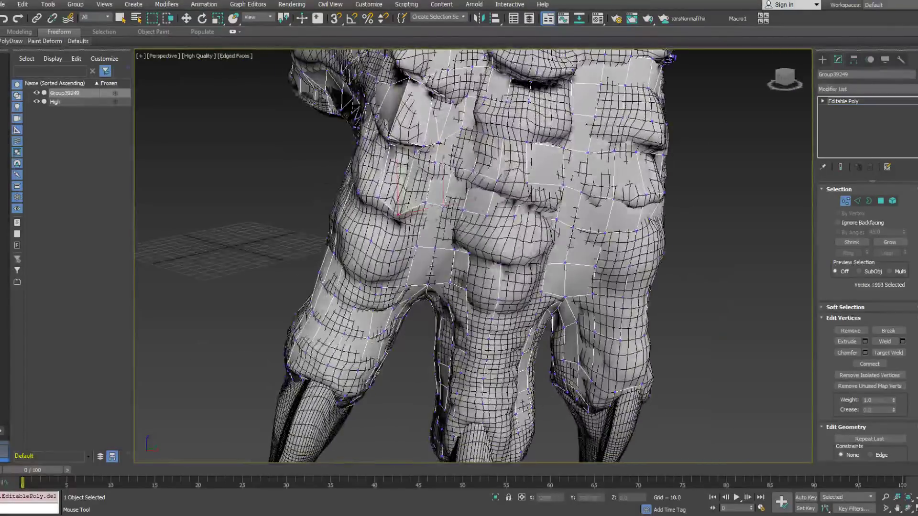
click(414, 214)
mouse_move(353, 195)
alt+middle_down()
mouse_move(377, 199)
mouse_move(350, 191)
alt+middle_up()
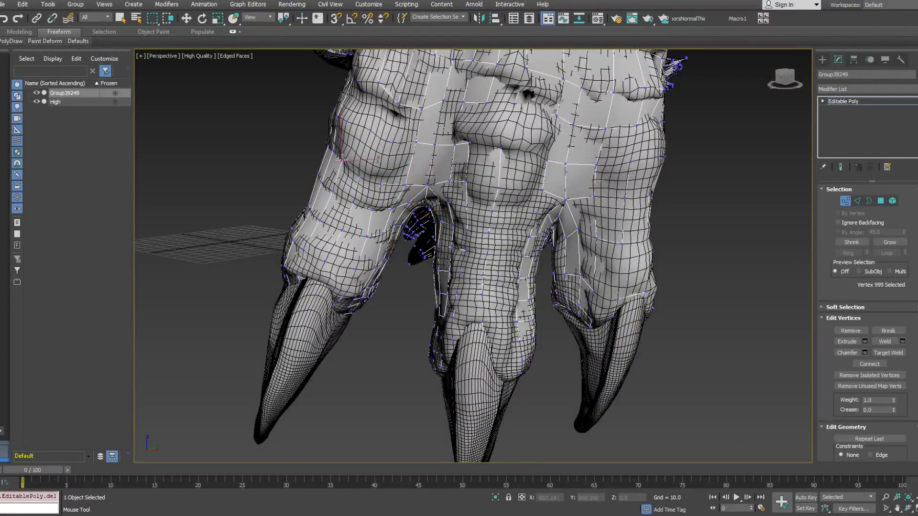
alt+middle_drag(340, 158, 435, 219)
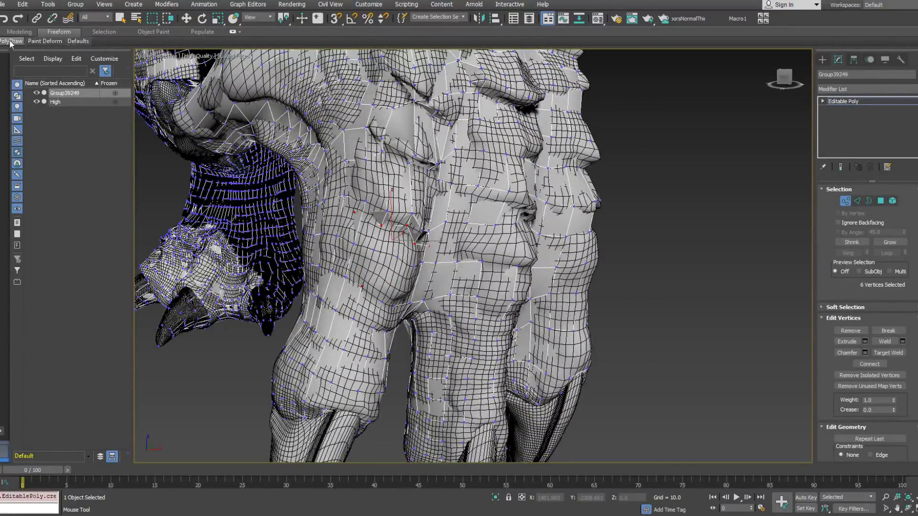
Refine the vertices in the side finger's crease with the Optimize tool.
mouse_move(10, 41)
click(97, 105)
alt+middle_drag(370, 205, 479, 298)
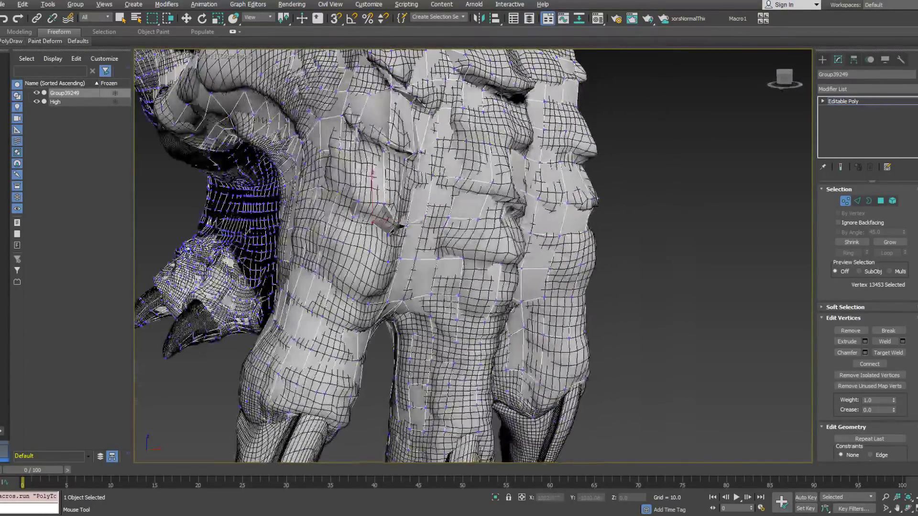
alt+middle_drag(187, 249, 292, 193)
alt+middle_drag(533, 340, 555, 358)
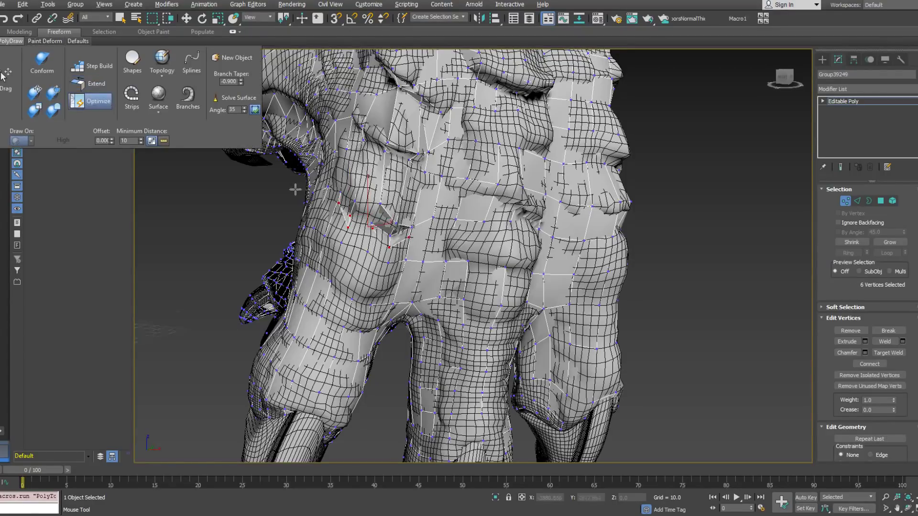
alt+middle_drag(297, 188, 311, 197)
alt+middle_drag(348, 245, 367, 261)
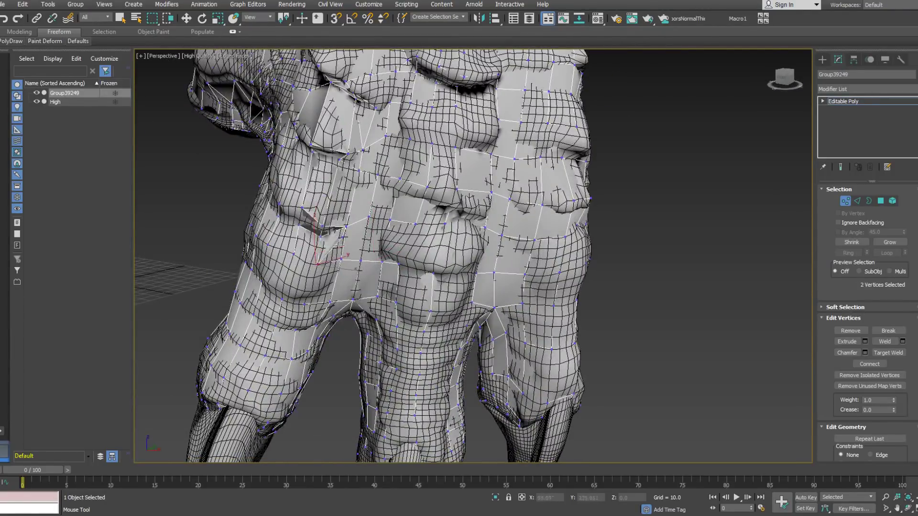
Adjust a vertex below the side finger's crease with Move and extend polygons over the lower knuckle.
alt+middle_drag(339, 259, 349, 186)
key(w)
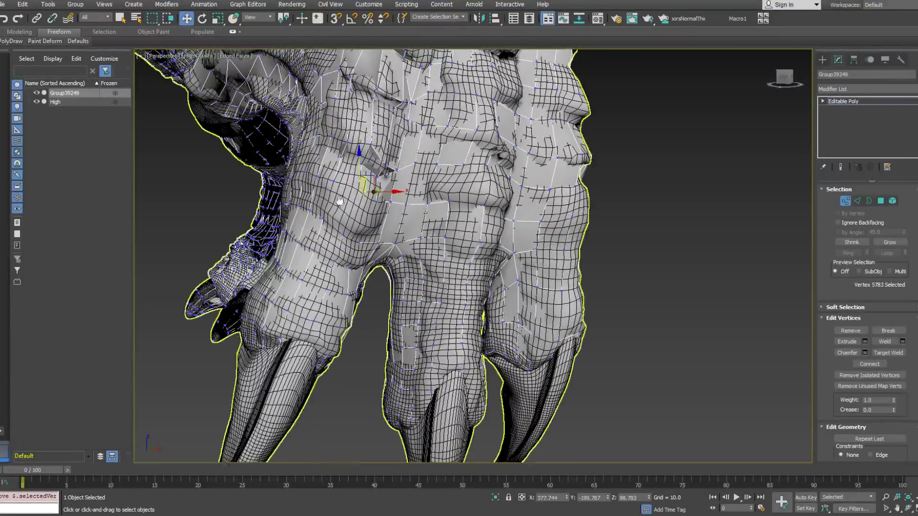
scroll(338, 188, up, 2)
mouse_move(18, 45)
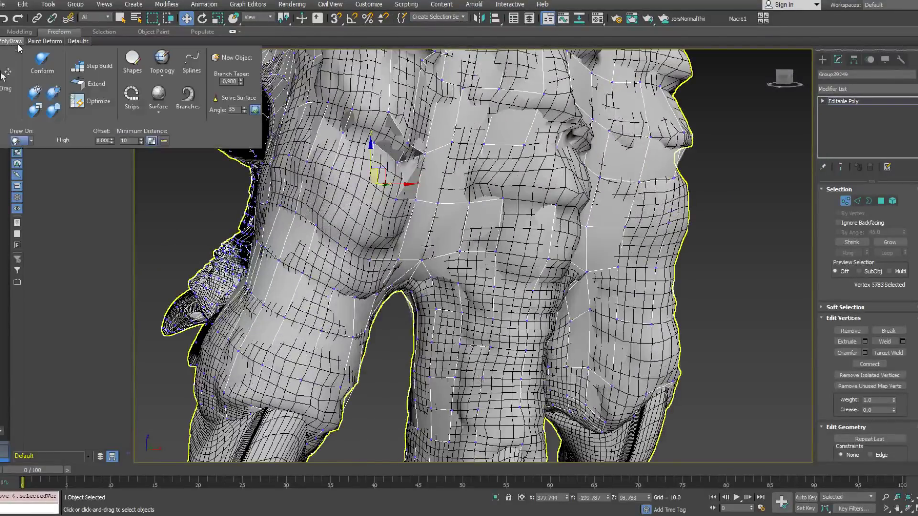
click(78, 89)
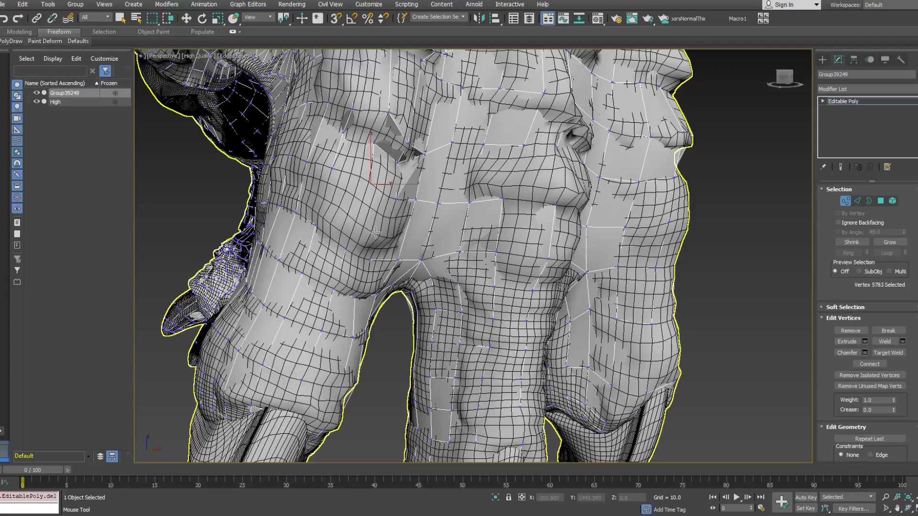
alt+middle_drag(383, 238, 369, 250)
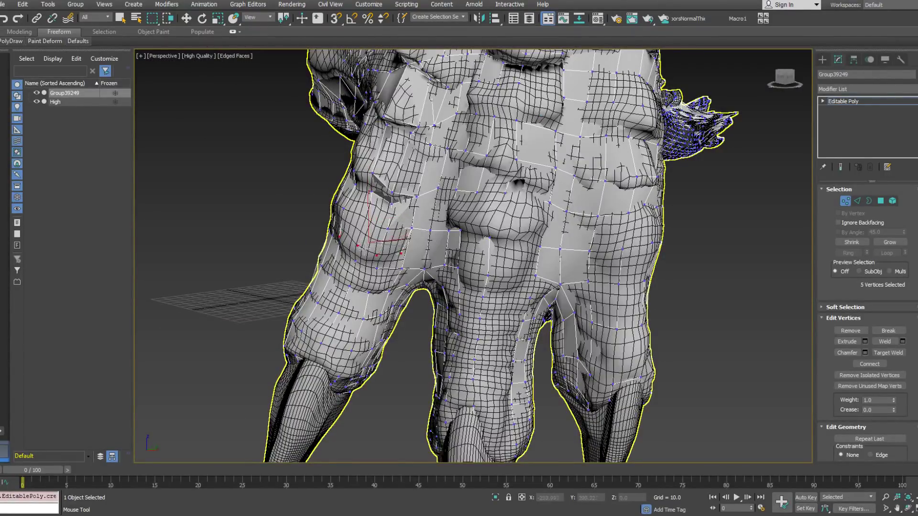
Optimize the newly extended vertices on the outer side of the side finger's lower knuckle.
alt+middle_drag(370, 249, 325, 231)
key(F3)
key(F3)
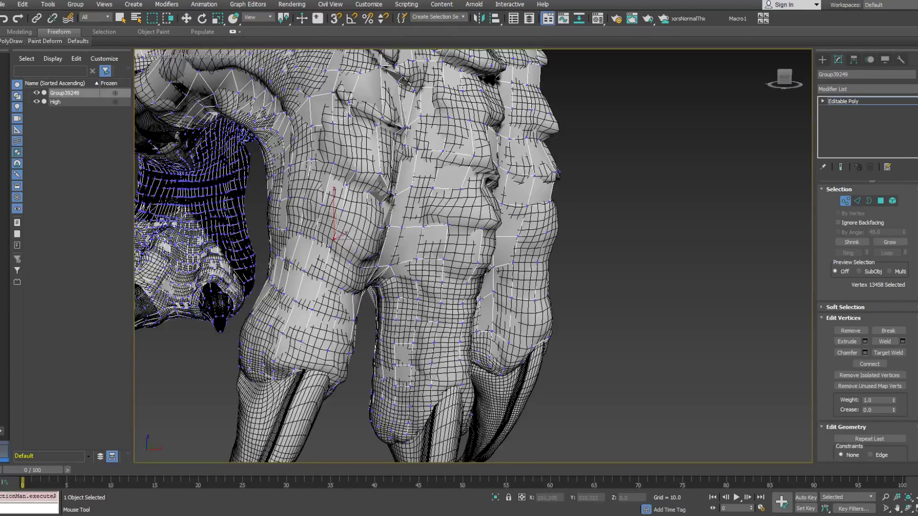
click(9, 41)
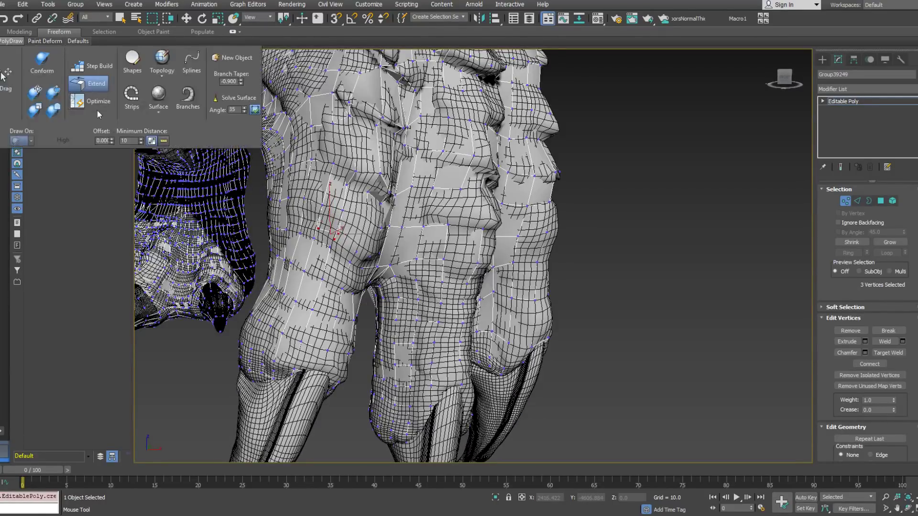
click(330, 245)
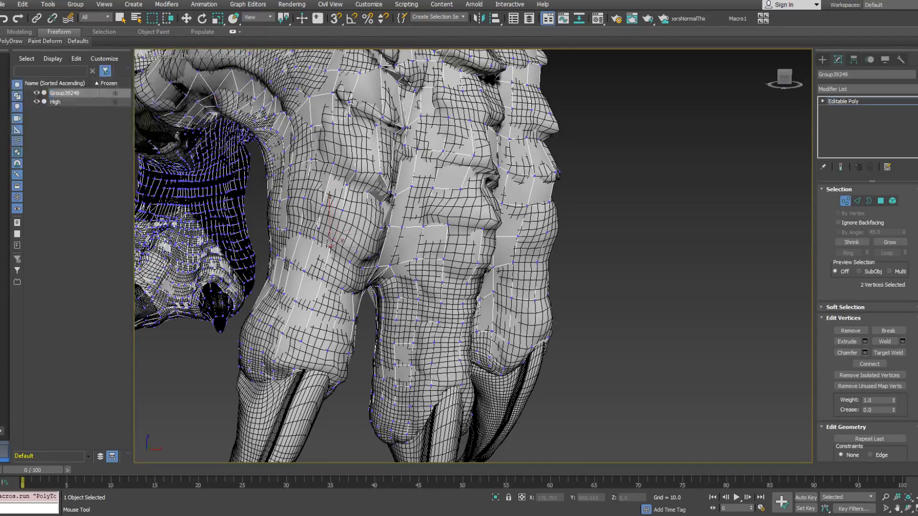
alt+middle_drag(314, 236, 334, 236)
Extend the mesh along the lower edge of the side finger's knuckle and optimize its vertices.
click(10, 40)
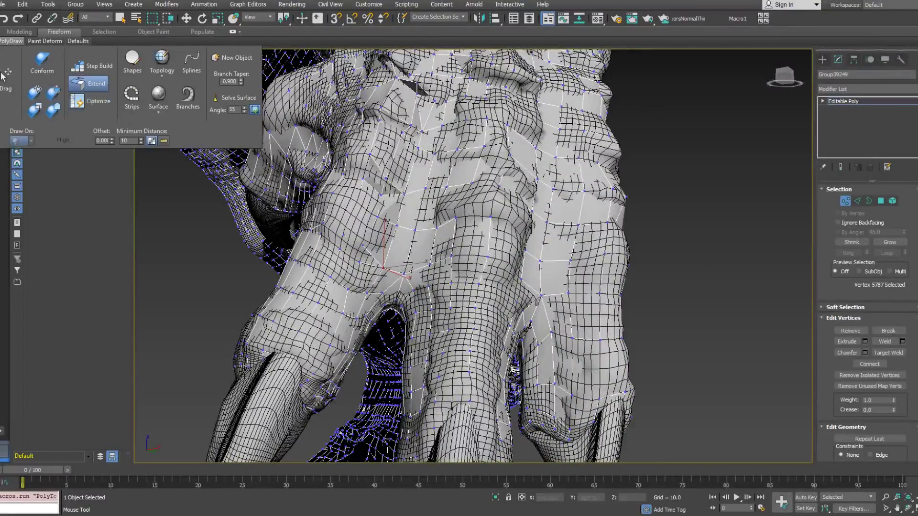
shift+click(338, 237)
mouse_move(8, 43)
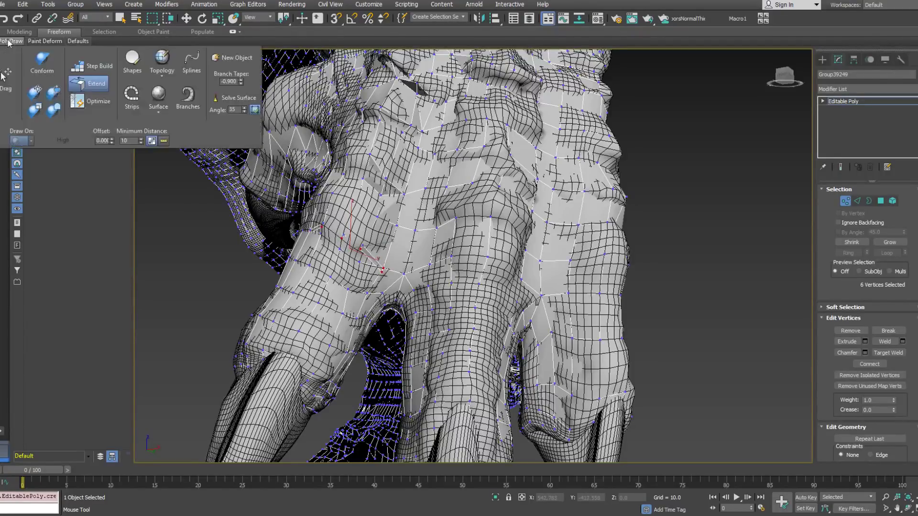
click(96, 106)
alt+middle_drag(335, 248, 392, 230)
click(306, 232)
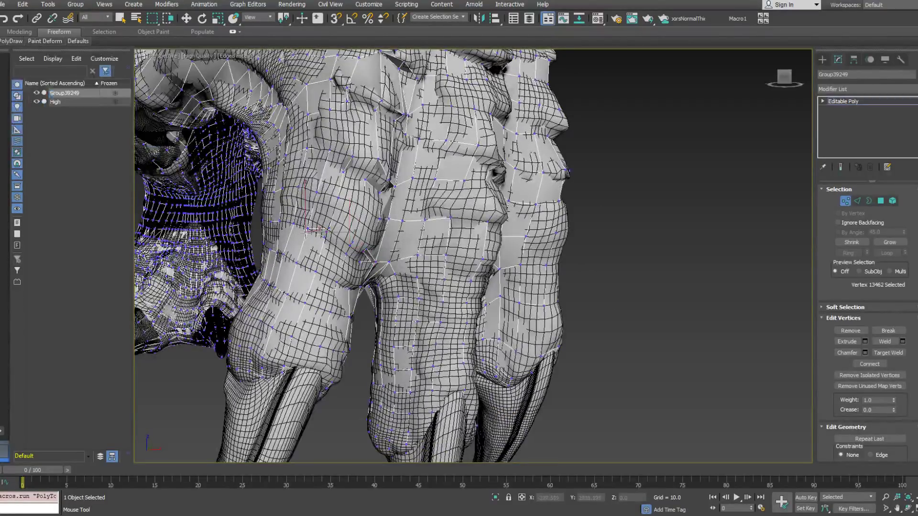
alt+middle_drag(308, 228, 258, 330)
click(369, 268)
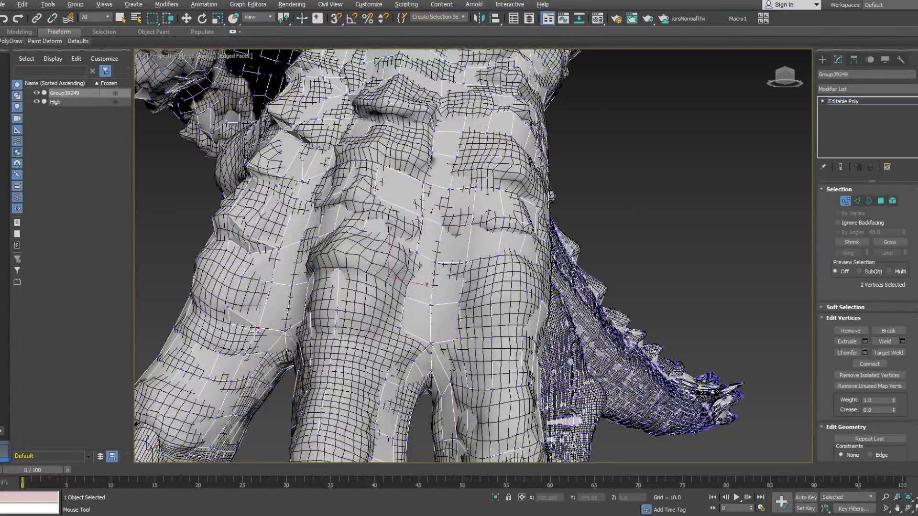
Examine the side finger's mesh and the neighbouring fingers from several angles and distances.
alt+middle_drag(282, 311, 301, 290)
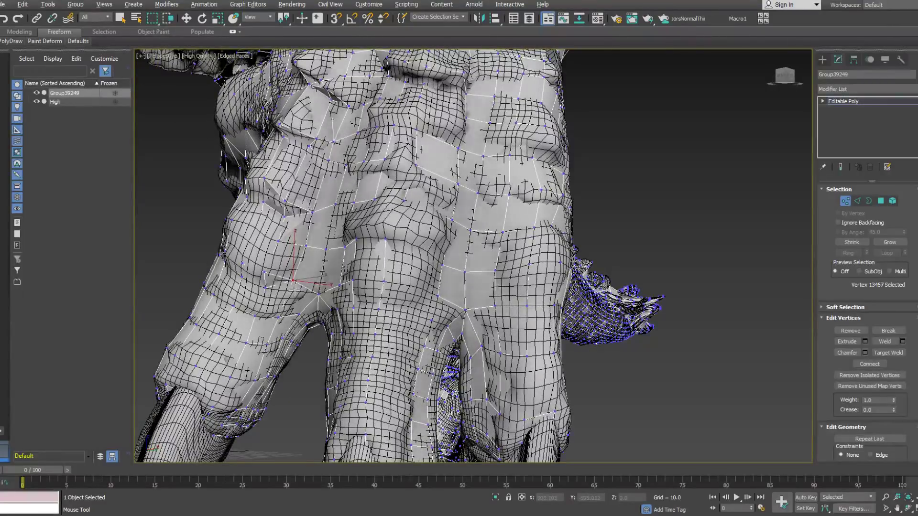
alt+middle_drag(335, 284, 316, 229)
scroll(330, 249, down, 5)
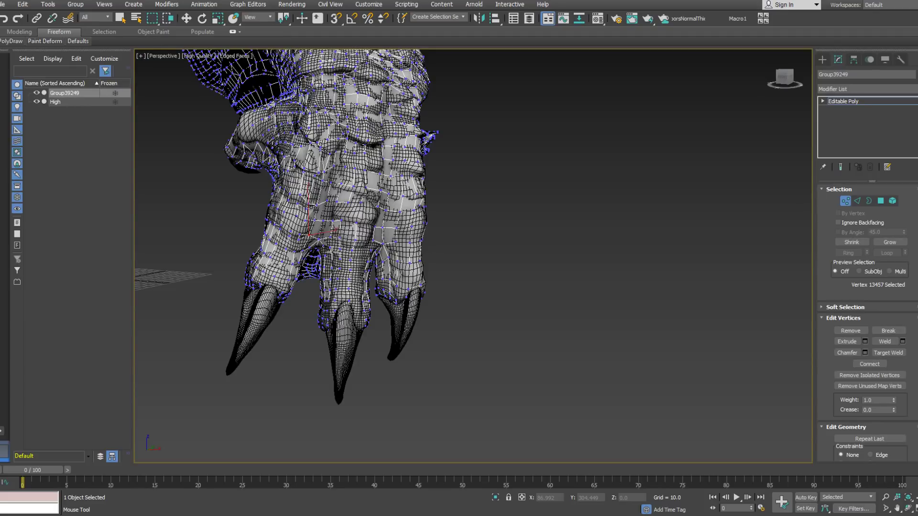
alt+middle_drag(302, 271, 550, 263)
scroll(334, 272, up, 2)
scroll(354, 278, down, 3)
alt+middle_drag(353, 279, 406, 272)
middle_drag(312, 218, 238, 150)
scroll(363, 265, up, 4)
alt+middle_drag(247, 180, 177, 184)
alt+middle_drag(502, 289, 462, 290)
alt+middle_drag(294, 230, 301, 232)
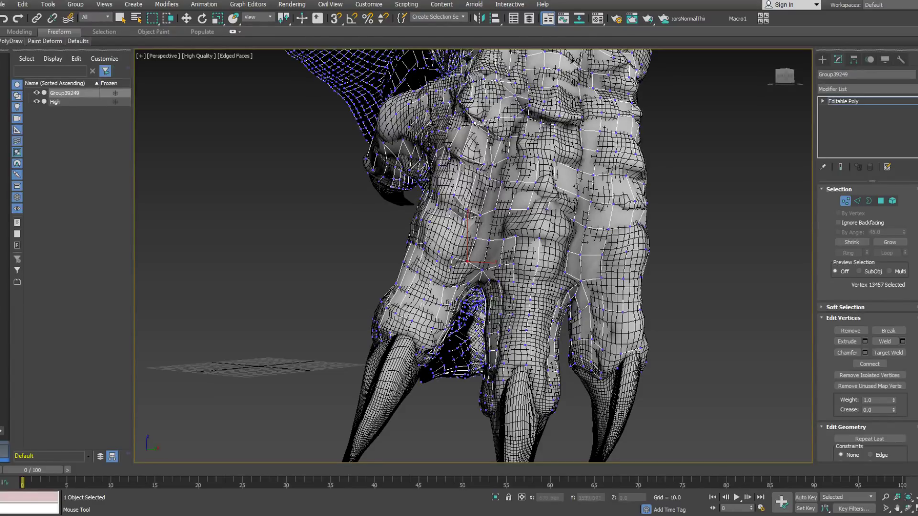
alt+middle_drag(529, 251, 502, 242)
scroll(502, 242, up, 2)
alt+middle_drag(382, 220, 374, 260)
scroll(487, 242, down, 5)
scroll(489, 249, up, 4)
Refit the vertices on the outer surface of the side finger's lower knuckle to the sculpt.
click(464, 239)
scroll(374, 260, up, 3)
alt+middle_drag(414, 282, 392, 306)
alt+middle_drag(424, 335, 436, 247)
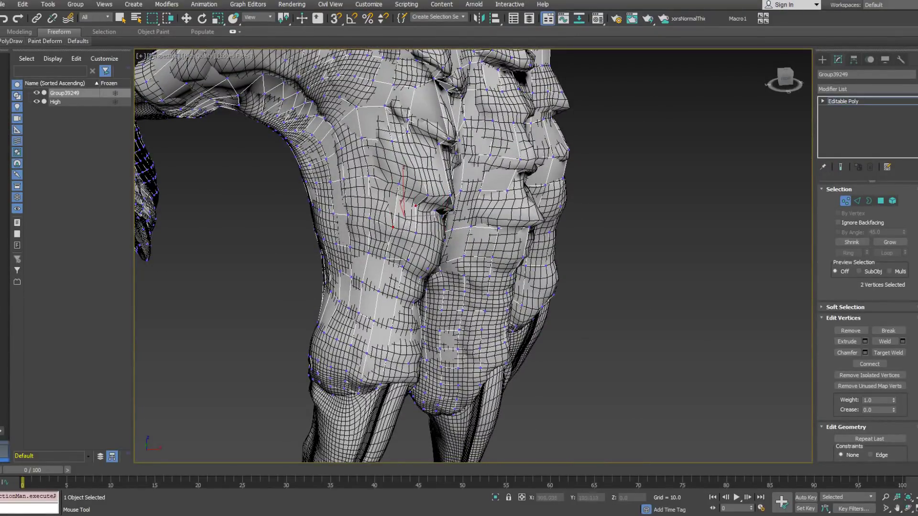
mouse_move(436, 246)
alt+middle_down()
mouse_move(320, 167)
mouse_move(320, 142)
mouse_move(473, 168)
mouse_move(437, 166)
mouse_move(449, 247)
alt+middle_up()
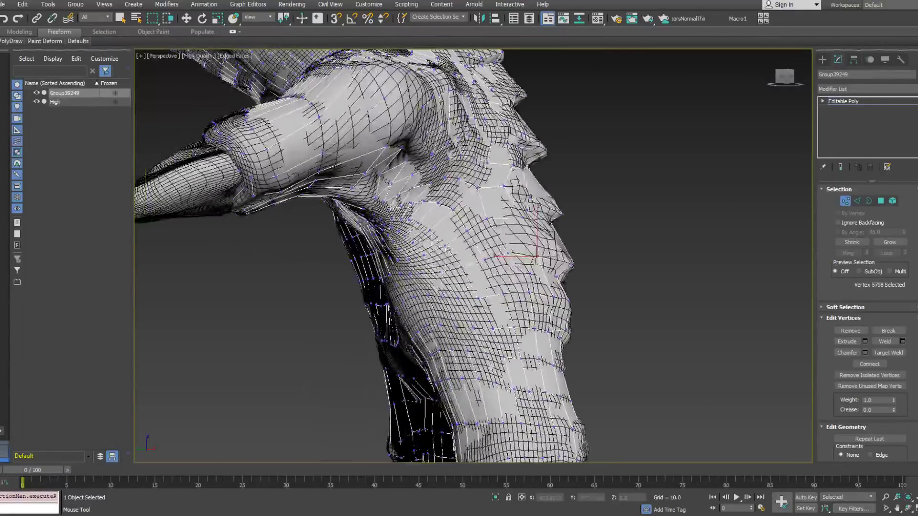
alt+middle_drag(400, 158, 578, 240)
scroll(392, 271, up, 5)
scroll(578, 239, down, 5)
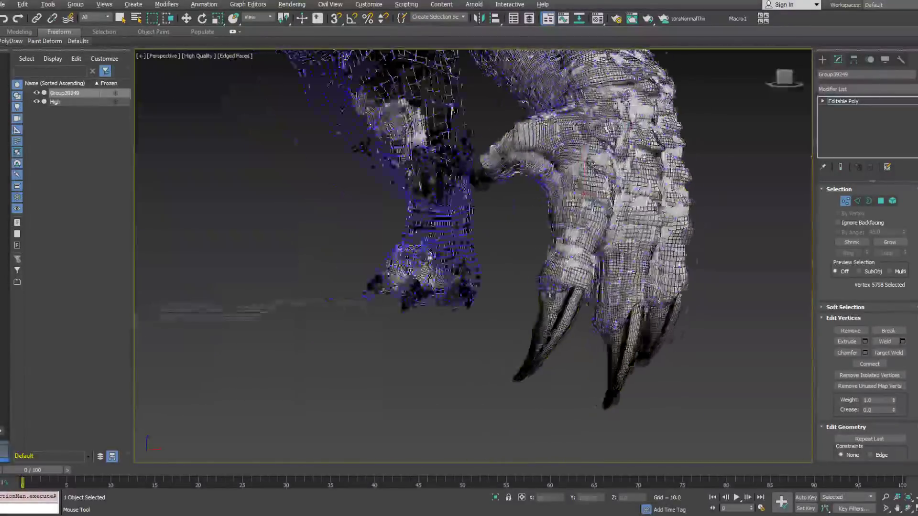
Select the edge loop around the side finger's tip at the claw base and split it.
alt+middle_drag(588, 291, 563, 307)
middle_drag(563, 306, 536, 280)
scroll(535, 278, up, 5)
click(857, 201)
click(508, 239)
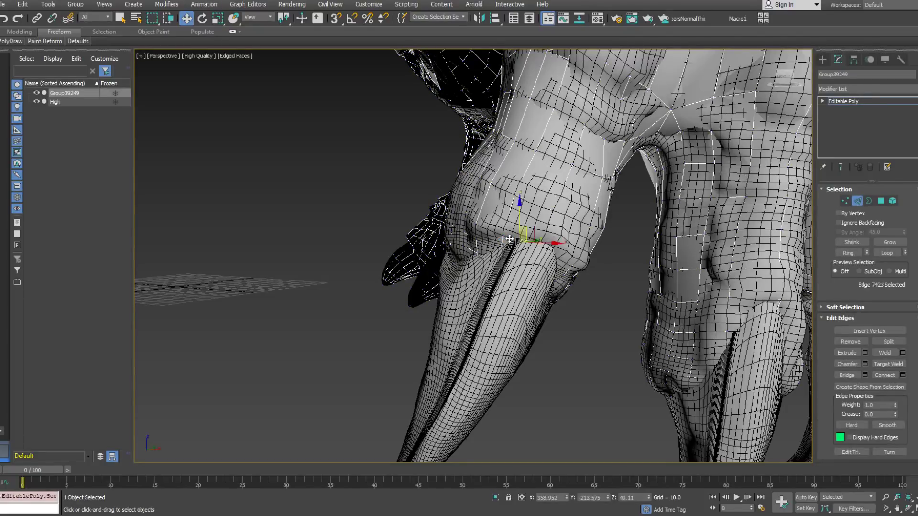
alt+middle_drag(508, 239, 473, 224)
right_click(502, 253)
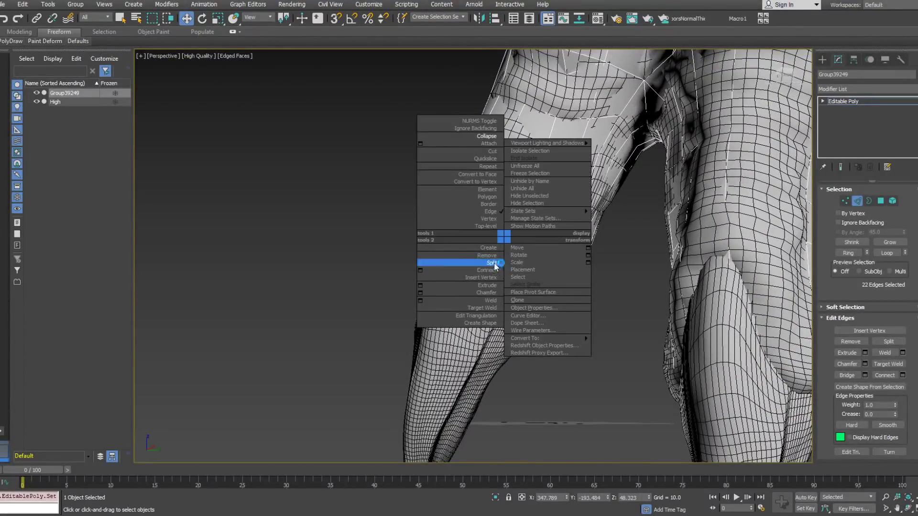
click(494, 263)
Delete the separated polygon element around the base of the side finger's claw.
click(892, 200)
click(525, 263)
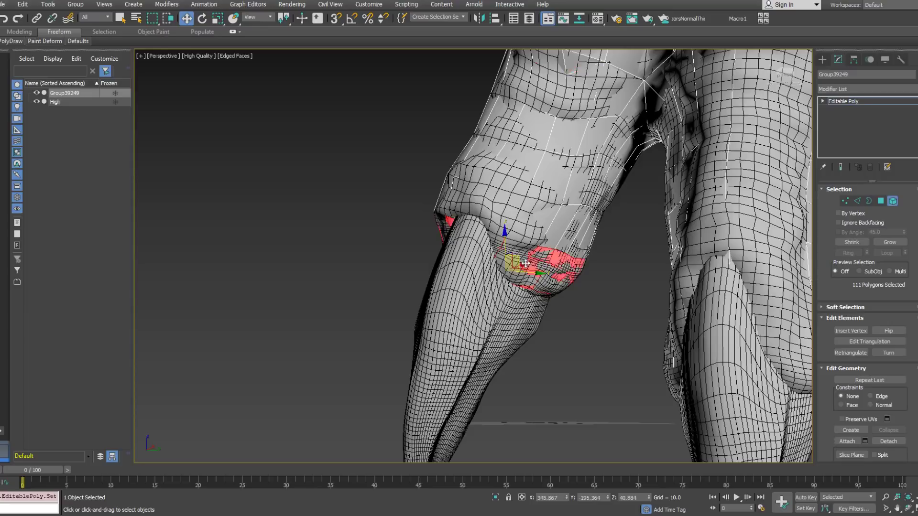
key(Delete)
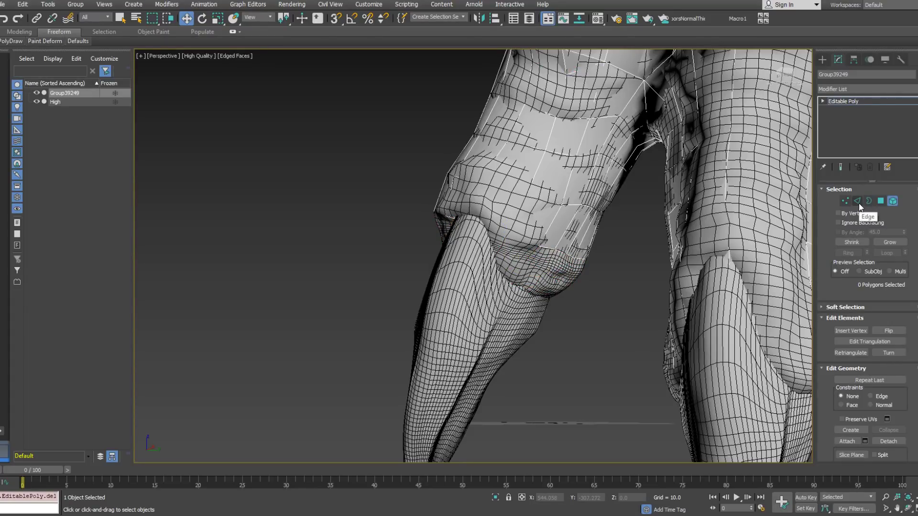
Extend the open border of the side finger's tip down over the front of the claw base with Extend.
click(11, 40)
click(88, 84)
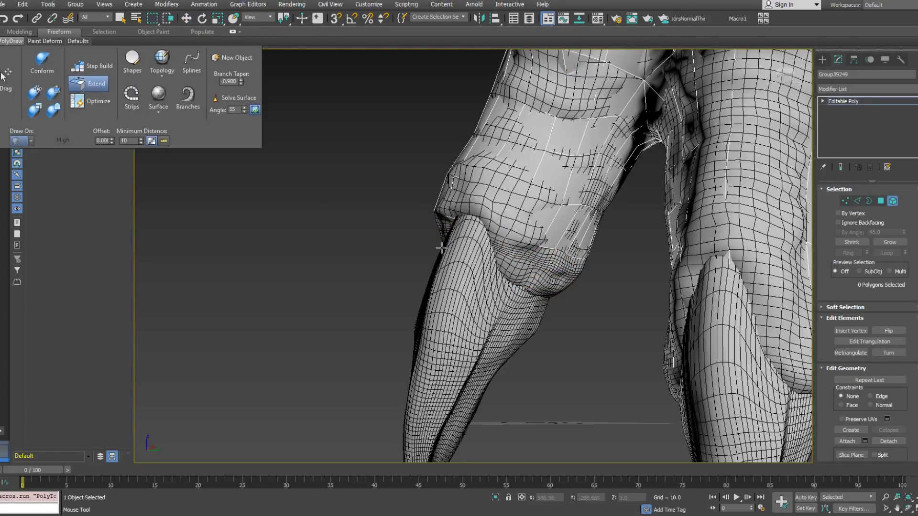
alt+middle_drag(477, 249, 457, 242)
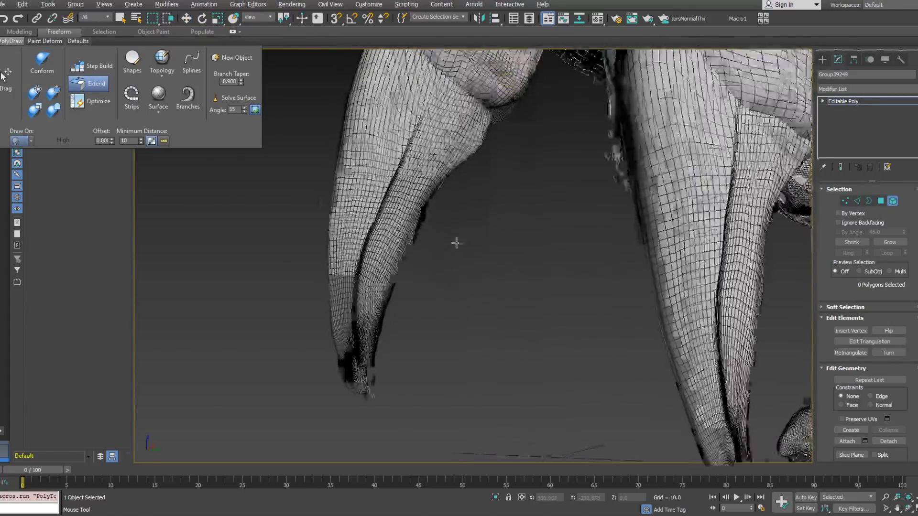
click(845, 201)
key(F3)
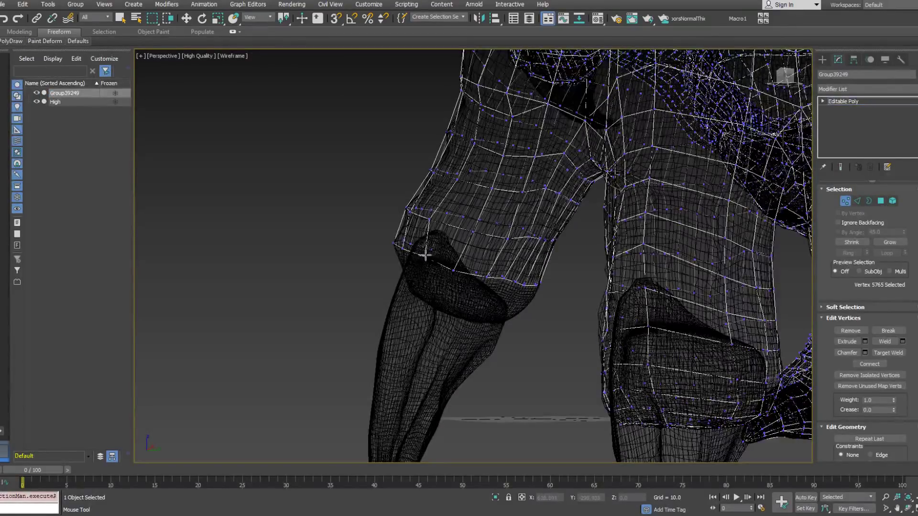
key(F3)
alt+middle_drag(422, 254, 516, 257)
alt+middle_drag(441, 258, 523, 313)
click(457, 269)
click(392, 243)
mouse_move(406, 268)
alt+middle_down()
mouse_move(492, 260)
mouse_move(416, 258)
alt+middle_up()
scroll(416, 258, down, 4)
alt+middle_drag(539, 288, 533, 248)
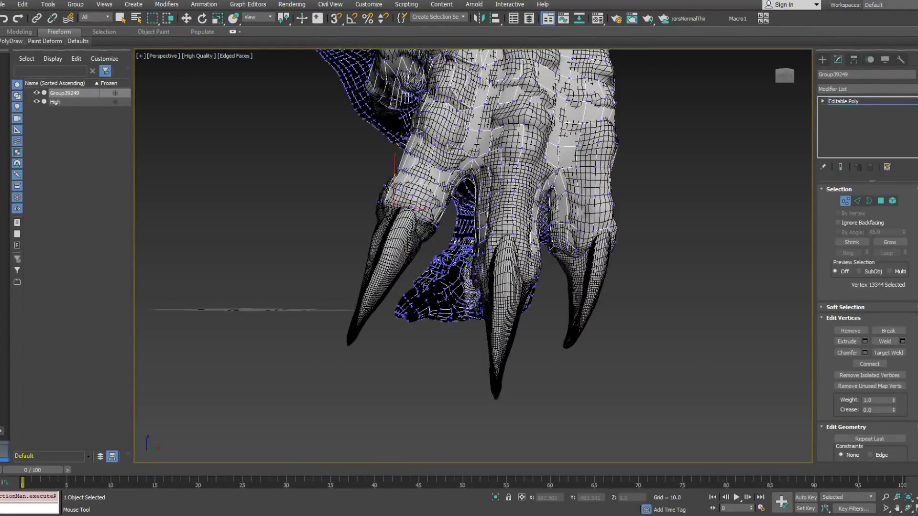
Extend polygons from the fingertip border around the outer side of the side finger's claw base.
alt+middle_drag(437, 260, 497, 259)
scroll(425, 227, up, 4)
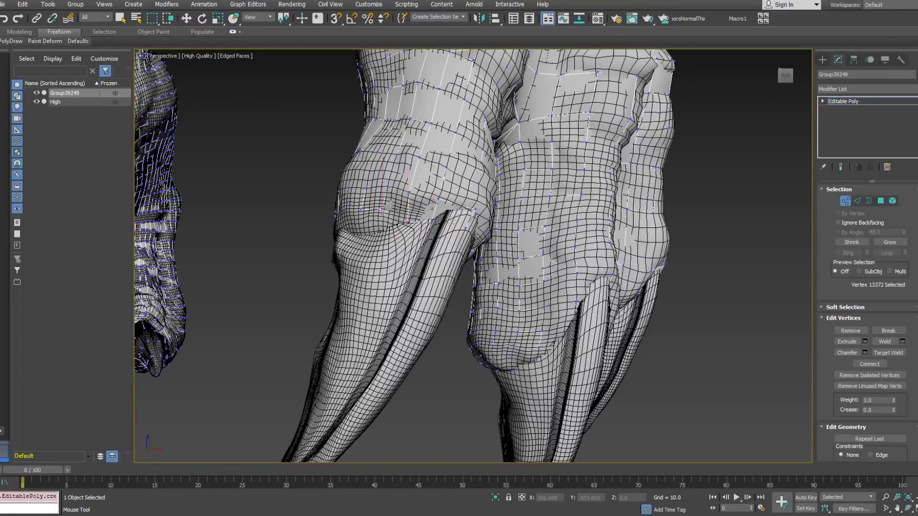
alt+middle_drag(383, 226, 421, 223)
click(358, 208)
click(358, 233)
alt+middle_drag(358, 233, 298, 268)
click(270, 267)
drag(306, 227, 303, 241)
drag(335, 226, 336, 242)
Move the fingertip's open border vertices along the front and outer side of the side finger's claw base onto the High sculpt.
alt+middle_drag(335, 241, 433, 205)
click(405, 225)
drag(385, 239, 399, 262)
click(385, 260)
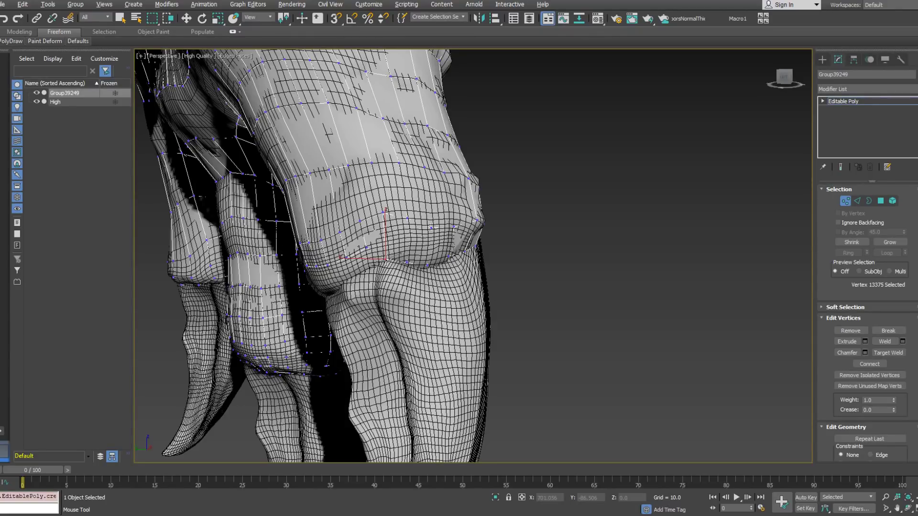
drag(374, 234, 378, 236)
alt+middle_drag(387, 261, 411, 240)
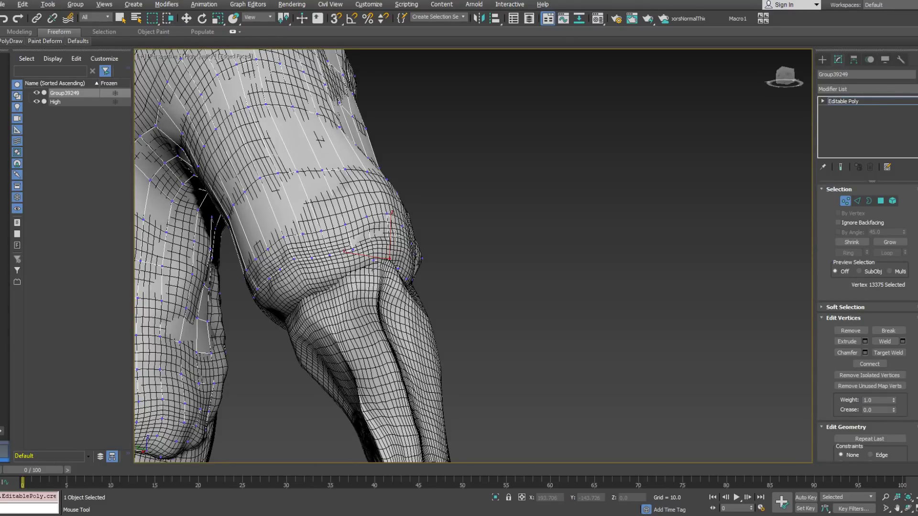
drag(353, 247, 341, 276)
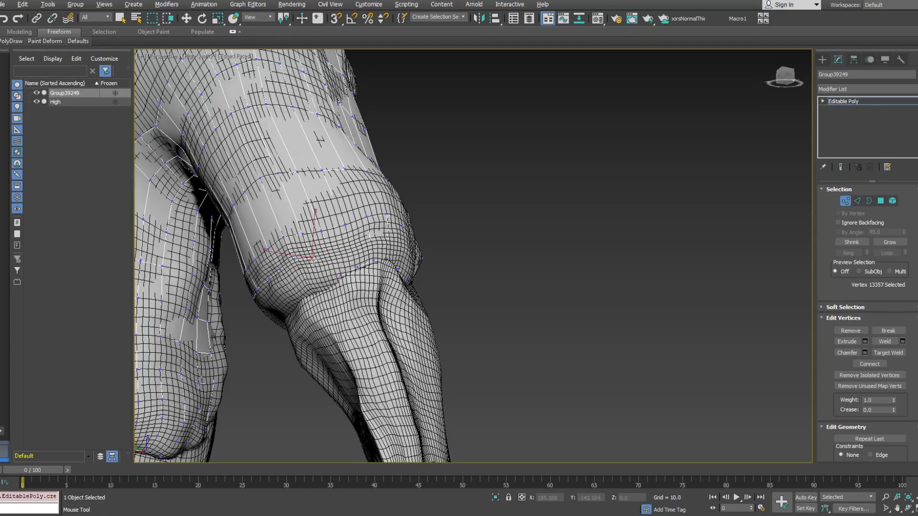
Fit the open border vertices on the back of the side finger's claw base to the sculpted crease.
alt+middle_drag(324, 288, 337, 259)
drag(303, 252, 311, 288)
drag(283, 258, 295, 289)
ctrl+click(241, 264)
ctrl+click(273, 294)
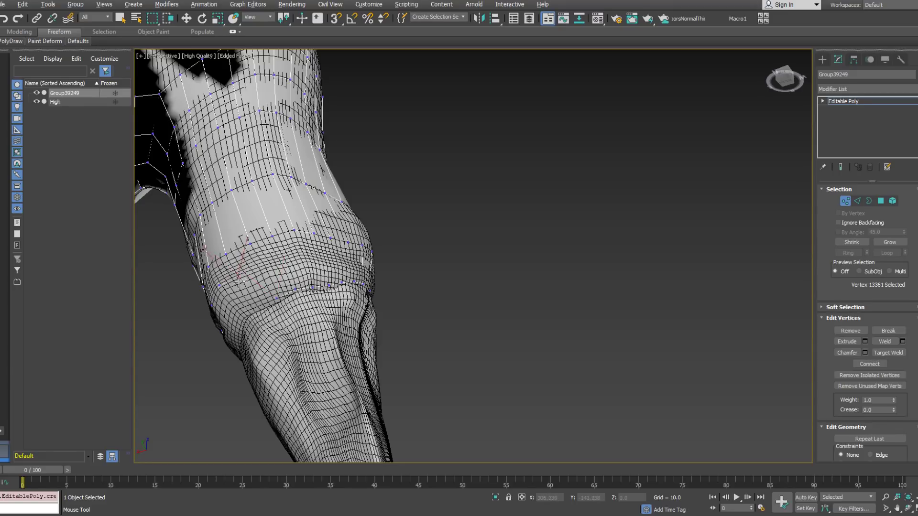
Fit the remaining open border vertices along the underside of the side finger to the edge of its claw.
alt+middle_drag(242, 321, 318, 200)
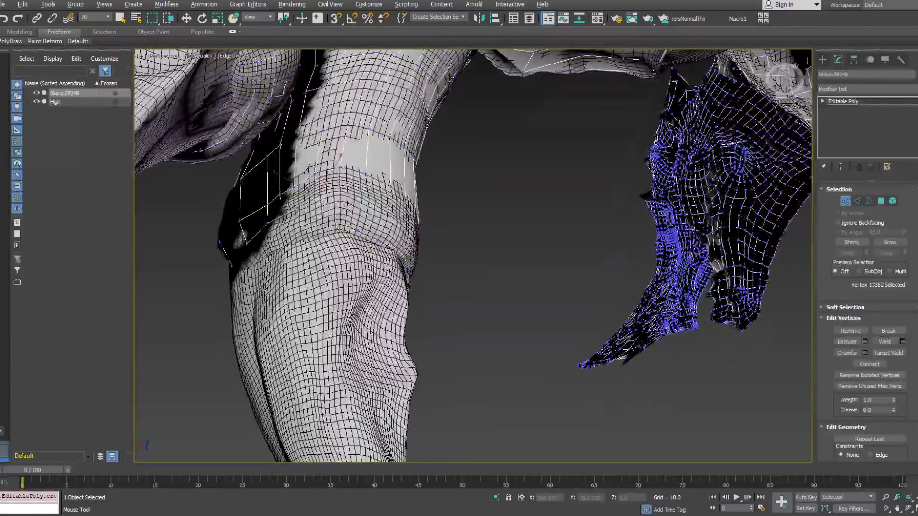
click(322, 232)
drag(337, 228, 341, 227)
click(297, 209)
click(302, 236)
alt+middle_drag(302, 235, 312, 202)
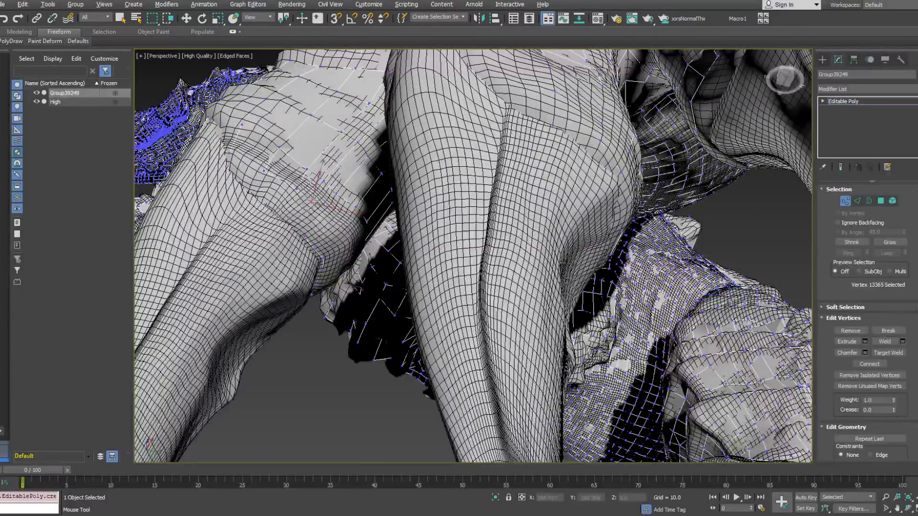
ctrl+click(265, 171)
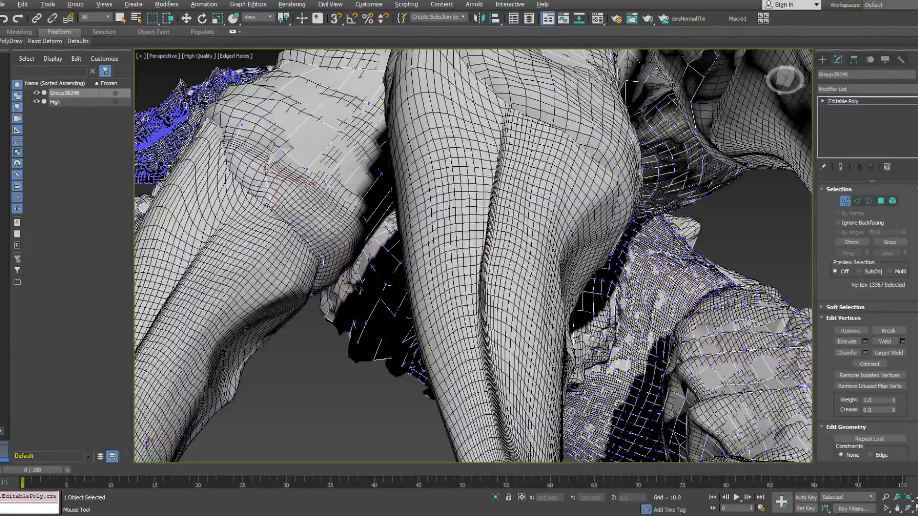
scroll(229, 158, down, 5)
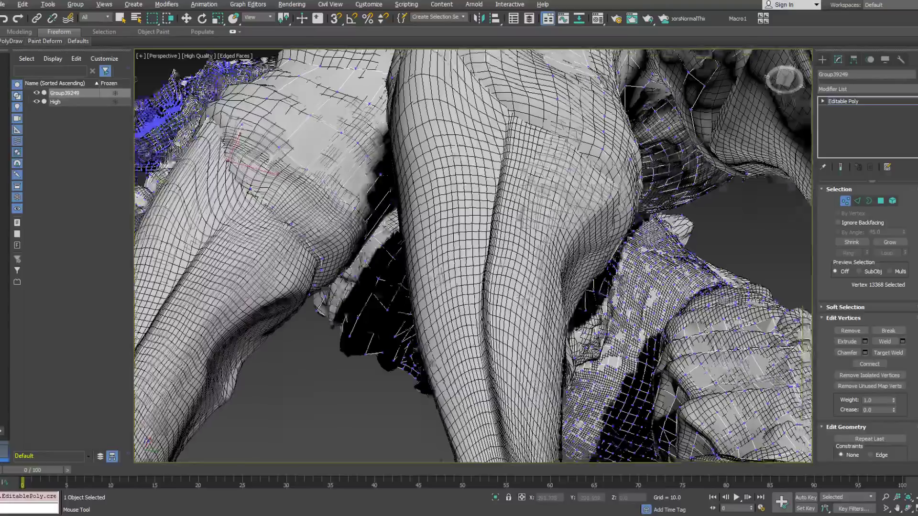
mouse_move(306, 206)
alt+middle_down()
mouse_move(270, 192)
mouse_move(300, 193)
alt+middle_up()
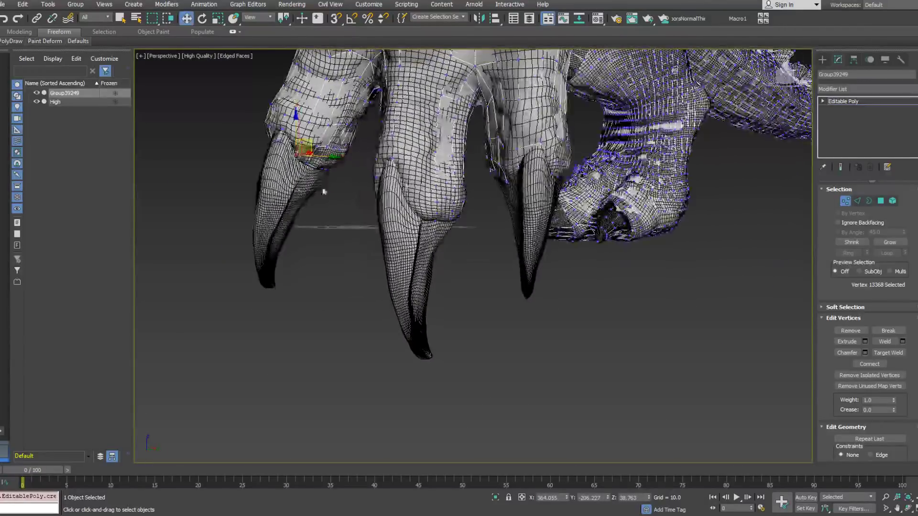
Extrude the side finger's open border down past the claw as a long tube and align its end with the claw's direction.
click(868, 201)
alt+middle_drag(306, 162, 355, 171)
shift+drag(317, 143, 261, 282)
alt+middle_drag(260, 282, 338, 303)
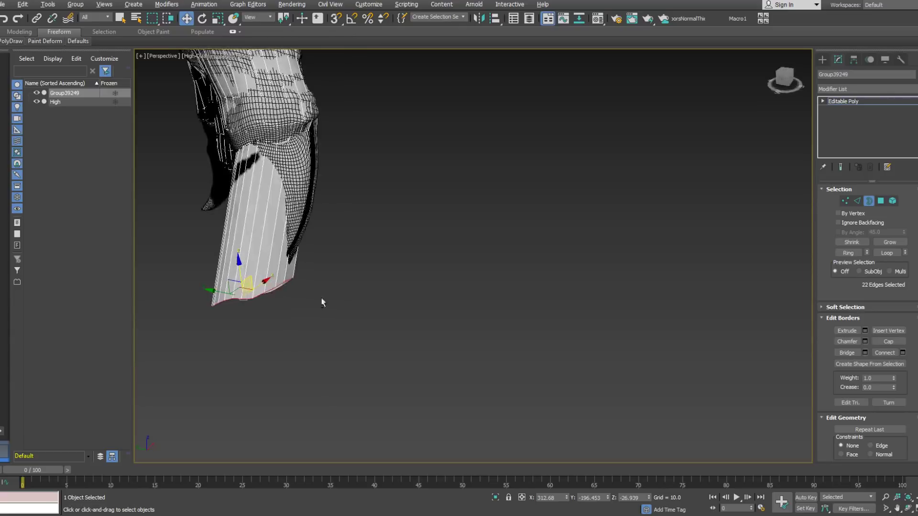
drag(237, 290, 256, 297)
alt+middle_drag(256, 297, 182, 264)
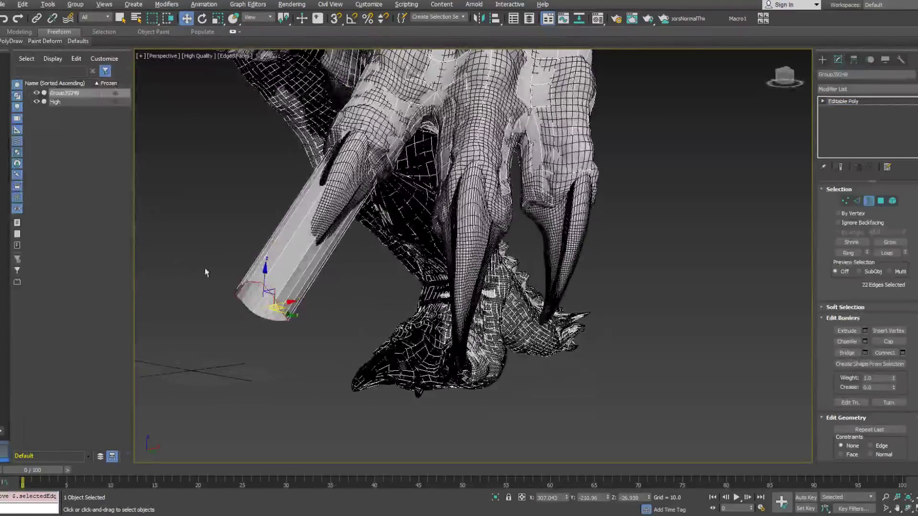
alt+middle_drag(278, 290, 291, 337)
drag(280, 302, 294, 307)
alt+middle_drag(295, 306, 290, 279)
right_click(290, 279)
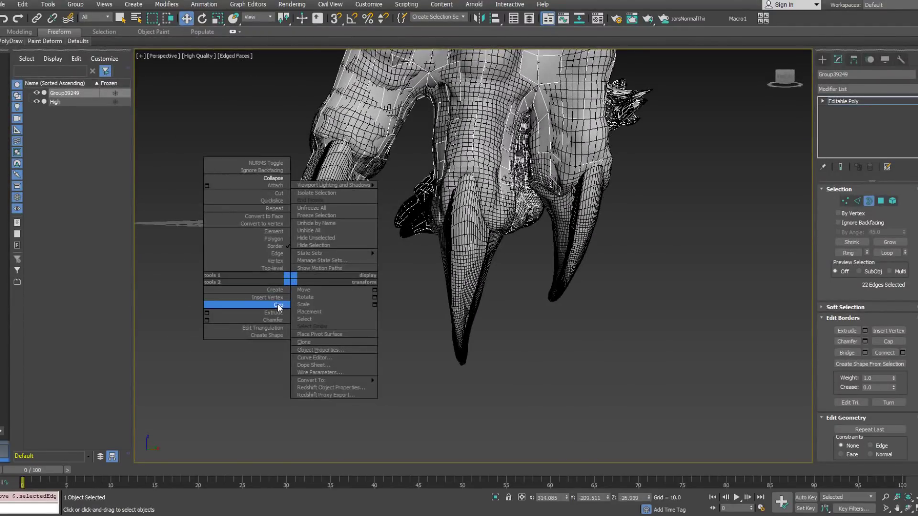
click(178, 193)
Connect the claw tube's lengthwise edges with five evenly spaced edge loops.
alt+middle_drag(178, 193, 369, 254)
click(858, 200)
right_click(369, 260)
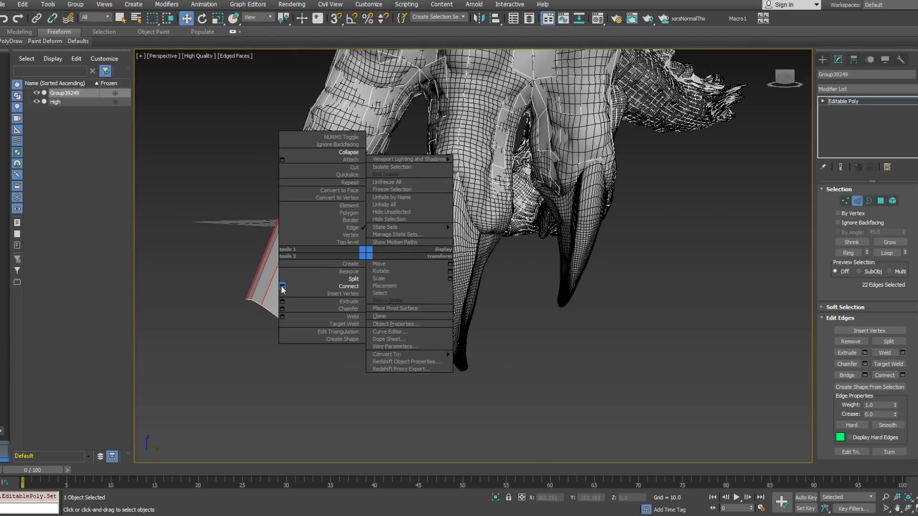
click(363, 251)
click(482, 260)
click(482, 260)
click(482, 260)
click(482, 260)
click(479, 304)
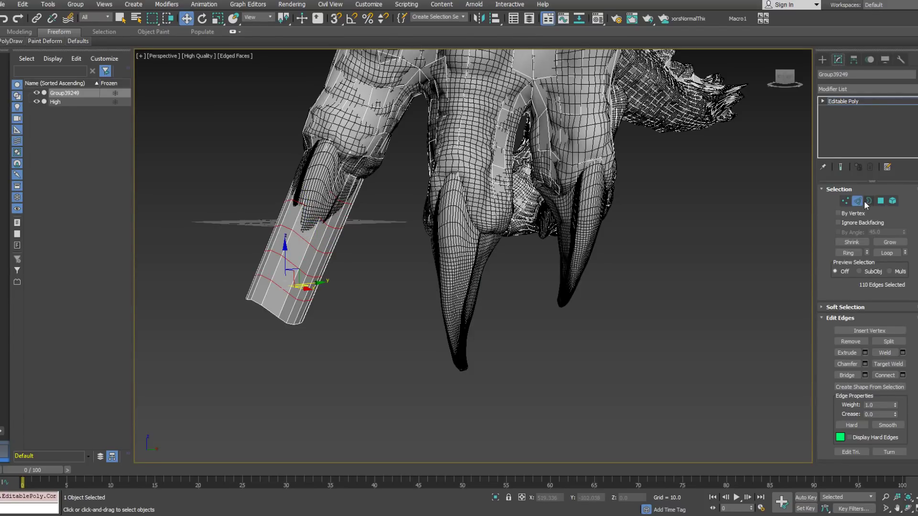
Select the border at the claw tube's open end and collapse it to a single point.
double_click(269, 312)
right_click(267, 311)
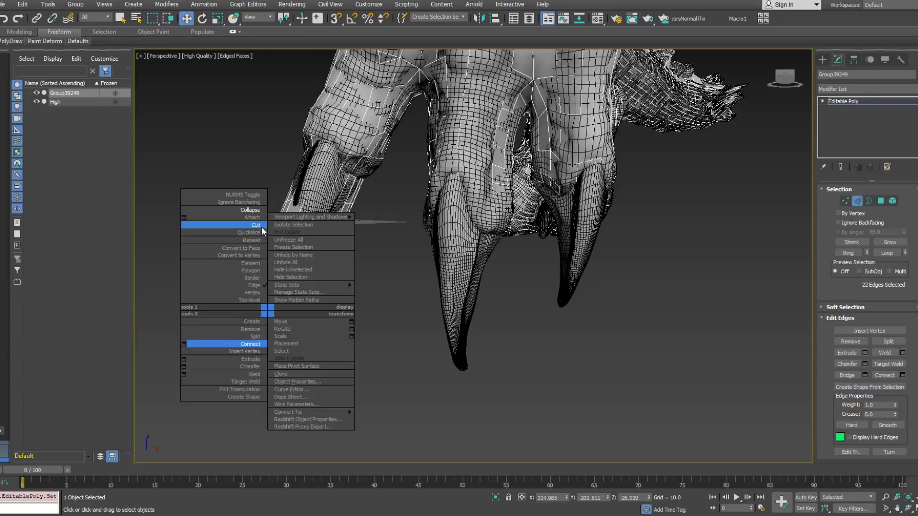
click(256, 212)
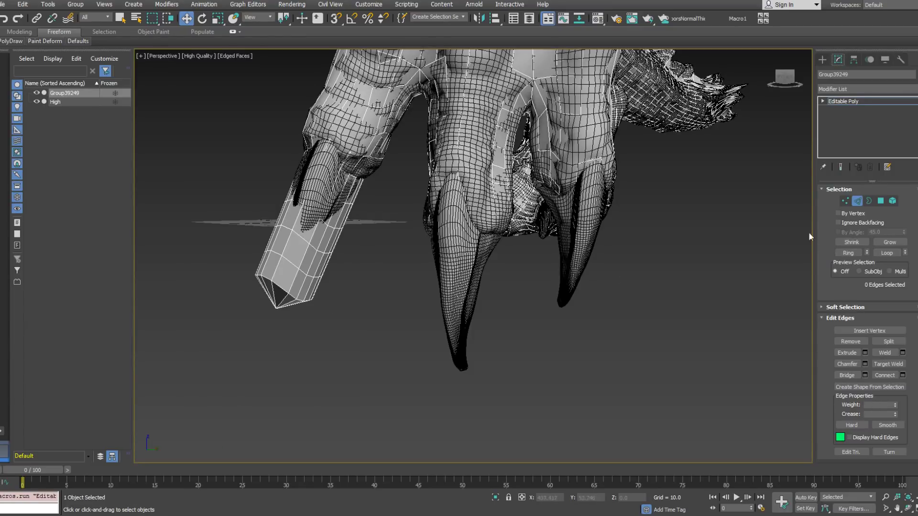
Move the collapsed end vertex of the claw tube onto the tip of the High claw with Extend.
click(846, 201)
alt+middle_drag(294, 278, 383, 204)
scroll(306, 271, up, 3)
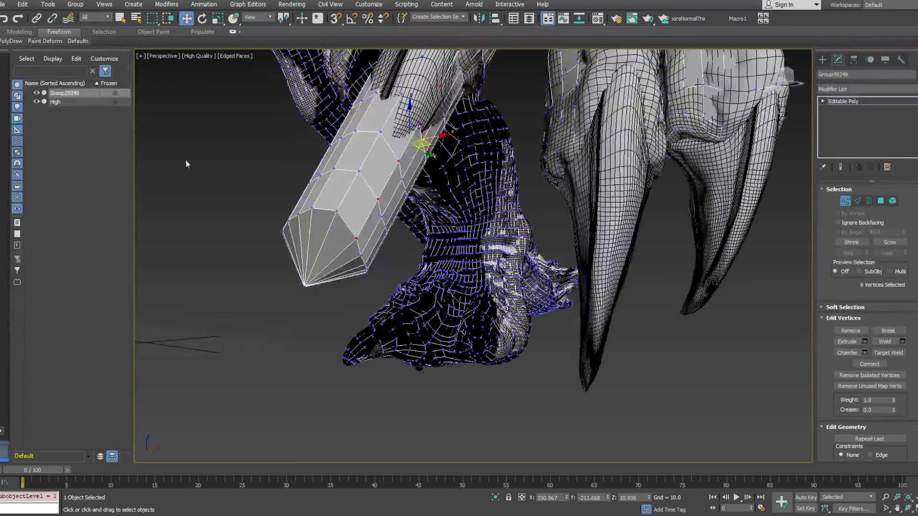
mouse_move(45, 41)
mouse_move(10, 41)
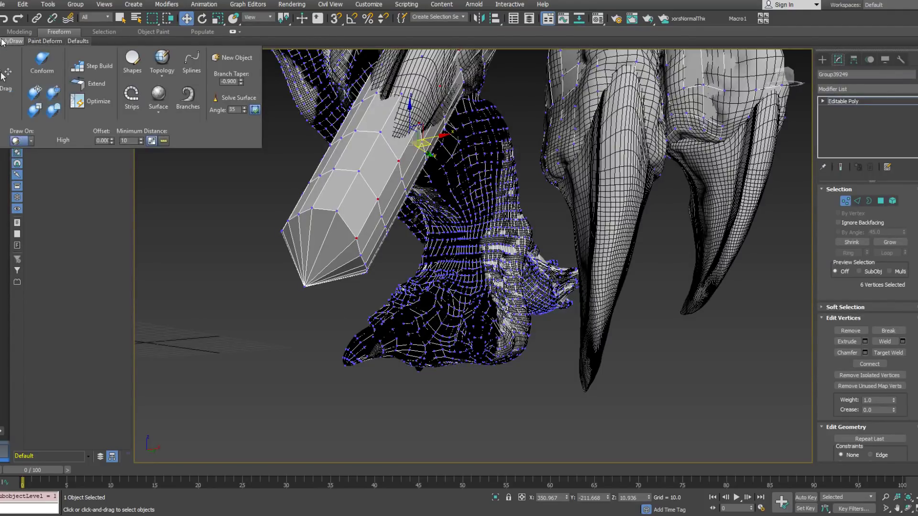
click(89, 83)
drag(303, 287, 314, 286)
alt+middle_drag(312, 257, 313, 287)
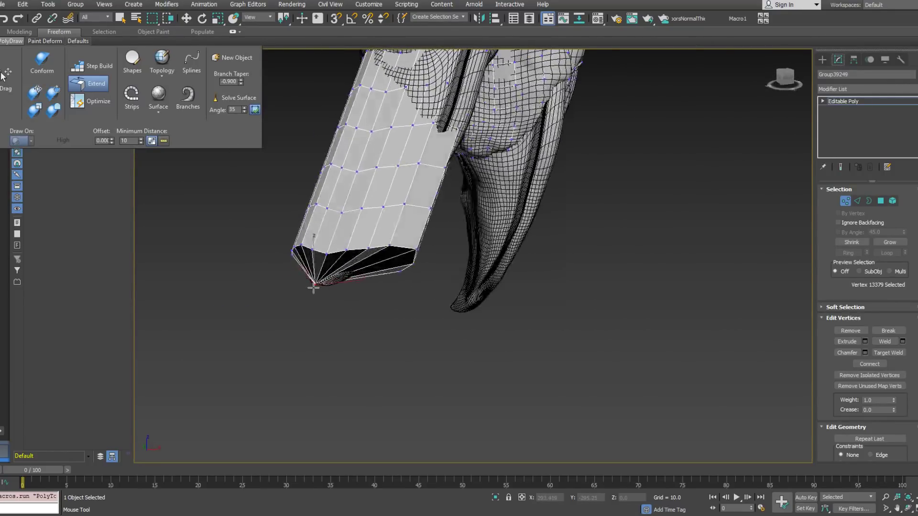
drag(310, 283, 312, 283)
alt+middle_drag(306, 284, 192, 172)
key(w)
Brush the front and outer side of the claw tube onto the High claw with a PolyDraw Conform brush.
mouse_move(43, 41)
mouse_move(14, 44)
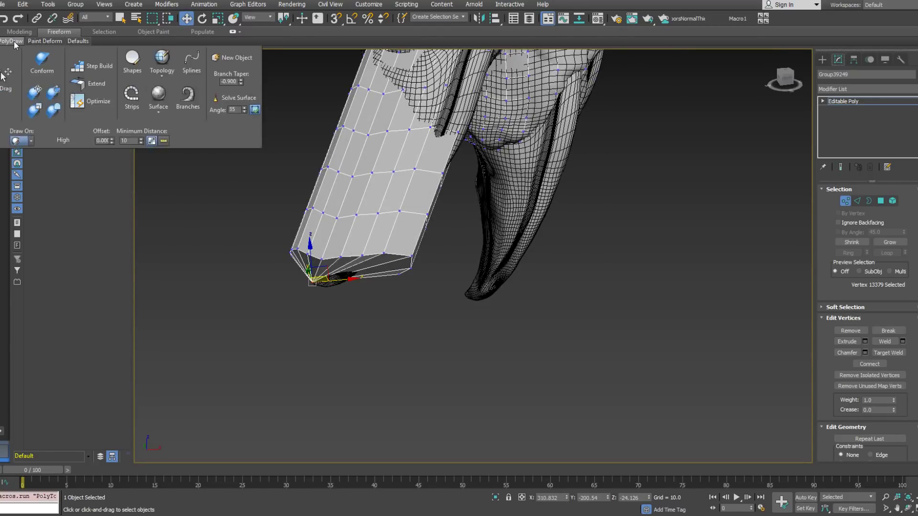
click(58, 110)
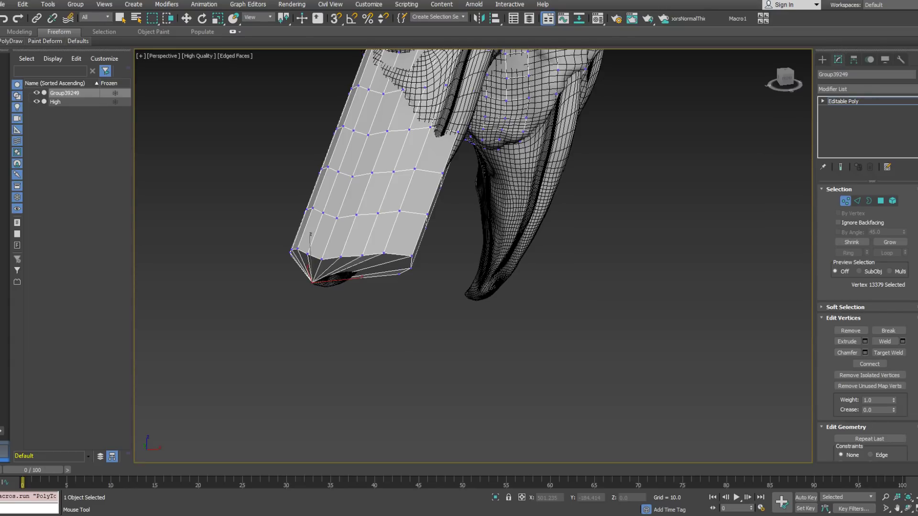
mouse_move(348, 199)
mouse_down()
mouse_move(402, 150)
mouse_move(412, 120)
mouse_up()
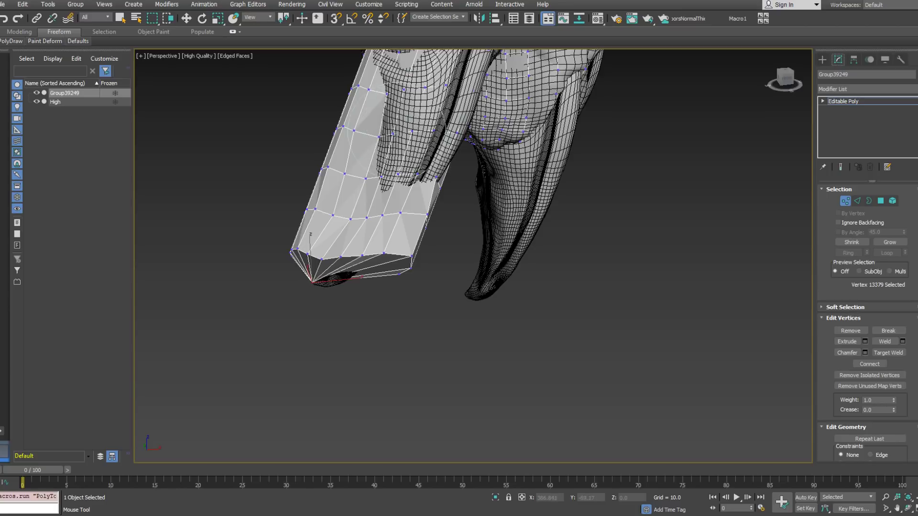
mouse_move(393, 140)
alt+middle_down()
mouse_move(402, 144)
mouse_move(400, 186)
alt+middle_up()
scroll(388, 201, down, 2)
mouse_move(387, 213)
mouse_down()
mouse_move(410, 287)
mouse_move(410, 266)
mouse_move(366, 243)
mouse_up()
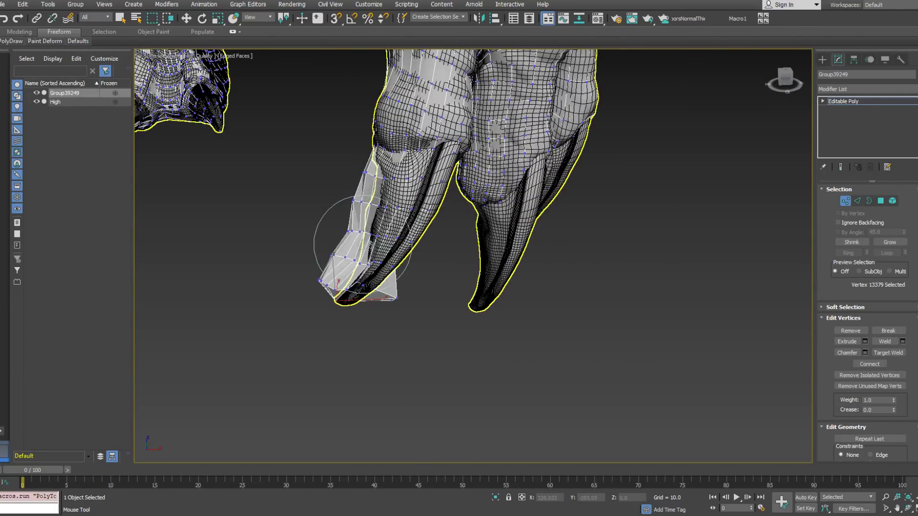
alt+middle_drag(377, 241, 438, 201)
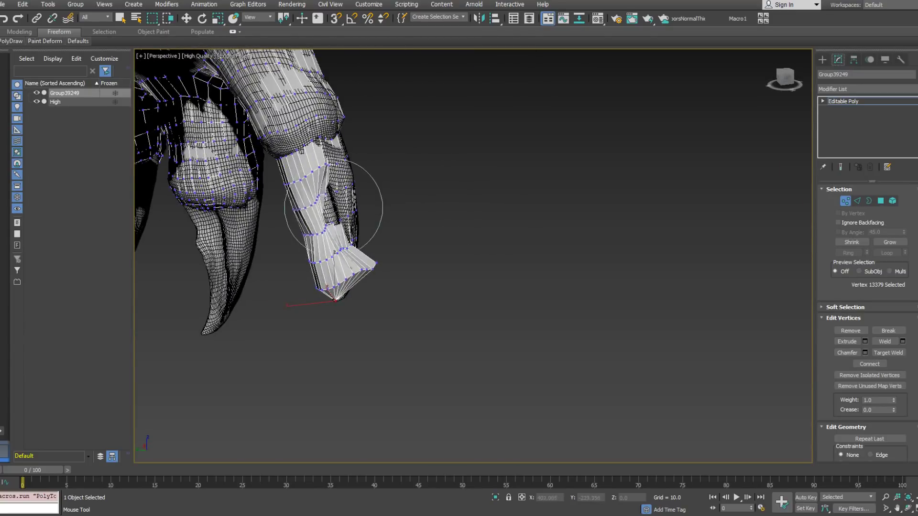
drag(334, 208, 322, 200)
Conform the back and lower part of the claw tube to the High claw until it wraps closely.
alt+middle_drag(324, 194, 163, 149)
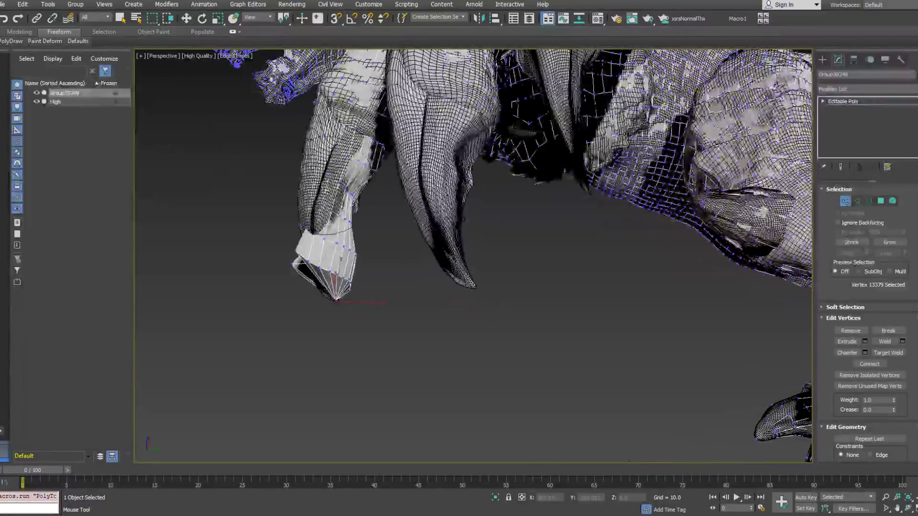
alt+middle_drag(325, 186, 258, 202)
mouse_move(271, 216)
mouse_down()
mouse_move(299, 256)
mouse_move(322, 244)
mouse_up()
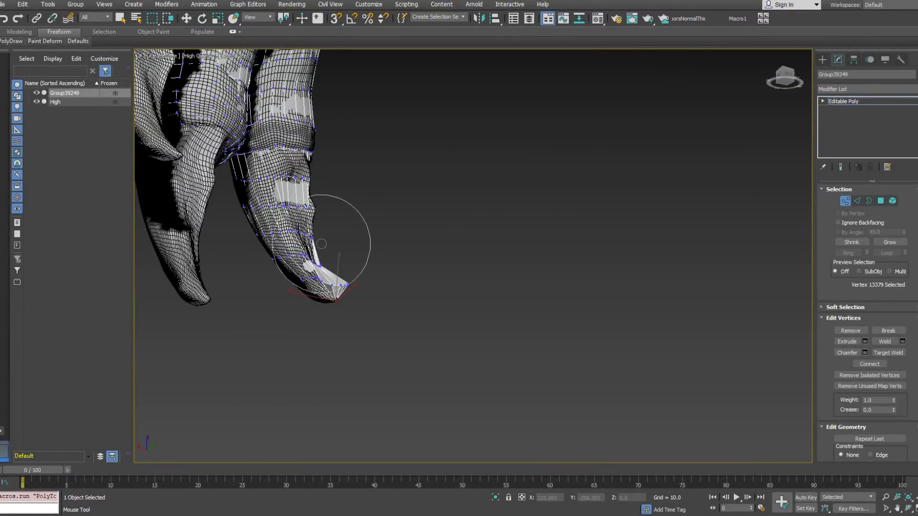
alt+middle_drag(321, 249, 368, 253)
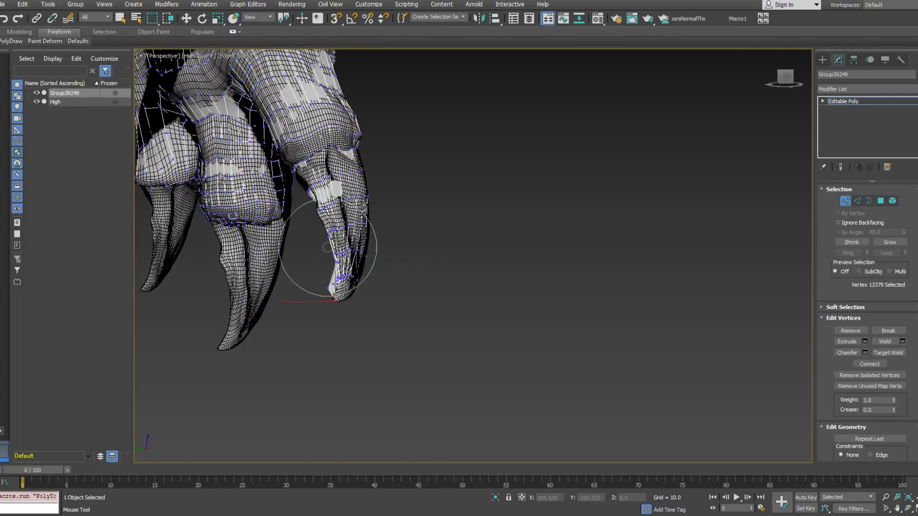
alt+middle_drag(358, 239, 338, 252)
scroll(337, 252, up, 4)
right_click(334, 254)
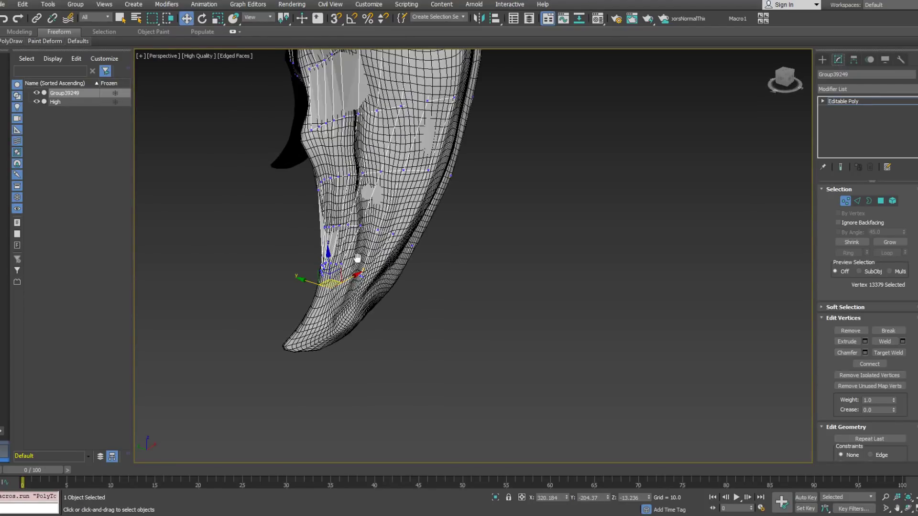
Move the tube's end vertex down to the very tip of the High claw in wireframe display.
middle_drag(357, 258, 386, 236)
scroll(383, 244, up, 2)
key(F3)
alt+middle_drag(364, 270, 351, 281)
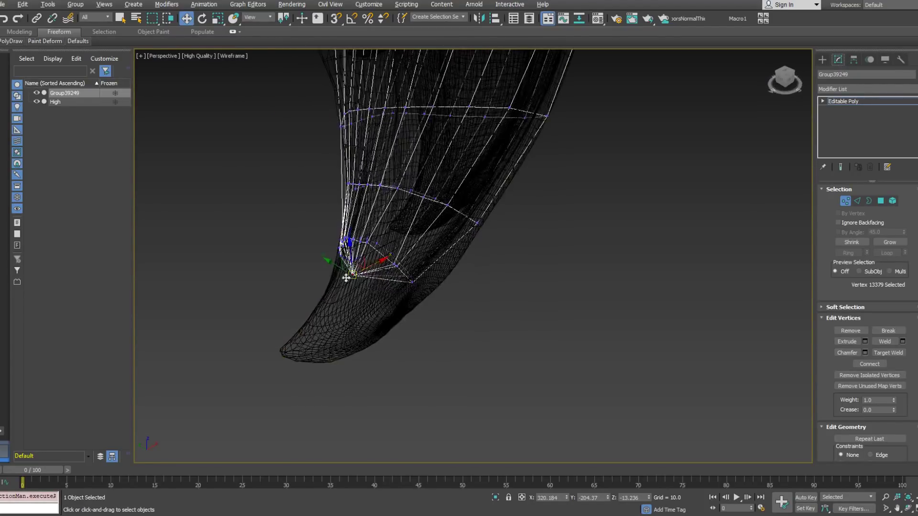
click(14, 42)
drag(352, 267, 280, 353)
alt+middle_drag(256, 364, 346, 273)
key(F3)
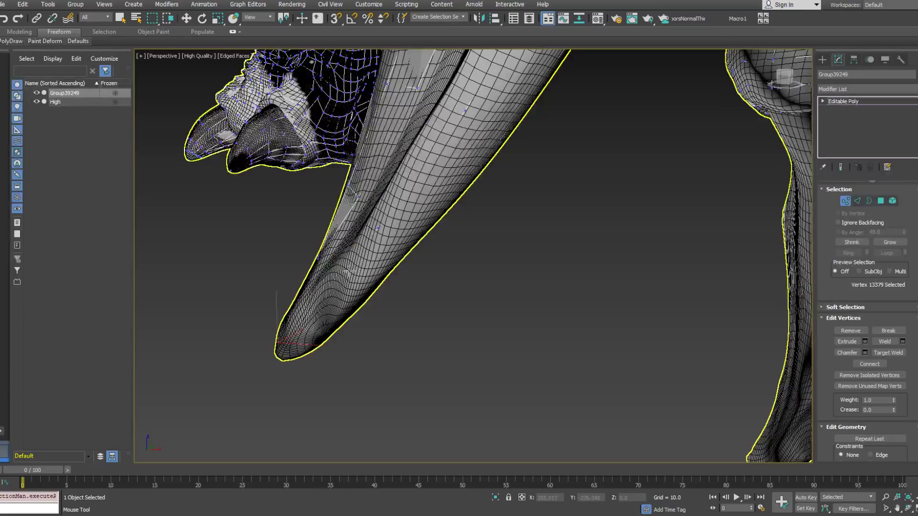
Slide vertices of the lowest edge loop down along the High claw toward its tip with Extend.
key(F3)
alt+middle_drag(351, 275, 322, 235)
drag(322, 234, 318, 248)
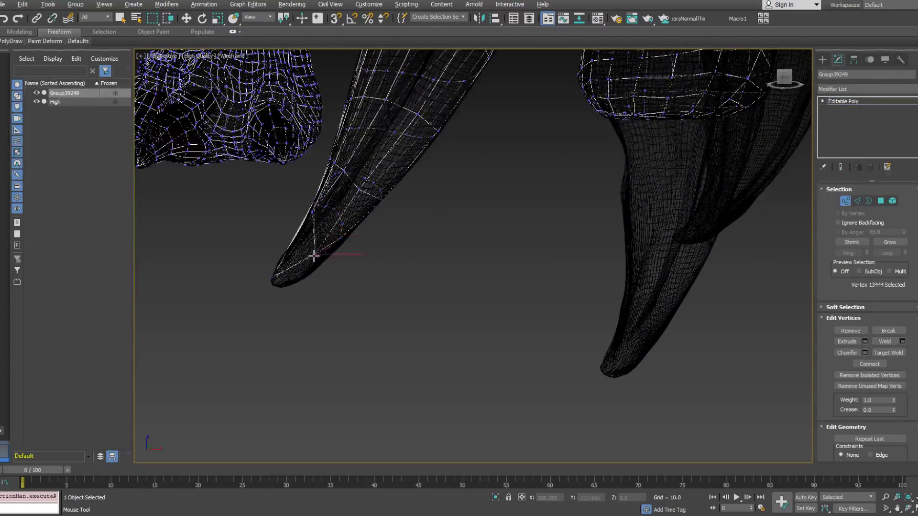
alt+middle_drag(299, 280, 377, 183)
click(376, 183)
alt+middle_drag(353, 235, 272, 228)
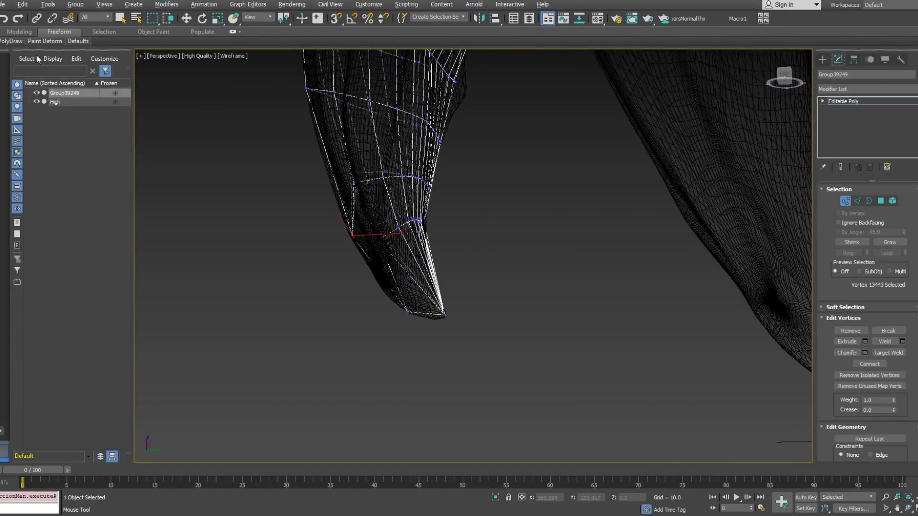
mouse_move(11, 41)
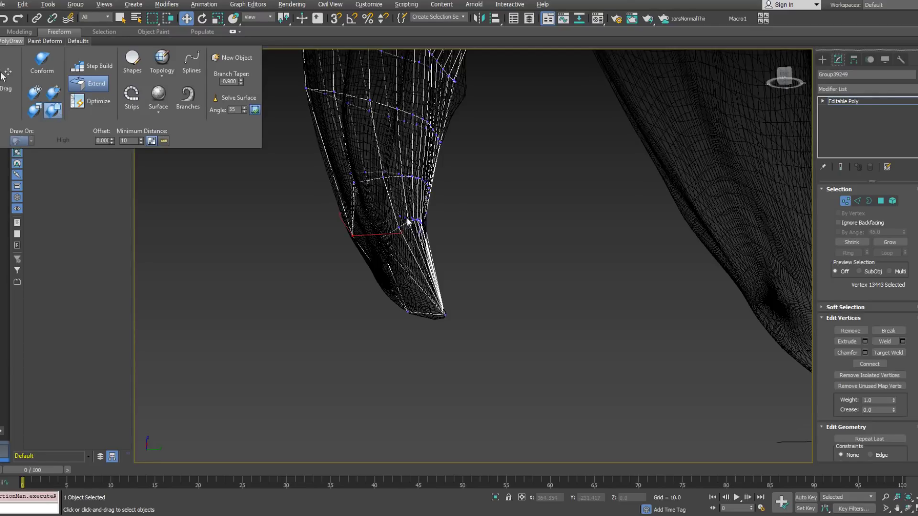
Shift the low-poly vertices near the tapered part's tip and on the loops above with the conform brush.
mouse_move(418, 213)
mouse_down()
mouse_move(408, 219)
mouse_move(432, 248)
mouse_up()
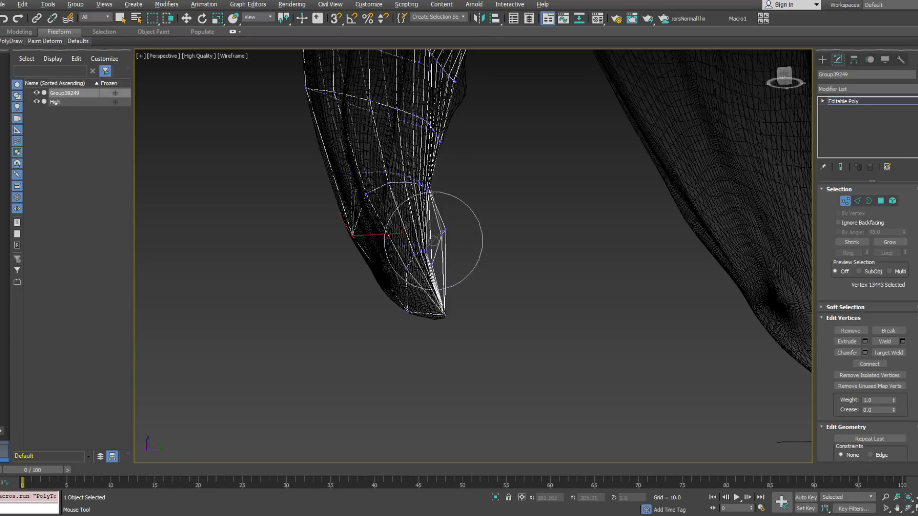
drag(373, 111, 371, 123)
middle_drag(371, 123, 367, 193)
scroll(366, 192, down, 2)
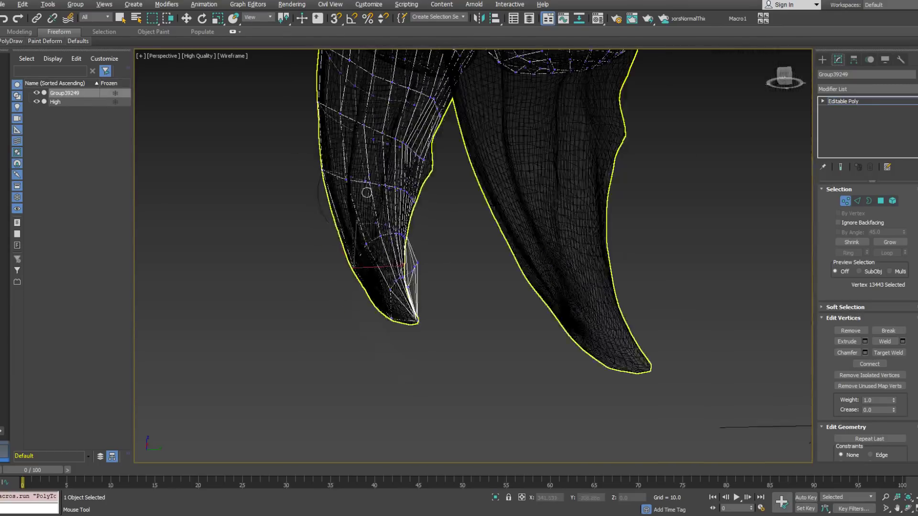
drag(366, 128, 384, 140)
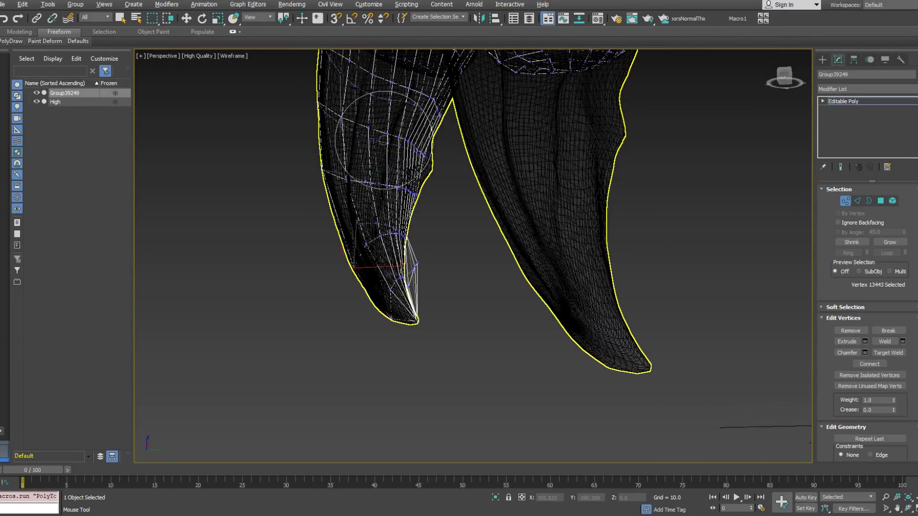
Activate PolyDraw's Optimize tool and collapse an edge in the dense vertex cluster just above the tapered tip.
alt+middle_drag(393, 120, 306, 124)
mouse_move(229, 153)
alt+middle_down()
mouse_move(322, 146)
mouse_move(354, 176)
mouse_move(354, 305)
mouse_move(335, 265)
mouse_move(314, 263)
mouse_move(420, 234)
mouse_move(456, 206)
mouse_move(491, 201)
mouse_move(392, 263)
mouse_move(339, 248)
mouse_move(331, 262)
mouse_move(346, 267)
alt+middle_up()
scroll(350, 180, up, 3)
scroll(435, 219, up, 3)
click(7, 45)
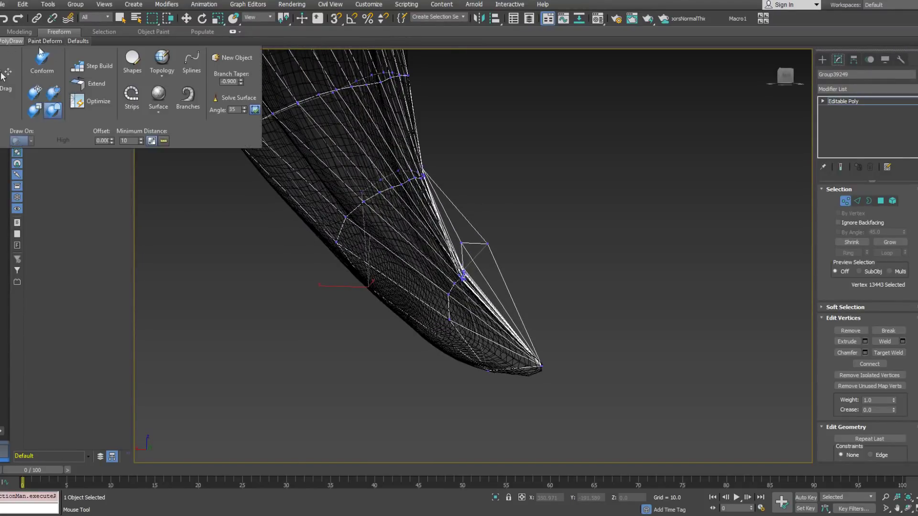
click(95, 67)
click(9, 42)
click(94, 101)
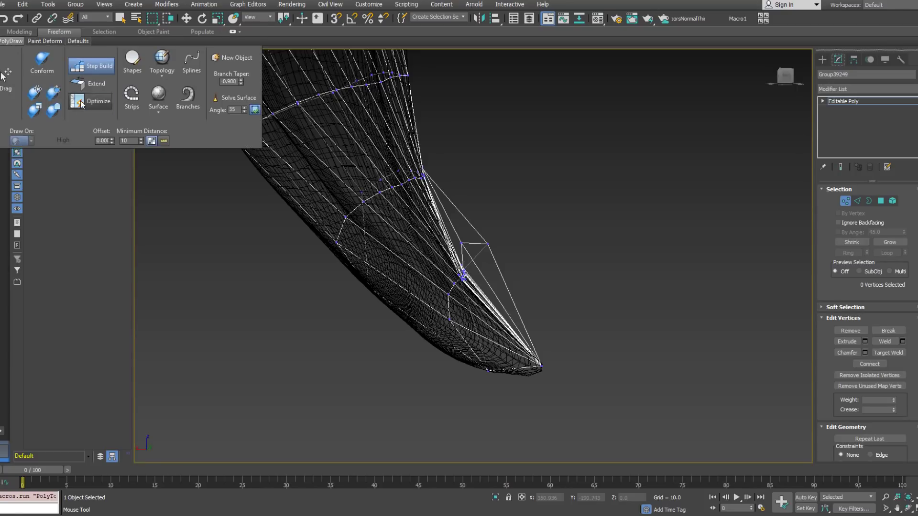
alt+middle_drag(468, 289, 455, 281)
scroll(472, 277, down, 5)
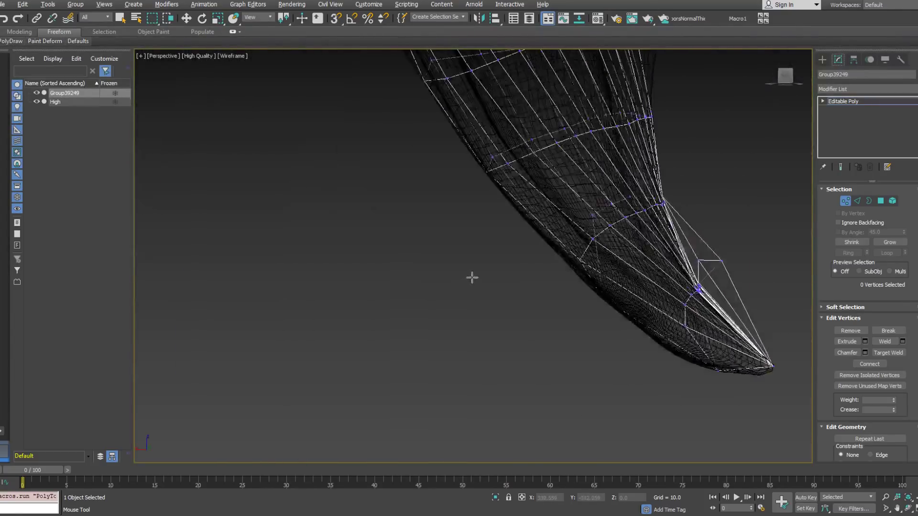
click(618, 285)
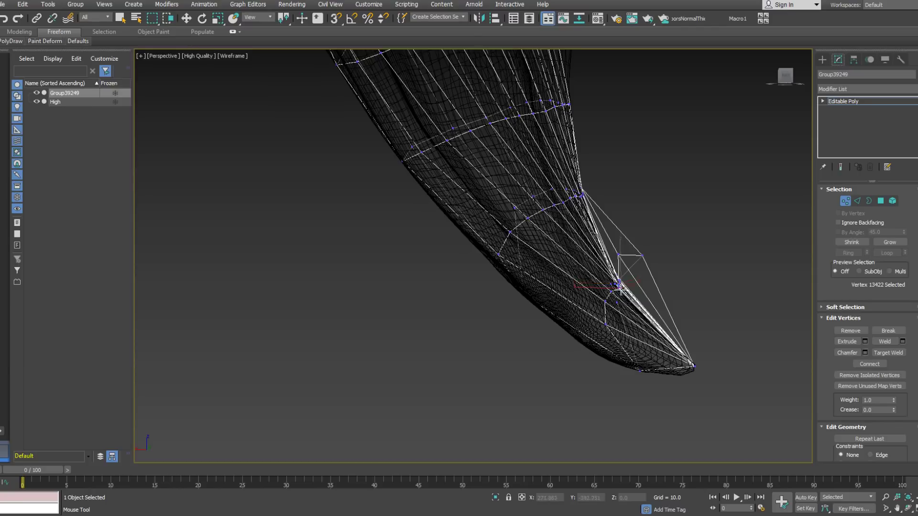
Optimize the upper cross loops of the tapered part by collapsing short edges along its inner side.
scroll(600, 287, down, 4)
mouse_move(493, 299)
alt+middle_down()
mouse_move(454, 328)
mouse_move(509, 292)
alt+middle_up()
alt+middle_drag(615, 229, 698, 231)
scroll(547, 293, down, 4)
middle_drag(541, 235, 346, 264)
scroll(500, 261, up, 3)
drag(534, 195, 530, 190)
alt+middle_drag(531, 189, 714, 159)
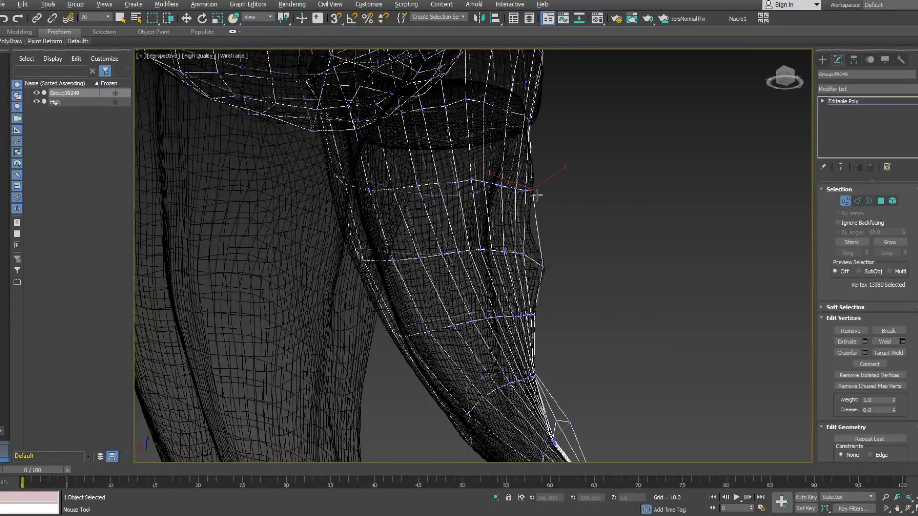
alt+middle_drag(530, 225, 513, 349)
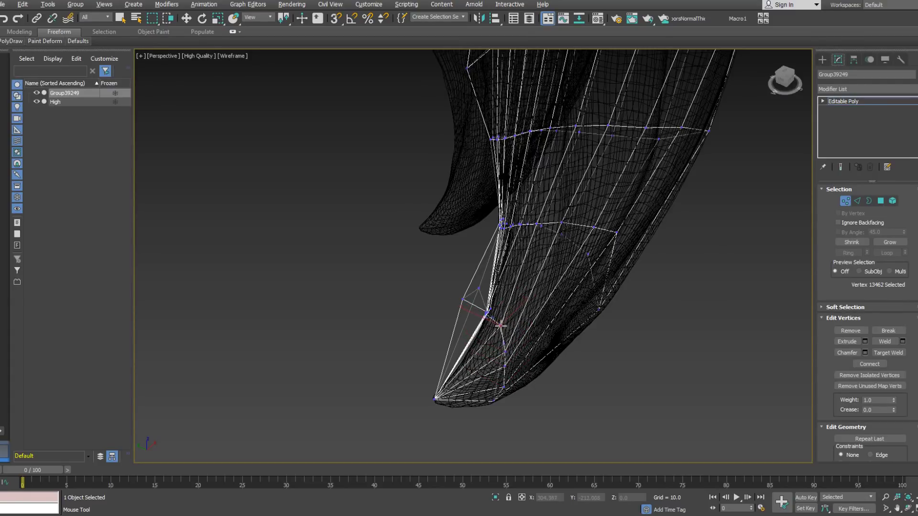
Merge the crowded vertices of the last ring before the tip with the Optimize tool.
mouse_move(505, 323)
alt+middle_down()
mouse_move(522, 305)
mouse_move(486, 275)
mouse_move(619, 205)
mouse_move(510, 308)
alt+middle_up()
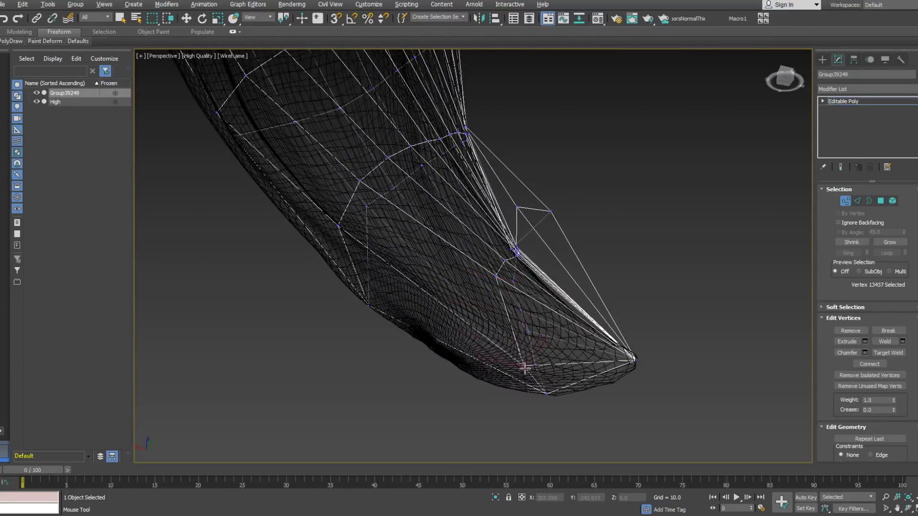
drag(496, 276, 509, 342)
drag(505, 261, 503, 321)
drag(521, 256, 500, 297)
alt+middle_drag(515, 279, 526, 299)
click(511, 259)
Select the stray vertices protruding from the inner side near the tip and delete them.
alt+middle_drag(511, 259, 382, 289)
key(w)
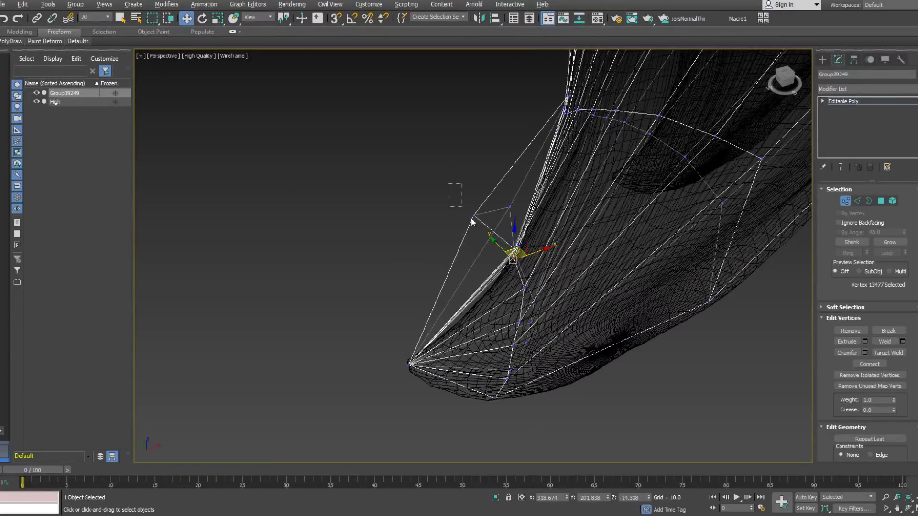
drag(472, 221, 532, 267)
key(Delete)
Return to PolyDraw's Optimize tool and collapse short edges on the loop above the deleted area.
middle_drag(507, 226, 565, 207)
scroll(563, 203, down, 4)
scroll(515, 143, up, 5)
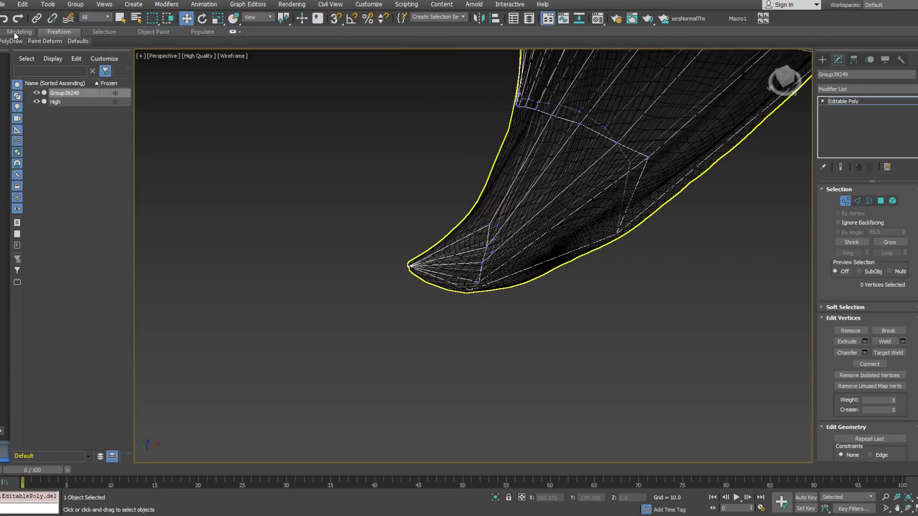
click(12, 41)
alt+middle_drag(483, 149, 552, 169)
click(516, 164)
click(521, 189)
click(497, 197)
click(482, 206)
Collapse surplus edges across the upper cross loops of the tapered part to thin out its lengthwise edge lines.
alt+middle_drag(477, 211, 534, 300)
click(572, 359)
middle_drag(437, 148, 477, 282)
click(440, 216)
mouse_move(432, 219)
alt+middle_down()
mouse_move(398, 231)
mouse_move(406, 297)
mouse_move(385, 218)
mouse_move(381, 267)
mouse_move(347, 230)
alt+middle_up()
click(385, 236)
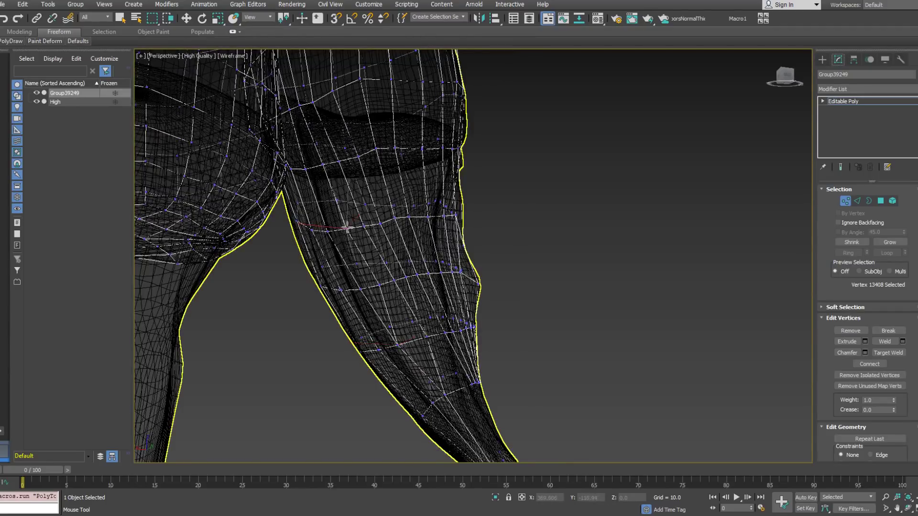
click(360, 289)
Reduce the tightly packed vertices on the lowest cross loop above the opening by collapsing edges between them.
alt+middle_drag(369, 288, 412, 317)
middle_drag(412, 316, 432, 271)
scroll(339, 259, up, 2)
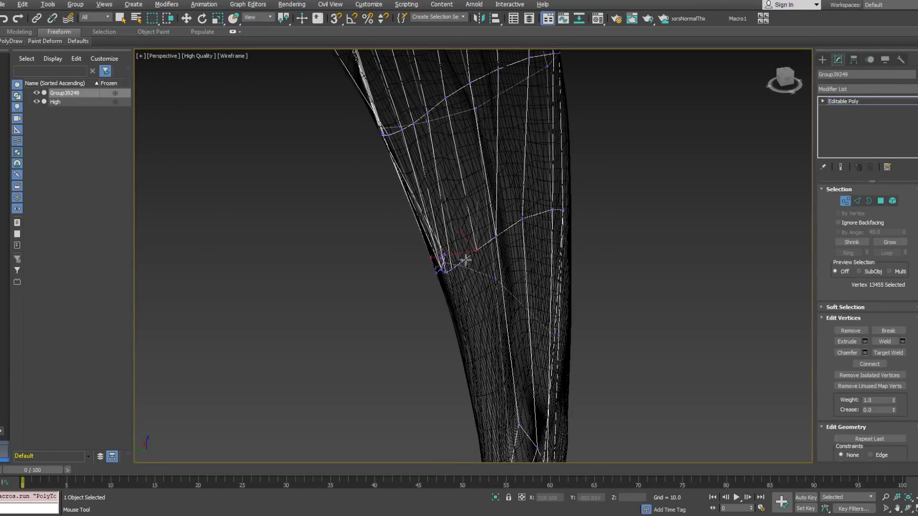
alt+middle_drag(461, 263, 501, 247)
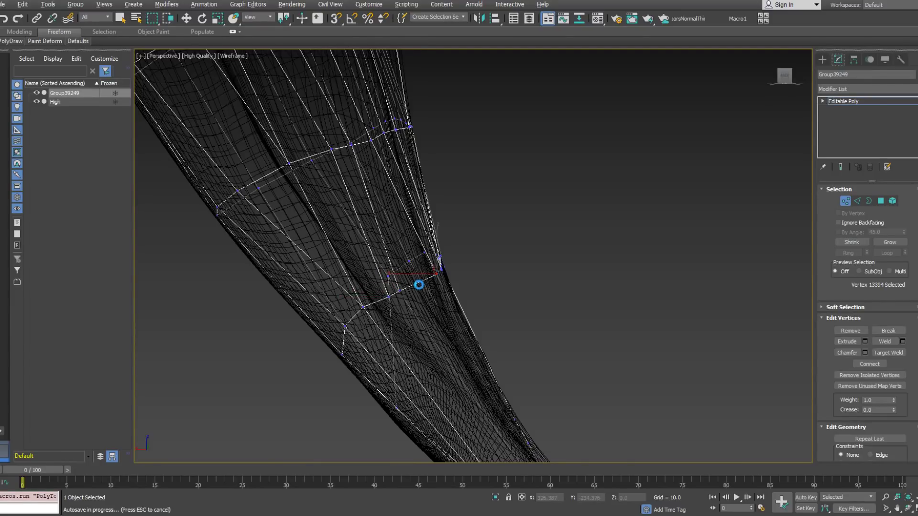
alt+middle_drag(424, 281, 431, 273)
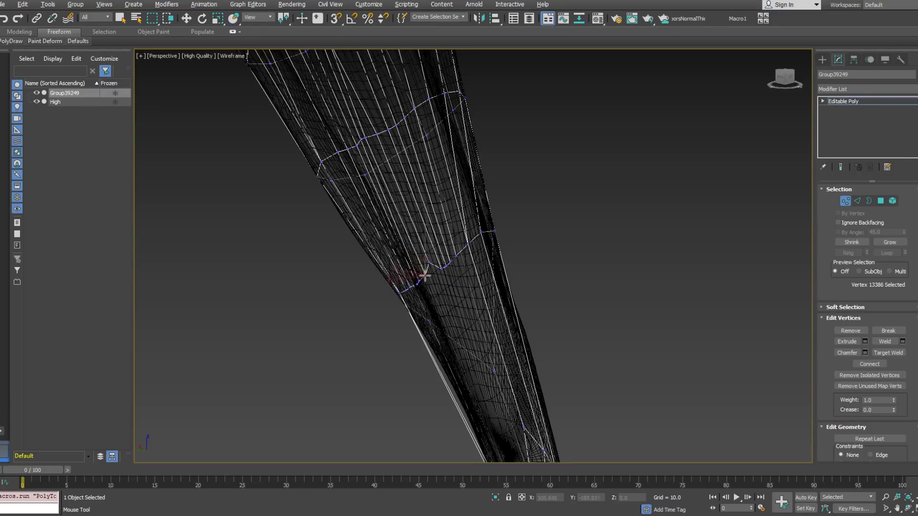
alt+middle_drag(430, 271, 390, 284)
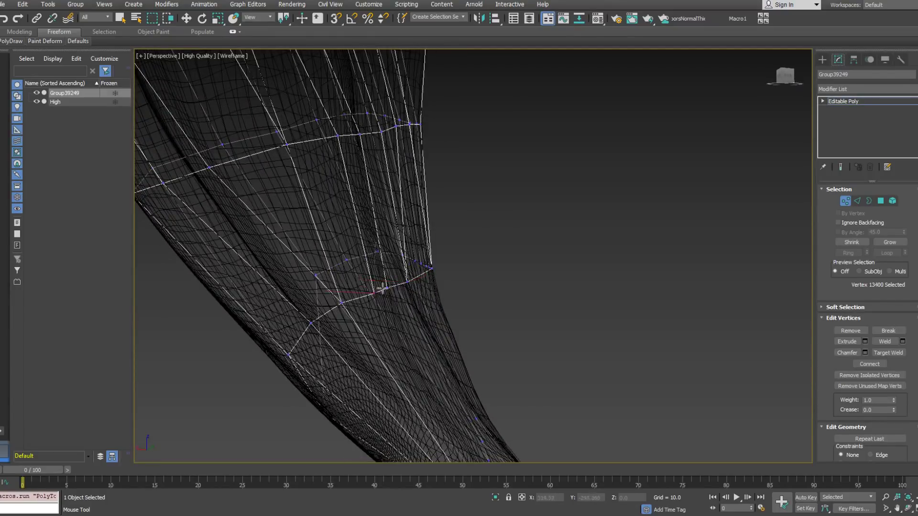
Collapse surplus edges on the middle cross loops around both sides of the tapered part.
alt+middle_drag(394, 199, 349, 250)
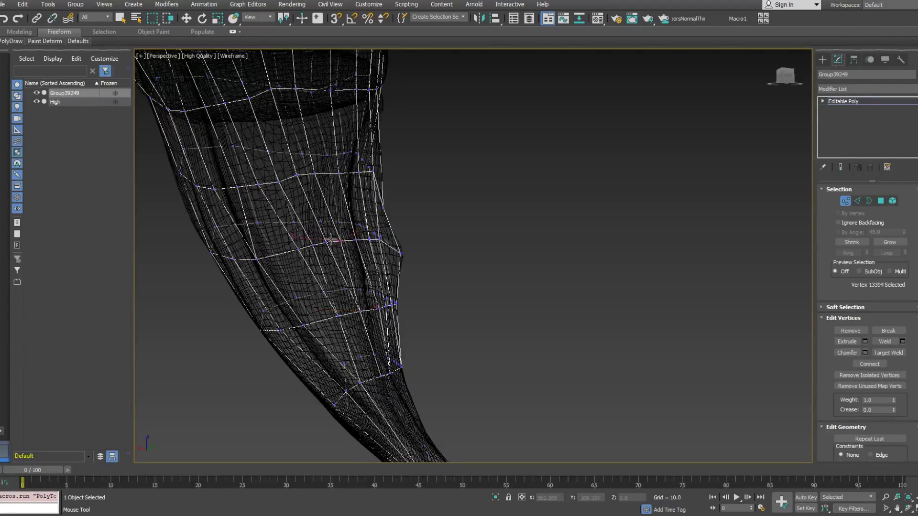
alt+middle_drag(311, 172, 357, 284)
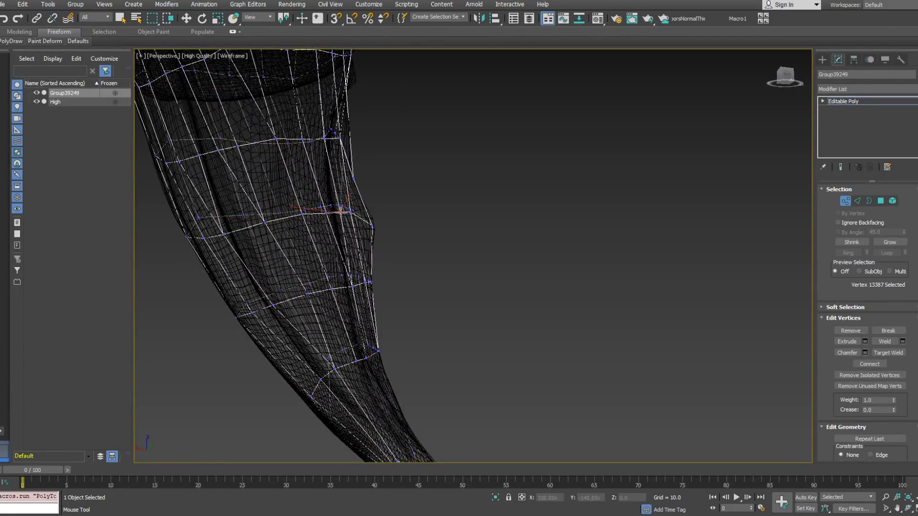
alt+middle_drag(327, 215, 375, 318)
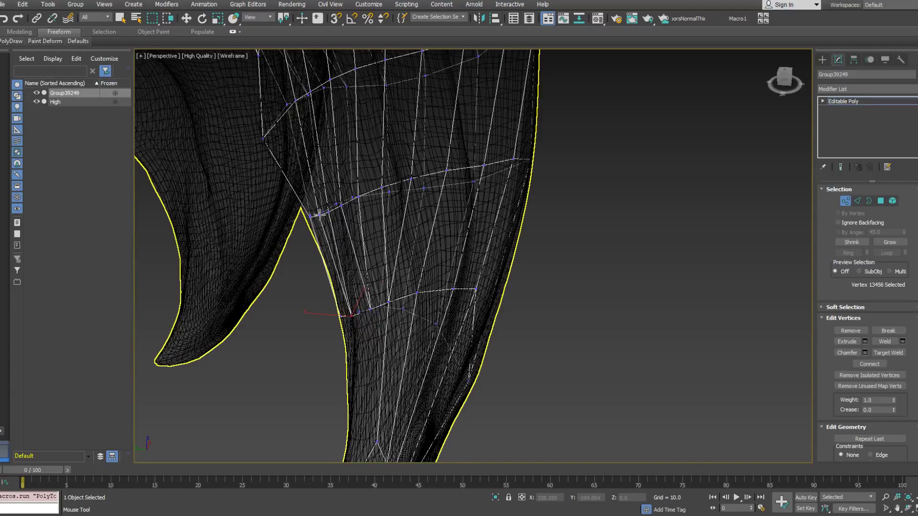
alt+middle_drag(357, 196, 352, 261)
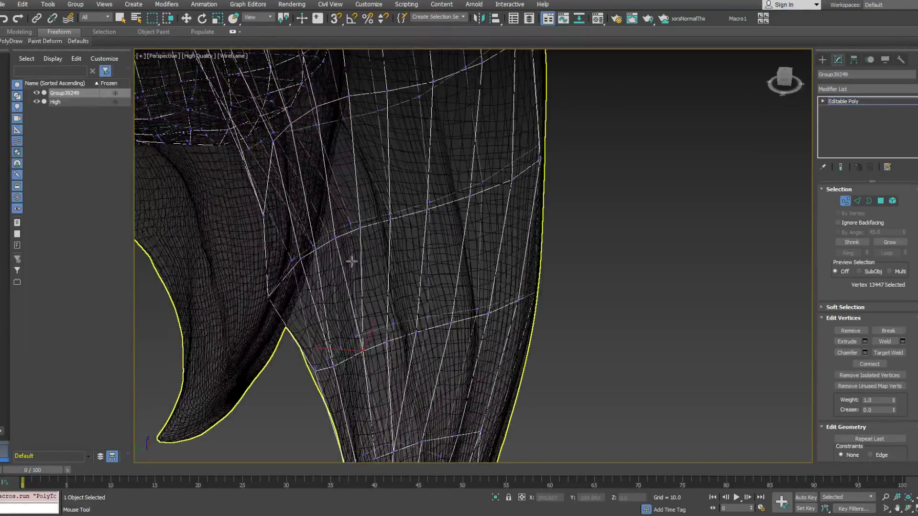
alt+middle_drag(359, 231, 308, 248)
Simplify the lowest full cross loop further by merging its neighbouring vertices on the front and back sides.
middle_drag(346, 324, 341, 232)
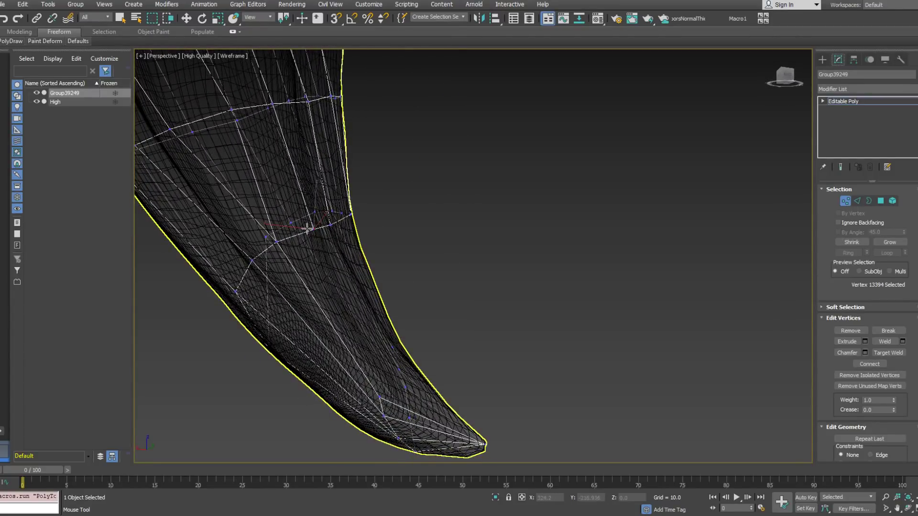
mouse_move(330, 222)
alt+middle_down()
mouse_move(277, 248)
mouse_move(325, 212)
alt+middle_up()
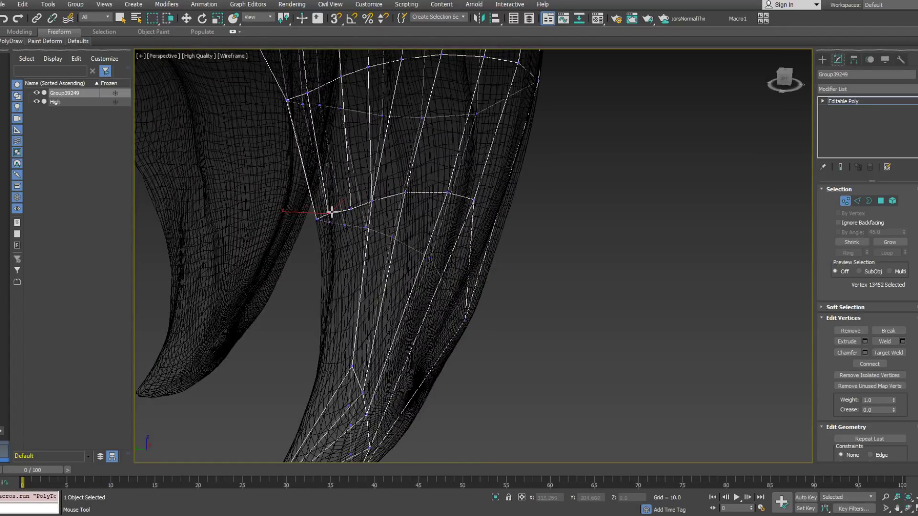
drag(331, 211, 444, 207)
alt+middle_drag(465, 217, 422, 233)
drag(480, 207, 467, 240)
alt+middle_drag(467, 239, 555, 184)
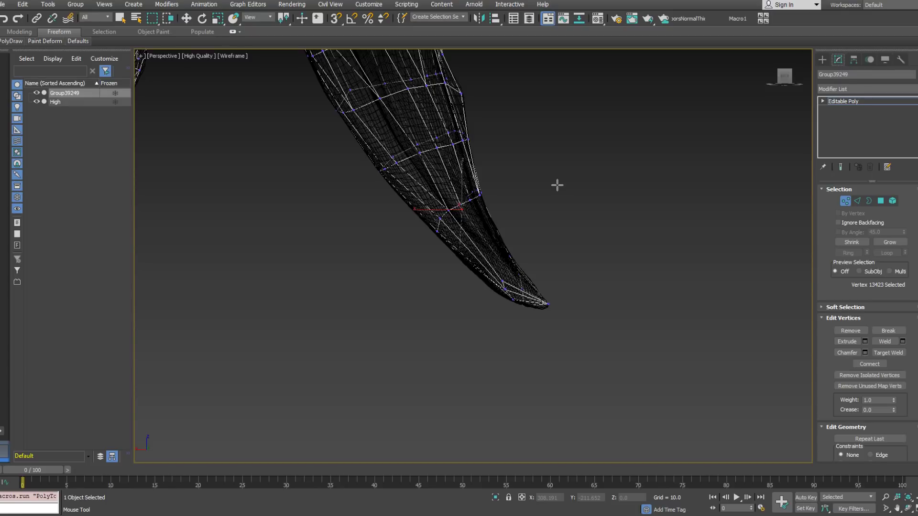
Clean up the small ring near the tip by merging its closely spaced vertices from several sides.
alt+middle_drag(529, 196, 558, 209)
alt+middle_drag(466, 243, 447, 302)
drag(442, 286, 436, 298)
alt+middle_drag(453, 308, 323, 280)
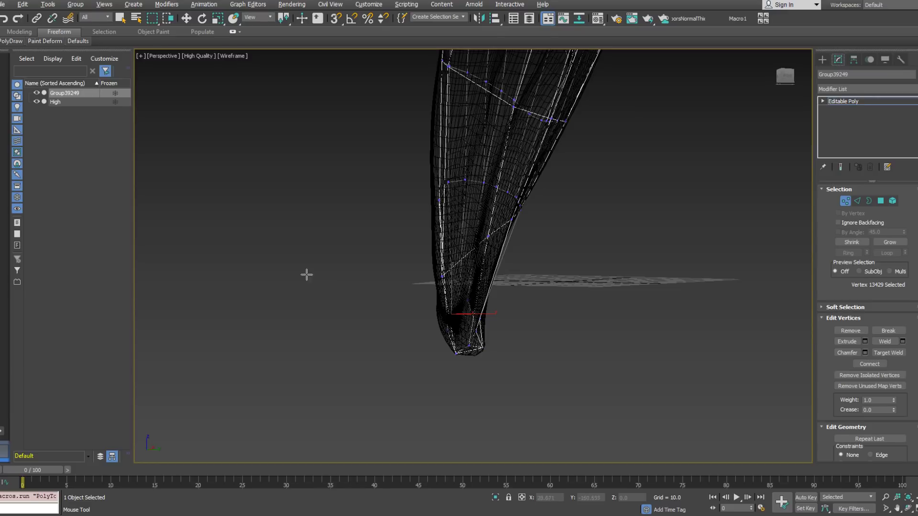
alt+middle_drag(440, 217, 502, 261)
click(506, 257)
drag(506, 258, 506, 273)
alt+middle_drag(518, 261, 425, 280)
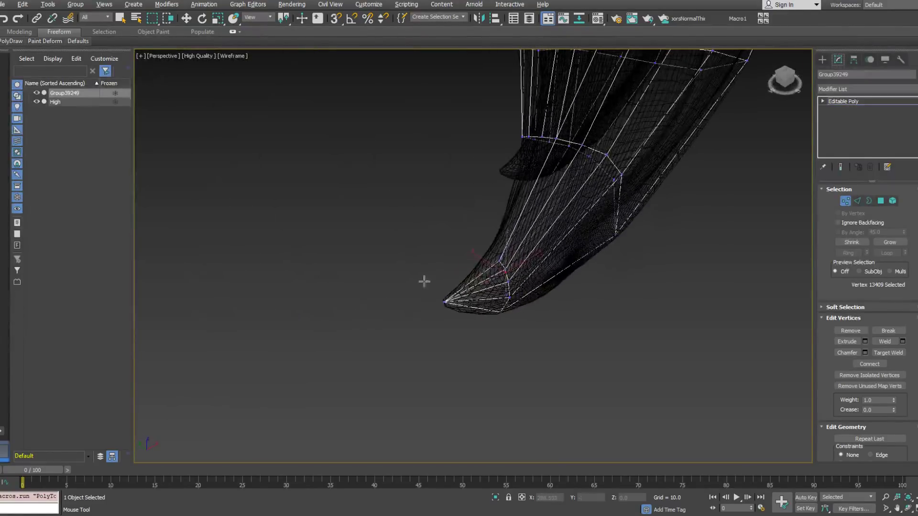
In vertex mode, use Step Build to add vertices and faces along the open inner side beside the tip ring.
click(857, 201)
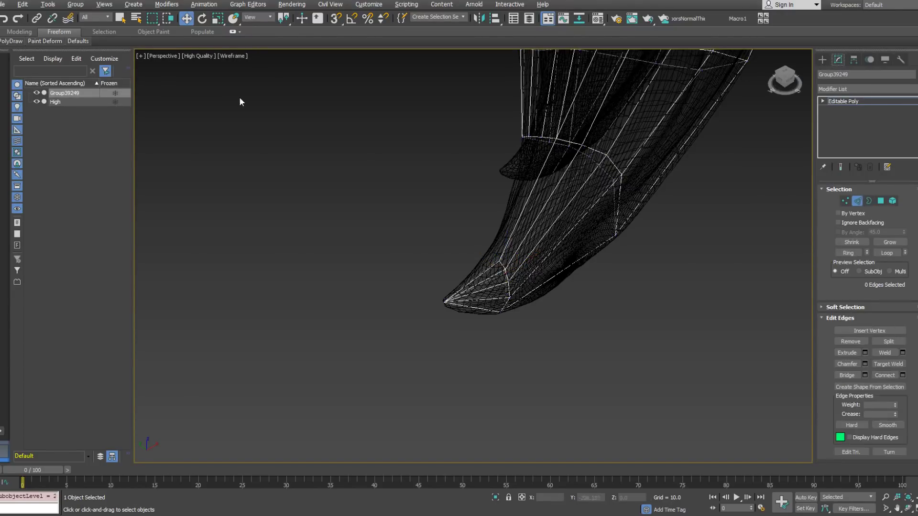
mouse_move(11, 41)
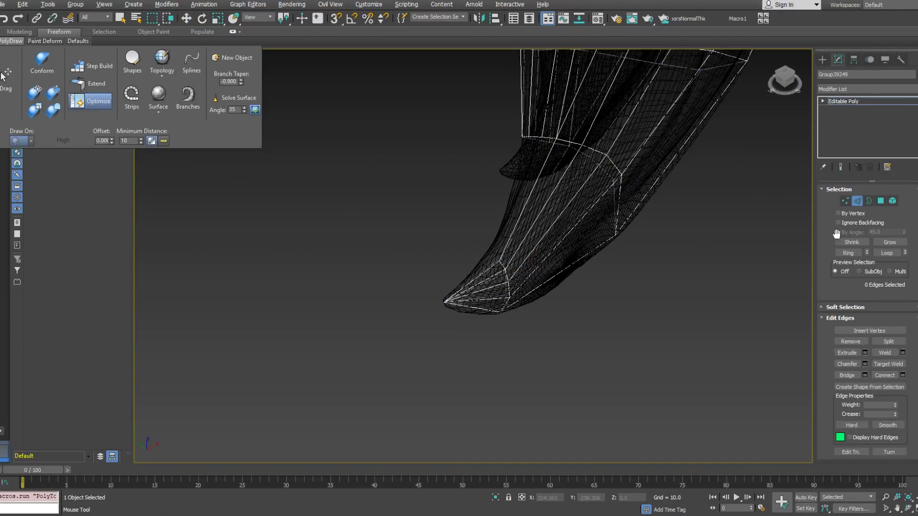
click(845, 201)
mouse_move(10, 40)
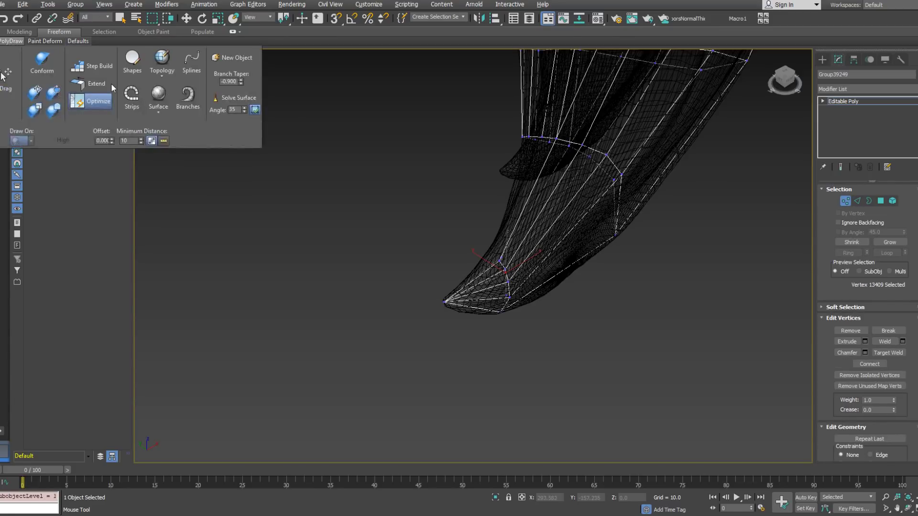
shift+drag(486, 269, 487, 257)
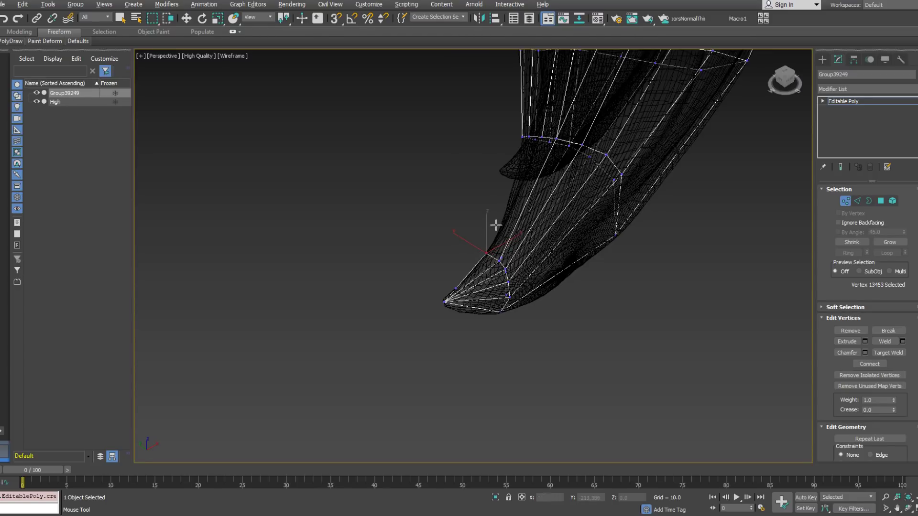
shift+drag(522, 204, 507, 205)
drag(485, 261, 489, 251)
alt+middle_drag(506, 233, 540, 153)
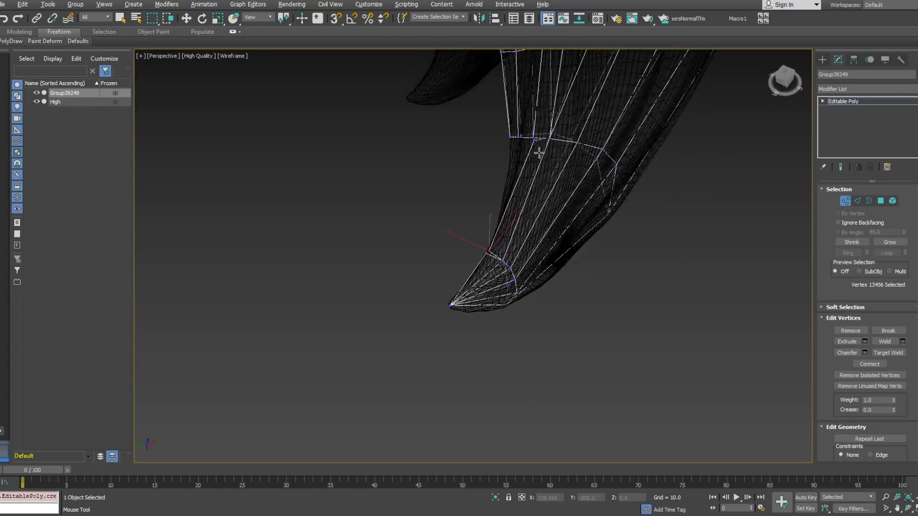
Build further faces with Step Build to bridge the opening between the tip ring and the loop above it.
drag(534, 144, 508, 149)
alt+middle_drag(508, 150, 531, 184)
shift+drag(491, 199, 501, 179)
drag(556, 231, 555, 238)
alt+middle_drag(555, 238, 502, 267)
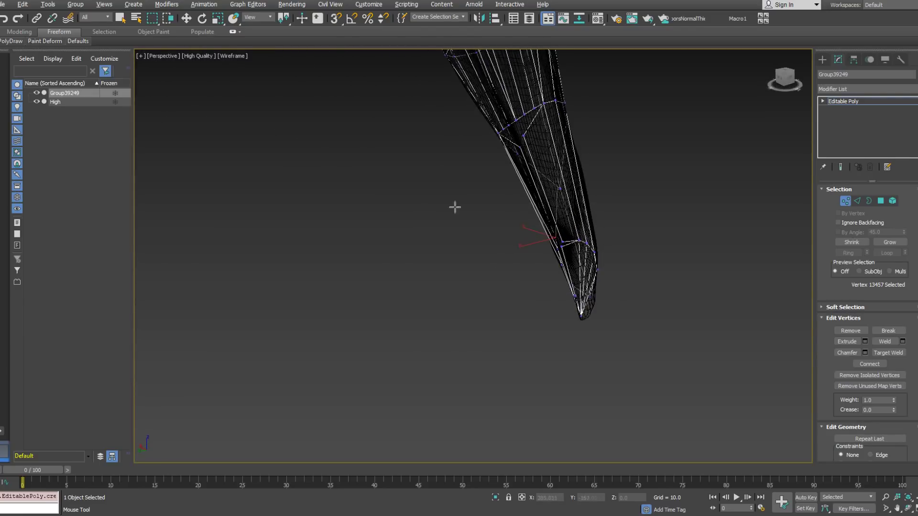
alt+middle_drag(390, 186, 545, 223)
click(564, 259)
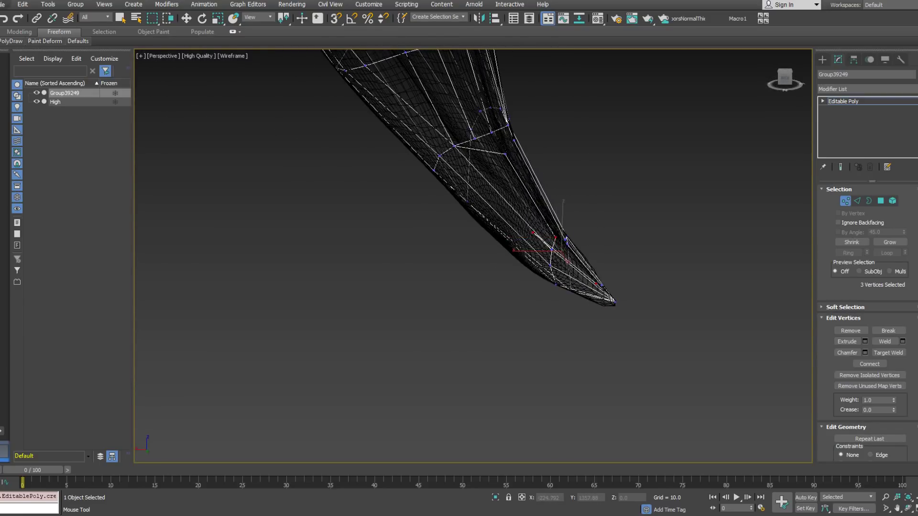
Switch back to the Optimize tool and collapse an edge beside the newly built faces at the tip ring.
click(12, 42)
click(100, 102)
click(546, 237)
alt+middle_drag(554, 237, 610, 234)
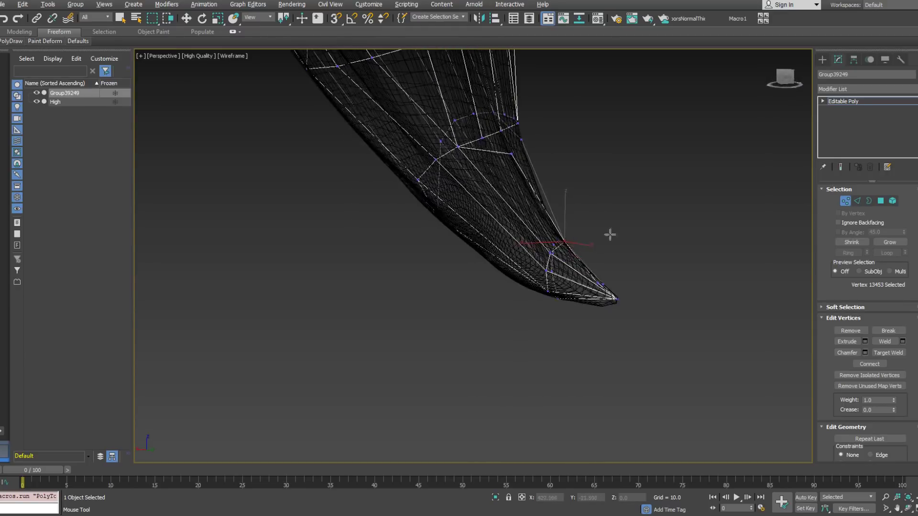
Clean up the cross loop above the rebuilt tip by optimizing its surplus vertices and short edges.
alt+middle_drag(609, 287, 594, 220)
ctrl+click(528, 165)
mouse_move(527, 165)
alt+middle_down()
mouse_move(469, 186)
mouse_move(556, 143)
mouse_move(553, 153)
mouse_move(590, 119)
mouse_move(522, 153)
alt+middle_up()
click(550, 140)
click(564, 138)
click(533, 146)
alt+click(530, 147)
click(526, 150)
click(500, 167)
click(485, 178)
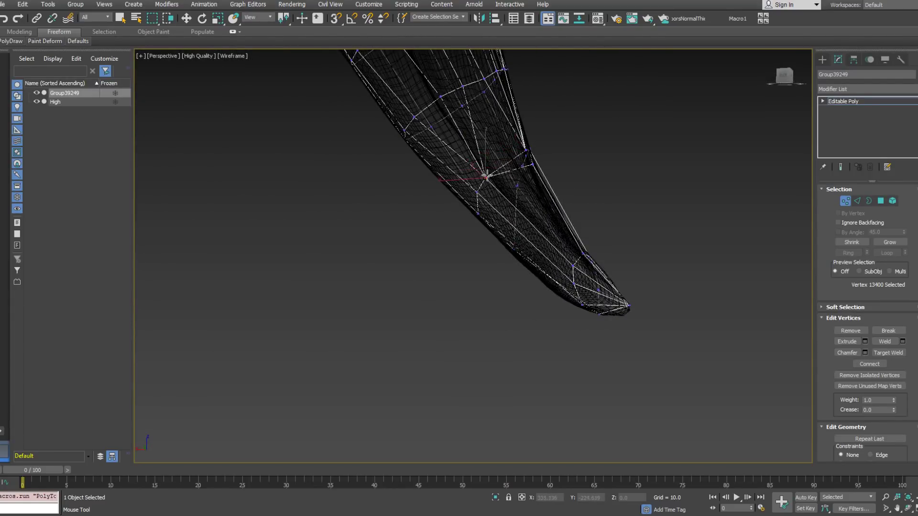
Tidy the remaining surplus vertices along the inner side and upper loops of the retopologized claw.
alt+middle_drag(486, 176, 510, 181)
click(505, 155)
alt+middle_drag(517, 148, 599, 241)
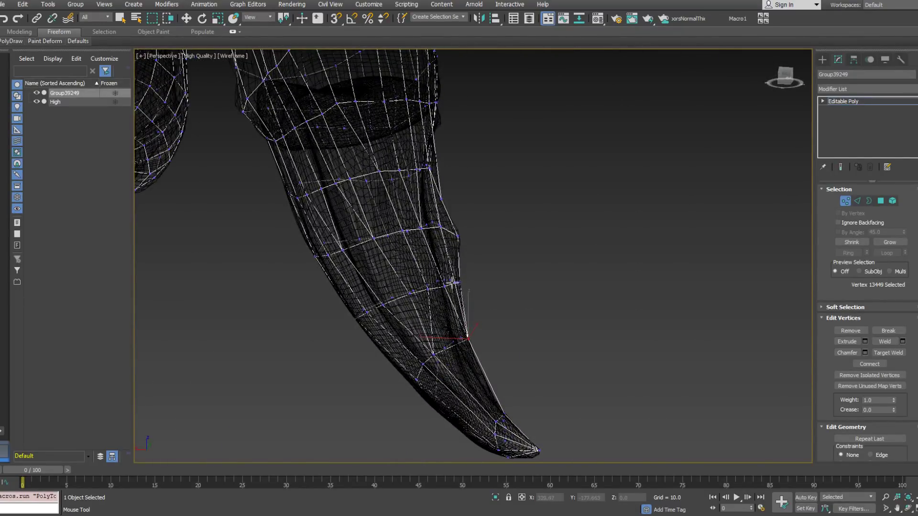
alt+middle_drag(459, 282, 439, 225)
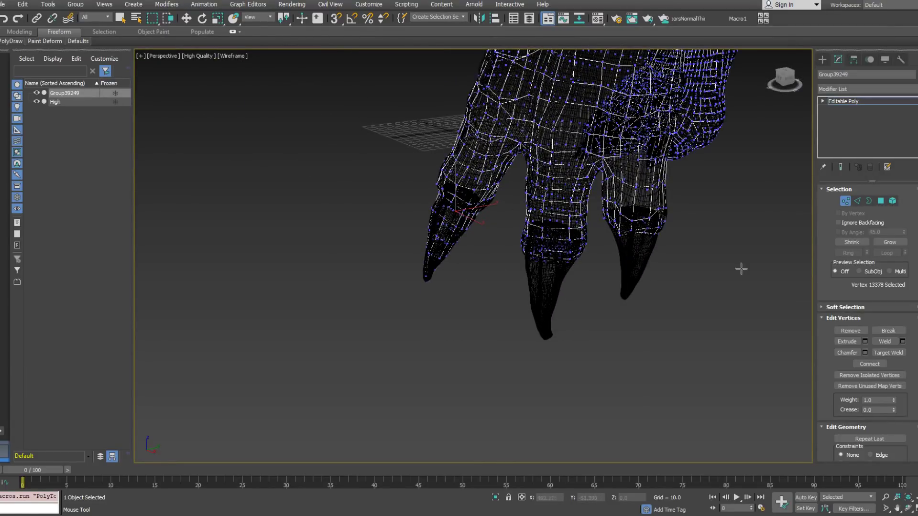
In edge mode, split the low-poly mesh along the edge loop at the middle toe's end and delete the strip beyond it.
alt+middle_drag(512, 246, 539, 223)
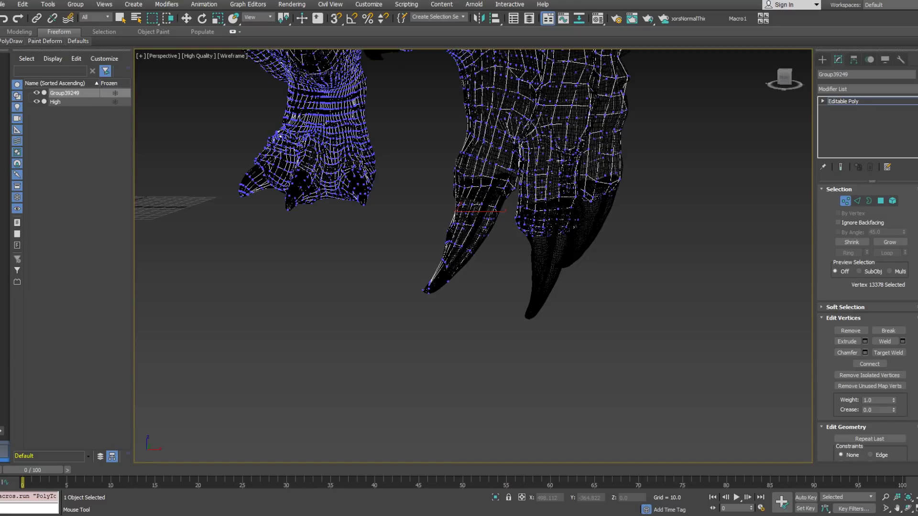
alt+middle_drag(564, 236, 420, 236)
scroll(473, 279, up, 4)
middle_drag(344, 303, 437, 225)
scroll(432, 237, down, 3)
key(w)
click(857, 201)
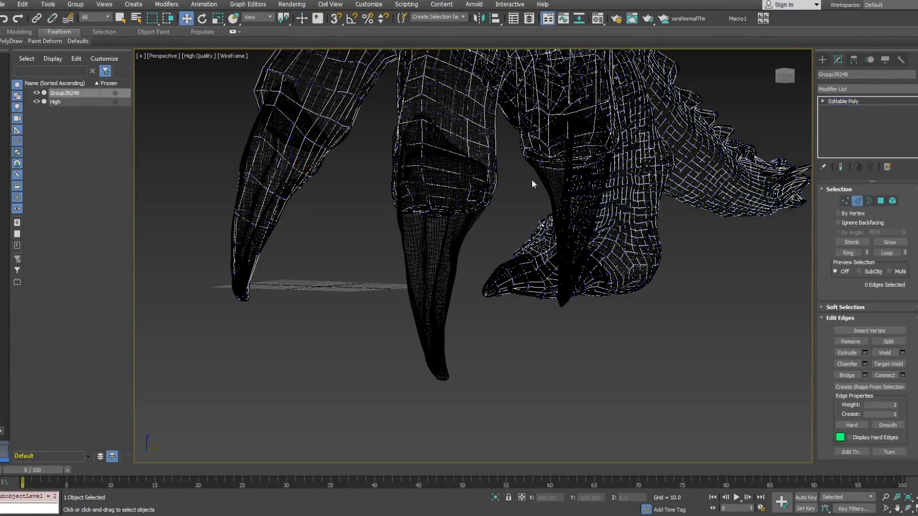
scroll(512, 179, up, 3)
alt+middle_drag(512, 179, 506, 205)
right_click(468, 205)
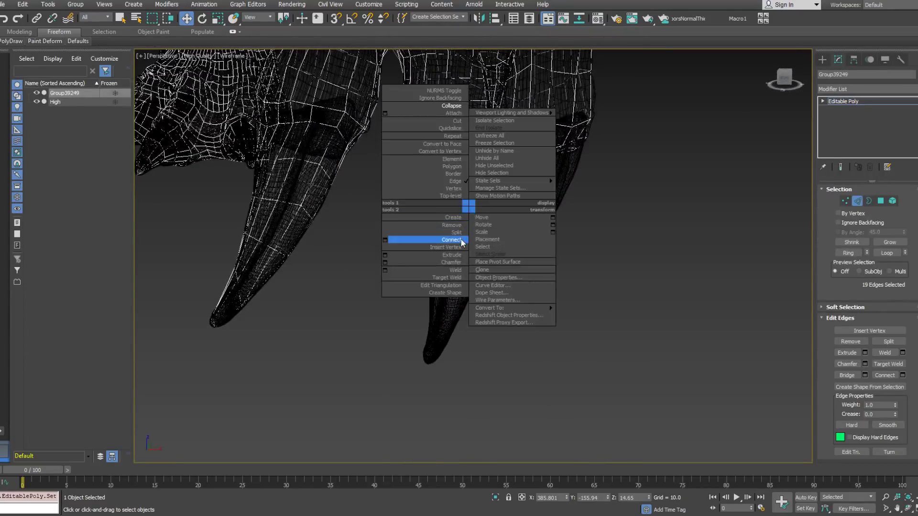
click(430, 236)
click(452, 209)
key(Delete)
Return to vertex mode and resume PolyDraw editing at a vertex on the middle toe's open end.
mouse_move(453, 209)
middle_down()
mouse_move(478, 210)
mouse_move(451, 197)
mouse_move(464, 196)
middle_up()
key(F3)
key(F3)
click(845, 201)
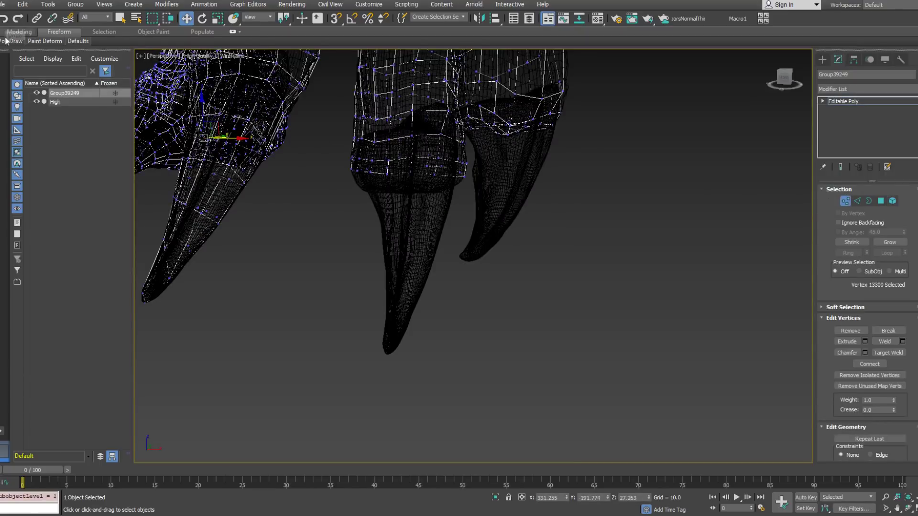
click(11, 41)
alt+middle_drag(439, 143, 429, 141)
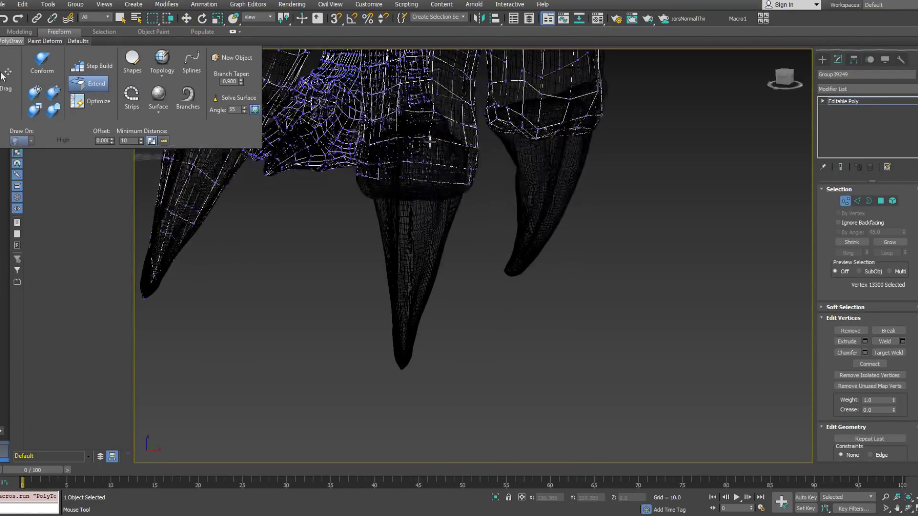
click(427, 181)
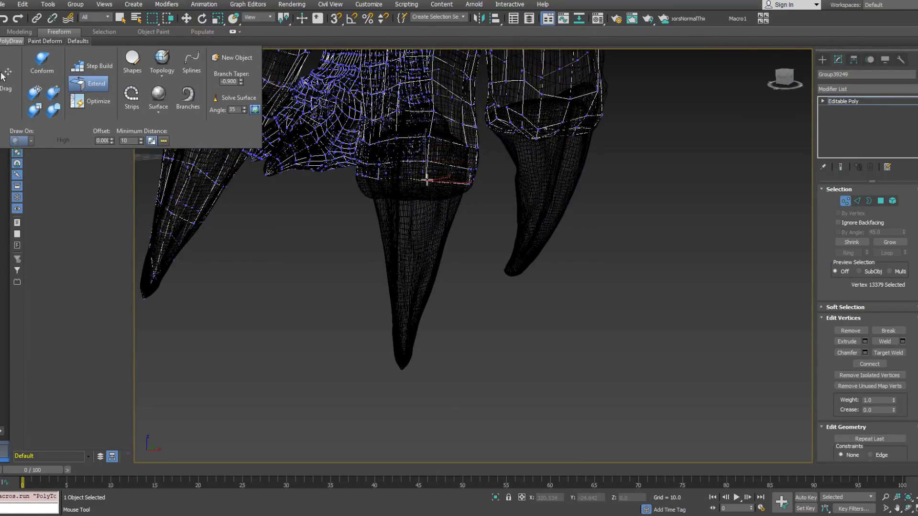
Show the meshes shaded with edged faces and adjust low-poly vertices along the middle toe to follow the sculpt.
key(F3)
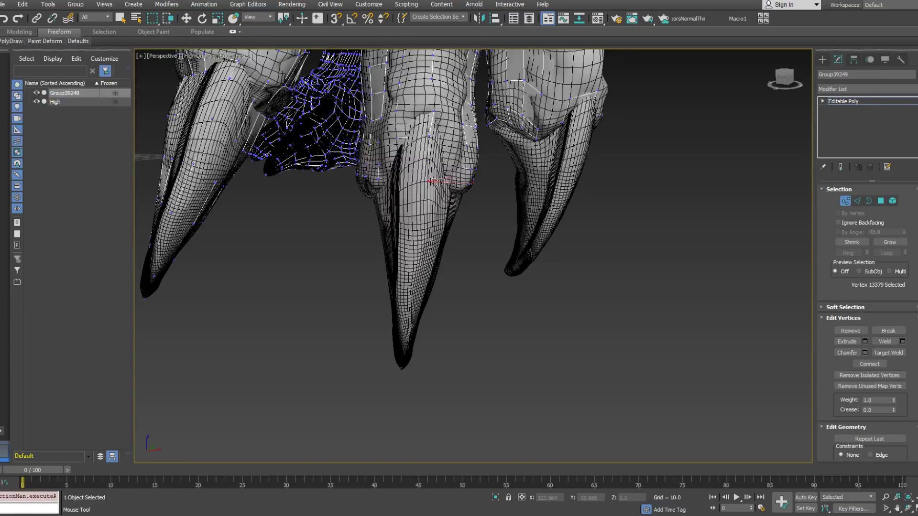
alt+middle_drag(450, 164, 493, 106)
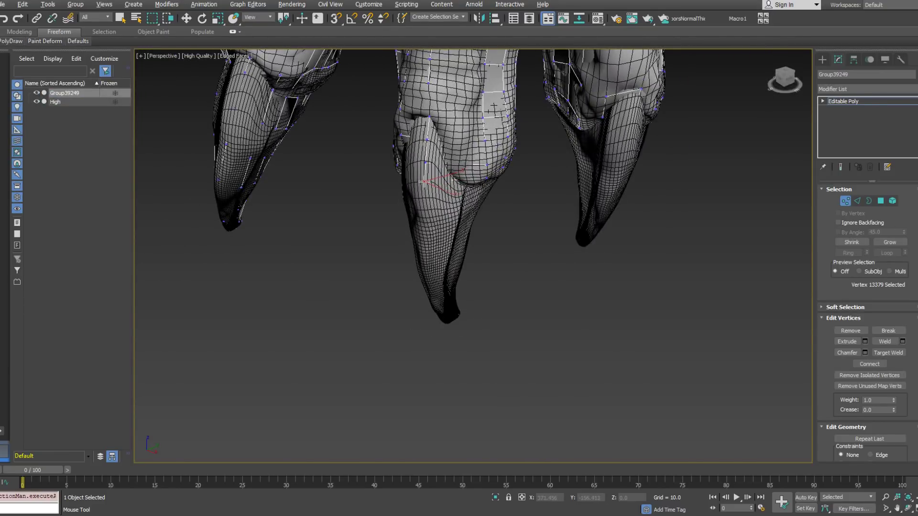
key(F3)
key(F3)
mouse_move(443, 167)
alt+middle_down()
mouse_move(421, 148)
mouse_move(450, 129)
mouse_move(497, 126)
alt+middle_up()
alt+middle_drag(348, 96, 432, 129)
scroll(432, 129, down, 4)
alt+middle_drag(440, 95, 451, 80)
scroll(431, 200, up, 3)
alt+middle_drag(431, 199, 401, 172)
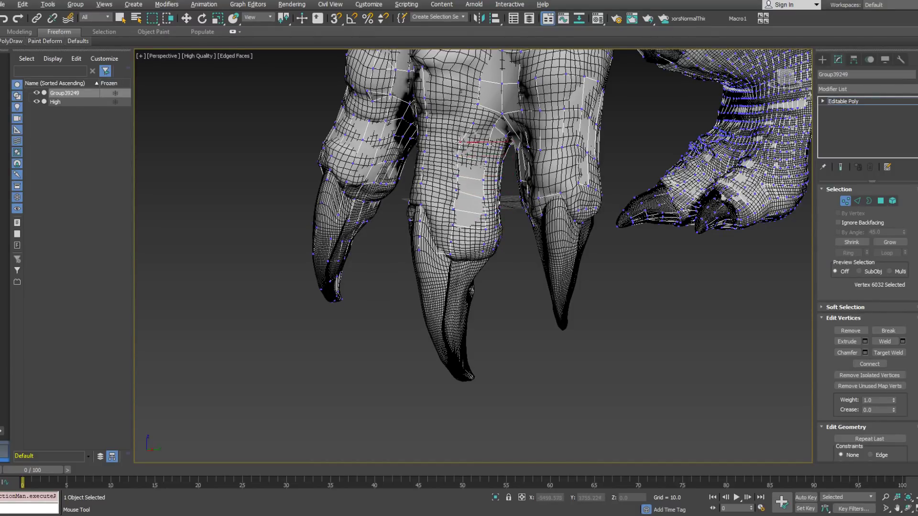
alt+middle_drag(463, 121, 463, 102)
click(462, 102)
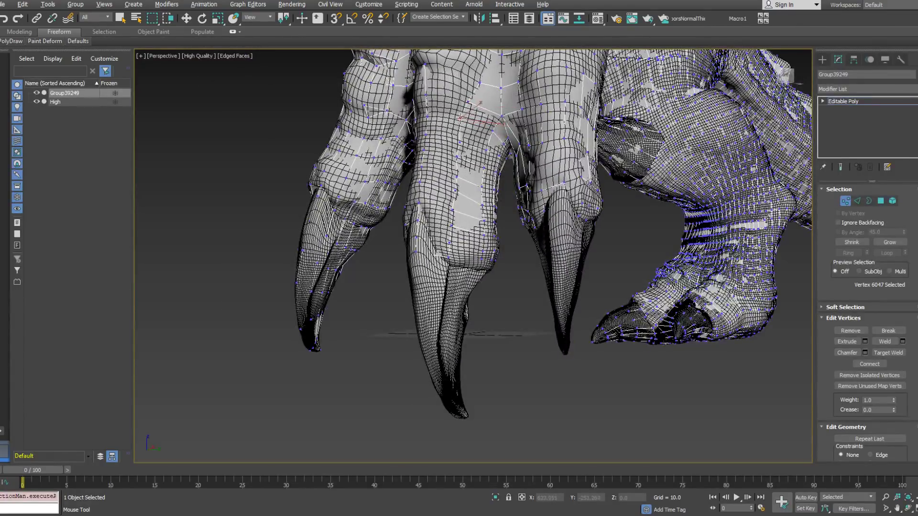
Adjust the low-poly vertices around the knuckle fold above the retopologized claw.
alt+middle_drag(521, 144, 597, 150)
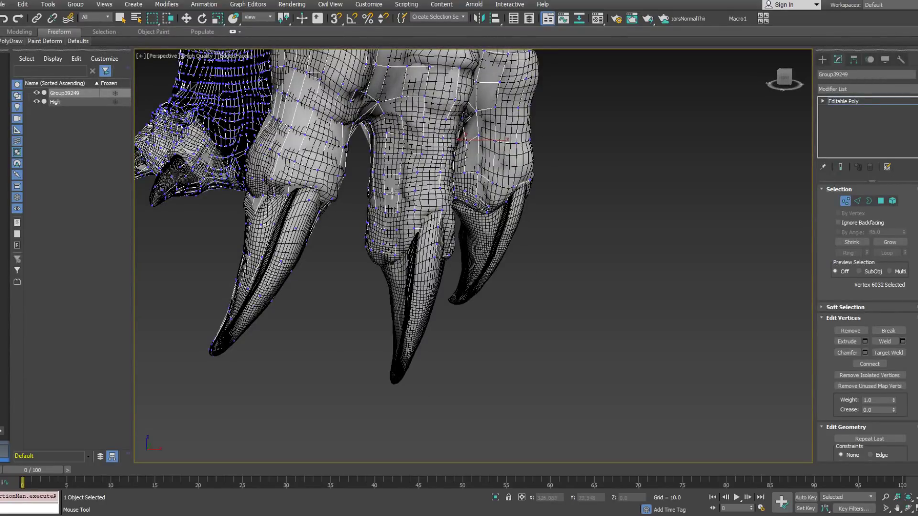
alt+middle_drag(391, 192, 471, 211)
middle_drag(493, 263, 471, 223)
scroll(471, 222, up, 2)
mouse_move(1, 45)
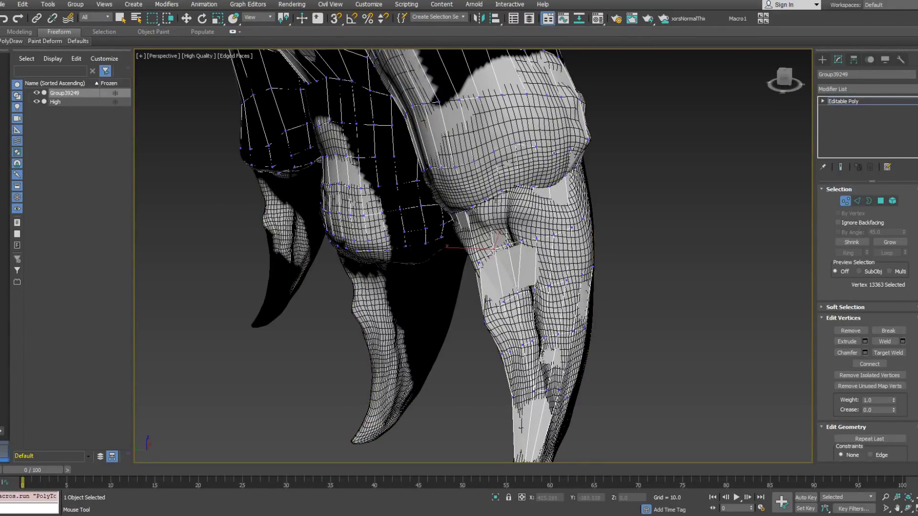
alt+middle_drag(521, 427, 510, 433)
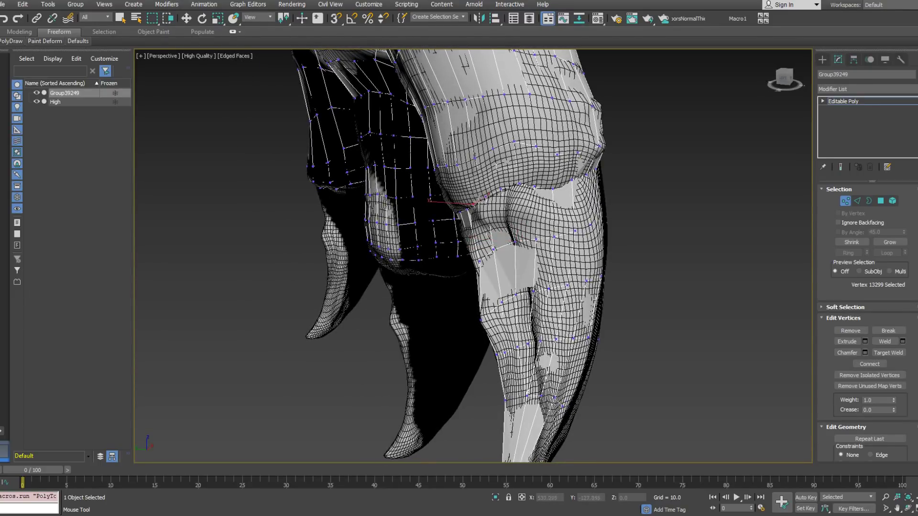
mouse_move(510, 432)
alt+middle_down()
mouse_move(524, 432)
mouse_move(513, 432)
alt+middle_up()
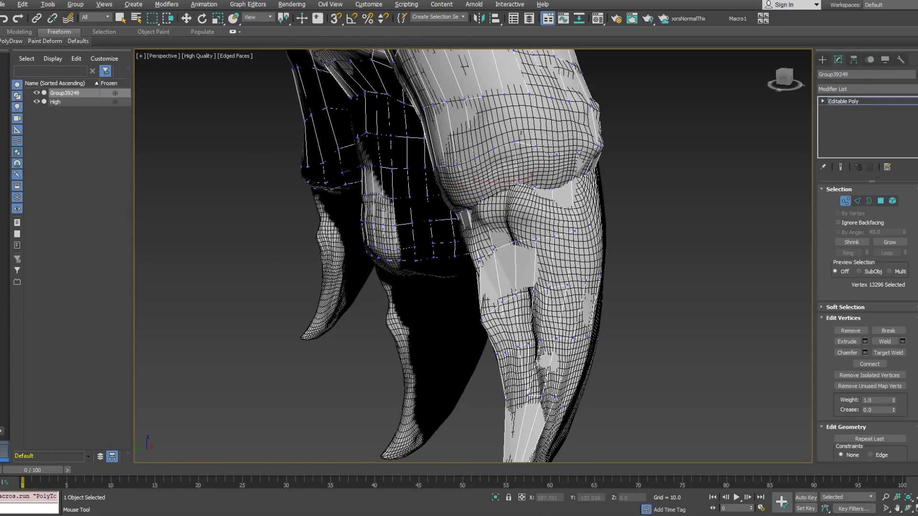
mouse_move(509, 433)
alt+middle_down()
mouse_move(498, 434)
mouse_move(514, 431)
alt+middle_up()
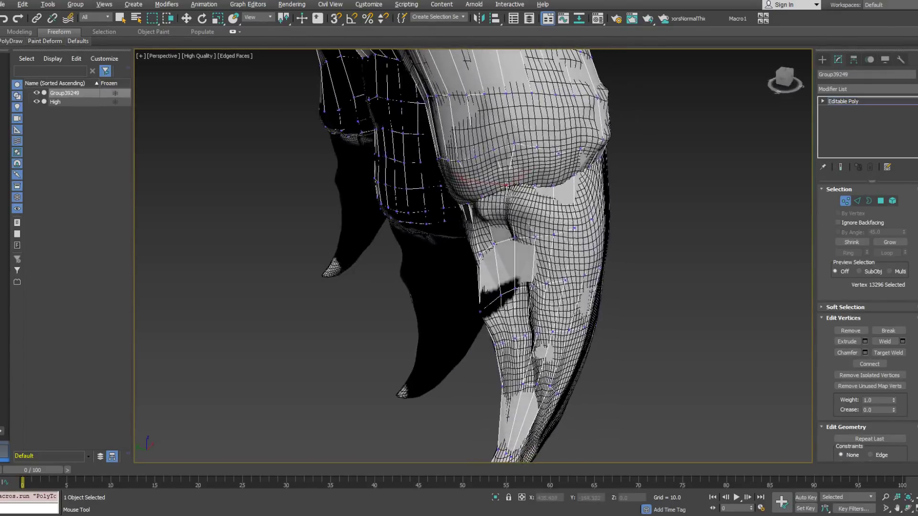
click(507, 144)
Reposition low-poly vertices farther up the same toe and the back of the hand to even out the loops.
alt+middle_drag(504, 146, 501, 124)
middle_drag(501, 124, 471, 257)
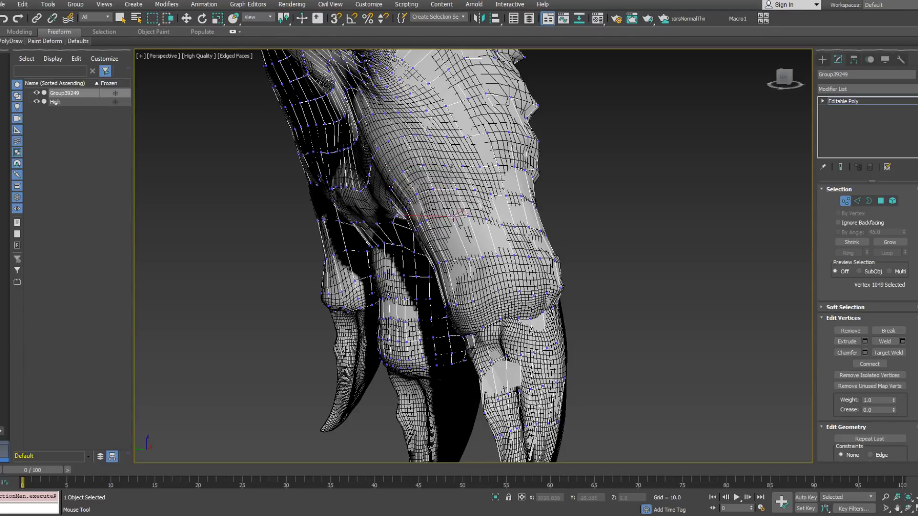
drag(448, 217, 446, 218)
drag(469, 258, 463, 262)
alt+middle_drag(464, 263, 487, 257)
key(F3)
key(F3)
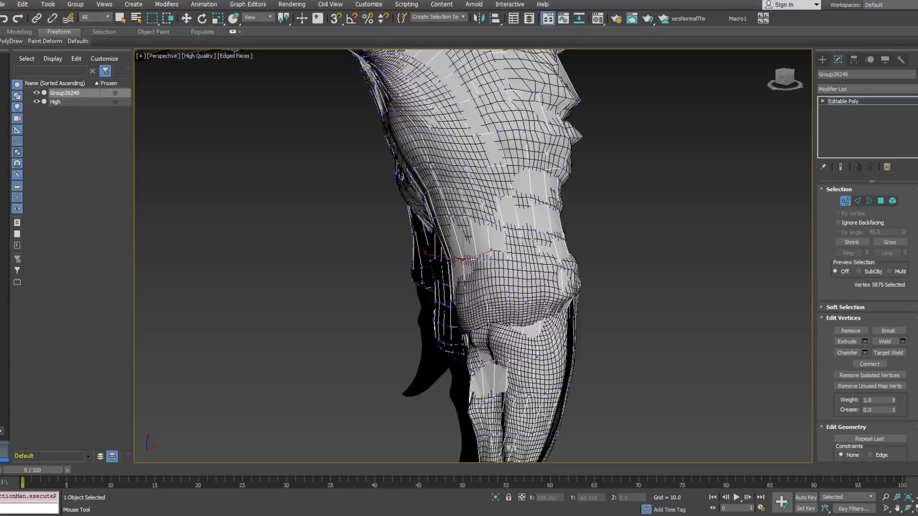
middle_drag(480, 260, 479, 242)
scroll(479, 242, up, 3)
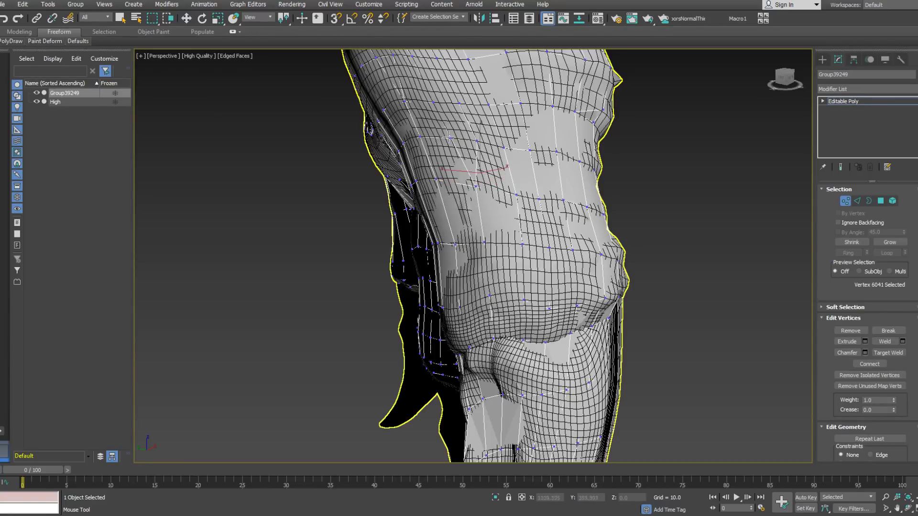
scroll(466, 205, down, 3)
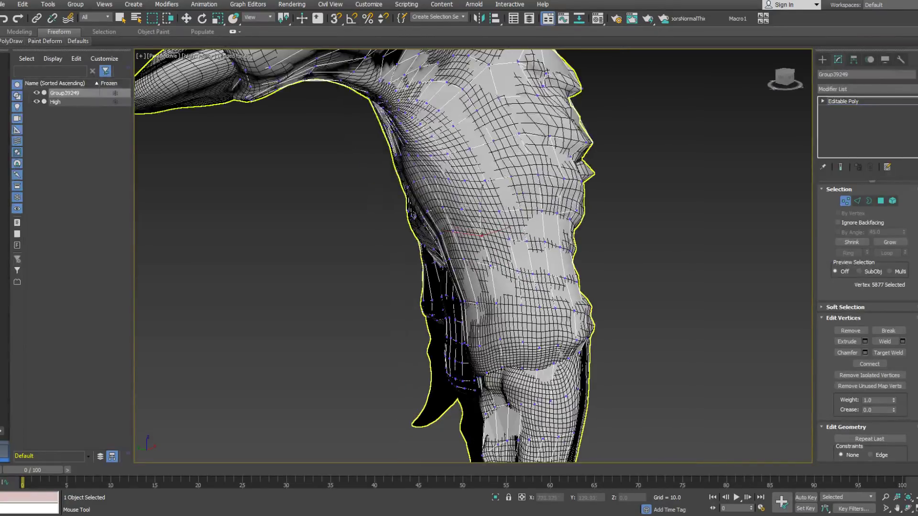
mouse_move(451, 181)
alt+middle_down()
mouse_move(438, 187)
mouse_move(449, 181)
alt+middle_up()
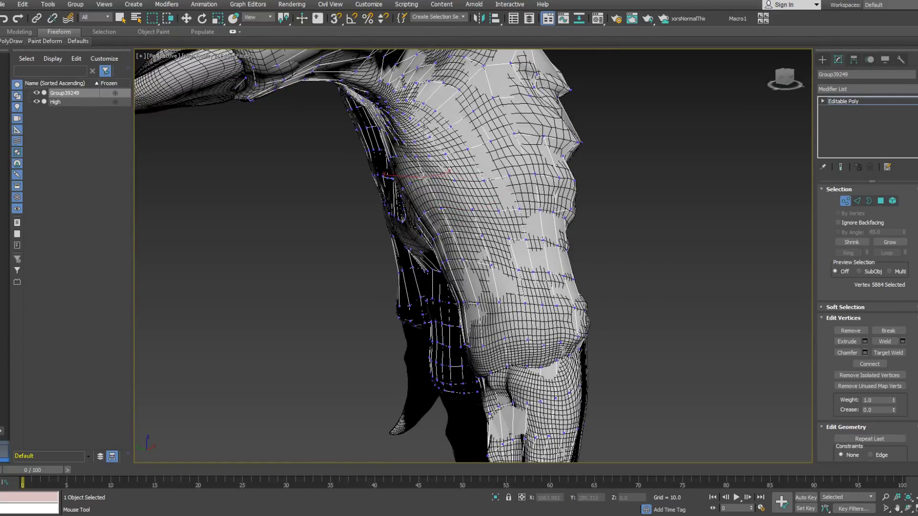
Examine the toes, knuckles and claws from several angles for how well the low-poly mesh covers the sculpt.
alt+middle_drag(430, 171, 463, 113)
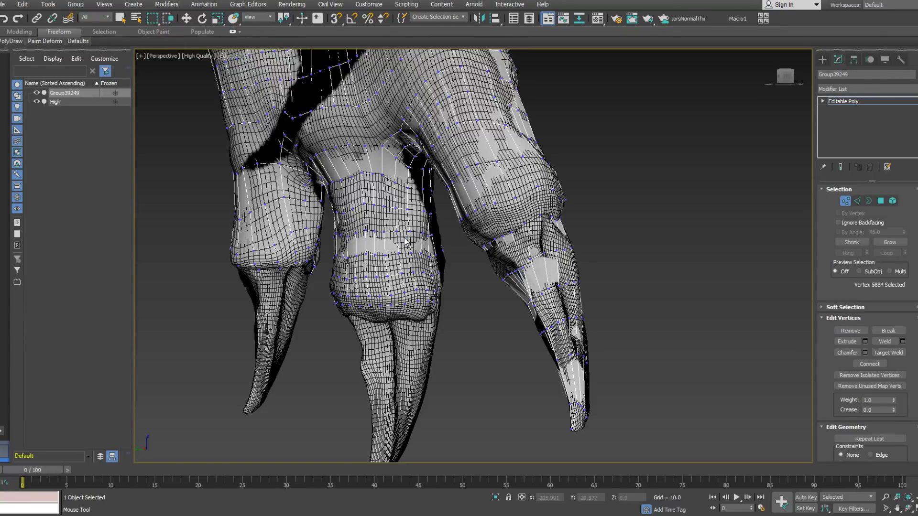
alt+middle_drag(523, 239, 409, 248)
scroll(410, 248, up, 3)
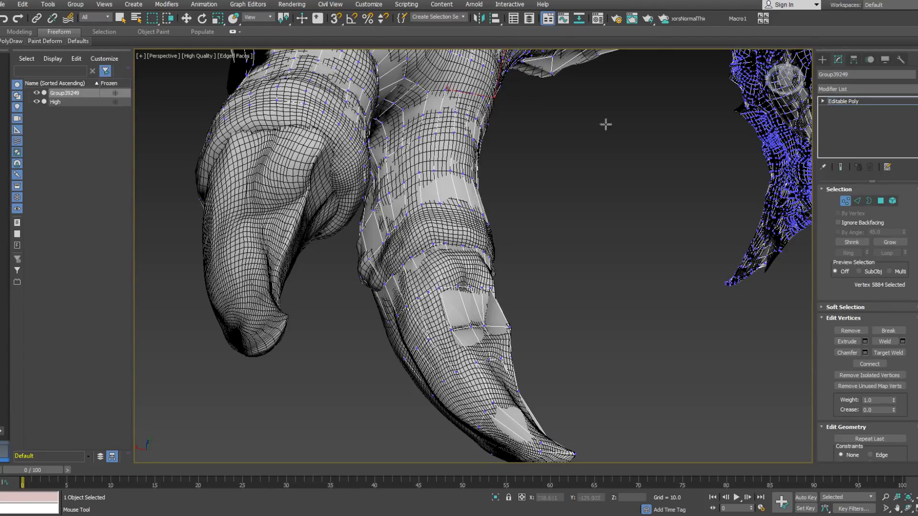
alt+middle_drag(476, 169, 420, 214)
alt+middle_drag(607, 182, 604, 244)
middle_drag(344, 270, 401, 217)
alt+middle_drag(473, 143, 430, 175)
middle_drag(316, 161, 323, 181)
scroll(330, 196, up, 6)
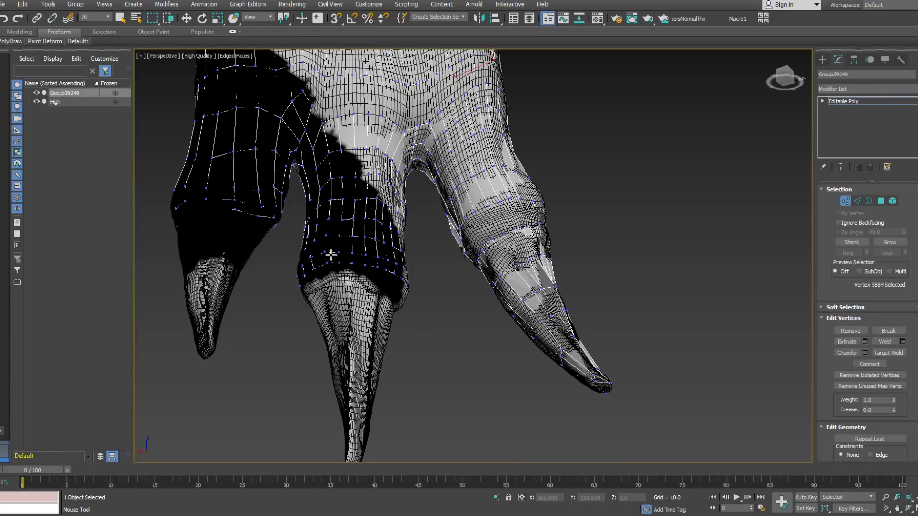
middle_drag(339, 270, 416, 257)
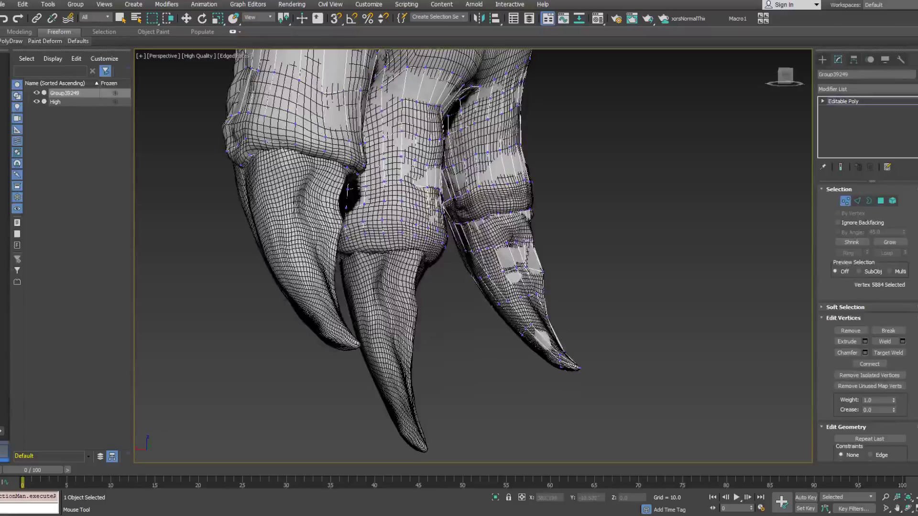
scroll(408, 237, up, 5)
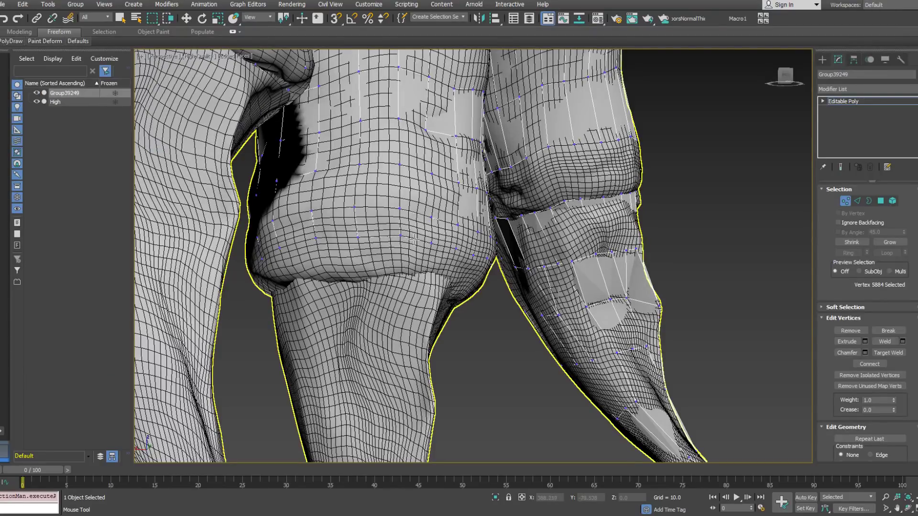
ctrl+drag(404, 238, 433, 243)
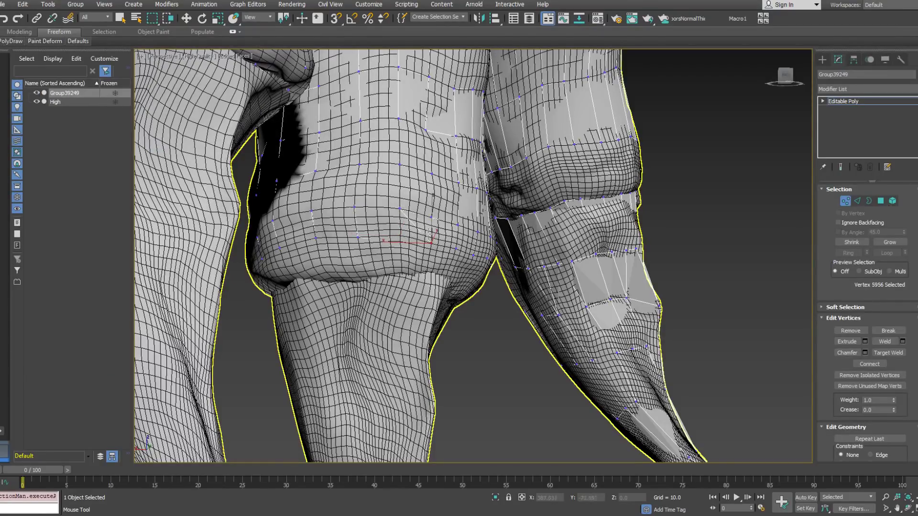
key(ctrl+z)
key(ctrl+z)
In edge mode, select several edges around the middle toe's open end, expand them to their edge rings, and collapse the rings.
key(w)
key(2)
double_click(423, 238)
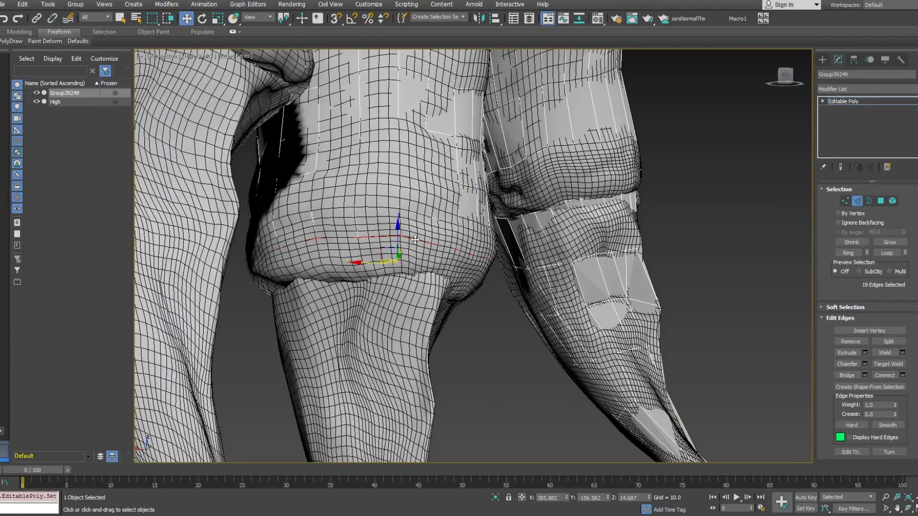
click(415, 240)
alt+middle_drag(437, 217, 421, 279)
scroll(420, 227, down, 4)
ctrl+click(473, 278)
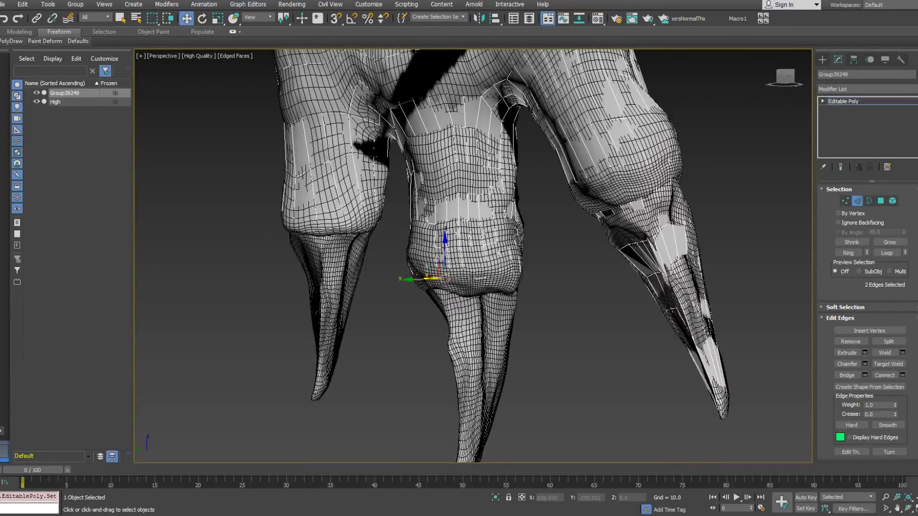
key(ctrl+z)
ctrl+click(496, 279)
alt+middle_drag(496, 279, 296, 340)
ctrl+click(397, 271)
alt+middle_drag(415, 275, 515, 285)
alt+click(468, 271)
click(848, 252)
middle_drag(430, 90, 445, 187)
scroll(438, 212, down, 5)
scroll(423, 263, down, 5)
alt+middle_drag(560, 290, 610, 297)
right_click(552, 143)
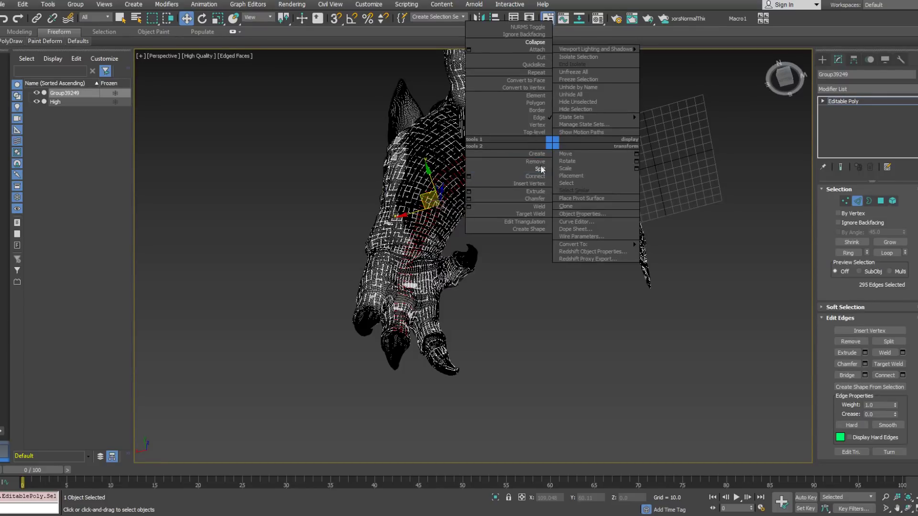
click(539, 43)
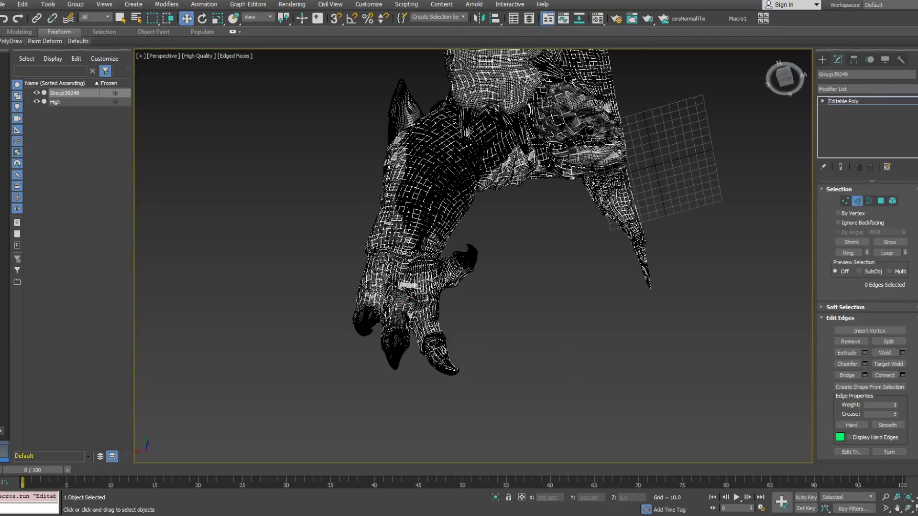
Select an edge on the underside of the toe beside the middle toe, expand it to its edge ring, and collapse the ring.
click(386, 289)
alt+middle_drag(387, 290, 383, 330)
scroll(382, 301, up, 6)
alt+middle_drag(385, 282, 370, 238)
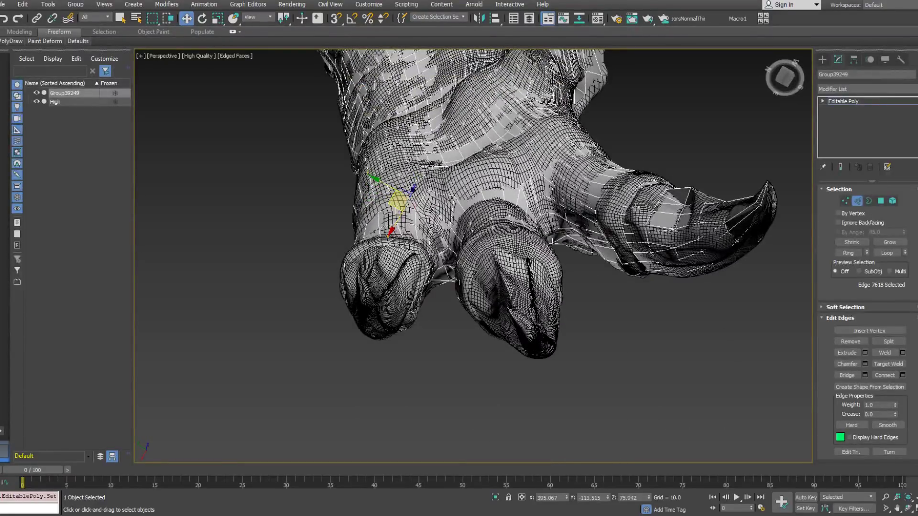
click(597, 230)
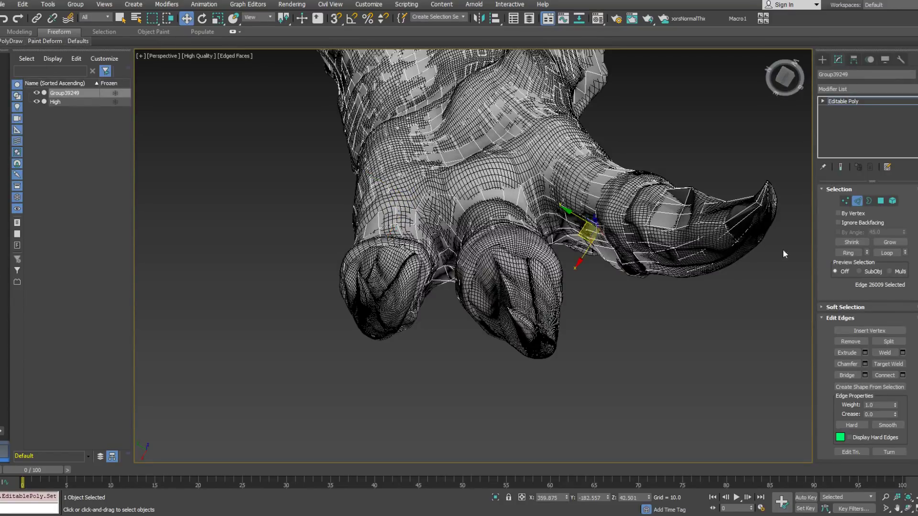
click(835, 252)
alt+middle_drag(779, 240, 549, 269)
right_click(549, 268)
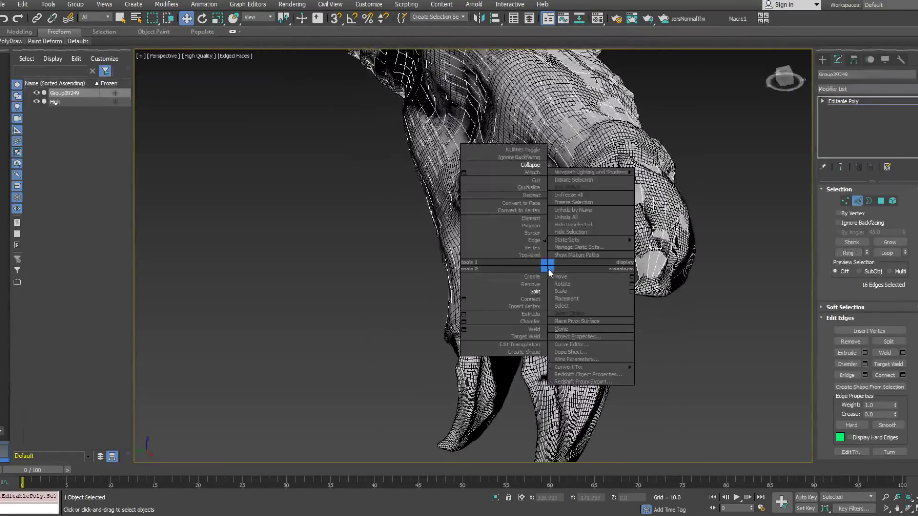
click(526, 165)
Collapse two more edge rings on the low-poly mesh beneath the same toe's claw base.
alt+middle_drag(526, 165, 581, 210)
click(525, 326)
click(526, 332)
alt+middle_drag(526, 332, 451, 253)
scroll(456, 279, up, 2)
click(449, 286)
click(849, 253)
right_click(453, 289)
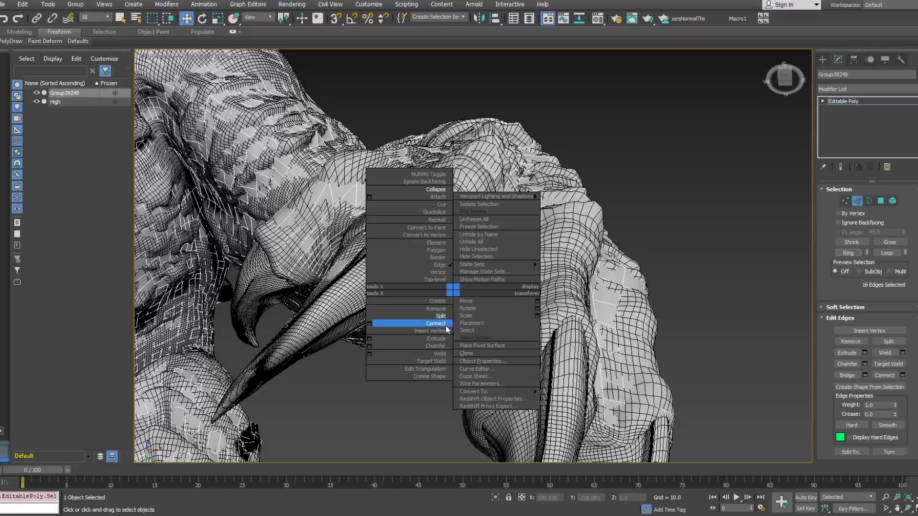
click(433, 190)
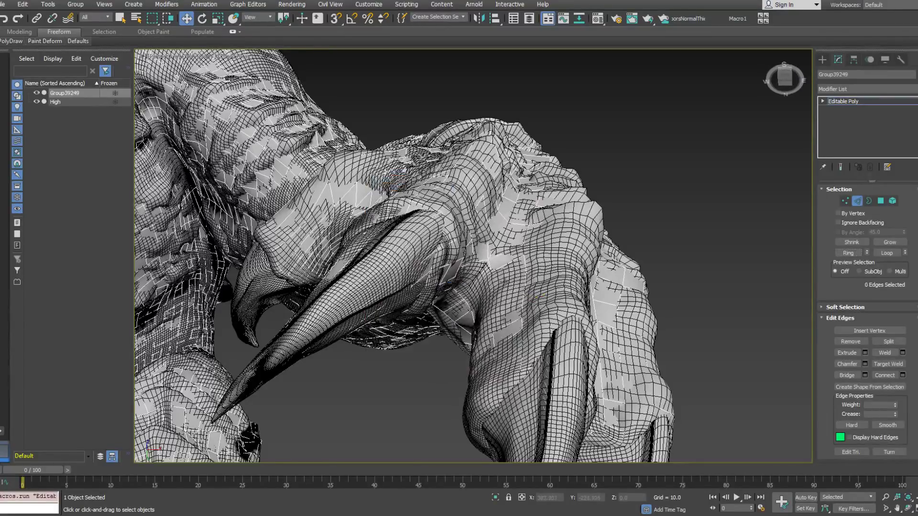
alt+middle_drag(507, 280, 517, 363)
right_click(485, 277)
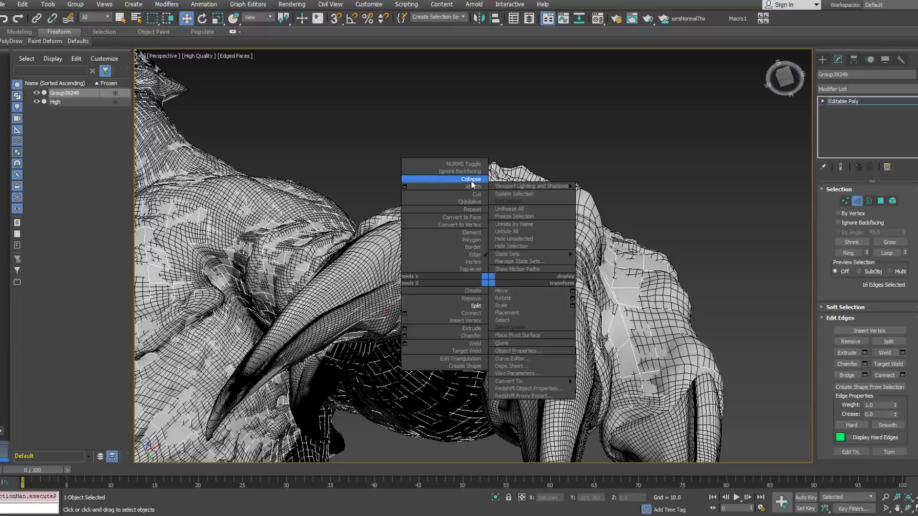
click(445, 180)
mouse_move(503, 250)
alt+middle_down()
mouse_move(543, 309)
mouse_move(589, 342)
mouse_move(594, 216)
mouse_move(471, 244)
mouse_move(479, 260)
mouse_move(530, 261)
mouse_move(602, 201)
mouse_move(618, 225)
mouse_move(678, 254)
alt+middle_up()
click(566, 311)
click(511, 276)
click(544, 241)
click(844, 254)
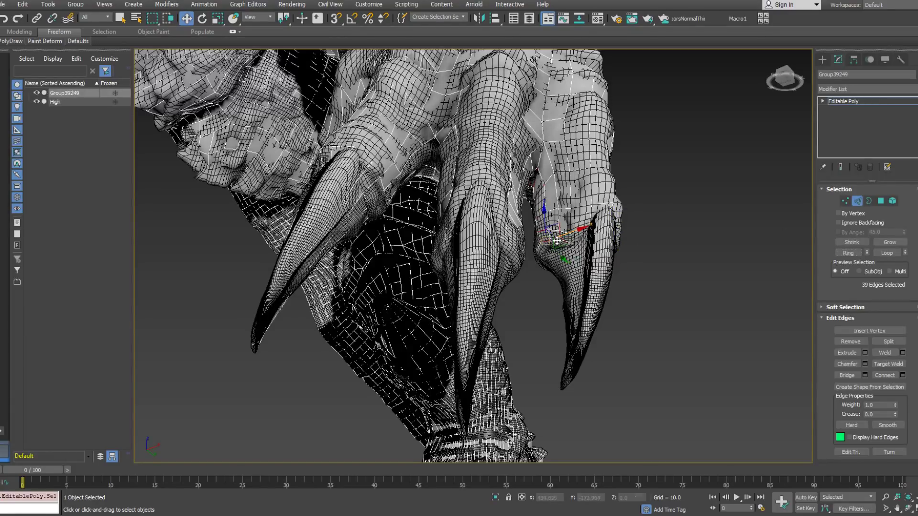
click(554, 240)
right_click(568, 243)
click(734, 233)
Select the surplus edge loop segments around the outer toe just above its claw and remove them.
alt+middle_drag(645, 249, 624, 261)
double_click(569, 243)
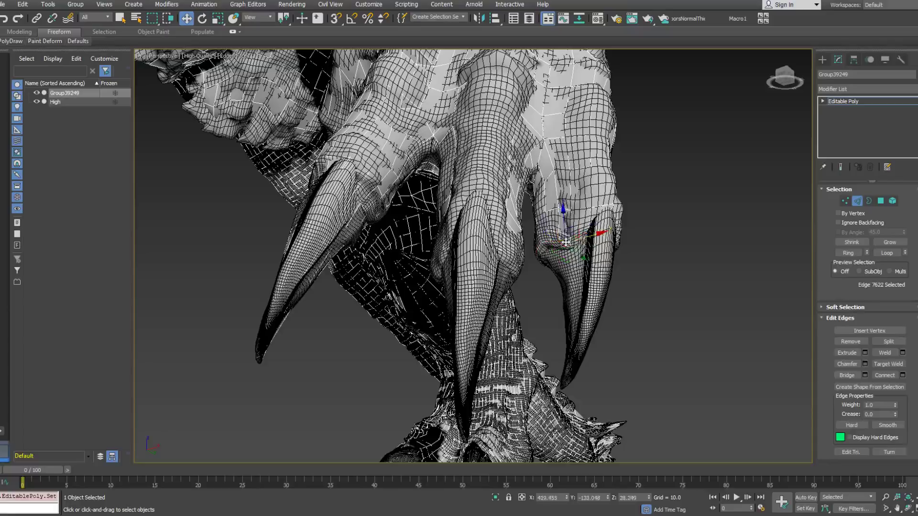
ctrl+double_click(554, 241)
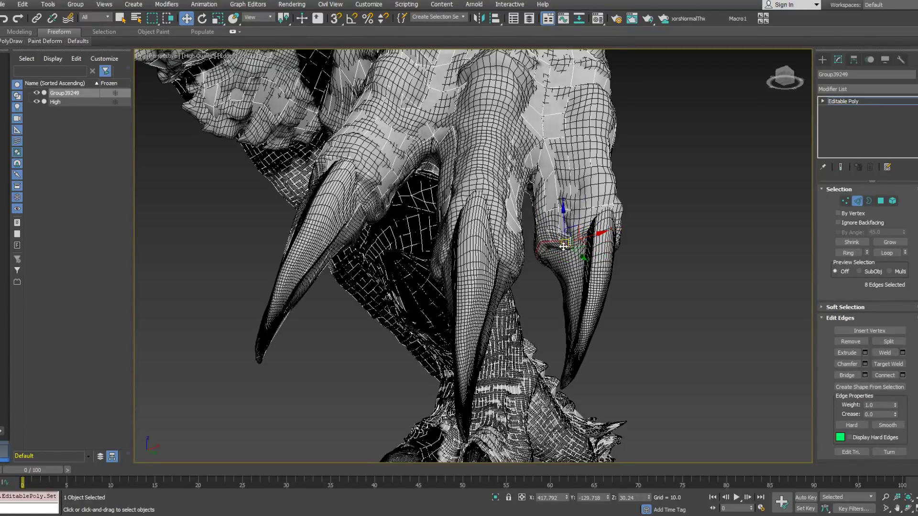
key(F3)
alt+middle_drag(574, 236, 483, 230)
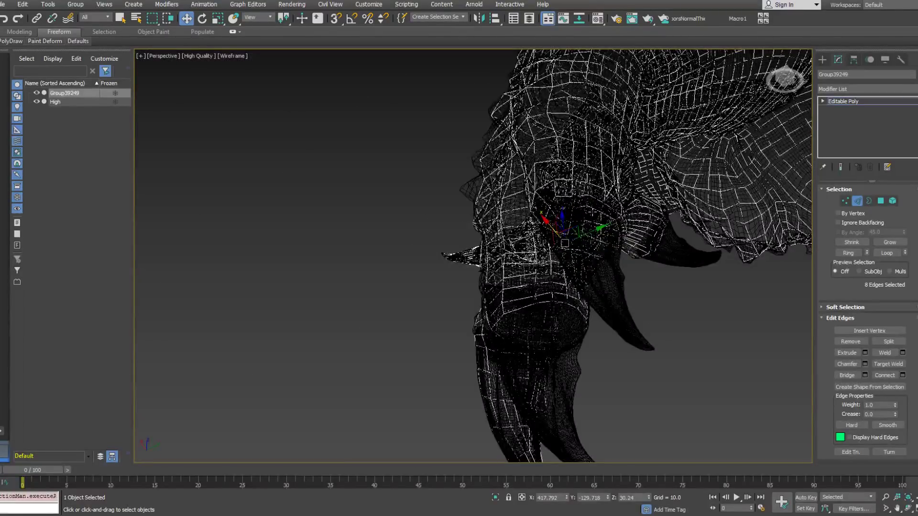
ctrl+double_click(596, 212)
alt+middle_drag(596, 212, 659, 236)
ctrl+double_click(615, 218)
right_click(658, 234)
click(641, 252)
Examine the low-poly edges around the outer toe's claw base from several angles in shaded and wireframe display.
click(880, 201)
click(892, 201)
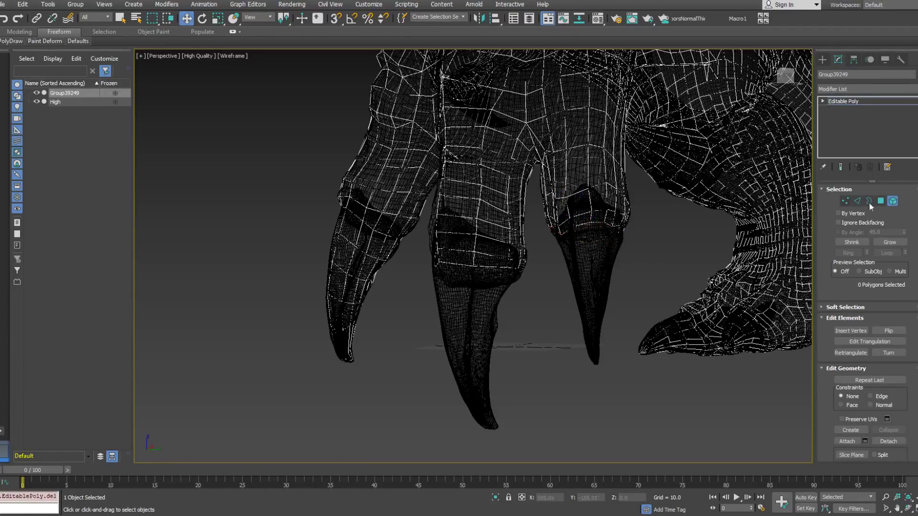
click(857, 201)
click(583, 223)
mouse_move(582, 224)
alt+middle_down()
mouse_move(610, 219)
mouse_move(582, 227)
mouse_move(591, 247)
mouse_move(523, 122)
mouse_move(521, 99)
mouse_move(535, 80)
mouse_move(374, 236)
mouse_move(634, 184)
alt+middle_up()
key(F3)
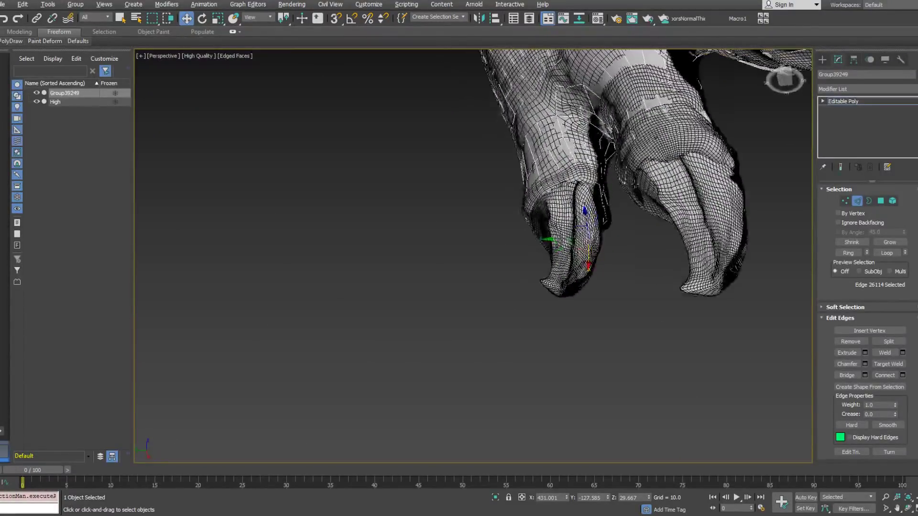
mouse_move(572, 170)
alt+middle_down()
mouse_move(584, 184)
mouse_move(567, 183)
alt+middle_up()
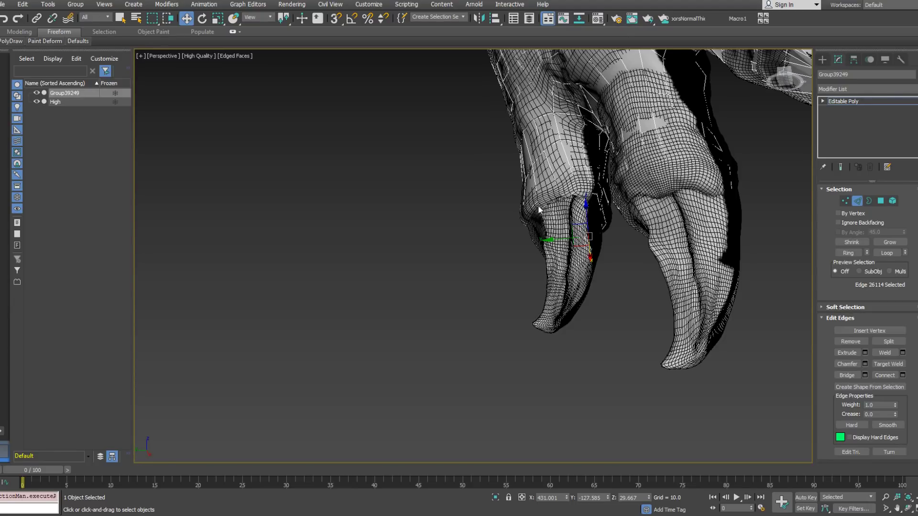
click(578, 189)
mouse_move(581, 190)
alt+middle_down()
mouse_move(595, 220)
mouse_move(513, 201)
mouse_move(440, 217)
mouse_move(466, 239)
alt+middle_up()
click(595, 222)
key(F3)
mouse_move(651, 225)
middle_down()
mouse_move(625, 242)
mouse_move(683, 207)
middle_up()
key(F3)
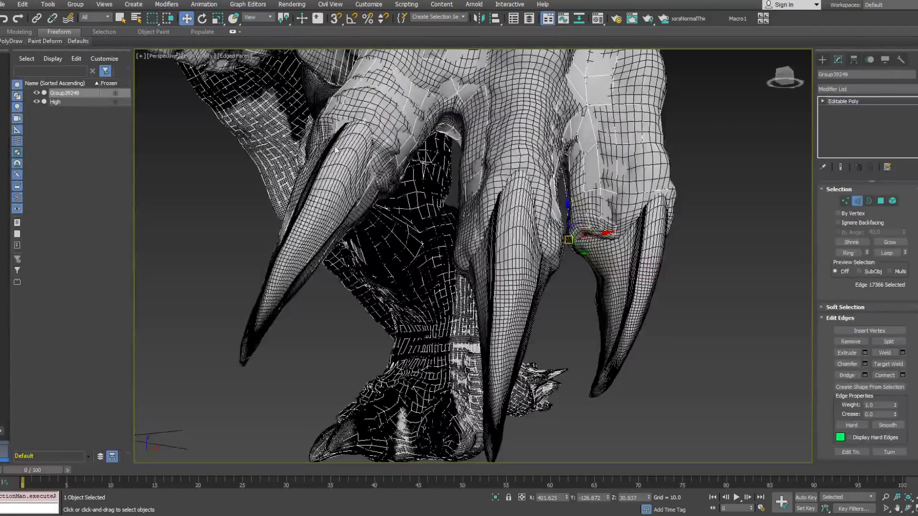
With PolyDraw Drag in vertex mode, reposition the low-poly vertices along the middle toe's centre line, starting at its claw base.
mouse_move(11, 41)
click(92, 82)
alt+middle_drag(578, 183, 521, 203)
scroll(431, 206, down, 4)
alt+middle_drag(430, 205, 471, 192)
scroll(488, 172, up, 3)
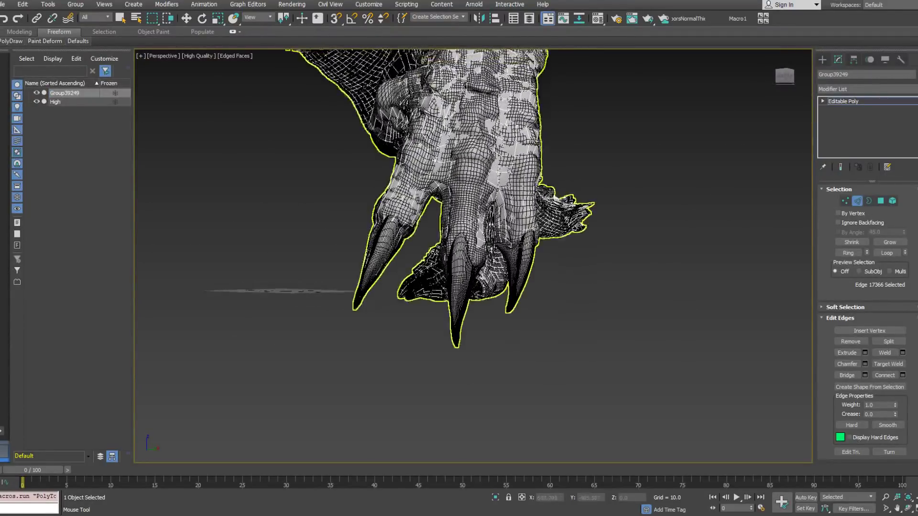
key(F3)
key(F3)
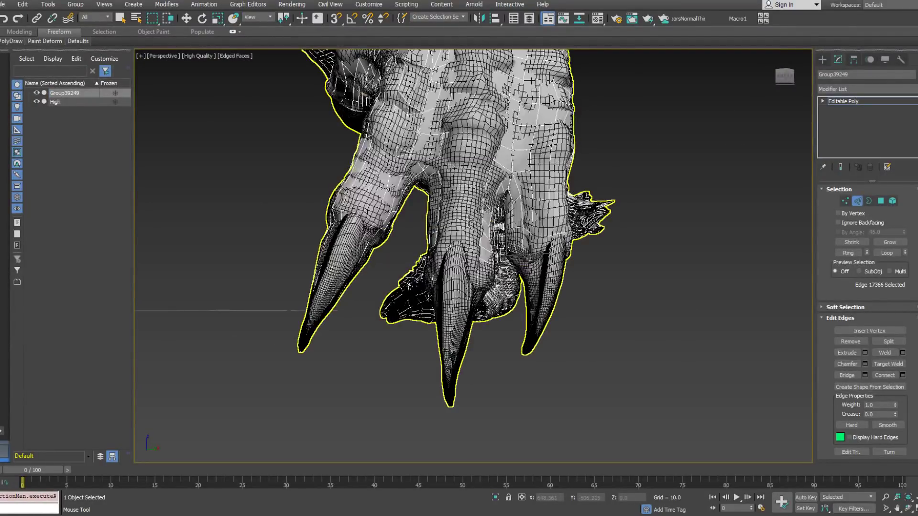
key(F3)
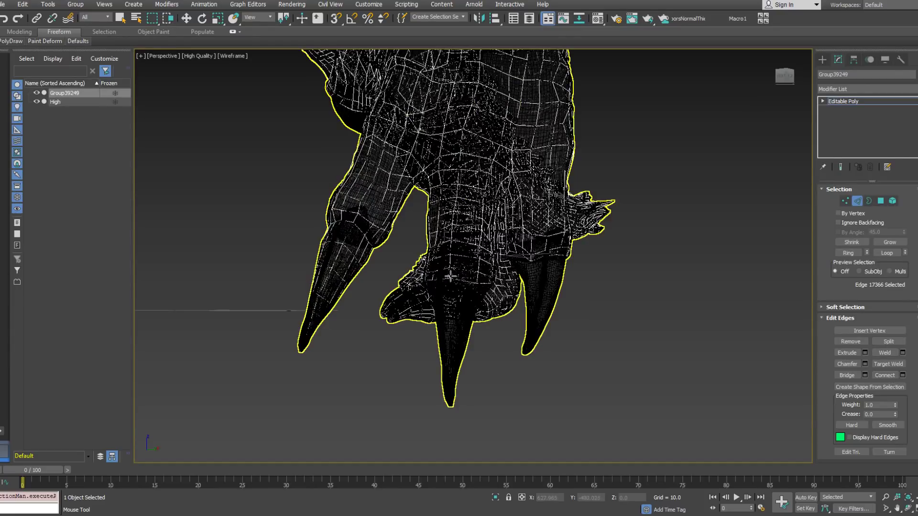
alt+middle_drag(464, 247, 476, 221)
click(845, 201)
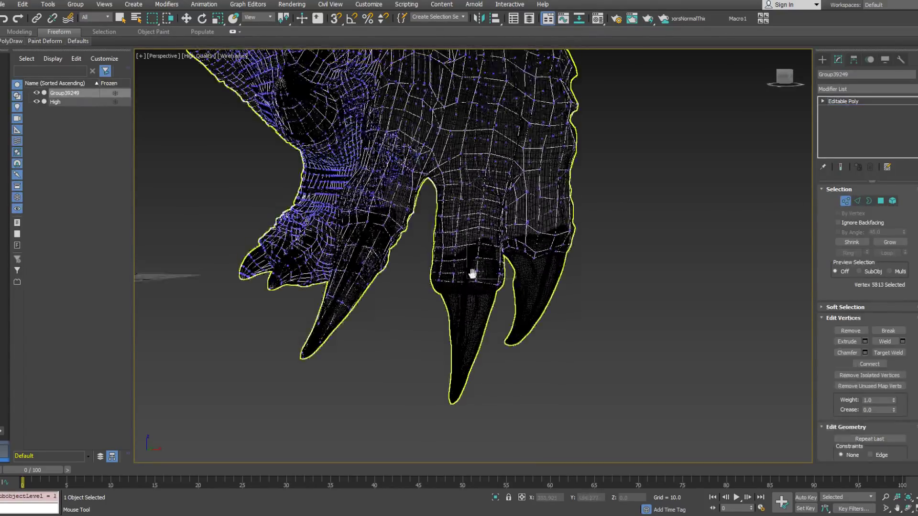
scroll(473, 270, up, 3)
click(480, 272)
alt+middle_drag(477, 266, 480, 246)
click(485, 226)
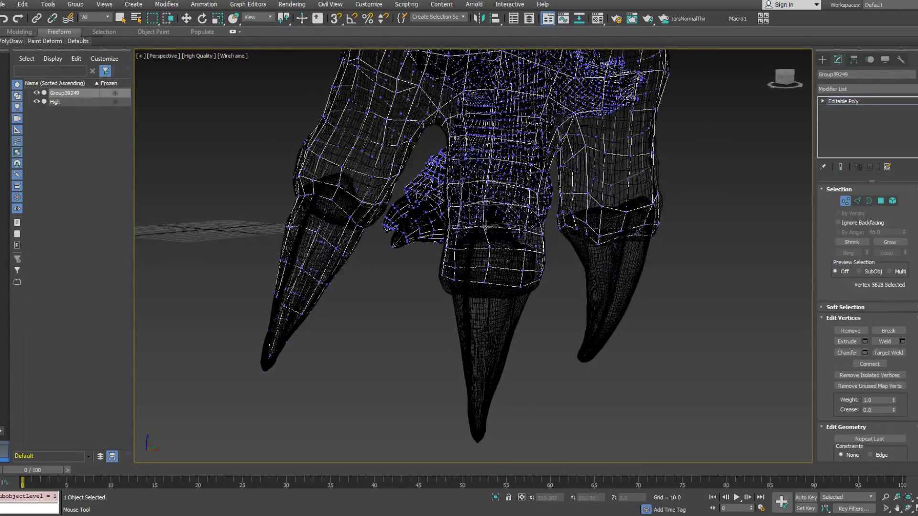
click(493, 181)
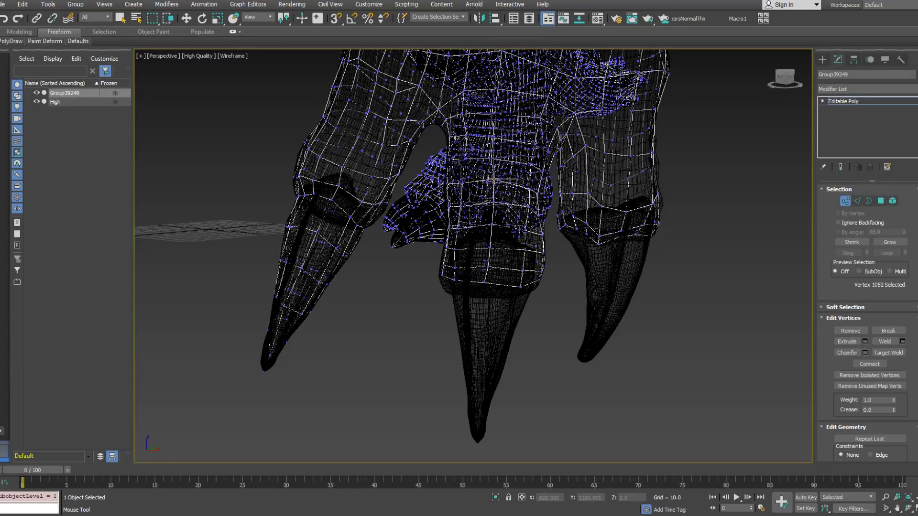
click(497, 159)
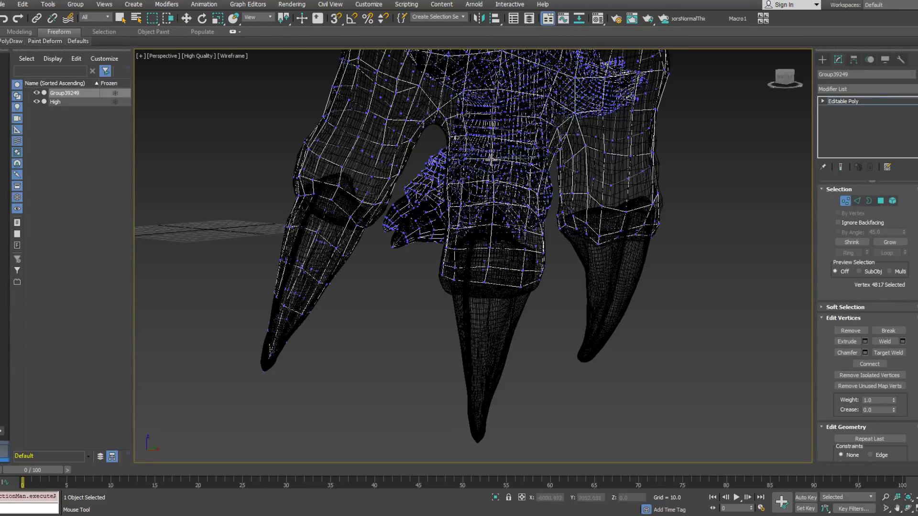
Shift the centre-line vertices farther up the middle toe and over its knuckle, keeping them on the sculpt surface.
middle_drag(511, 154, 503, 239)
key(F3)
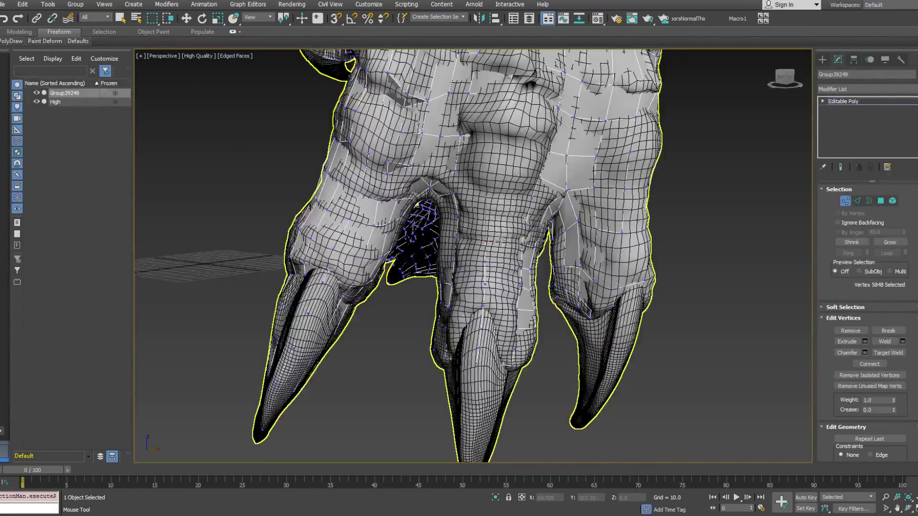
click(489, 260)
click(485, 221)
click(487, 194)
key(F3)
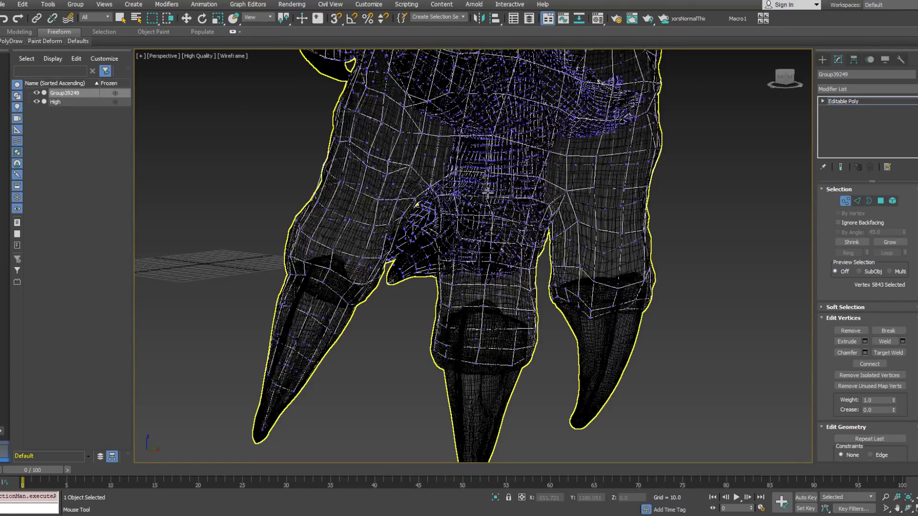
key(F3)
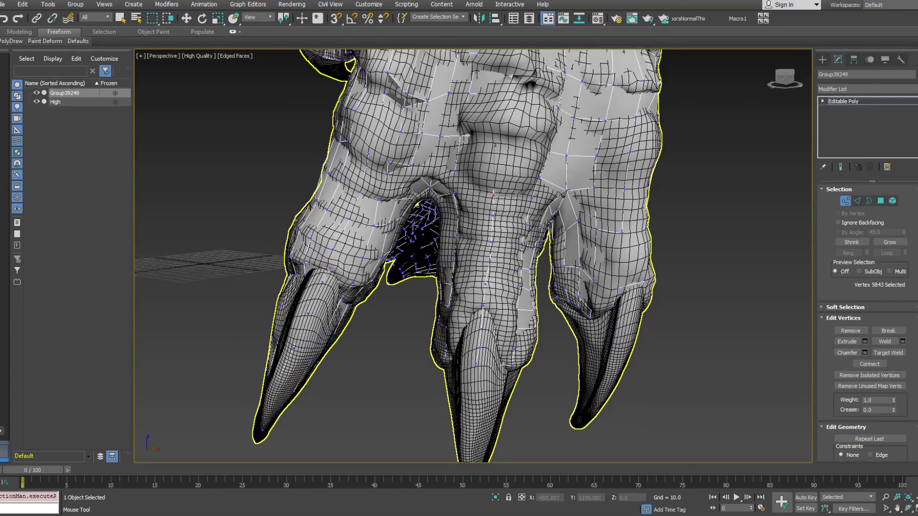
key(F3)
drag(489, 185, 496, 184)
key(F3)
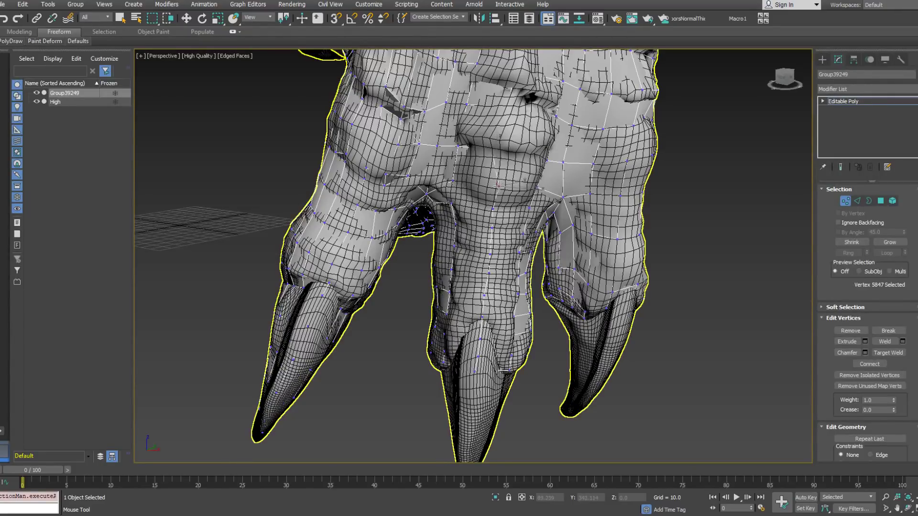
drag(494, 154, 508, 155)
mouse_move(508, 155)
alt+middle_down()
mouse_move(491, 129)
mouse_move(514, 176)
mouse_move(506, 121)
mouse_move(511, 160)
mouse_move(514, 143)
alt+middle_up()
key(F3)
key(F3)
Select the lengthwise edge loop from the middle toe's claw up the back of the hand and chamfer it into two loops.
key(w)
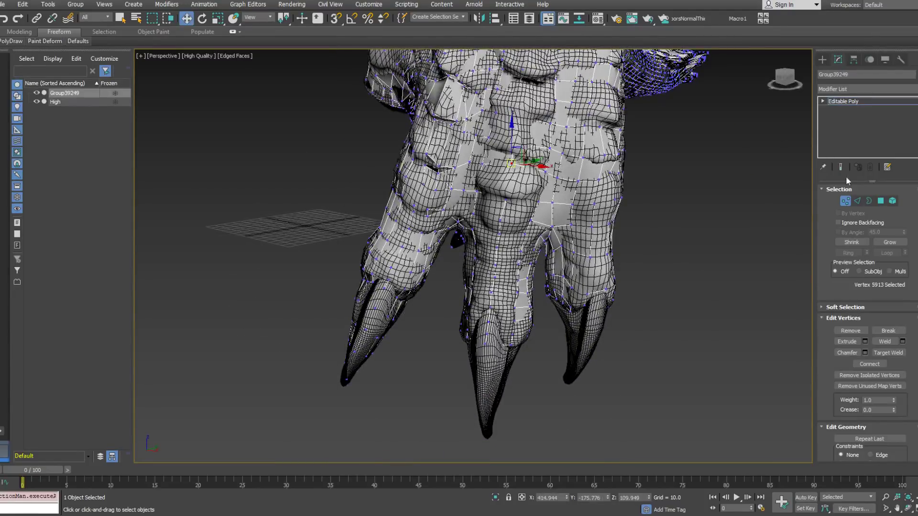
click(857, 200)
double_click(485, 337)
scroll(521, 291, down, 4)
middle_drag(528, 165, 526, 327)
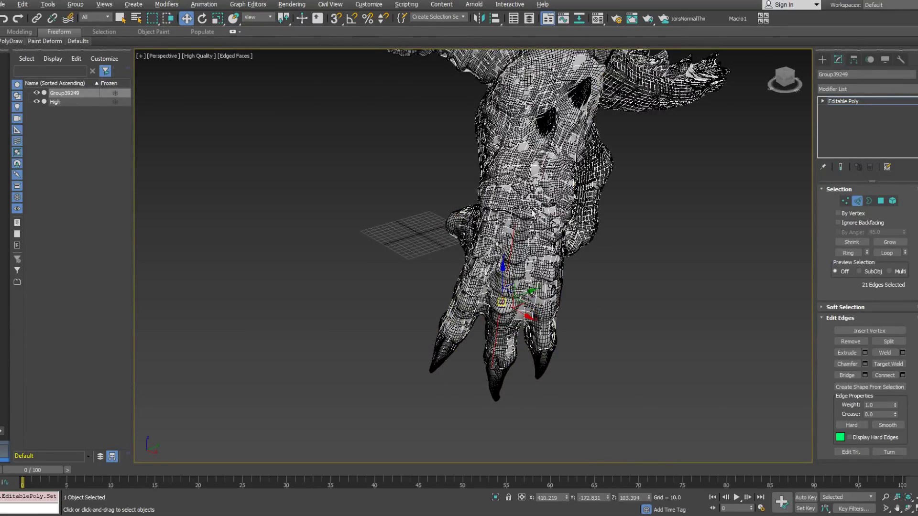
scroll(521, 210, up, 4)
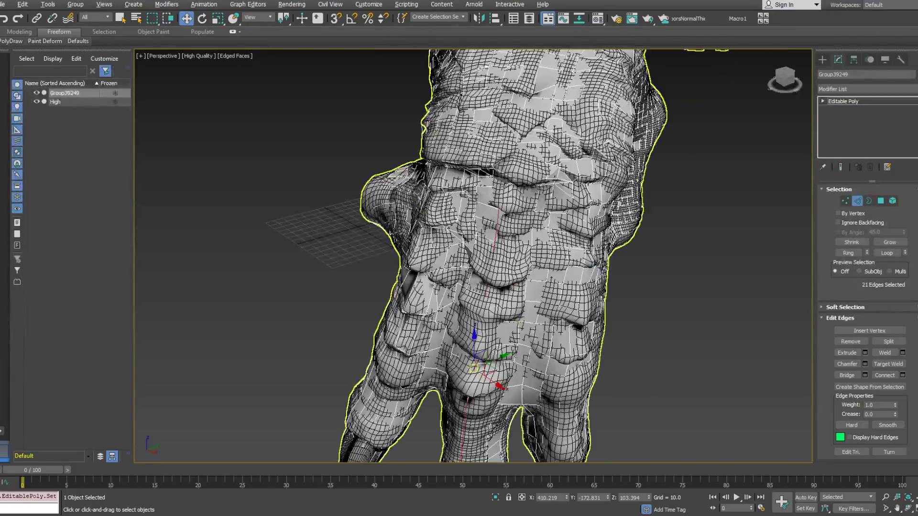
right_click(527, 208)
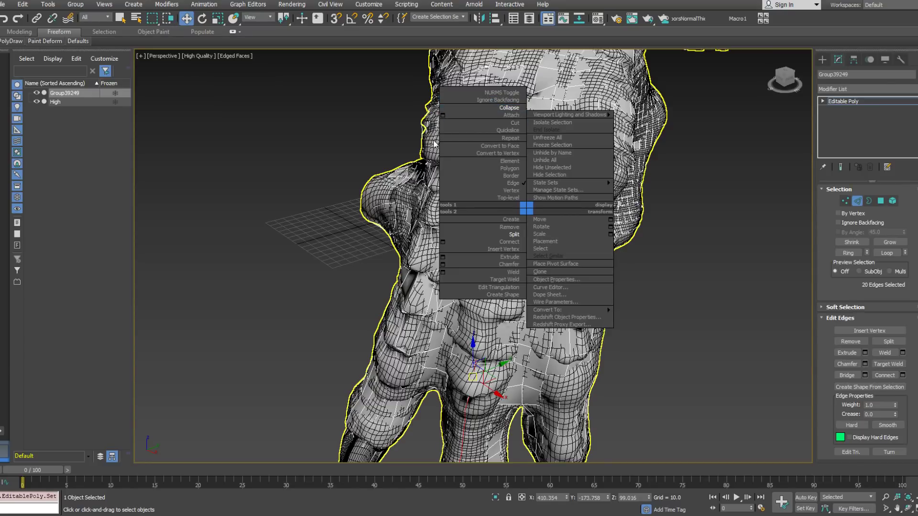
click(444, 264)
middle_drag(423, 284, 420, 160)
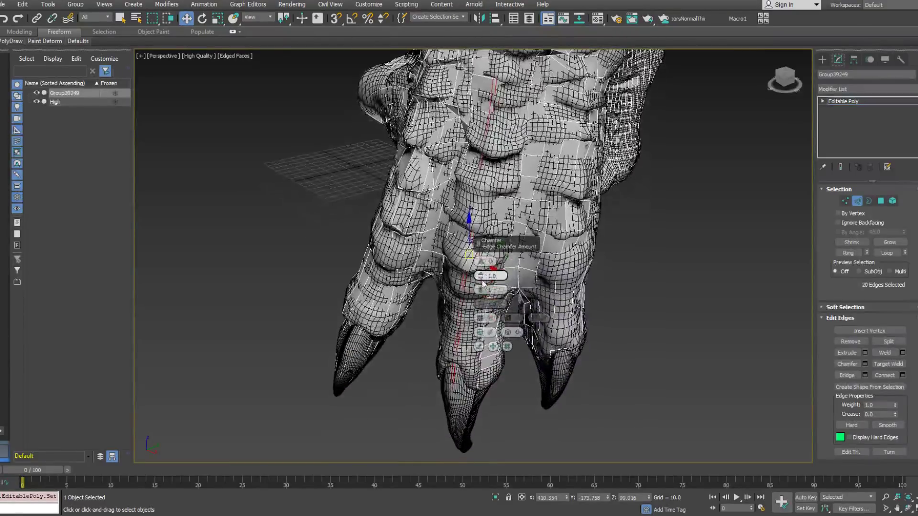
drag(481, 275, 480, 261)
click(478, 347)
middle_drag(478, 347, 490, 265)
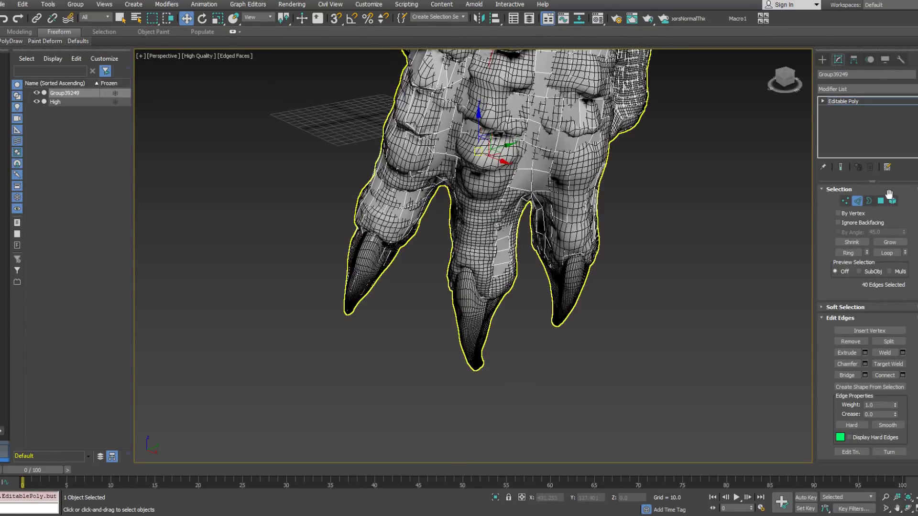
In vertex mode, use PolyDraw to spread the chamfered loops' vertices across the middle toe just above its claw base.
click(844, 202)
alt+middle_drag(454, 306, 482, 266)
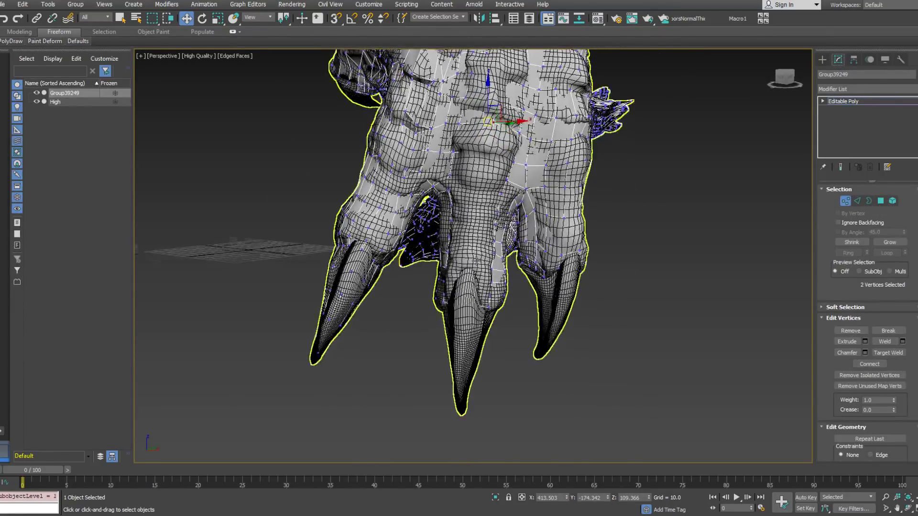
scroll(482, 266, up, 2)
key(F3)
click(15, 41)
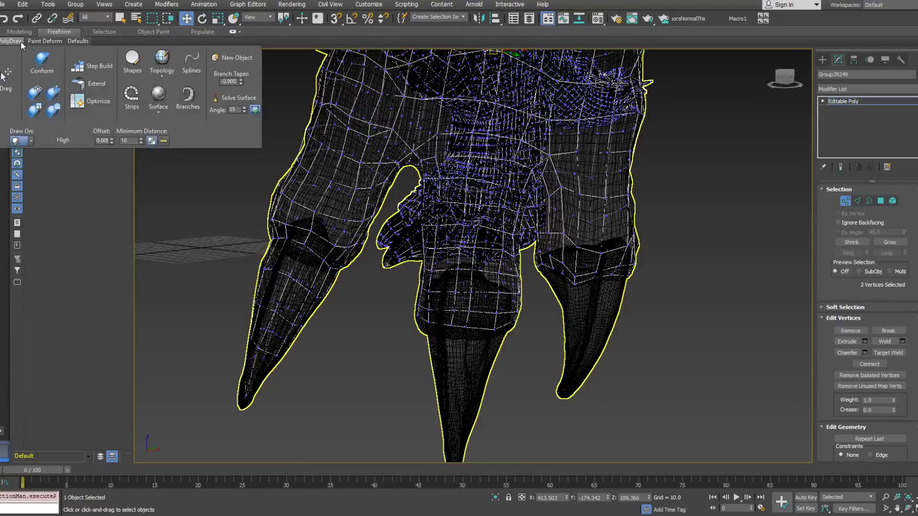
click(463, 327)
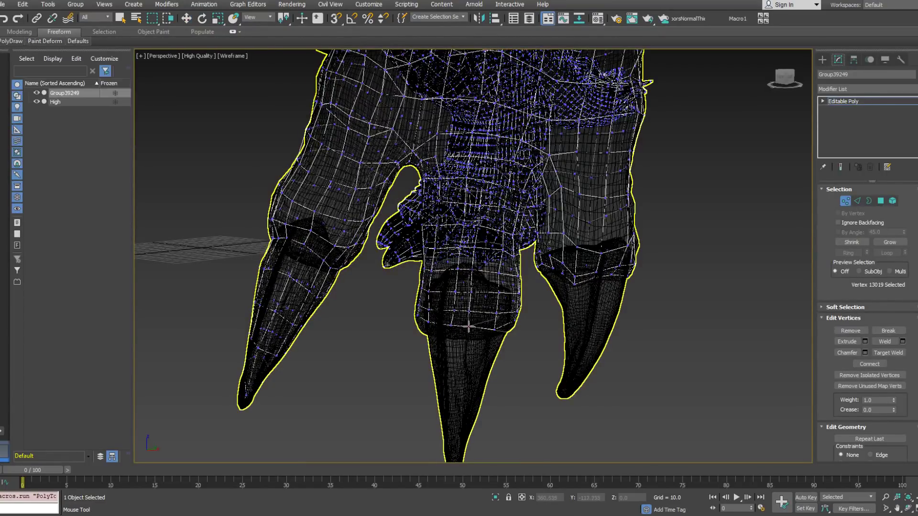
click(443, 310)
drag(443, 310, 457, 246)
click(472, 269)
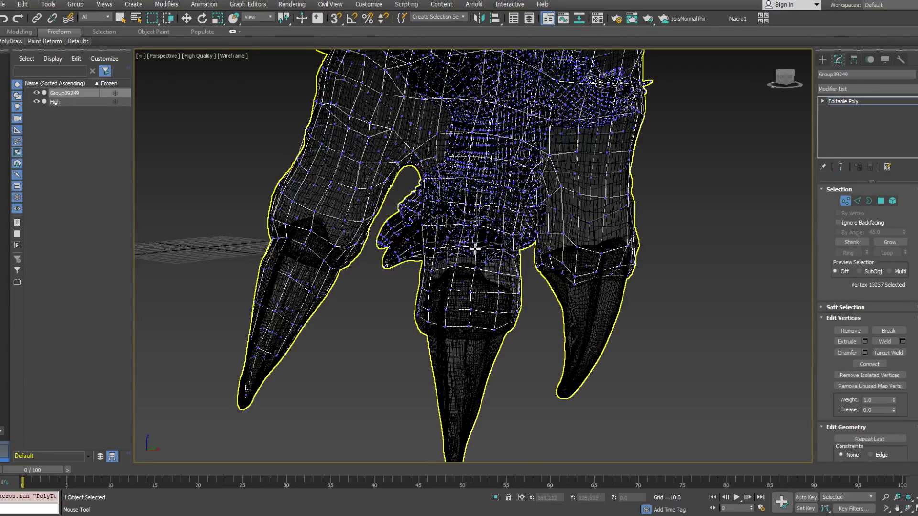
Adjust the new loop vertices farther up the middle toe, checking them against the shaded high-poly surface.
key(F3)
alt+middle_drag(456, 241, 462, 281)
click(482, 282)
click(486, 259)
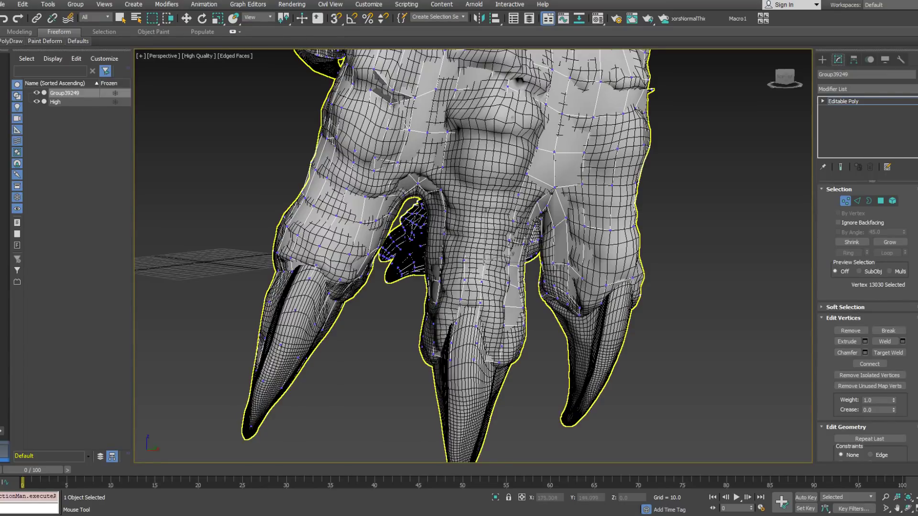
click(471, 230)
click(470, 232)
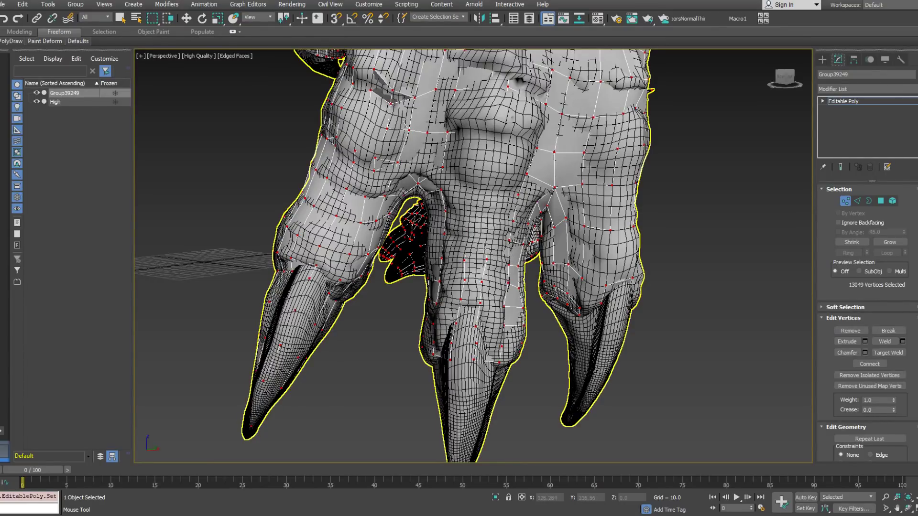
Even out the low-poly vertices around the middle toe between the claw base and the knuckle, working in wireframe.
key(F3)
middle_drag(480, 266, 483, 274)
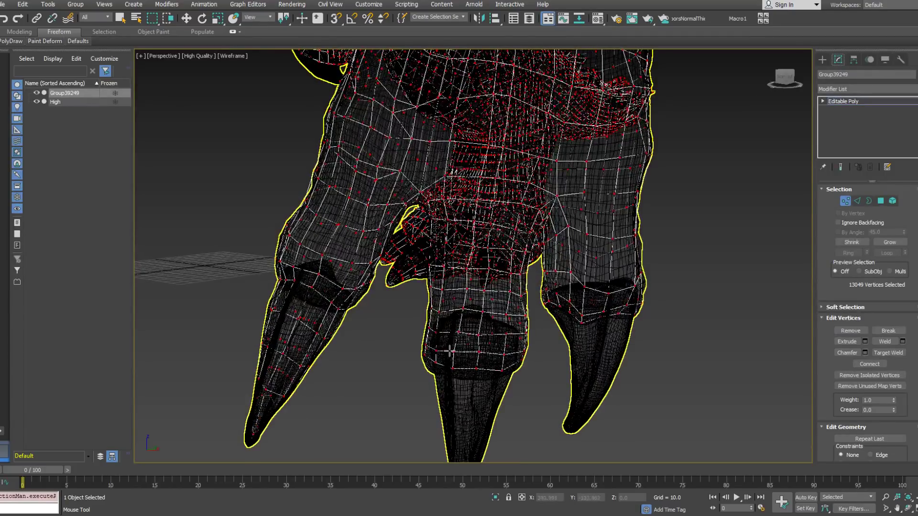
click(467, 288)
mouse_move(467, 284)
alt+middle_down()
mouse_move(493, 288)
mouse_move(480, 279)
alt+middle_up()
click(465, 269)
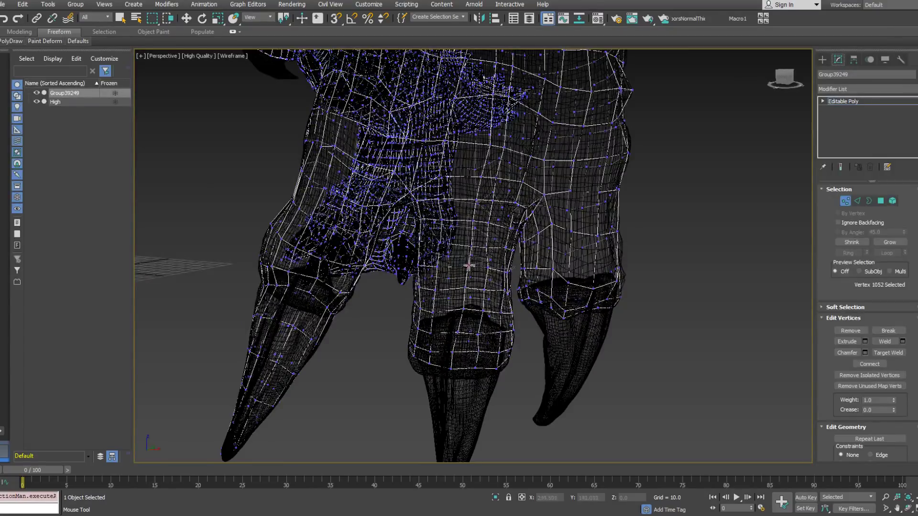
click(484, 247)
alt+middle_drag(484, 247, 481, 279)
click(484, 288)
click(479, 225)
alt+middle_drag(480, 225, 425, 221)
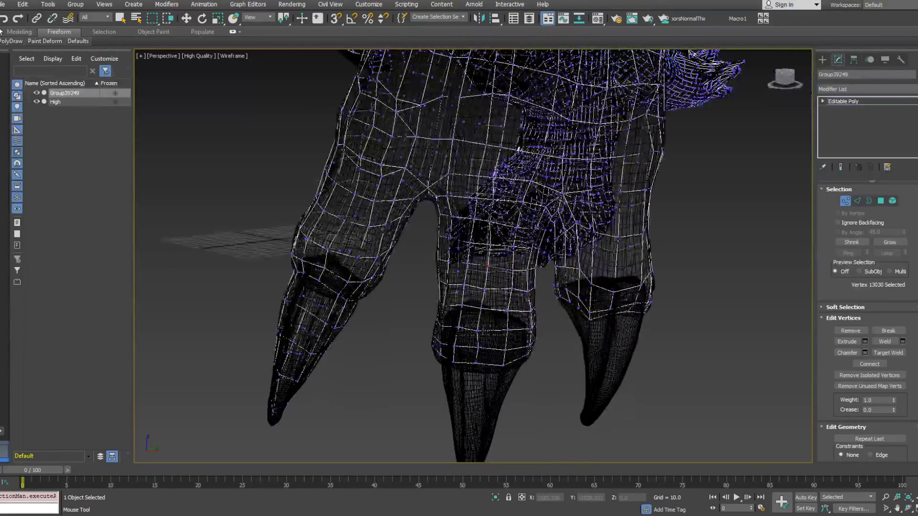
Relax the mesh along the middle toe with the Relax Conform brush, following the rows toward the back of the hand.
mouse_move(3, 42)
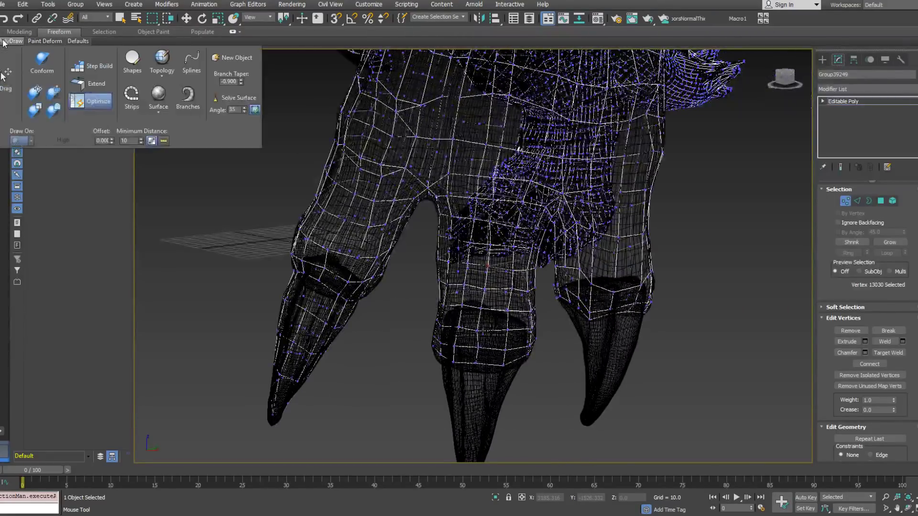
click(59, 113)
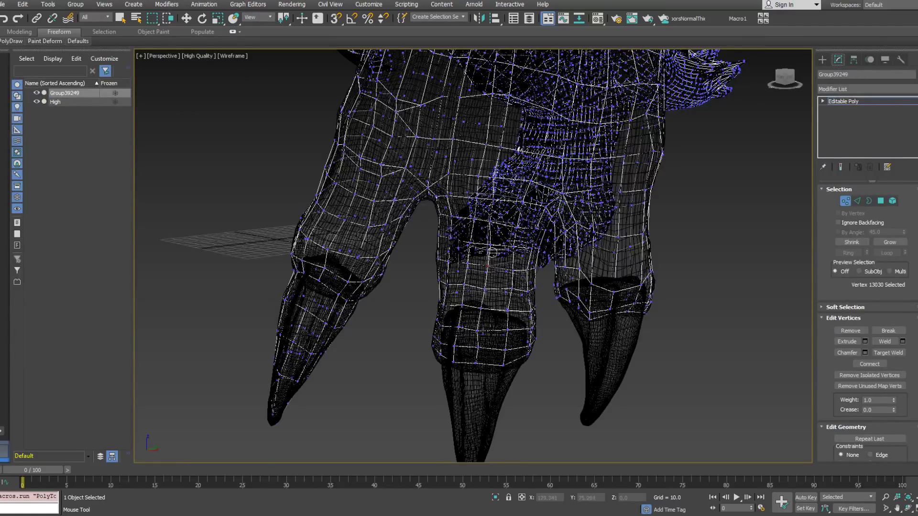
drag(479, 255, 484, 225)
middle_drag(491, 180, 494, 230)
mouse_move(502, 119)
middle_down()
mouse_move(503, 167)
mouse_move(525, 179)
middle_up()
scroll(525, 179, down, 3)
scroll(518, 260, down, 4)
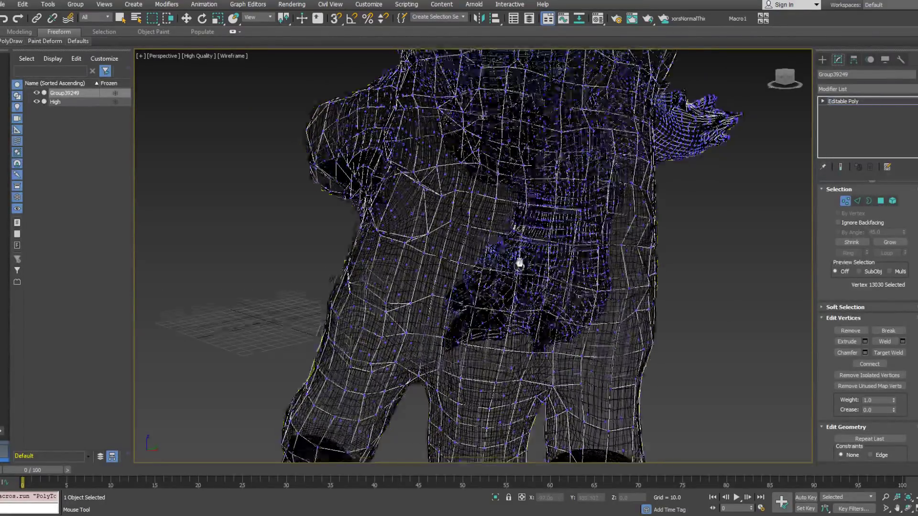
alt+middle_drag(518, 261, 489, 352)
middle_drag(489, 352, 489, 330)
scroll(489, 330, up, 4)
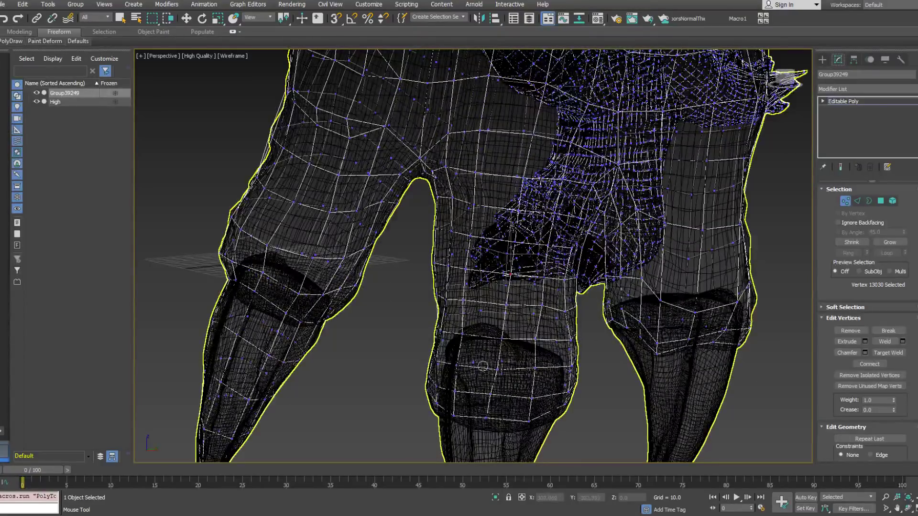
key(F3)
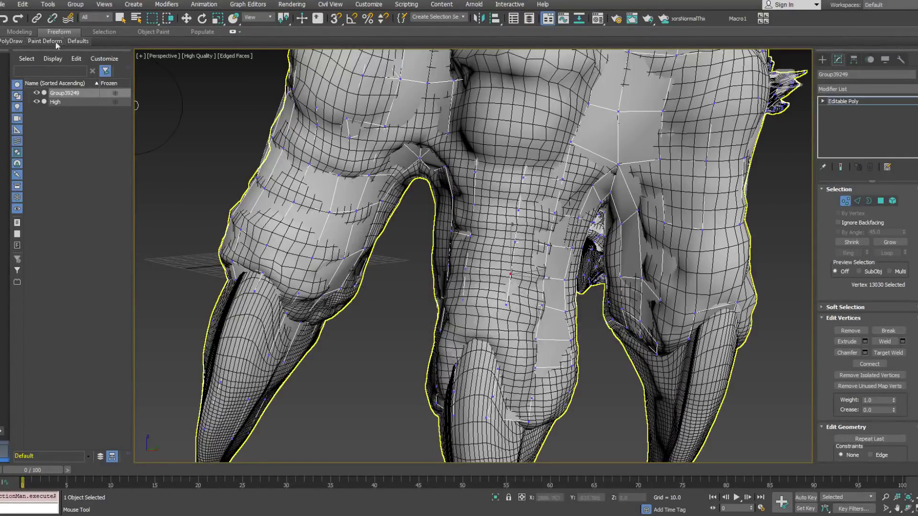
Switch to PolyDraw Extend and reposition individual vertices on the middle toe above the claw.
click(11, 41)
click(89, 84)
alt+middle_drag(421, 345, 461, 349)
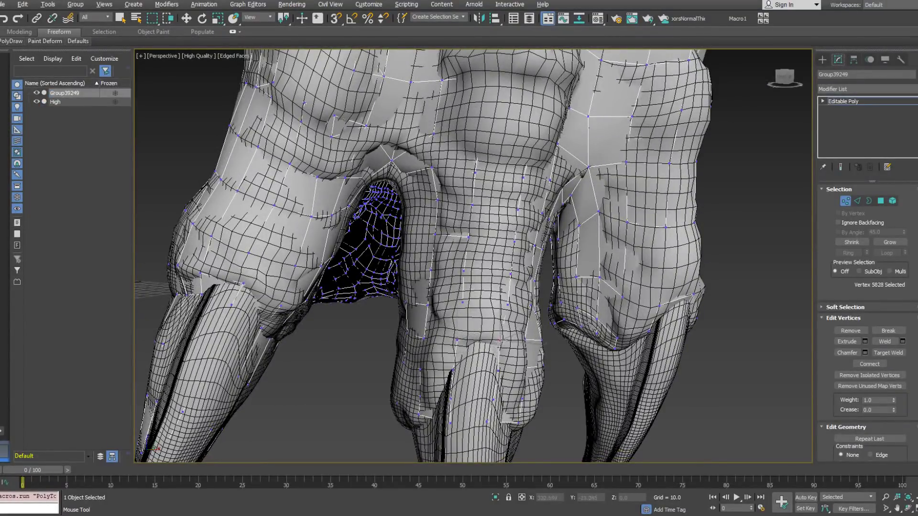
alt+middle_drag(460, 338, 588, 256)
click(487, 307)
mouse_move(448, 306)
alt+middle_down()
mouse_move(436, 327)
mouse_move(473, 331)
mouse_move(540, 176)
mouse_move(561, 258)
mouse_move(517, 333)
mouse_move(470, 249)
alt+middle_up()
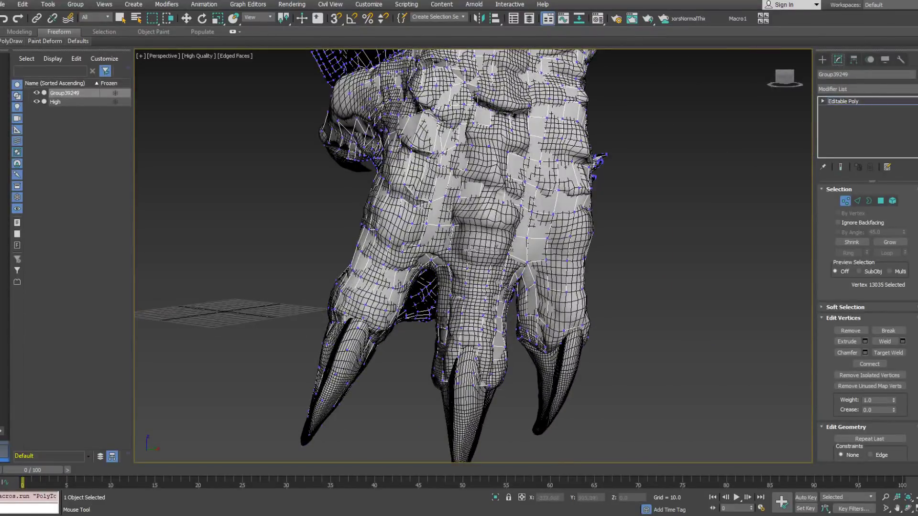
Check the middle toe's edge flow in both display modes and tidy vertices around its knuckle with PolyDraw Optimize.
alt+middle_drag(494, 253, 479, 232)
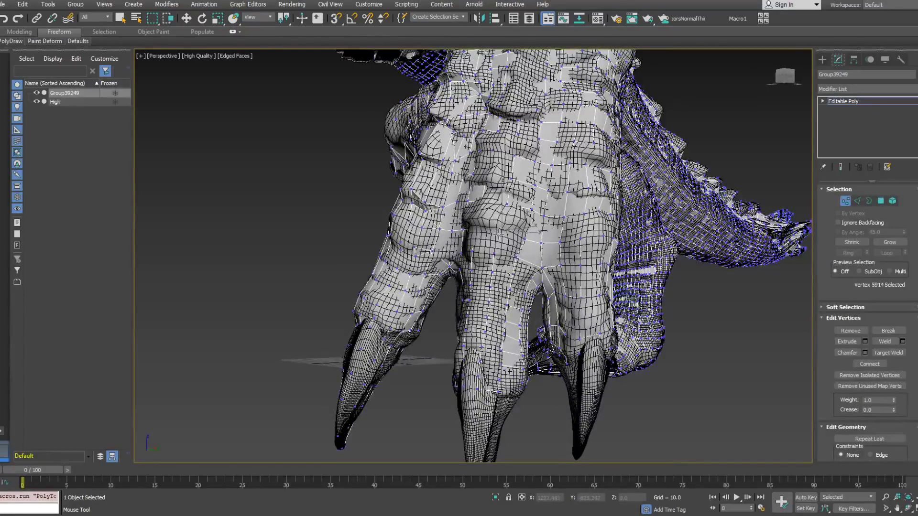
key(F3)
key(F3)
alt+middle_drag(537, 234, 499, 233)
key(F3)
key(F3)
mouse_move(474, 229)
alt+middle_down()
mouse_move(515, 224)
mouse_move(474, 228)
alt+middle_up()
mouse_move(10, 43)
click(88, 97)
click(467, 271)
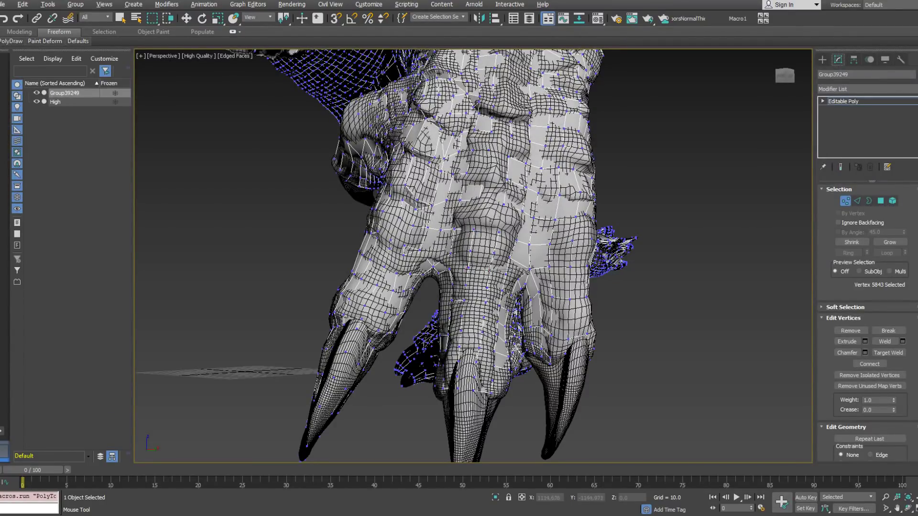
alt+middle_drag(501, 268, 495, 239)
mouse_move(510, 238)
mouse_down()
mouse_move(513, 218)
mouse_move(515, 239)
mouse_up()
mouse_move(526, 249)
alt+middle_down()
mouse_move(518, 256)
mouse_move(580, 252)
mouse_move(537, 247)
alt+middle_up()
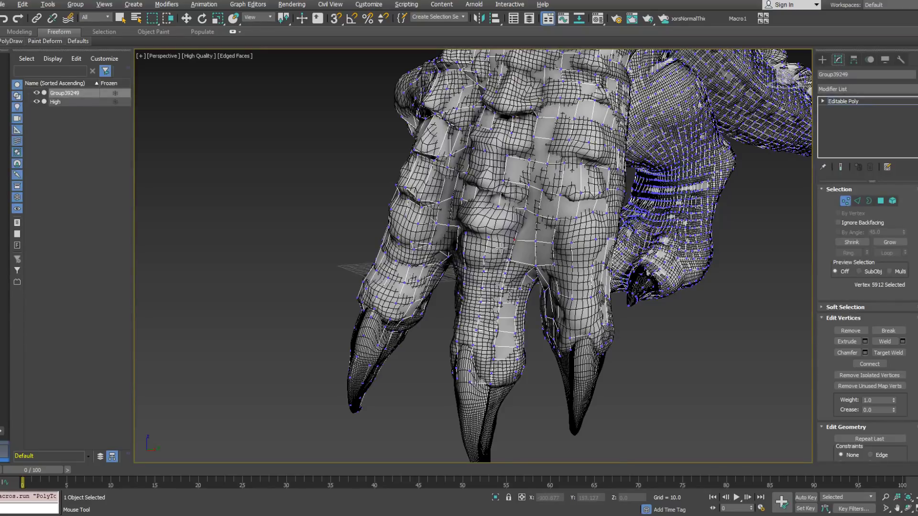
With PolyDraw Extend, delete the faulty polygons at the middle toe's knuckle and fill the gap with a new polygon.
alt+middle_drag(494, 238, 550, 373)
scroll(489, 260, up, 2)
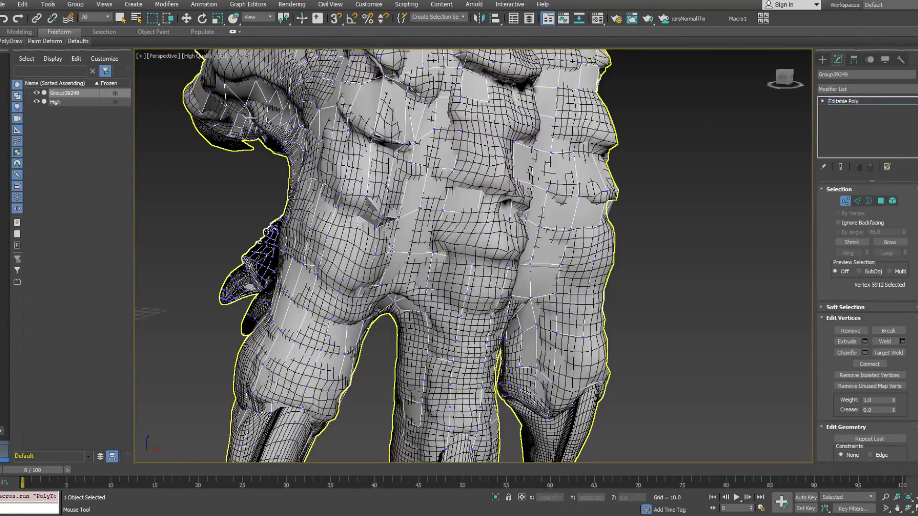
mouse_move(14, 42)
click(94, 85)
alt+middle_drag(473, 243, 445, 247)
key(Delete)
key(F3)
alt+middle_drag(454, 248, 387, 289)
key(Delete)
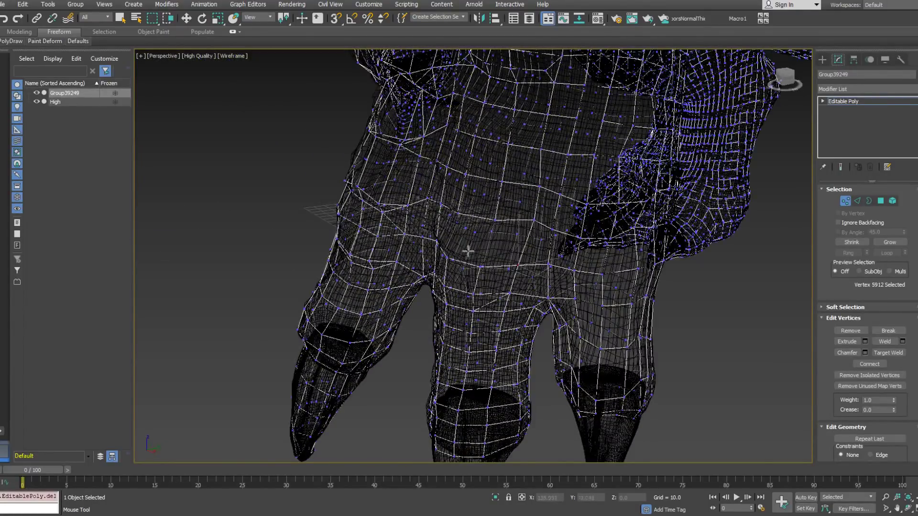
alt+middle_drag(467, 250, 486, 240)
ctrl+shift+drag(479, 224, 474, 258)
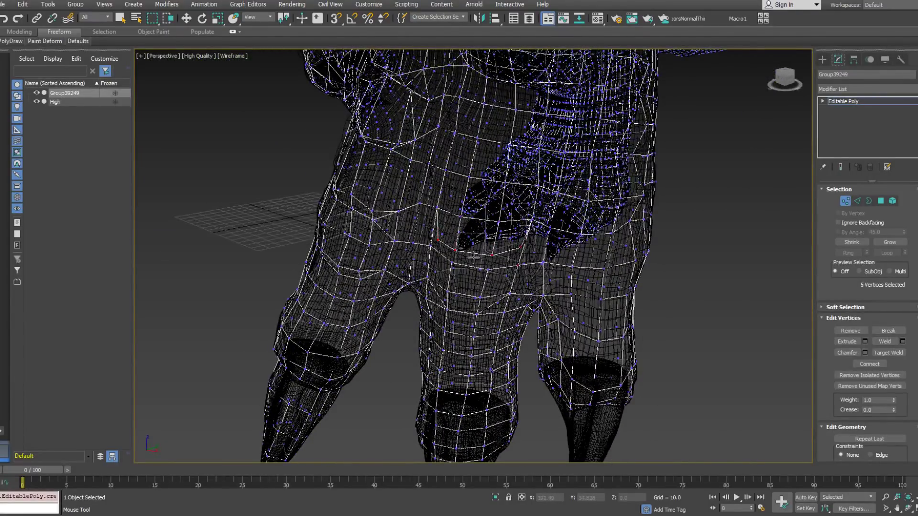
Try to reposition the vertices around the refilled area at the middle knuckle, and undo the changes.
key(F3)
click(455, 257)
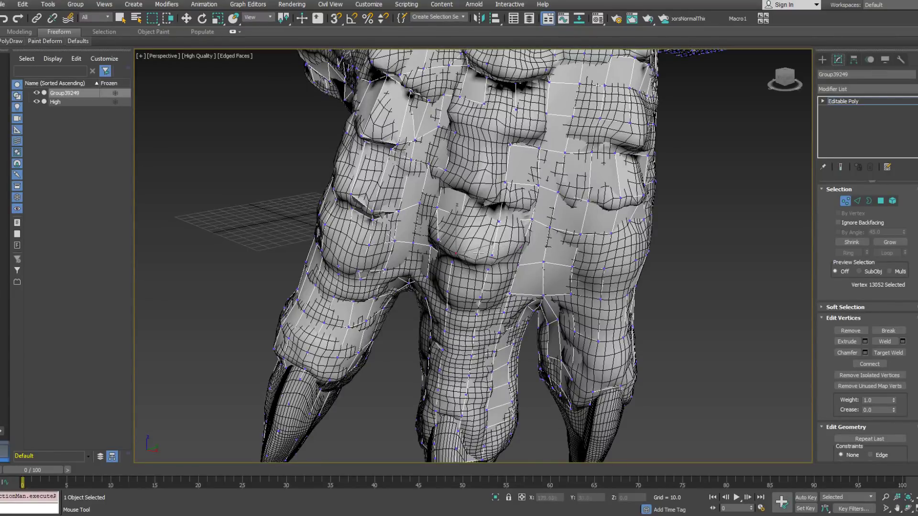
alt+middle_drag(483, 254, 528, 253)
drag(429, 253, 414, 256)
alt+middle_drag(451, 248, 508, 253)
drag(491, 268, 497, 265)
alt+middle_drag(500, 261, 538, 262)
key(ctrl+z)
Clean up the edges at the middle knuckle with PolyDraw Optimize, and refill the polygon gap with Extend.
mouse_move(15, 42)
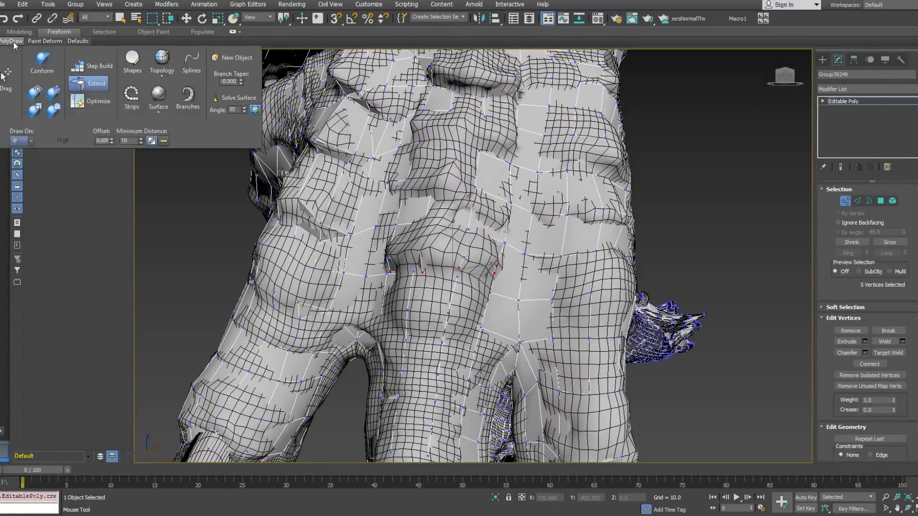
click(92, 101)
ctrl+shift+click(419, 273)
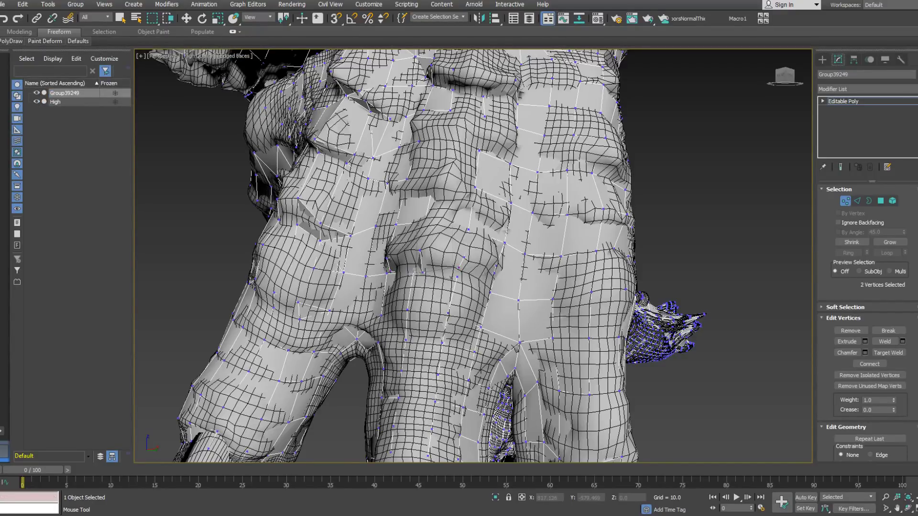
click(424, 269)
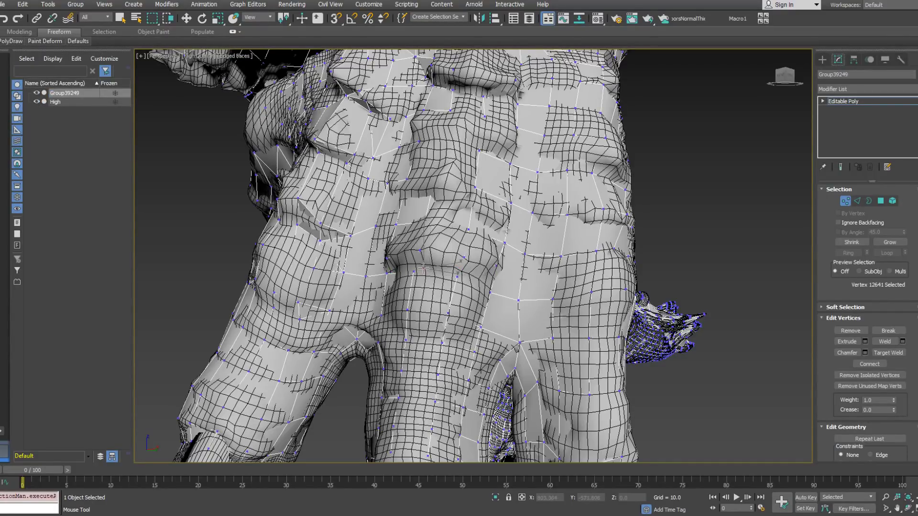
key(F3)
mouse_move(432, 278)
alt+middle_down()
mouse_move(449, 287)
mouse_move(454, 273)
mouse_move(431, 271)
alt+middle_up()
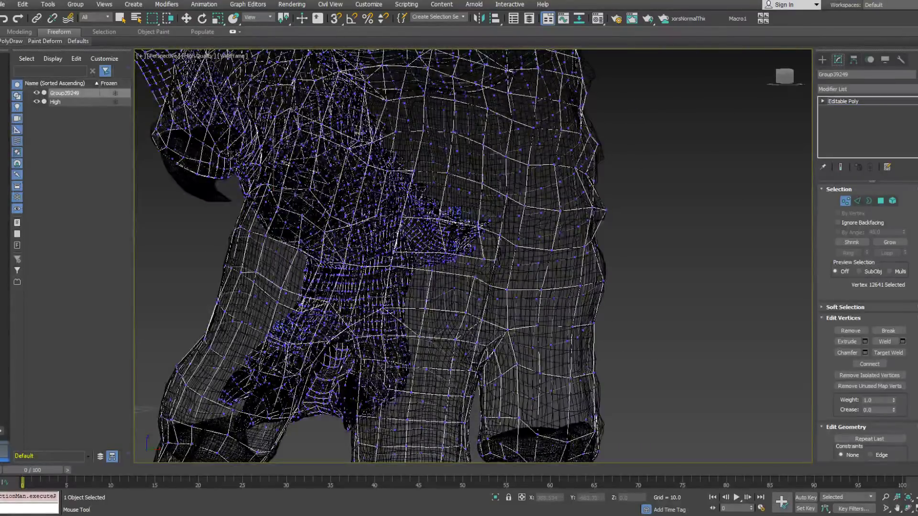
mouse_move(11, 41)
ctrl+shift+drag(451, 256, 451, 263)
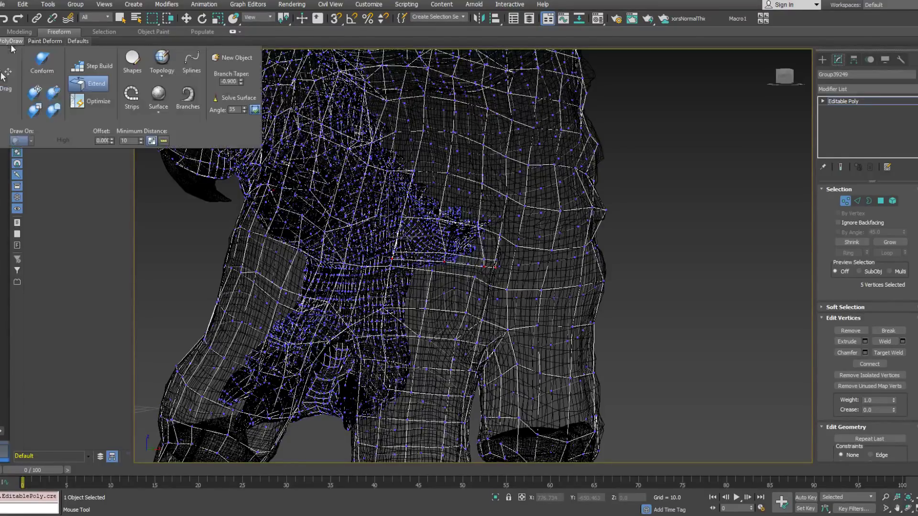
Move the vertices of the refilled row into the crease below the middle finger's lowest large scale.
key(F3)
alt+middle_drag(401, 302, 441, 270)
click(444, 244)
click(436, 258)
click(442, 241)
click(487, 263)
alt+middle_drag(482, 249, 536, 253)
click(467, 245)
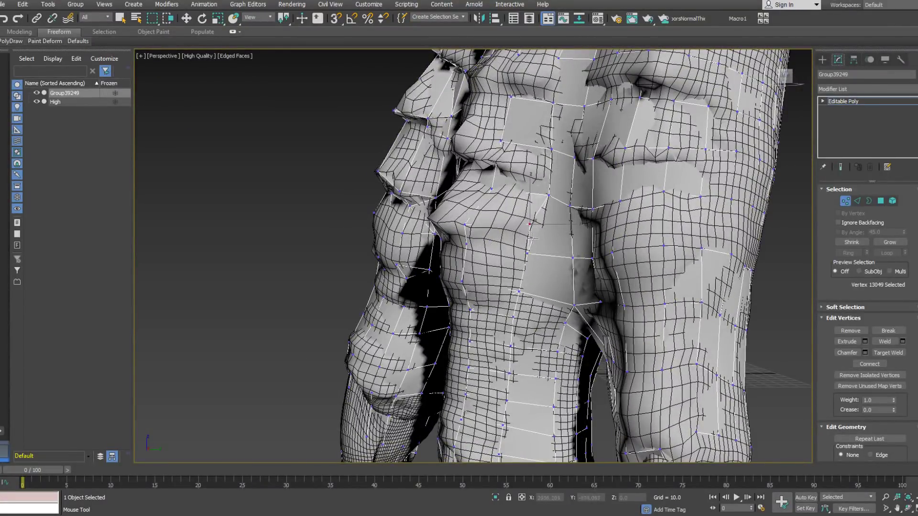
Reposition the vertices along the edges of the middle finger's next scale up, following the sculpted form.
alt+middle_drag(548, 202, 519, 247)
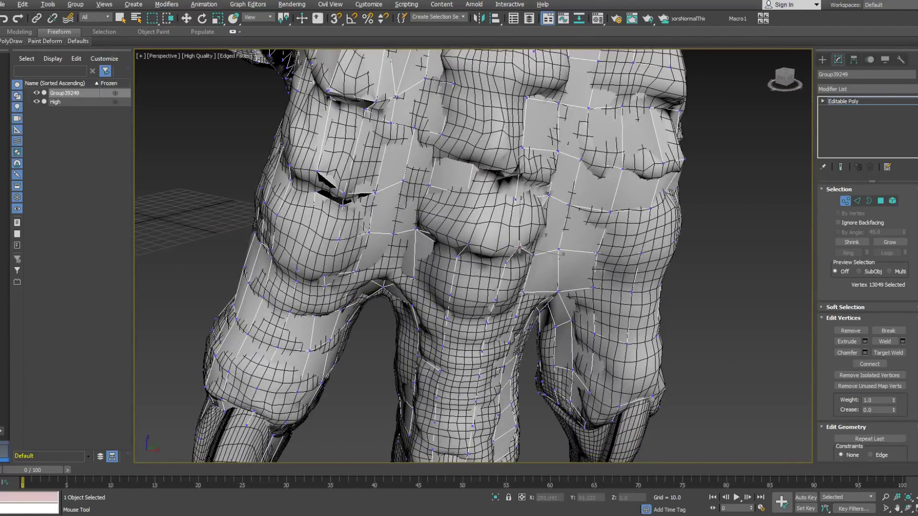
alt+middle_drag(462, 243, 651, 308)
alt+middle_drag(533, 197, 564, 191)
click(444, 186)
alt+middle_drag(474, 185, 514, 169)
click(488, 158)
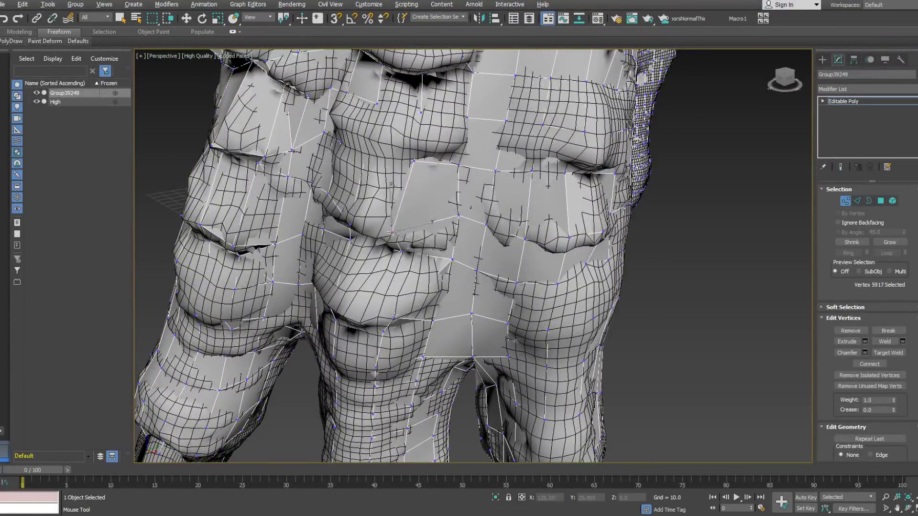
Align the low-poly vertices with the crease between the middle finger's two scales above the knuckle.
alt+middle_drag(393, 232, 339, 220)
alt+middle_drag(388, 249, 338, 245)
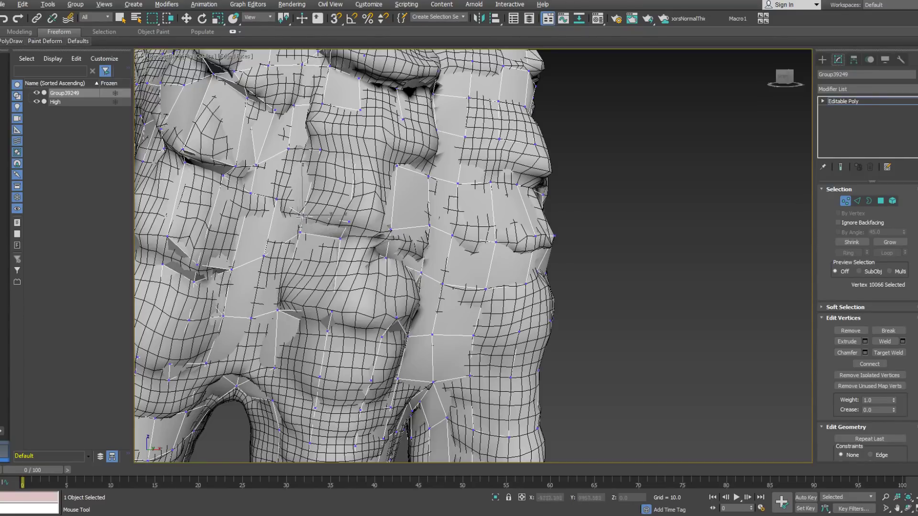
alt+middle_drag(302, 218, 359, 231)
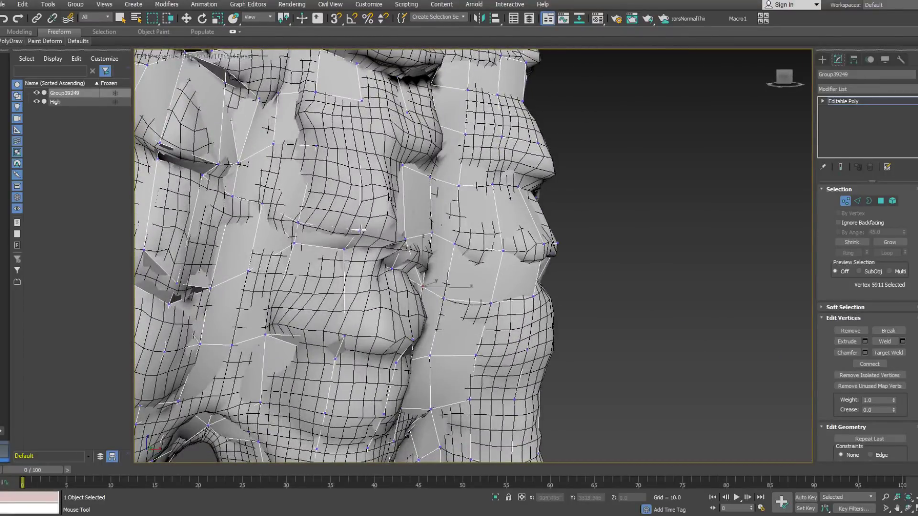
alt+middle_drag(285, 242, 253, 236)
alt+middle_drag(311, 235, 390, 238)
middle_drag(317, 196, 328, 232)
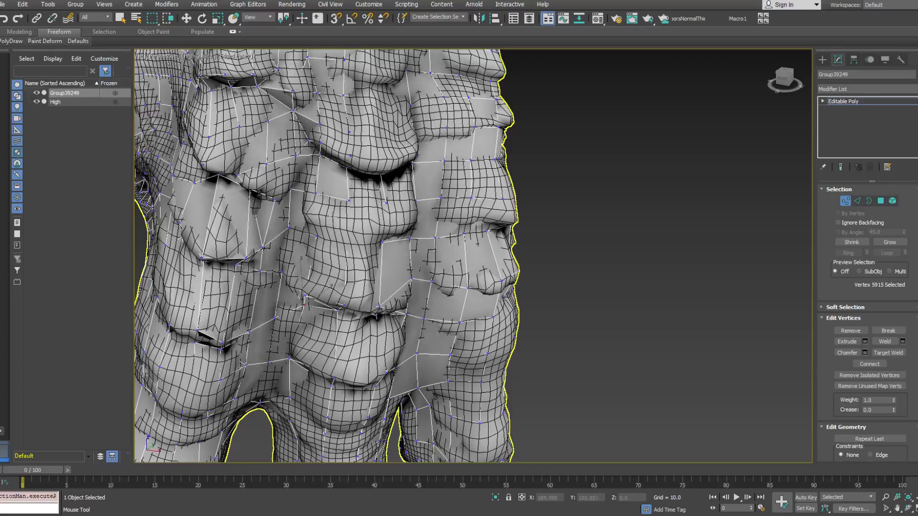
alt+middle_drag(360, 199, 383, 244)
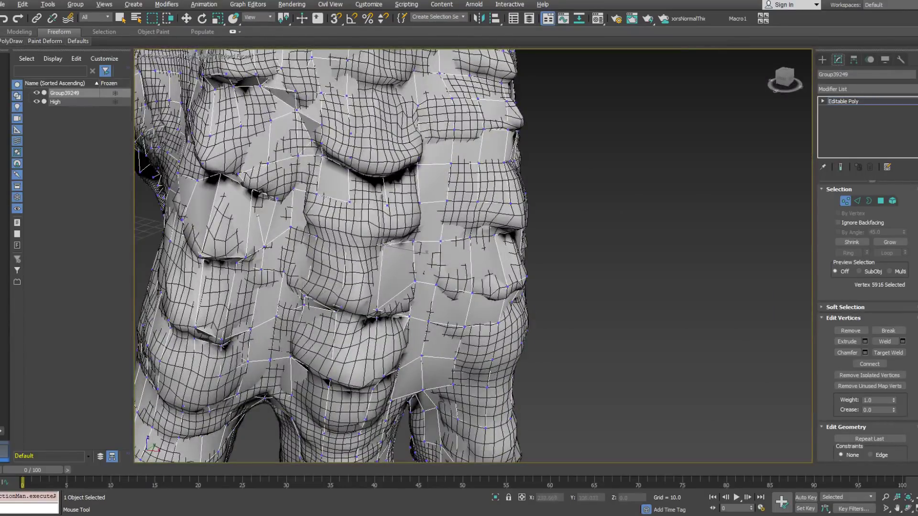
Adjust the vertices on the crease below the middle finger's scale, following the sculpted fold.
click(348, 247)
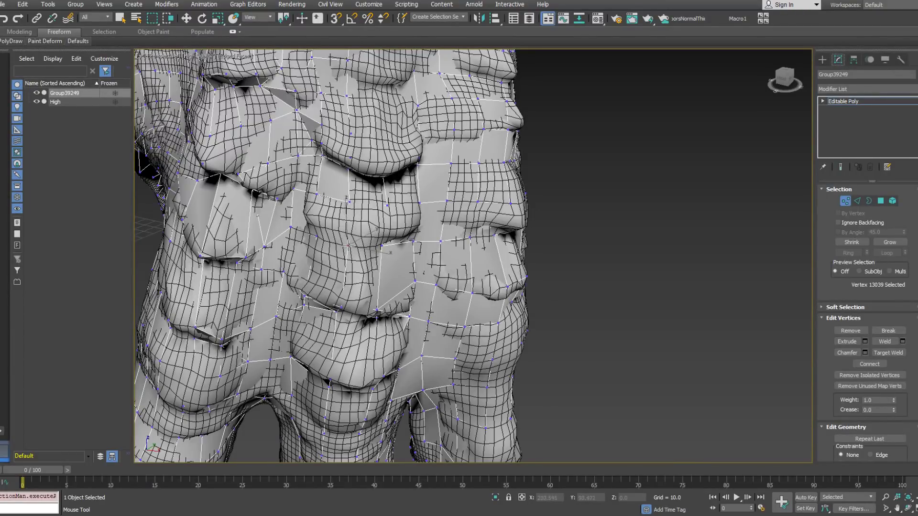
mouse_move(348, 244)
alt+middle_down()
mouse_move(383, 244)
mouse_move(292, 245)
mouse_move(343, 247)
alt+middle_up()
click(386, 251)
drag(387, 251, 383, 249)
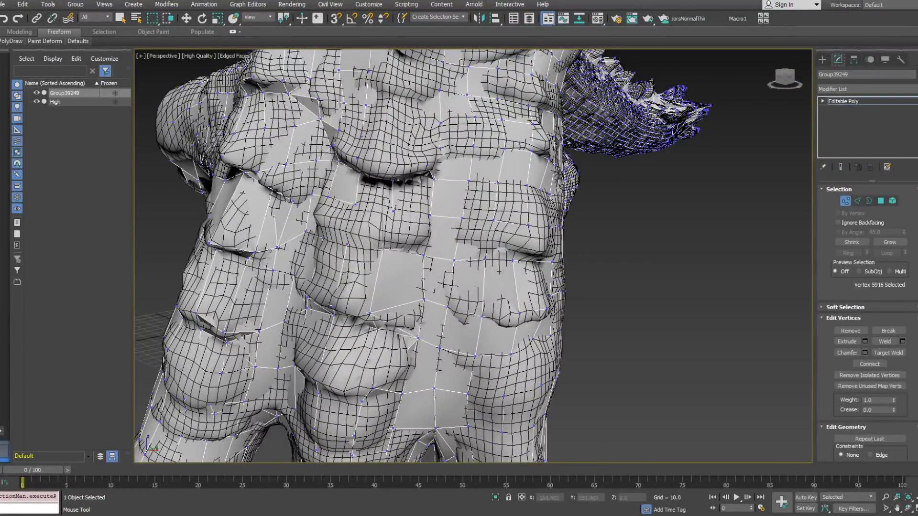
mouse_move(384, 250)
alt+middle_down()
mouse_move(335, 239)
mouse_move(402, 253)
alt+middle_up()
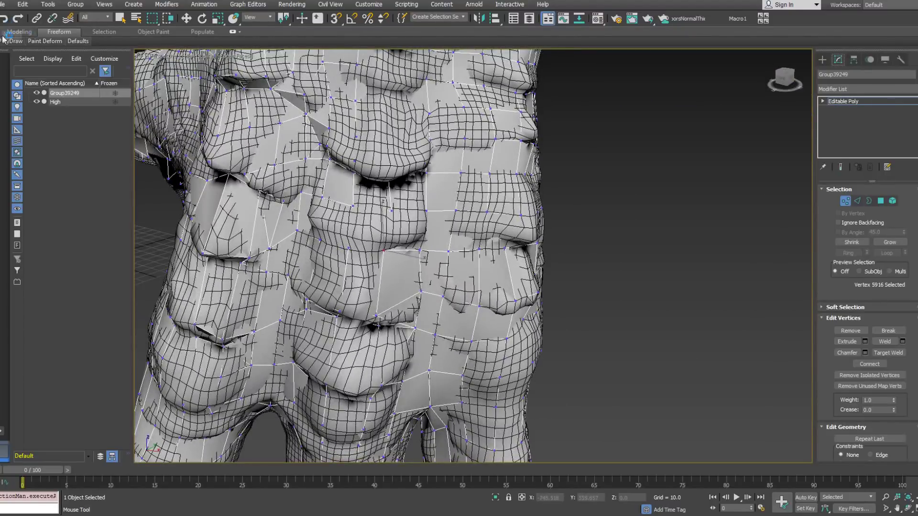
Delete the misfitting polygon on the middle finger's scale and refill the gap with PolyDraw Extend.
mouse_move(11, 41)
click(88, 91)
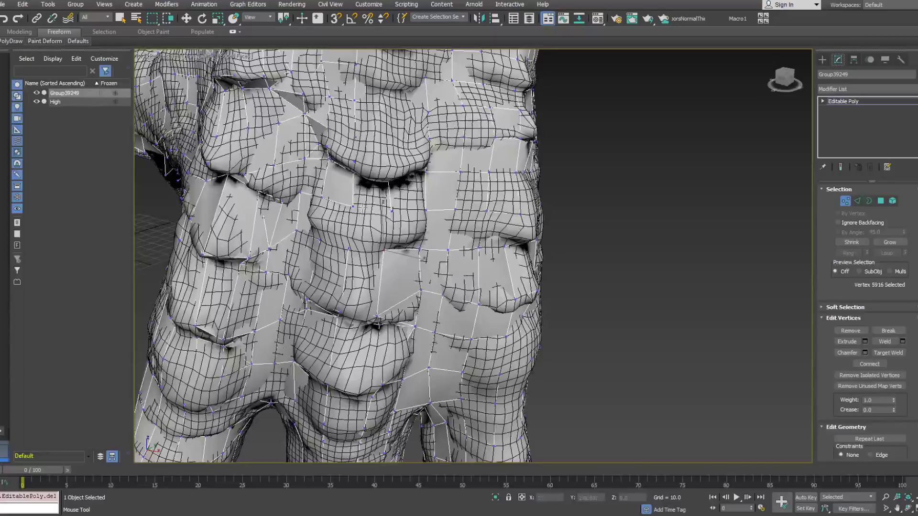
key(F3)
ctrl+click(341, 218)
mouse_move(341, 235)
alt+middle_down()
mouse_move(328, 242)
mouse_move(324, 233)
mouse_move(341, 224)
mouse_move(321, 220)
mouse_move(335, 218)
alt+middle_up()
key(F3)
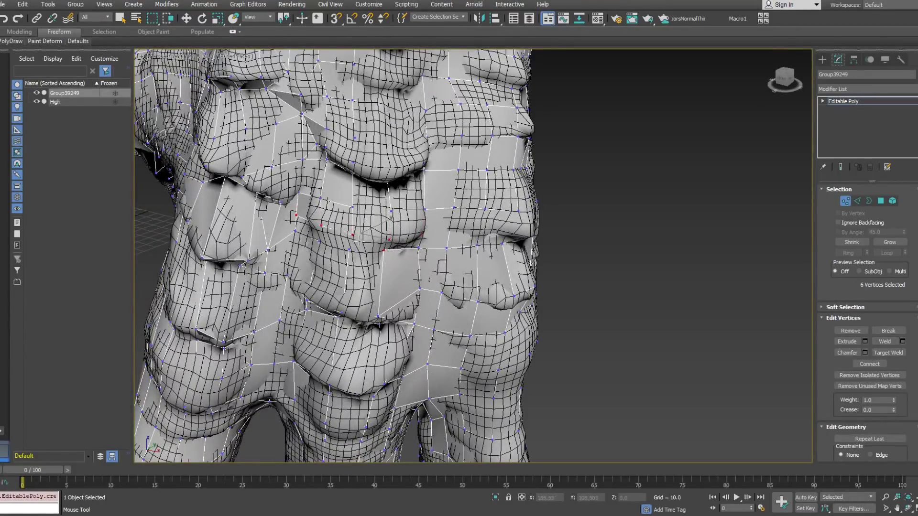
drag(359, 239, 359, 243)
Clean up the edges along the scale's lower rim and beside it with PolyDraw Optimize.
mouse_move(11, 41)
click(91, 100)
click(296, 228)
drag(295, 193, 384, 251)
alt+middle_drag(406, 250, 406, 229)
click(428, 259)
drag(429, 259, 435, 262)
drag(434, 220, 444, 220)
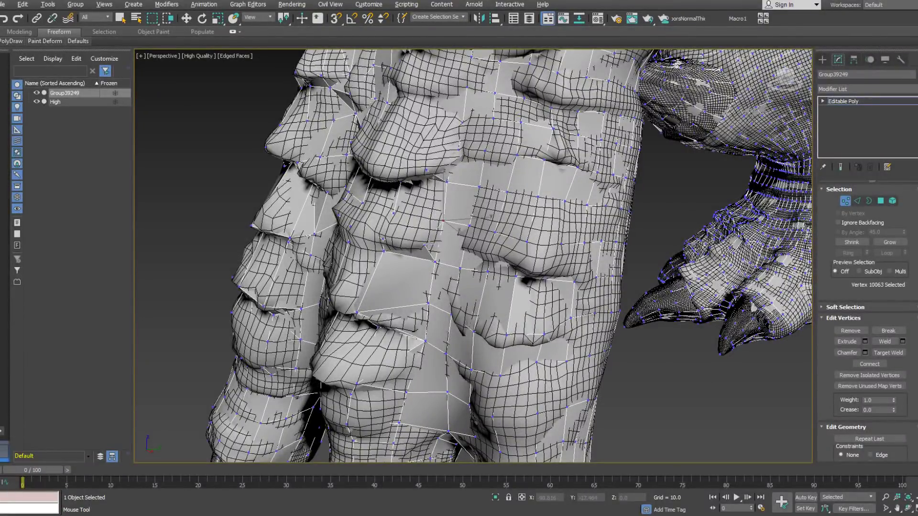
Select the small open border beside the middle finger's scale and cap it.
key(w)
click(869, 202)
click(431, 234)
right_click(430, 235)
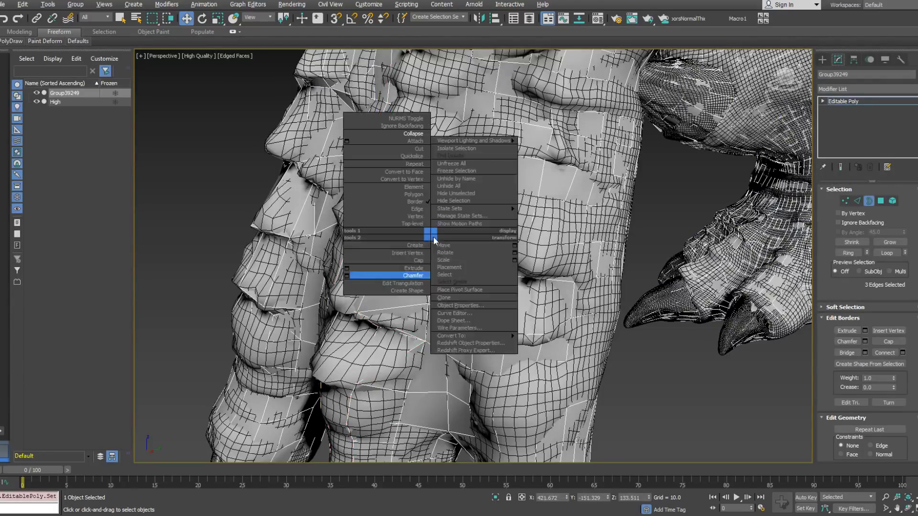
click(427, 261)
Move the vertex at the outer lower corner of the scale beneath the large scale onto the sculpted form.
alt+middle_drag(449, 215, 520, 225)
key(1)
key(ctrl+a)
mouse_move(360, 224)
alt+middle_down()
mouse_move(367, 215)
mouse_move(351, 210)
alt+middle_up()
drag(349, 210, 340, 221)
alt+middle_drag(340, 221, 357, 173)
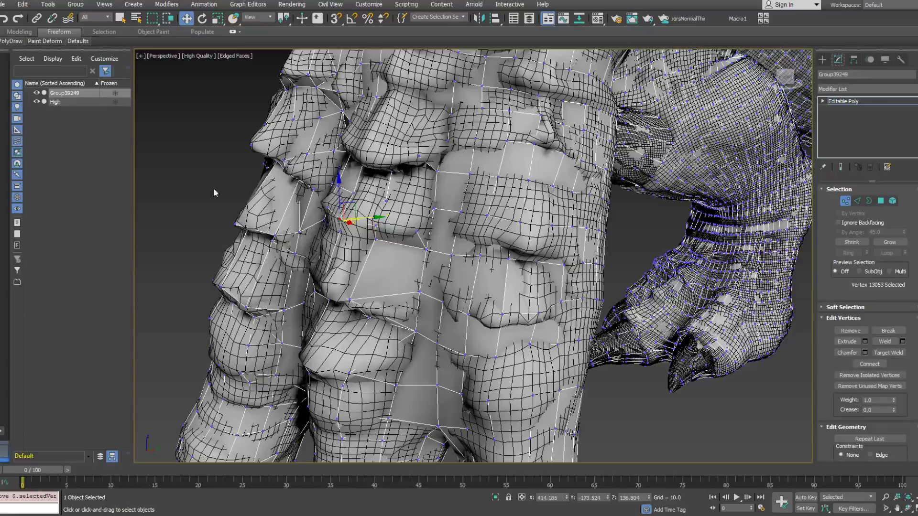
Move the vertex under the outer edge of the middle finger's large scale into the crease.
mouse_move(311, 156)
alt+middle_down()
mouse_move(402, 158)
mouse_move(363, 129)
mouse_move(306, 145)
mouse_move(380, 188)
alt+middle_up()
key(F3)
key(F3)
alt+middle_drag(380, 156, 362, 146)
drag(362, 146, 363, 152)
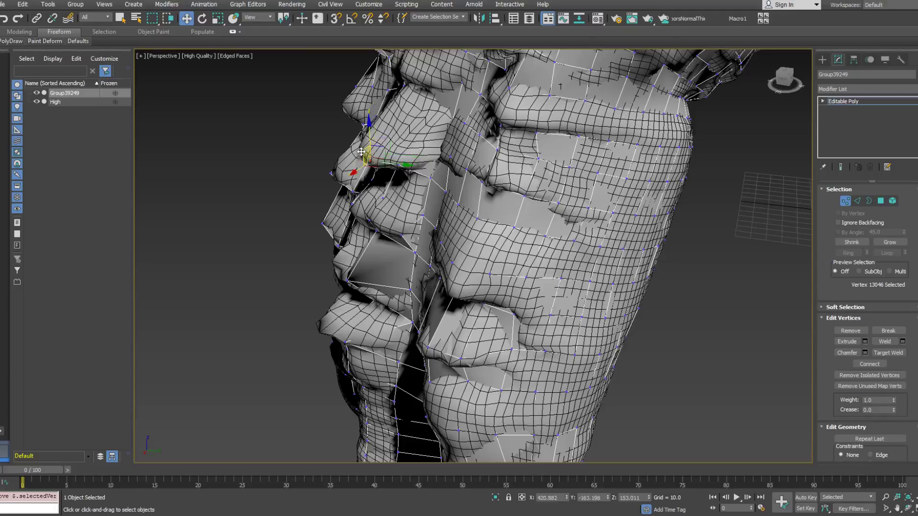
alt+middle_drag(360, 152, 455, 183)
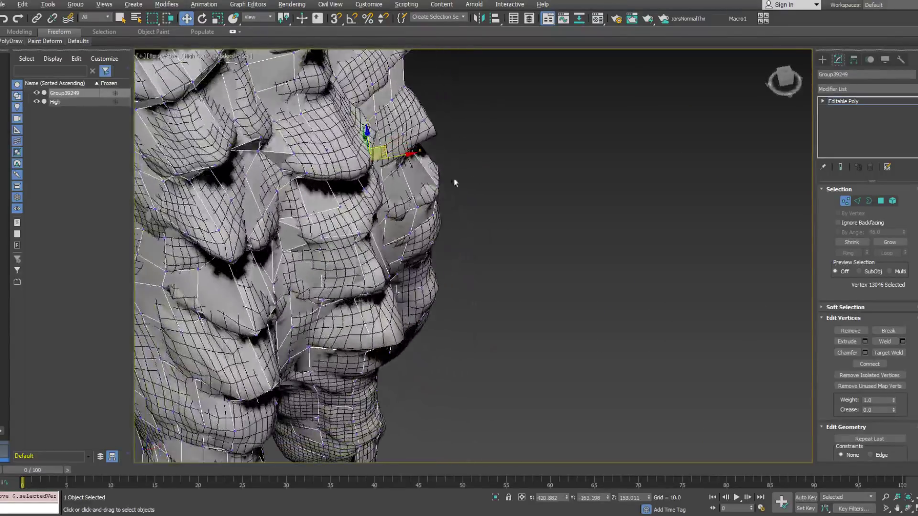
Reposition the large scale's outer rim vertex along its sculpted edge.
click(340, 173)
alt+middle_drag(350, 162, 410, 124)
drag(339, 145, 339, 149)
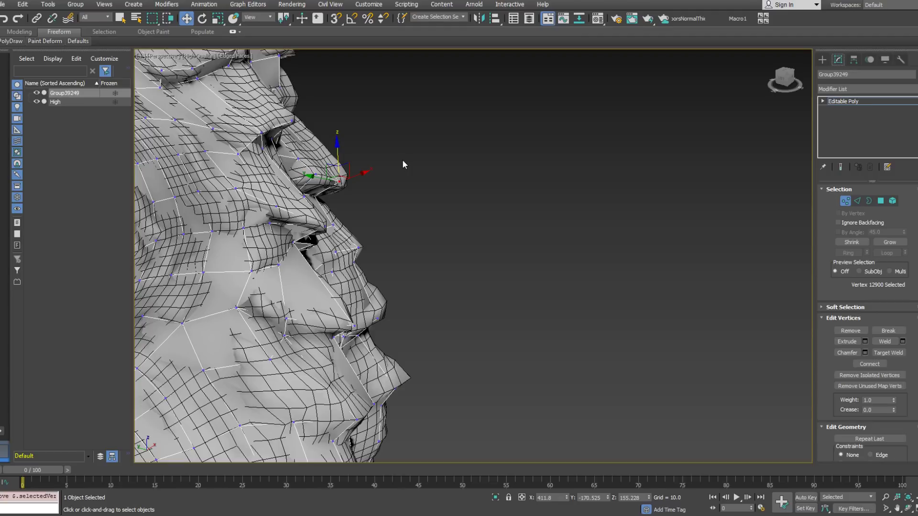
mouse_move(380, 205)
alt+middle_down()
mouse_move(243, 172)
mouse_move(268, 181)
alt+middle_up()
key(F3)
key(F3)
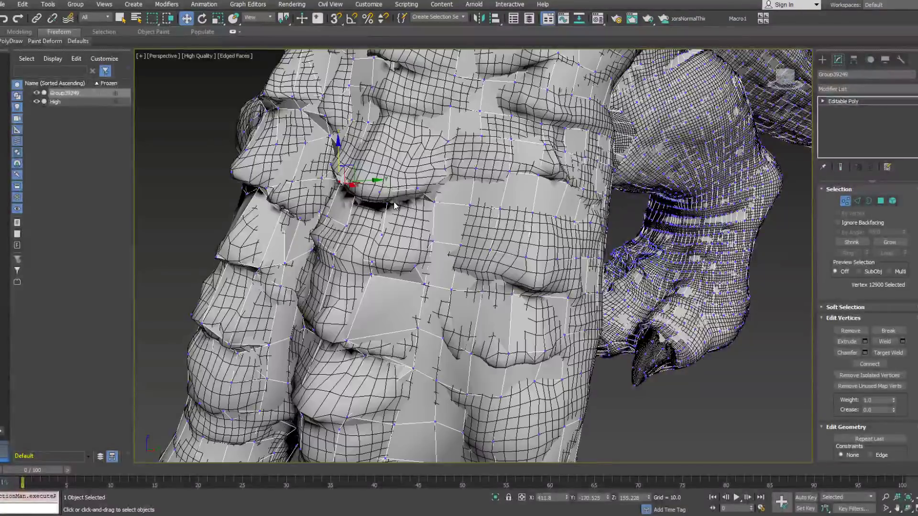
Shift two vertices above the middle finger's large scale with PolyDraw Optimize to even out the edge flow.
key(F3)
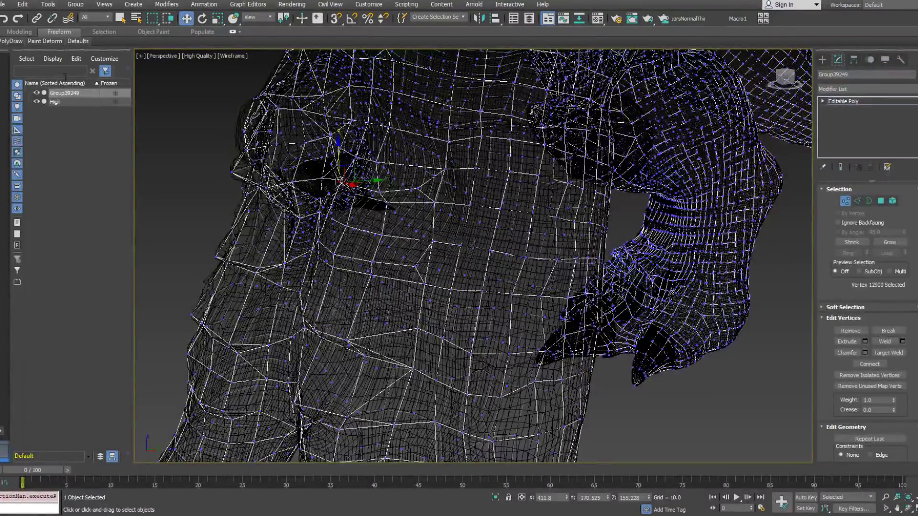
click(11, 41)
click(93, 69)
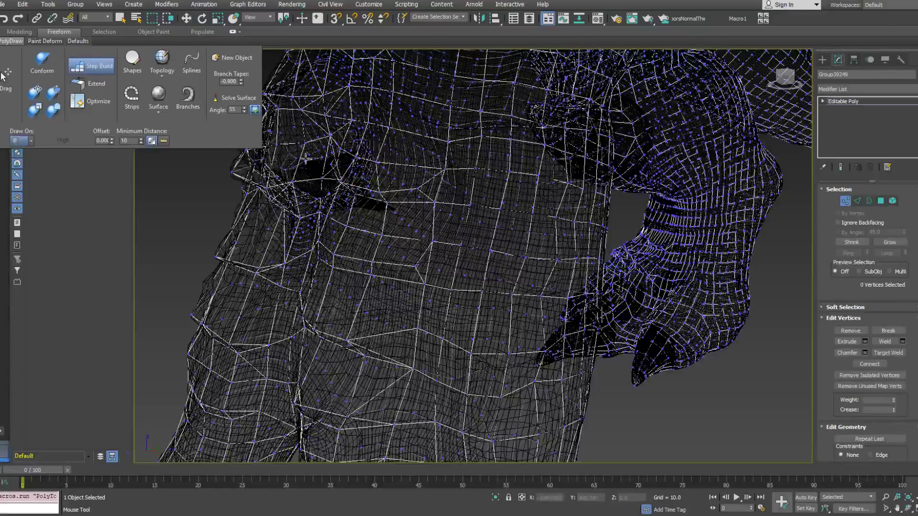
click(96, 103)
alt+middle_drag(306, 181, 437, 180)
middle_drag(549, 282, 444, 188)
alt+middle_drag(457, 306, 400, 269)
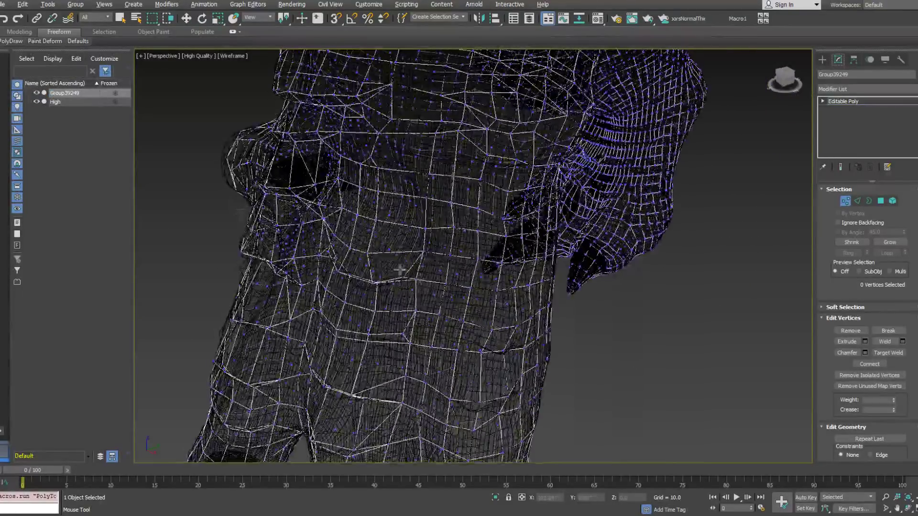
ctrl+alt+shift+drag(368, 251, 380, 252)
ctrl+alt+shift+drag(376, 220, 385, 221)
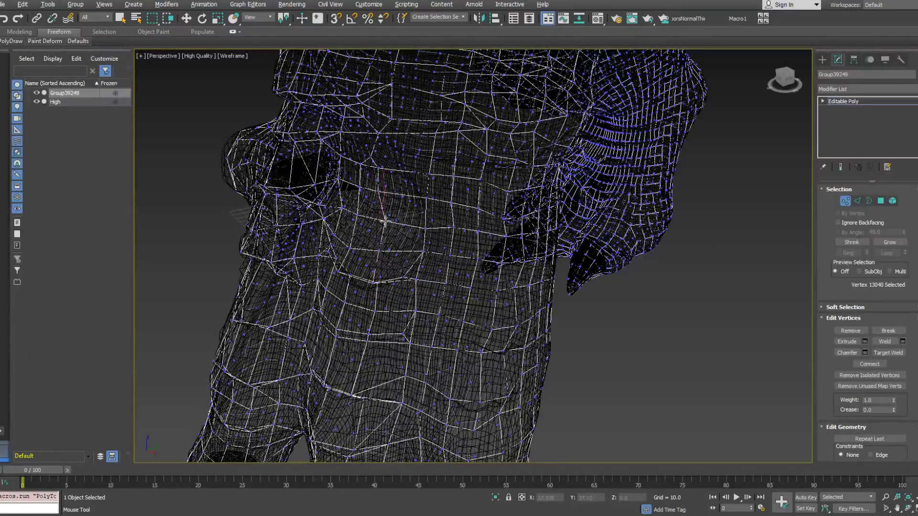
Simplify the lengthwise edges through the small scales above the large scale with PolyDraw Optimize.
key(F3)
mouse_move(409, 279)
alt+middle_down()
mouse_move(368, 275)
mouse_move(421, 249)
mouse_move(416, 282)
alt+middle_up()
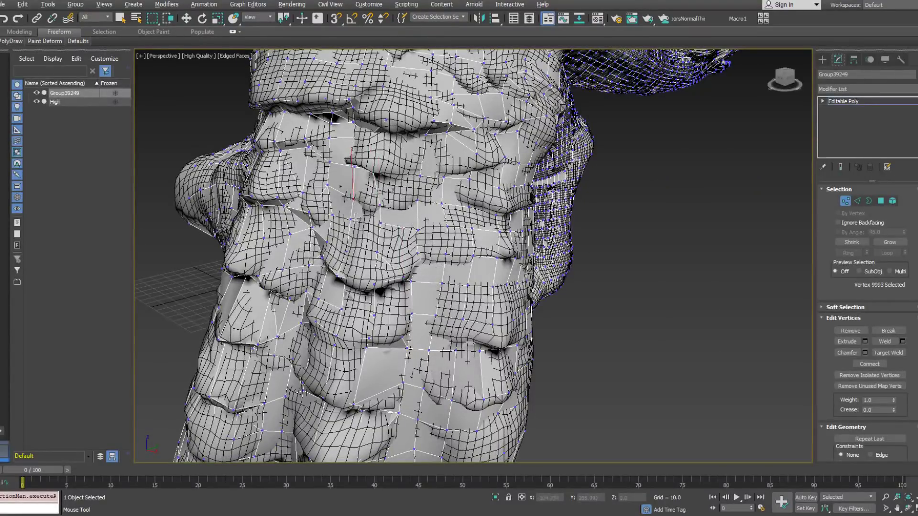
alt+middle_drag(291, 287, 268, 287)
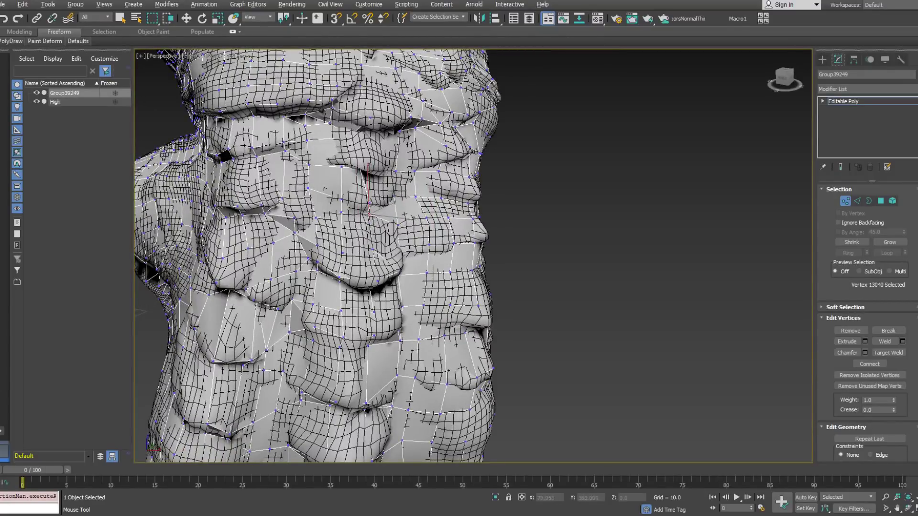
alt+middle_drag(369, 214, 273, 196)
click(358, 216)
alt+middle_drag(402, 205, 425, 206)
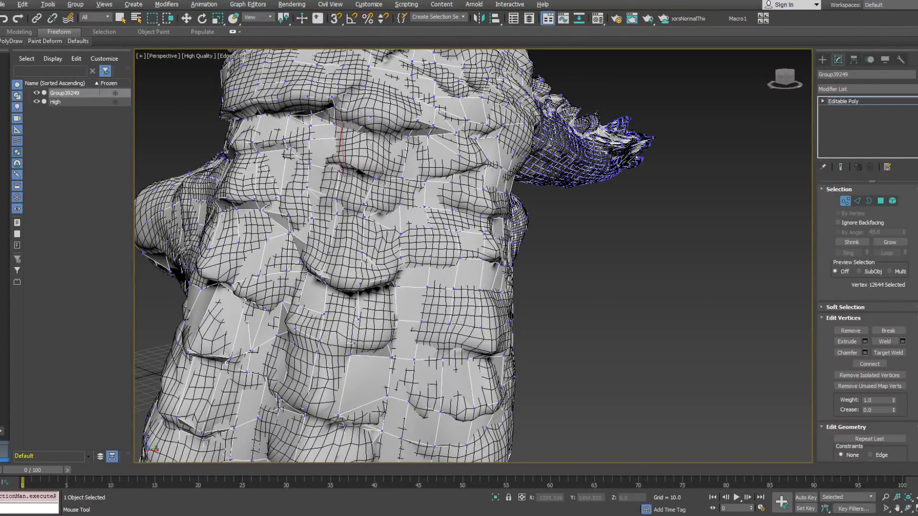
key(F3)
key(F3)
click(351, 158)
Continue the edge cleanup up to the small scale beneath the knuckle crease.
key(F3)
key(F3)
key(F3)
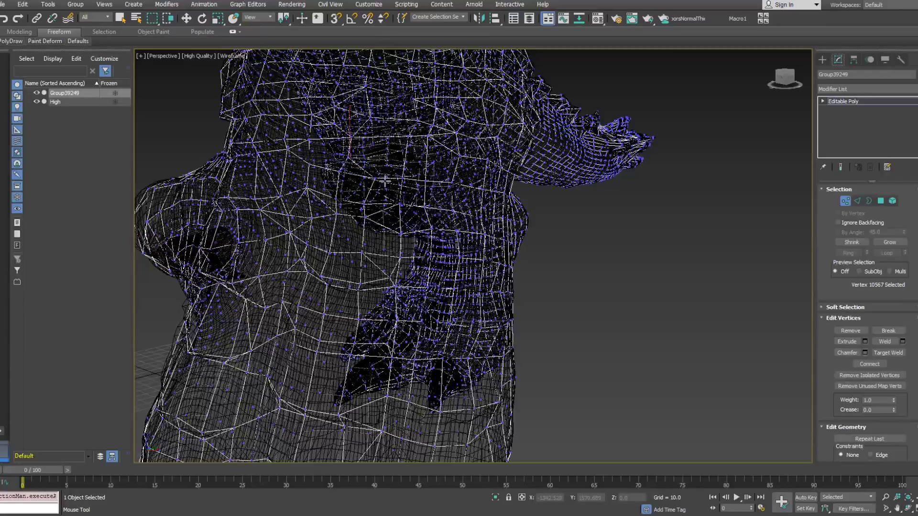
alt+middle_drag(385, 181, 360, 182)
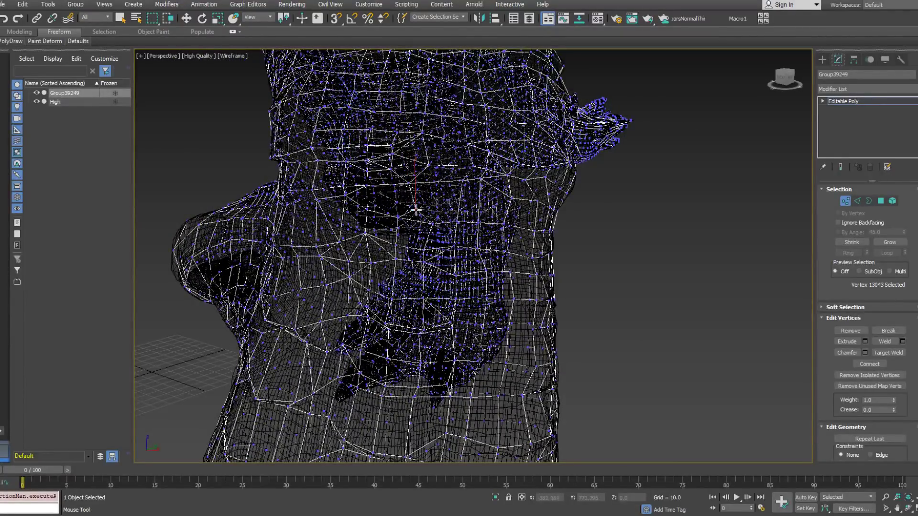
key(F3)
alt+middle_drag(418, 218, 382, 200)
click(368, 189)
click(393, 218)
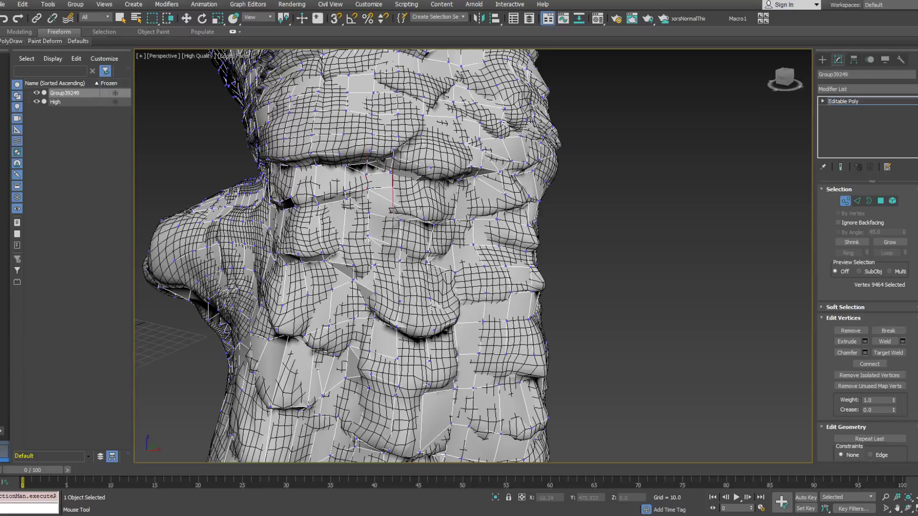
Reconnect the vertices along the small scale's lower edge with PolyDraw Optimize.
click(424, 219)
mouse_move(368, 213)
alt+middle_down()
mouse_move(382, 258)
mouse_move(396, 218)
mouse_move(378, 210)
mouse_move(397, 207)
mouse_move(363, 190)
mouse_move(383, 184)
mouse_move(382, 174)
alt+middle_up()
ctrl+click(426, 215)
click(376, 190)
Chamfer the vertex at the small scale's lower edge by 1.0.
key(w)
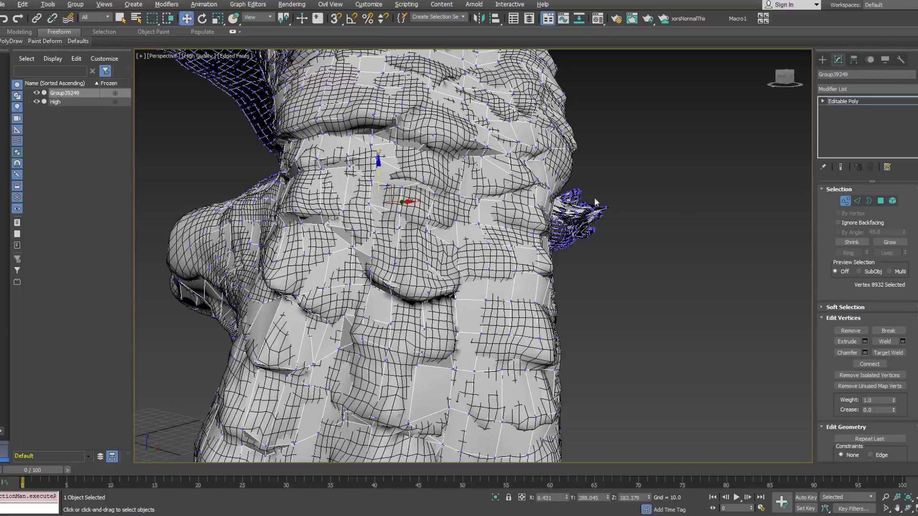
scroll(412, 193, up, 4)
click(423, 198)
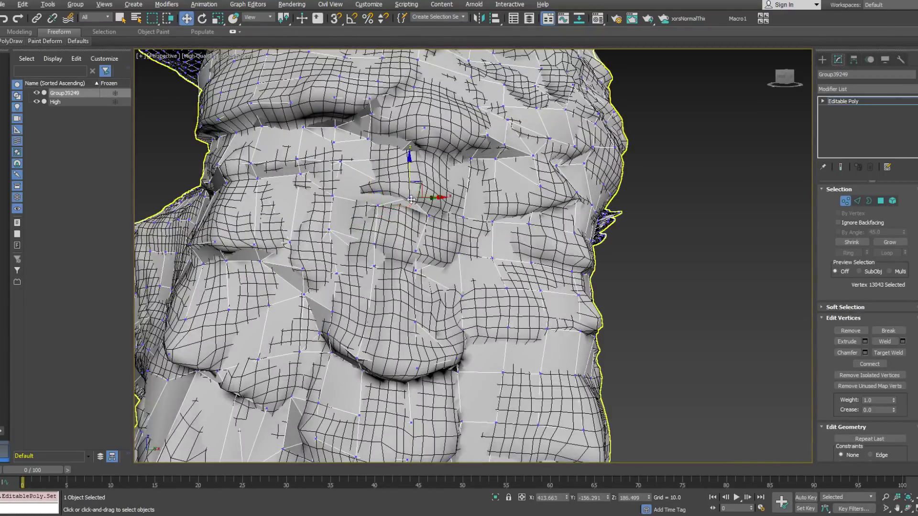
right_click(423, 196)
click(337, 240)
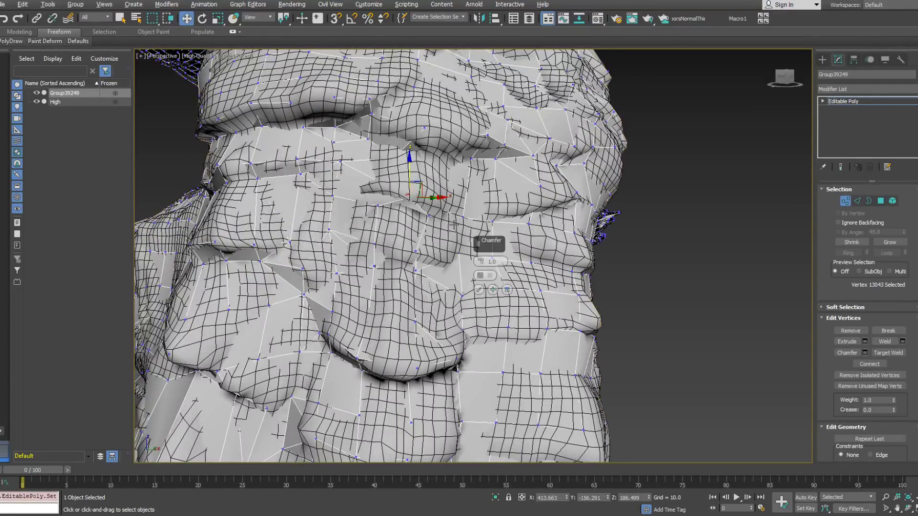
click(479, 279)
Collapse a short edge of the chamfered corner with PolyDraw Optimize.
mouse_move(16, 42)
click(99, 98)
middle_drag(438, 230, 442, 253)
key(F3)
click(413, 218)
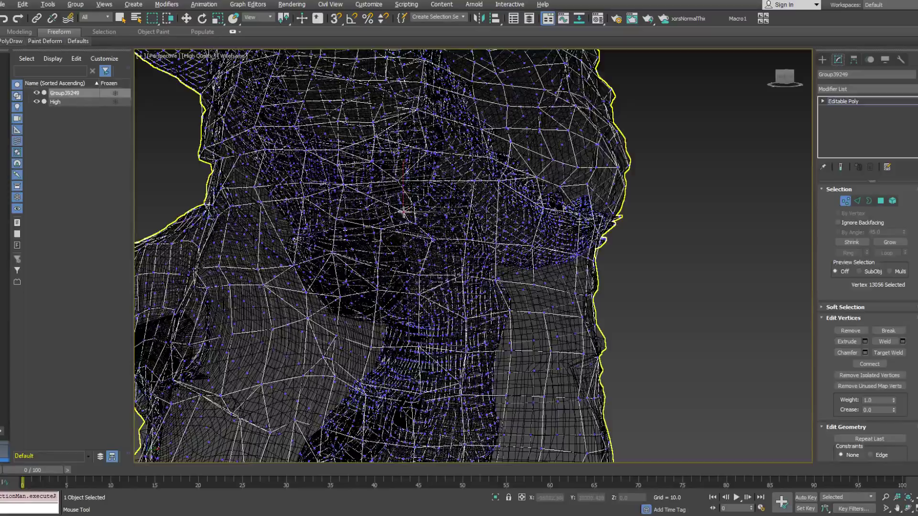
key(F3)
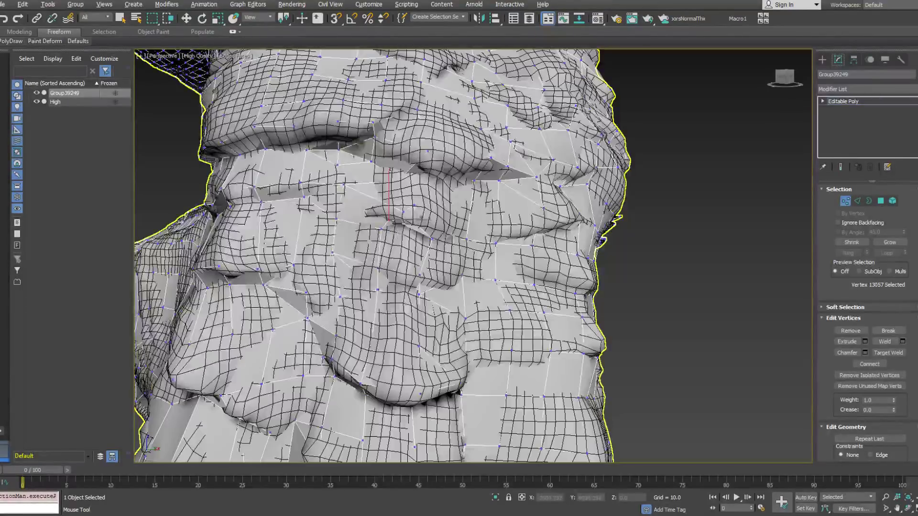
scroll(404, 218, up, 1)
mouse_move(404, 218)
alt+middle_down()
mouse_move(415, 262)
mouse_move(403, 219)
alt+middle_up()
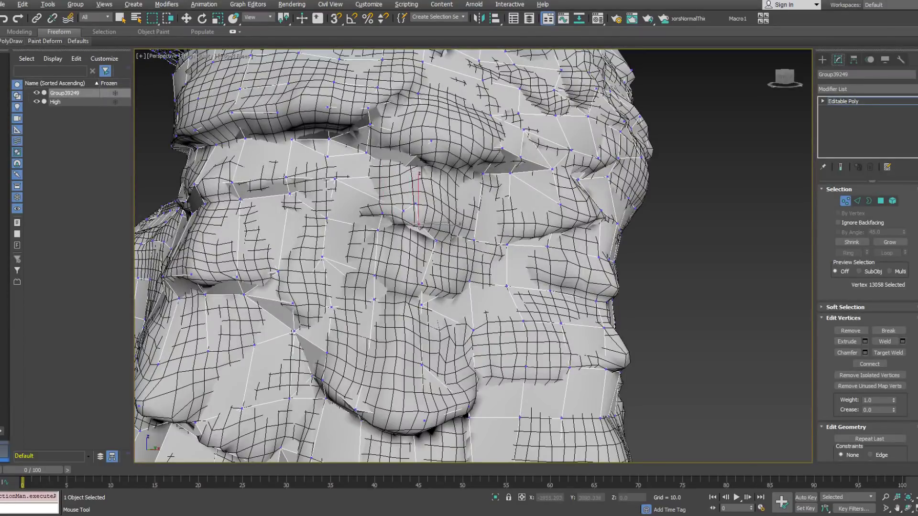
Rework the edges around the chamfered corner with PolyDraw Optimize, undoing one of the edits.
alt+middle_drag(435, 225, 410, 210)
drag(389, 187, 377, 203)
click(397, 204)
key(F3)
mouse_move(428, 194)
alt+middle_down()
mouse_move(389, 203)
mouse_move(395, 216)
mouse_move(431, 216)
mouse_move(392, 203)
mouse_move(425, 208)
mouse_move(382, 222)
mouse_move(406, 216)
alt+middle_up()
key(ctrl+z)
click(323, 224)
key(F3)
click(437, 211)
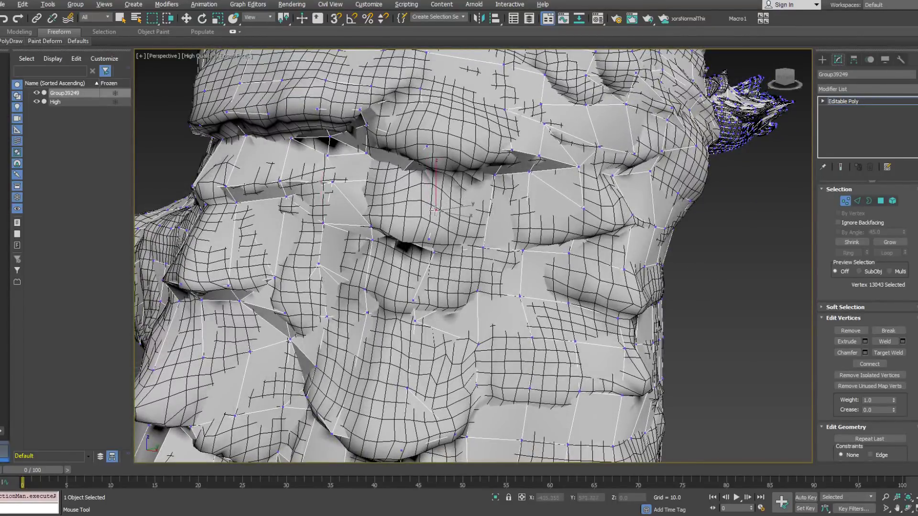
Connect and merge the edges running from the small scale's lower crease across the side of the finger.
key(F3)
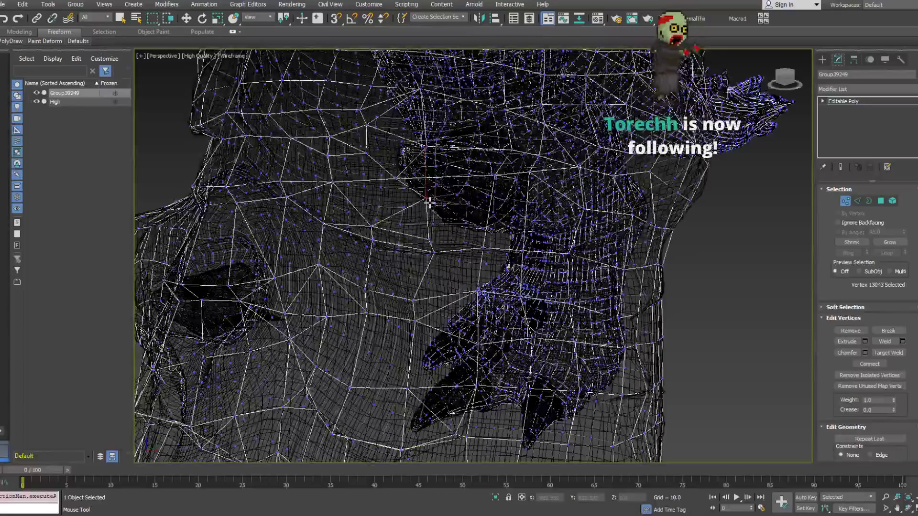
key(F3)
key(F3)
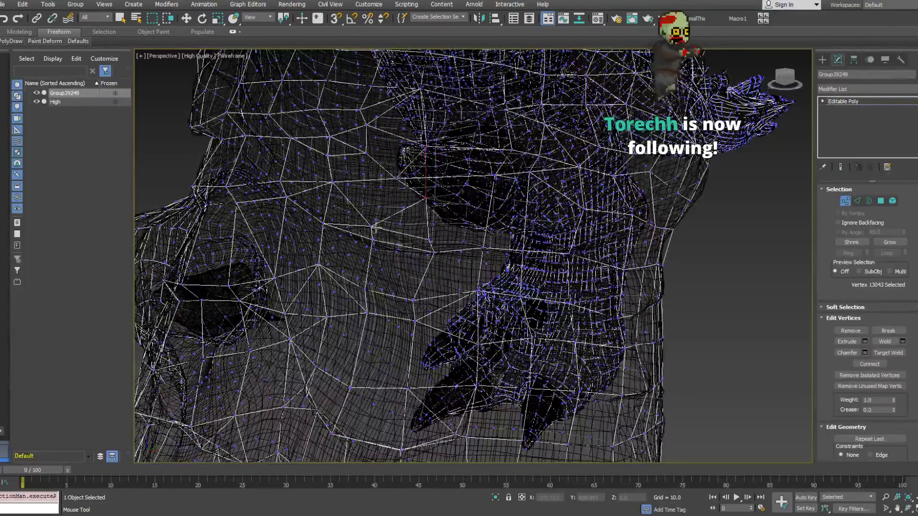
alt+middle_drag(414, 188, 440, 203)
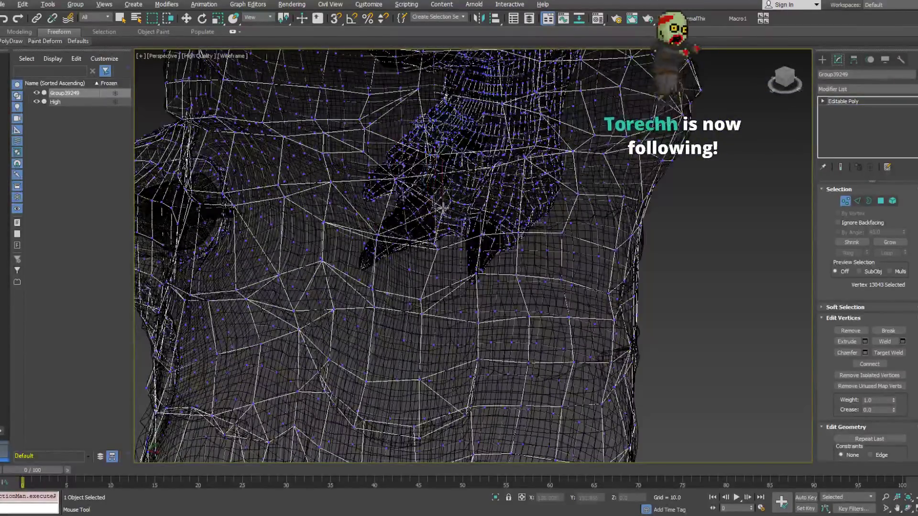
alt+middle_drag(492, 168, 417, 224)
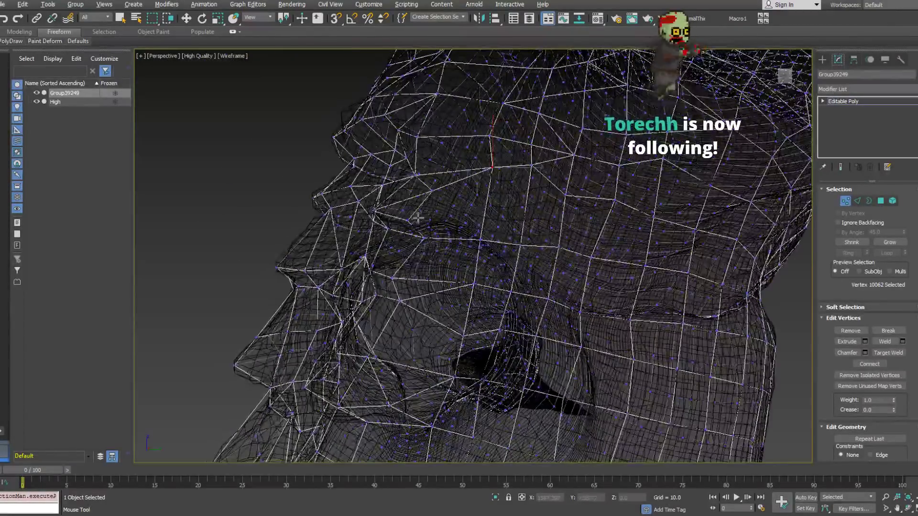
click(480, 239)
mouse_move(480, 239)
alt+middle_down()
mouse_move(498, 199)
mouse_move(495, 242)
mouse_move(502, 181)
mouse_move(524, 173)
mouse_move(449, 218)
mouse_move(421, 202)
mouse_move(421, 231)
mouse_move(459, 220)
mouse_move(430, 193)
mouse_move(409, 205)
mouse_move(432, 248)
alt+middle_up()
ctrl+click(457, 177)
click(465, 205)
click(416, 233)
Move the vertex at the small scale's lower tip into the crease beneath it.
key(F3)
key(w)
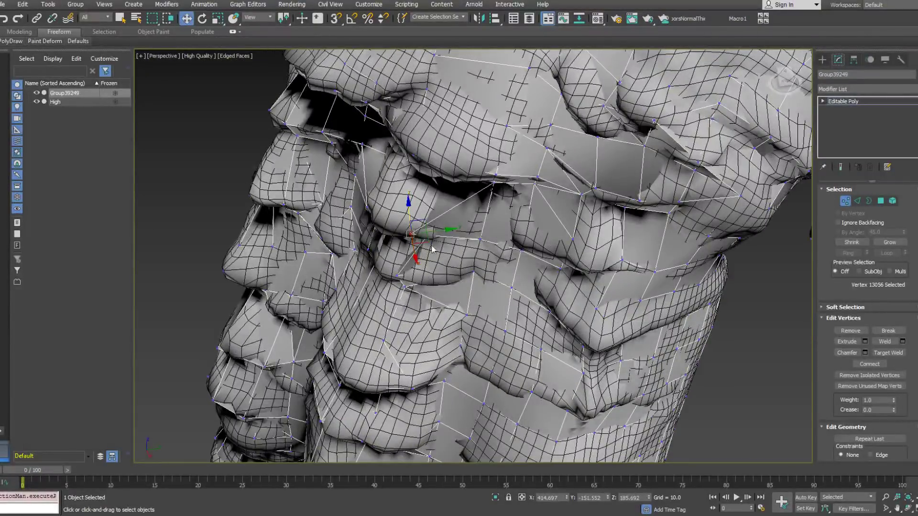
drag(424, 245, 422, 249)
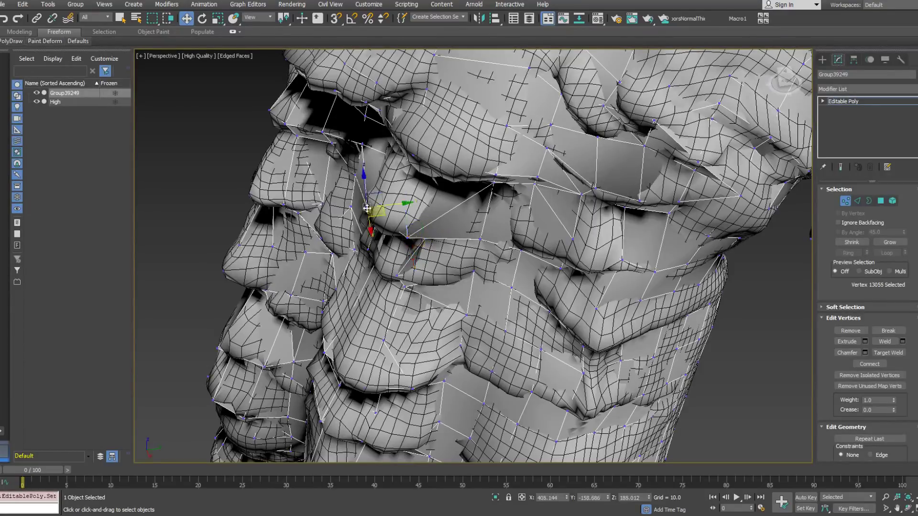
Nudge the vertex beside the small scale slightly deeper into the surrounding crease.
alt+middle_drag(367, 208, 378, 213)
drag(378, 213, 383, 221)
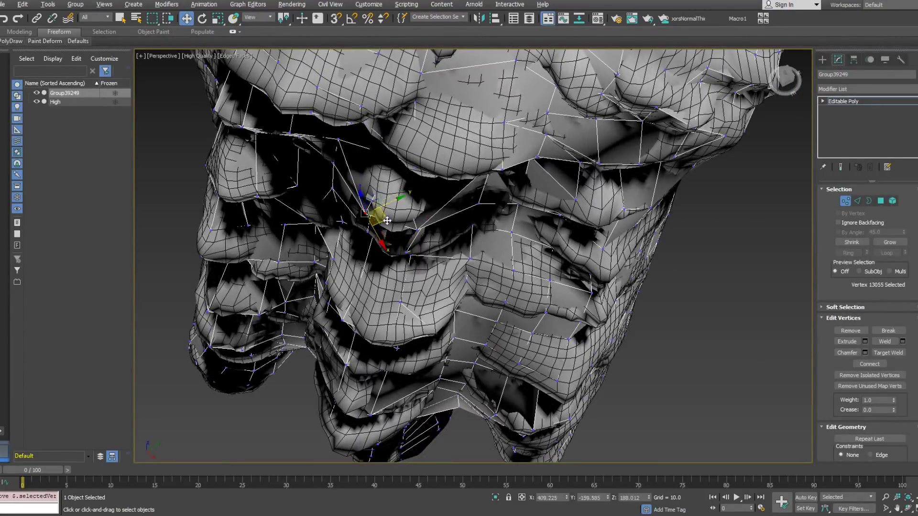
alt+middle_drag(711, 248, 511, 198)
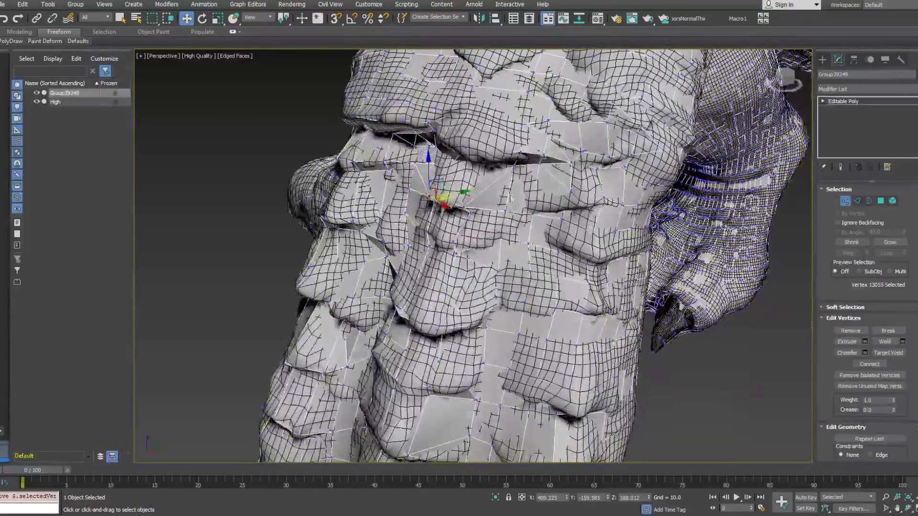
Drag the low-poly vertices along the crease of the neighbouring side scale onto the sculpt with the PolyDraw tools.
click(10, 41)
click(3, 76)
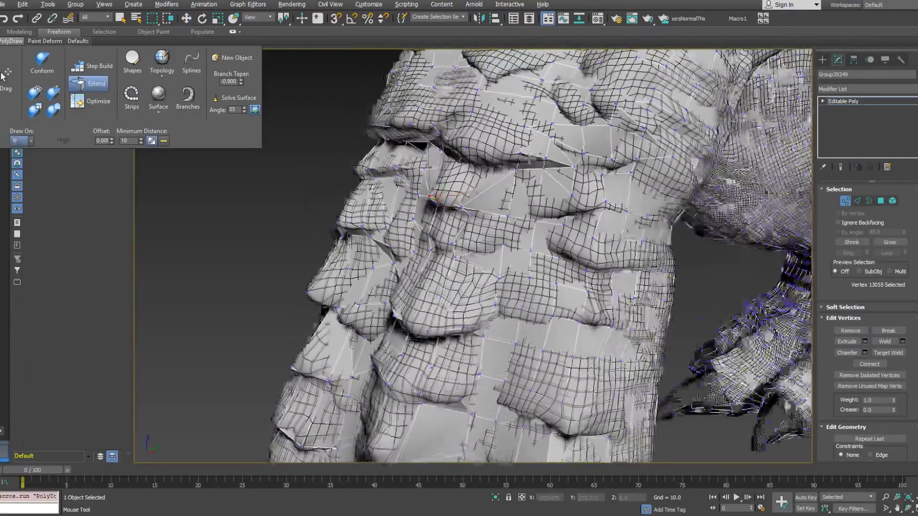
alt+middle_drag(529, 158, 508, 153)
alt+middle_drag(602, 200, 633, 209)
drag(568, 190, 565, 208)
alt+middle_drag(566, 206, 583, 195)
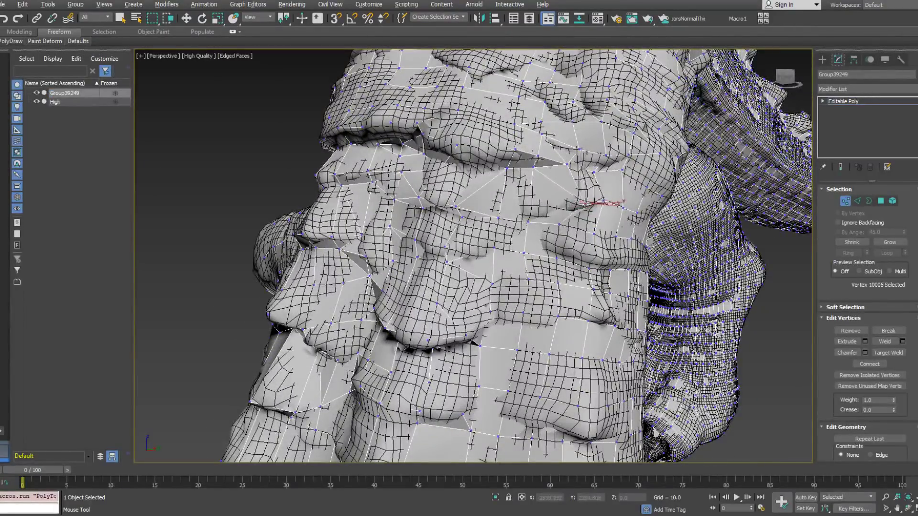
alt+middle_drag(583, 205, 564, 207)
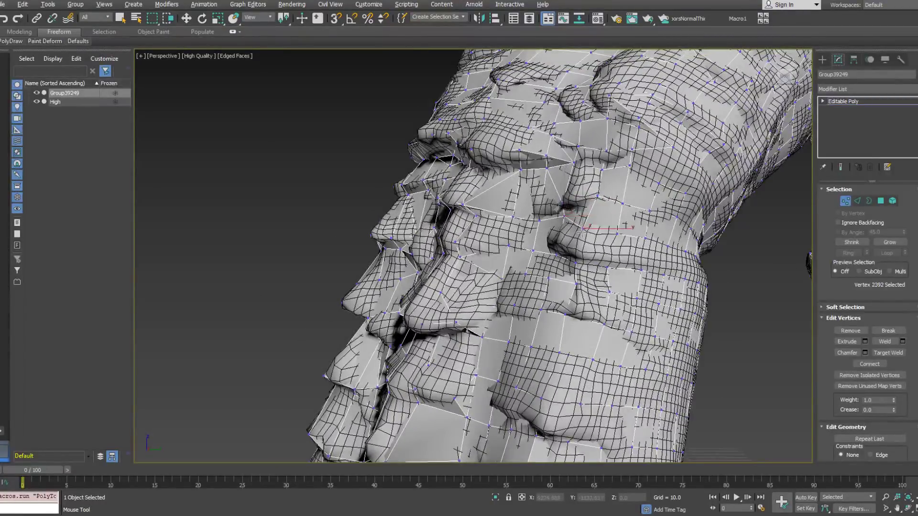
alt+middle_drag(586, 195, 574, 227)
Clean up the edges above the side scale with PolyDraw Optimize and fit their vertices to the scale's upper crease.
mouse_move(19, 42)
click(90, 101)
alt+middle_drag(672, 253, 678, 233)
mouse_move(576, 202)
alt+middle_down()
mouse_move(543, 203)
mouse_move(595, 197)
alt+middle_up()
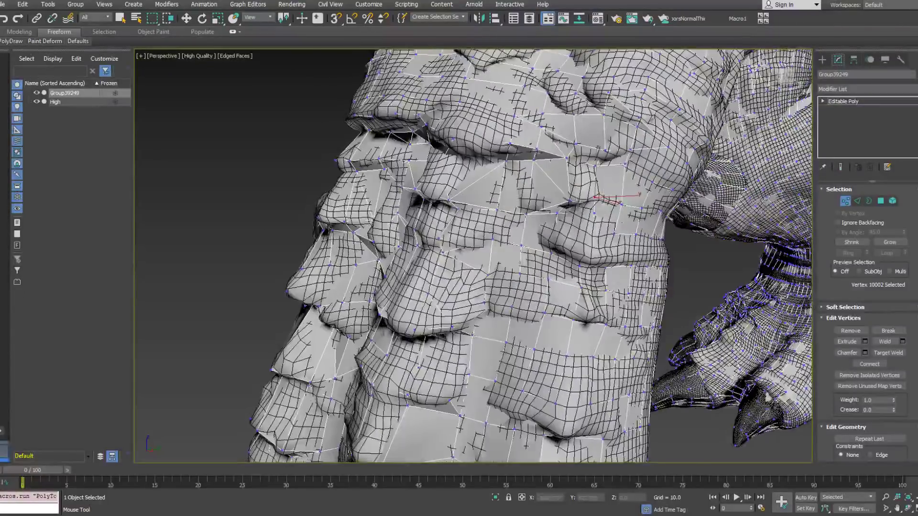
alt+middle_drag(598, 165, 586, 164)
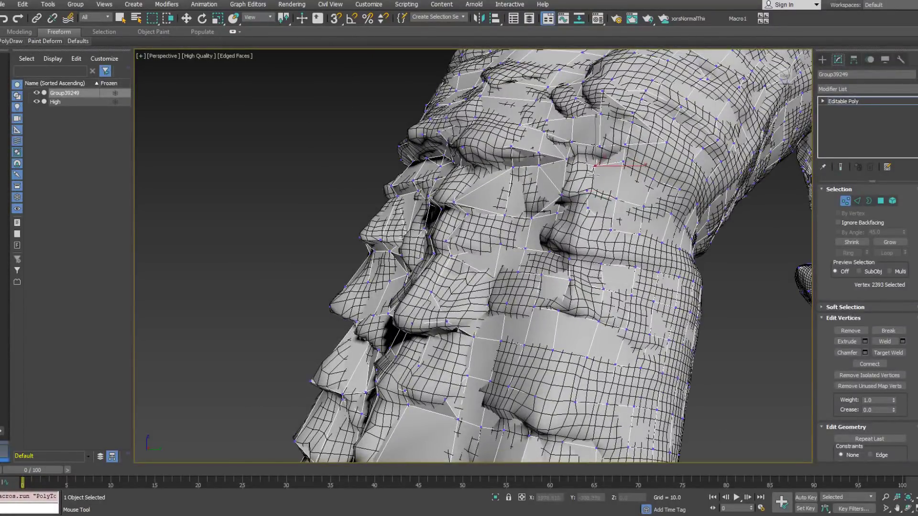
drag(623, 162, 620, 170)
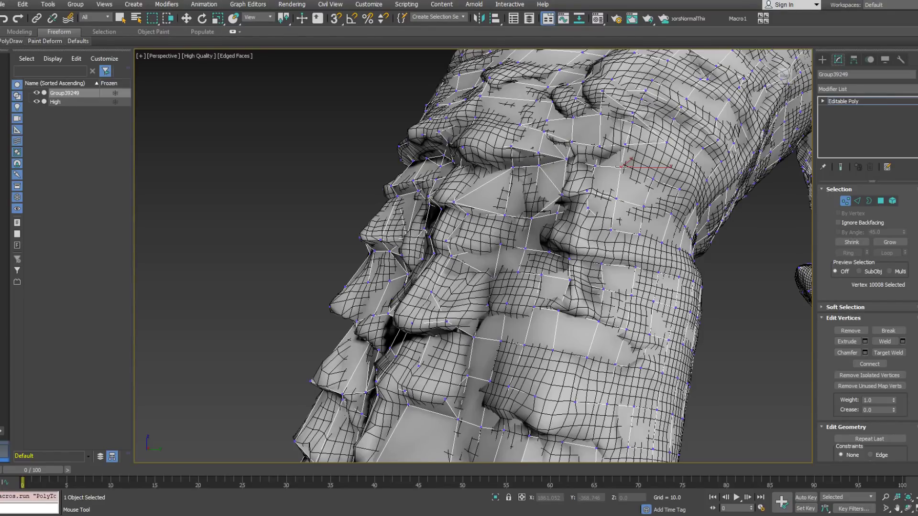
alt+middle_drag(631, 163, 618, 192)
drag(622, 196, 578, 215)
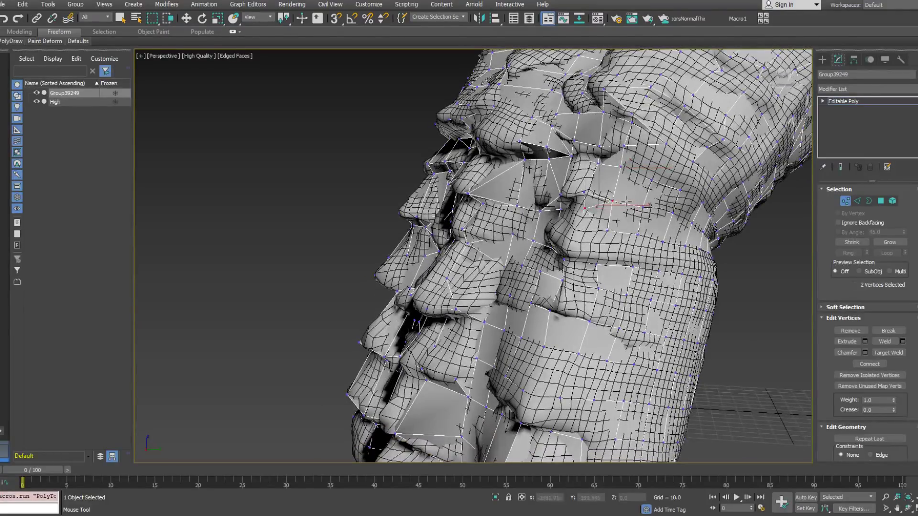
Adjust the vertices around the side scale's upper corner so they sit on the crease line.
alt+middle_drag(598, 215, 615, 233)
alt+middle_drag(586, 205, 597, 151)
click(605, 223)
ctrl+click(621, 166)
click(618, 157)
click(590, 141)
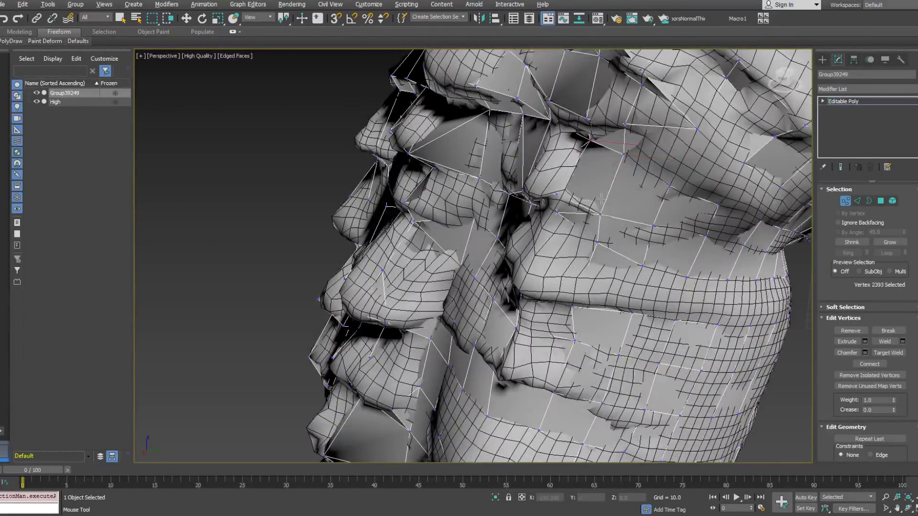
alt+middle_drag(601, 216, 630, 148)
click(624, 151)
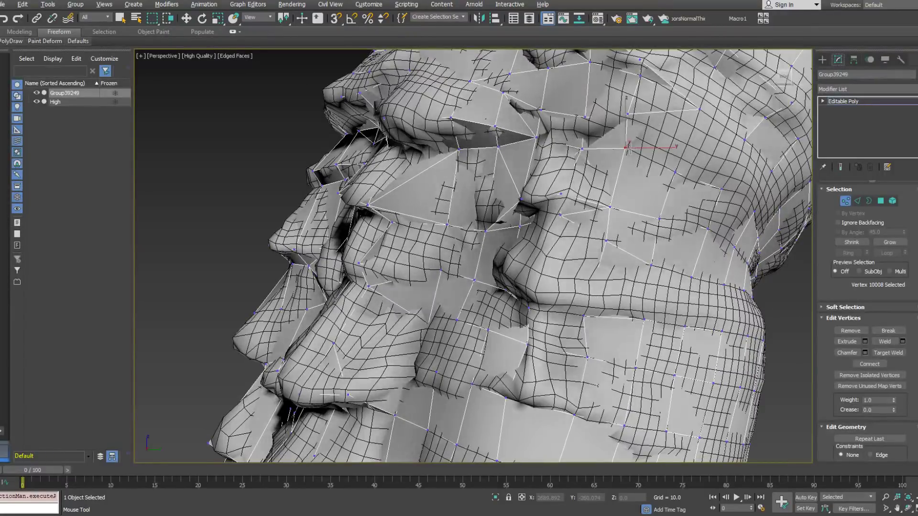
Extend the open border beneath the side scale with PolyDraw Extend and place the new vertices along the crease.
alt+middle_drag(587, 155, 565, 178)
scroll(567, 182, down, 4)
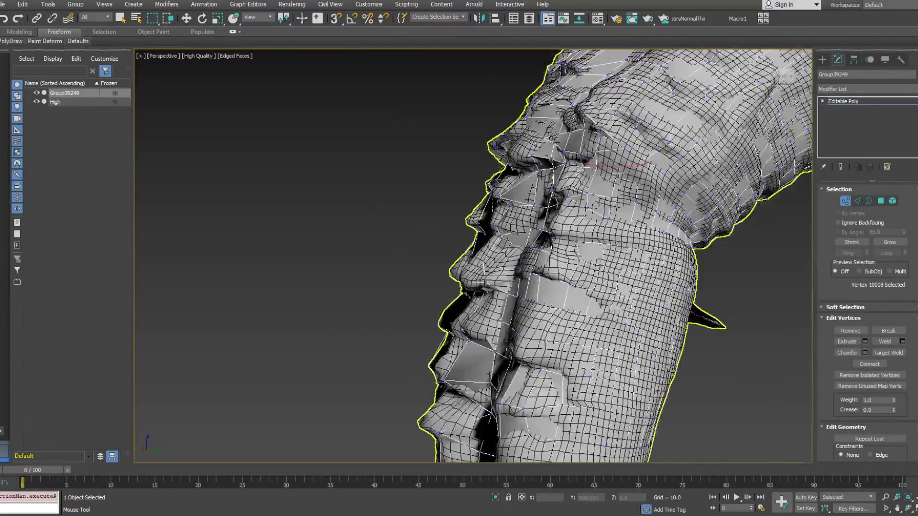
alt+middle_drag(635, 181, 566, 187)
alt+middle_drag(614, 198, 647, 196)
scroll(576, 207, up, 5)
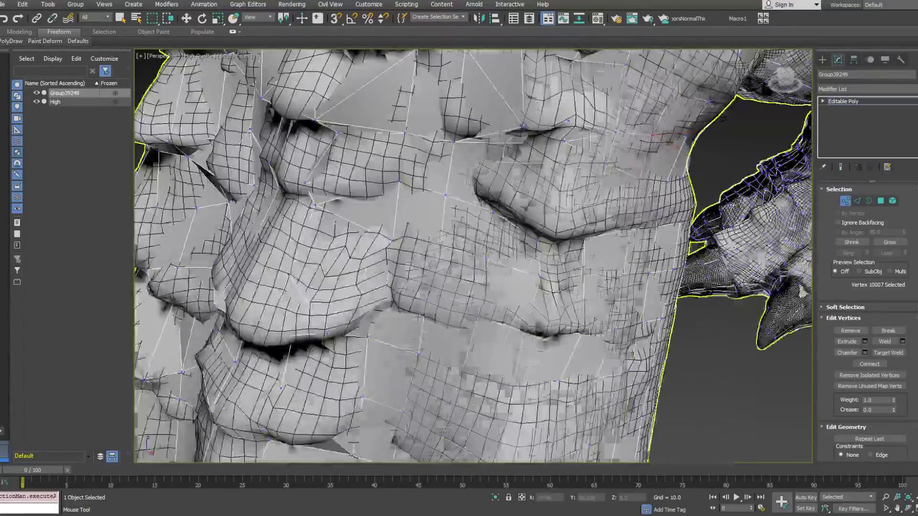
key(F3)
key(F3)
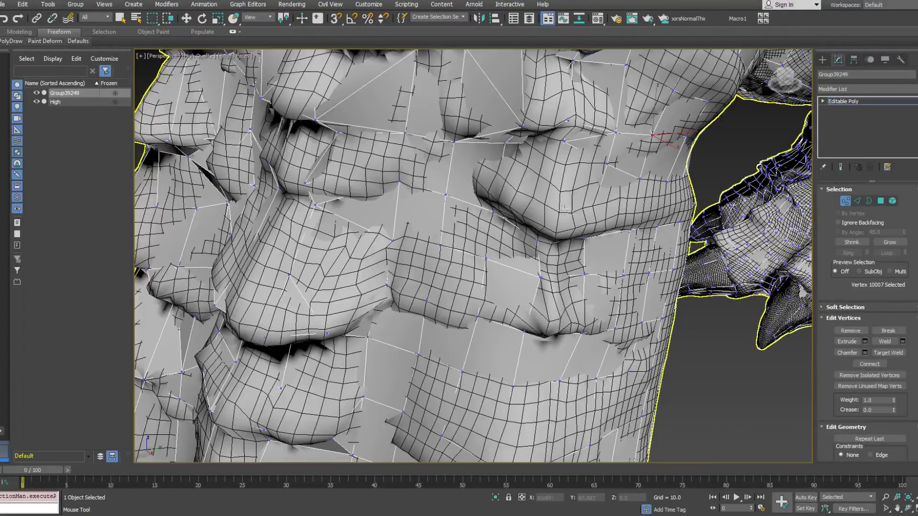
click(10, 41)
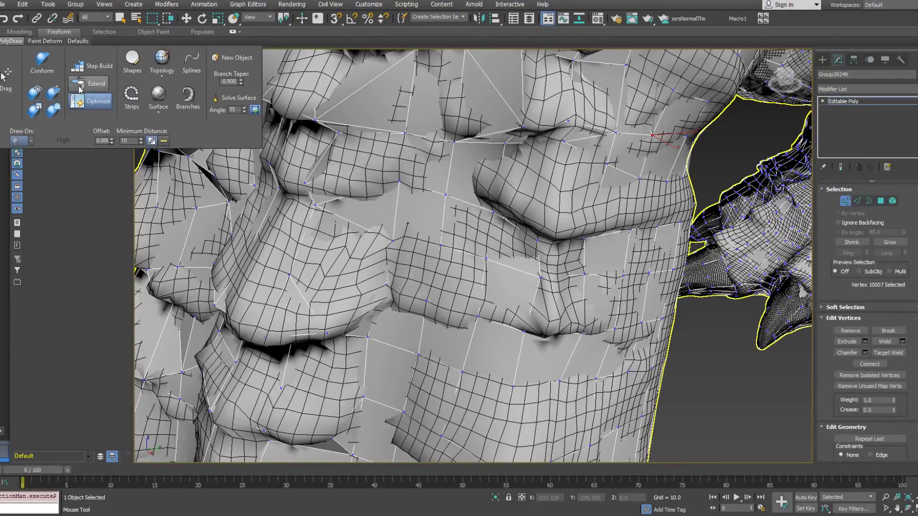
alt+middle_drag(460, 173, 569, 212)
ctrl+shift+drag(560, 215, 563, 203)
click(532, 190)
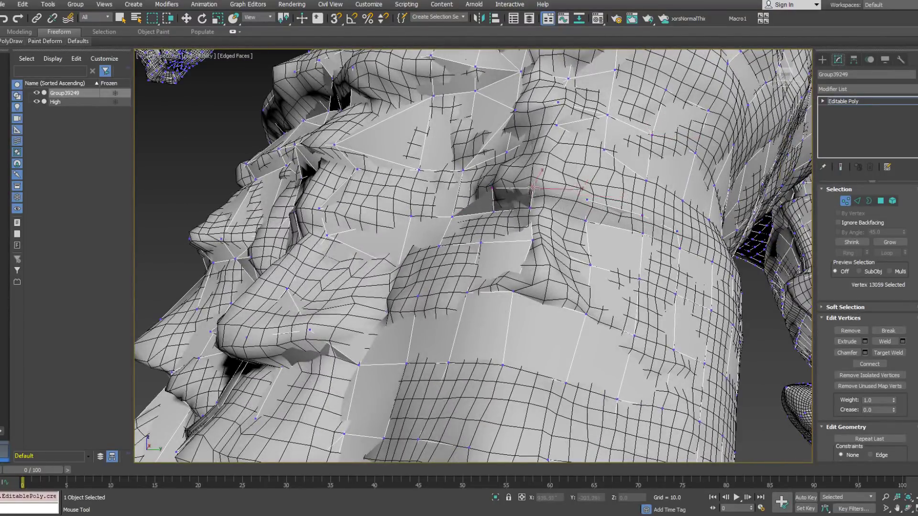
alt+middle_drag(536, 183, 507, 190)
click(473, 162)
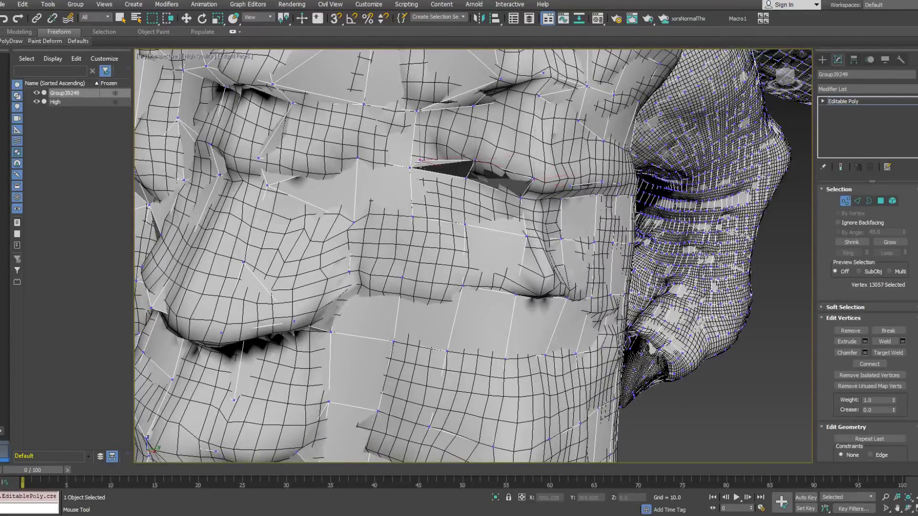
Reposition the new border vertices along the side scale's lower lip.
alt+middle_drag(418, 160, 460, 162)
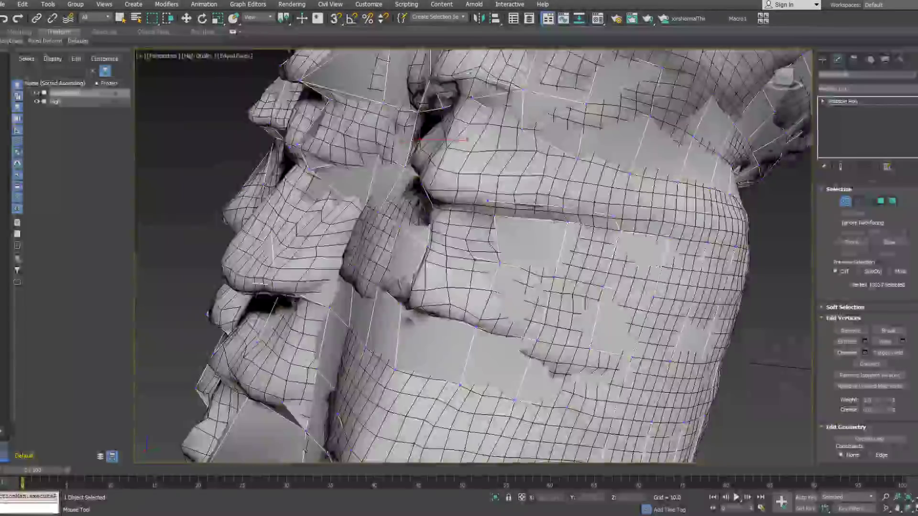
click(619, 203)
drag(621, 201, 625, 190)
click(528, 193)
Merge the new strip's vertices on the outer side of the scale into the surrounding mesh with PolyDraw Optimize.
mouse_move(12, 41)
click(108, 101)
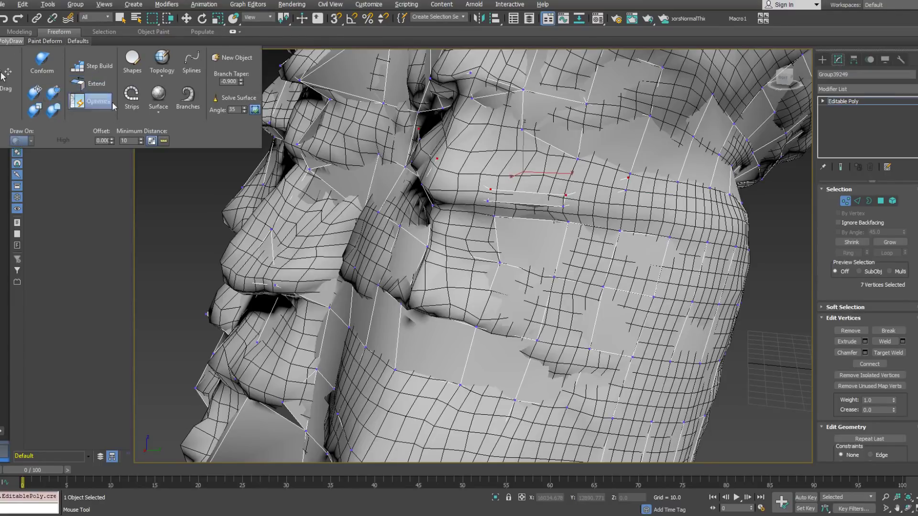
click(628, 177)
alt+middle_drag(628, 177, 621, 176)
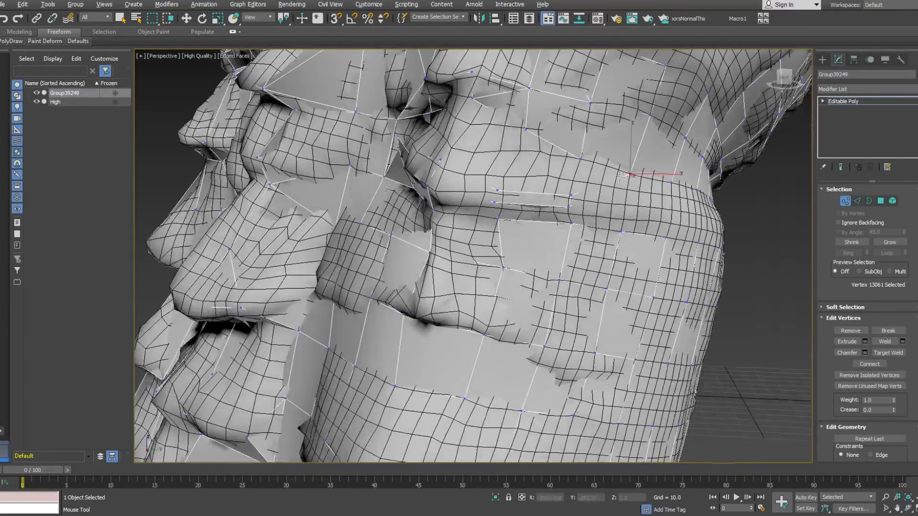
click(572, 195)
alt+middle_drag(572, 195, 549, 182)
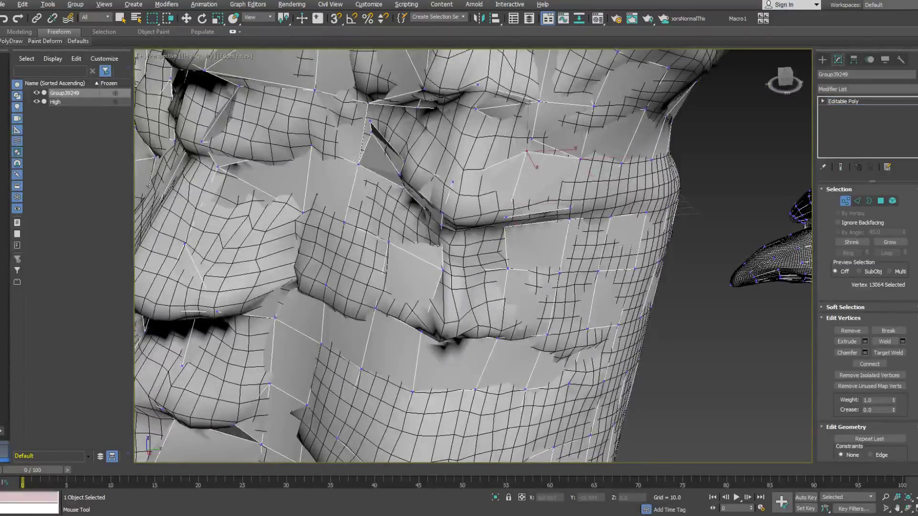
drag(531, 145, 532, 137)
alt+middle_drag(477, 152, 494, 151)
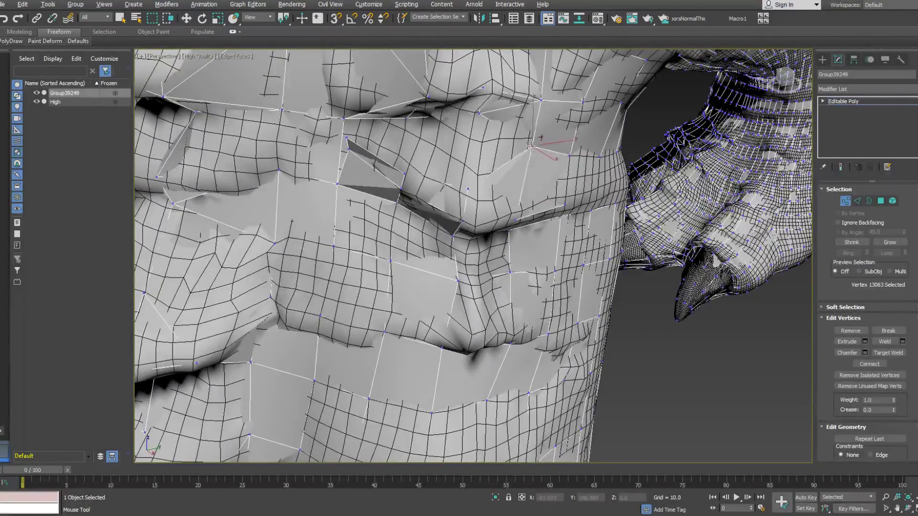
Merge the vertices at the scale's inner end into the crease corner and tidy the strip's remaining edges.
click(476, 146)
alt+middle_drag(438, 143, 420, 139)
click(398, 125)
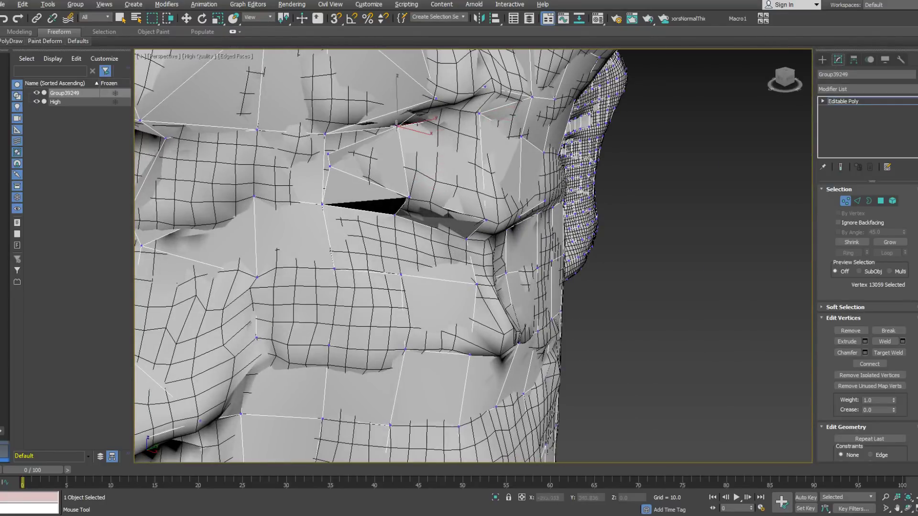
drag(330, 167, 325, 134)
alt+middle_drag(326, 132, 341, 115)
click(412, 173)
click(317, 196)
mouse_move(317, 196)
alt+middle_down()
mouse_move(323, 180)
mouse_move(396, 191)
mouse_move(354, 184)
alt+middle_up()
click(396, 197)
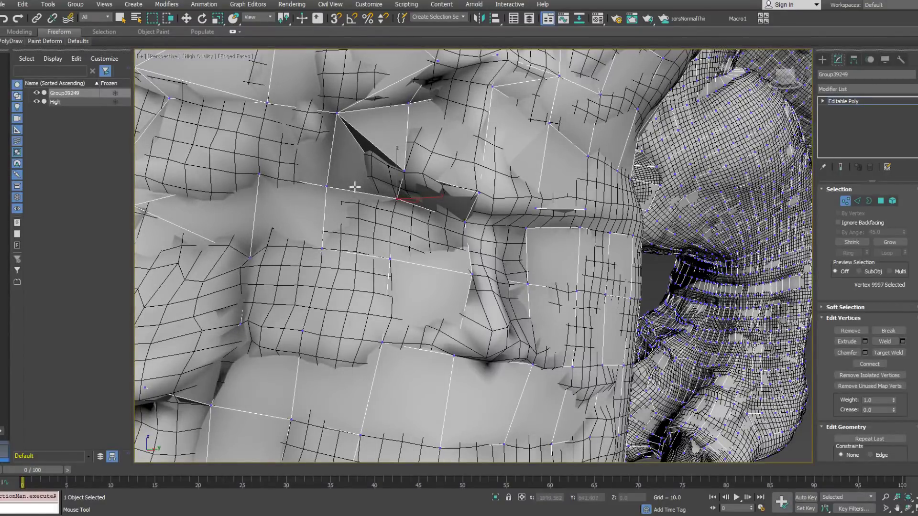
Delete polygons beneath the next scale down and extend the open border into its crease with PolyDraw Extend.
alt+middle_drag(355, 187, 474, 191)
alt+middle_drag(419, 249, 417, 250)
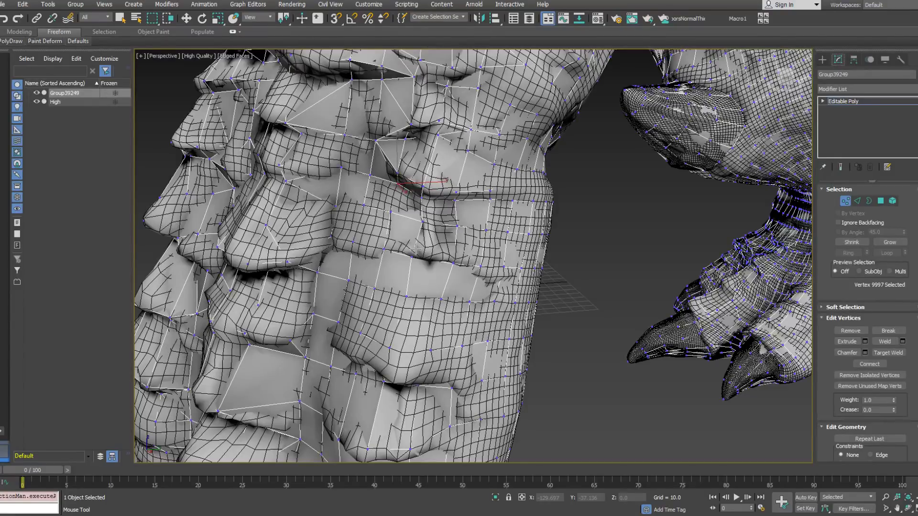
alt+middle_drag(416, 249, 355, 234)
click(435, 243)
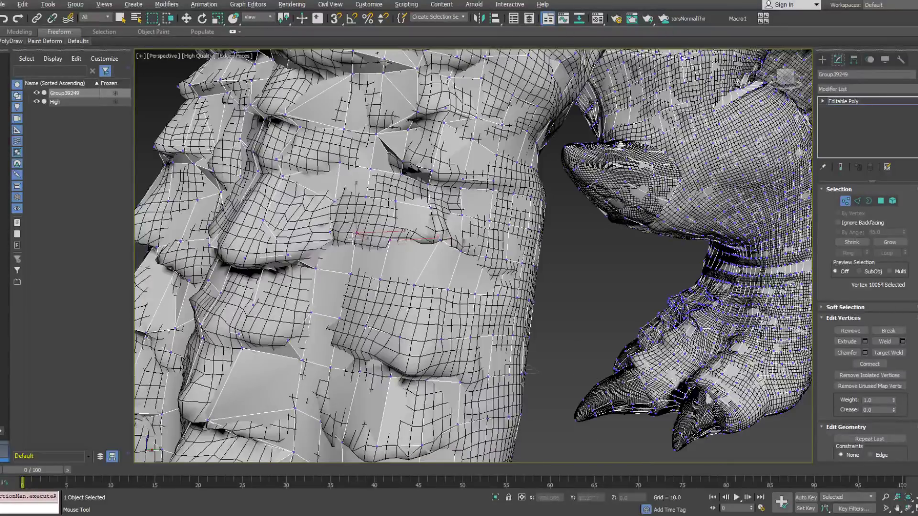
key(F3)
key(F3)
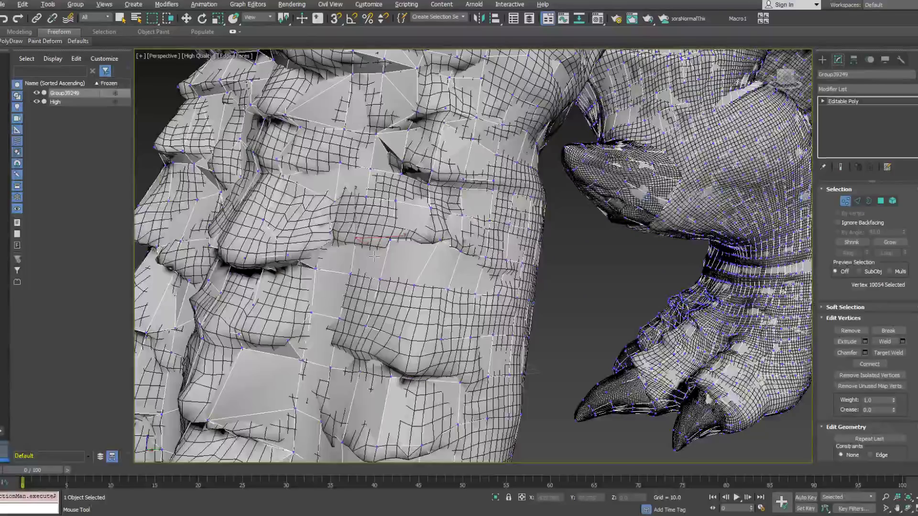
click(11, 42)
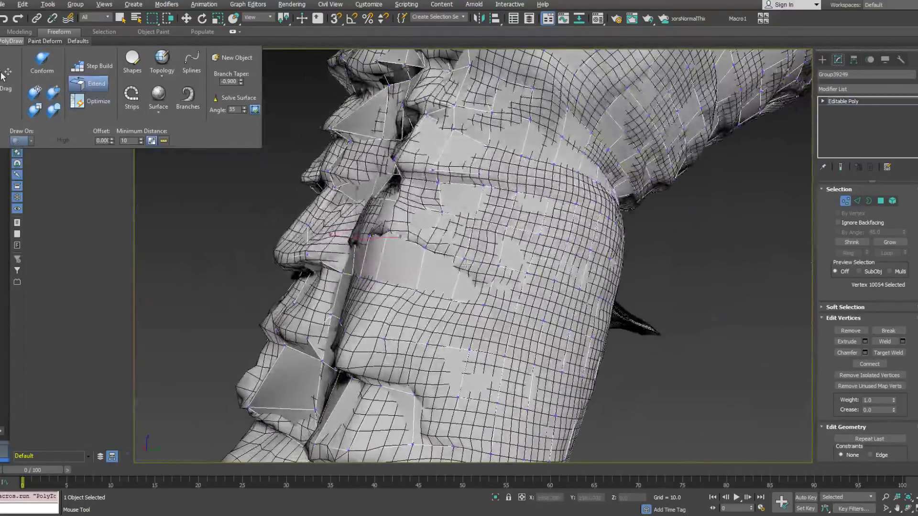
drag(467, 264, 467, 270)
alt+middle_drag(466, 270, 379, 255)
ctrl+click(428, 270)
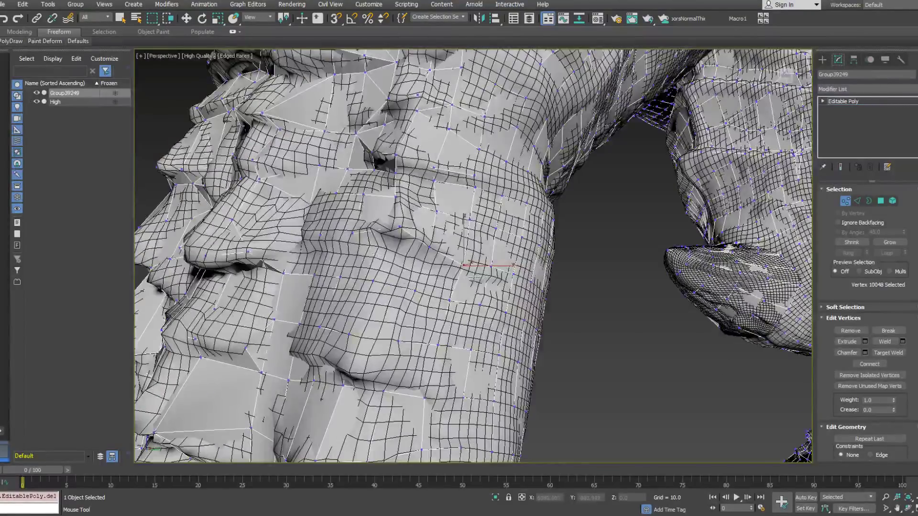
ctrl+shift+drag(424, 245, 416, 243)
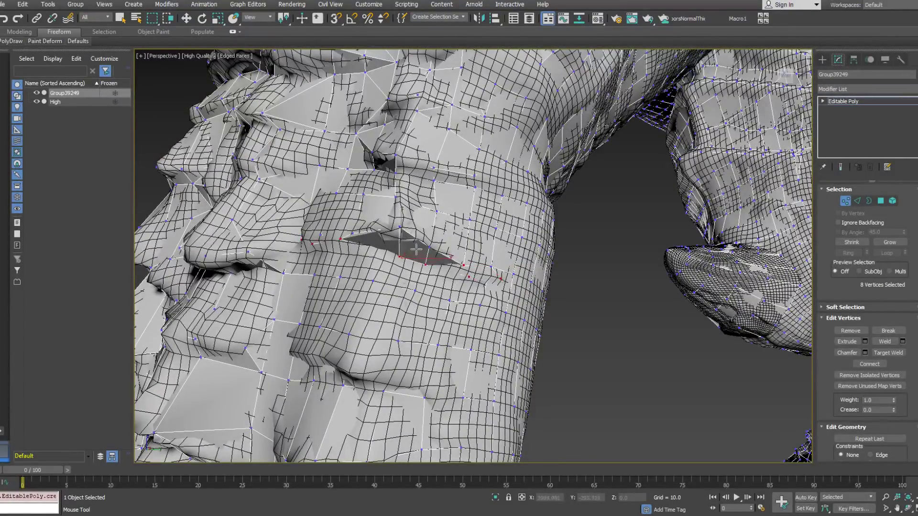
Fit the vertices of the extended border to the crease below the lower scale.
click(401, 254)
click(343, 239)
click(320, 253)
key(F3)
key(F3)
alt+middle_drag(302, 246, 341, 235)
key(F3)
mouse_move(297, 259)
alt+middle_down()
mouse_move(352, 229)
mouse_move(458, 252)
alt+middle_up()
key(F3)
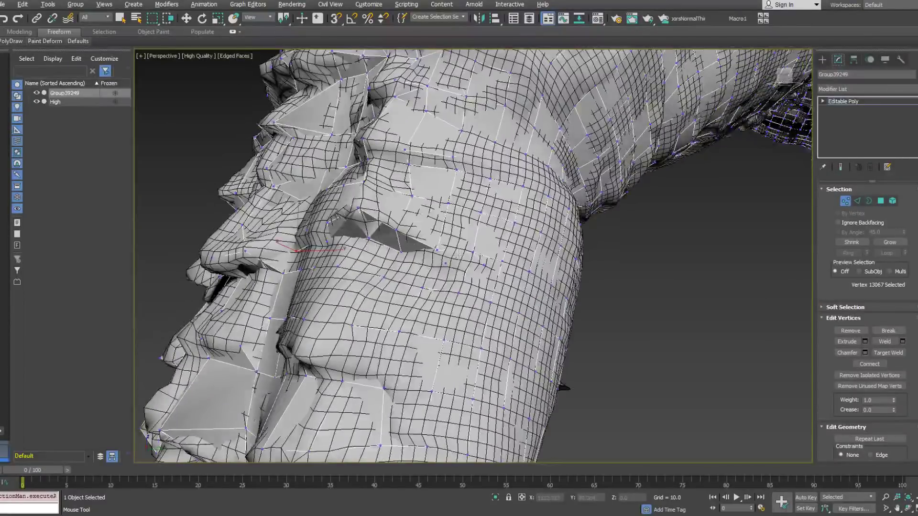
alt+middle_drag(458, 253, 463, 290)
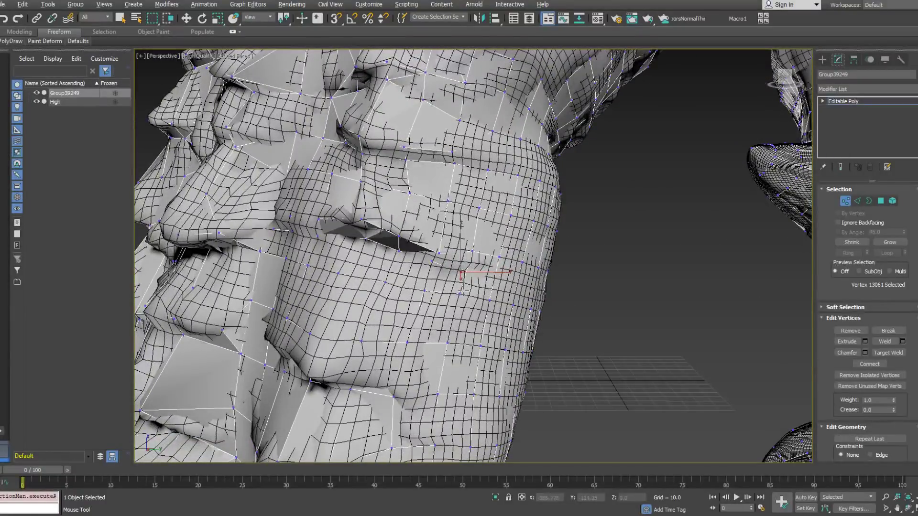
Extend the open border beneath the crease with another PolyDraw strip and reposition the new strip's vertices along it.
ctrl+shift+drag(383, 245, 386, 258)
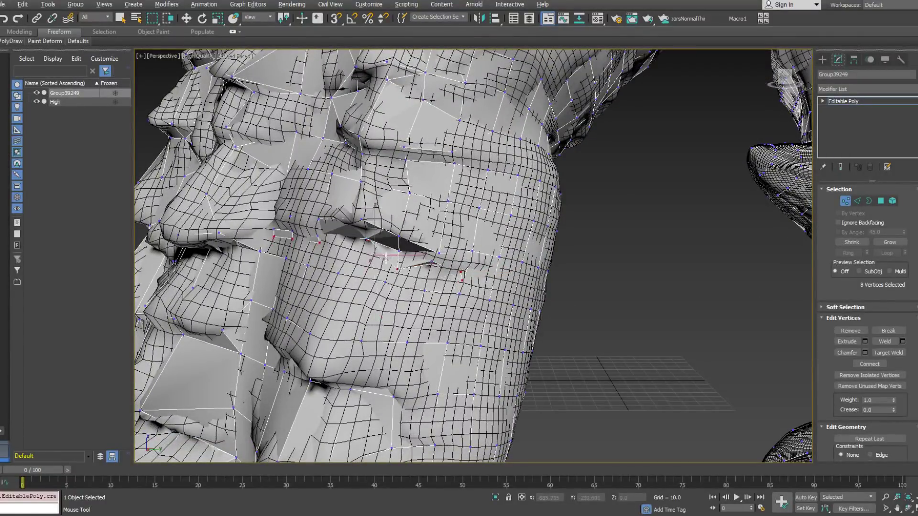
click(360, 260)
click(398, 269)
drag(397, 269, 425, 283)
click(431, 262)
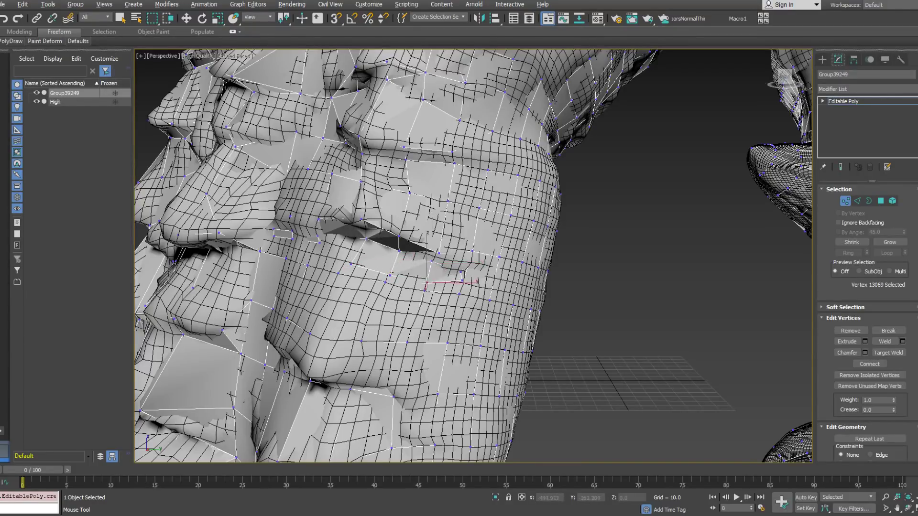
alt+middle_drag(425, 283, 495, 280)
drag(318, 245, 313, 256)
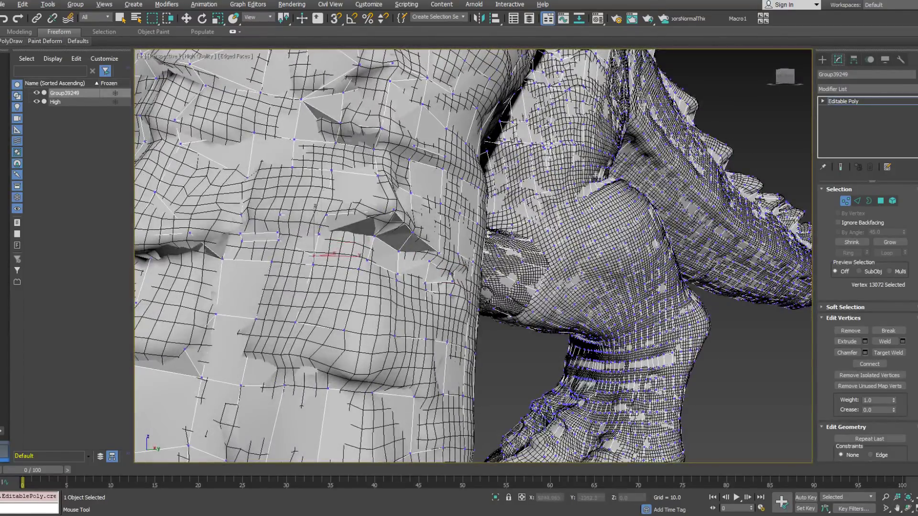
click(240, 234)
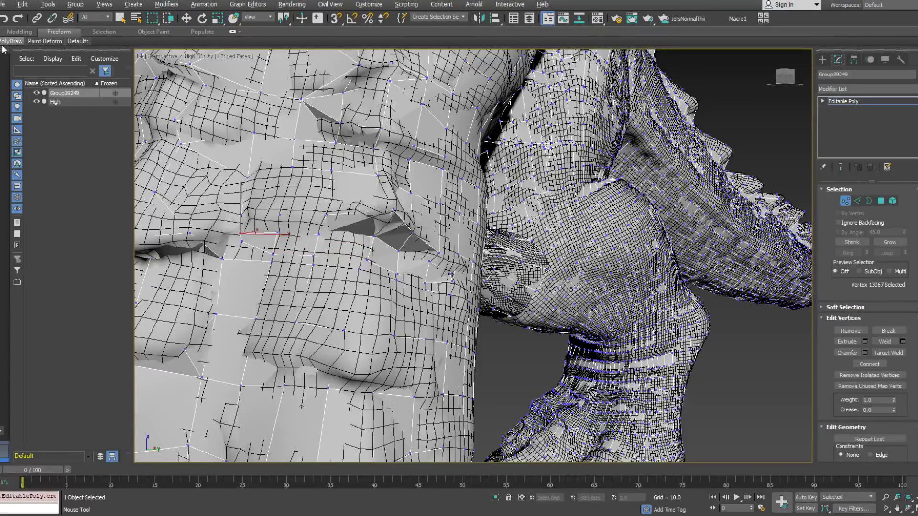
Merge the strip's vertices from its inner end outward into the scale mesh below with PolyDraw Optimize.
mouse_move(3, 45)
click(92, 101)
alt+middle_drag(211, 192, 217, 230)
click(242, 241)
shift+drag(227, 254, 224, 260)
shift+drag(240, 212, 317, 271)
alt+middle_drag(337, 269, 375, 269)
shift+drag(375, 267, 370, 278)
alt+middle_drag(371, 278, 414, 280)
shift+drag(412, 280, 408, 290)
Merge the strip's outer-end vertices into the side mesh and tidy the edges where it meets the crease.
click(409, 287)
alt+middle_drag(408, 287, 449, 300)
click(489, 286)
mouse_move(458, 271)
alt+middle_down()
mouse_move(483, 272)
mouse_move(452, 276)
alt+middle_up()
click(501, 262)
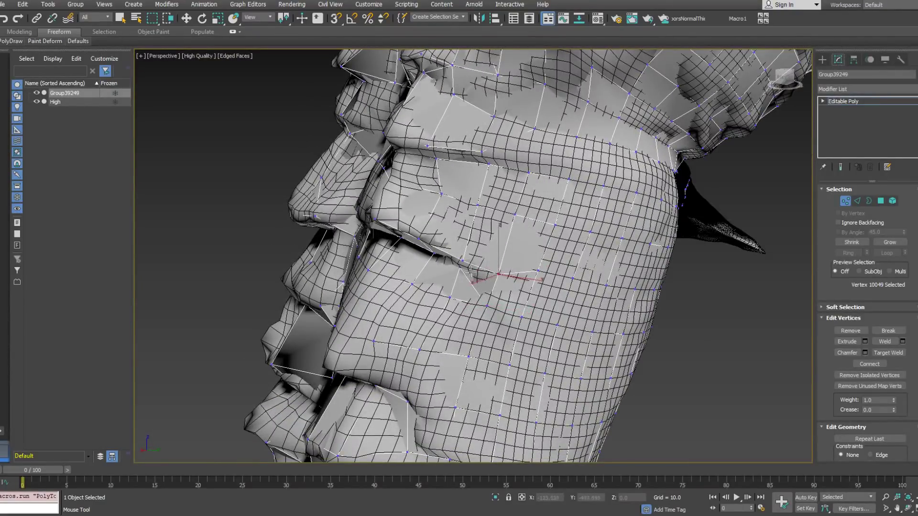
alt+middle_drag(503, 275, 385, 248)
click(453, 279)
click(385, 249)
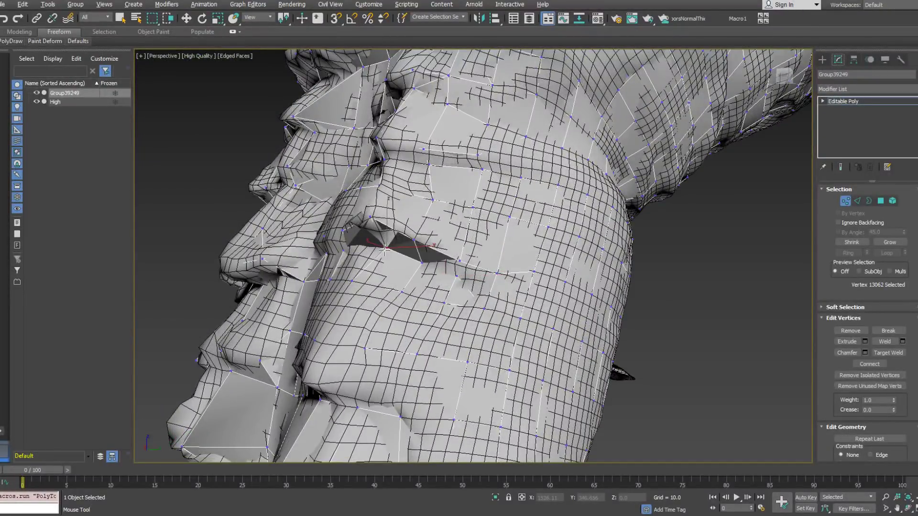
alt+middle_drag(385, 248, 412, 248)
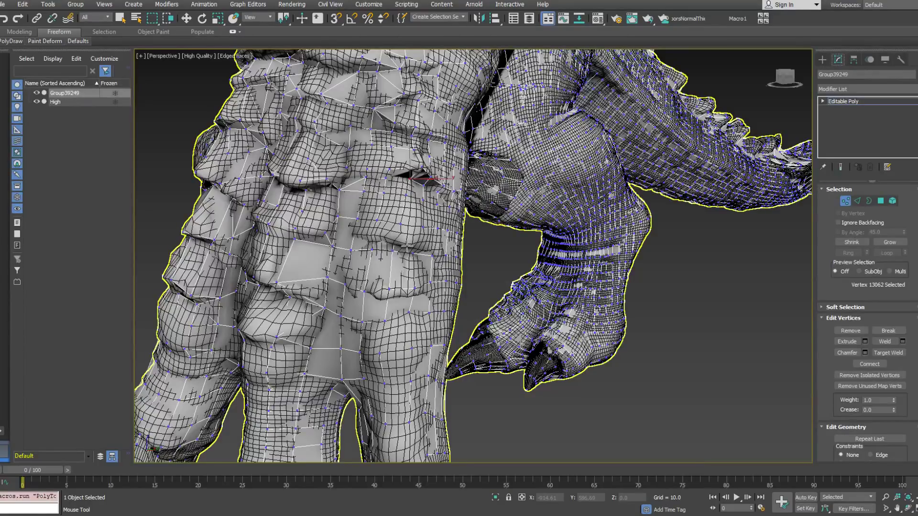
Reposition the vertices along the lower edge of the scale beneath the rebuilt strip.
click(408, 246)
mouse_move(466, 303)
alt+middle_down()
mouse_move(397, 308)
mouse_move(452, 313)
alt+middle_up()
click(398, 227)
drag(396, 228, 394, 242)
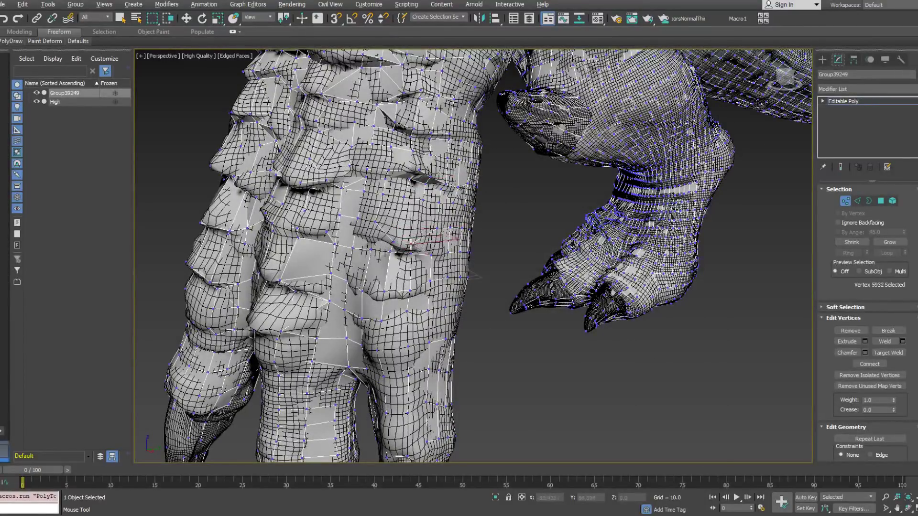
mouse_move(418, 237)
alt+middle_down()
mouse_move(421, 253)
mouse_move(394, 249)
mouse_move(420, 245)
mouse_move(456, 266)
alt+middle_up()
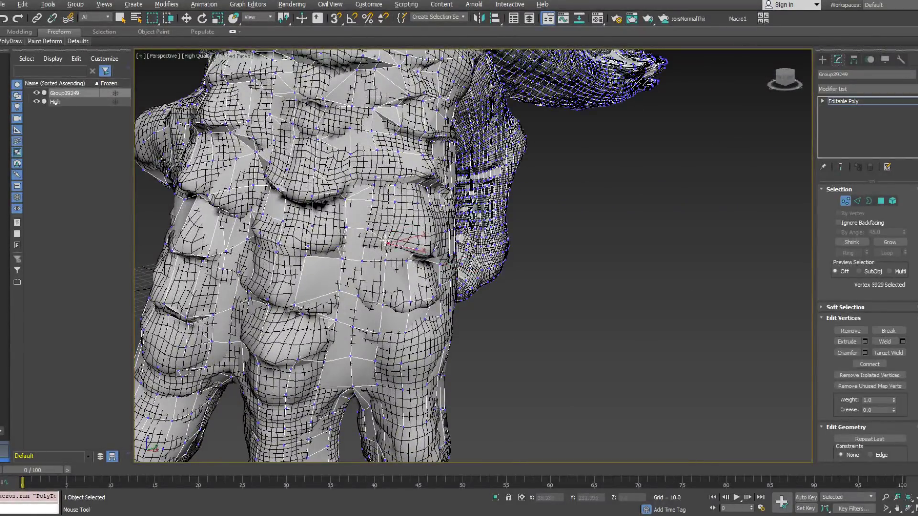
alt+middle_drag(382, 239, 289, 226)
Adjust the vertices on the scale's outer side so the edge flow follows the sculpt around the hand.
click(421, 259)
mouse_move(369, 273)
alt+middle_down()
mouse_move(426, 289)
mouse_move(474, 239)
alt+middle_up()
mouse_move(466, 270)
alt+middle_down()
mouse_move(499, 275)
mouse_move(471, 275)
mouse_move(478, 272)
mouse_move(455, 239)
mouse_move(467, 270)
alt+middle_up()
click(500, 249)
alt+middle_drag(507, 247, 514, 253)
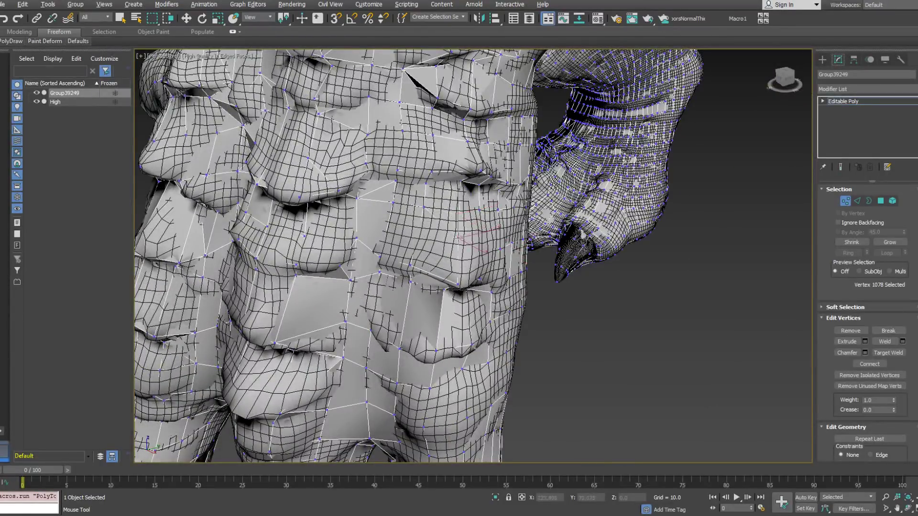
mouse_move(514, 252)
alt+middle_down()
mouse_move(530, 254)
mouse_move(507, 253)
alt+middle_up()
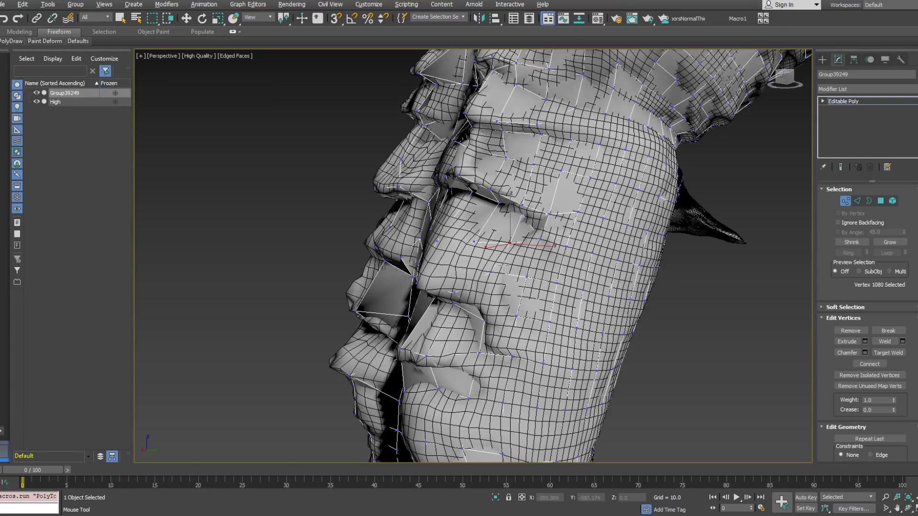
mouse_move(504, 270)
alt+middle_down()
mouse_move(495, 270)
mouse_move(497, 279)
mouse_move(510, 270)
mouse_move(500, 284)
alt+middle_up()
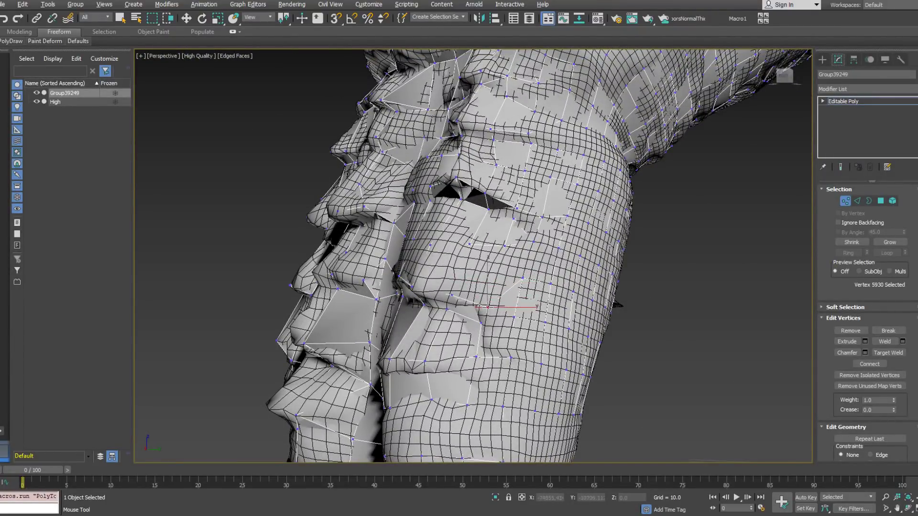
Adjust the vertices between the two creases and along the flat column at the scale's inner edge.
click(12, 41)
mouse_move(510, 342)
alt+middle_down()
mouse_move(466, 292)
mouse_move(491, 293)
mouse_move(483, 273)
mouse_move(510, 285)
alt+middle_up()
click(501, 213)
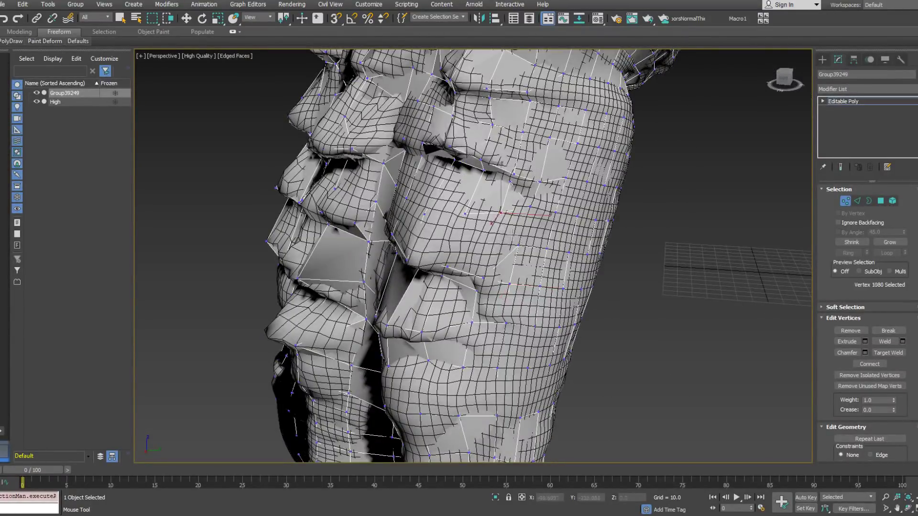
alt+middle_drag(510, 252, 423, 247)
scroll(519, 225, up, 2)
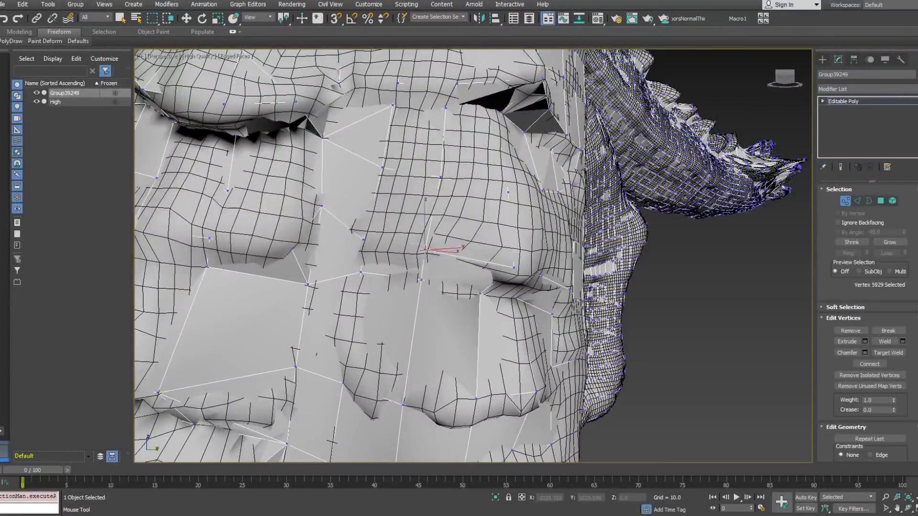
alt+middle_drag(361, 250, 329, 214)
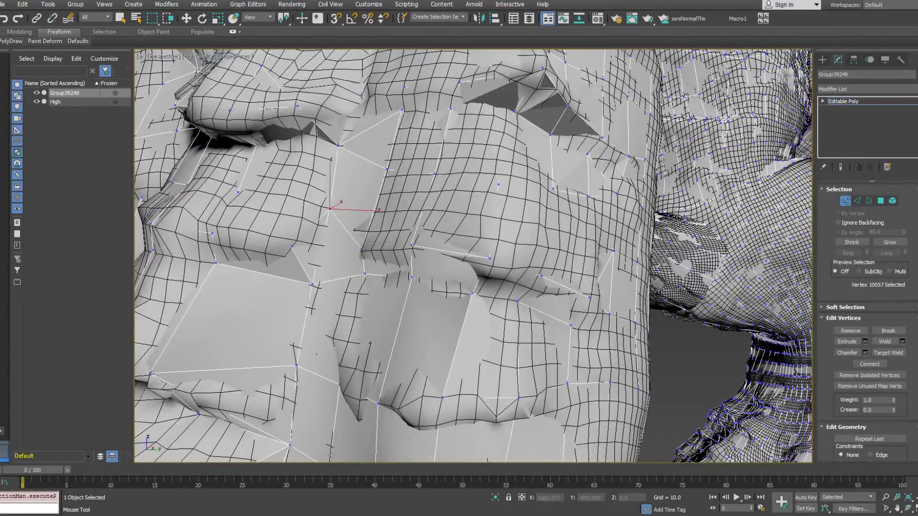
alt+middle_drag(365, 273, 343, 211)
scroll(371, 272, down, 3)
scroll(343, 211, up, 2)
Delete the polygons under the next lower scale and extend the open border into its crease with PolyDraw Extend.
click(12, 42)
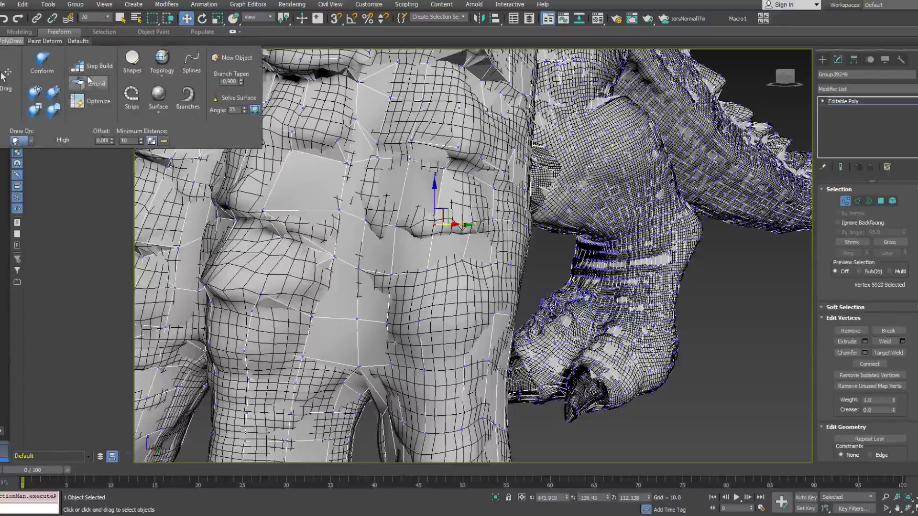
click(89, 83)
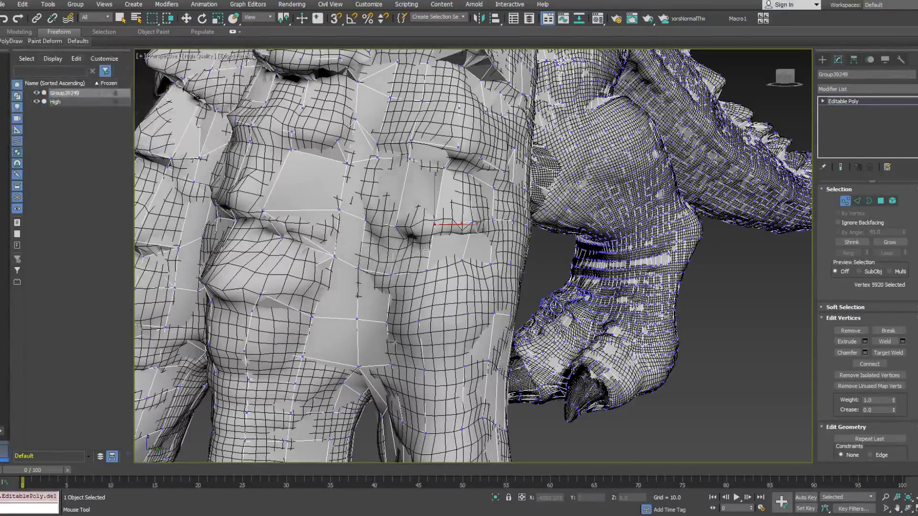
alt+middle_drag(463, 245, 436, 234)
ctrl+shift+drag(435, 226, 434, 238)
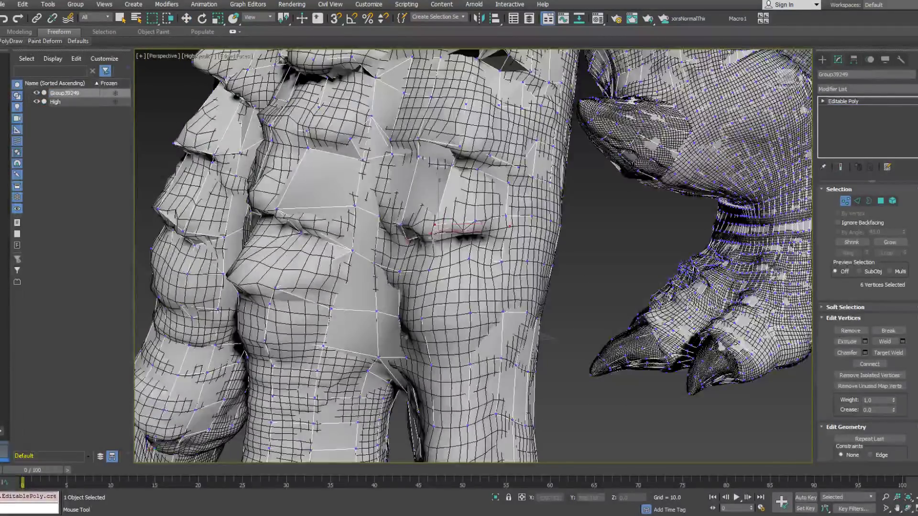
Merge the ends of the lower crease strip with PolyDraw Optimize and reposition its outer vertex.
mouse_move(2, 44)
click(92, 100)
click(374, 235)
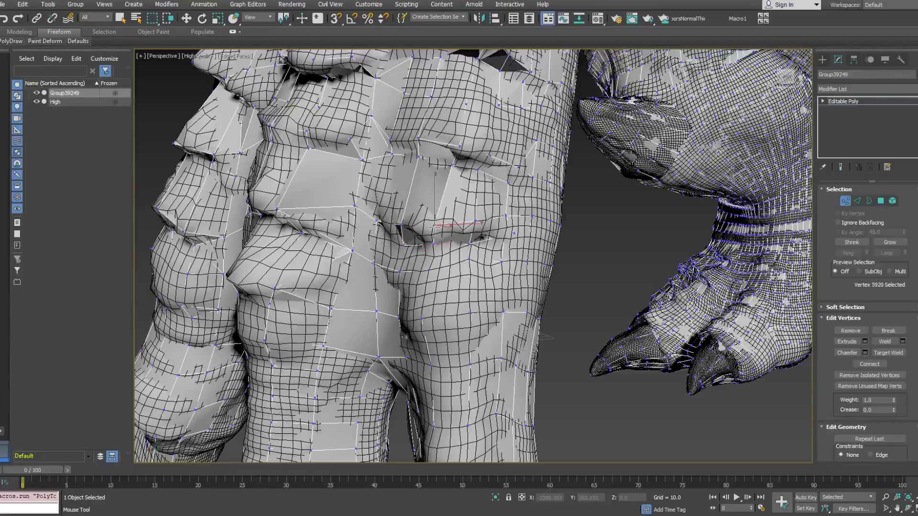
alt+middle_drag(433, 229, 475, 228)
drag(528, 218, 523, 235)
alt+middle_drag(524, 233, 562, 232)
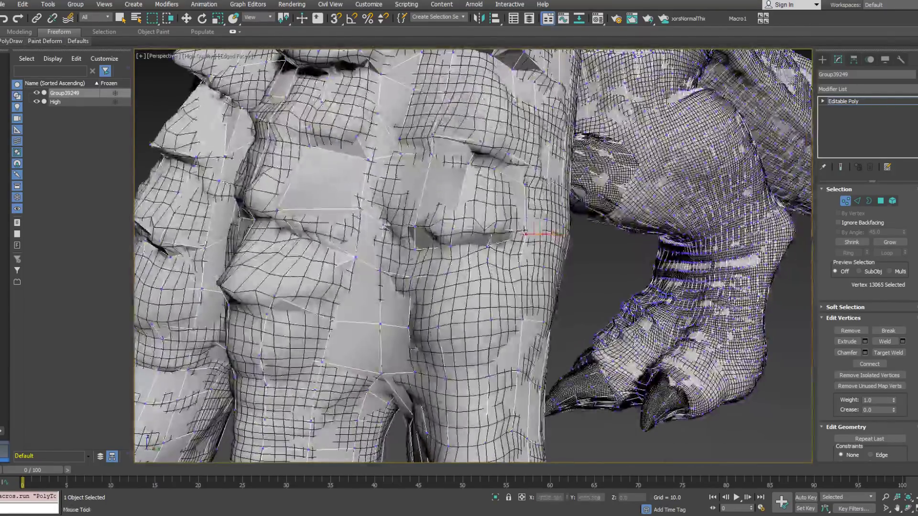
Extend a second strip below the lower crease and merge its vertices into the finger mesh with PolyDraw Optimize.
click(10, 41)
click(92, 84)
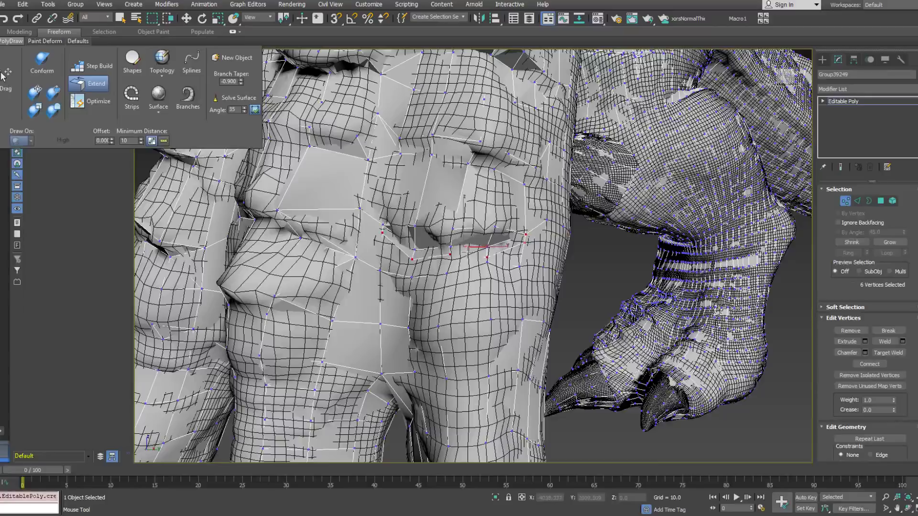
click(103, 106)
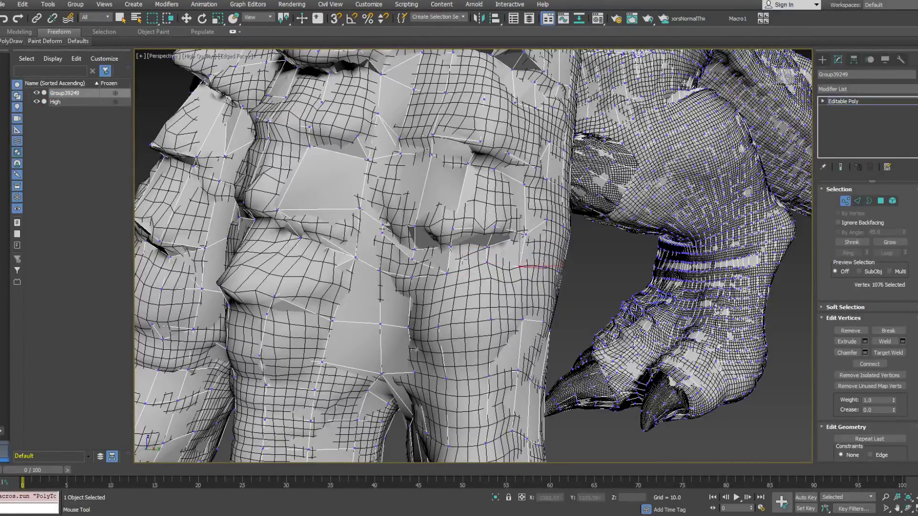
mouse_move(422, 266)
alt+middle_down()
mouse_move(369, 265)
mouse_move(421, 276)
mouse_move(406, 275)
alt+middle_up()
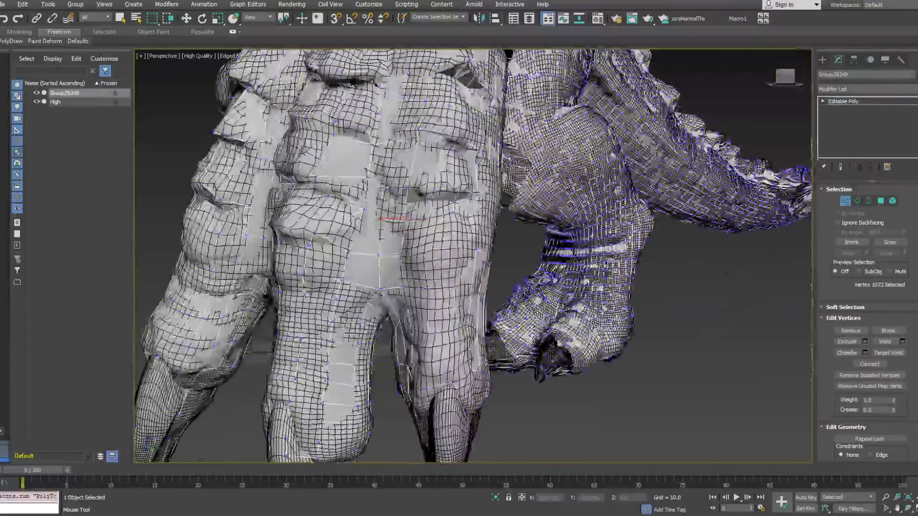
click(451, 288)
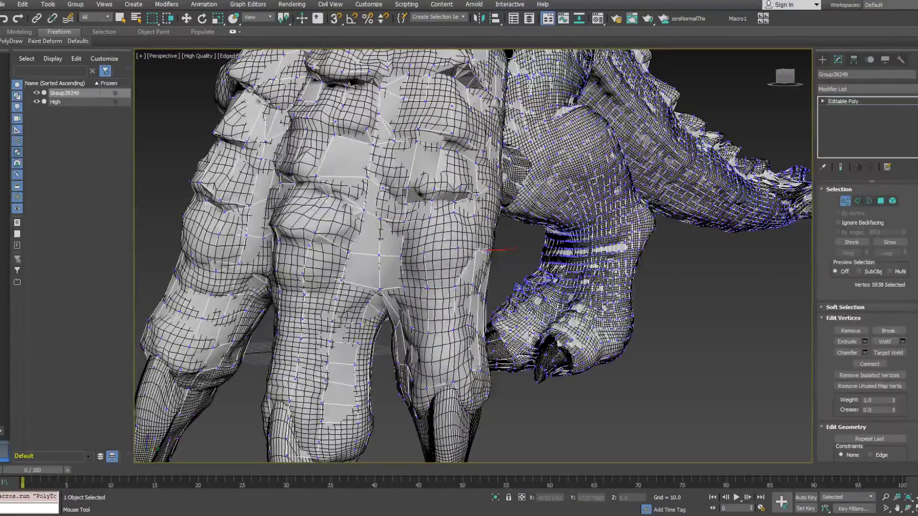
Select the open border at the middle finger's tip and extrude it straight down past the claw.
alt+middle_drag(481, 250, 516, 267)
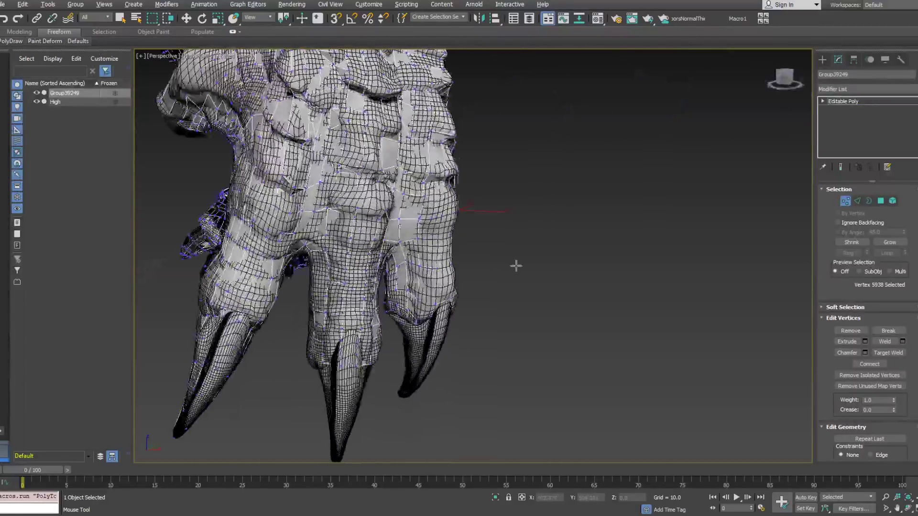
scroll(406, 264, down, 4)
alt+middle_drag(401, 265, 433, 317)
scroll(383, 277, up, 4)
scroll(417, 273, up, 3)
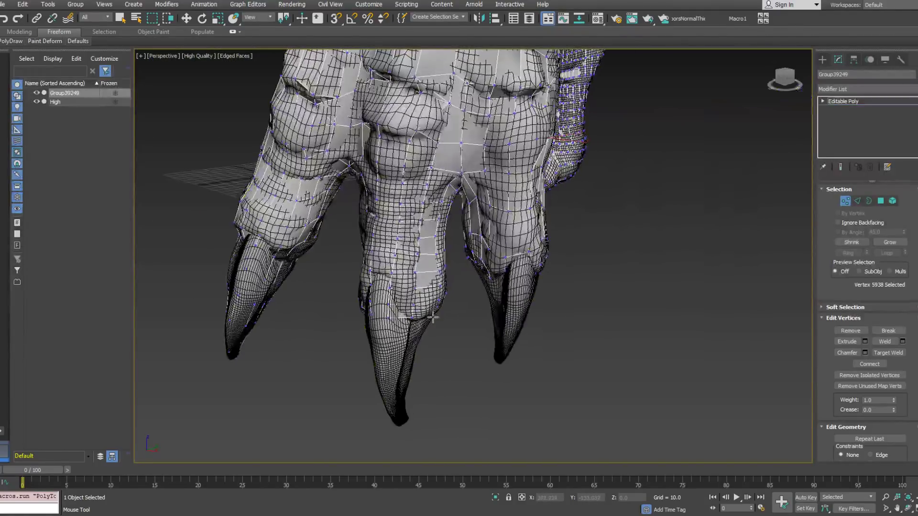
click(869, 201)
click(438, 311)
alt+middle_drag(437, 310, 429, 230)
shift+drag(414, 204, 414, 366)
alt+middle_drag(414, 366, 405, 384)
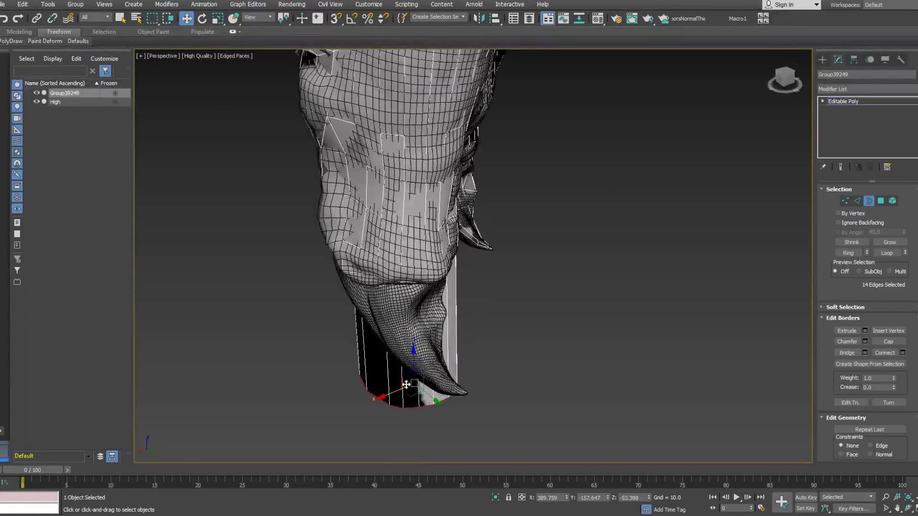
Shift the extruded border horizontally beneath the middle finger.
drag(416, 399, 432, 399)
alt+middle_drag(431, 399, 562, 354)
alt+middle_drag(486, 381, 360, 402)
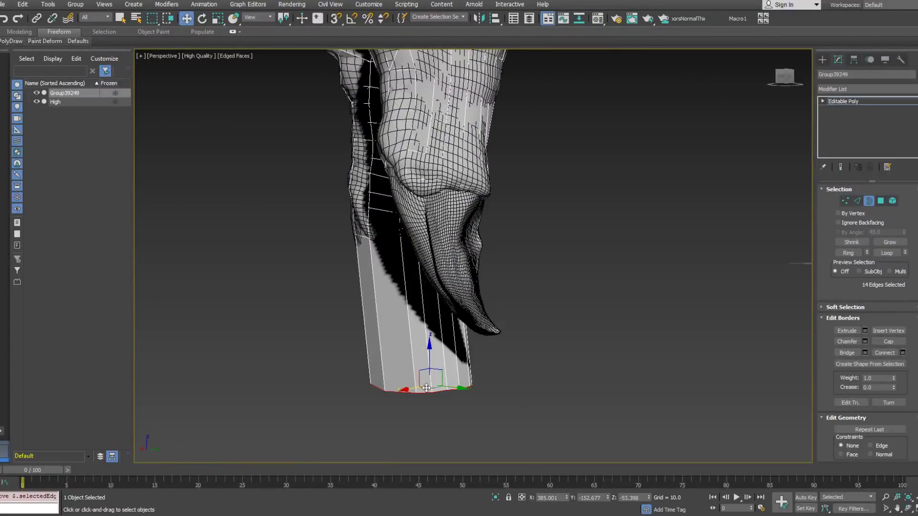
alt+middle_drag(441, 390, 483, 361)
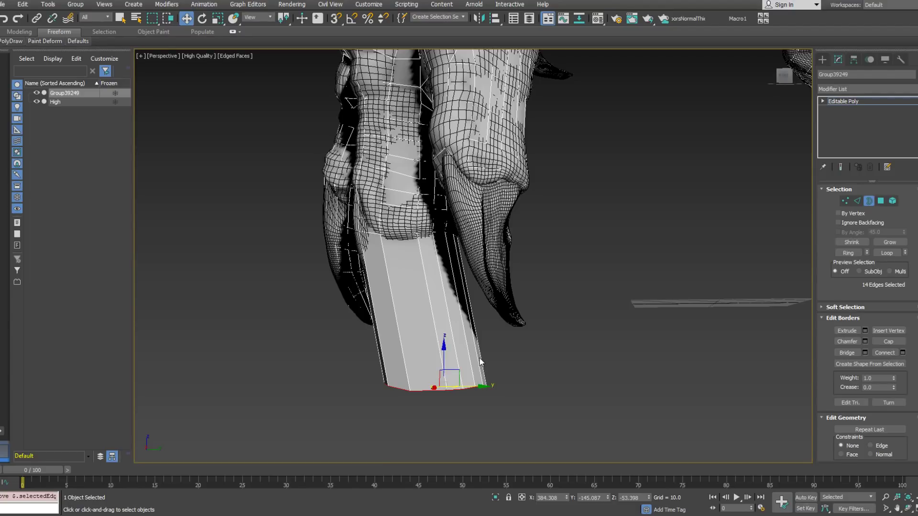
Create a box primitive on the grid, away from the creature's foot.
alt+middle_drag(469, 358, 644, 271)
scroll(491, 337, down, 5)
scroll(643, 271, up, 5)
scroll(549, 285, down, 3)
middle_drag(420, 302, 494, 254)
click(820, 59)
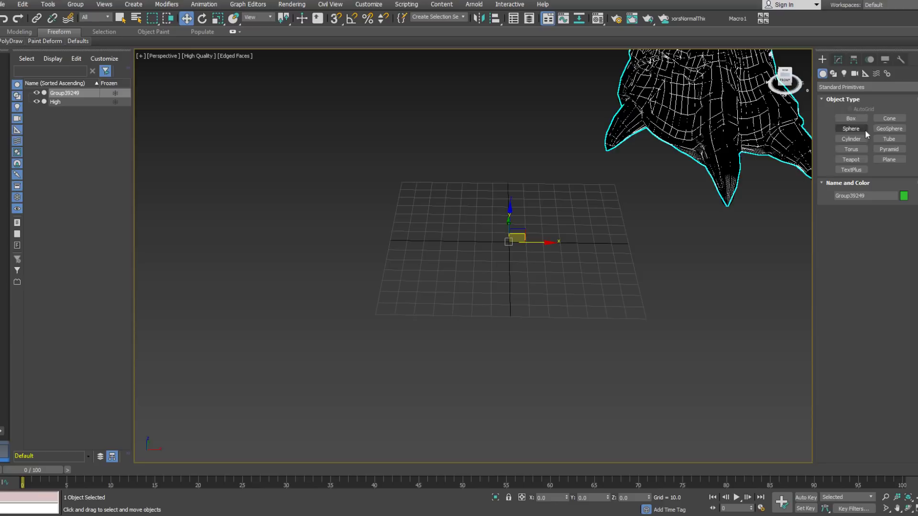
click(857, 120)
drag(471, 220, 577, 285)
click(585, 201)
alt+middle_drag(639, 198, 633, 189)
Convert the box to an editable poly.
right_click(593, 227)
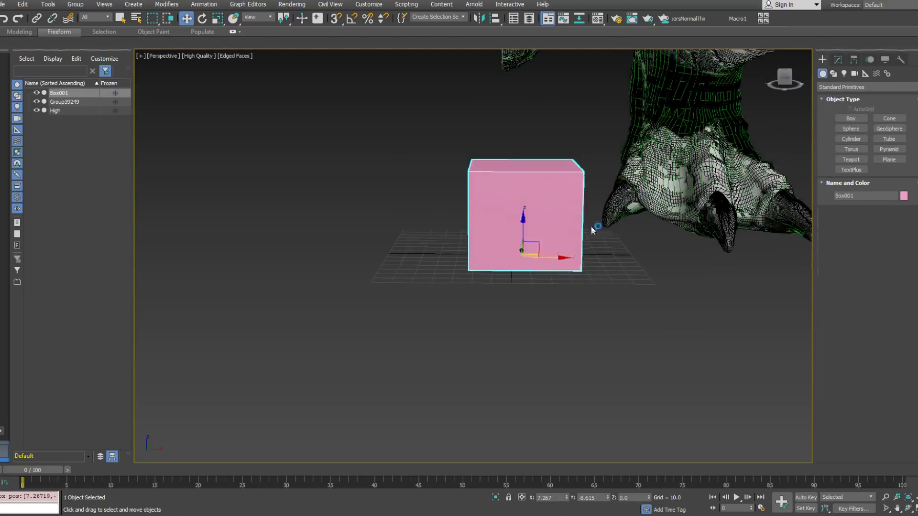
right_click(573, 218)
mouse_move(639, 320)
click(698, 326)
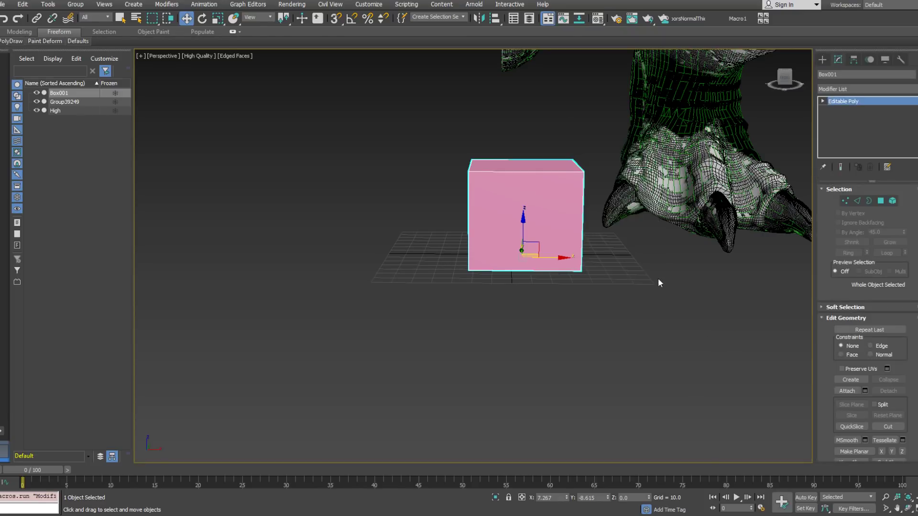
Connect the horizontal edges of one side face with a vertical edge and pull it outward into a point.
alt+middle_drag(660, 282, 776, 239)
click(858, 202)
alt+middle_drag(584, 261, 569, 300)
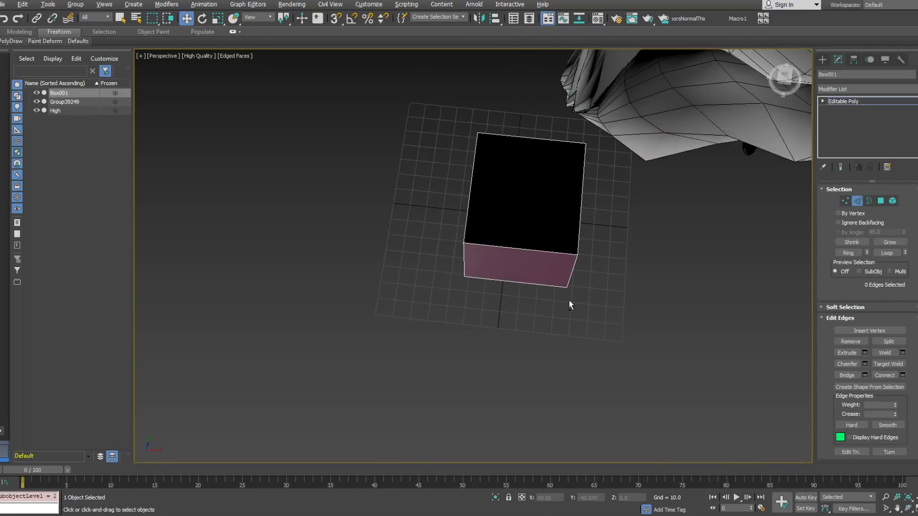
drag(525, 236, 525, 236)
right_click(526, 247)
click(519, 283)
alt+middle_drag(520, 283, 469, 255)
drag(546, 260, 516, 266)
alt+middle_drag(531, 254, 703, 258)
middle_drag(439, 270, 543, 262)
scroll(543, 262, up, 3)
alt+middle_drag(500, 289, 540, 305)
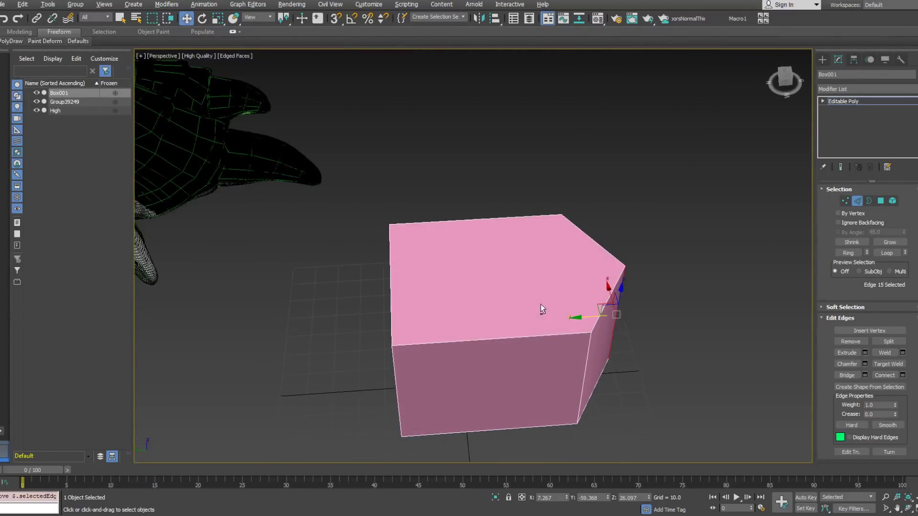
Connect the two opposite corner vertices on the box's five-sided top face, splitting it into a quad and a triangle.
click(881, 201)
click(474, 277)
alt+middle_drag(473, 277, 535, 275)
click(840, 201)
alt+middle_drag(617, 306, 607, 287)
drag(541, 223, 593, 293)
right_click(591, 287)
click(581, 315)
alt+middle_drag(582, 319, 534, 260)
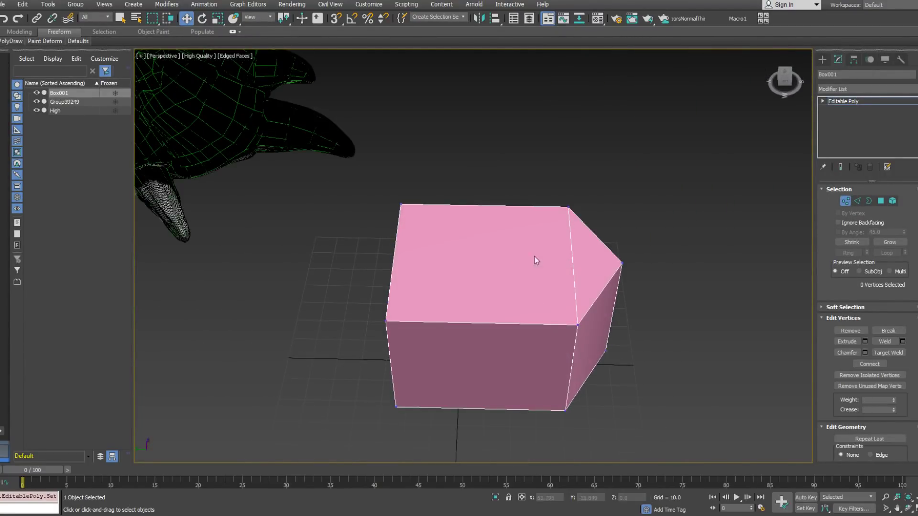
Select the whole practice box and delete it from the scene.
alt+middle_drag(592, 274, 471, 277)
drag(373, 188, 651, 459)
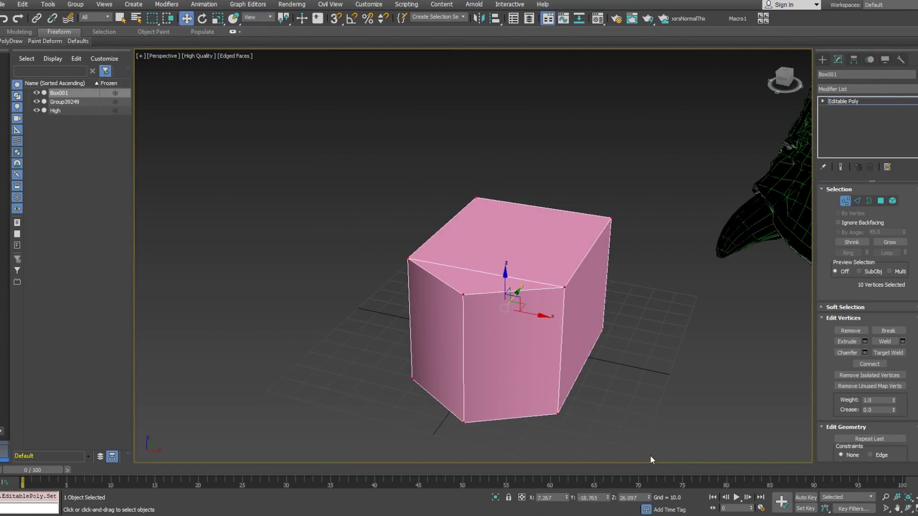
click(844, 205)
key(Delete)
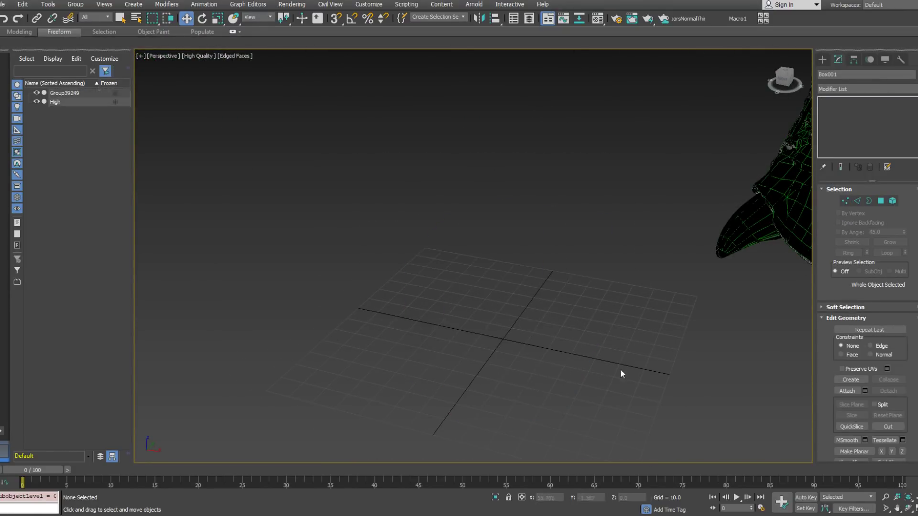
Select the creature's retopology mesh and shift the lower end of the middle claw's extruded tube toward the sculpted claw.
scroll(511, 285, down, 6)
middle_drag(541, 264, 507, 267)
scroll(534, 320, up, 4)
click(508, 301)
alt+middle_drag(508, 301, 492, 291)
middle_drag(398, 248, 434, 279)
scroll(432, 251, up, 3)
scroll(431, 251, up, 2)
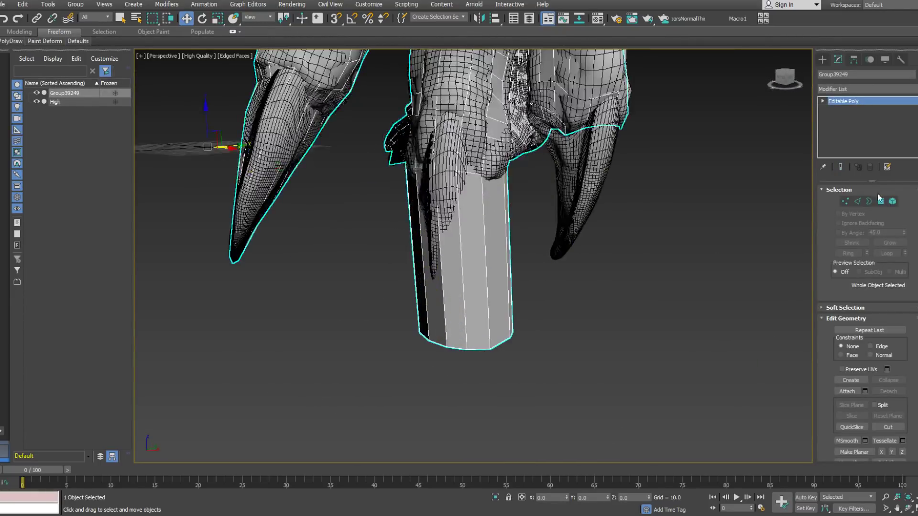
click(845, 203)
mouse_move(517, 405)
alt+middle_down()
mouse_move(506, 392)
mouse_move(512, 418)
alt+middle_up()
drag(484, 331, 462, 337)
mouse_move(463, 337)
alt+middle_down()
mouse_move(504, 304)
mouse_move(593, 282)
mouse_move(537, 275)
mouse_move(486, 317)
mouse_move(448, 307)
mouse_move(491, 322)
mouse_move(445, 341)
alt+middle_up()
Realign the claw tube's end loop from several sides so the tube follows the slant of the sculpted claw.
right_click(491, 322)
click(526, 334)
drag(450, 343, 443, 306)
right_click(443, 306)
click(459, 311)
alt+middle_drag(460, 312, 487, 366)
right_click(486, 366)
click(498, 375)
drag(477, 372, 478, 391)
Connect the tube's lengthwise edges with five evenly spaced loops and collapse its end loop into a single point.
click(858, 201)
alt+middle_drag(401, 284, 512, 308)
drag(395, 324, 396, 323)
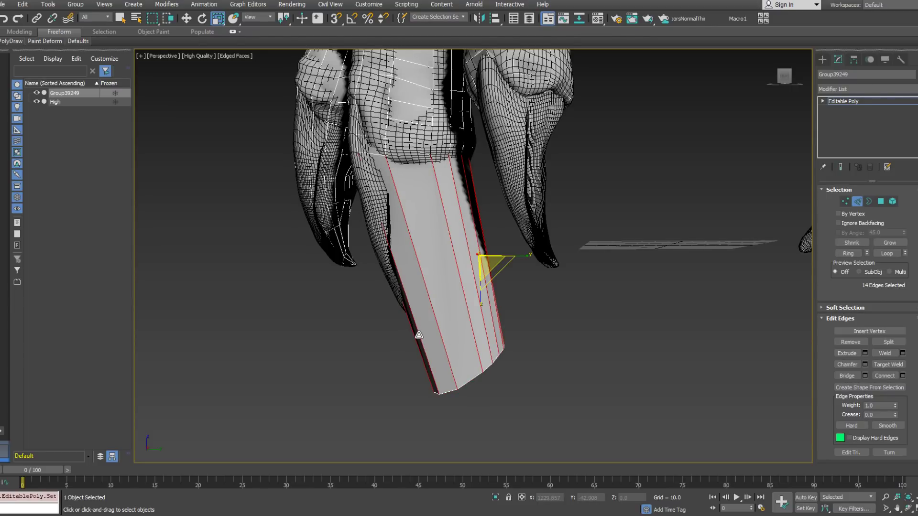
right_click(455, 275)
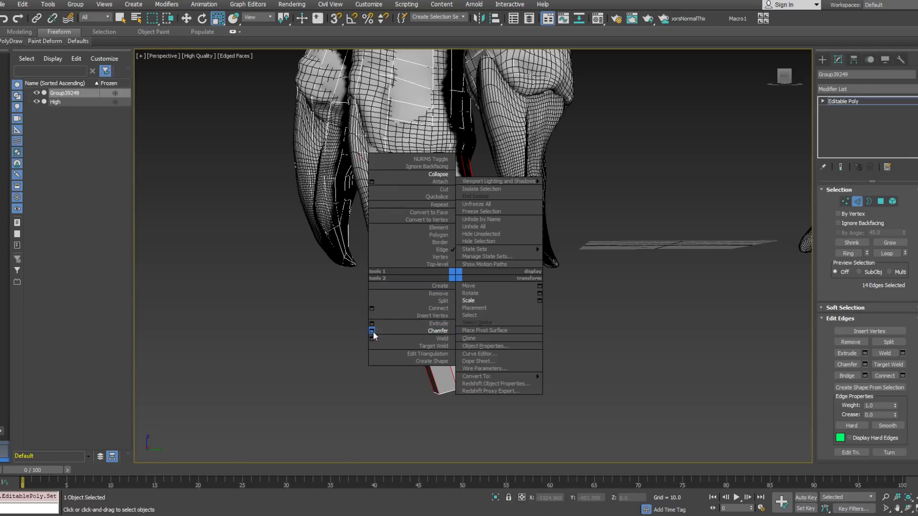
click(372, 309)
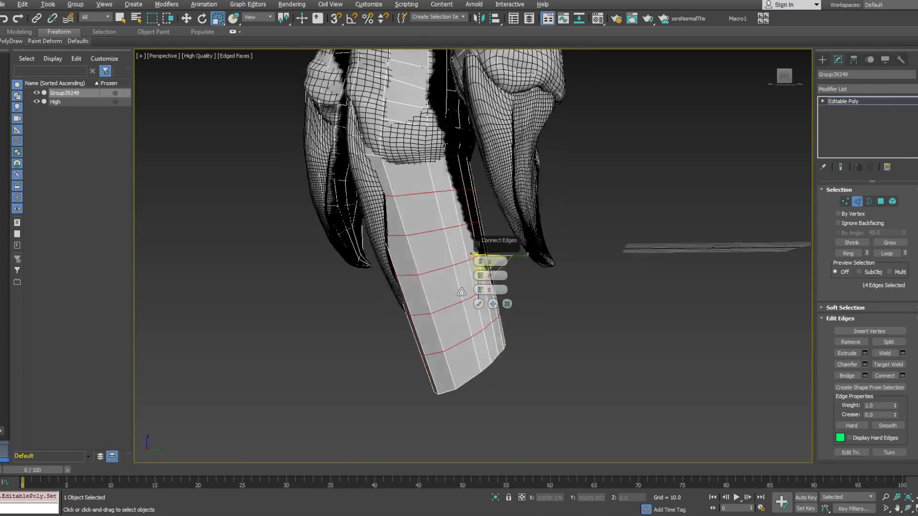
click(478, 304)
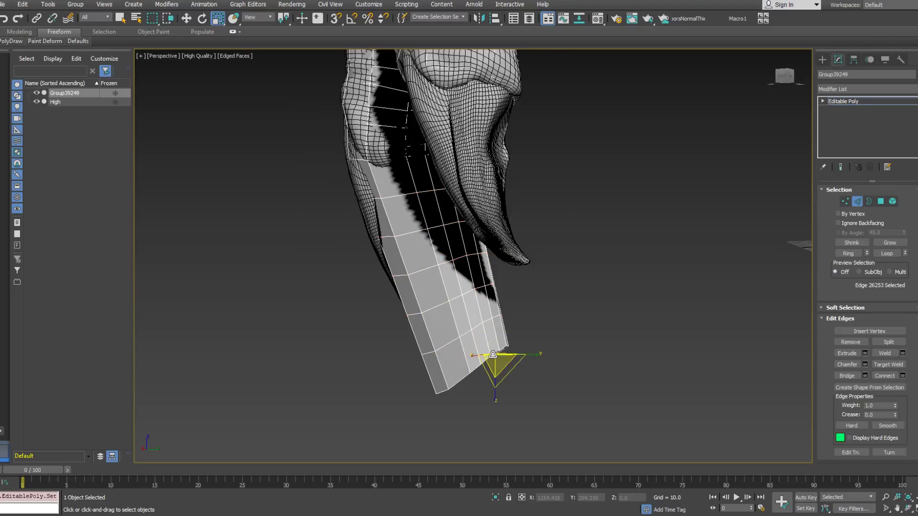
right_click(525, 352)
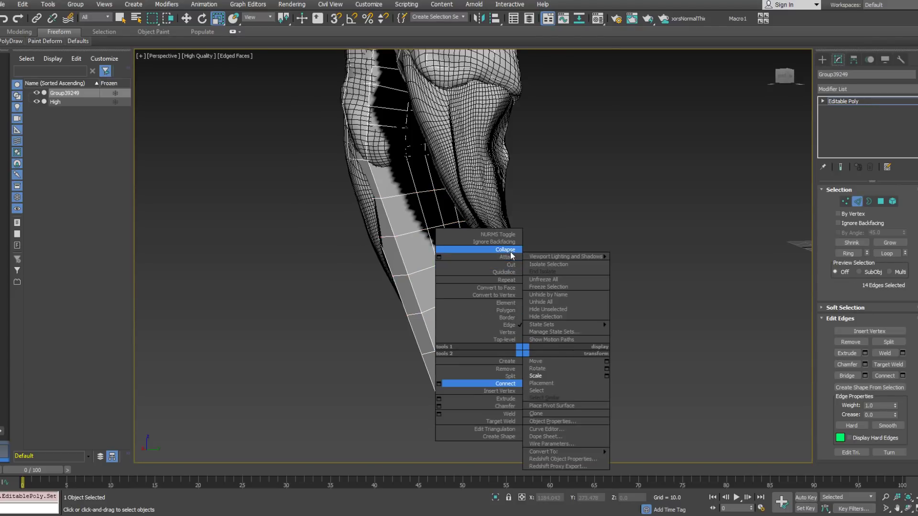
click(510, 251)
Select the new tube vertices and brush them onto the sculpted claw from all sides with the PolyDraw Conform brush.
click(845, 201)
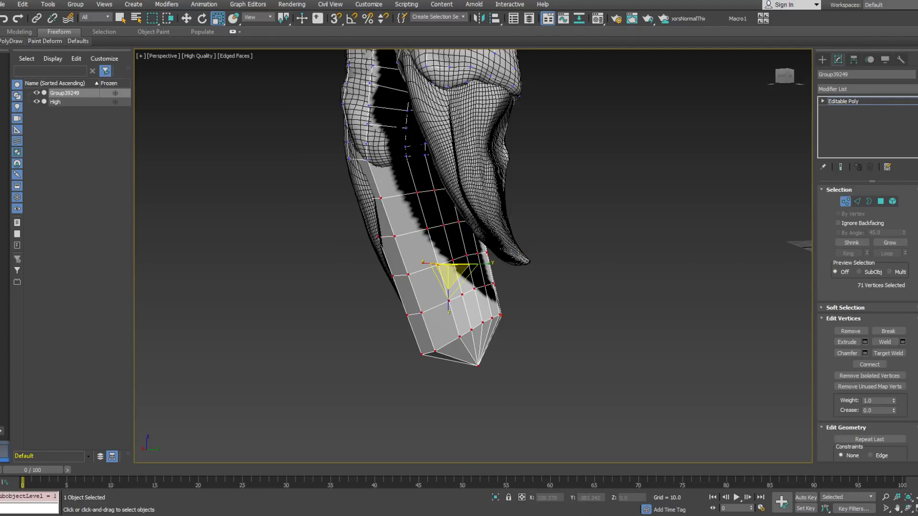
click(11, 40)
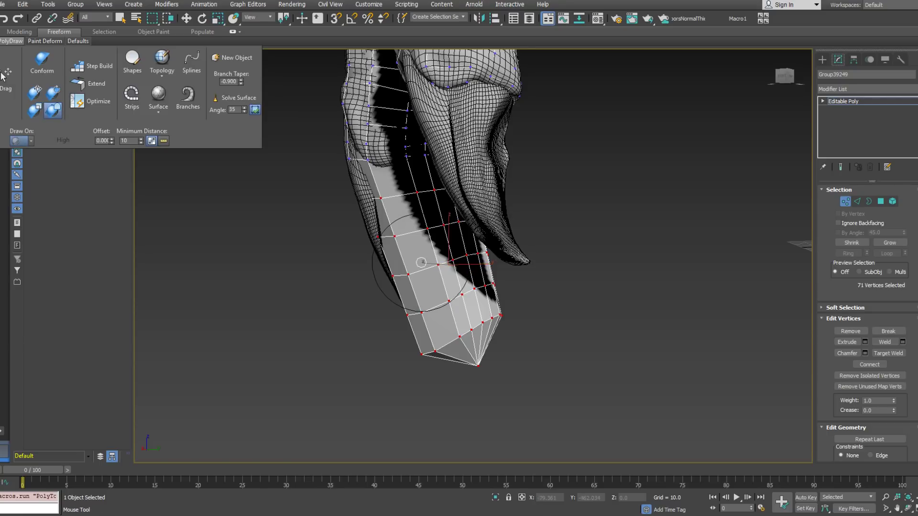
alt+middle_drag(425, 259, 458, 261)
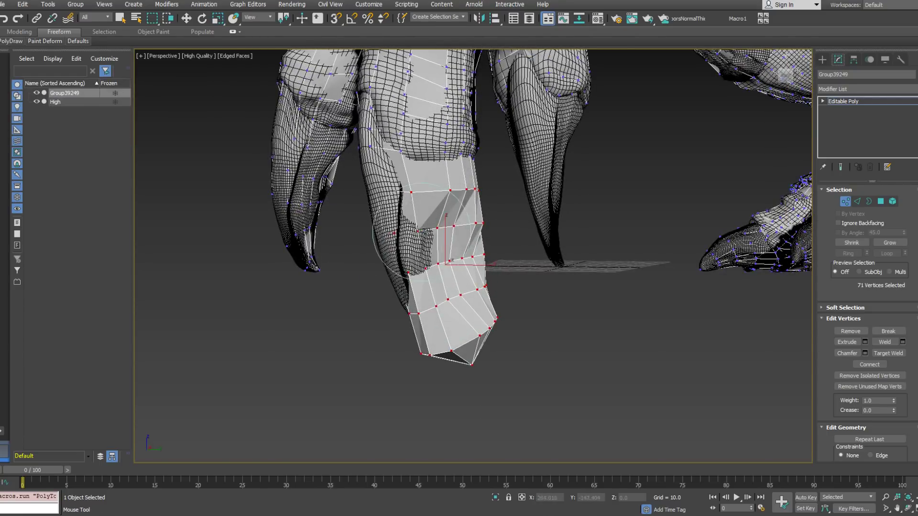
drag(421, 232, 414, 223)
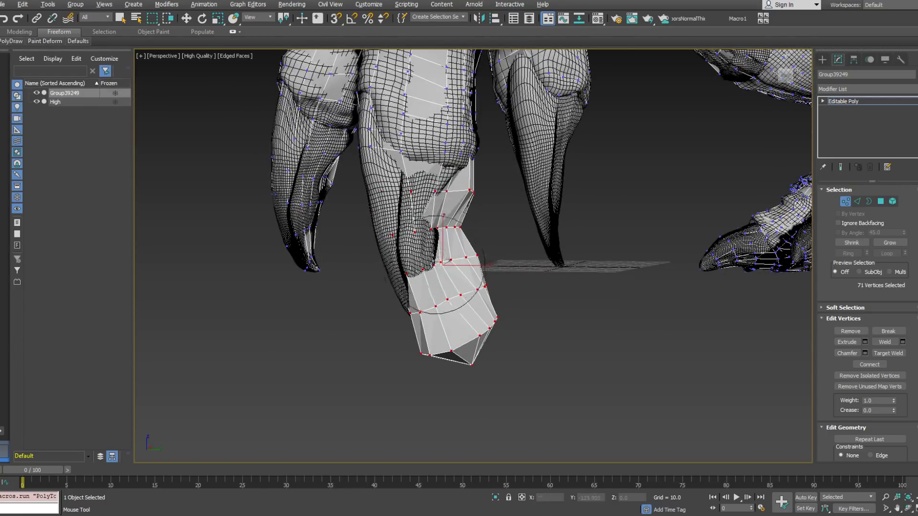
alt+middle_drag(450, 271, 416, 277)
mouse_move(461, 349)
alt+middle_down()
mouse_move(440, 350)
mouse_move(410, 225)
mouse_move(471, 228)
alt+middle_up()
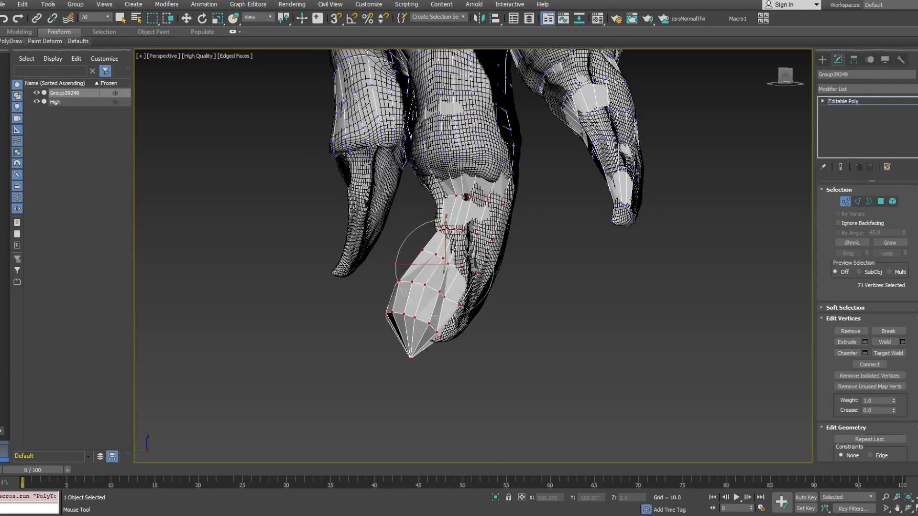
alt+middle_drag(438, 283, 409, 306)
drag(410, 305, 435, 307)
alt+middle_drag(446, 229, 487, 289)
drag(451, 321, 437, 326)
mouse_move(449, 320)
alt+middle_down()
mouse_move(538, 309)
mouse_move(529, 325)
mouse_move(511, 272)
mouse_move(500, 286)
alt+middle_up()
scroll(500, 286, up, 4)
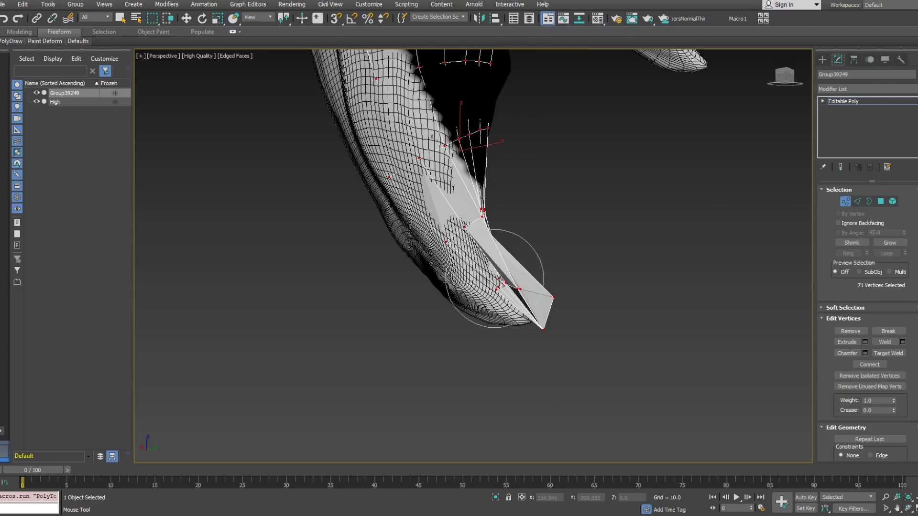
drag(512, 265, 478, 215)
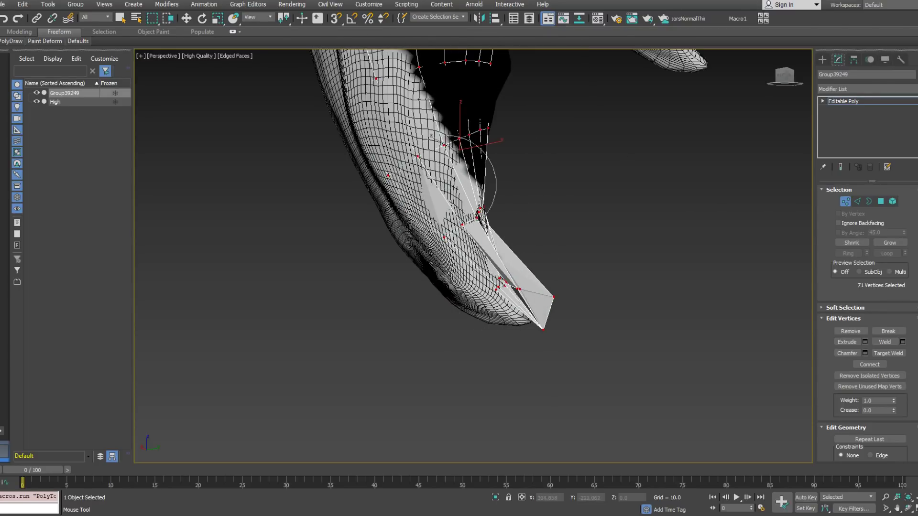
mouse_move(424, 233)
alt+middle_down()
mouse_move(383, 217)
mouse_move(479, 257)
mouse_move(432, 301)
alt+middle_up()
drag(428, 260, 463, 189)
Display the model in wireframe and pull the mesh's tip vertex onto the tip of the sculpted claw.
mouse_move(472, 258)
middle_down()
mouse_move(468, 280)
mouse_move(433, 286)
middle_up()
key(F3)
click(433, 280)
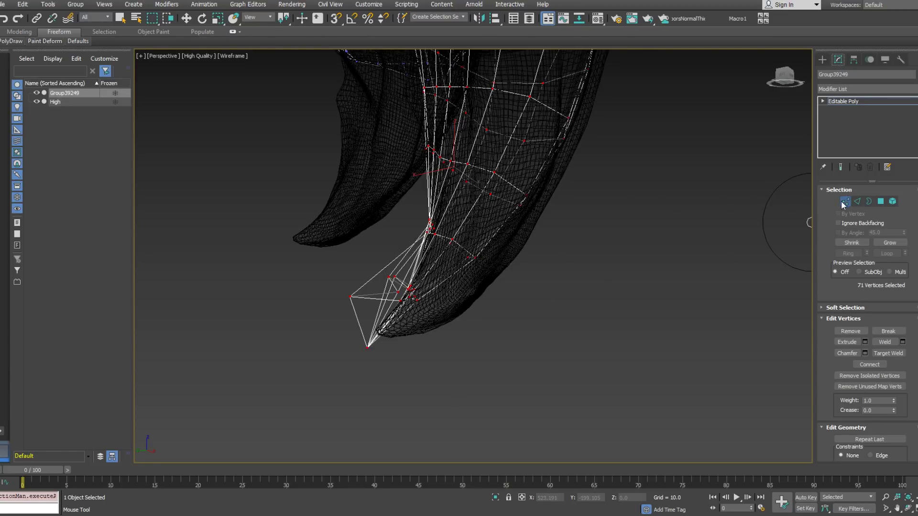
click(11, 41)
click(95, 85)
mouse_move(369, 346)
mouse_down()
mouse_move(379, 326)
mouse_move(378, 334)
mouse_up()
alt+middle_drag(402, 311, 417, 287)
Delete the claw mesh's two distorted lower loops and its tip vertex, keeping the upper loops.
key(w)
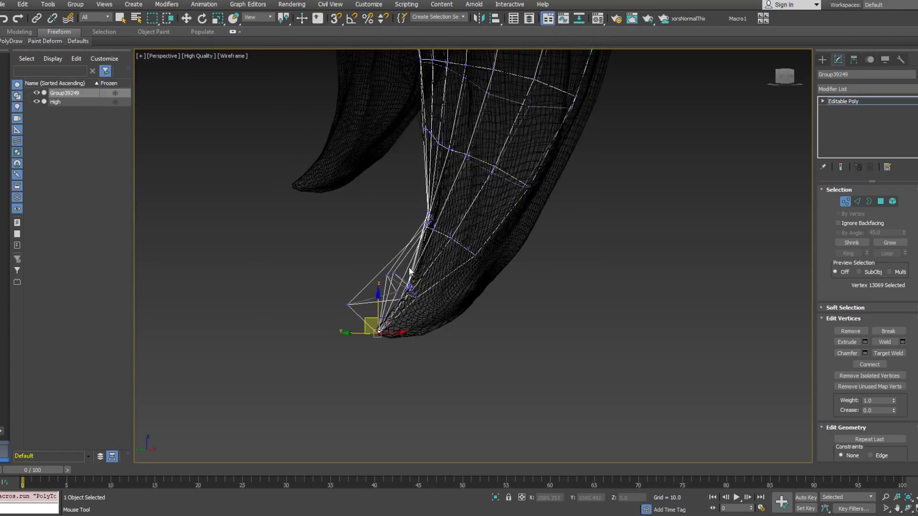
drag(479, 304, 481, 298)
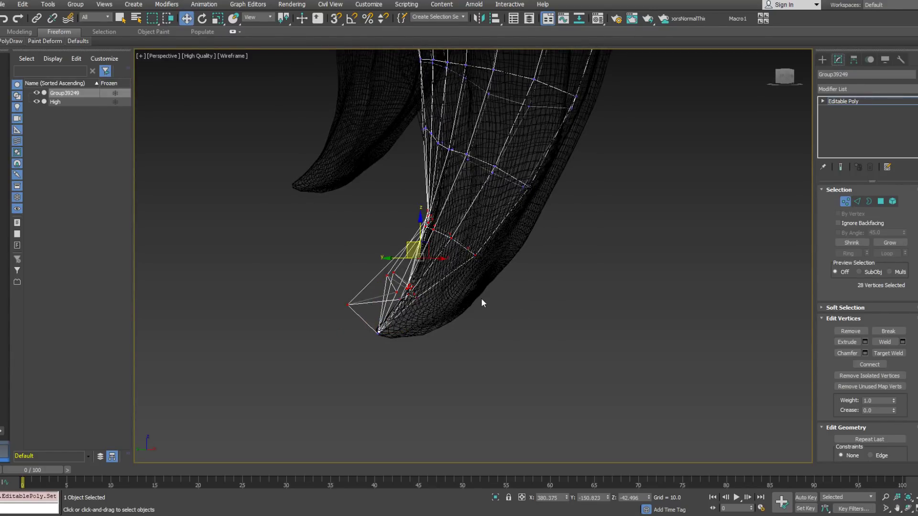
key(Delete)
drag(311, 294, 418, 351)
key(Delete)
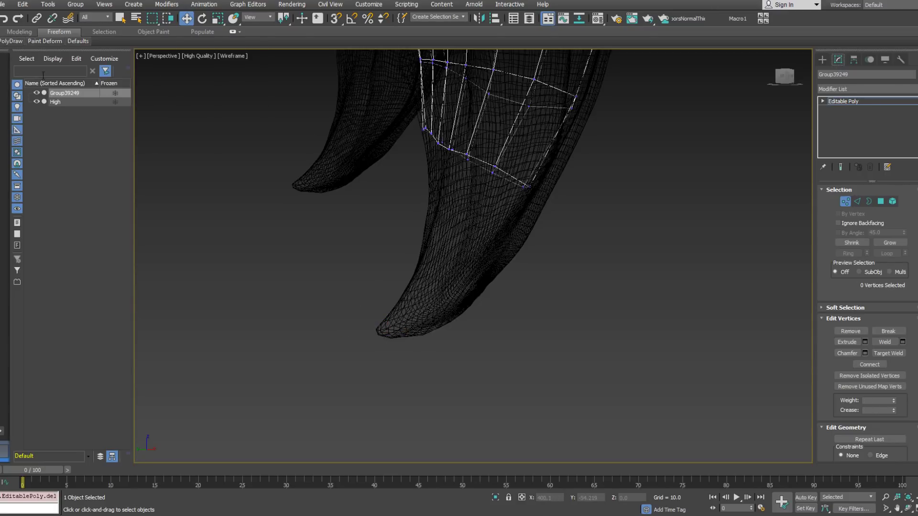
Use the PolyDraw Drag tool to reposition vertices at the outer edge of the claw mesh's open lower loop.
mouse_move(7, 42)
click(96, 84)
click(530, 187)
alt+middle_drag(533, 189, 467, 181)
middle_drag(549, 174, 475, 193)
scroll(467, 271, down, 2)
drag(472, 193, 476, 200)
alt+middle_drag(476, 200, 477, 220)
Reposition the vertices on the outer back of the claw loops along the sculpted surface.
click(480, 125)
alt+middle_drag(483, 134, 382, 136)
mouse_move(553, 258)
mouse_down()
mouse_move(546, 259)
mouse_move(573, 248)
mouse_move(566, 252)
mouse_up()
drag(549, 189, 543, 190)
alt+middle_drag(555, 208, 529, 186)
drag(610, 224, 593, 239)
alt+click(576, 174)
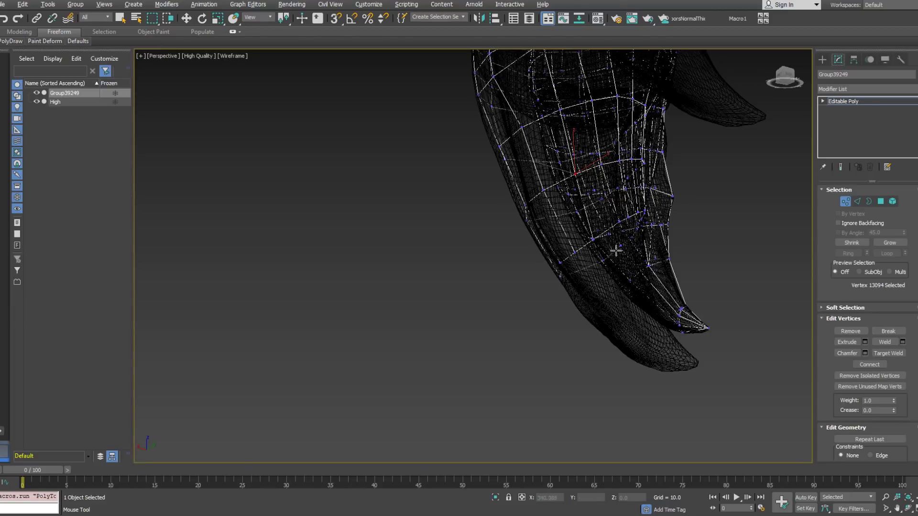
Even out the side vertices across the claw's three loops so the lengthwise edges run smoothly down the sculpt.
alt+middle_drag(669, 224, 518, 242)
click(584, 242)
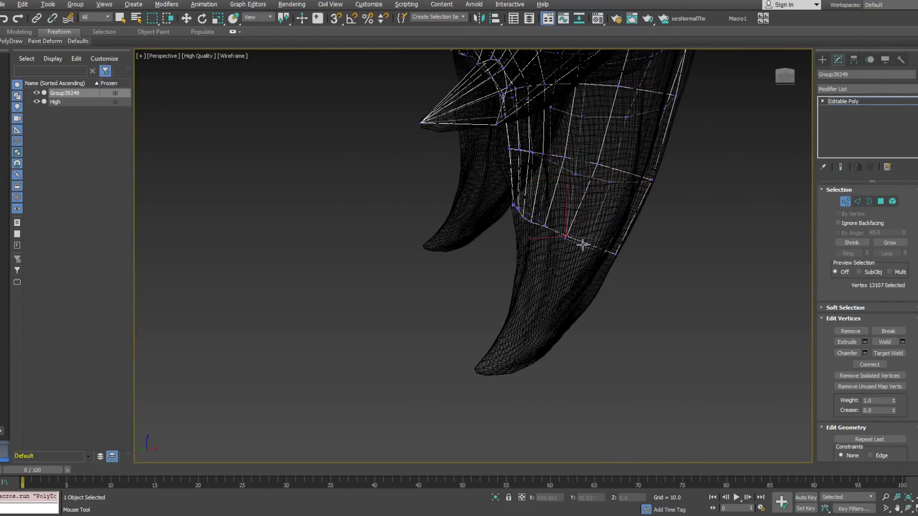
alt+middle_drag(583, 242, 569, 231)
click(614, 167)
drag(603, 92, 632, 94)
alt+middle_drag(632, 93, 586, 144)
middle_drag(586, 143, 578, 198)
drag(556, 144, 572, 142)
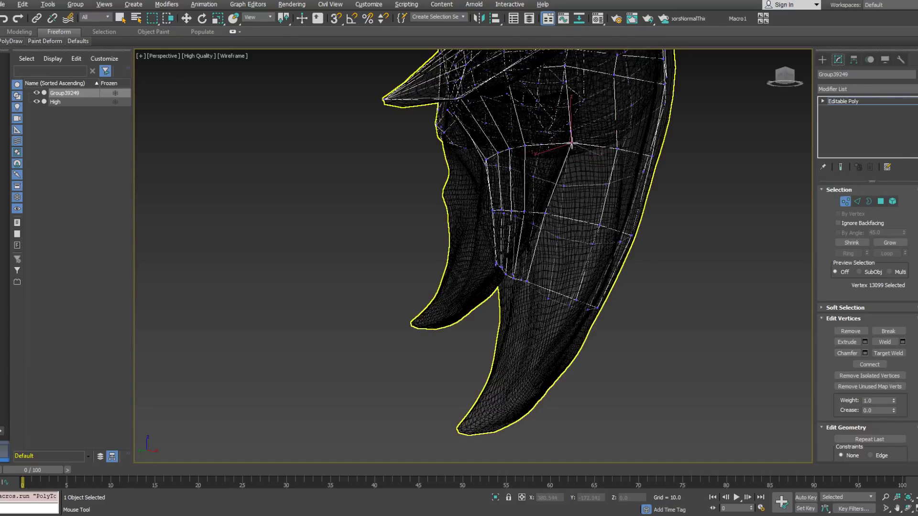
drag(546, 214, 566, 221)
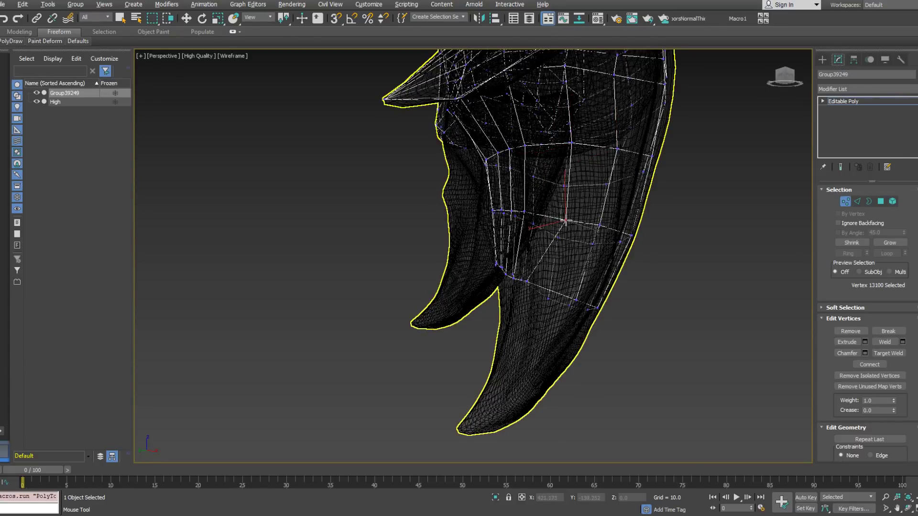
Adjust the opposite side's vertices and pull the middle loop's inner-edge vertices onto the claw's contour.
click(549, 298)
alt+middle_drag(549, 298, 519, 268)
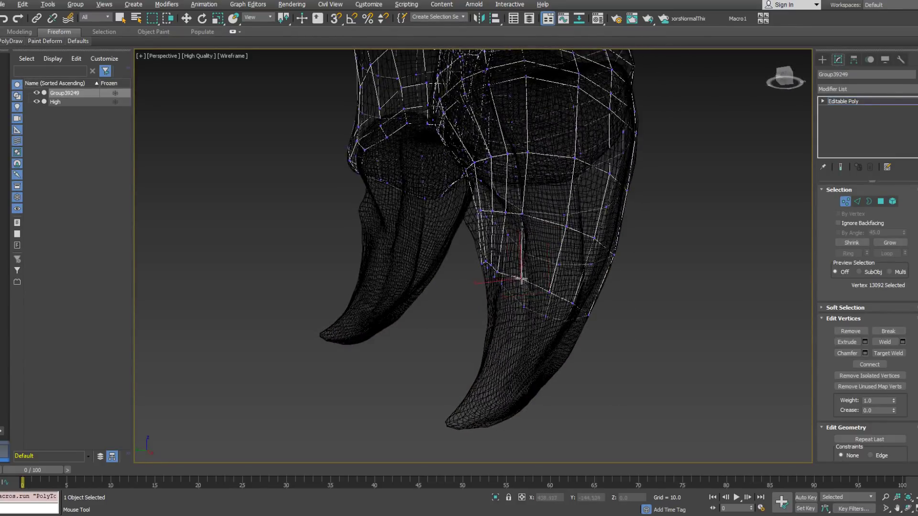
click(532, 215)
click(532, 159)
alt+middle_drag(533, 160, 522, 190)
drag(484, 202, 471, 206)
alt+middle_drag(471, 204, 608, 200)
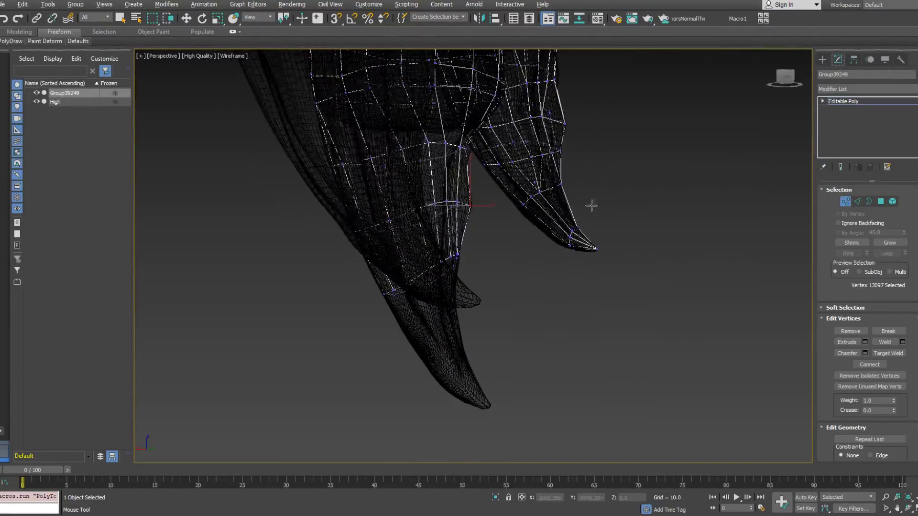
click(466, 207)
alt+middle_drag(468, 205, 341, 217)
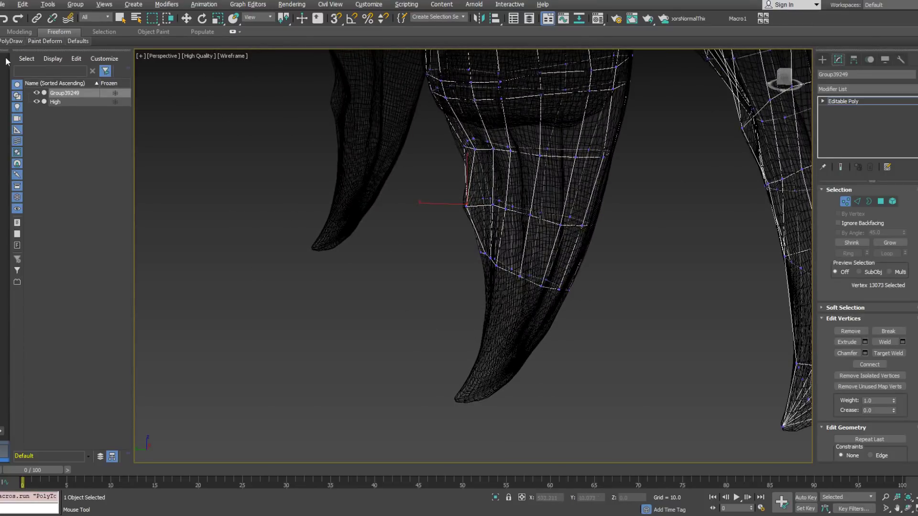
Fit the lowest loop's vertices around the claw's narrow inner ridge.
scroll(467, 210, up, 4)
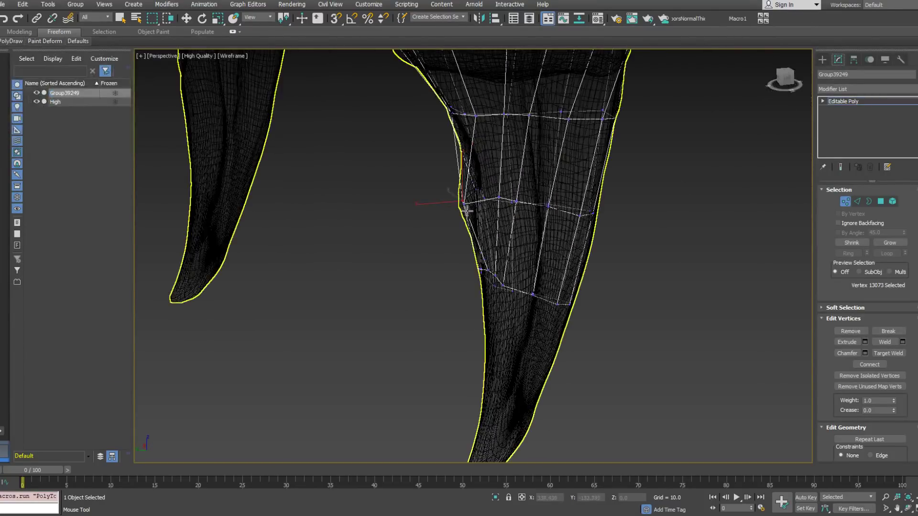
alt+middle_drag(459, 209, 469, 270)
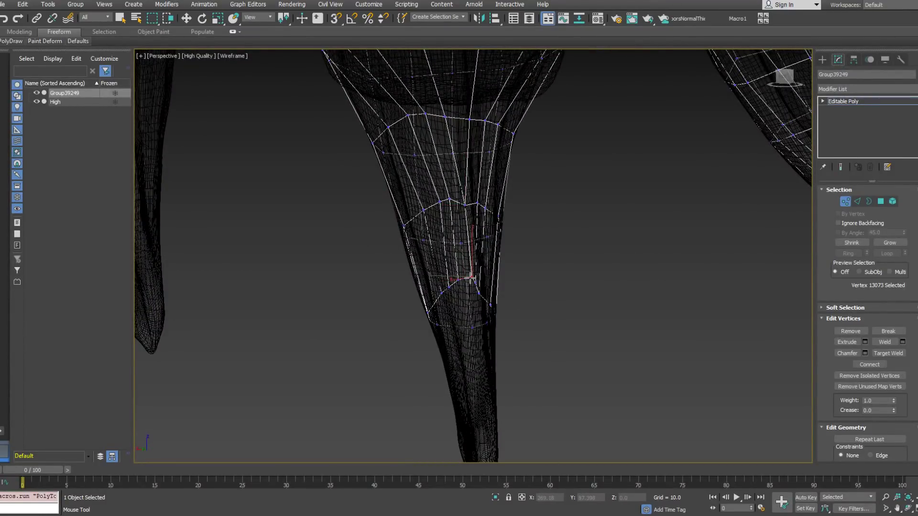
alt+middle_drag(471, 278, 472, 253)
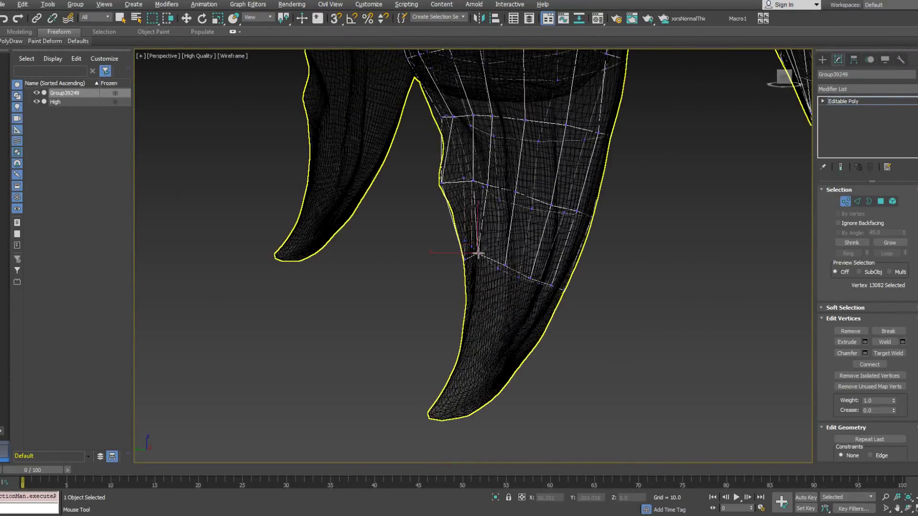
alt+middle_drag(486, 255, 572, 214)
alt+middle_drag(478, 256, 488, 181)
click(488, 181)
click(507, 253)
drag(492, 255, 498, 258)
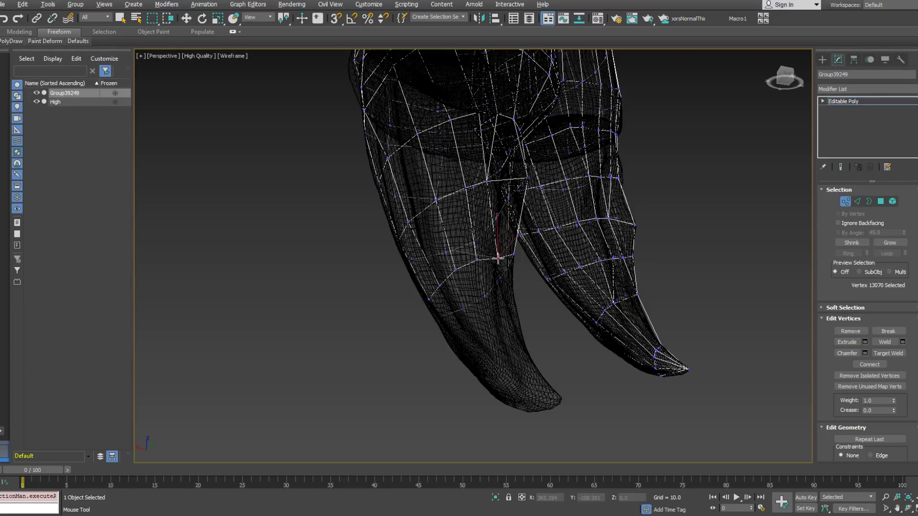
Refine the middle loop's vertex position beside the claw's inner ridge.
alt+middle_drag(503, 243, 483, 254)
click(489, 178)
drag(489, 178, 492, 173)
alt+middle_drag(491, 173, 475, 210)
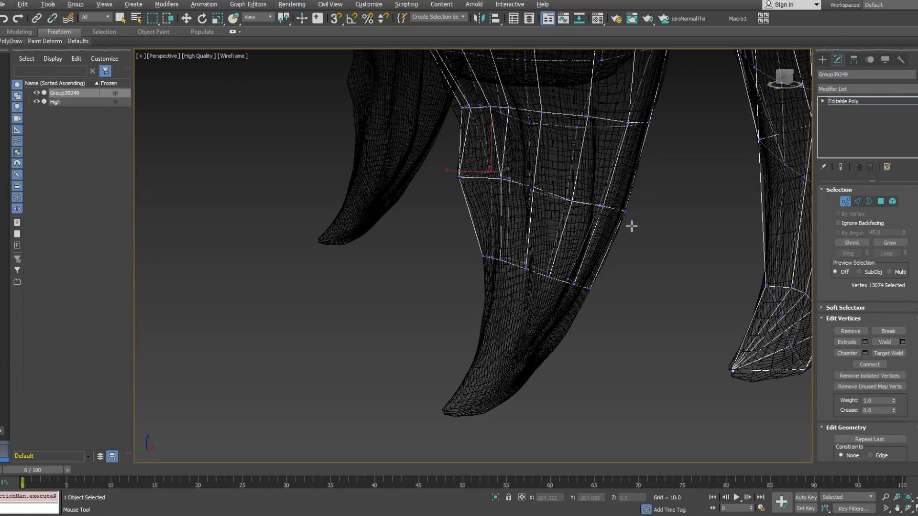
Select the toe claw's lowest open border and extrude a copy of it down to the claw tip.
alt+middle_drag(598, 247, 544, 281)
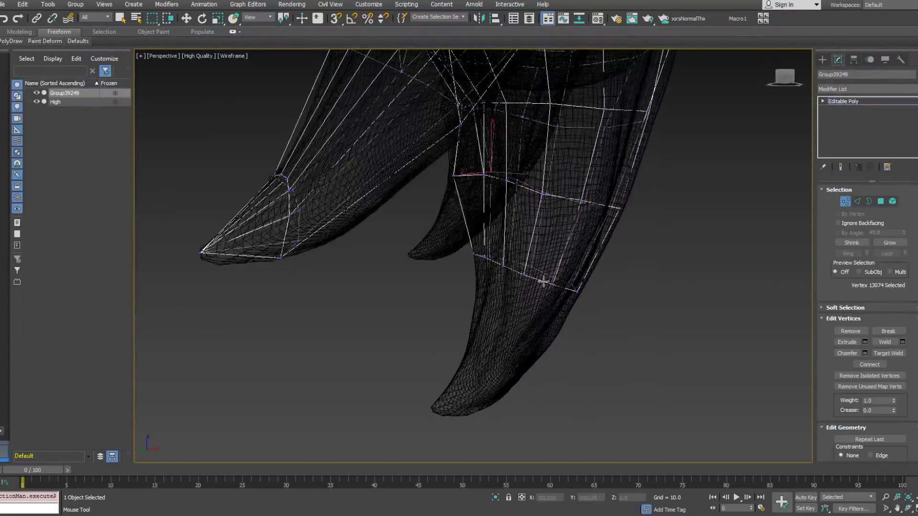
key(w)
click(869, 201)
click(544, 281)
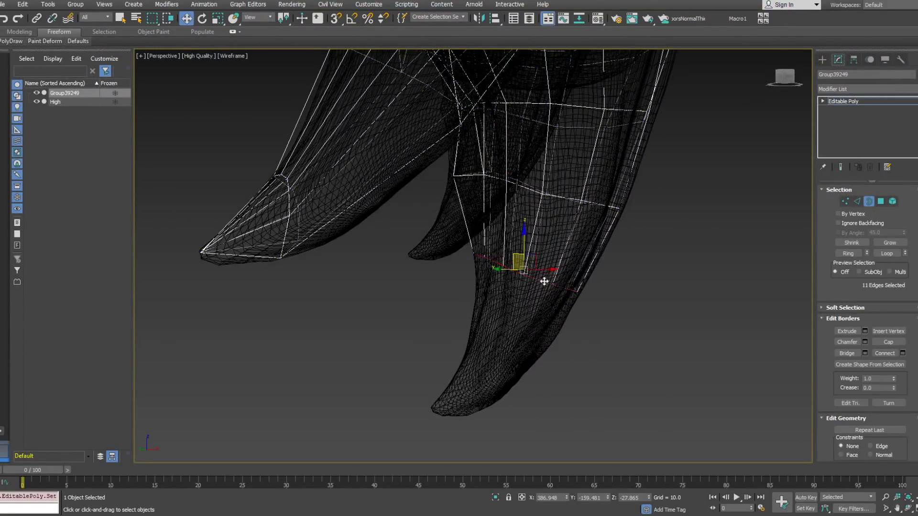
alt+middle_drag(528, 256, 519, 256)
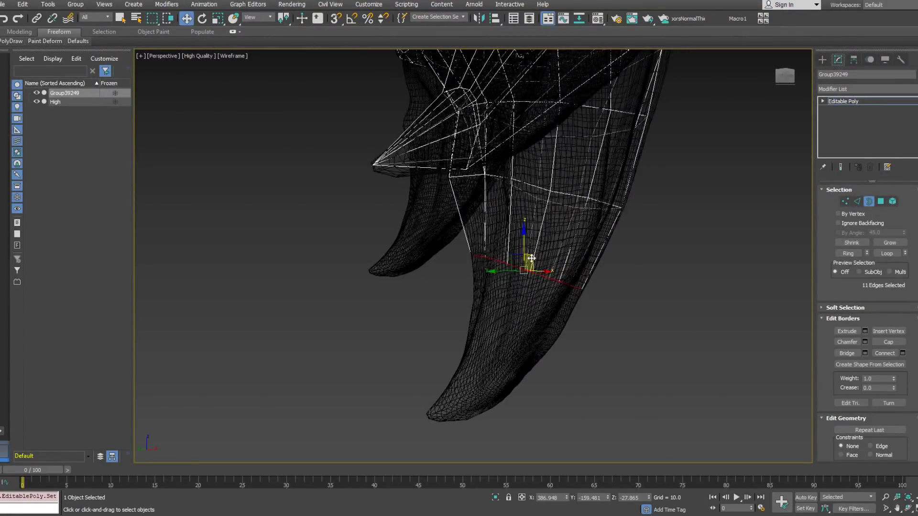
shift+drag(517, 256, 470, 384)
alt+middle_drag(470, 385, 514, 449)
drag(449, 415, 473, 446)
Collapse the extruded border into a single vertex and place it on the sculpted claw's tip.
alt+middle_drag(472, 447, 502, 340)
right_click(502, 341)
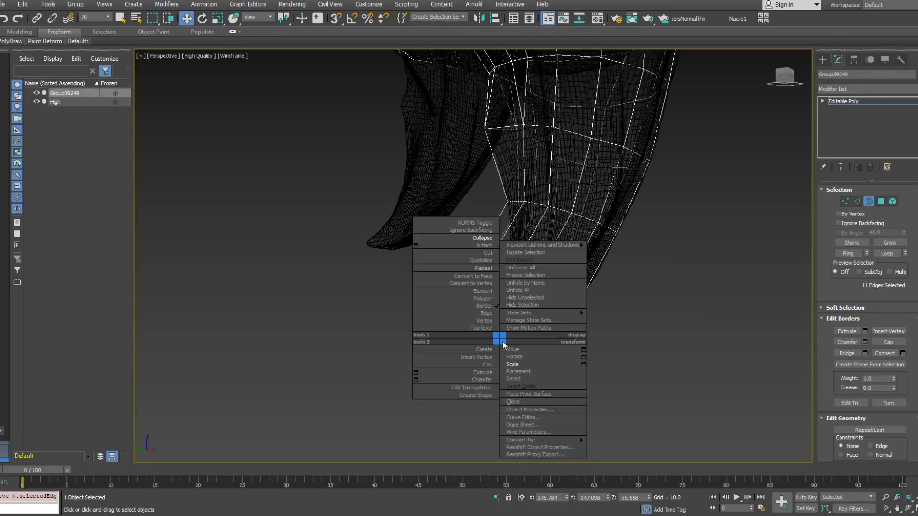
click(485, 366)
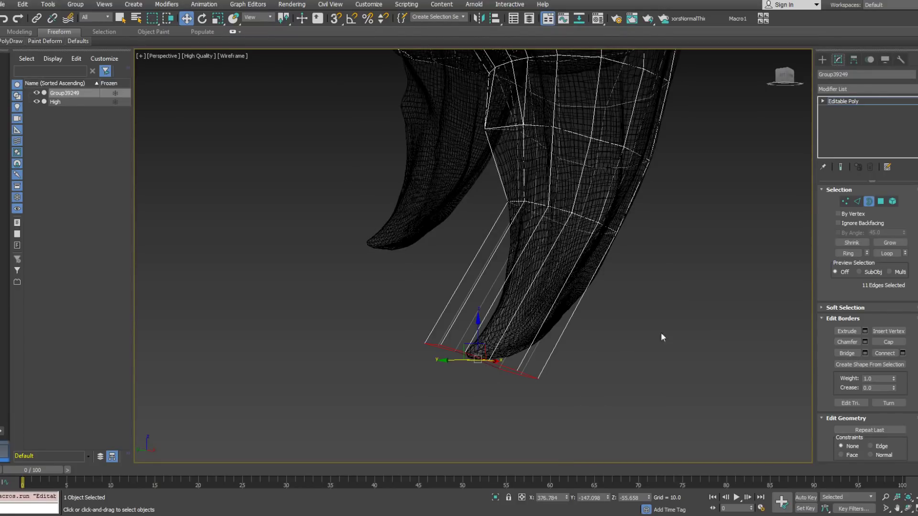
right_click(498, 337)
click(473, 237)
click(846, 202)
click(519, 128)
mouse_move(10, 41)
click(89, 83)
drag(478, 358, 467, 352)
Connect the eleven lengthwise edges near the tip with 2 segments and shift the new loops into the claw's volume.
mouse_move(466, 353)
alt+middle_down()
mouse_move(426, 353)
mouse_move(454, 358)
alt+middle_up()
key(w)
click(858, 202)
drag(435, 280, 531, 313)
right_click(603, 306)
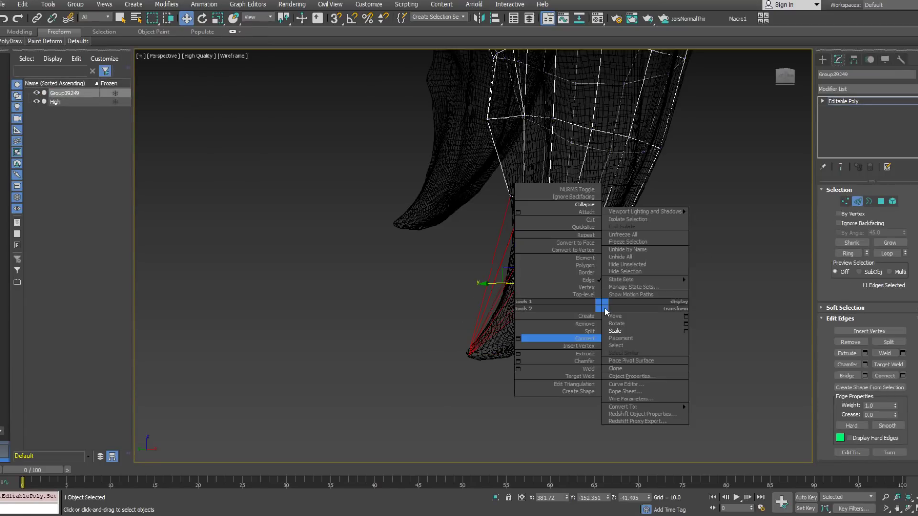
click(517, 339)
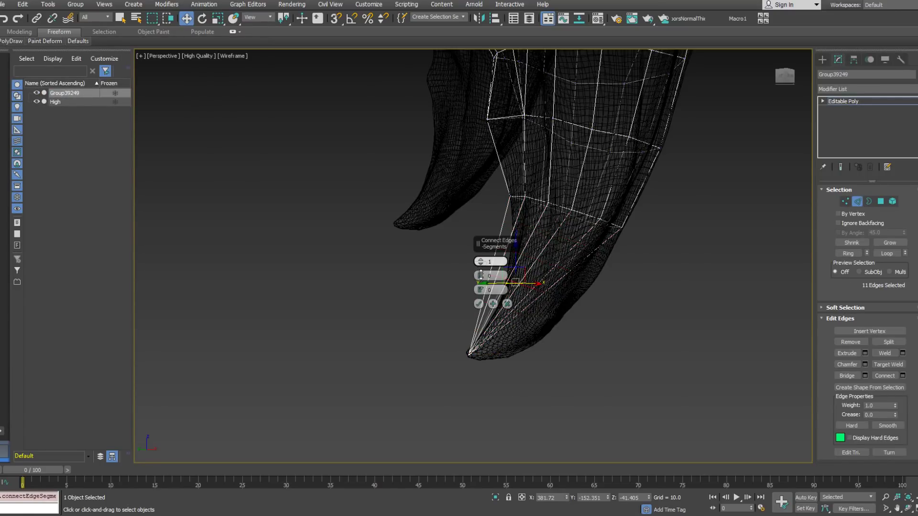
click(480, 308)
key(ctrl+z)
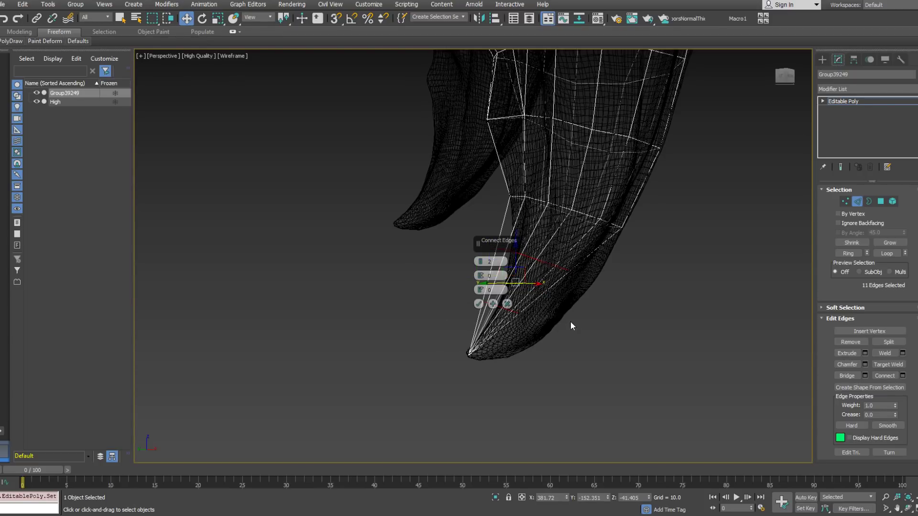
click(478, 304)
drag(492, 295, 510, 301)
alt+middle_drag(510, 301, 469, 291)
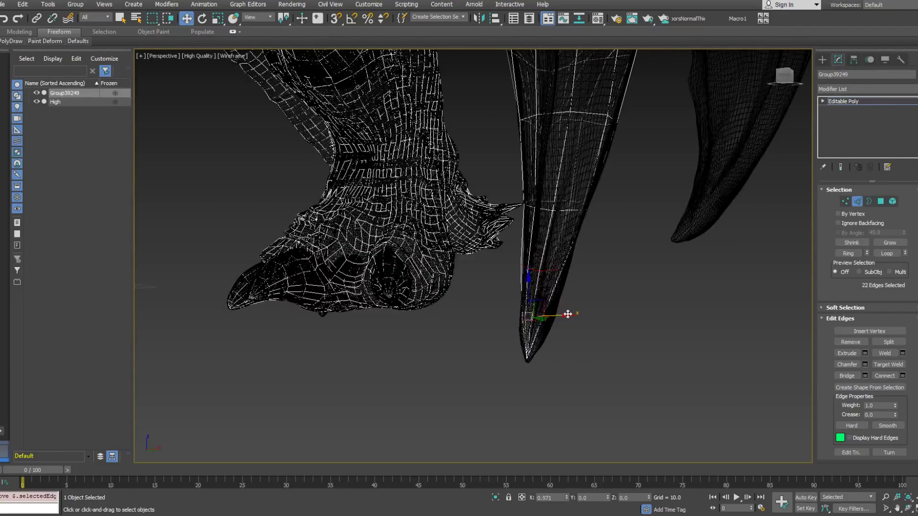
alt+middle_drag(570, 314, 684, 275)
Fit the vertices of the two new loops onto the sculpted surface all around the claw's lower end.
mouse_move(11, 42)
click(92, 101)
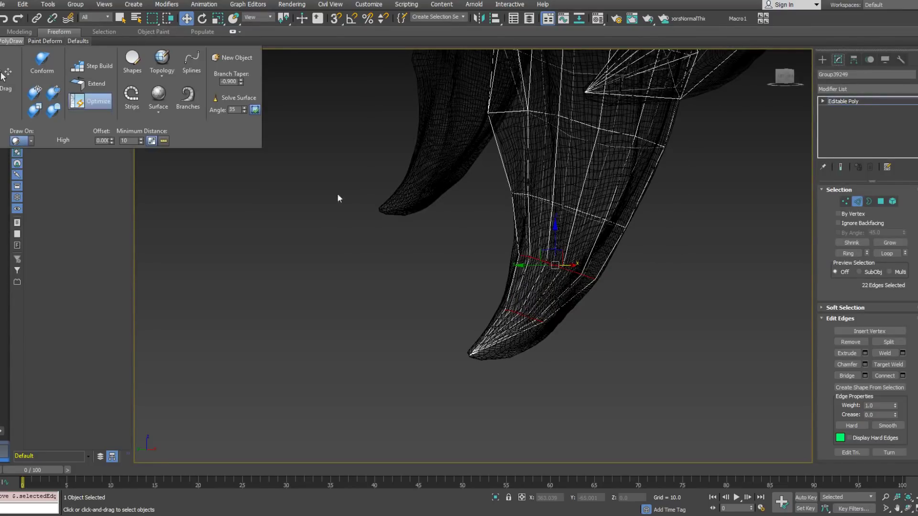
alt+middle_drag(497, 240, 561, 254)
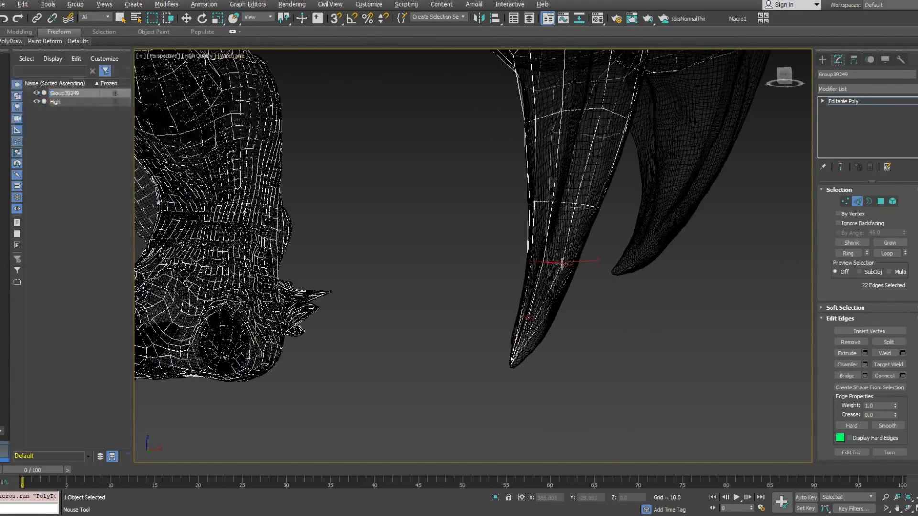
alt+middle_drag(541, 323, 599, 335)
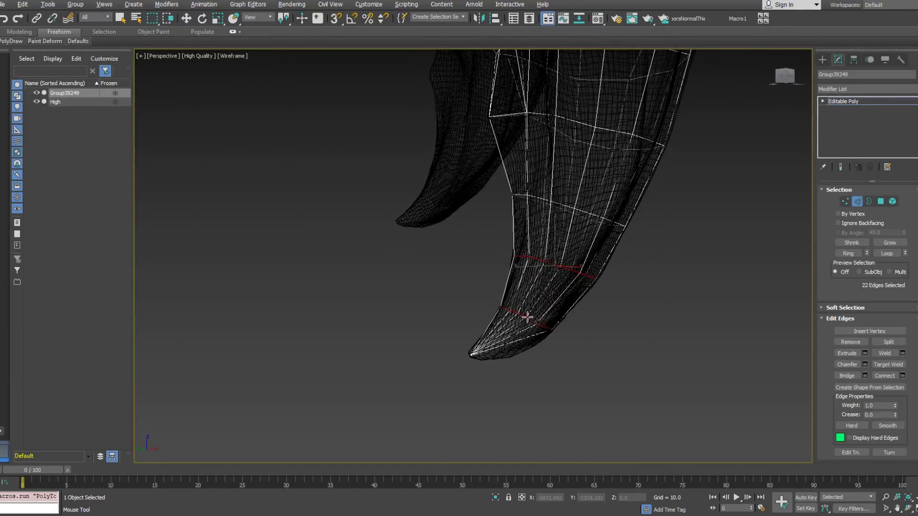
alt+middle_drag(511, 312, 536, 316)
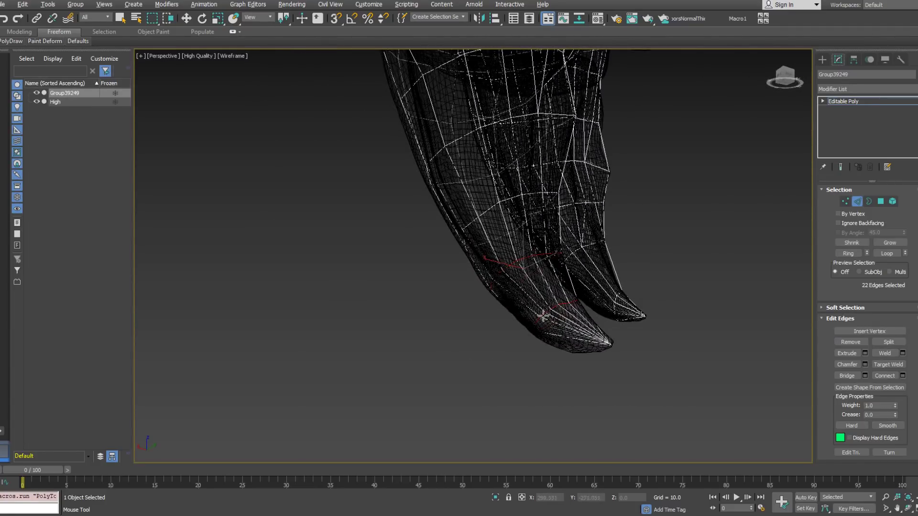
alt+middle_drag(543, 316, 543, 321)
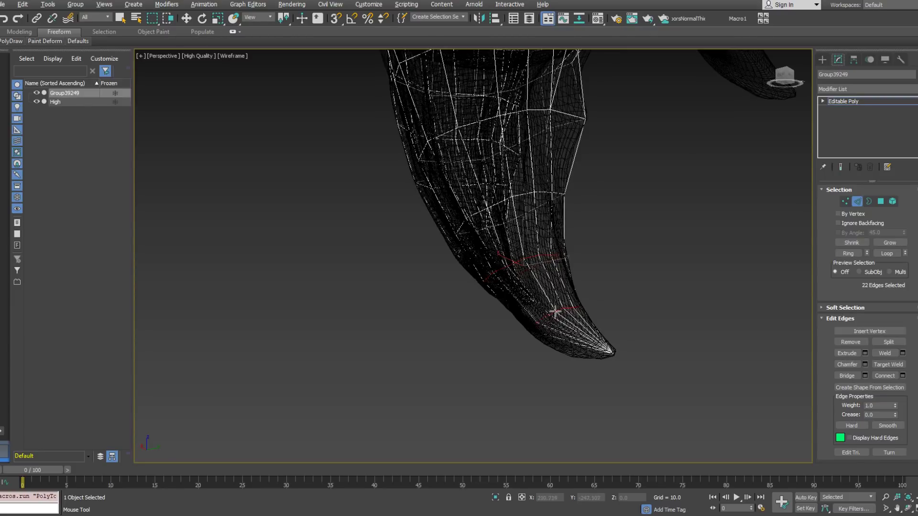
alt+middle_drag(511, 265, 516, 272)
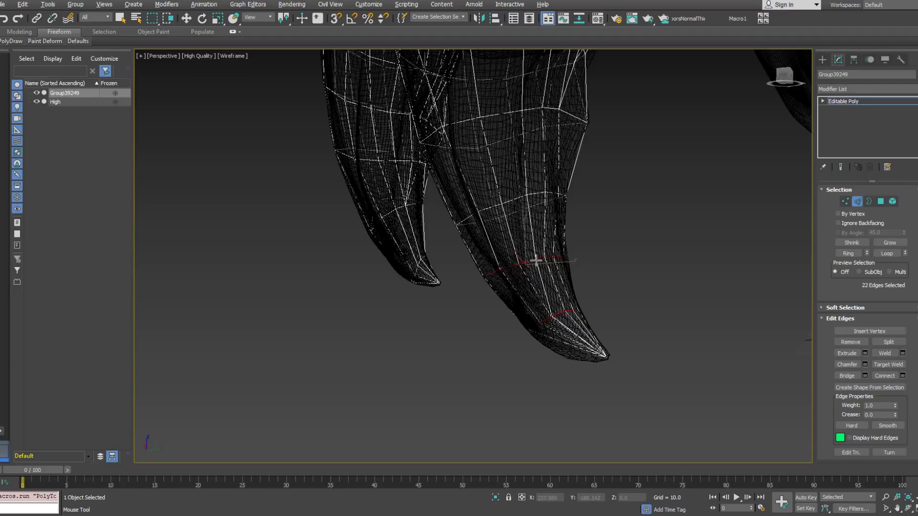
alt+middle_drag(545, 267, 546, 315)
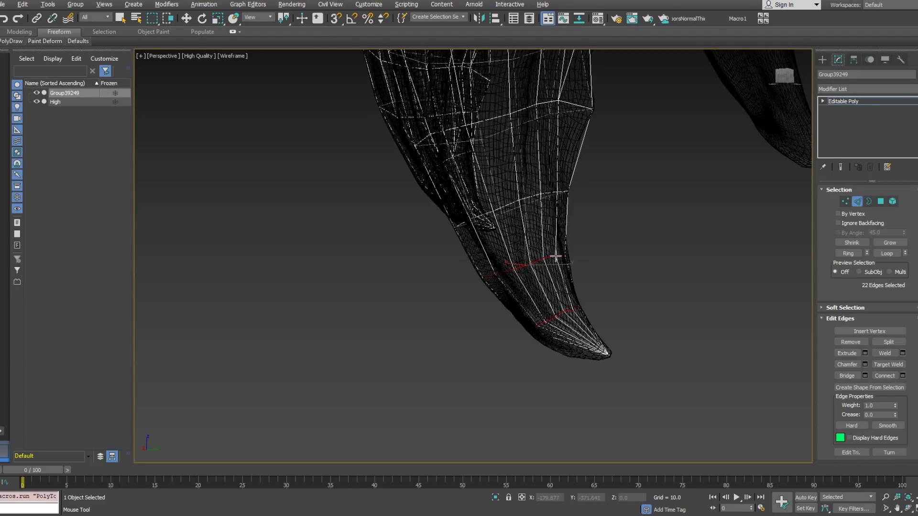
Check the claw retopology in shaded and wireframe display, and save the scene.
alt+middle_drag(567, 262, 664, 249)
scroll(545, 255, down, 2)
alt+middle_drag(509, 257, 522, 278)
scroll(544, 268, down, 2)
scroll(523, 278, up, 2)
key(F3)
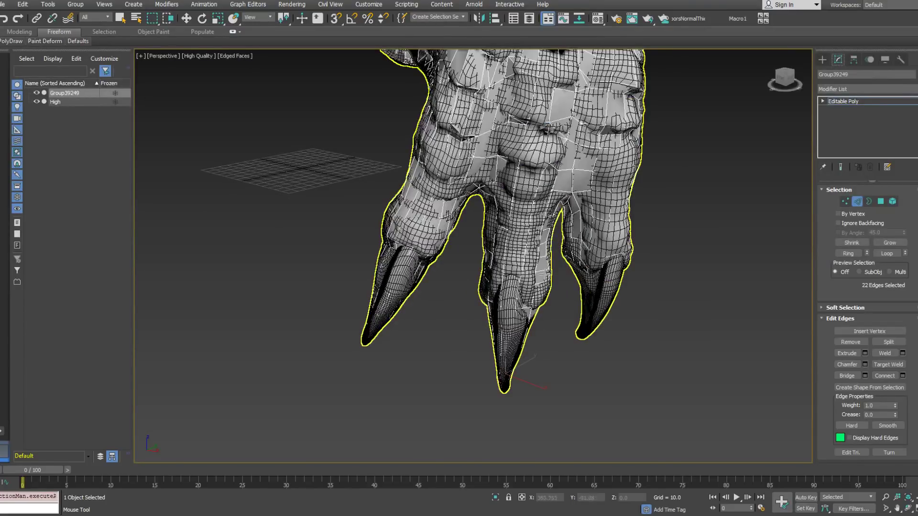
key(F3)
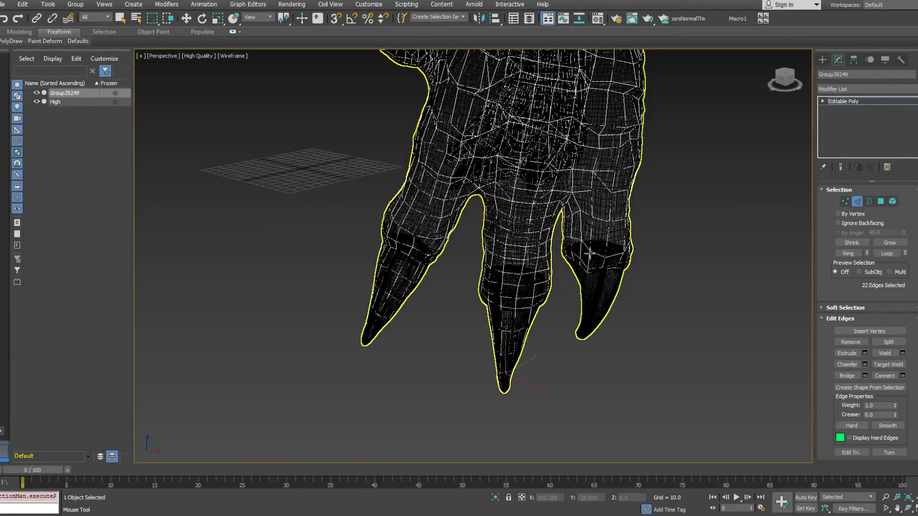
alt+middle_drag(590, 255, 535, 279)
key(ctrl+s)
Select the neighbouring toe's open border and fit its front vertices to the sculpted claw base.
scroll(536, 278, up, 2)
key(w)
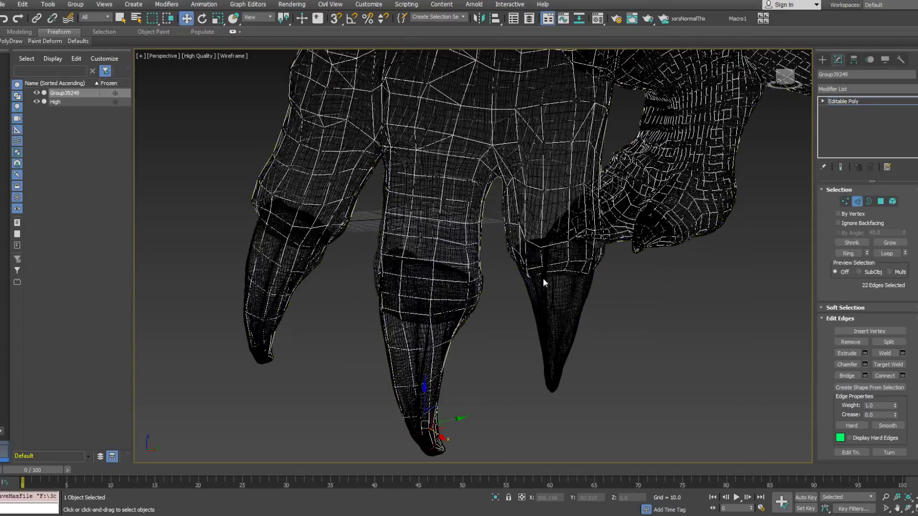
click(868, 201)
scroll(476, 271, up, 5)
alt+middle_drag(476, 270, 572, 259)
click(18, 42)
click(106, 88)
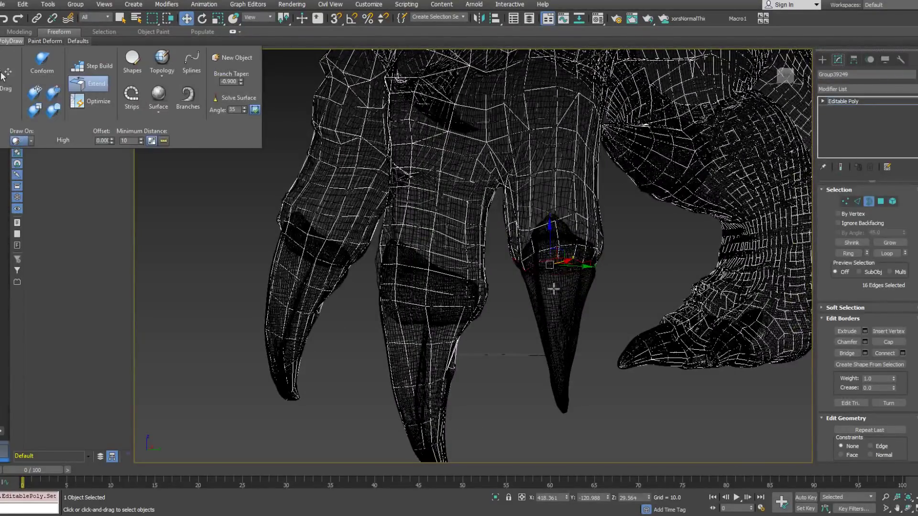
key(F3)
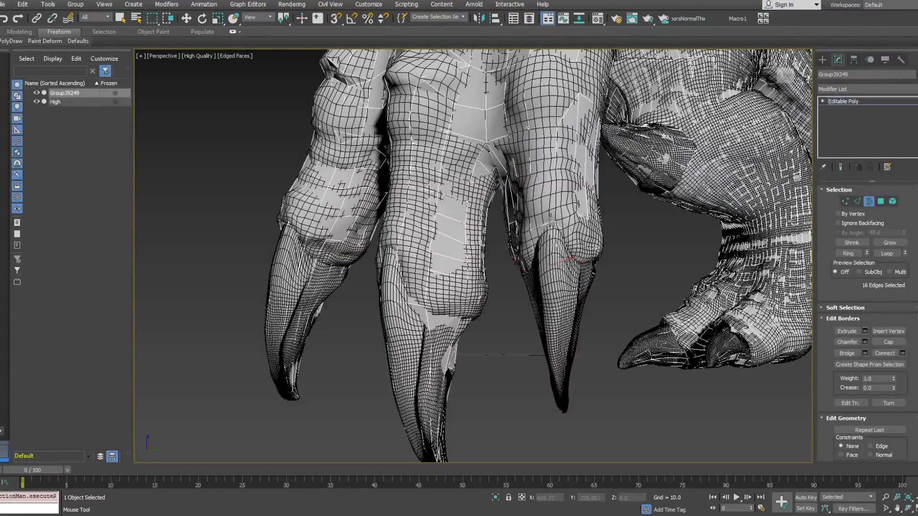
alt+middle_drag(560, 242, 554, 260)
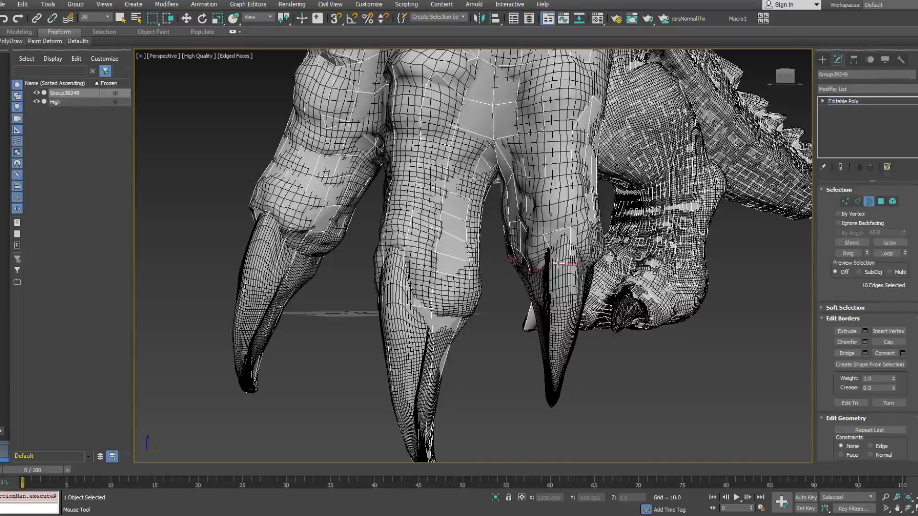
alt+middle_drag(558, 271, 522, 209)
scroll(451, 283, up, 2)
Align the border vertices on the toe's sides and underside with the crease where the claw emerges.
key(F3)
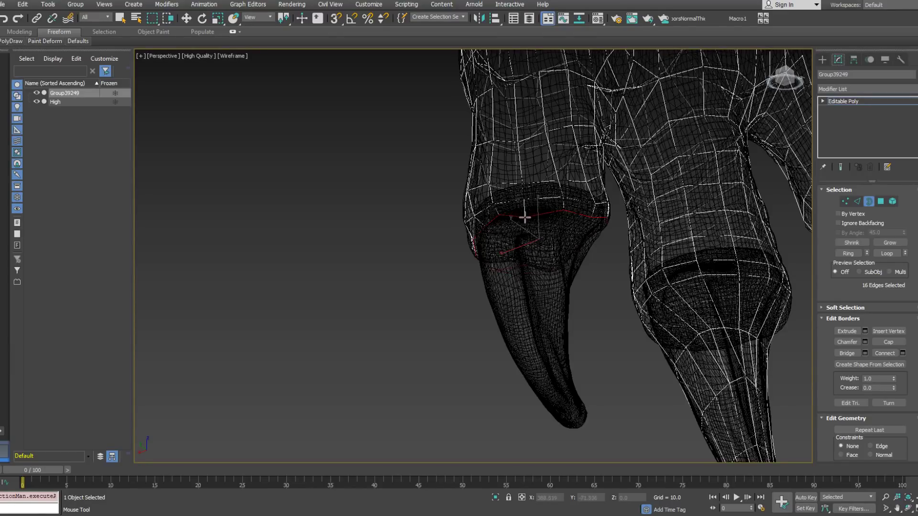
alt+middle_drag(497, 219, 537, 213)
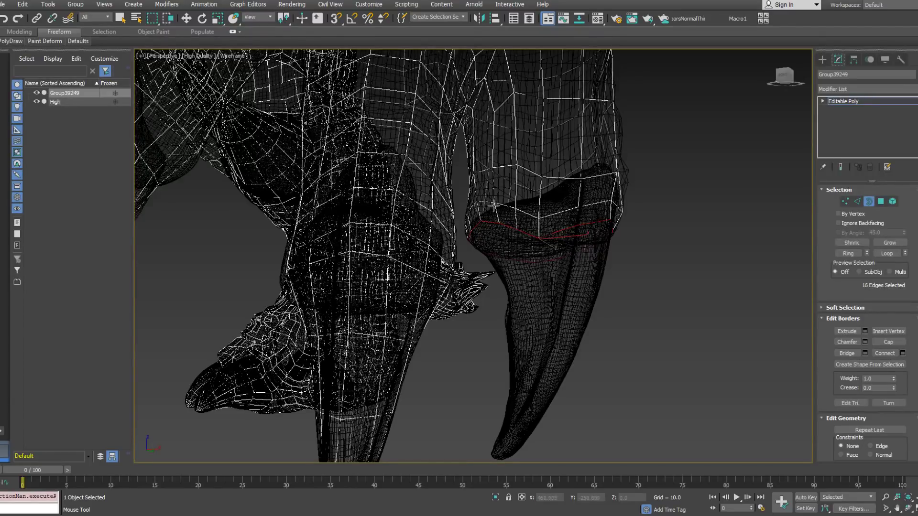
mouse_move(499, 226)
alt+middle_down()
mouse_move(576, 189)
mouse_move(524, 184)
mouse_move(499, 227)
alt+middle_up()
key(F3)
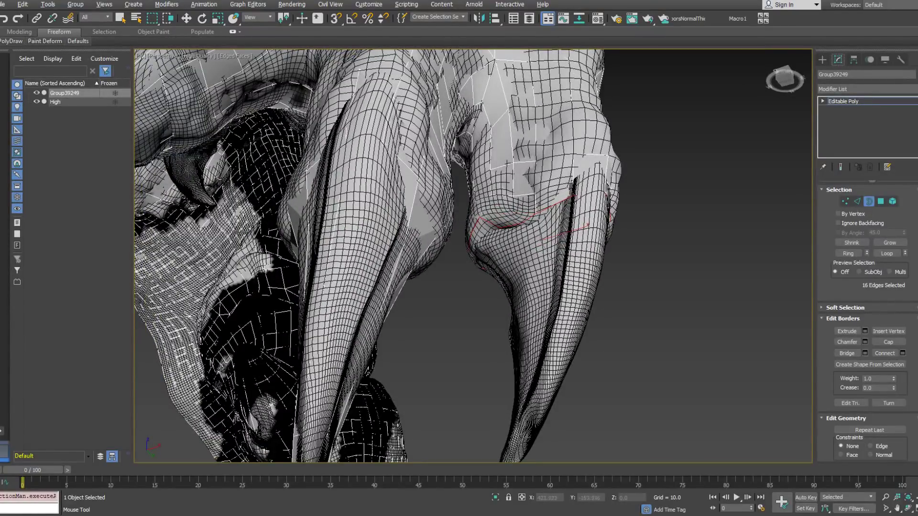
alt+middle_drag(485, 228, 418, 248)
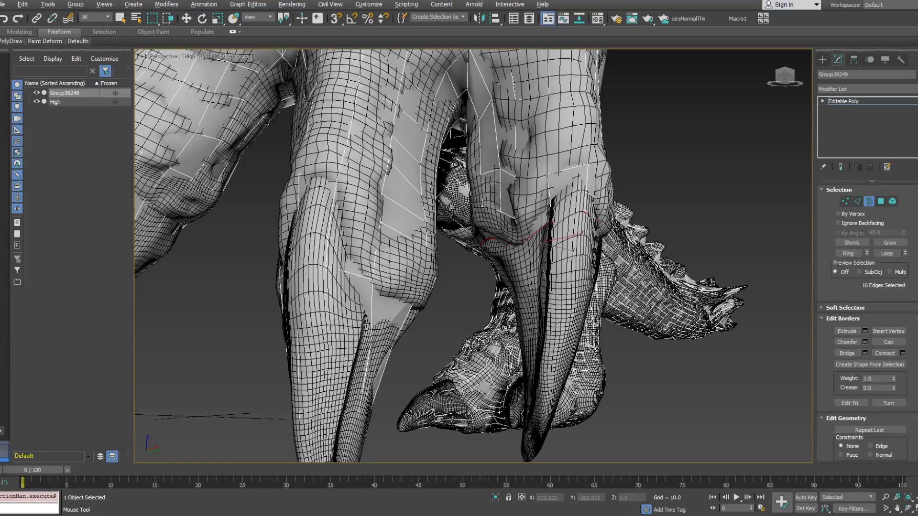
alt+middle_drag(547, 218, 400, 211)
Extend new polygons from the toe's border onto the underside and side of the sculpted claw.
mouse_move(11, 41)
click(74, 80)
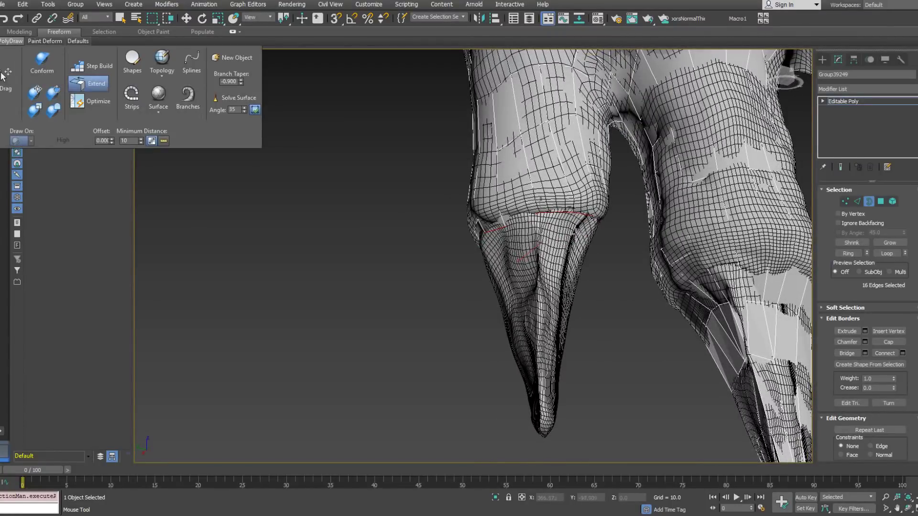
drag(556, 213, 576, 239)
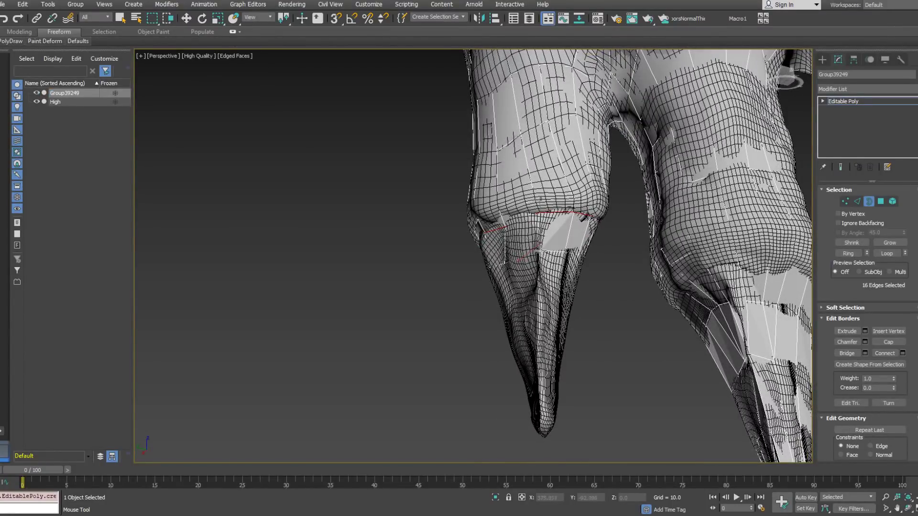
mouse_move(538, 249)
alt+middle_down()
mouse_move(531, 271)
mouse_move(531, 249)
alt+middle_up()
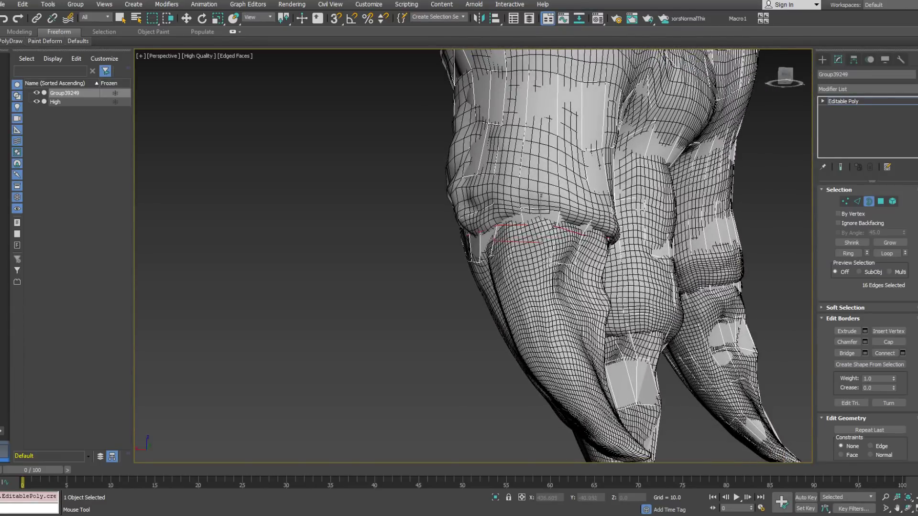
alt+middle_drag(524, 258, 559, 270)
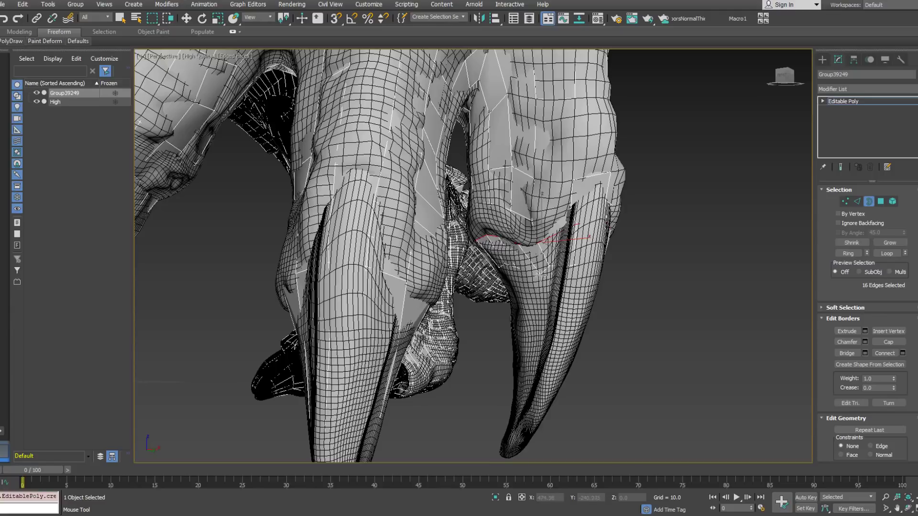
alt+middle_drag(539, 241, 516, 222)
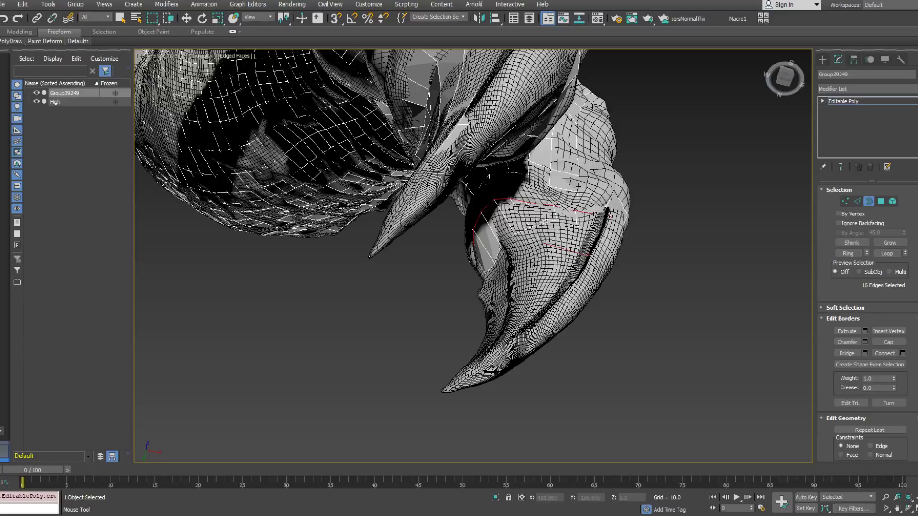
alt+middle_drag(515, 223, 304, 239)
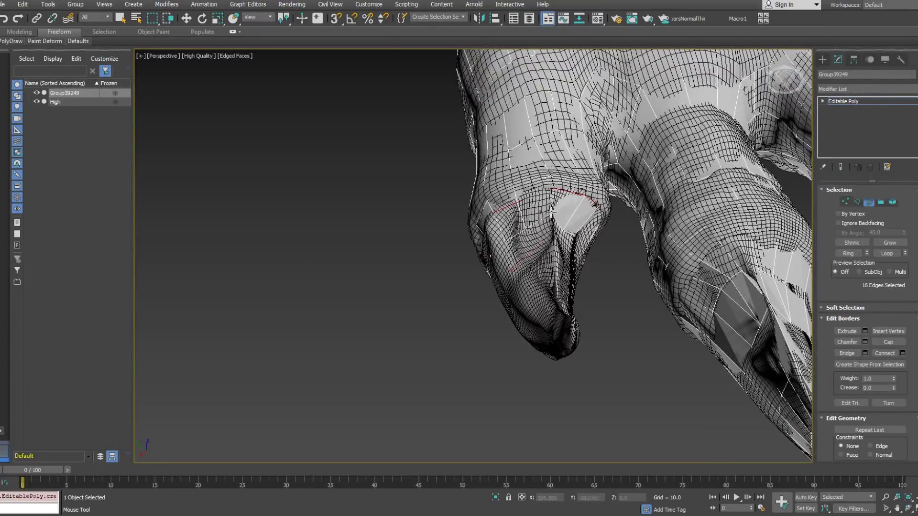
Examine the polygons around the claw base from several angles in shaded and wireframe display.
alt+middle_drag(552, 209, 665, 265)
middle_drag(590, 306, 579, 282)
alt+middle_drag(569, 244, 511, 219)
alt+middle_drag(529, 223, 409, 194)
key(F3)
mouse_move(522, 199)
alt+middle_down()
mouse_move(514, 197)
mouse_move(547, 202)
mouse_move(578, 181)
mouse_move(686, 202)
mouse_move(667, 215)
alt+middle_up()
key(F3)
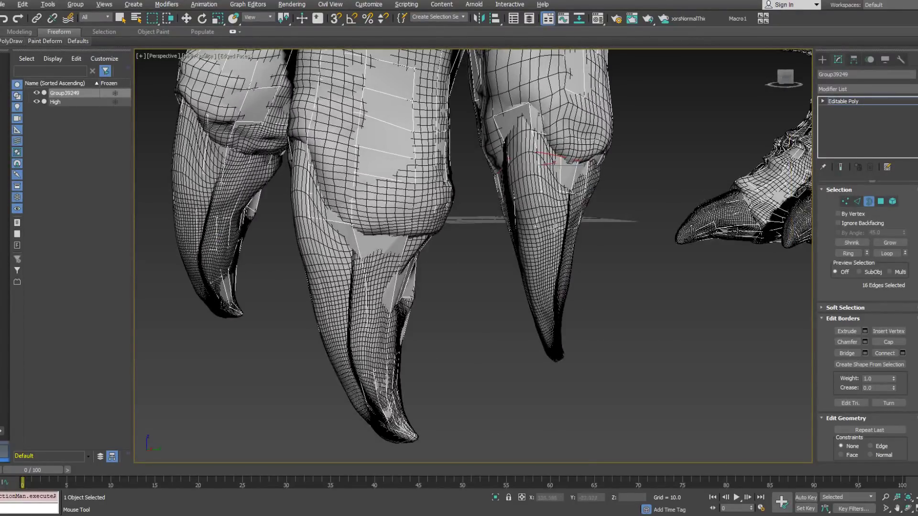
Reposition the vertices around the next claw's base on its outer side to follow the sculpted surface.
alt+middle_drag(537, 225, 604, 160)
alt+middle_drag(545, 168, 514, 186)
scroll(514, 185, up, 3)
click(846, 202)
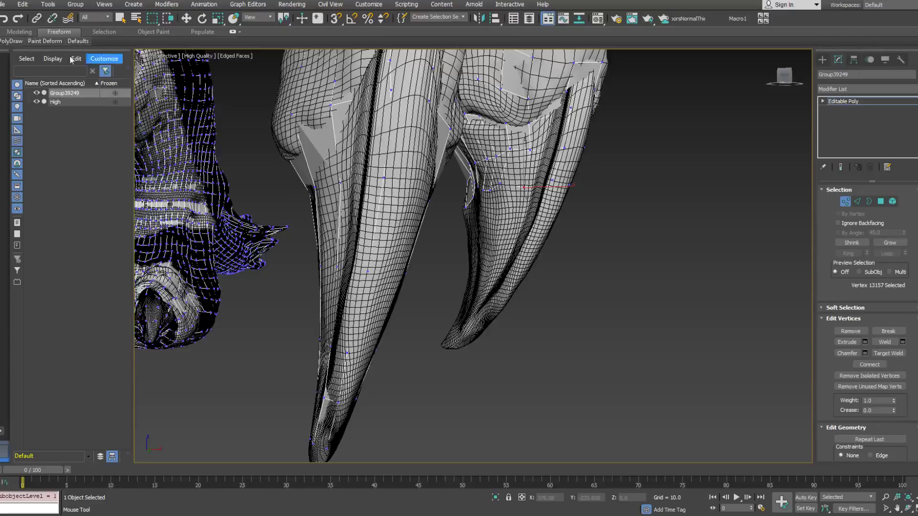
click(7, 40)
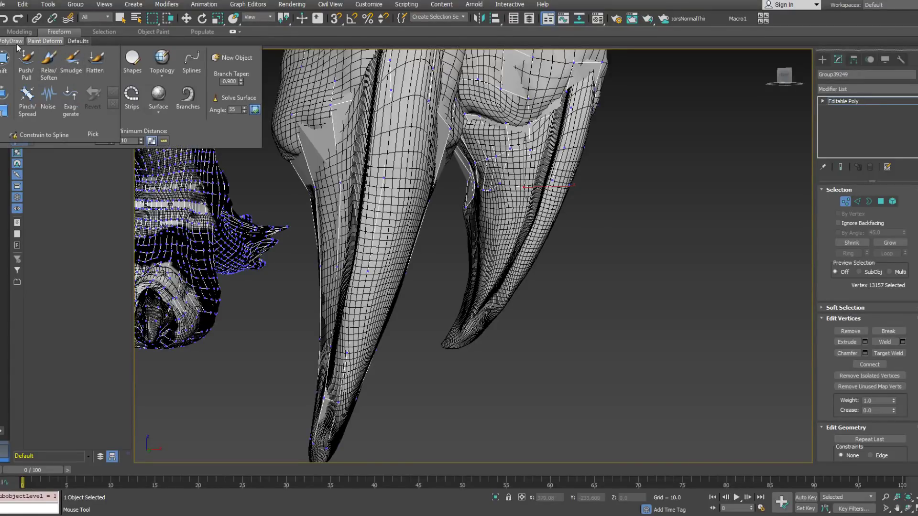
click(92, 101)
click(500, 183)
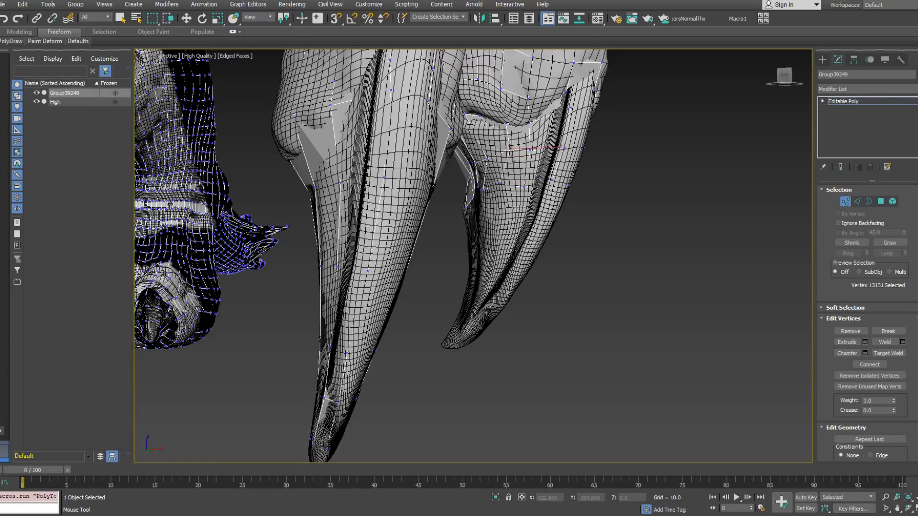
Fit the remaining base vertices on the claw's inner side and underside to the sculpt.
alt+middle_drag(502, 188, 571, 166)
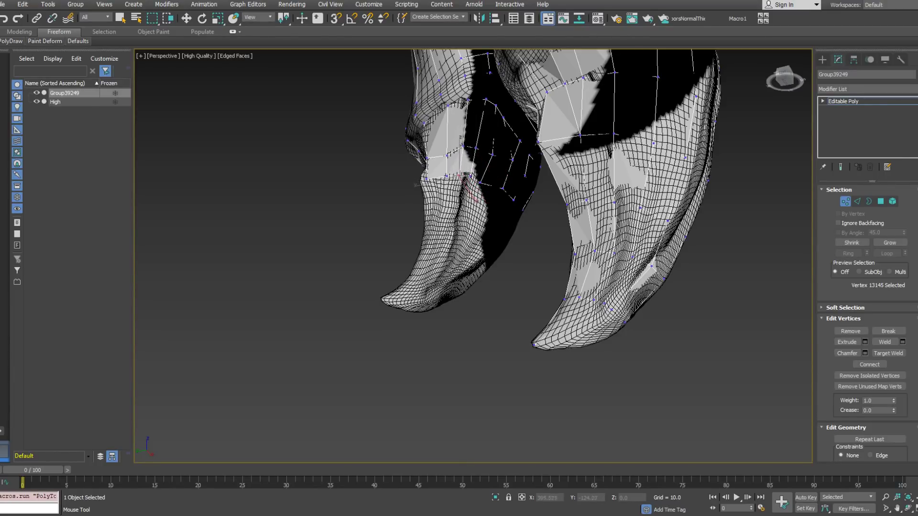
click(467, 148)
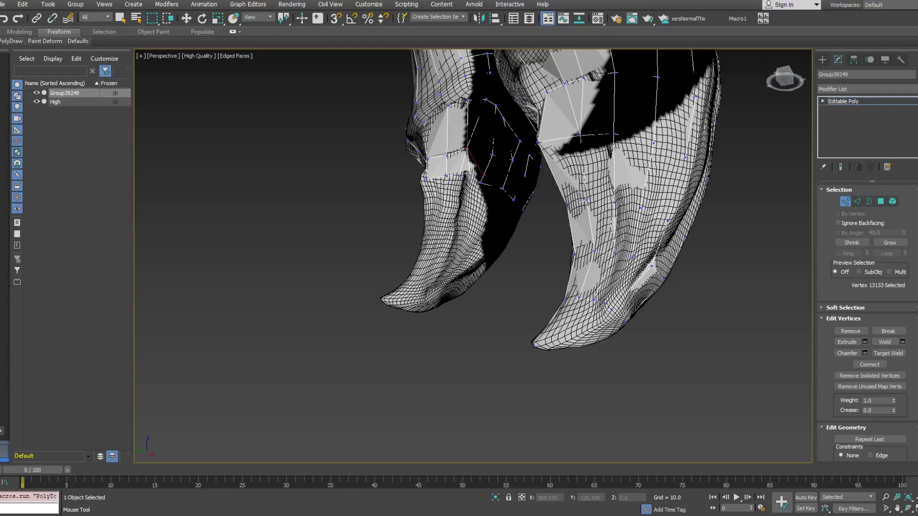
alt+middle_drag(483, 201, 495, 209)
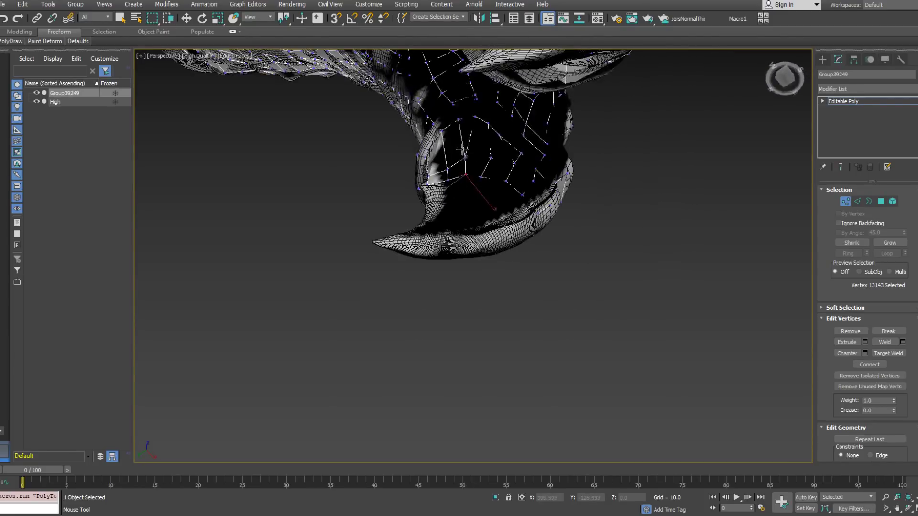
alt+middle_drag(485, 175, 635, 243)
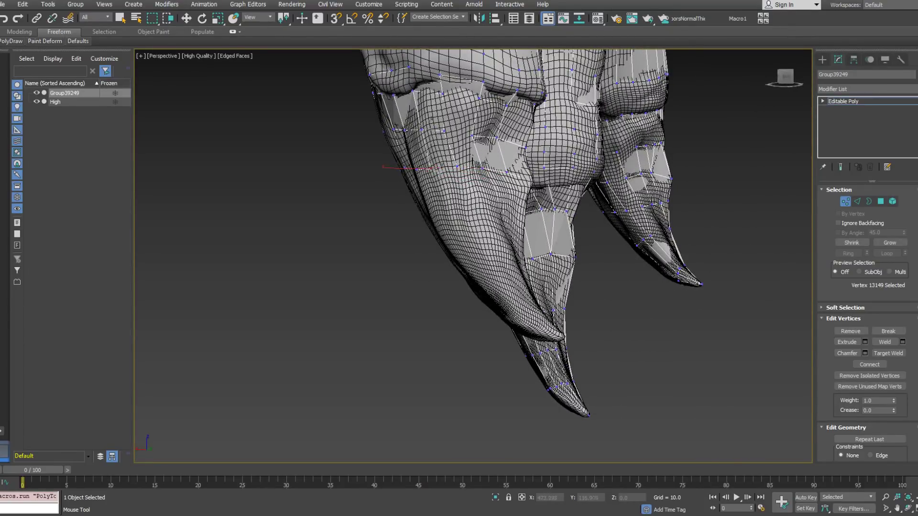
alt+middle_drag(499, 144, 414, 167)
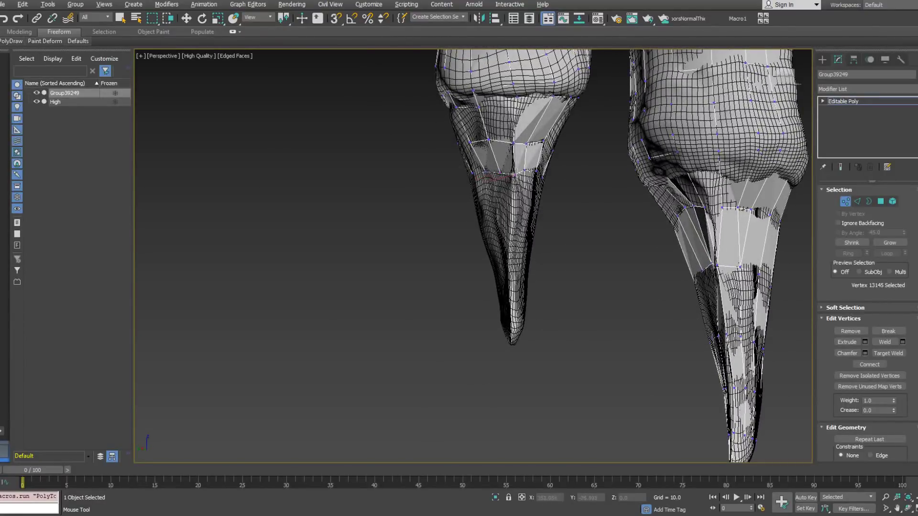
alt+middle_drag(507, 167, 506, 187)
Select the claw's open border and extend it about halfway toward the tip as a new ring of polygons.
click(865, 205)
alt+middle_drag(585, 150, 632, 146)
shift+drag(557, 137, 570, 212)
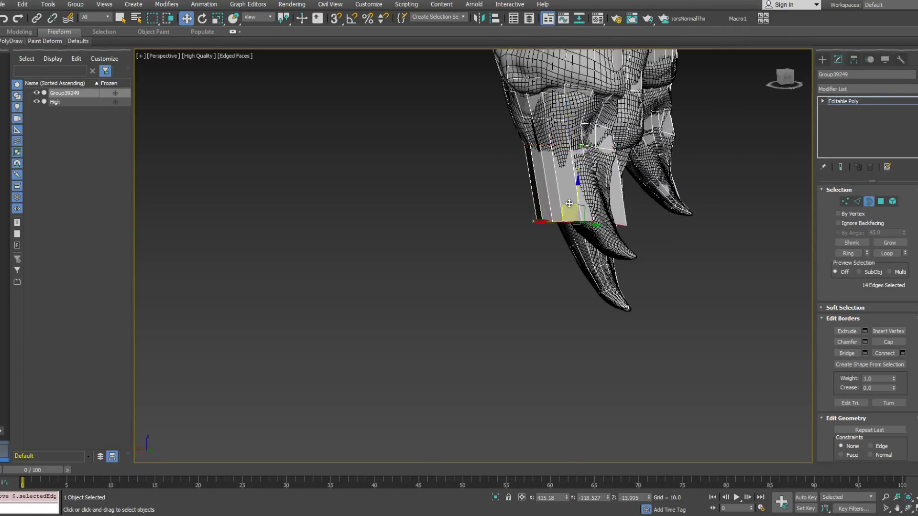
mouse_move(569, 212)
alt+middle_down()
mouse_move(553, 207)
mouse_move(573, 209)
alt+middle_up()
drag(572, 207, 564, 191)
alt+middle_drag(564, 192, 547, 163)
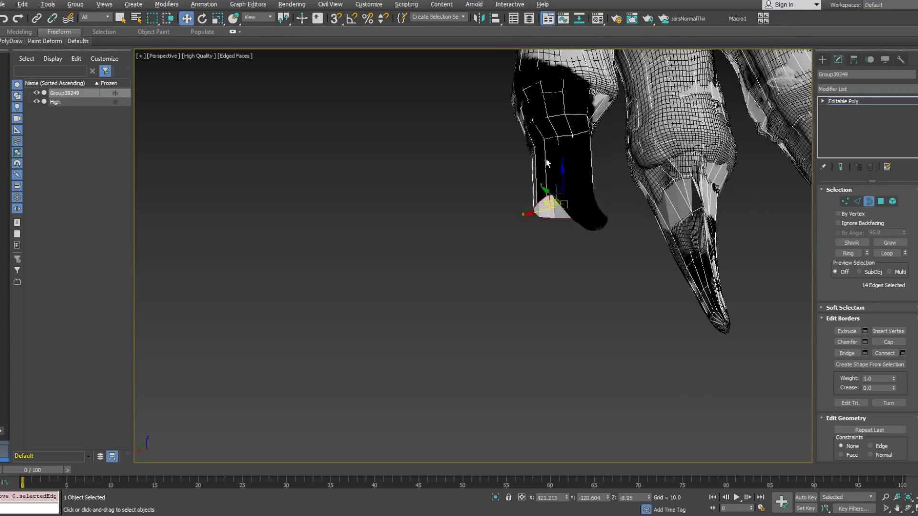
Pull the new ring's lower border vertices in toward the sculpted claw, working around its sides.
mouse_move(19, 42)
alt+middle_drag(421, 184, 463, 207)
scroll(583, 217, up, 3)
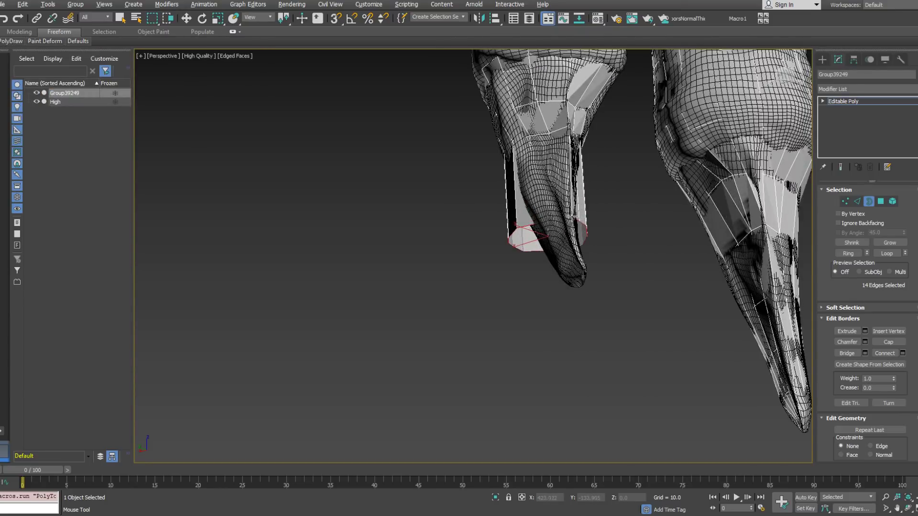
alt+middle_drag(569, 213, 518, 220)
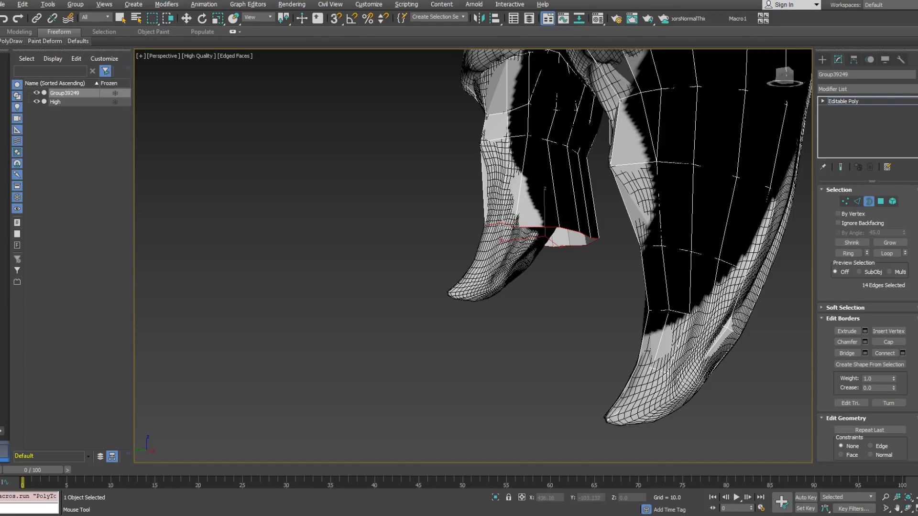
alt+middle_drag(518, 220, 513, 217)
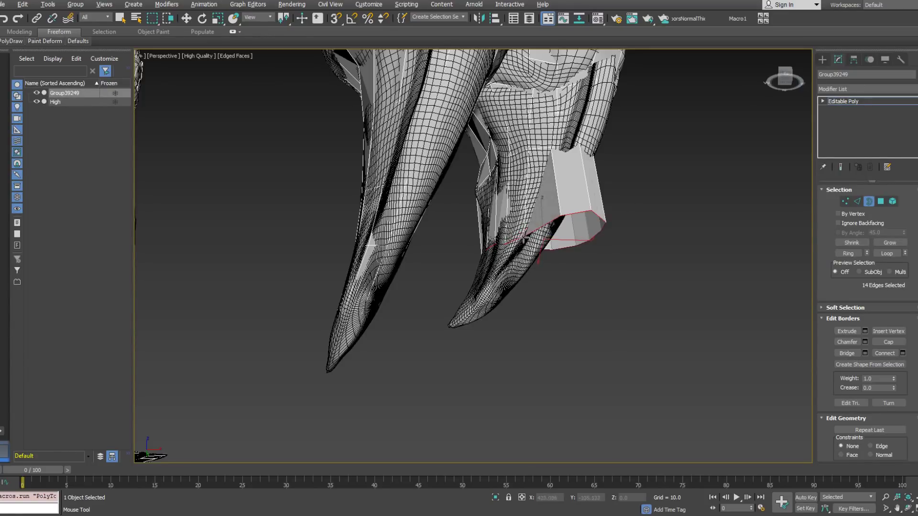
drag(563, 216, 527, 233)
mouse_move(539, 233)
alt+middle_down()
mouse_move(539, 222)
mouse_move(492, 207)
mouse_move(502, 280)
mouse_move(523, 243)
alt+middle_up()
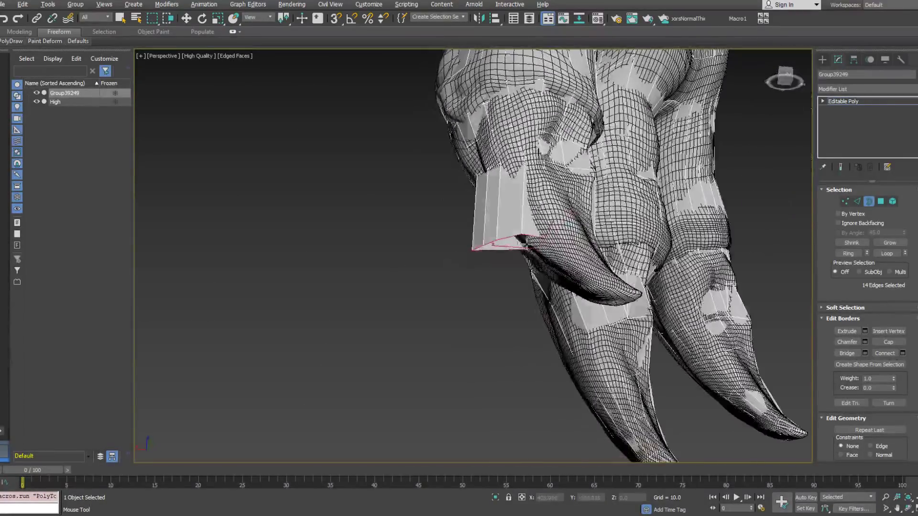
Switch to wireframe display, merge surplus edges of the new ring with Optimize and tighten its lower border around the claw.
key(F3)
key(F3)
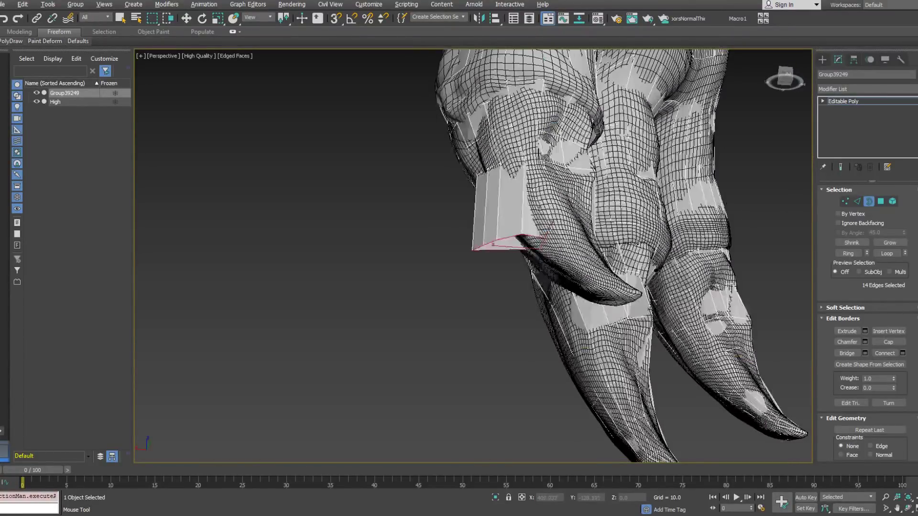
alt+middle_drag(580, 236, 572, 257)
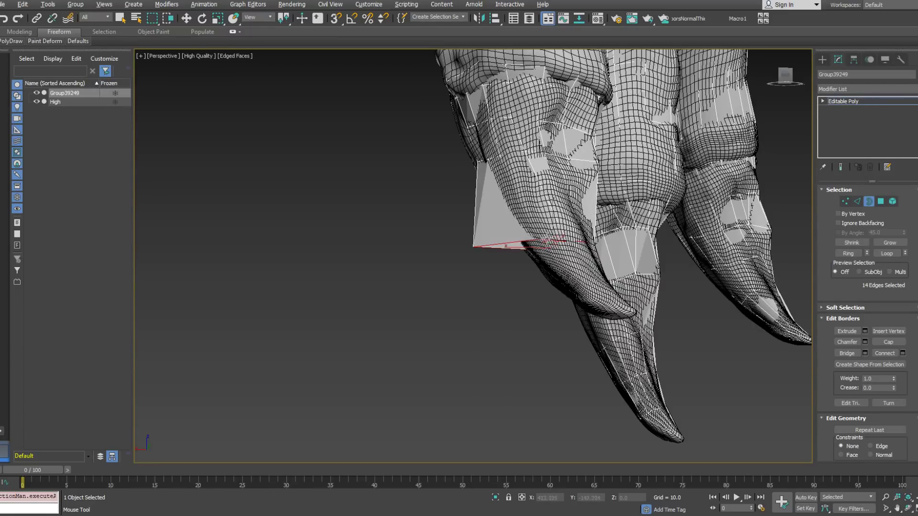
alt+middle_drag(527, 246, 592, 271)
key(F3)
mouse_move(4, 41)
click(92, 99)
alt+middle_drag(454, 192, 519, 250)
alt+middle_drag(557, 214, 539, 285)
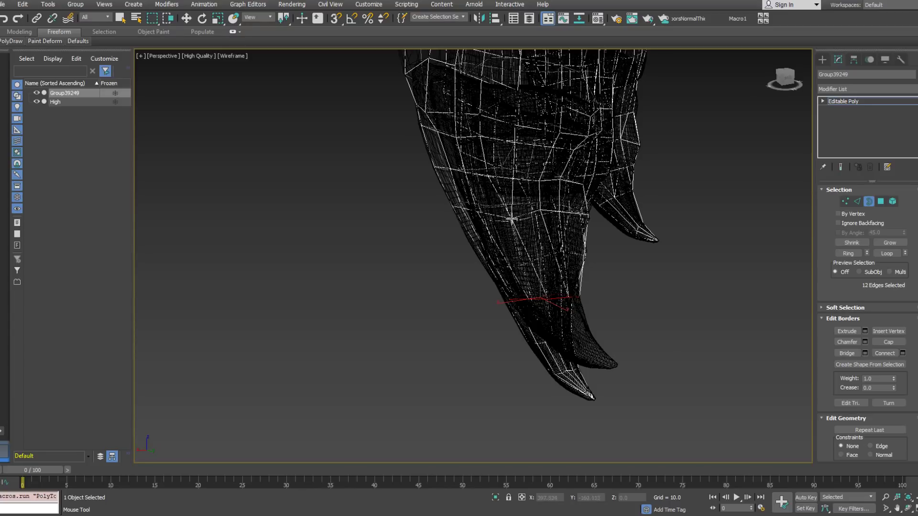
Undo the last two border edits and readjust the polygons on the front of the claw.
alt+middle_drag(511, 212, 478, 202)
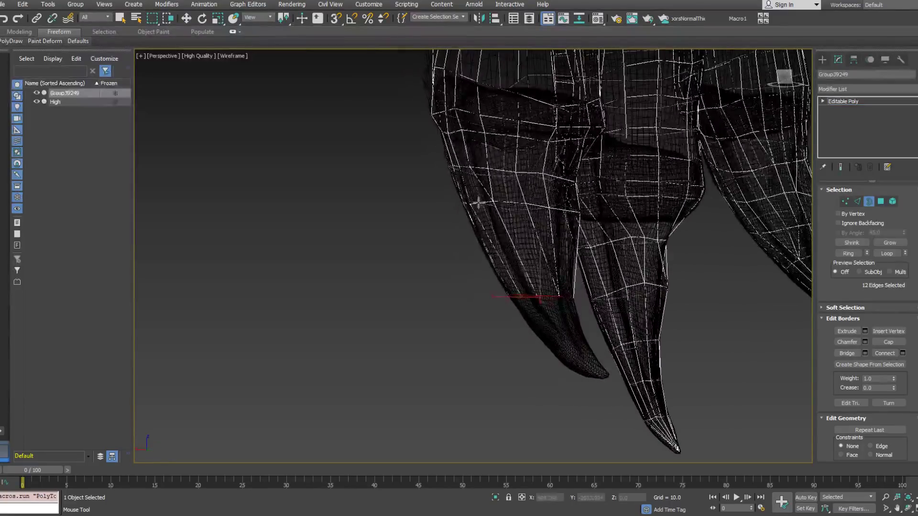
click(548, 209)
key(ctrl+z)
key(ctrl+z)
mouse_move(528, 203)
mouse_down()
mouse_move(549, 211)
mouse_move(532, 207)
mouse_up()
alt+middle_drag(533, 207, 639, 208)
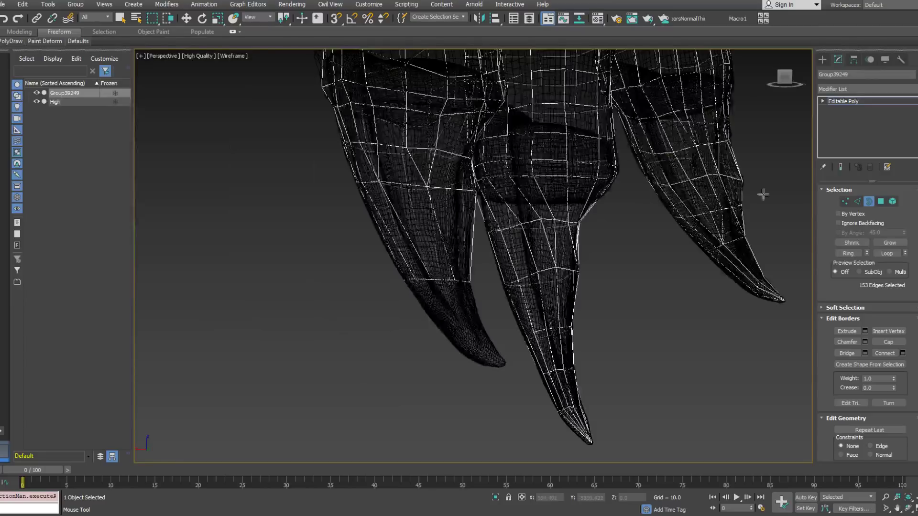
Refine the ring's vertices on the claw's inner side, aligning its lengthwise edges with the sculpt.
click(846, 202)
alt+middle_drag(364, 209, 603, 201)
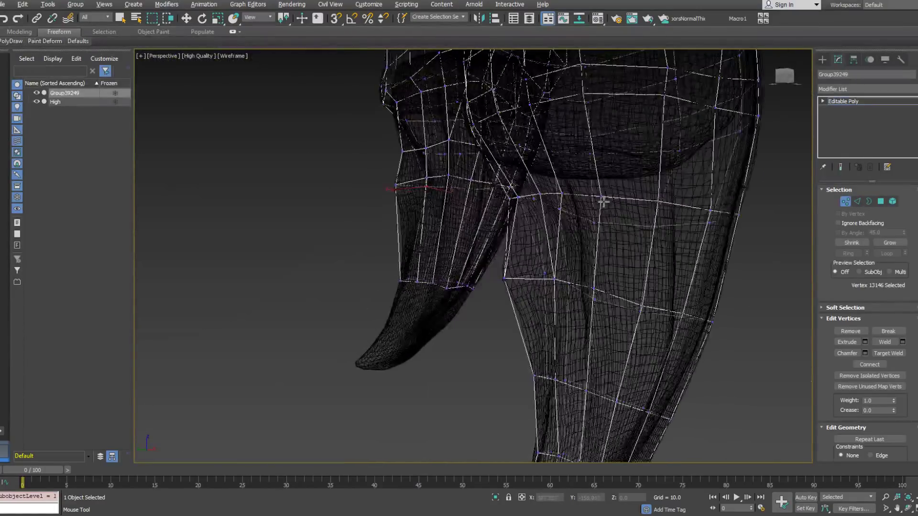
drag(427, 279, 425, 282)
click(427, 178)
ctrl+click(449, 176)
key(ctrl+alt+c)
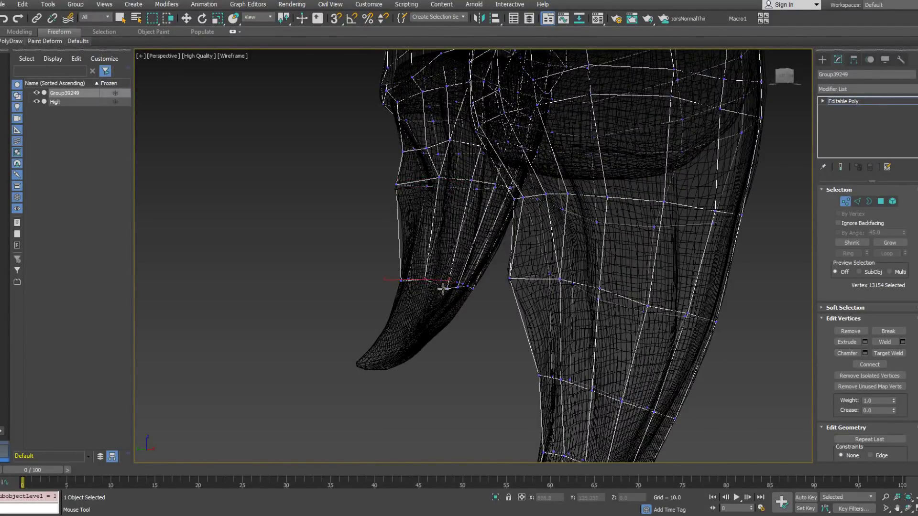
alt+middle_drag(472, 289, 424, 253)
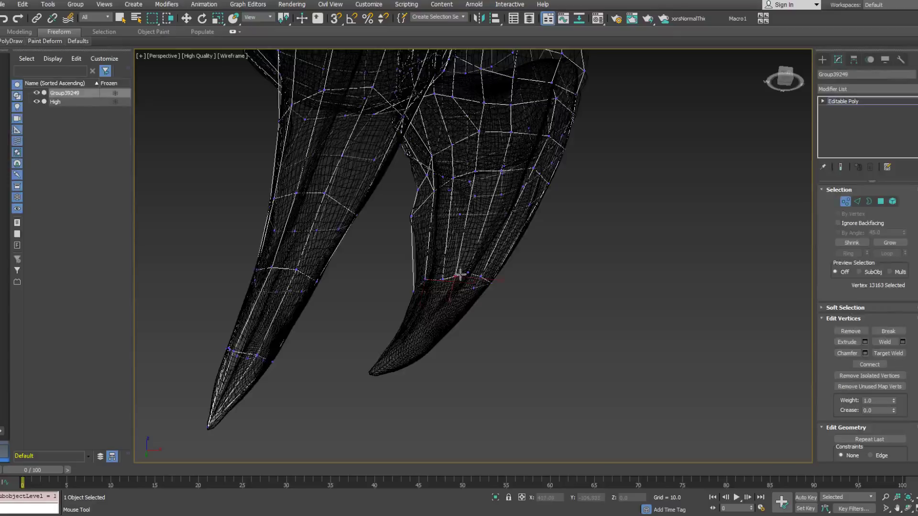
Even out the ring's upper and lower vertices on the claw's outer side and front.
click(490, 174)
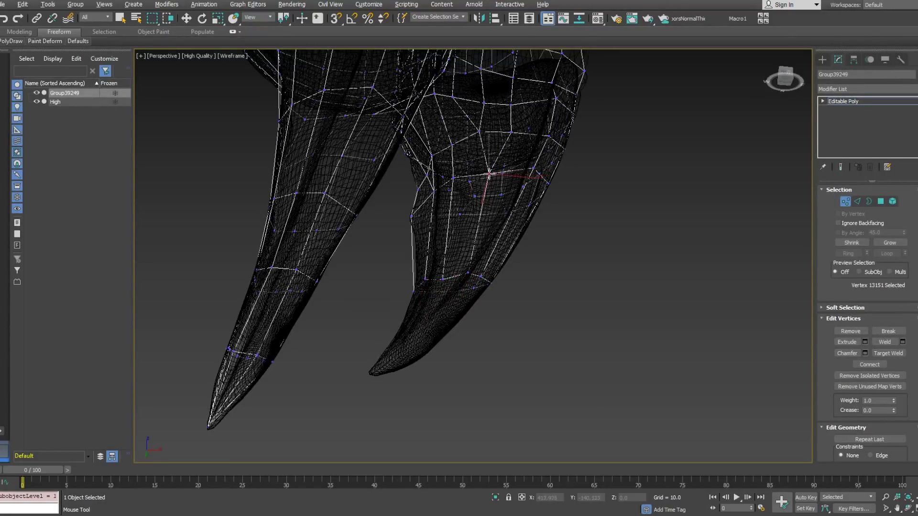
click(443, 280)
alt+middle_drag(444, 280, 393, 288)
click(427, 263)
click(452, 262)
click(436, 263)
click(423, 268)
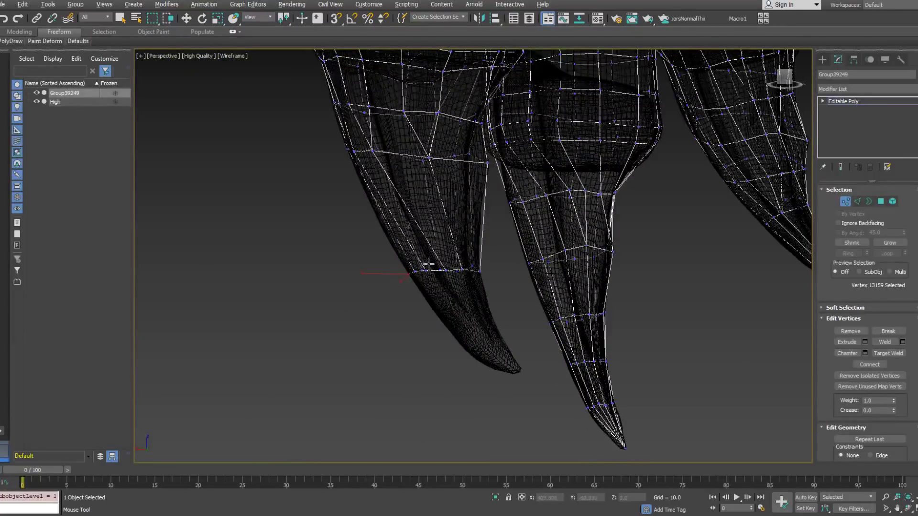
Select the claw's lower edge loop, extend it down to the sculpted tip and collapse it into a single vertex.
key(w)
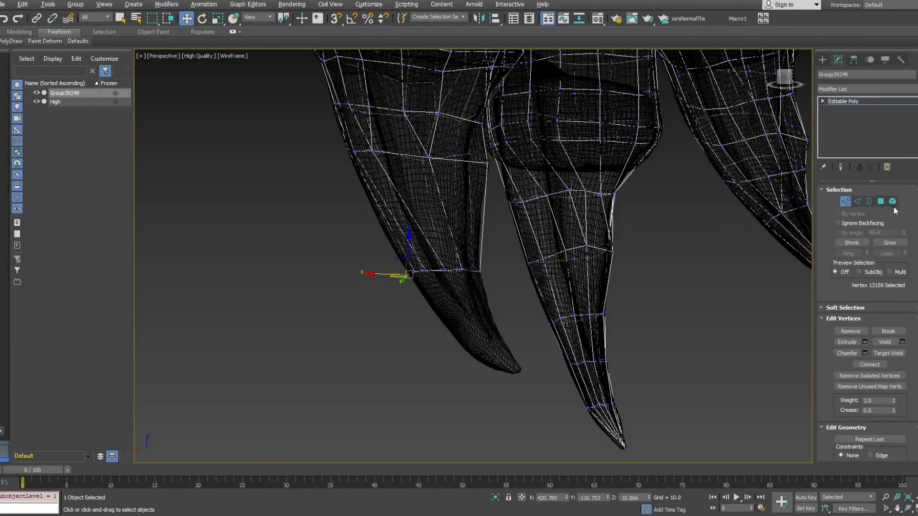
click(858, 202)
click(471, 271)
alt+middle_drag(471, 272, 423, 263)
double_click(453, 271)
shift+drag(424, 263, 466, 322)
alt+middle_drag(466, 323, 402, 338)
drag(449, 330, 439, 366)
alt+middle_drag(439, 365, 493, 371)
right_click(493, 371)
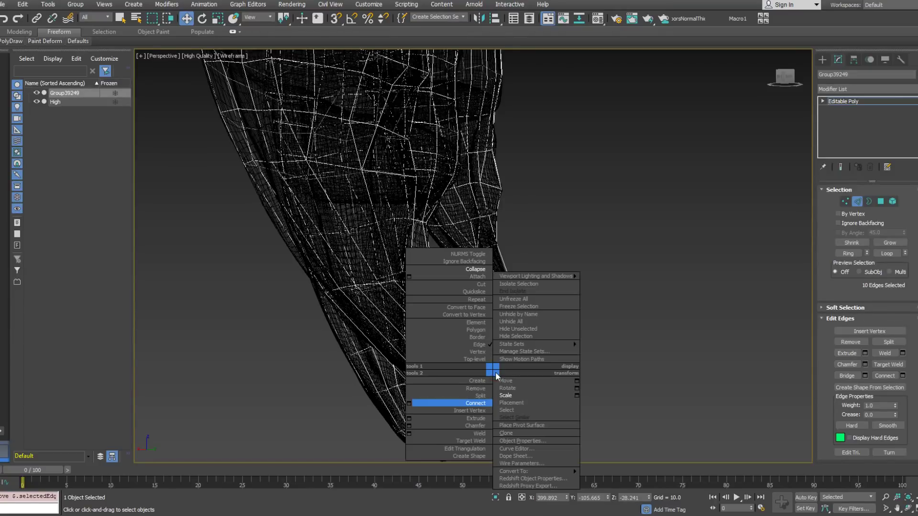
click(476, 270)
Move the collapsed end vertex onto the very tip of the sculpted claw.
mouse_move(15, 41)
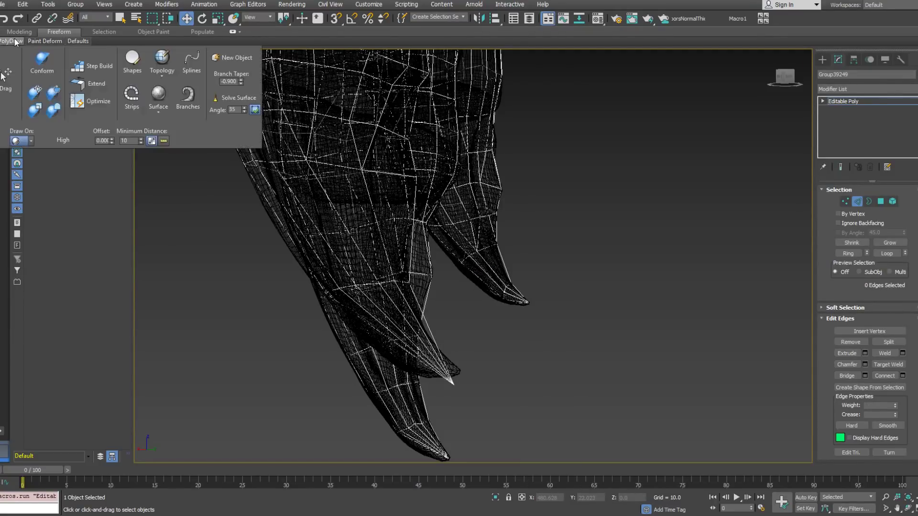
click(89, 87)
alt+middle_drag(449, 365, 458, 360)
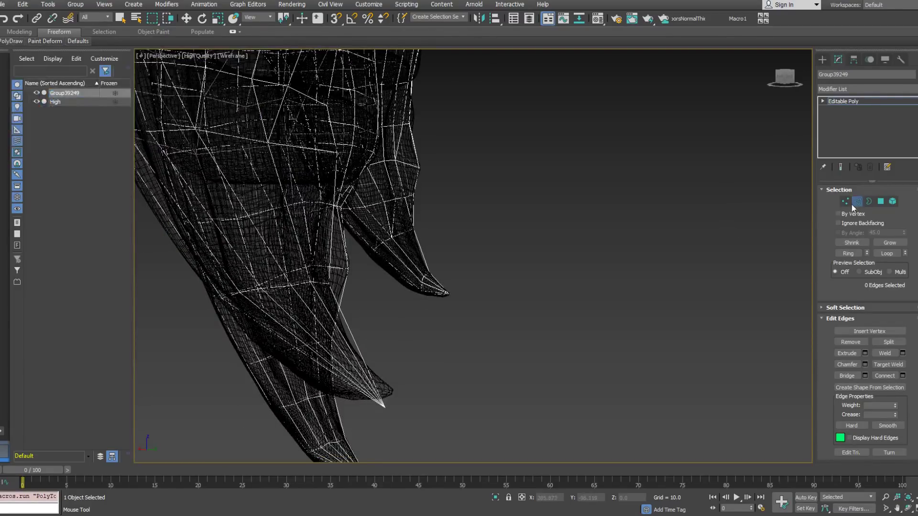
click(845, 202)
mouse_move(392, 394)
mouse_down()
mouse_move(389, 386)
mouse_move(398, 393)
mouse_up()
alt+middle_drag(376, 361, 525, 334)
key(w)
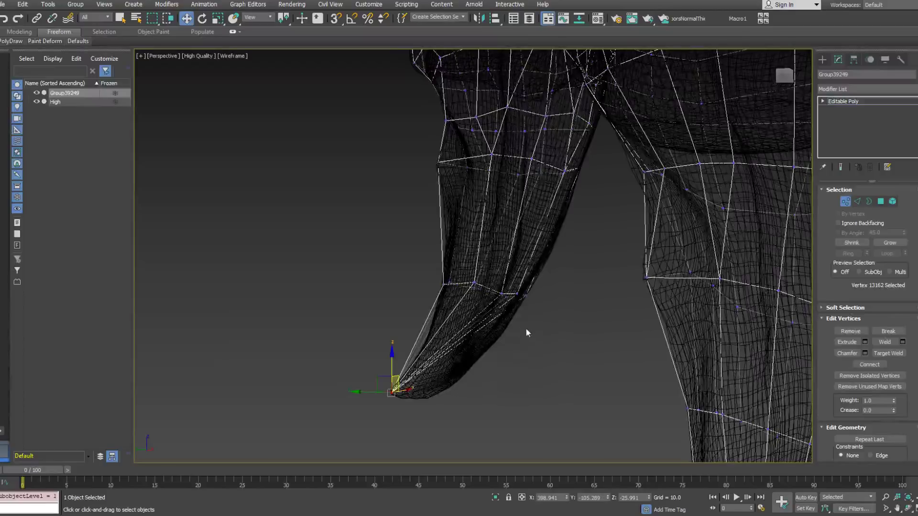
Select the edges converging on the claw tip and connect them with two new edge loops.
click(858, 201)
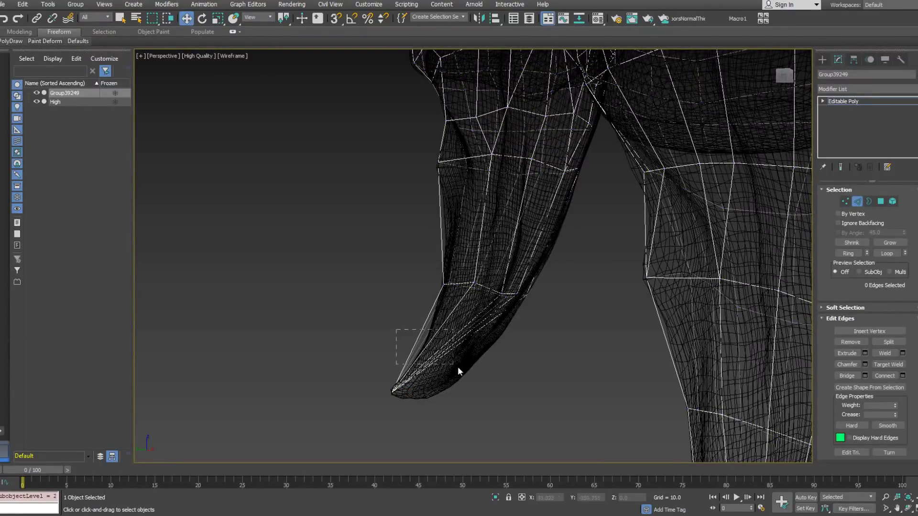
drag(458, 368, 457, 367)
alt+middle_drag(457, 367, 615, 343)
right_click(524, 335)
click(506, 366)
Pull the new loops' vertices on the claw's inner side out onto the sculpted surface.
alt+middle_drag(505, 366, 318, 373)
mouse_move(10, 44)
click(94, 91)
alt+middle_drag(381, 342, 422, 319)
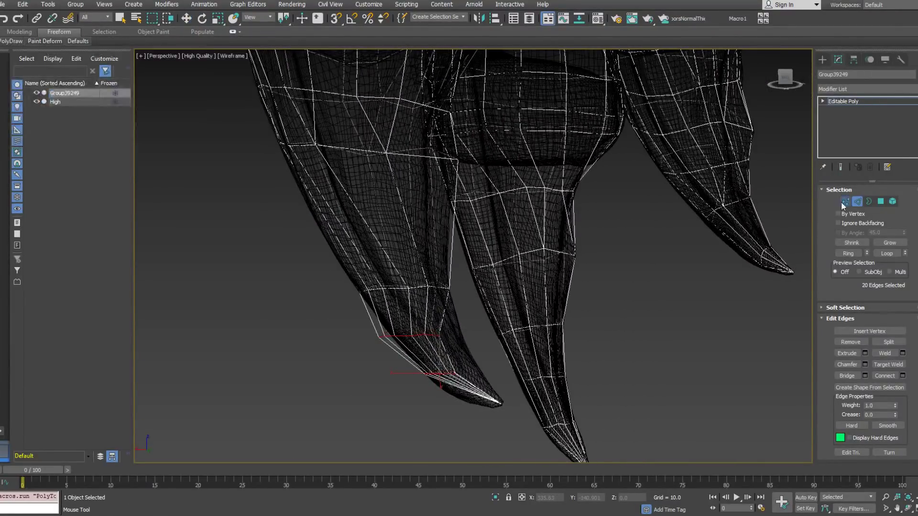
click(844, 201)
mouse_move(460, 352)
alt+middle_down()
mouse_move(473, 367)
mouse_move(461, 368)
alt+middle_up()
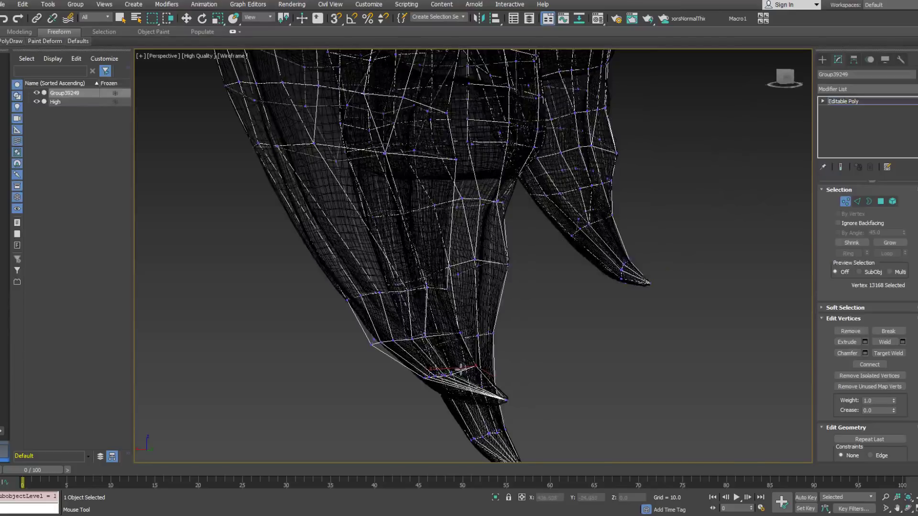
click(460, 377)
click(380, 339)
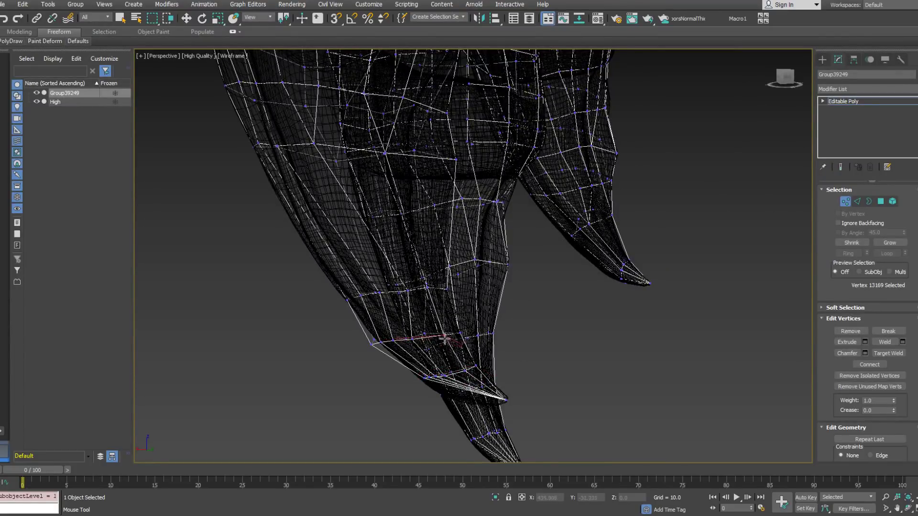
alt+middle_drag(444, 339, 449, 340)
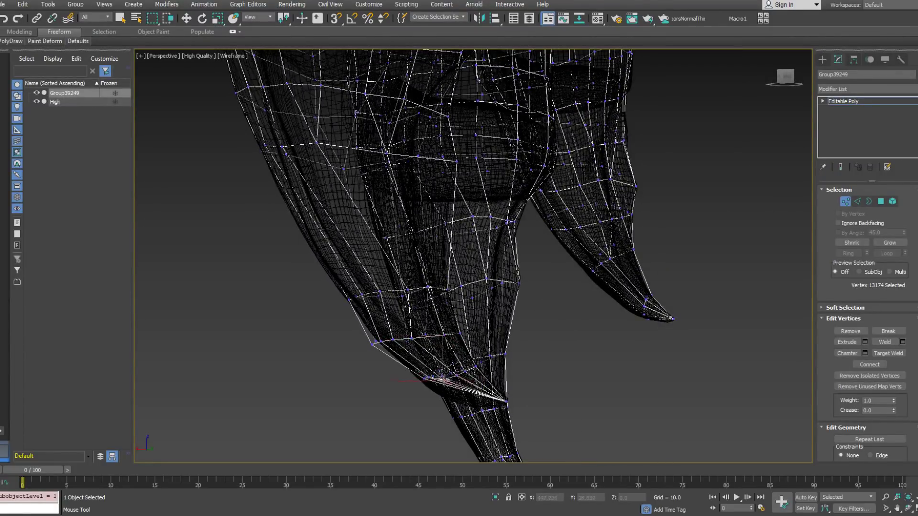
alt+middle_drag(439, 377, 511, 320)
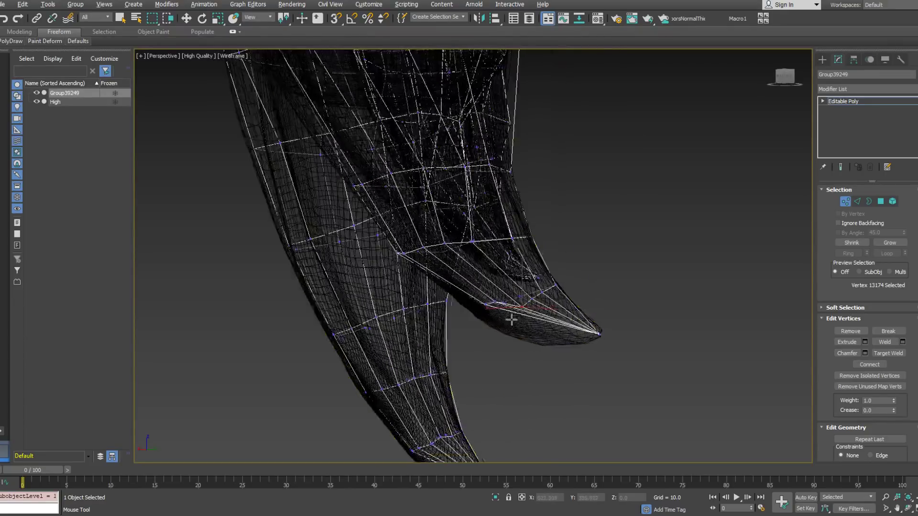
Fit the vertices of the loop nearest the claw tip to the sculpt on its underside and outer side.
drag(496, 302, 506, 326)
alt+middle_drag(507, 324, 514, 296)
alt+middle_drag(497, 328, 600, 339)
drag(480, 297, 454, 294)
click(496, 303)
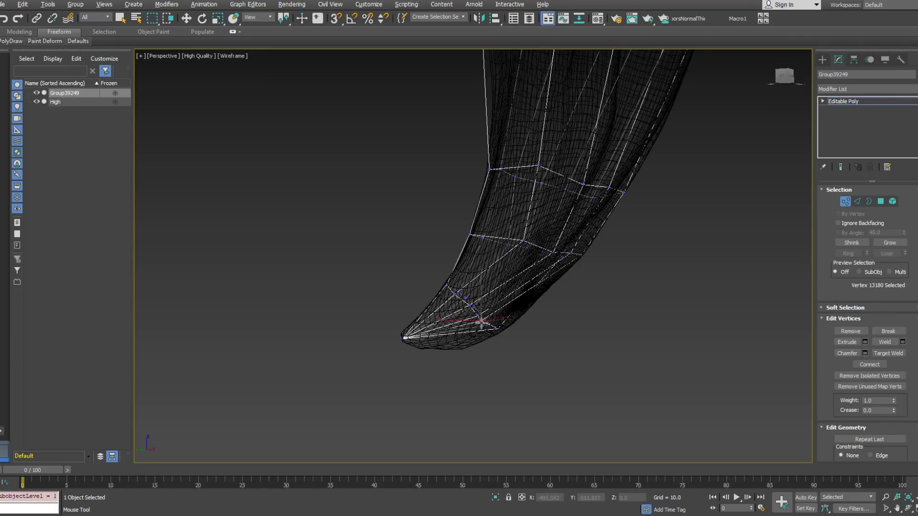
alt+middle_drag(492, 321, 452, 277)
alt+middle_drag(490, 323, 537, 260)
Slide the second vertex of the two loops above the tip loop toward the claw's front edge.
click(502, 236)
alt+middle_drag(491, 235, 537, 168)
click(525, 166)
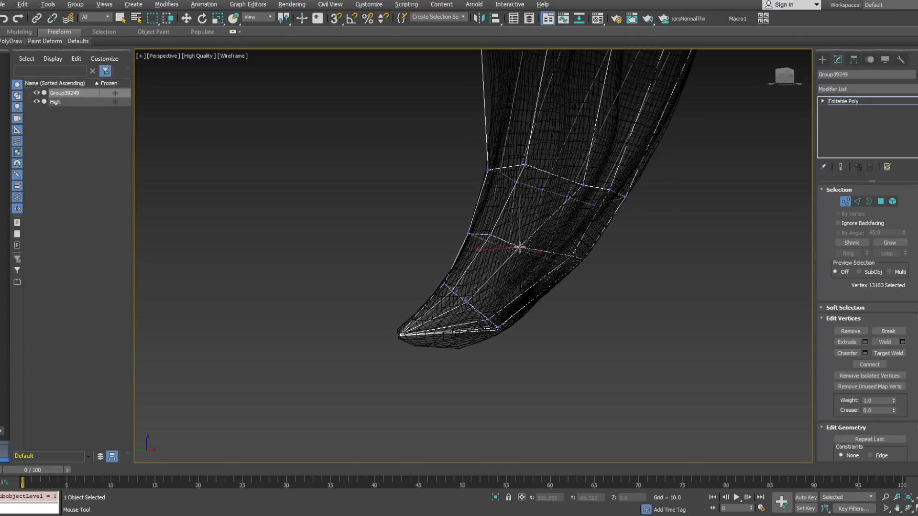
alt+middle_drag(547, 253, 495, 263)
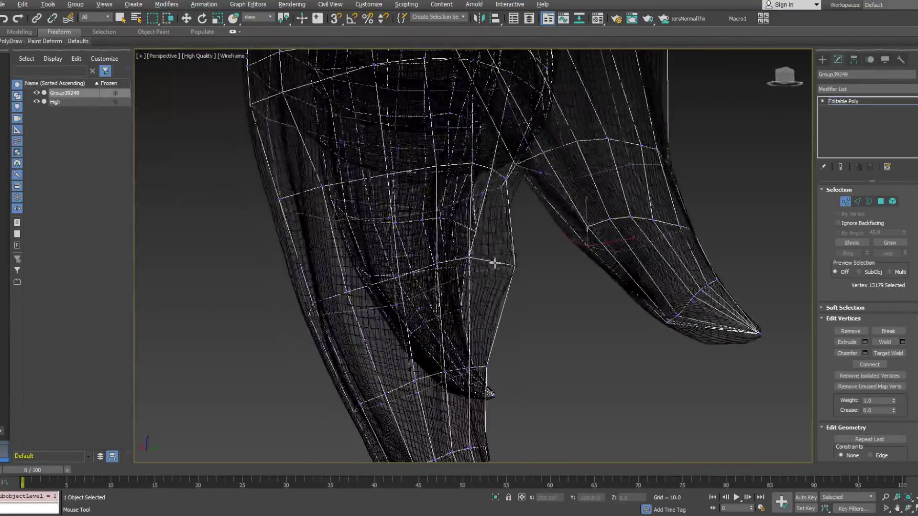
Reposition the upper new loop's vertices along the claw's back edge so they follow the sculpt evenly.
alt+middle_drag(595, 235, 699, 262)
drag(561, 240, 570, 248)
alt+middle_drag(570, 247, 468, 239)
click(585, 254)
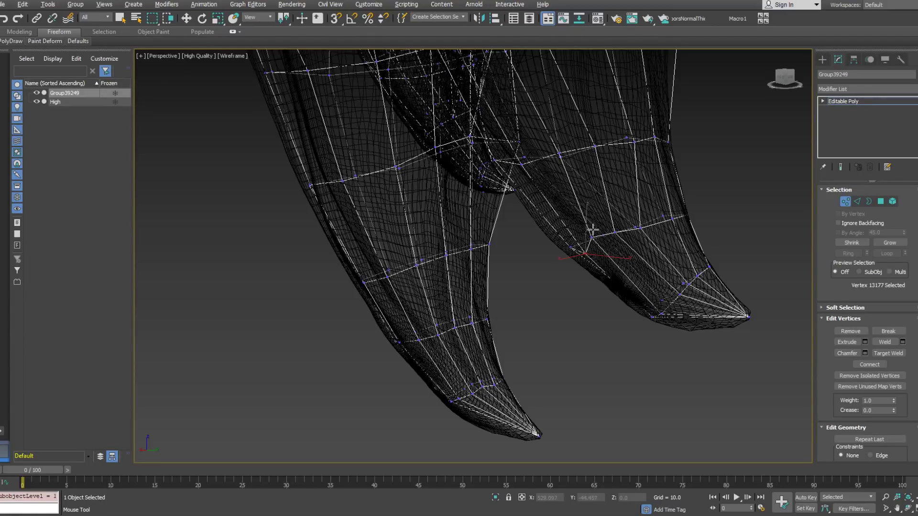
mouse_move(590, 243)
alt+middle_down()
mouse_move(598, 239)
mouse_move(590, 225)
mouse_move(580, 232)
alt+middle_up()
click(605, 244)
click(616, 231)
drag(616, 231, 658, 233)
alt+middle_drag(662, 228, 588, 241)
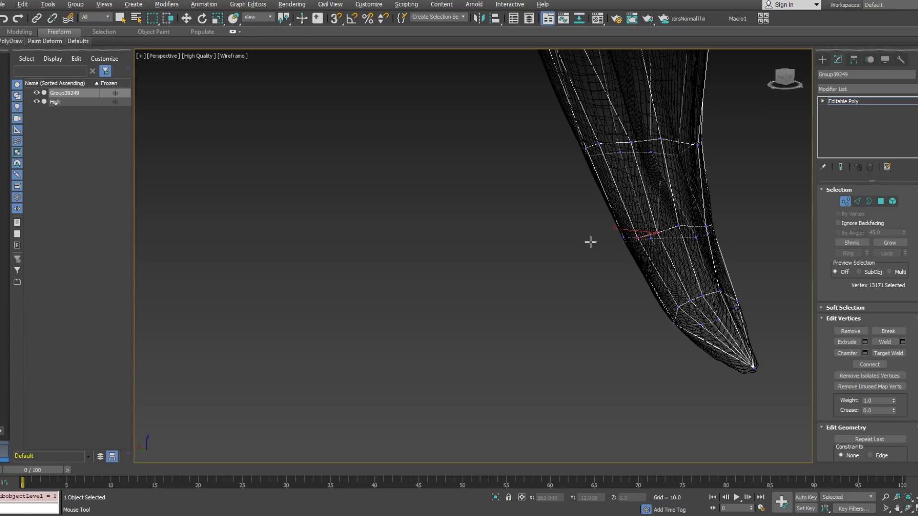
Try to connect the ring of long edges around the claw with a new edge loop.
middle_drag(608, 298, 568, 224)
scroll(584, 292, down, 2)
middle_drag(568, 225, 545, 242)
key(w)
click(857, 202)
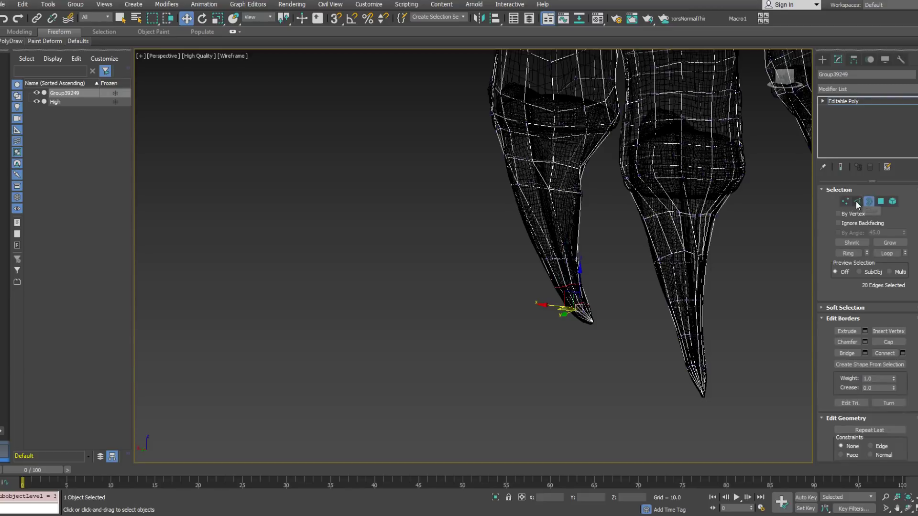
drag(590, 234, 591, 232)
right_click(591, 233)
click(570, 265)
alt+middle_drag(569, 269, 601, 247)
key(ctrl+z)
Connect the ring of long edges on the claw's upper section with one new edge loop using the Connect settings.
alt+middle_drag(545, 237, 559, 256)
right_click(559, 257)
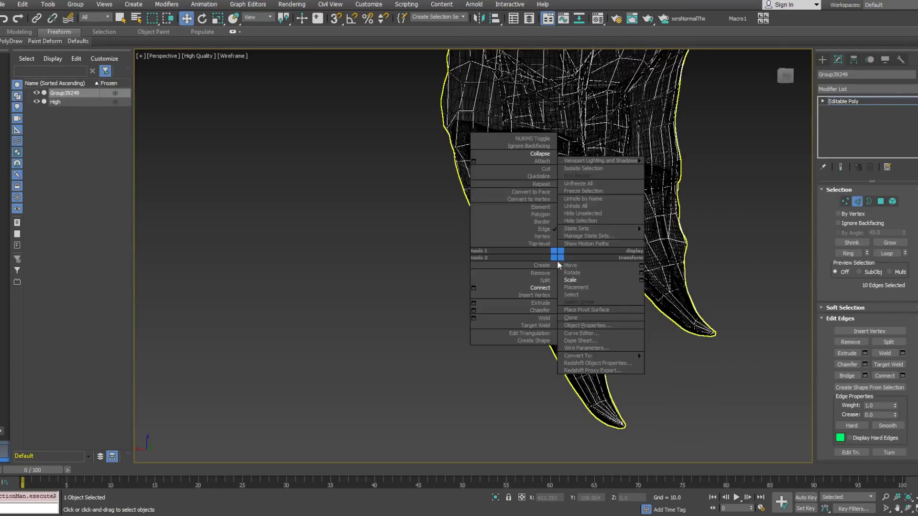
click(476, 290)
right_click(517, 272)
right_click(532, 265)
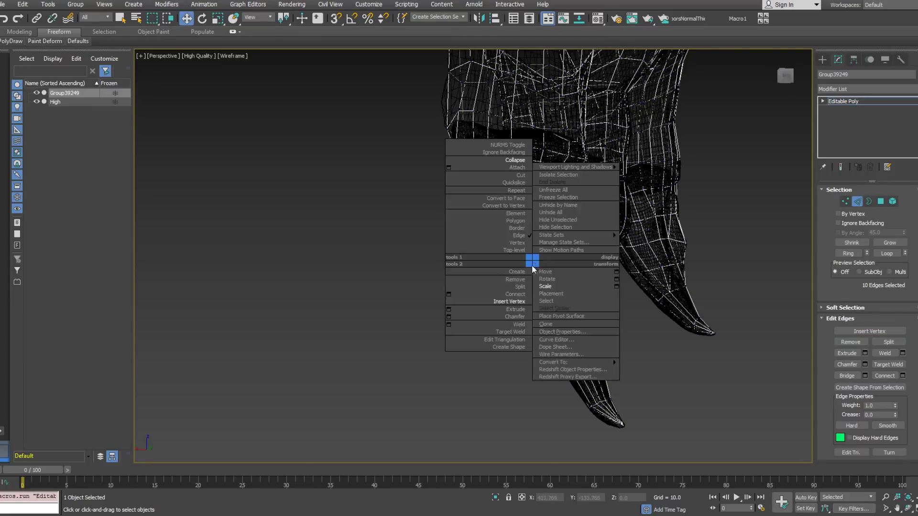
click(449, 293)
alt+middle_drag(493, 273, 483, 263)
click(481, 264)
click(479, 305)
alt+middle_drag(478, 304, 490, 238)
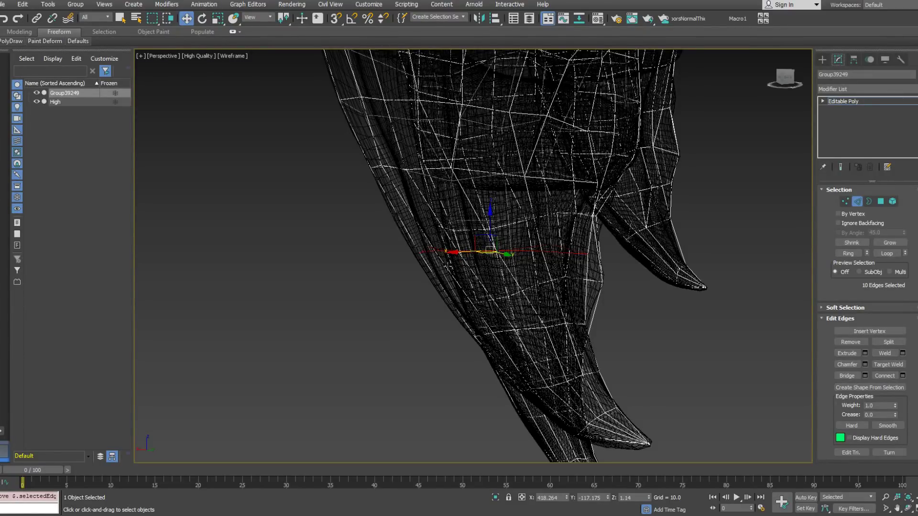
Select the mesh edges running around the outer side of the thumb claw's base, where the nail meets the skin.
scroll(532, 270, down, 10)
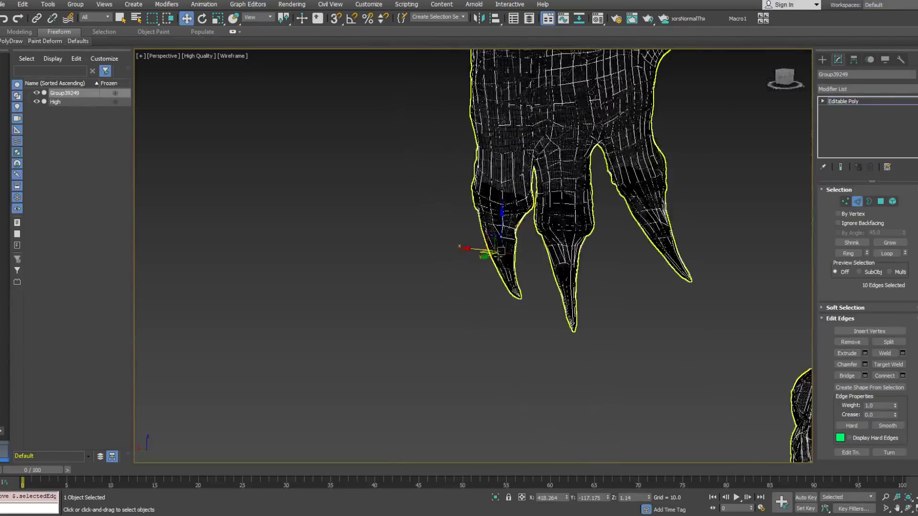
alt+middle_drag(504, 245, 553, 240)
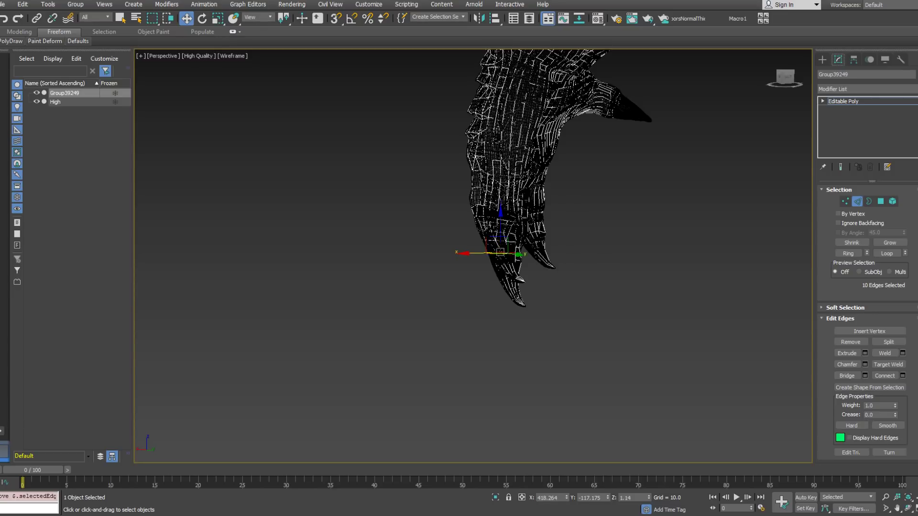
middle_drag(532, 188, 553, 231)
scroll(552, 232, up, 5)
scroll(658, 243, down, 4)
click(702, 247)
scroll(701, 247, up, 6)
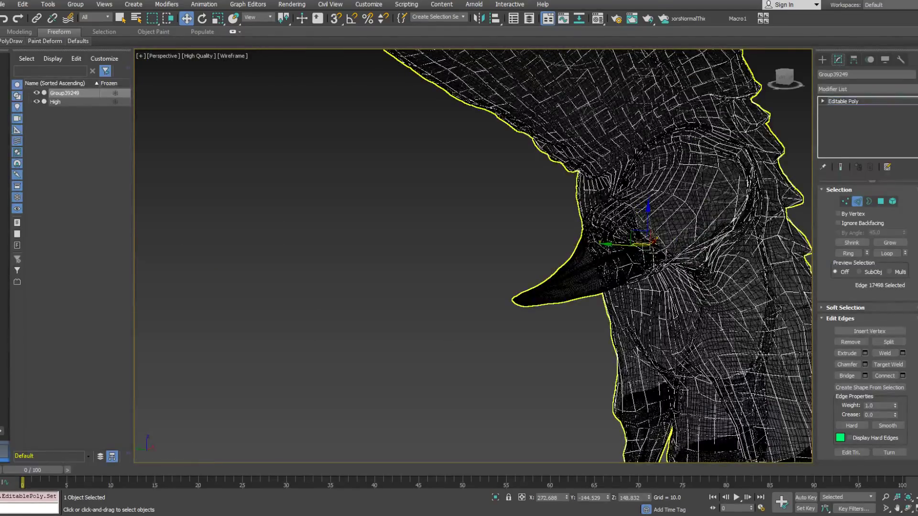
key(F3)
scroll(650, 242, up, 4)
double_click(592, 238)
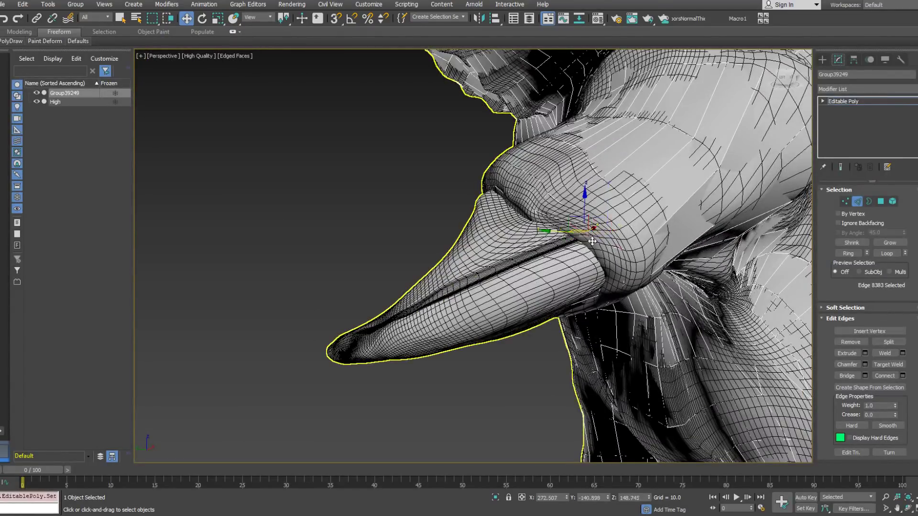
double_click(589, 239)
alt+middle_drag(588, 239, 561, 223)
key(F3)
ctrl+double_click(537, 216)
ctrl+click(481, 201)
Add the remaining edges on the inner side and underside of the thumb claw's base to close the selected loop.
alt+middle_drag(480, 201, 545, 191)
ctrl+click(411, 189)
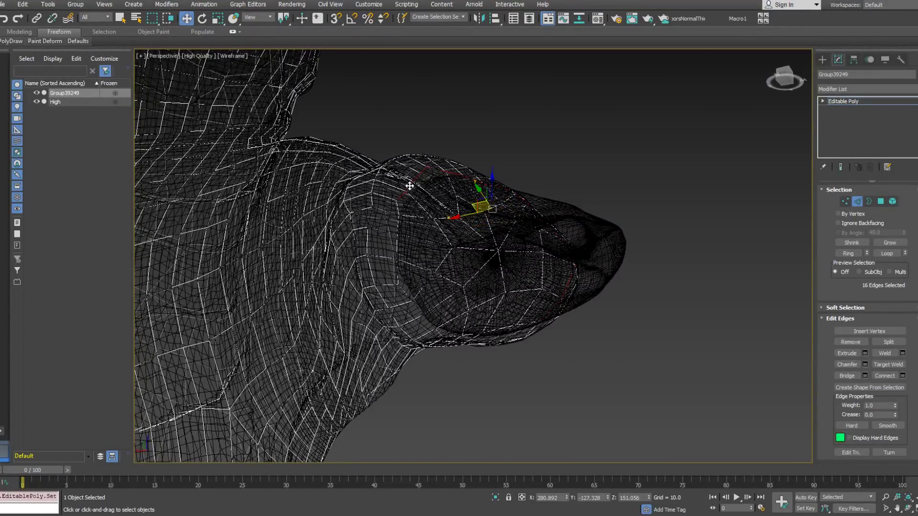
ctrl+click(397, 222)
ctrl+double_click(406, 293)
alt+middle_drag(438, 305, 525, 273)
ctrl+double_click(521, 275)
scroll(529, 253, down, 2)
key(F3)
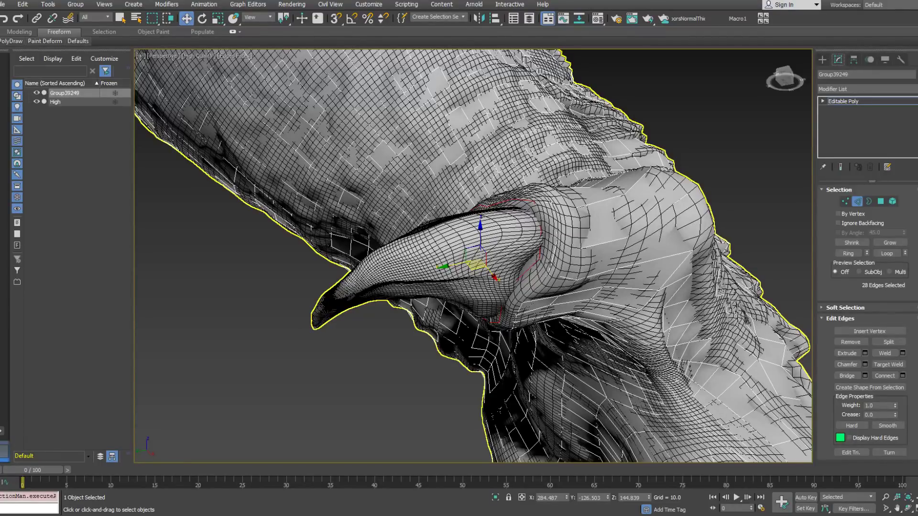
Split the mesh along the selected loop and delete the cap element enclosed inside the thumb claw.
alt+middle_drag(541, 246, 550, 265)
key(F3)
right_click(548, 246)
click(526, 262)
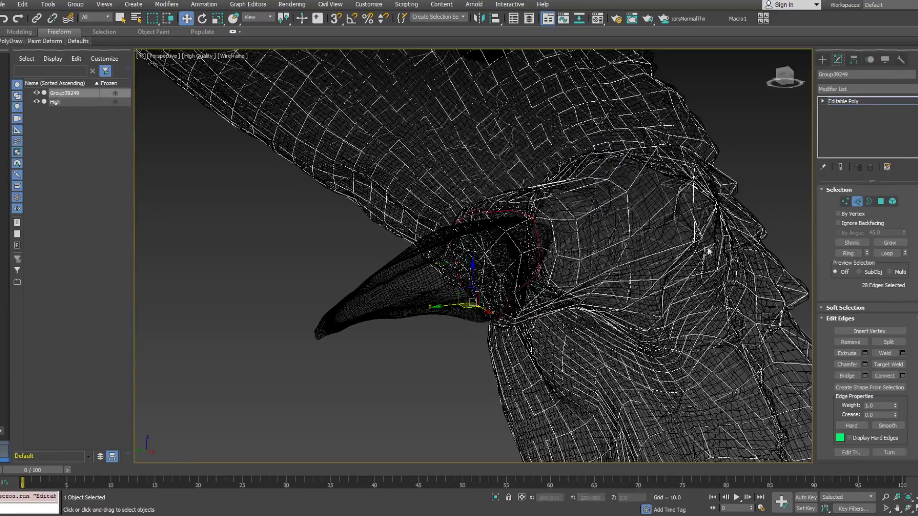
click(890, 201)
click(532, 251)
key(z)
key(F3)
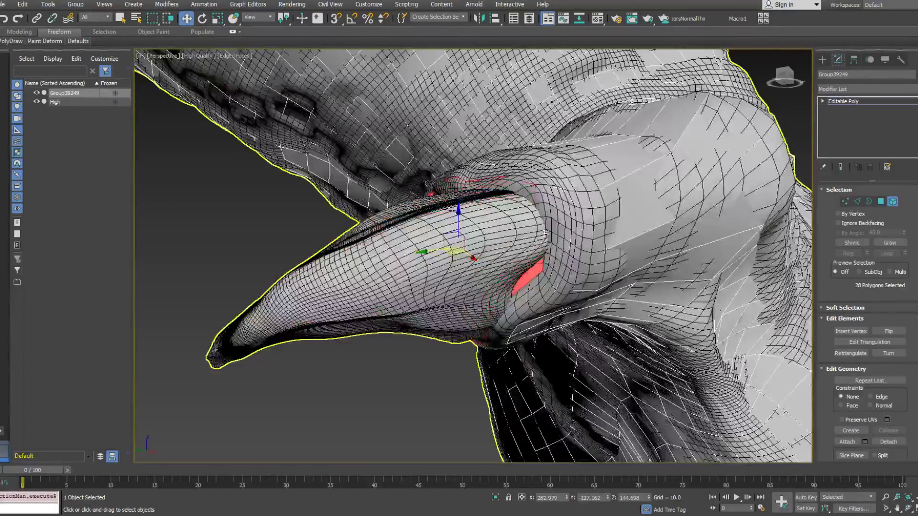
key(Delete)
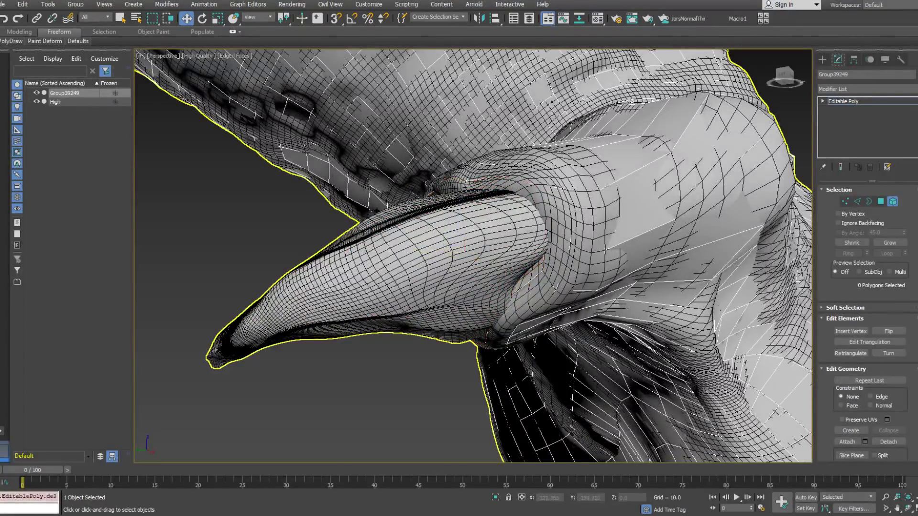
With the PolyDraw Drag tool, fit the open border's vertices on the thumb claw's outer side to the nail crease.
click(845, 201)
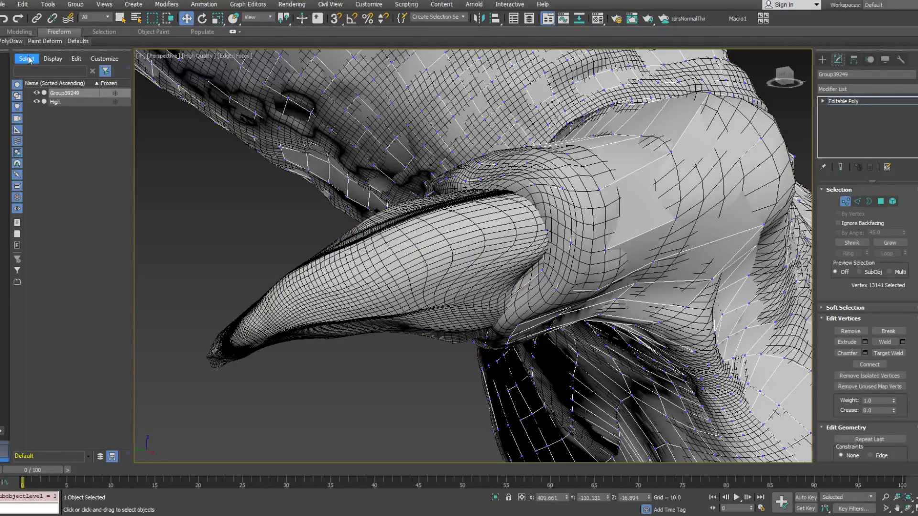
click(14, 41)
click(92, 66)
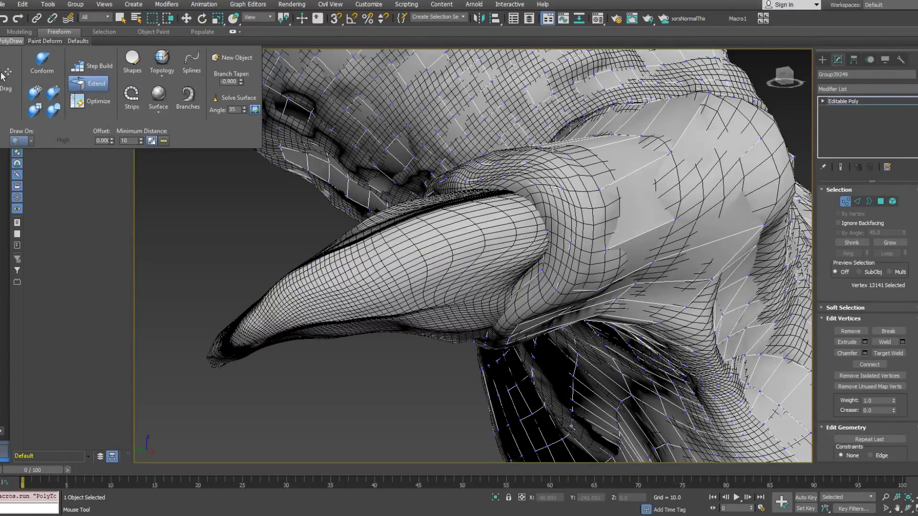
drag(532, 196, 532, 198)
alt+middle_drag(557, 207, 648, 164)
drag(549, 229, 554, 236)
alt+middle_drag(554, 236, 492, 321)
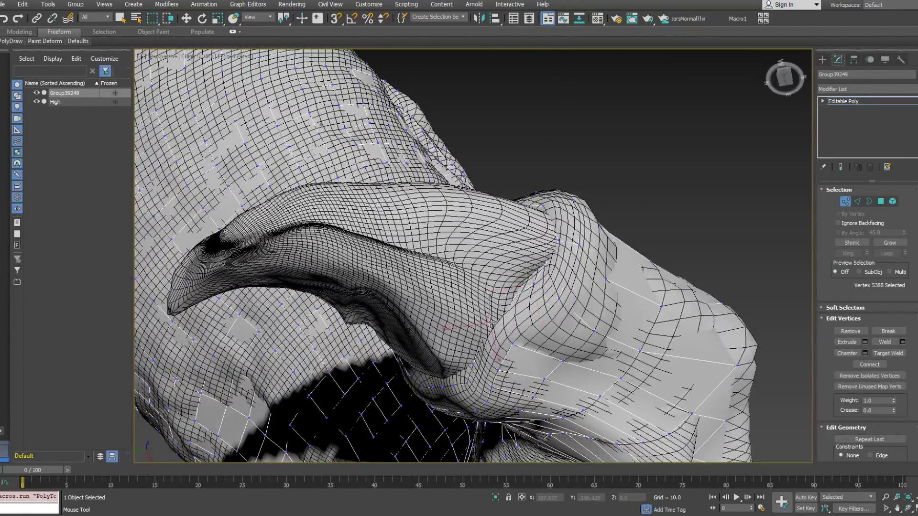
key(F3)
alt+middle_drag(495, 323, 520, 297)
key(F3)
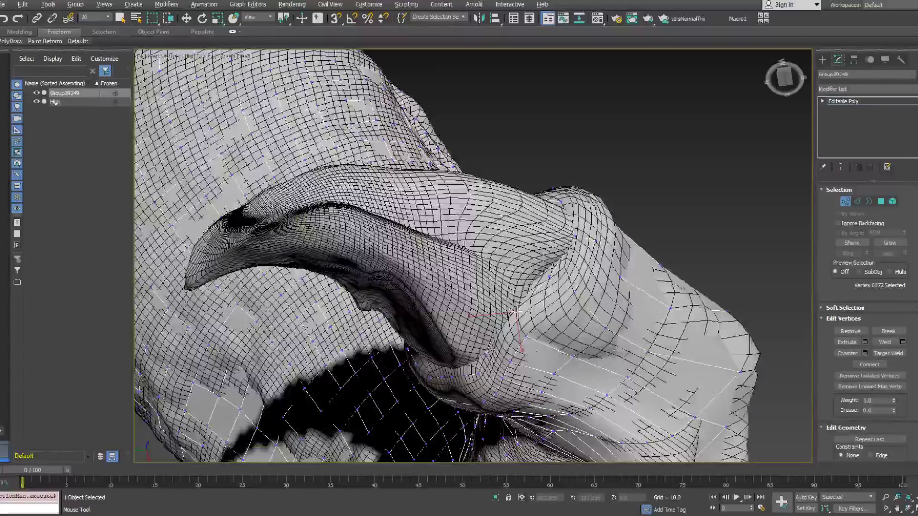
Drag the border vertices beneath the thumb claw onto the rim where the nail emerges.
alt+middle_drag(516, 312, 495, 206)
click(446, 343)
mouse_move(447, 343)
alt+middle_down()
mouse_move(473, 355)
mouse_move(448, 329)
alt+middle_up()
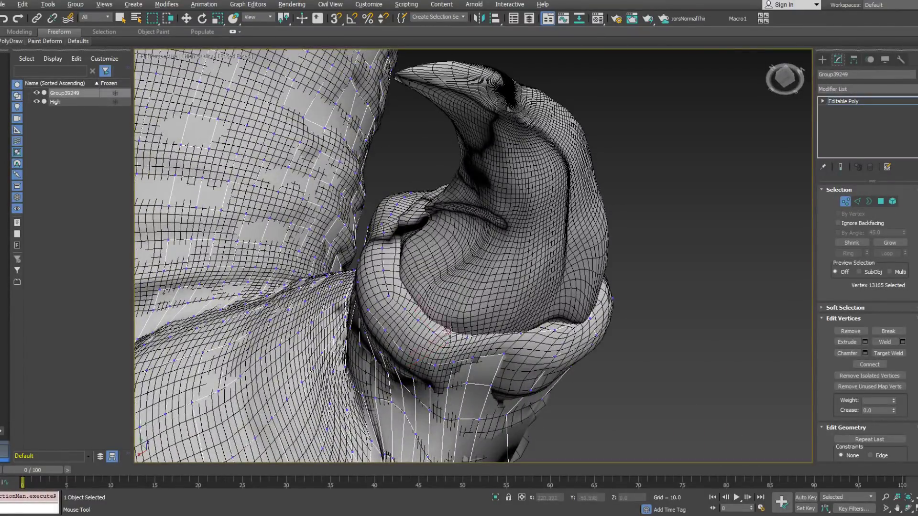
click(467, 336)
key(F3)
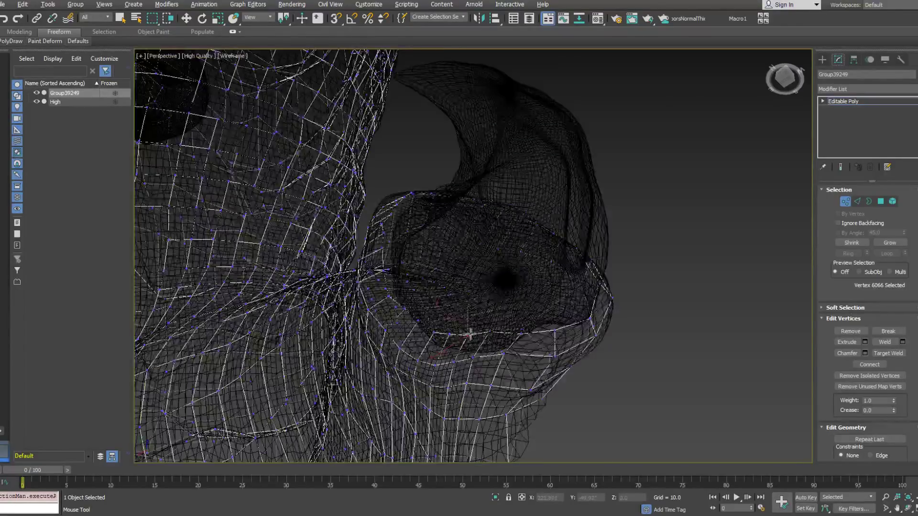
mouse_move(452, 312)
alt+middle_down()
mouse_move(455, 328)
mouse_move(441, 311)
alt+middle_up()
key(F3)
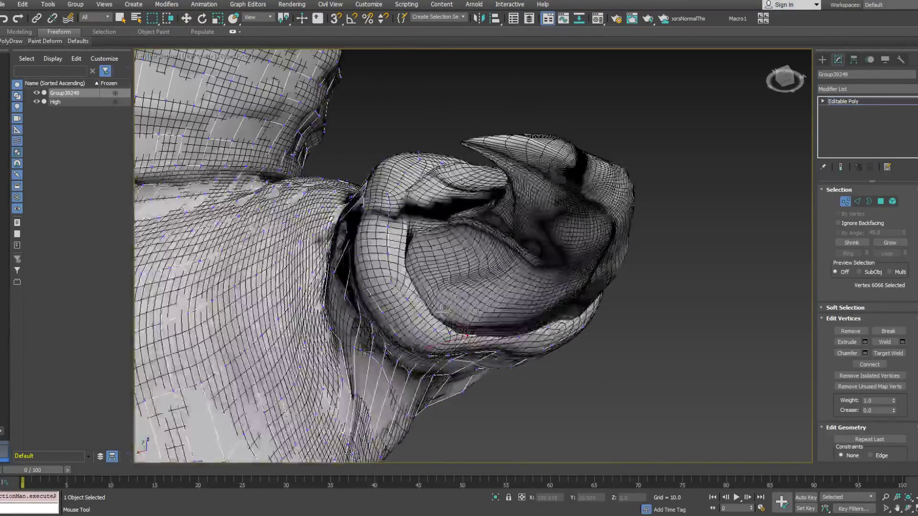
Even out the border vertices along the inner side of the thumb claw's cuticle rim.
click(409, 300)
drag(410, 298, 436, 324)
drag(391, 282, 404, 228)
alt+middle_drag(407, 210, 382, 240)
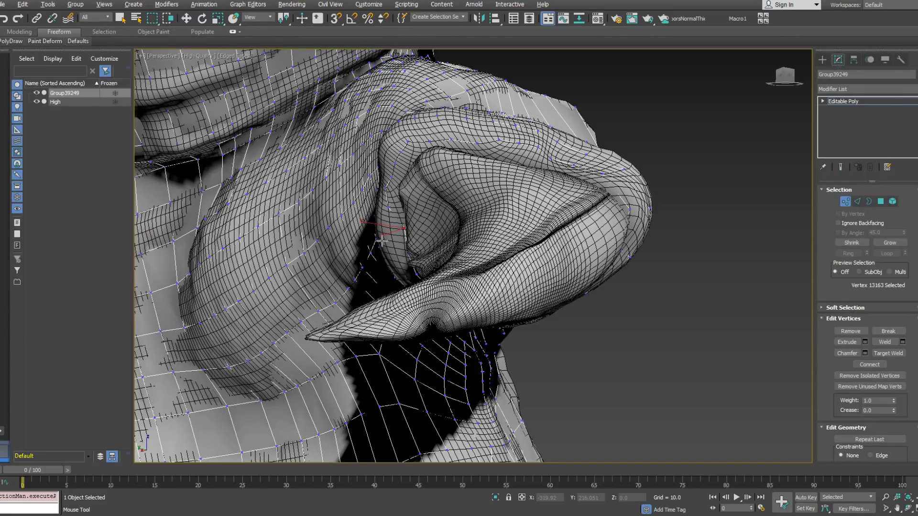
Align the border vertices from the thumb claw's inner corner over its upper side with the sculpted nail rim.
mouse_move(414, 217)
alt+middle_down()
mouse_move(470, 204)
mouse_move(414, 215)
alt+middle_up()
click(389, 208)
click(392, 207)
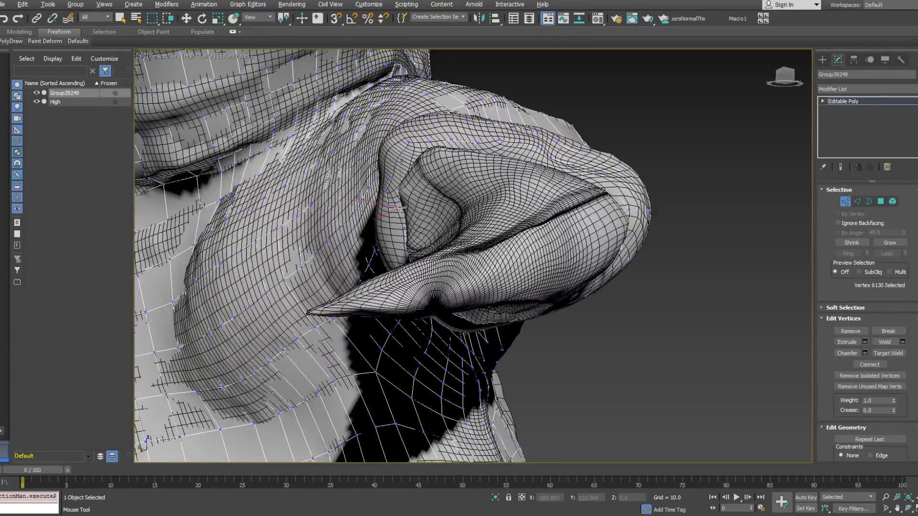
click(388, 207)
drag(393, 206, 416, 149)
alt+middle_drag(442, 147, 475, 142)
drag(481, 129, 497, 139)
click(517, 138)
alt+middle_drag(518, 140, 478, 168)
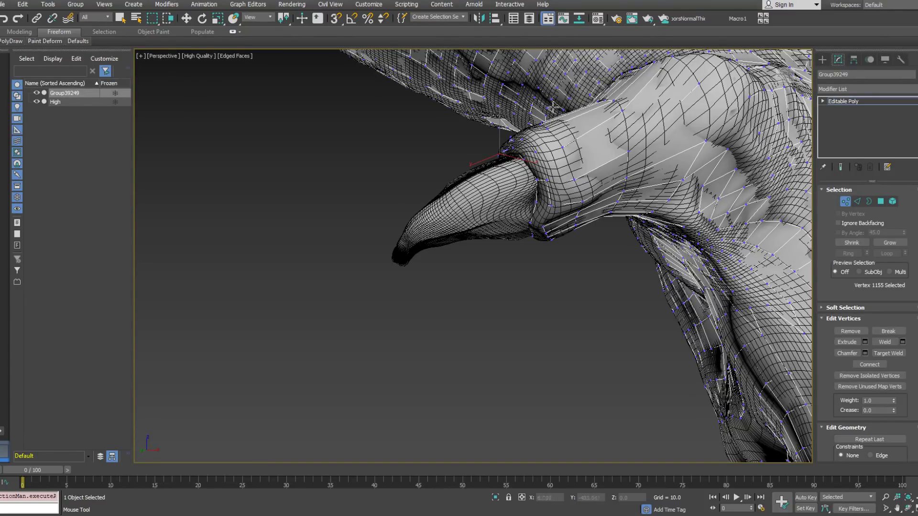
alt+middle_drag(549, 179, 675, 167)
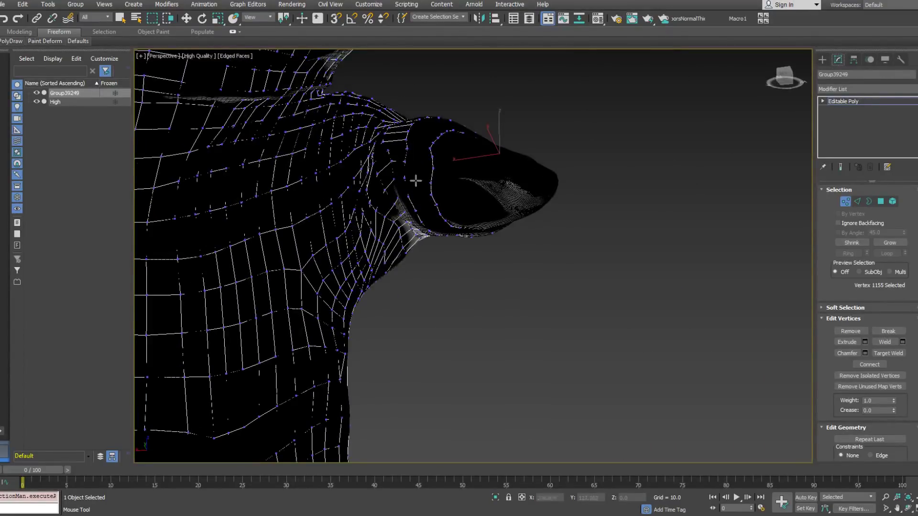
middle_drag(416, 180, 473, 213)
alt+middle_drag(438, 167, 430, 195)
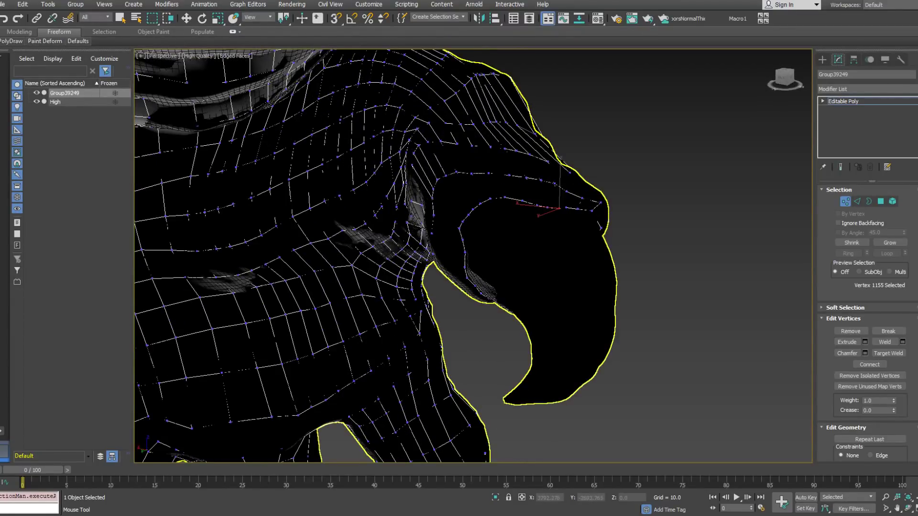
With the PolyDraw Drag tool, fit the remaining vertices at the thumb claw's upper cuticle rim to the sculpted nail edge.
mouse_move(15, 42)
click(92, 101)
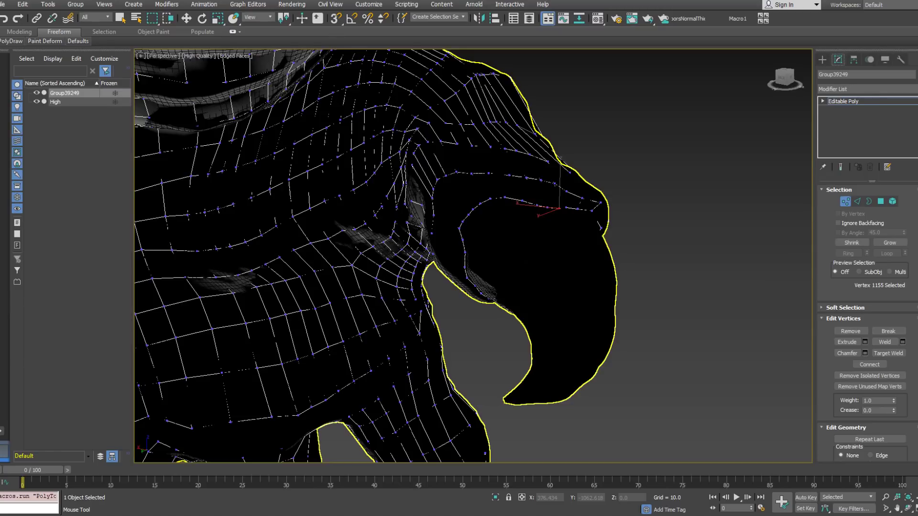
alt+middle_drag(641, 196, 474, 206)
click(607, 220)
mouse_move(632, 212)
alt+middle_down()
mouse_move(603, 221)
mouse_move(635, 231)
mouse_move(617, 223)
alt+middle_up()
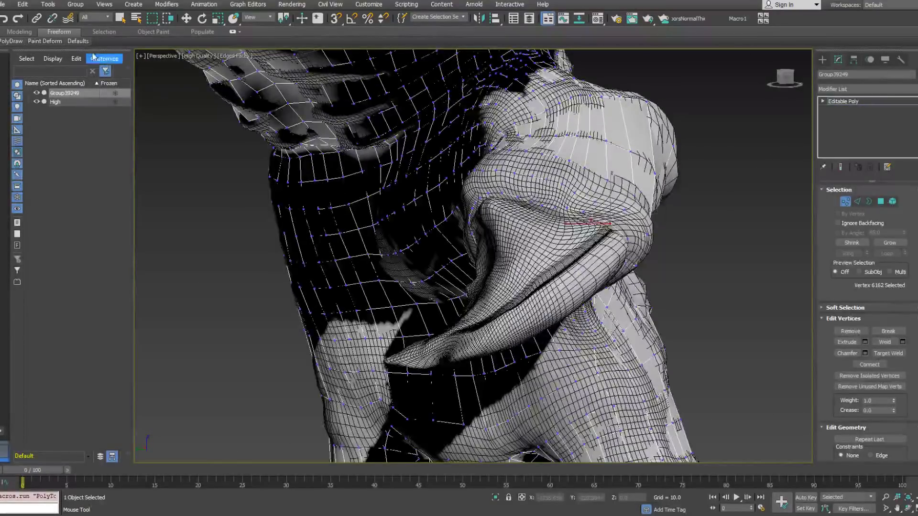
mouse_move(51, 46)
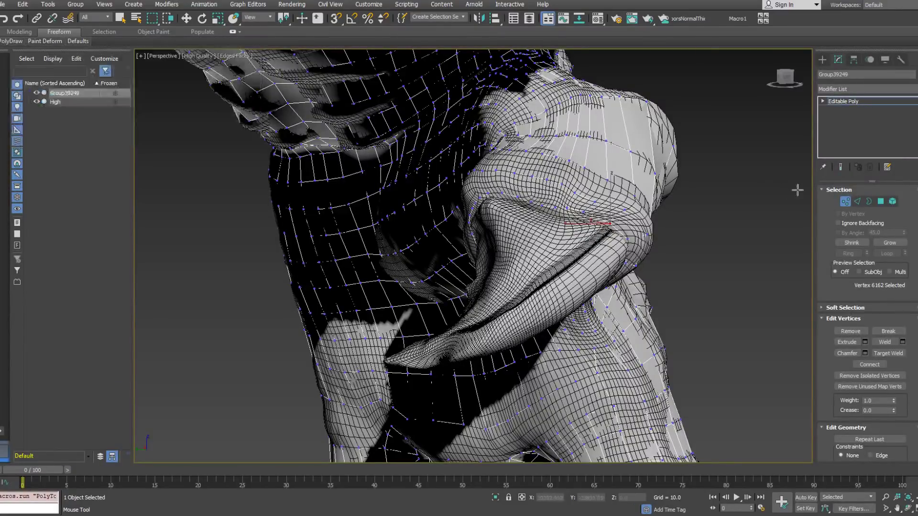
mouse_move(10, 41)
click(567, 209)
alt+middle_drag(593, 187, 574, 190)
Shift the vertices along the back of the thumb, from above the claw over the knuckle, to even the edge flow.
drag(604, 145, 612, 154)
alt+middle_drag(631, 143, 507, 233)
drag(516, 199, 520, 203)
alt+middle_drag(544, 179, 538, 264)
click(537, 196)
drag(537, 196, 533, 196)
alt+middle_drag(546, 169, 507, 264)
mouse_move(507, 264)
mouse_down()
mouse_move(526, 269)
mouse_move(513, 265)
mouse_up()
drag(513, 228, 529, 228)
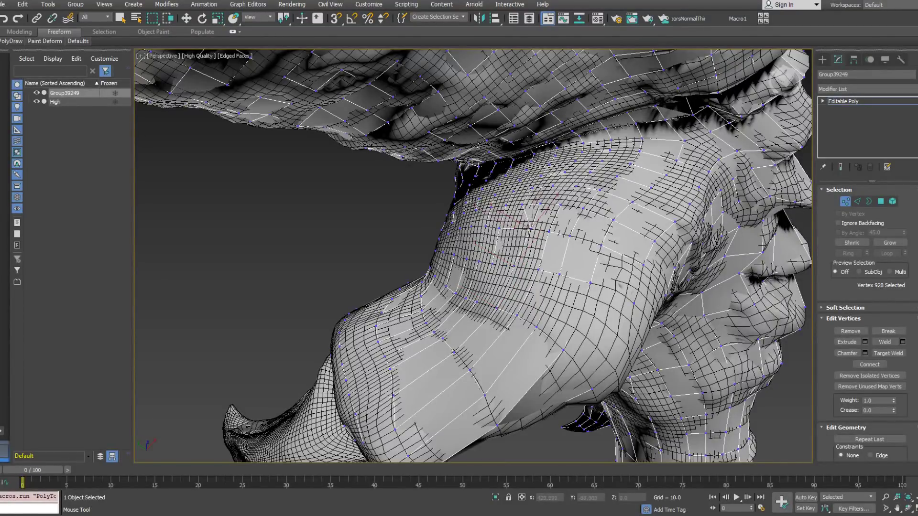
Adjust the row of vertices across the upper side of the thumb's base, leading toward the forearm.
click(539, 204)
mouse_move(538, 204)
alt+middle_down()
mouse_move(505, 179)
mouse_move(534, 202)
mouse_move(508, 180)
mouse_move(535, 189)
alt+middle_up()
ctrl+click(532, 188)
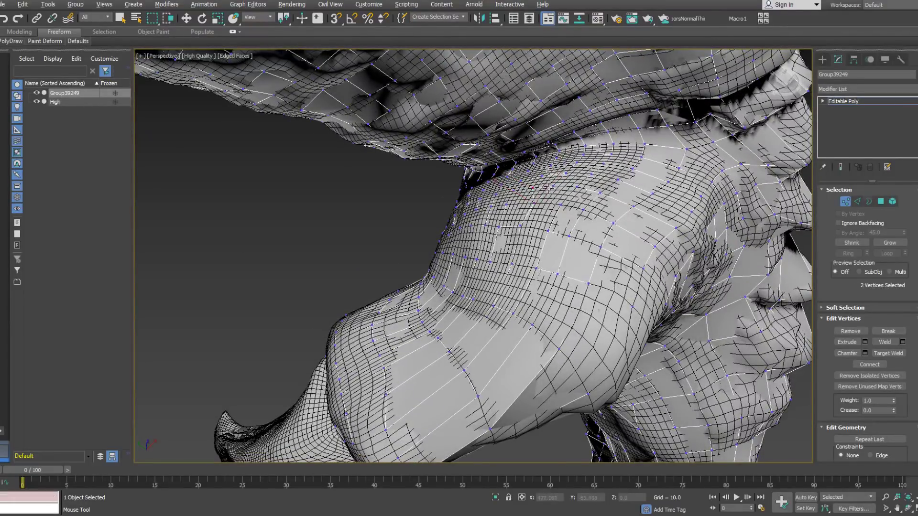
click(554, 185)
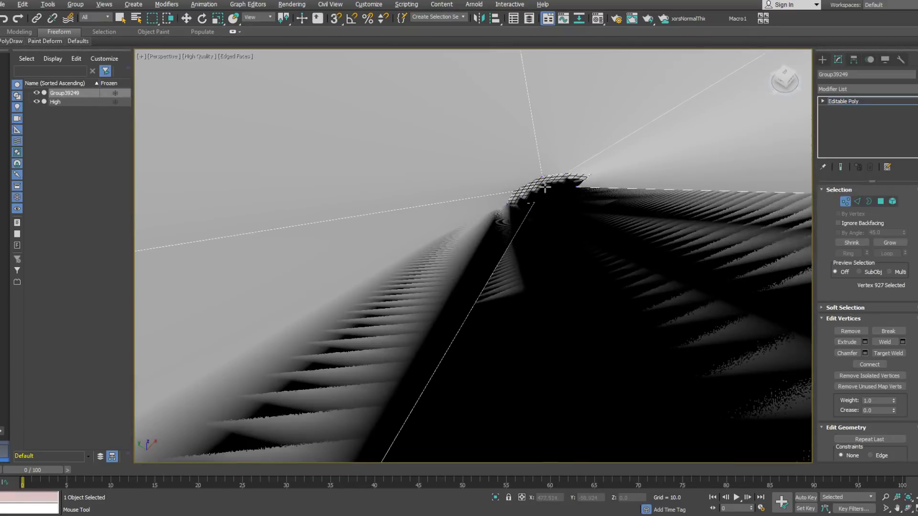
key(z)
alt+middle_drag(547, 186, 528, 180)
scroll(508, 192, up, 4)
click(494, 169)
scroll(525, 171, down, 4)
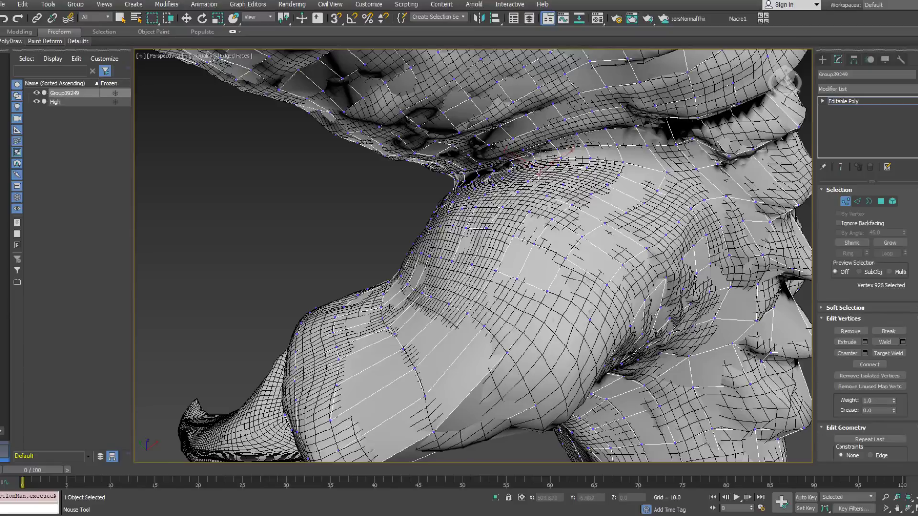
Realign the vertices in the crease where the thumb's base meets the forearm.
alt+middle_drag(545, 170, 543, 191)
scroll(540, 166, up, 3)
click(534, 169)
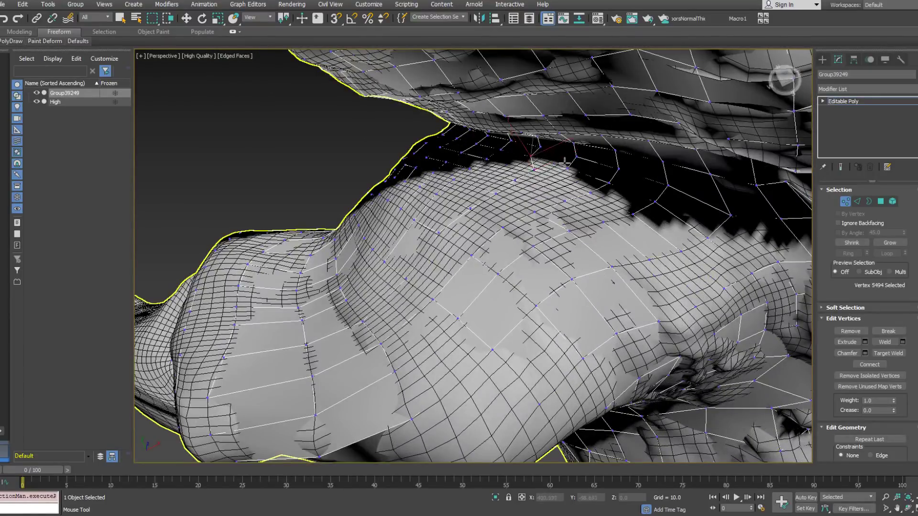
alt+middle_drag(550, 158, 574, 151)
click(574, 151)
click(572, 135)
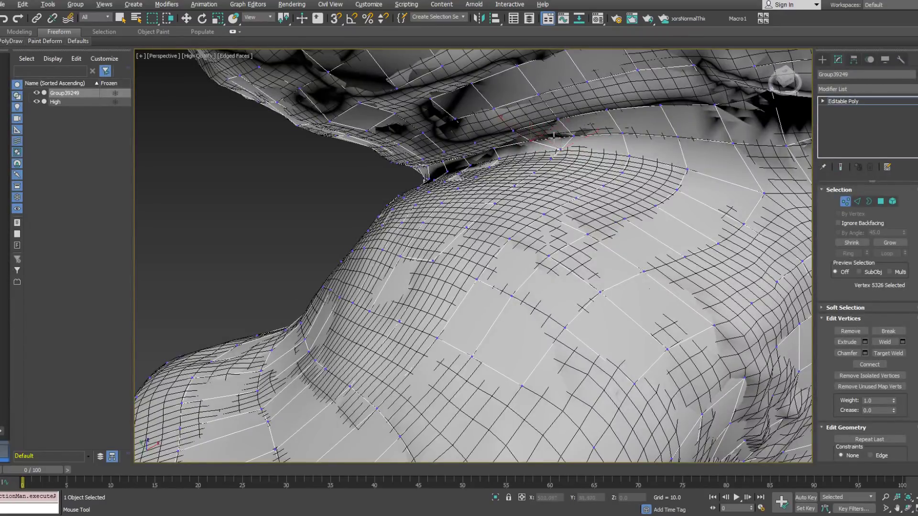
alt+middle_drag(561, 136, 572, 182)
scroll(559, 131, down, 4)
Even out the forearm vertices just above the thumb crease, continuing the edge line up the arm.
click(572, 168)
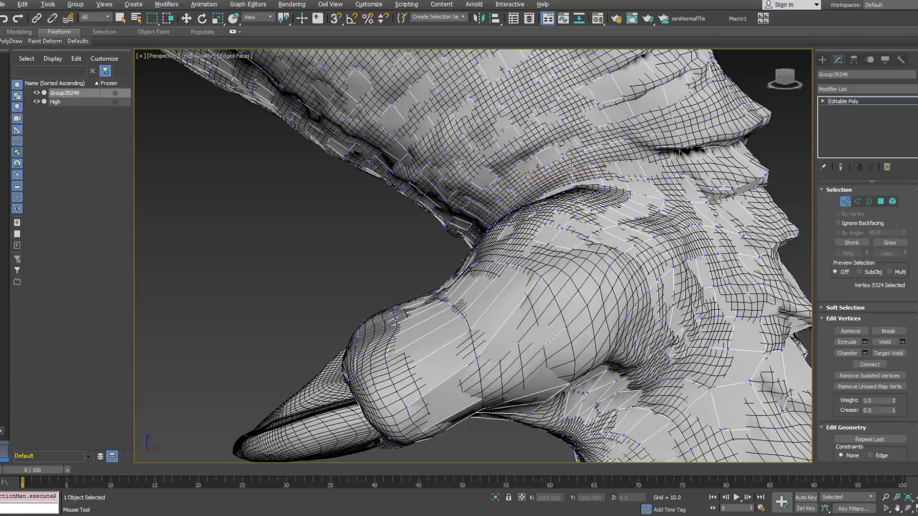
click(552, 161)
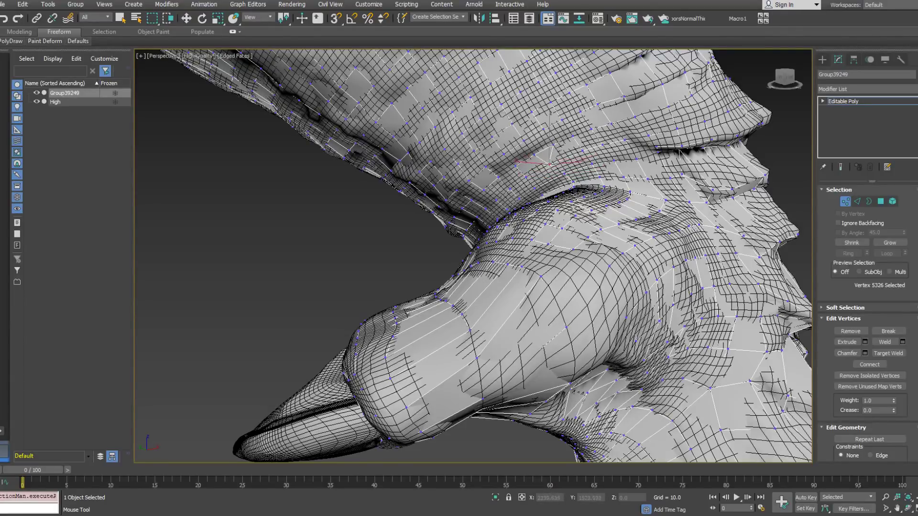
click(531, 132)
click(532, 113)
middle_drag(523, 123, 552, 244)
scroll(543, 215, down, 4)
scroll(539, 204, up, 4)
scroll(552, 244, down, 4)
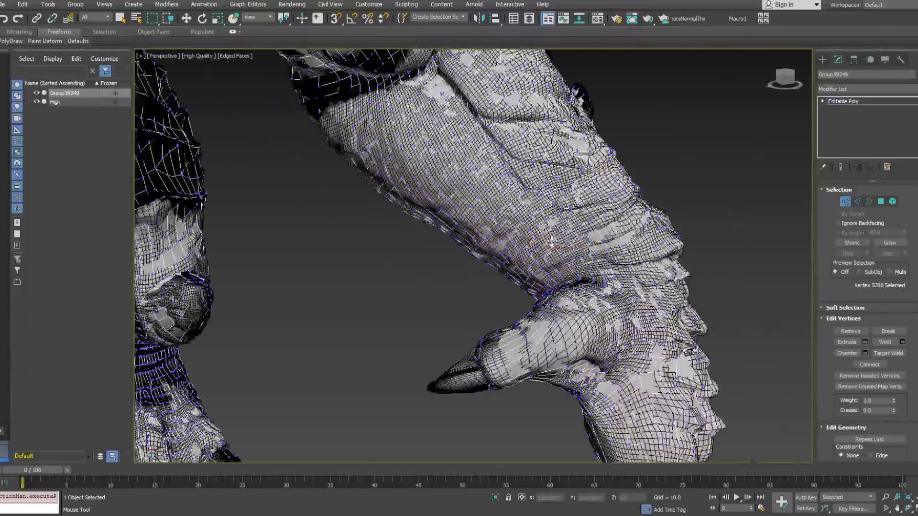
Nudge the vertices farther up the forearm, following the edge line toward the end of the long skin fold.
scroll(552, 242, up, 2)
click(550, 239)
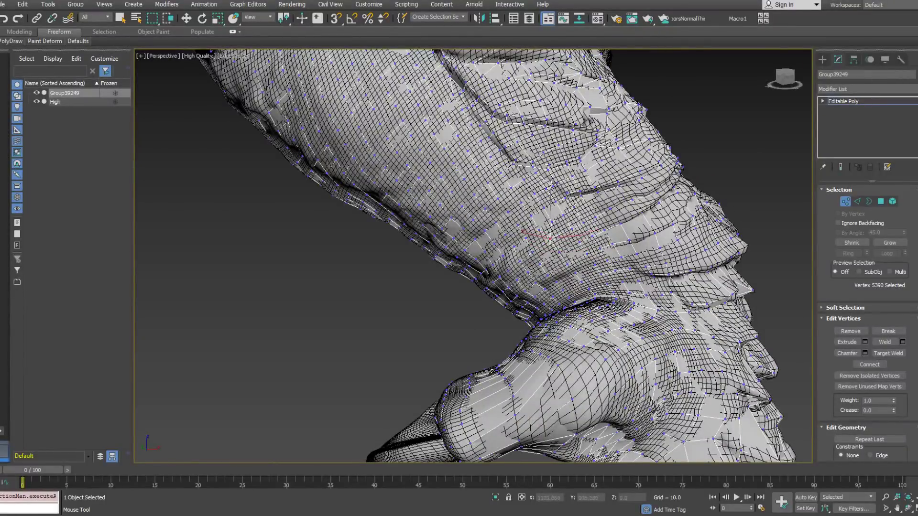
drag(552, 222, 530, 196)
ctrl+click(540, 209)
click(534, 194)
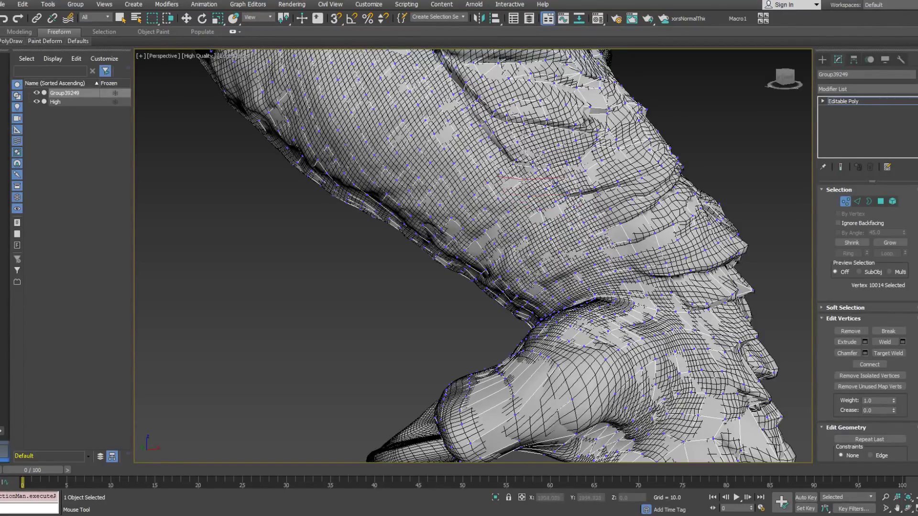
ctrl+click(504, 171)
ctrl+click(497, 153)
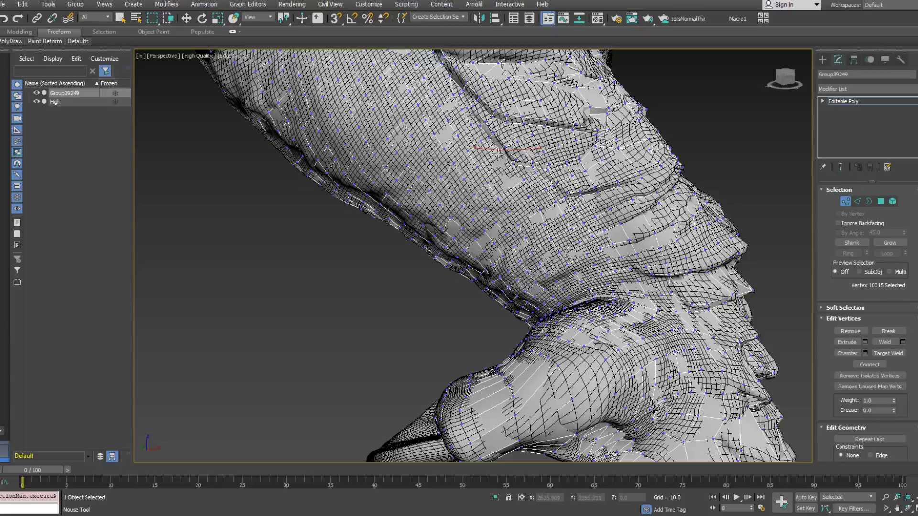
Optimize the low-poly edges along the crease in the forearm above the thumb.
alt+middle_drag(497, 153, 466, 119)
click(487, 139)
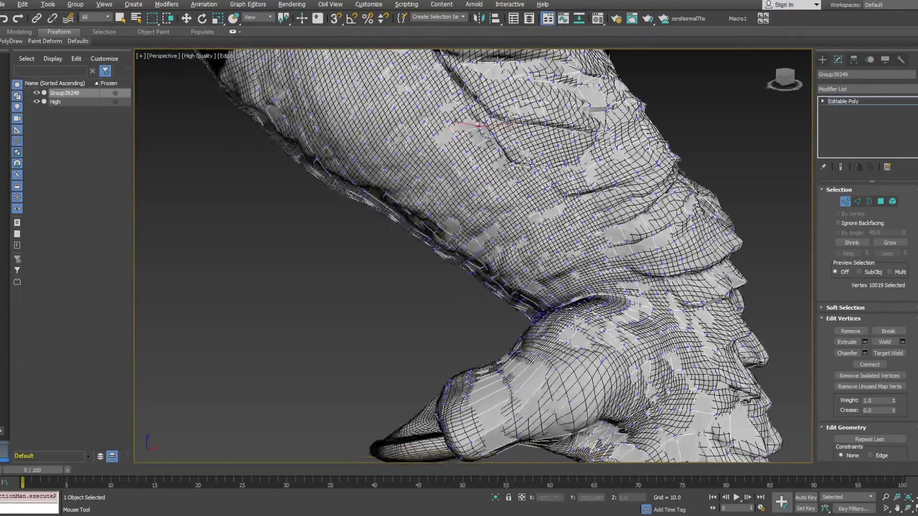
ctrl+click(459, 106)
drag(461, 109, 459, 95)
alt+middle_drag(458, 95, 459, 66)
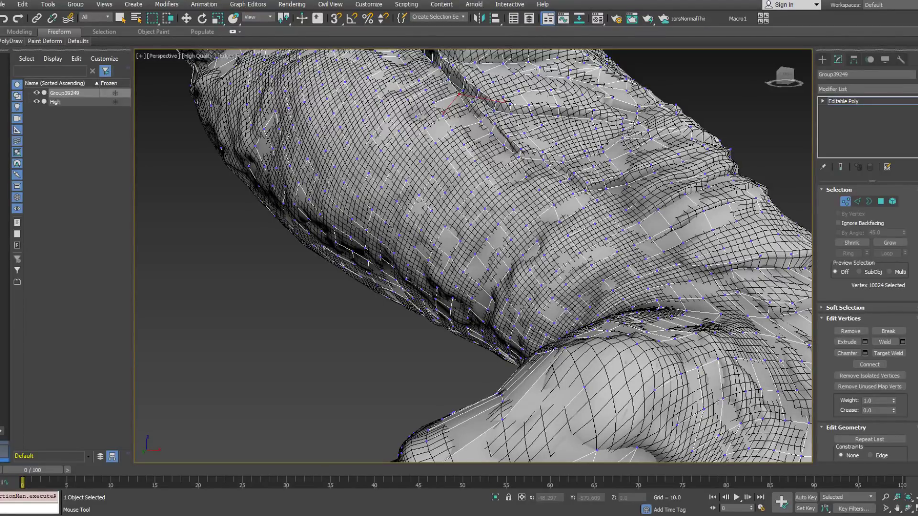
Collapse a surplus edge on the side of the thumb near its knuckle with the Optimize tool.
scroll(683, 221, down, 4)
alt+middle_drag(684, 221, 537, 220)
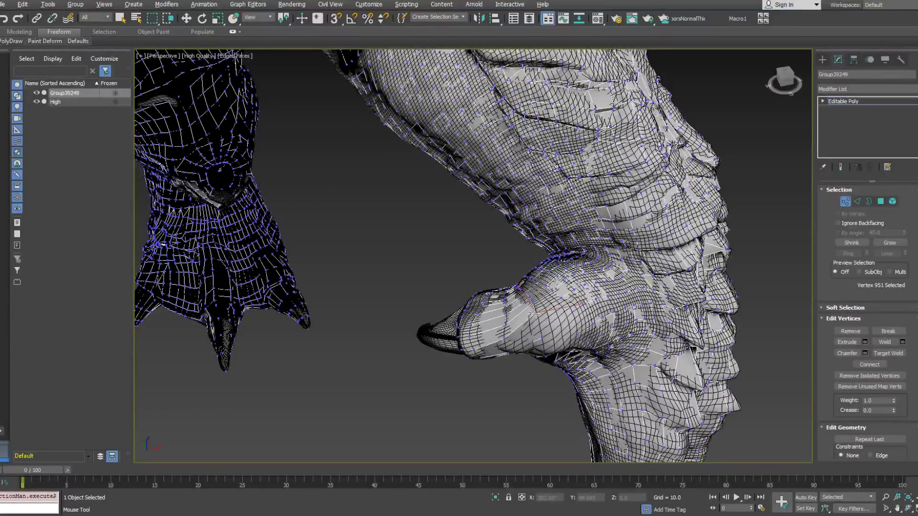
alt+middle_drag(537, 316, 530, 228)
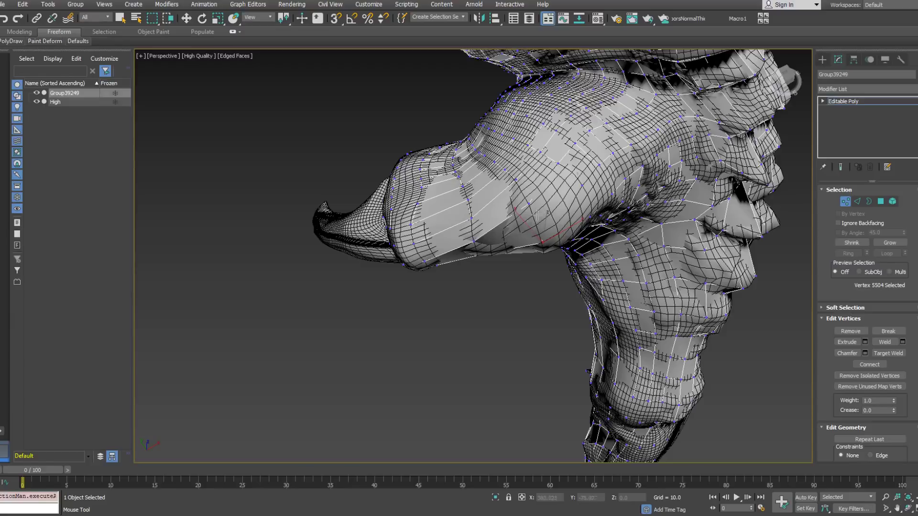
alt+middle_drag(546, 207, 571, 216)
click(533, 187)
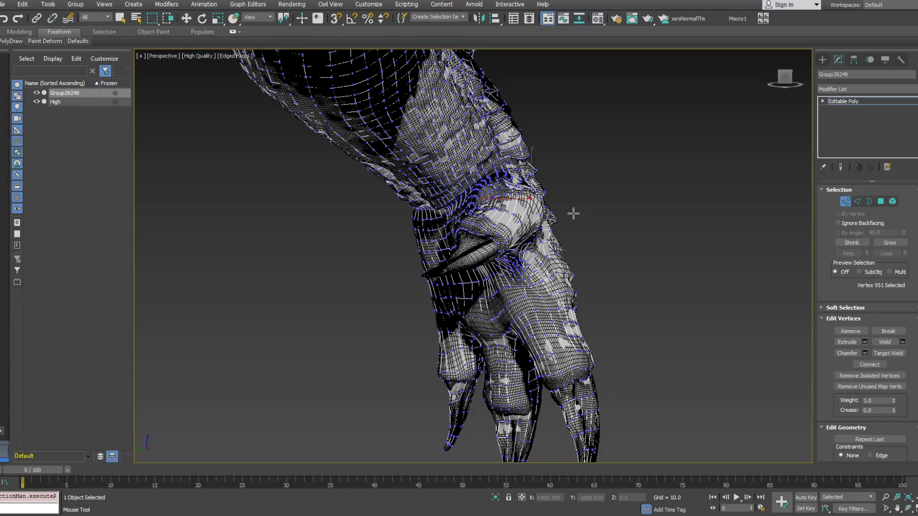
alt+middle_drag(465, 216, 490, 229)
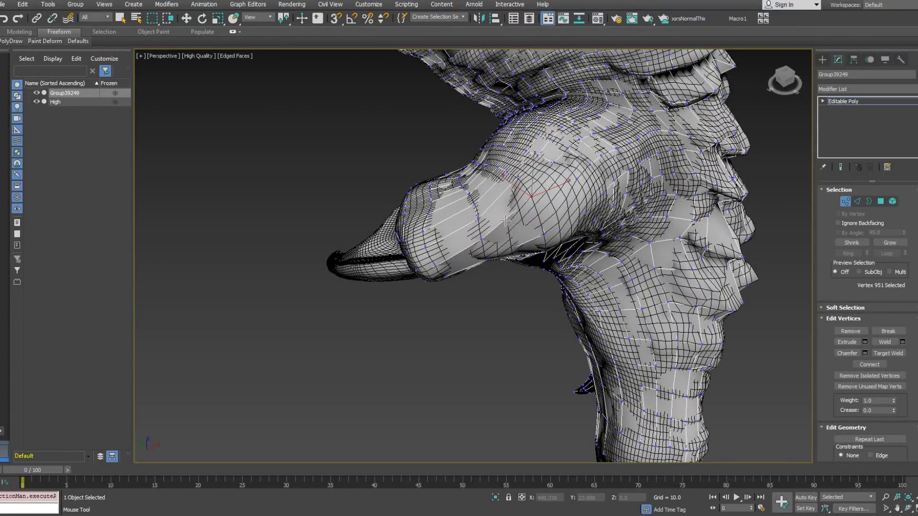
alt+middle_drag(500, 213, 481, 177)
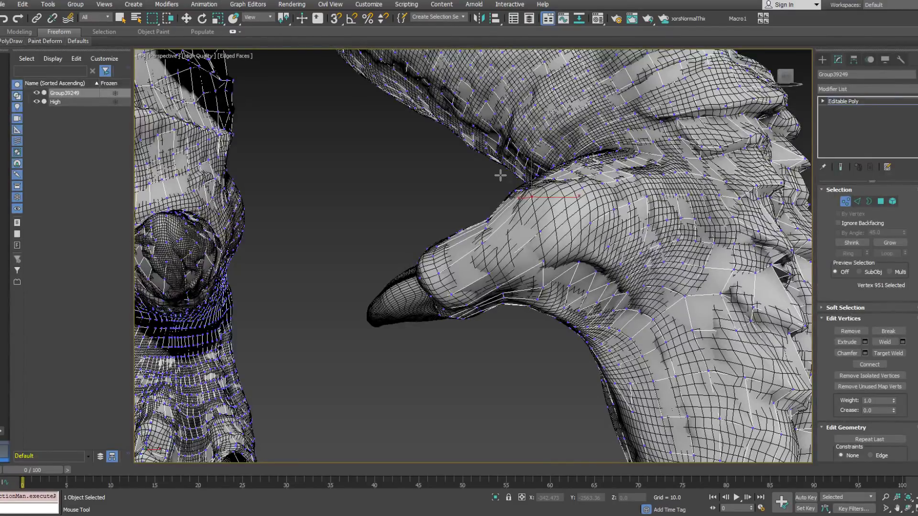
alt+middle_drag(525, 236, 539, 264)
alt+middle_drag(495, 171, 502, 205)
Fill the gap in the low-poly mesh on the side of the thumb with the Extend tool.
click(10, 41)
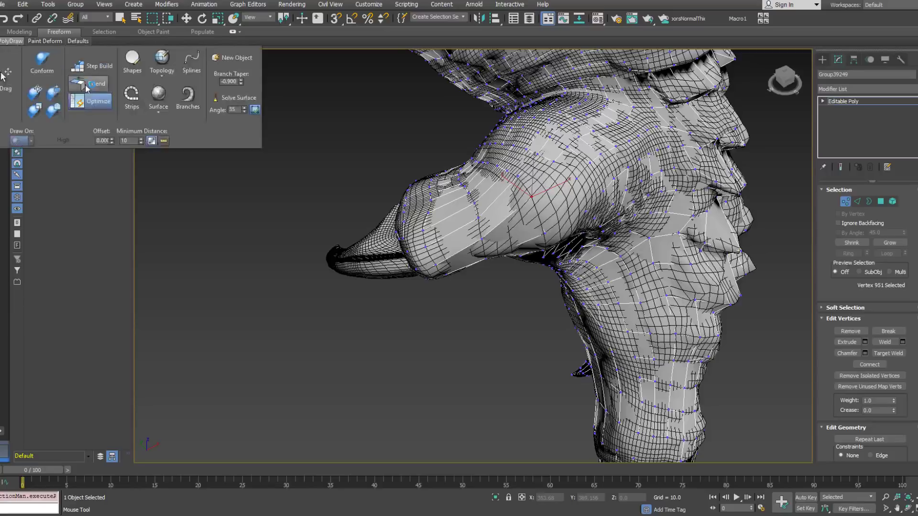
ctrl+click(504, 197)
alt+middle_drag(507, 223, 522, 248)
key(alt+x)
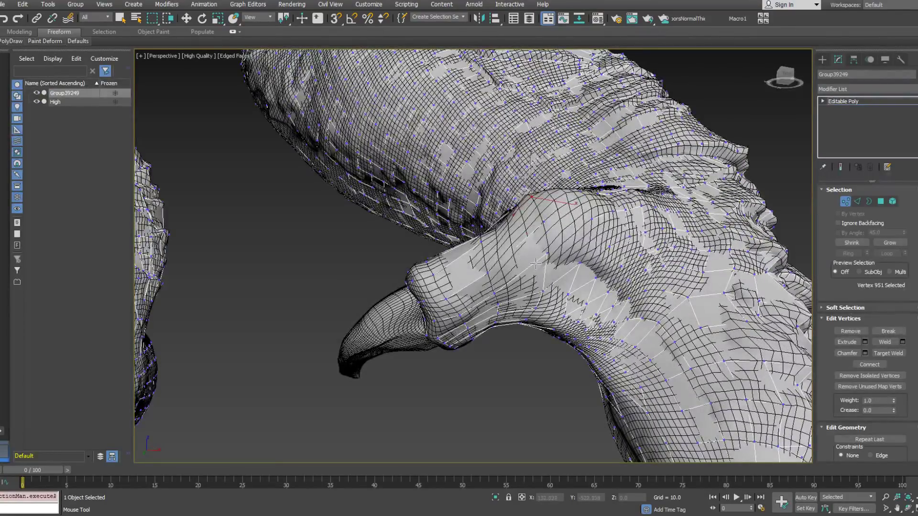
mouse_move(531, 256)
alt+middle_down()
mouse_move(511, 233)
mouse_move(541, 270)
mouse_move(546, 248)
mouse_move(581, 215)
mouse_move(535, 268)
mouse_move(481, 303)
alt+middle_up()
key(F3)
key(F3)
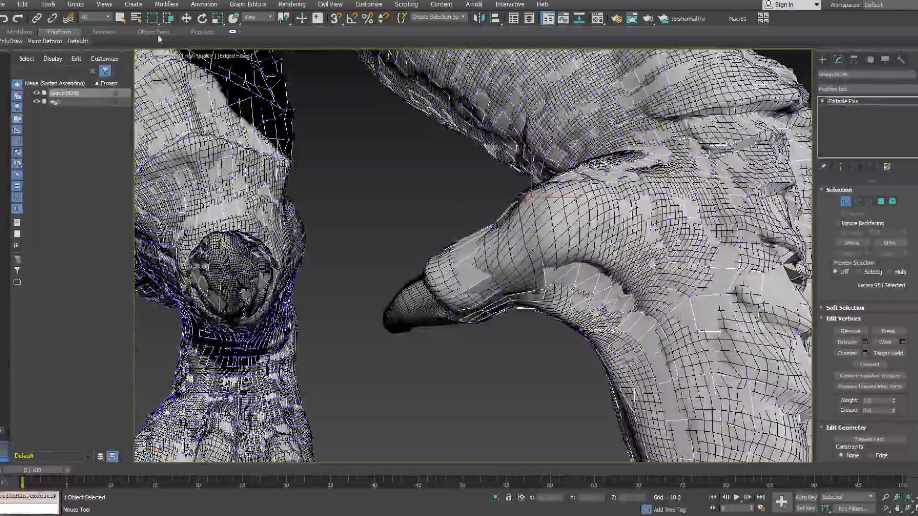
Optimize the edges around the filled area between the thumb's knuckle and its underside.
mouse_move(14, 41)
click(96, 104)
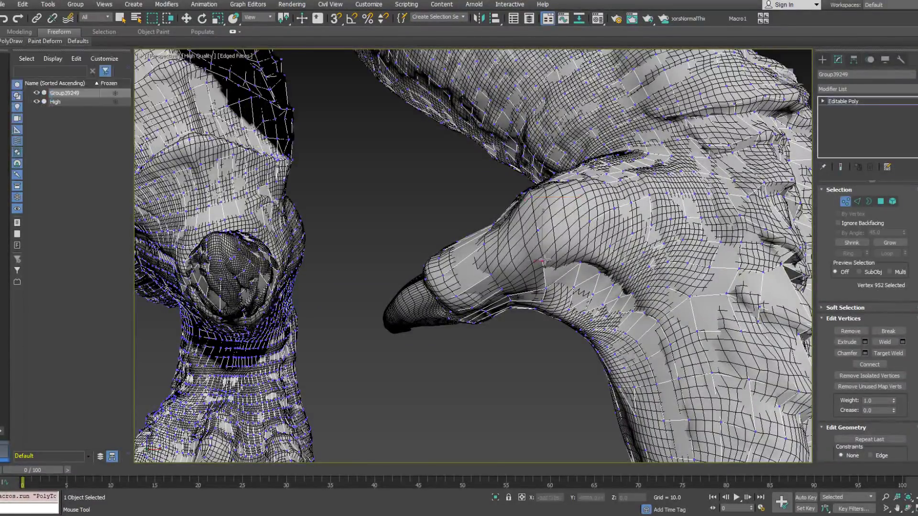
mouse_move(578, 261)
alt+middle_down()
mouse_move(557, 253)
mouse_move(554, 232)
alt+middle_up()
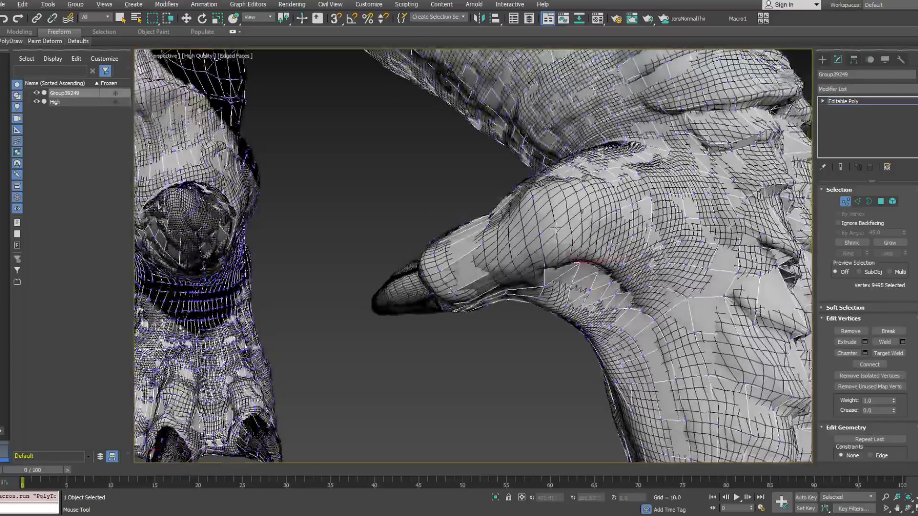
key(F3)
key(F3)
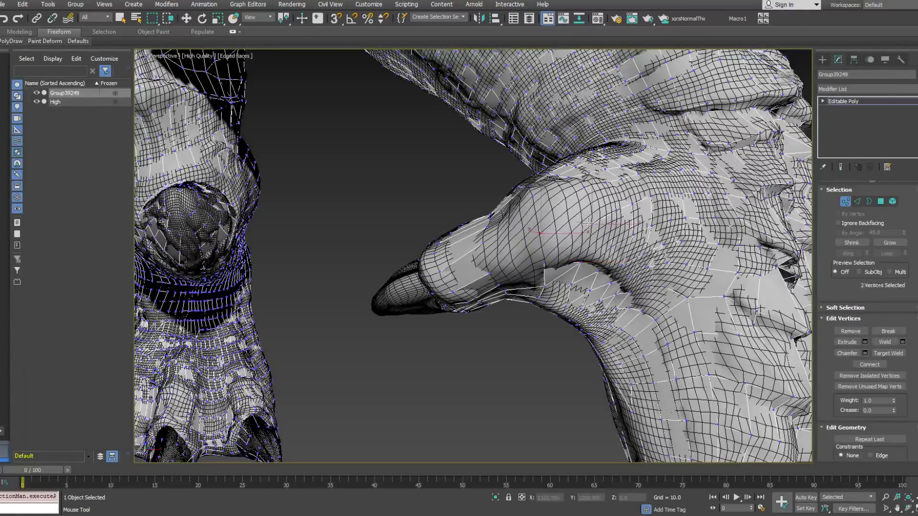
mouse_move(576, 228)
alt+middle_down()
mouse_move(541, 216)
mouse_move(538, 206)
alt+middle_up()
key(F3)
key(F3)
click(534, 204)
alt+middle_drag(586, 185, 526, 172)
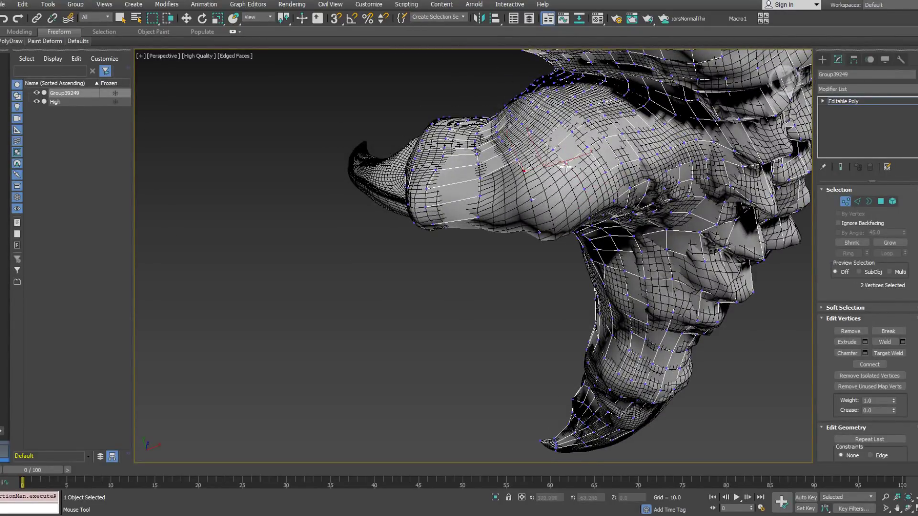
Continue collapsing surplus edges across the thumb's knuckle and down toward the web of the hand.
key(F3)
key(F3)
click(549, 203)
click(532, 176)
alt+middle_drag(543, 195, 553, 309)
click(553, 280)
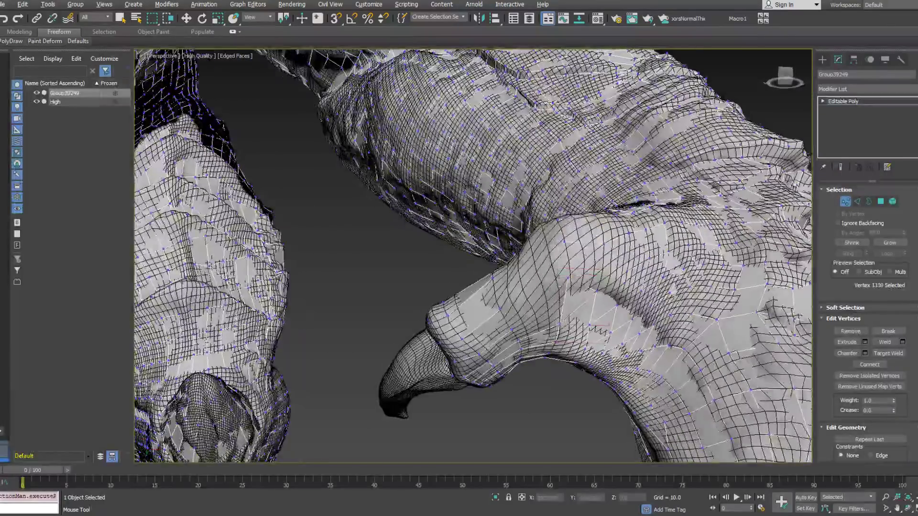
click(559, 316)
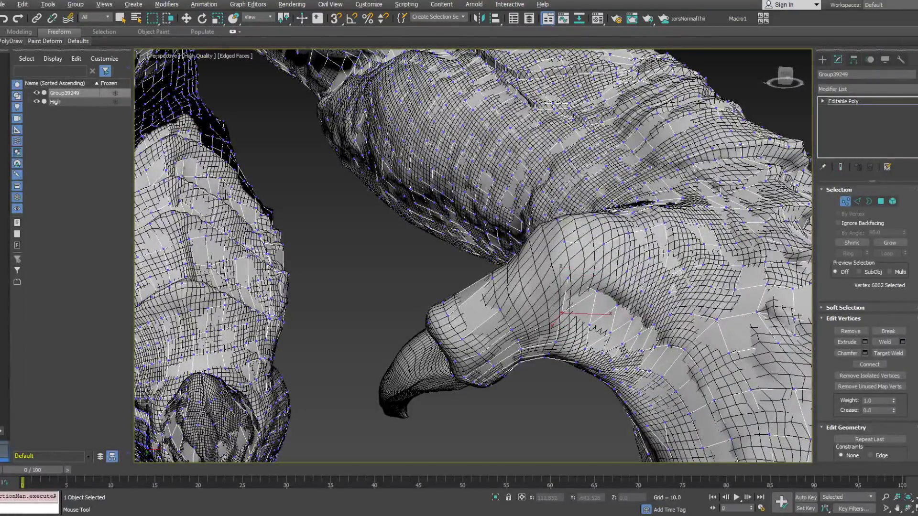
alt+middle_drag(608, 331, 613, 437)
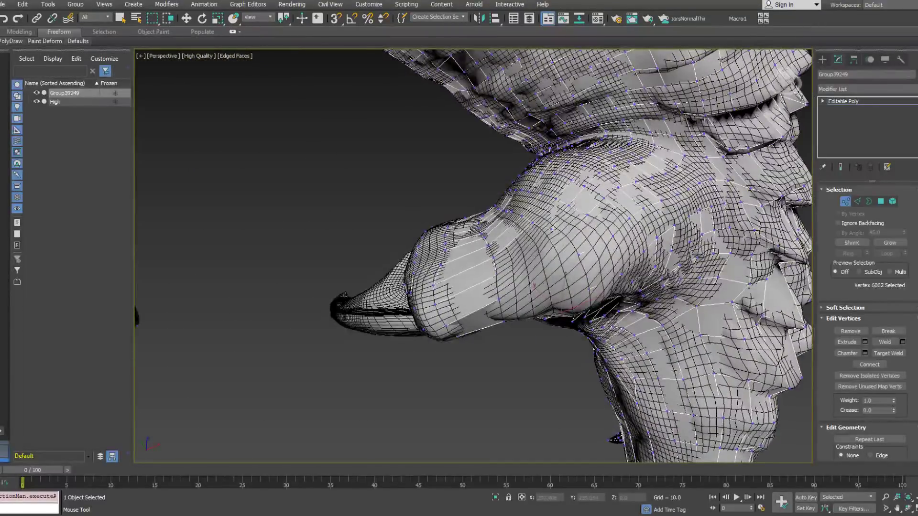
Extend new polygons along the side of the thumb and adjust the vertices below the knuckle.
mouse_move(10, 43)
click(93, 83)
alt+middle_drag(602, 253, 567, 250)
shift+drag(564, 250, 554, 262)
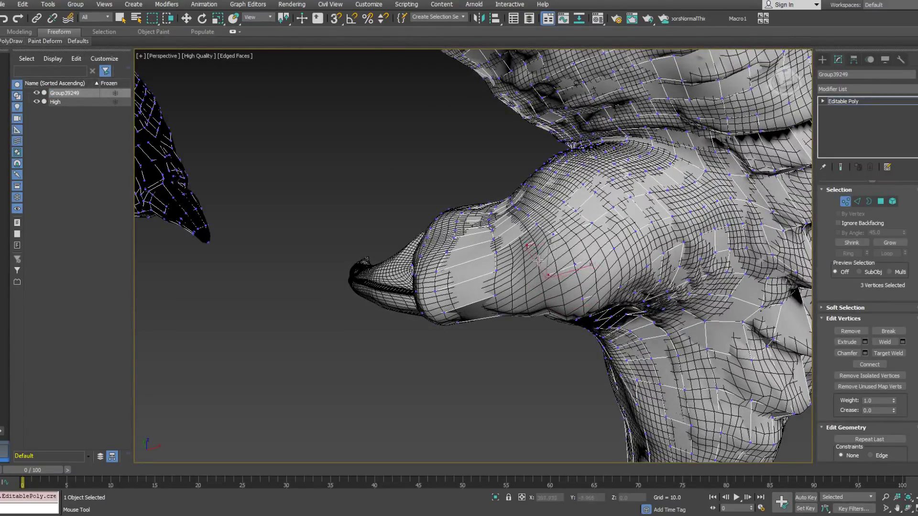
click(543, 275)
alt+middle_drag(536, 252, 550, 309)
click(550, 309)
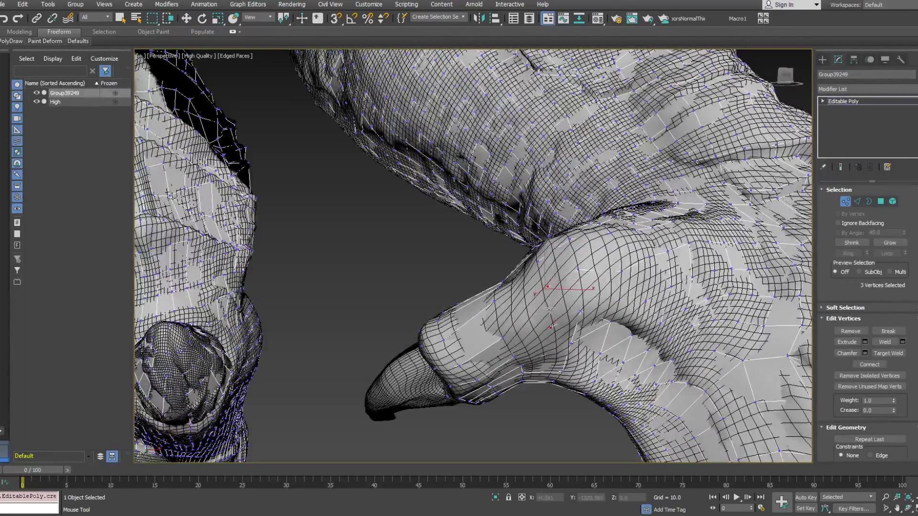
alt+middle_drag(549, 277, 563, 329)
ctrl+click(564, 330)
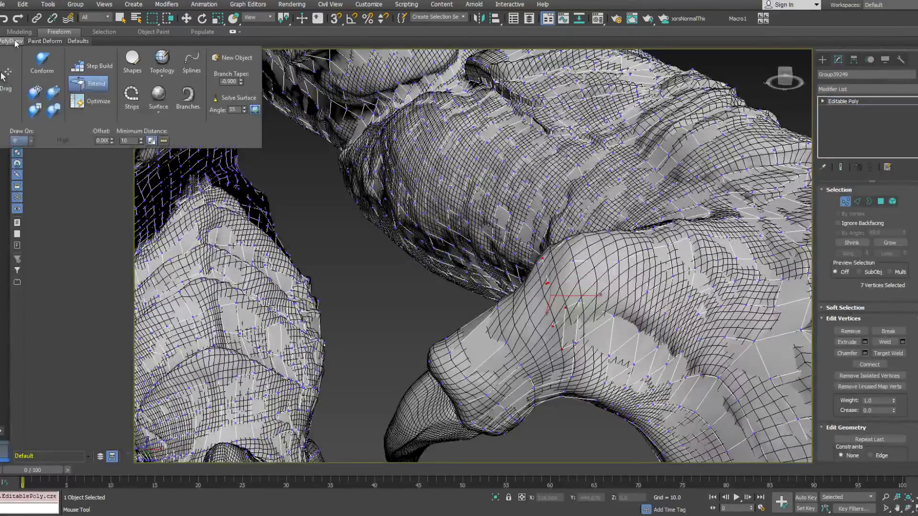
Tidy the vertices around the rebuilt polygons on the thumb's side and underside.
click(549, 326)
click(563, 349)
alt+middle_drag(567, 350, 556, 325)
click(551, 285)
alt+middle_drag(551, 285, 543, 212)
click(543, 211)
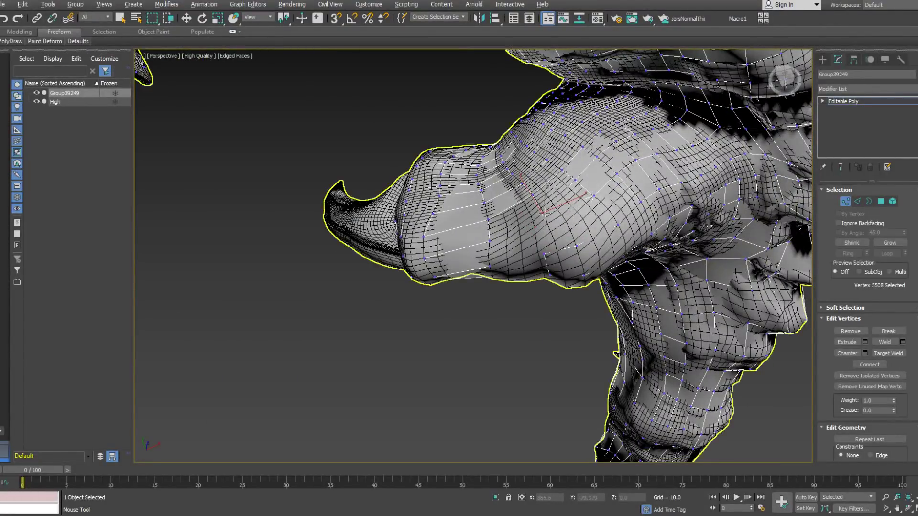
alt+middle_drag(540, 214, 544, 181)
Rework the polygons between the thumb's knuckle and the claw joint with the Extend tool.
mouse_move(20, 41)
click(90, 84)
alt+drag(506, 206, 526, 253)
alt+middle_drag(526, 253, 529, 273)
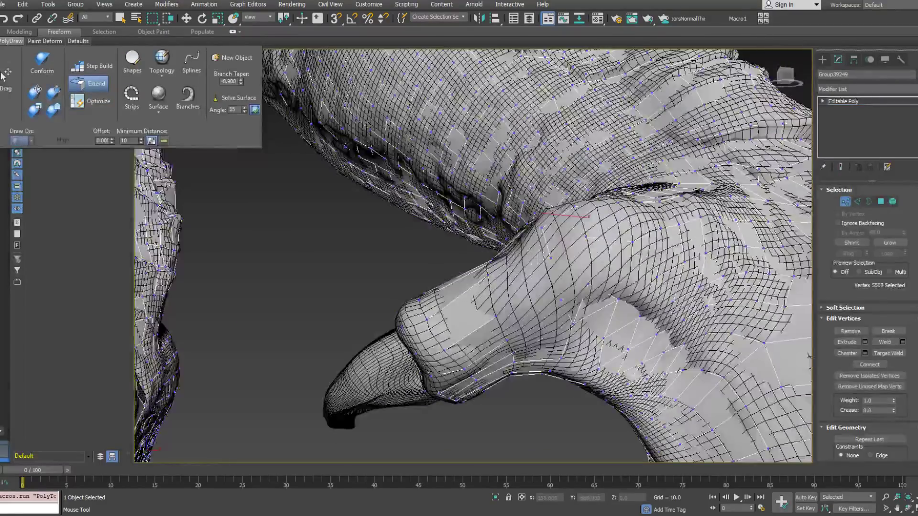
click(522, 277)
alt+middle_drag(506, 282, 522, 317)
click(546, 252)
click(562, 283)
alt+middle_drag(312, 322, 437, 211)
alt+middle_drag(556, 286, 547, 297)
mouse_move(506, 232)
shift+mouse_down()
mouse_move(506, 247)
mouse_move(517, 228)
shift+mouse_up()
Optimize the thumb's middle section by collapsing surplus edges and repositioning a vertex.
click(11, 41)
click(91, 101)
click(529, 201)
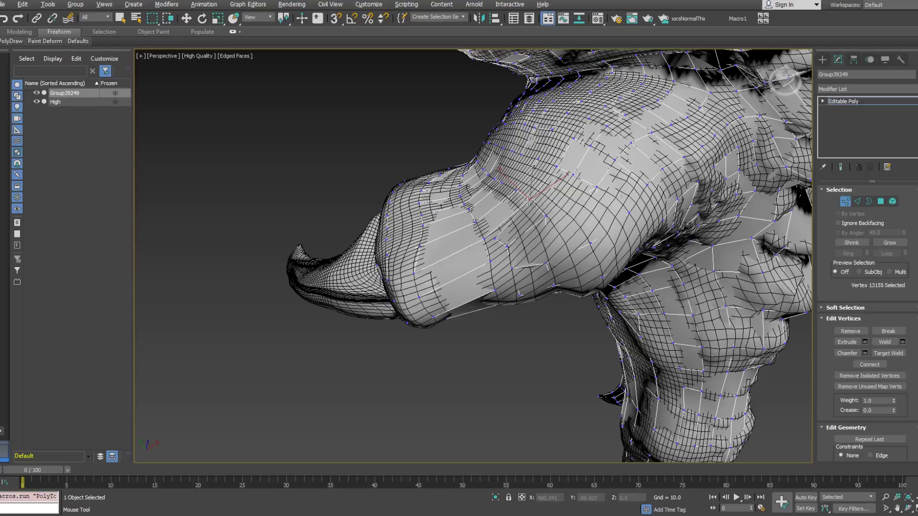
click(498, 254)
ctrl+alt+shift+drag(498, 254, 490, 231)
click(489, 239)
alt+middle_drag(490, 232, 513, 262)
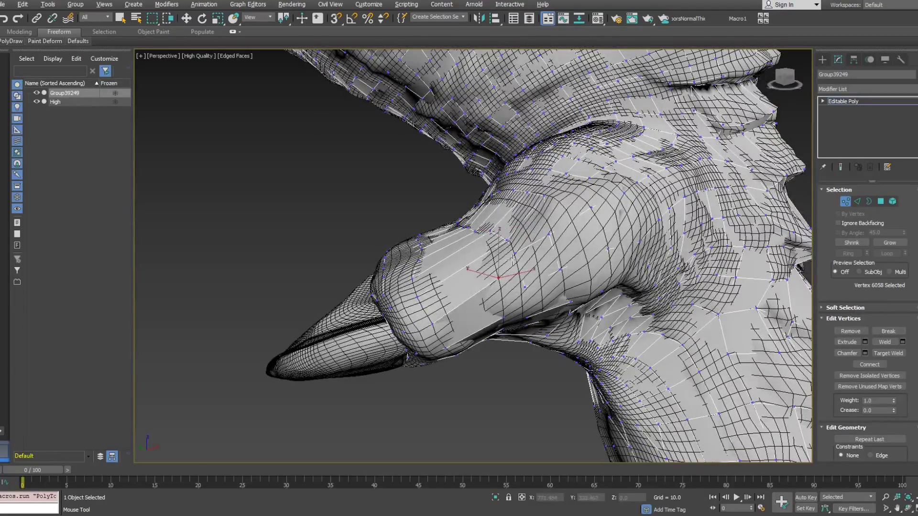
Connect vertices behind the thumb's claw joint, then shift and simplify the neighbouring vertices for an even flow.
alt+middle_drag(513, 261, 528, 335)
ctrl+click(513, 305)
key(ctrl+shift+e)
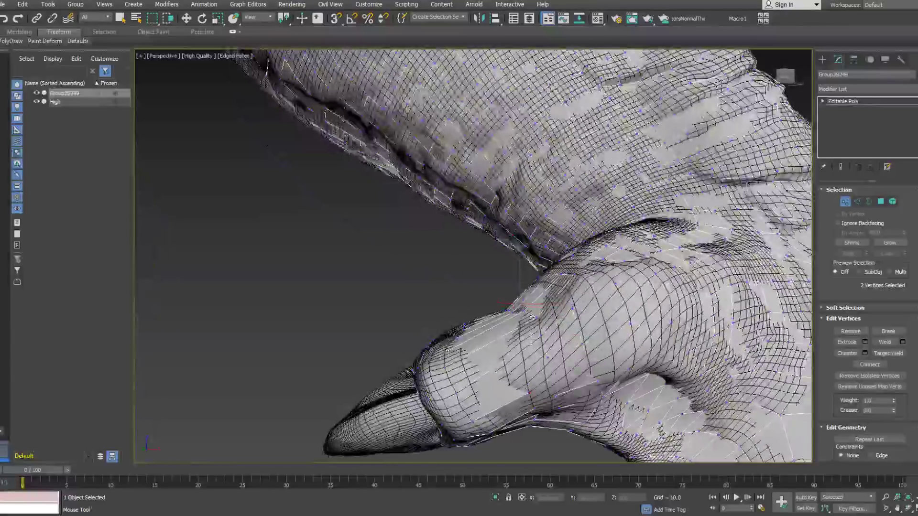
ctrl+alt+shift+drag(528, 390, 549, 365)
alt+middle_drag(549, 365, 545, 316)
click(545, 316)
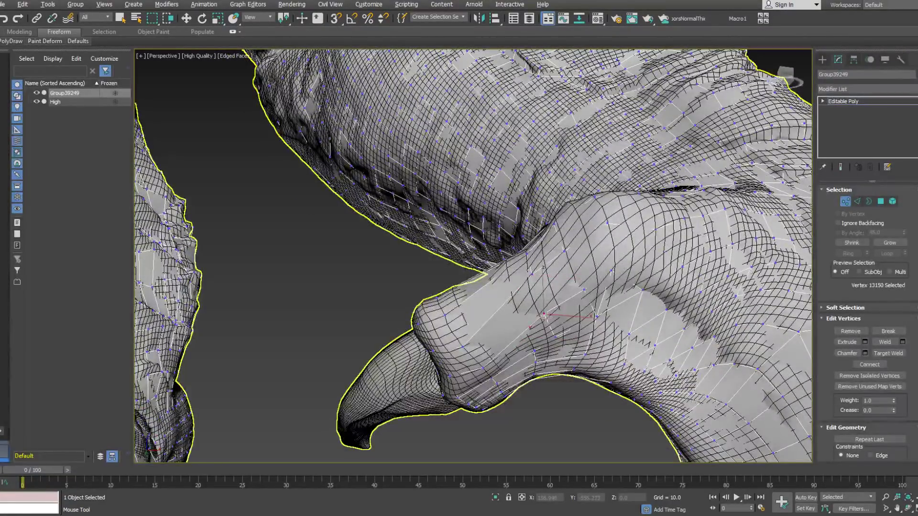
alt+middle_drag(544, 316, 550, 344)
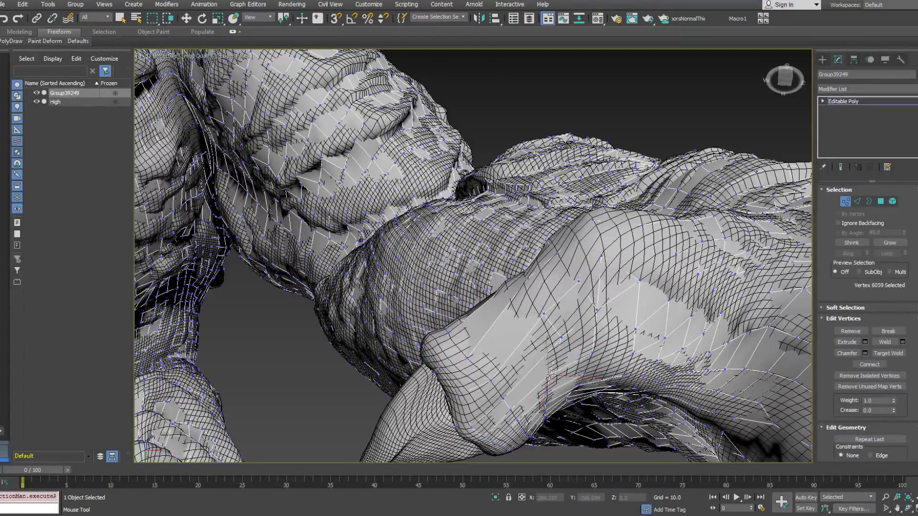
Select the edge ring running along the inner side of the finger below the thumb and collapse it.
alt+middle_drag(561, 368, 545, 293)
mouse_move(196, 316)
alt+middle_down()
mouse_move(580, 349)
mouse_move(669, 335)
mouse_move(696, 302)
mouse_move(656, 248)
mouse_move(654, 209)
mouse_move(583, 162)
alt+middle_up()
alt+middle_drag(615, 247, 618, 225)
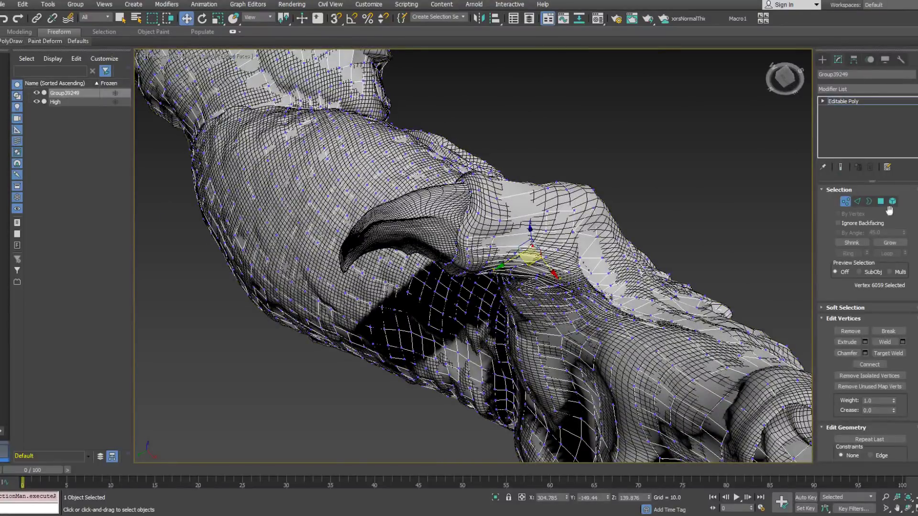
click(859, 203)
click(625, 328)
alt+middle_drag(625, 328, 646, 292)
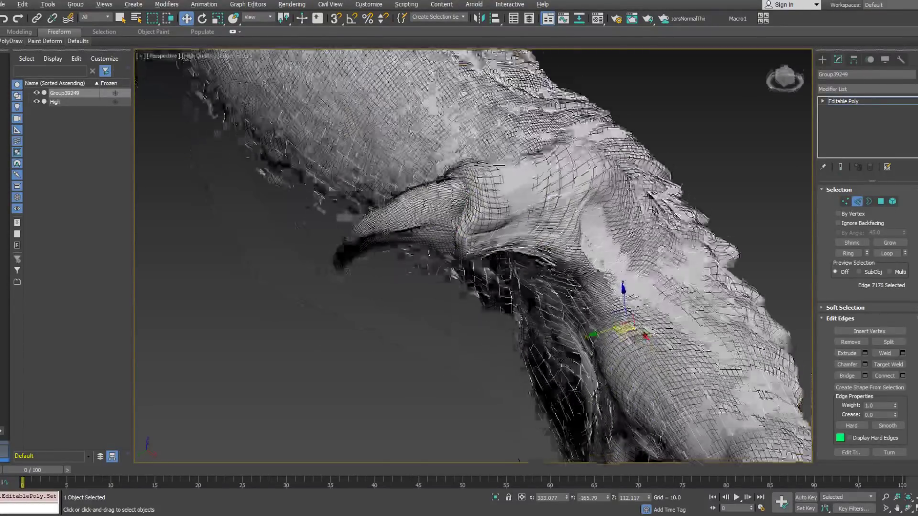
click(848, 253)
alt+middle_drag(622, 261, 567, 210)
scroll(607, 263, down, 5)
alt+middle_drag(622, 273, 612, 359)
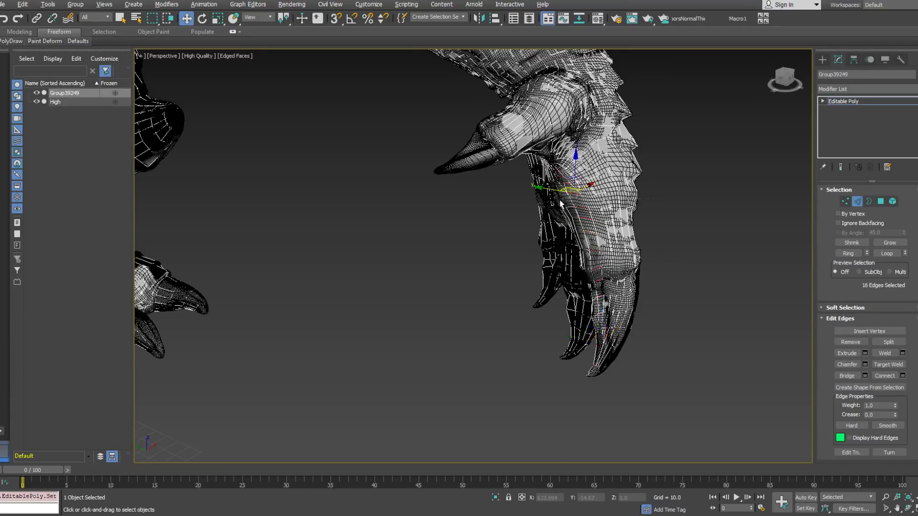
middle_drag(571, 193, 574, 239)
scroll(578, 225, up, 8)
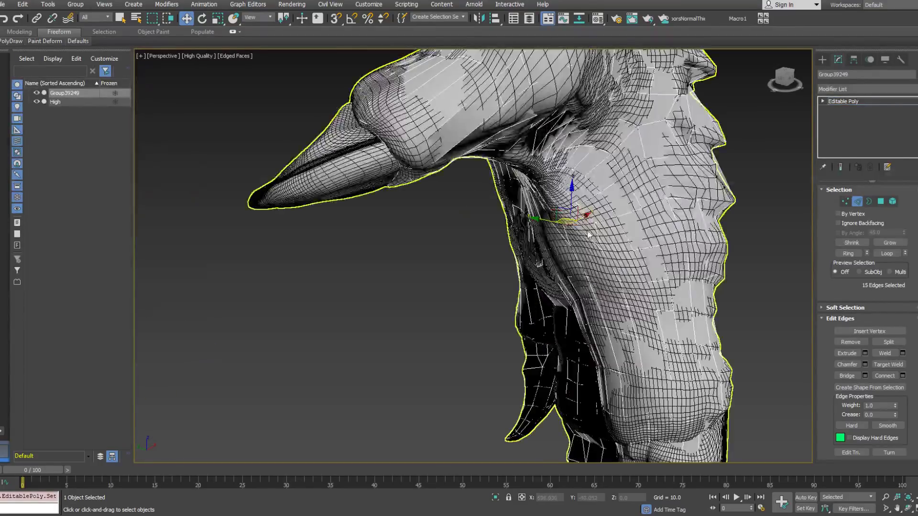
right_click(584, 226)
click(567, 128)
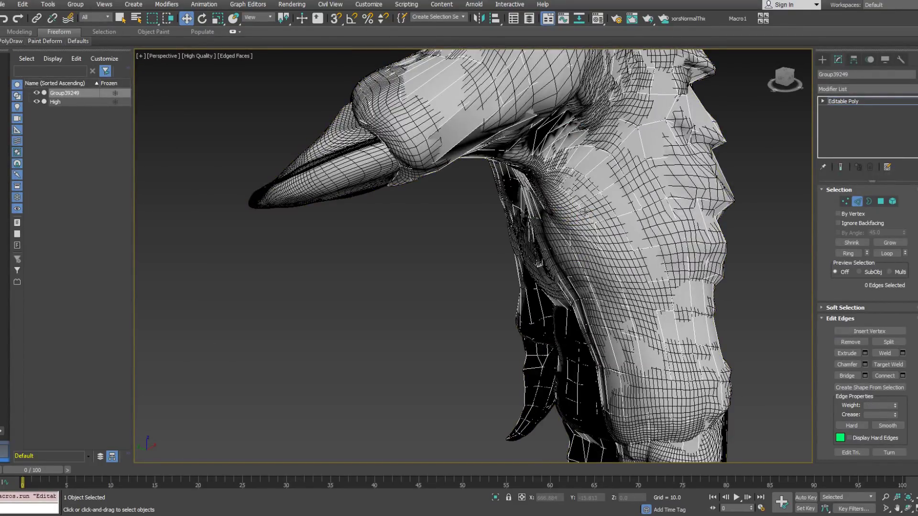
Select an edge under the base of the thumb and expand the selection to its edge ring.
click(585, 211)
alt+middle_drag(584, 211, 471, 173)
scroll(467, 172, up, 2)
click(502, 181)
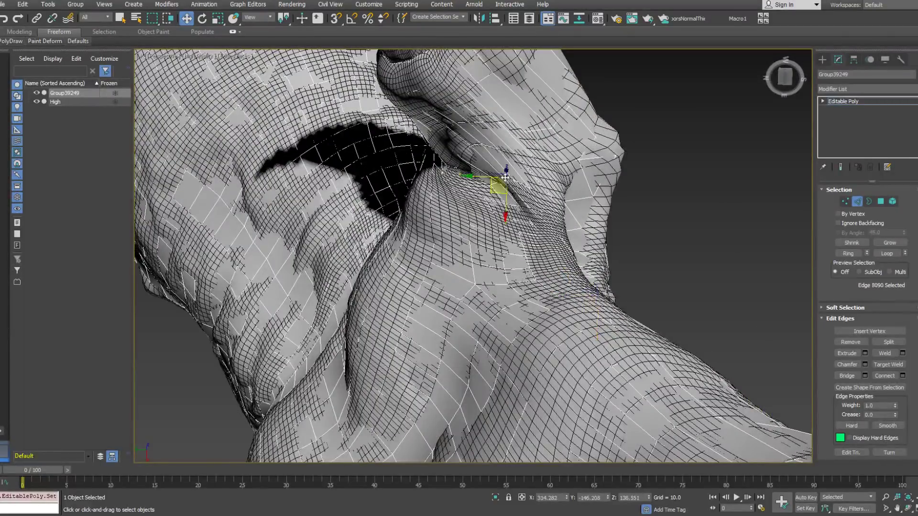
click(848, 254)
Examine the edge rings running from the base of the thumb across the web toward the palm.
alt+middle_drag(420, 210, 440, 206)
scroll(443, 208, up, 3)
scroll(439, 207, down, 4)
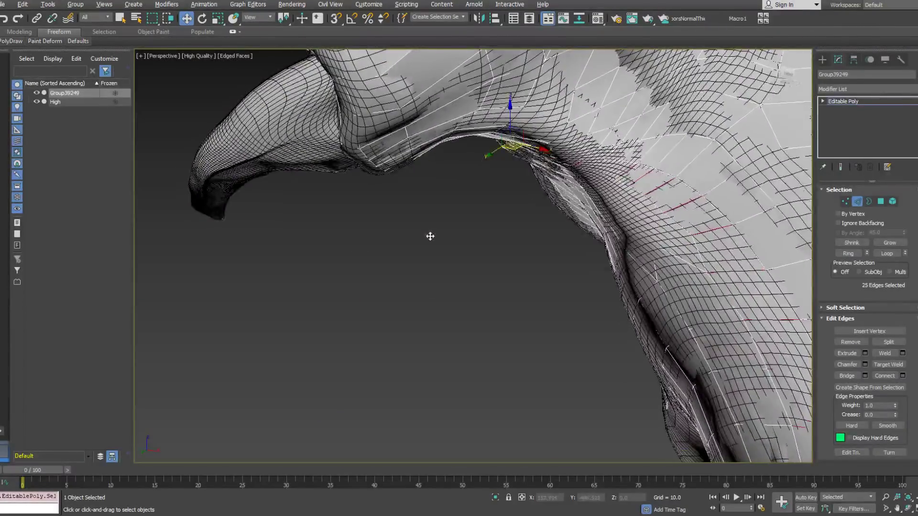
scroll(430, 236, up, 2)
scroll(605, 297, up, 1)
scroll(581, 174, down, 4)
alt+middle_drag(633, 272, 668, 402)
alt+drag(589, 180, 588, 177)
middle_drag(587, 177, 576, 206)
scroll(601, 221, up, 3)
scroll(597, 198, down, 3)
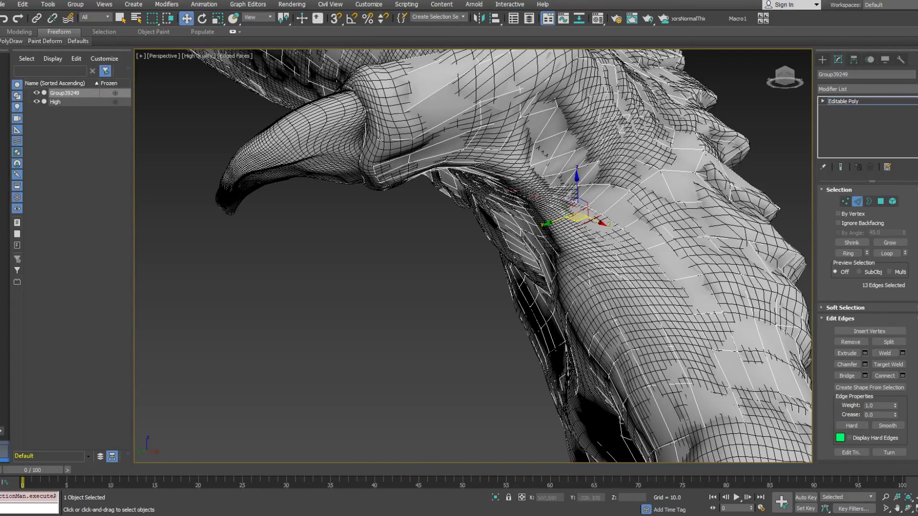
Narrow the selection to the short edge ring under the base of the thumb and collapse it.
mouse_move(511, 240)
alt+middle_down()
mouse_move(575, 235)
mouse_move(527, 209)
mouse_move(471, 249)
mouse_move(487, 268)
mouse_move(507, 234)
mouse_move(510, 247)
alt+middle_up()
scroll(576, 236, up, 2)
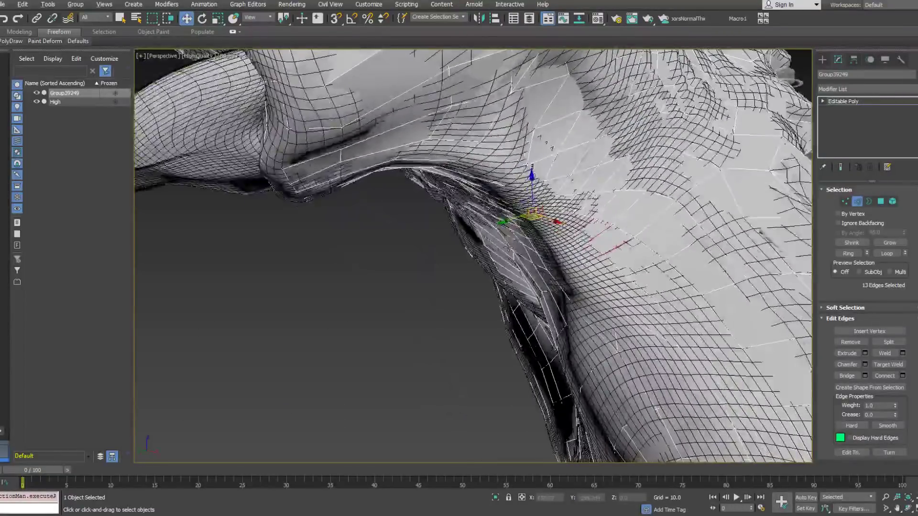
key(F3)
key(F3)
alt+middle_drag(601, 265, 636, 279)
alt+drag(545, 213, 544, 211)
alt+middle_drag(544, 211, 552, 154)
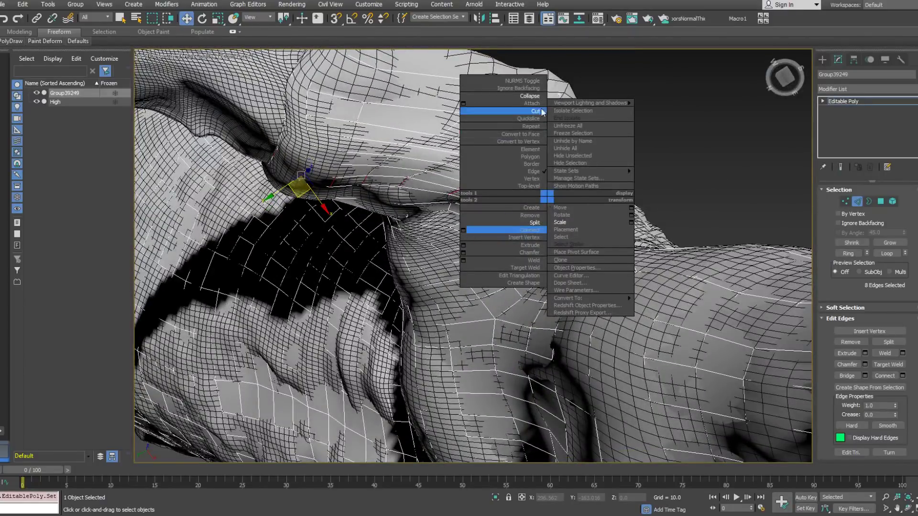
key(alt+c)
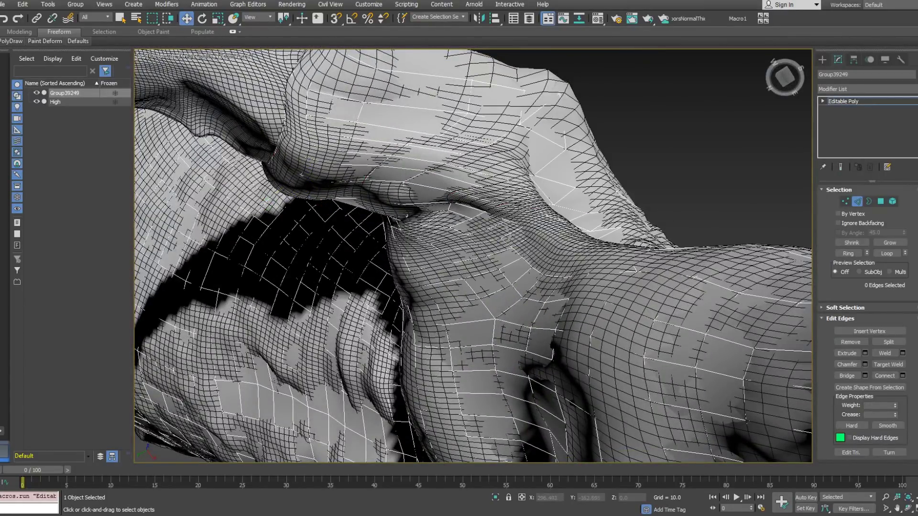
Switch the mesh to vertex level and activate the PolyDraw Optimize tool for the area below the thumb.
click(512, 207)
alt+middle_drag(513, 207, 469, 267)
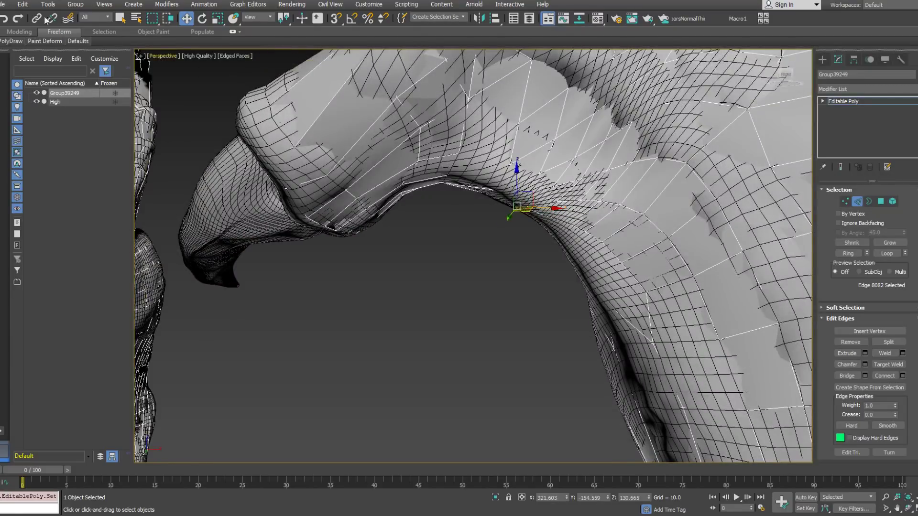
key(1)
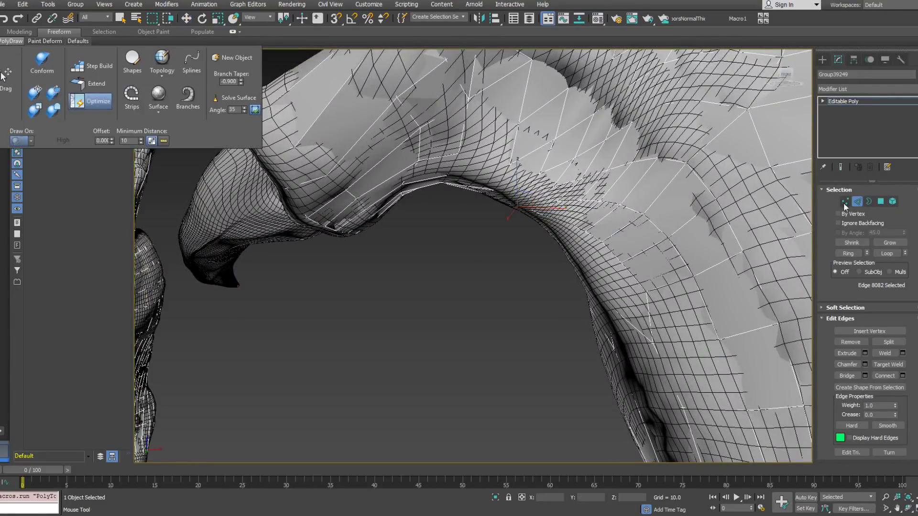
key(F3)
alt+middle_drag(679, 286, 535, 206)
mouse_move(495, 231)
alt+middle_down()
mouse_move(507, 233)
mouse_move(489, 229)
mouse_move(469, 258)
mouse_move(487, 233)
mouse_move(478, 232)
alt+middle_up()
key(F3)
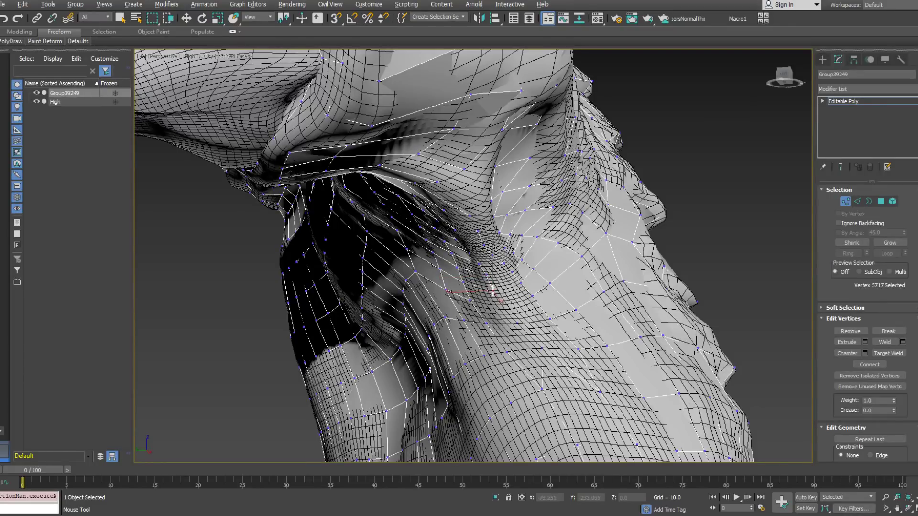
Optimize the crease between the thumb's underside and the palm by merging and shifting its surplus vertices.
alt+middle_drag(517, 324, 454, 275)
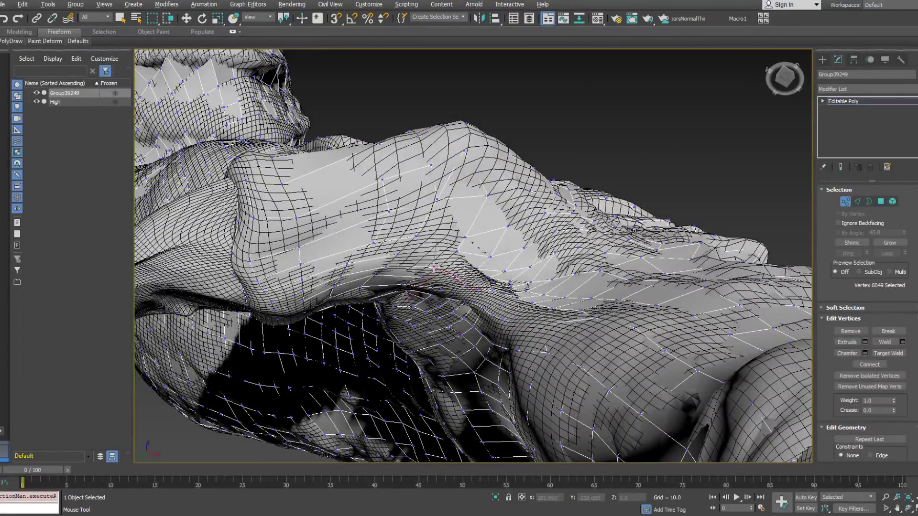
drag(422, 276, 416, 271)
alt+middle_drag(433, 265, 382, 289)
drag(382, 289, 388, 280)
drag(341, 308, 316, 320)
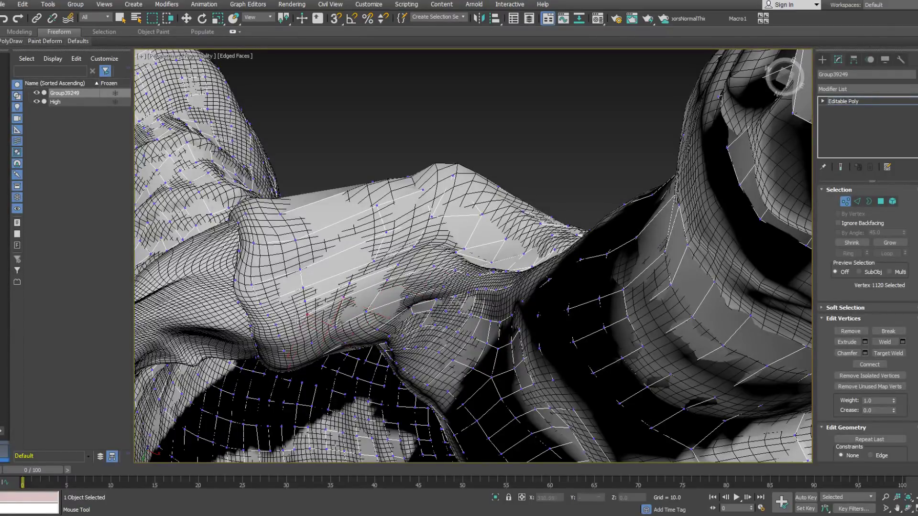
alt+middle_drag(337, 303, 411, 247)
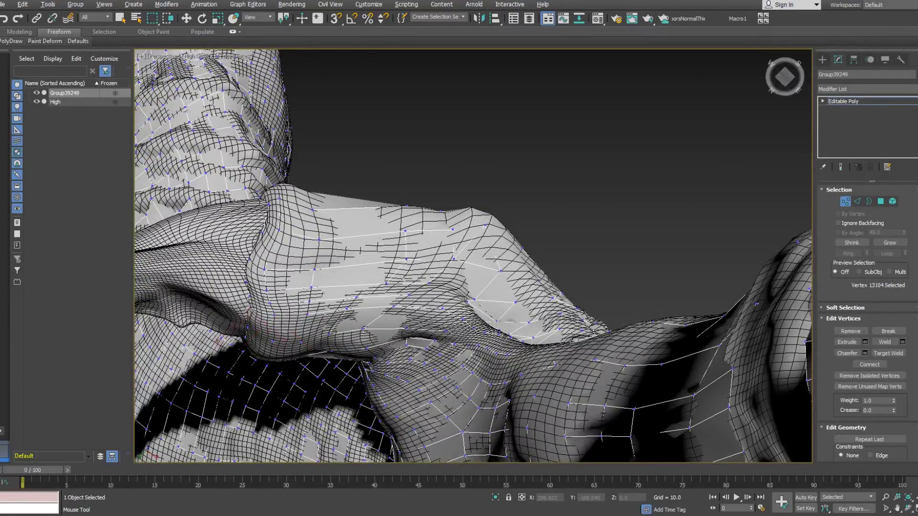
mouse_move(474, 256)
alt+middle_down()
mouse_move(430, 282)
mouse_move(466, 268)
mouse_move(473, 253)
alt+middle_up()
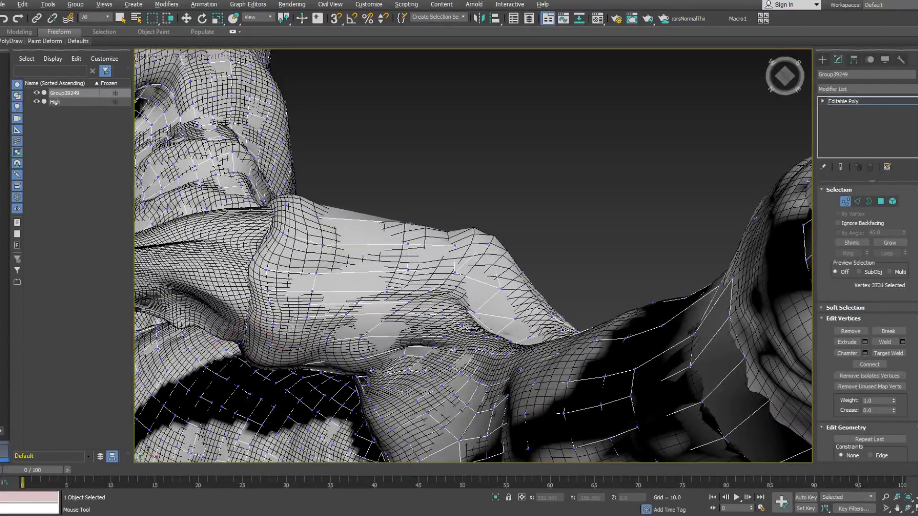
alt+middle_drag(343, 320, 432, 233)
click(394, 316)
Collapse surplus edges along the thumb's lower contour and adjust a vertex where the web begins.
alt+middle_drag(536, 311, 513, 299)
key(F3)
key(F3)
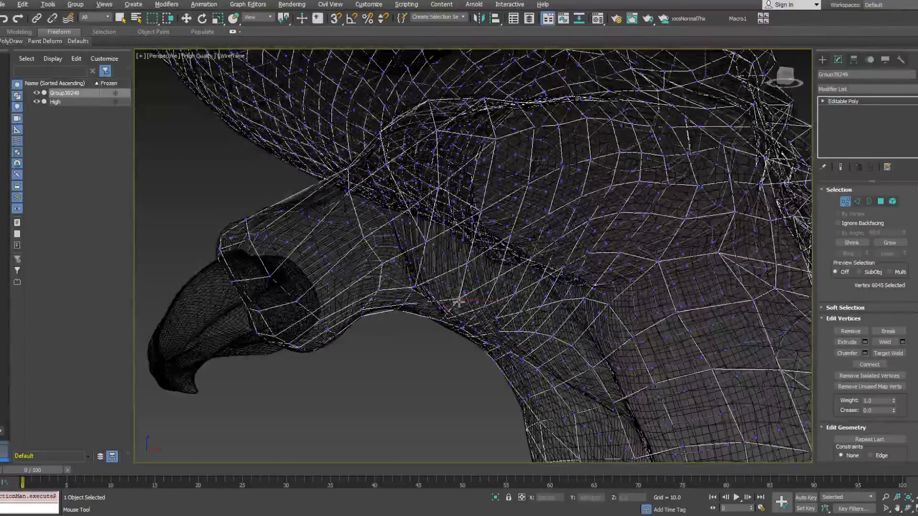
alt+middle_drag(445, 310, 475, 258)
click(415, 285)
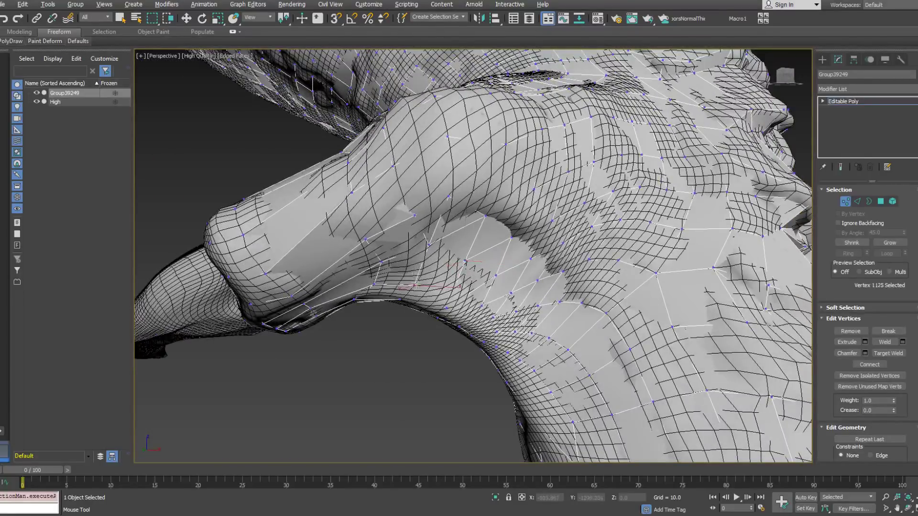
alt+middle_drag(417, 275, 450, 282)
click(478, 308)
drag(479, 308, 470, 317)
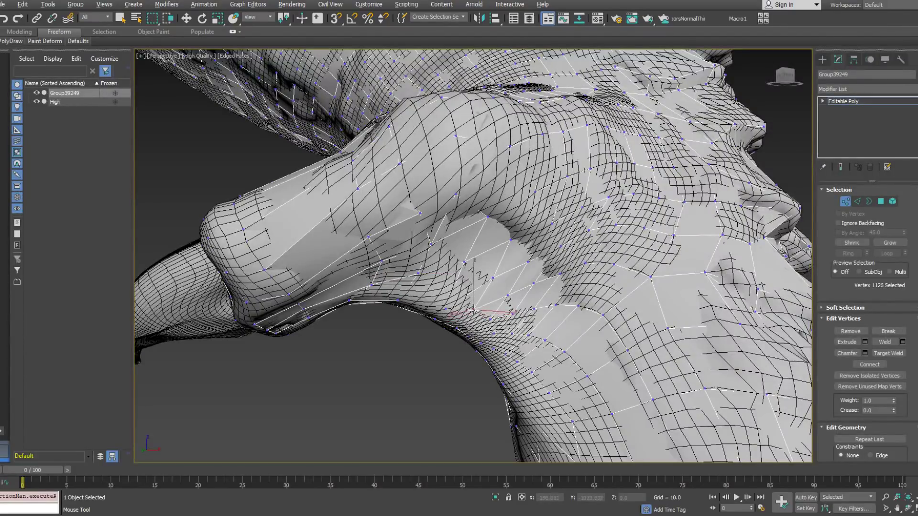
Even out the narrow triangles on the web beneath the thumb by optimizing their shared vertices.
alt+middle_drag(510, 297, 498, 293)
click(492, 279)
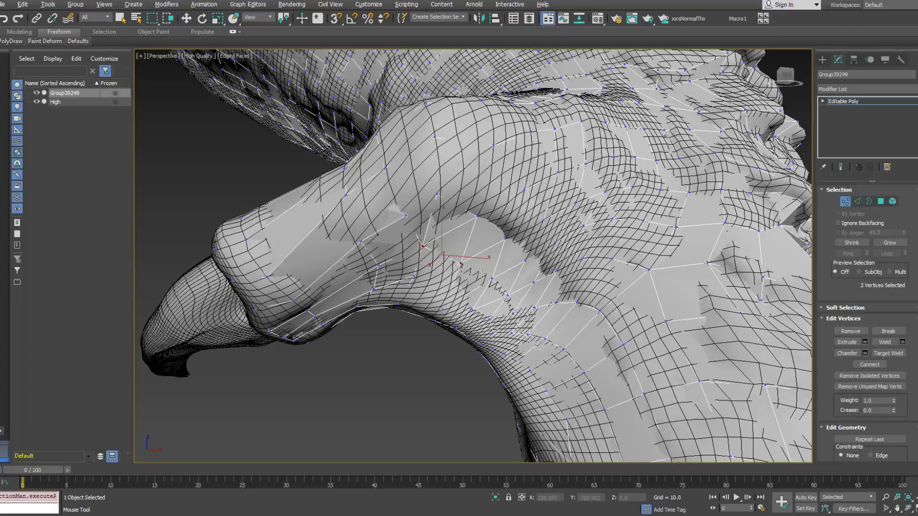
alt+middle_drag(511, 315, 509, 339)
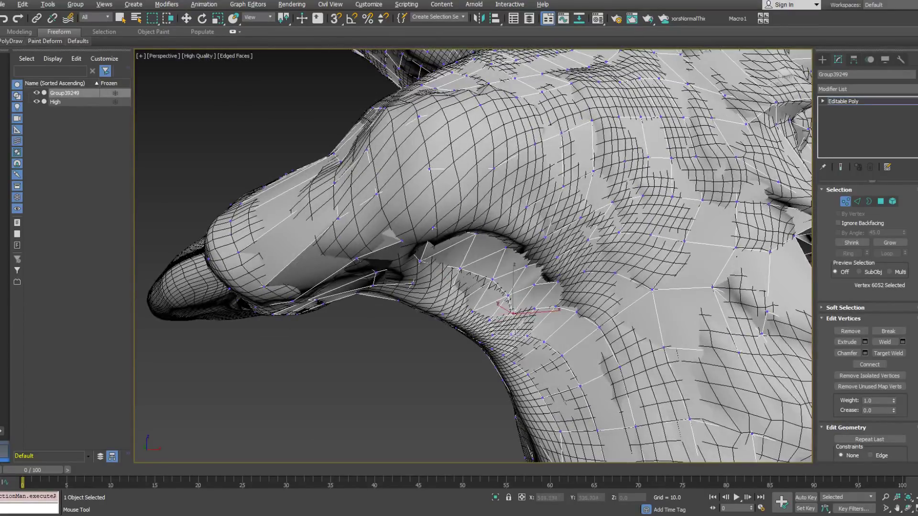
alt+middle_drag(511, 287, 497, 282)
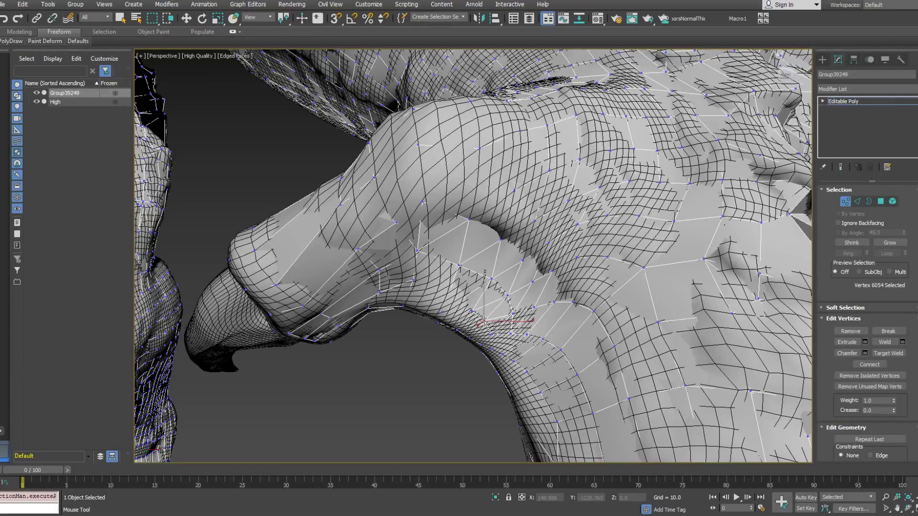
key(F3)
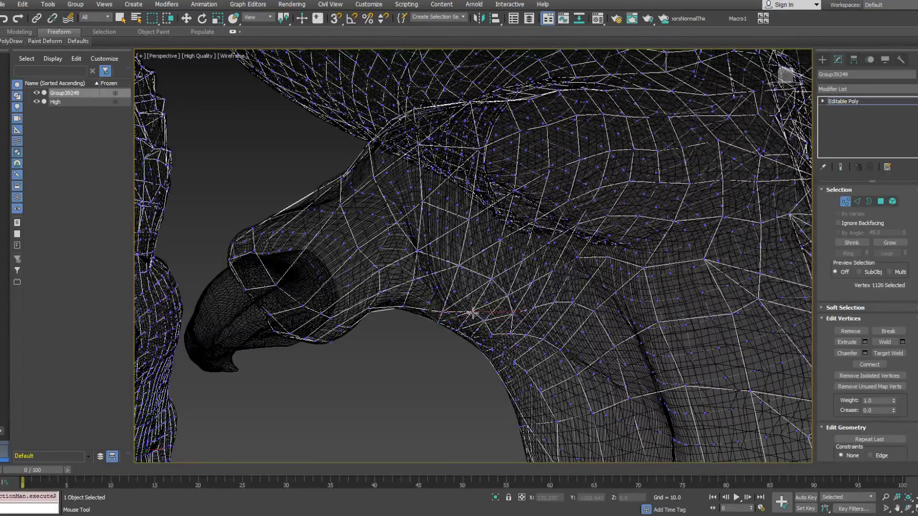
alt+middle_drag(512, 292, 492, 286)
drag(444, 313, 444, 310)
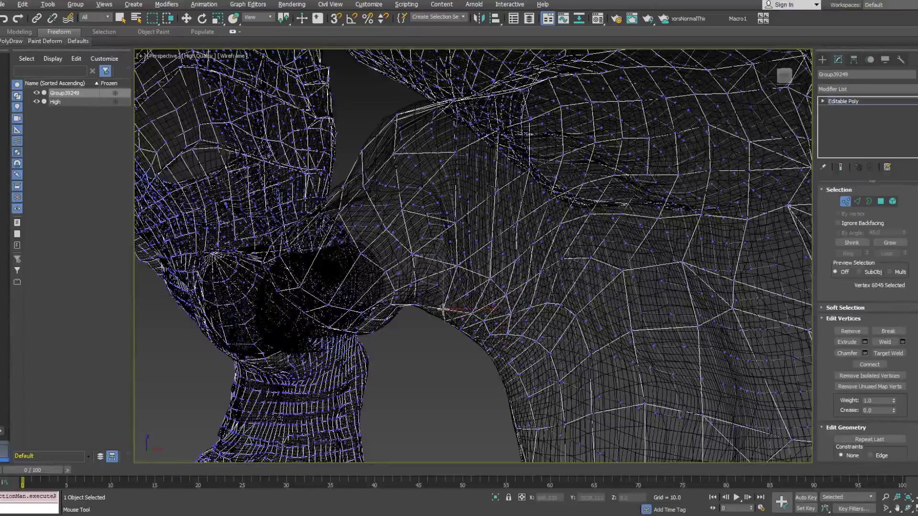
Collapse the remaining short edges along the curved rim of the thumb web.
alt+middle_drag(489, 283, 471, 323)
click(491, 310)
click(485, 277)
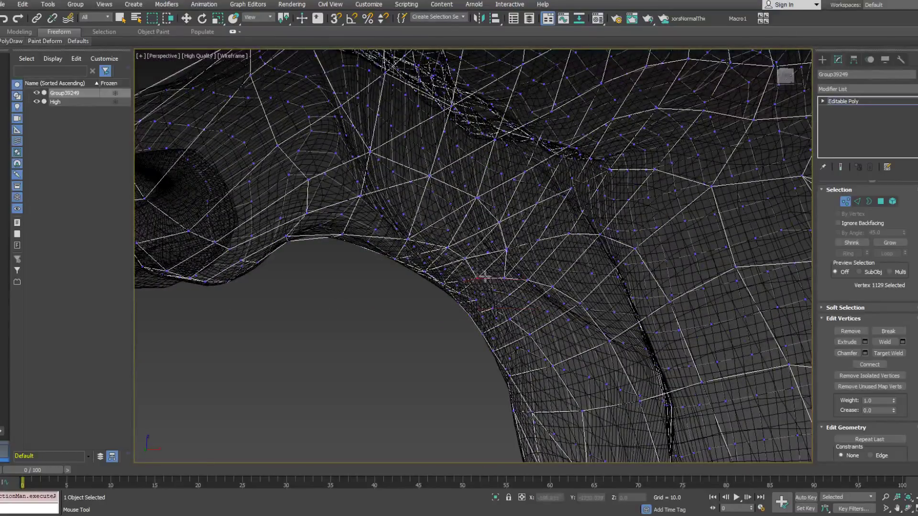
alt+middle_drag(504, 276, 458, 218)
click(451, 285)
click(454, 256)
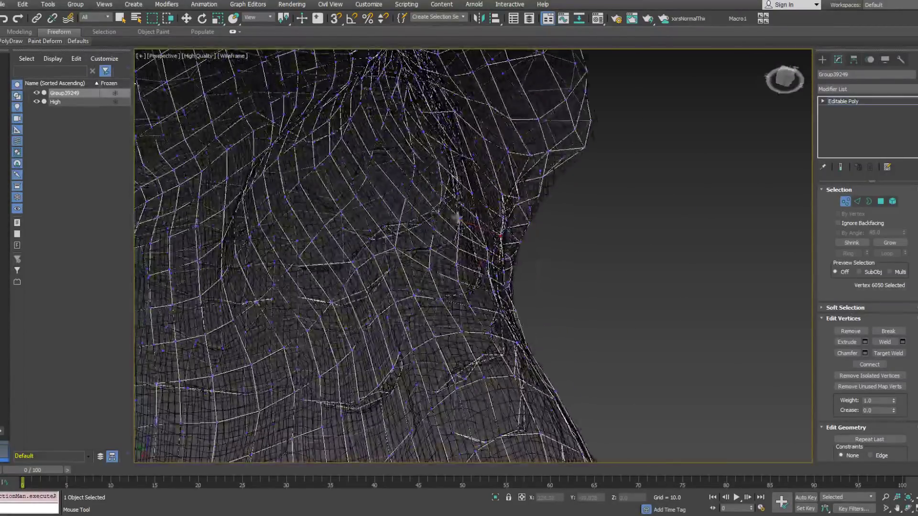
Optimize the dense vertices on the opposite side of the thumb web by collapsing short edges.
click(413, 172)
alt+middle_drag(413, 171, 399, 151)
click(404, 210)
click(394, 204)
click(400, 151)
alt+middle_drag(418, 111, 380, 178)
click(409, 162)
Collapse further surplus edges between the opposite side of the web and the base of the thumb.
alt+middle_drag(410, 162, 512, 188)
scroll(397, 203, up, 1)
click(391, 191)
click(435, 174)
click(490, 199)
scroll(480, 157, down, 3)
click(479, 159)
Reposition a vertex on the thumb behind the claw and clean up the neighbouring edges with the Optimize tool.
scroll(442, 214, down, 3)
scroll(514, 206, up, 4)
scroll(514, 208, up, 3)
drag(509, 203, 517, 215)
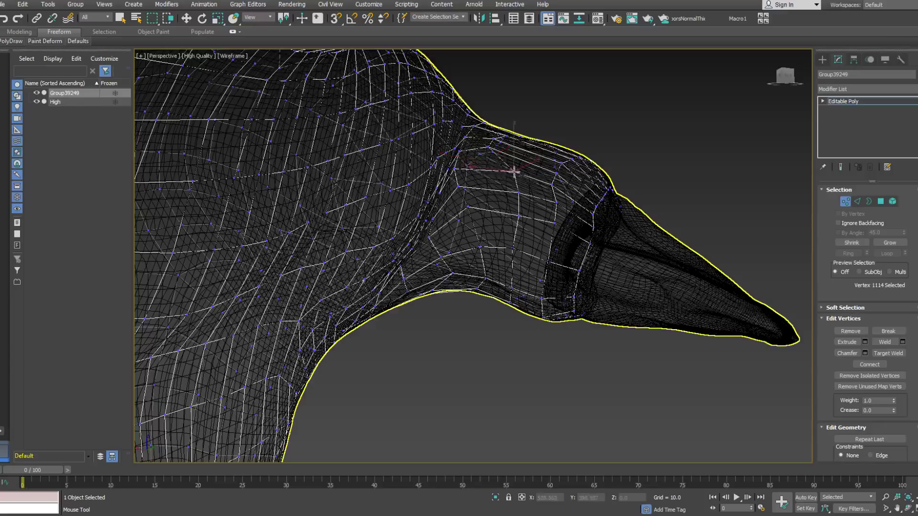
alt+middle_drag(514, 139, 501, 164)
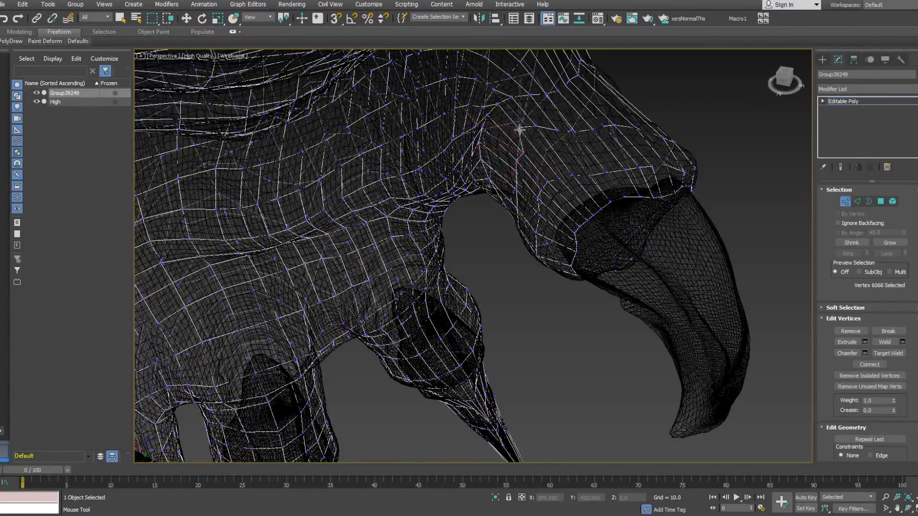
alt+middle_drag(524, 153, 471, 120)
ctrl+click(569, 165)
click(573, 170)
scroll(555, 160, down, 4)
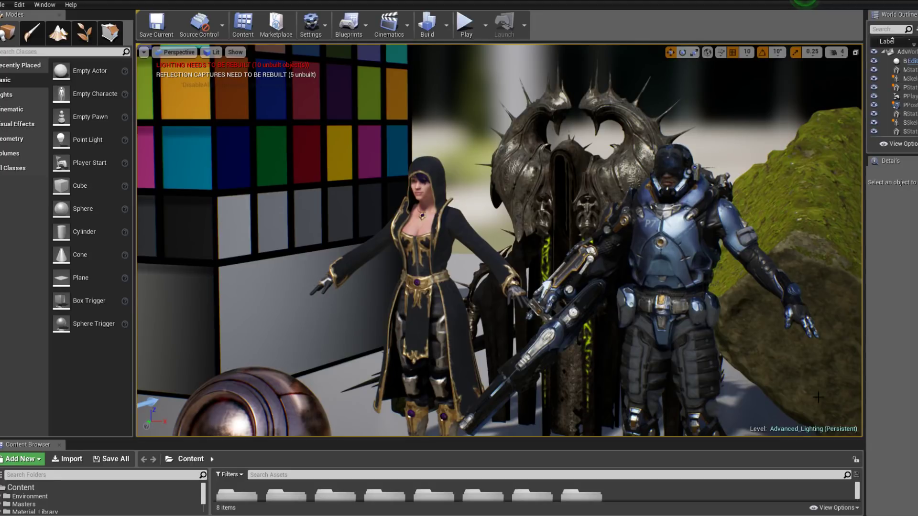
Switch to Unreal Editor, enlarge the Content Browser and select the mossy rock formation in the scene.
drag(803, 439, 806, 388)
middle_drag(698, 263, 775, 265)
click(531, 237)
middle_drag(531, 238, 591, 226)
right_drag(545, 247, 535, 247)
right_drag(562, 196, 555, 220)
alt+drag(555, 220, 468, 206)
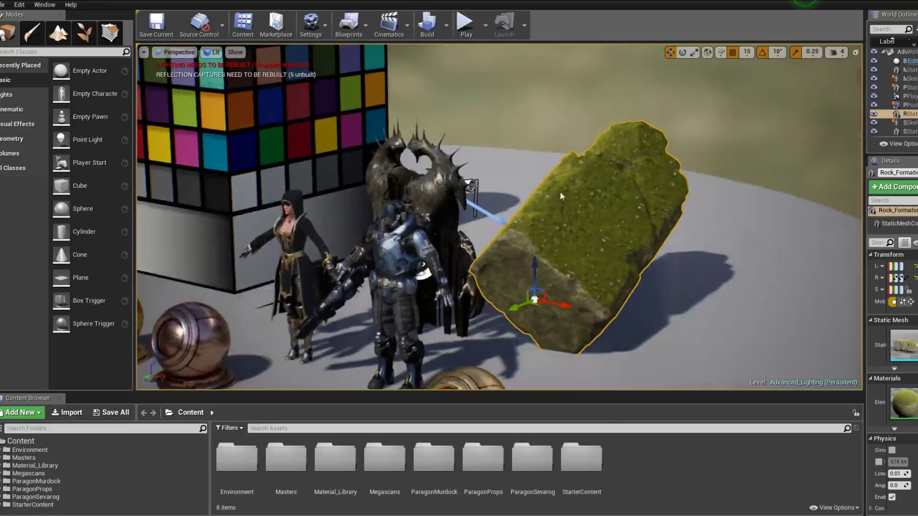
middle_drag(577, 209, 640, 181)
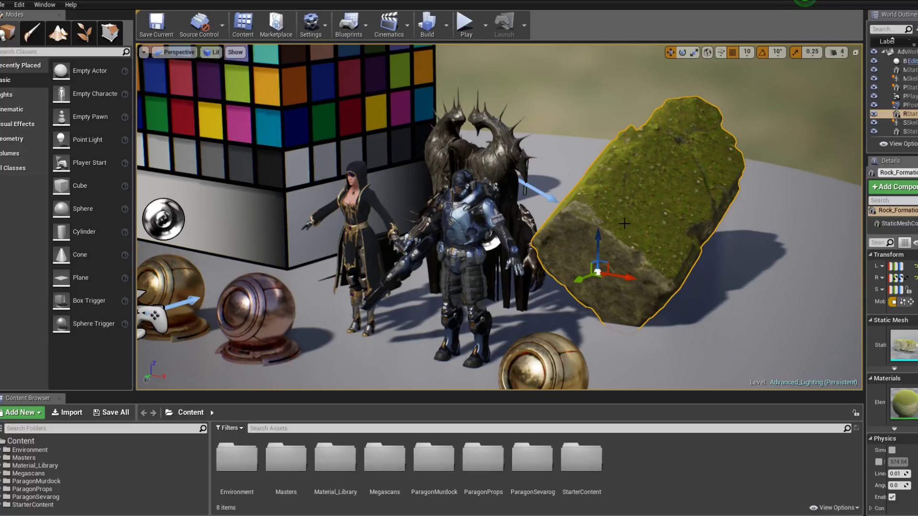
Examine the moss-covered surface of the rock formation up close and from several angles.
alt+drag(595, 226, 483, 268)
mouse_move(483, 267)
right_down()
mouse_move(478, 260)
mouse_move(473, 281)
mouse_move(478, 275)
right_up()
key(w)
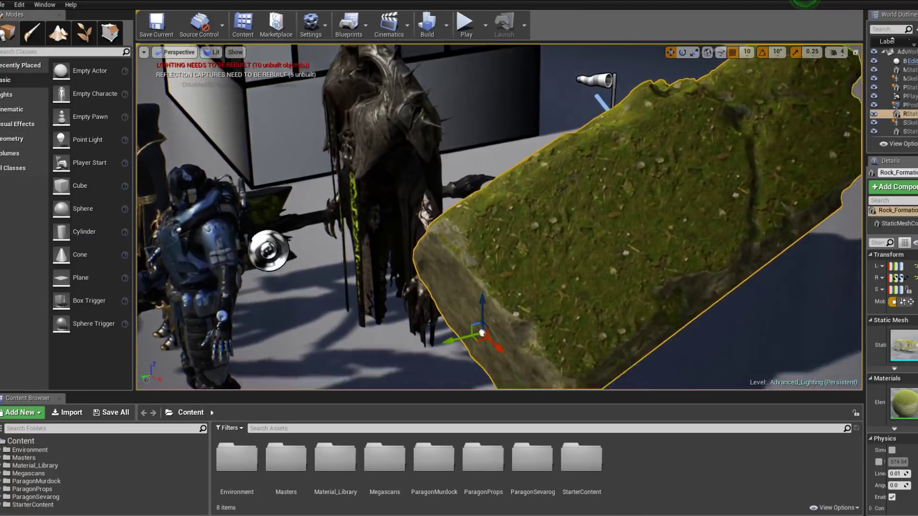
alt+middle_drag(658, 339, 606, 238)
mouse_move(606, 237)
alt+right_down()
mouse_move(566, 202)
mouse_move(606, 237)
alt+right_up()
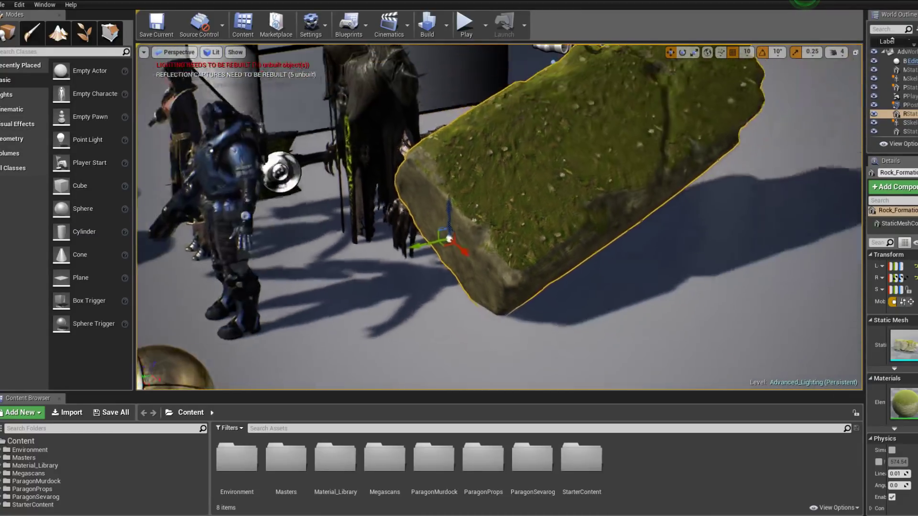
alt+drag(586, 203, 604, 239)
alt+right_drag(586, 202, 636, 182)
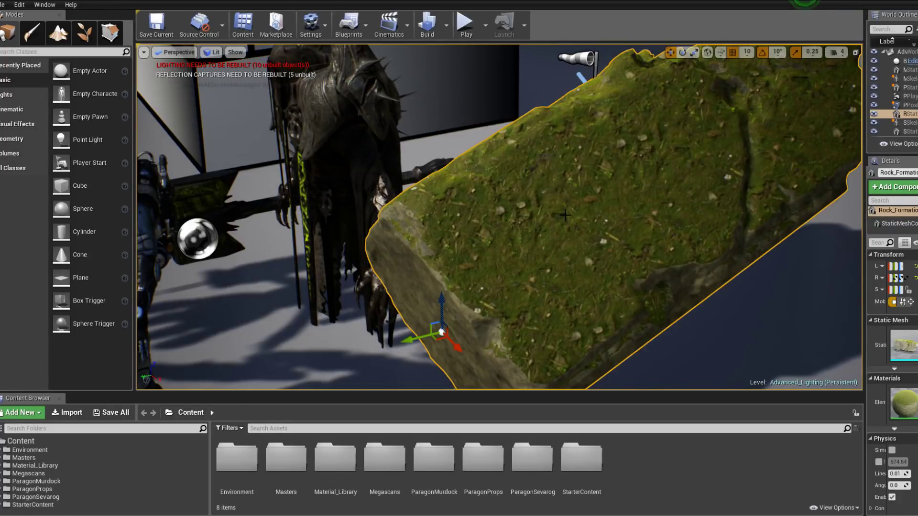
scroll(558, 235, down, 4)
Rotate the mossy rock formation around its axes to change how its moss covers the visible sides.
key(r)
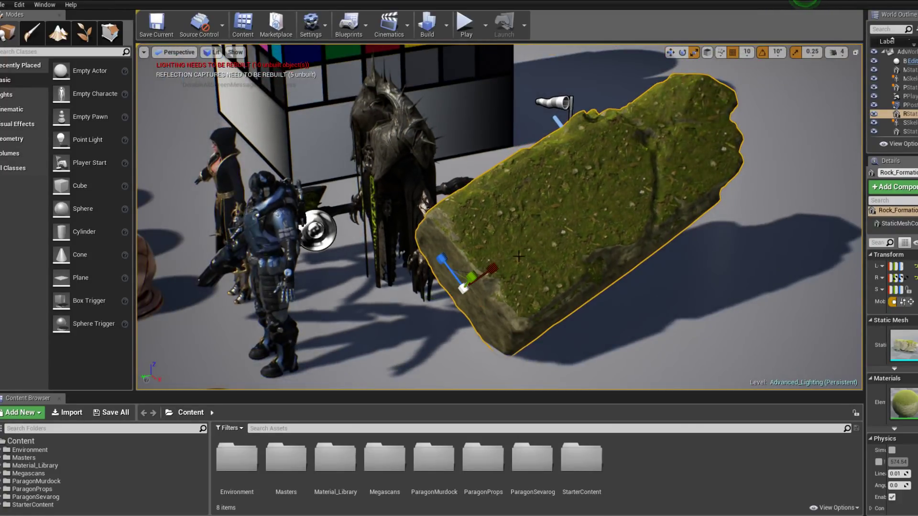
key(w)
key(e)
drag(448, 246, 466, 304)
right_drag(546, 203, 546, 160)
alt+drag(507, 214, 253, 203)
drag(436, 350, 670, 330)
alt+drag(562, 317, 564, 359)
drag(606, 331, 664, 328)
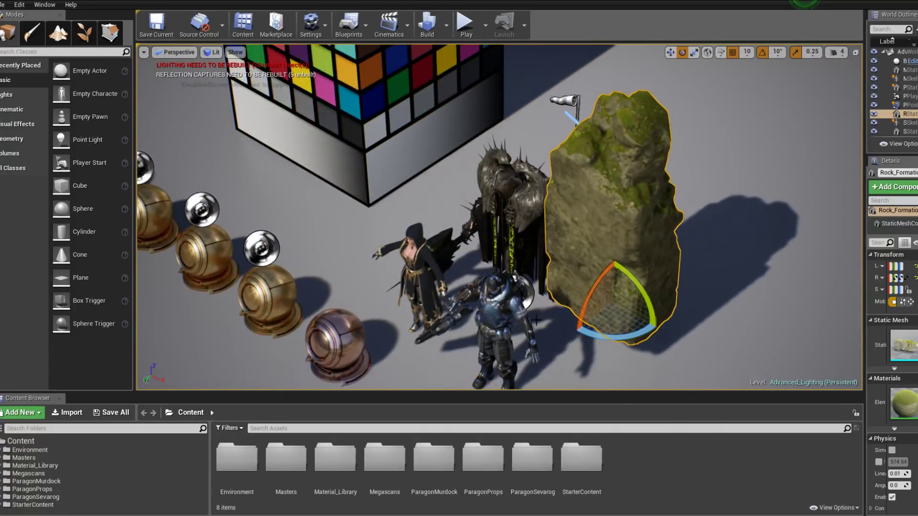
drag(600, 294, 696, 284)
Move the separate gold shader ball next to the copper-coloured one and compare the two close up.
middle_drag(697, 284, 668, 330)
scroll(735, 243, down, 3)
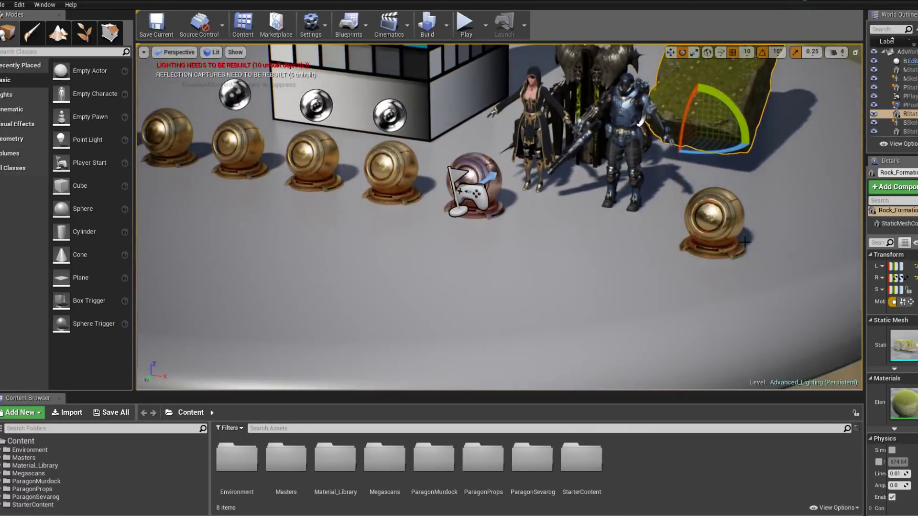
click(719, 232)
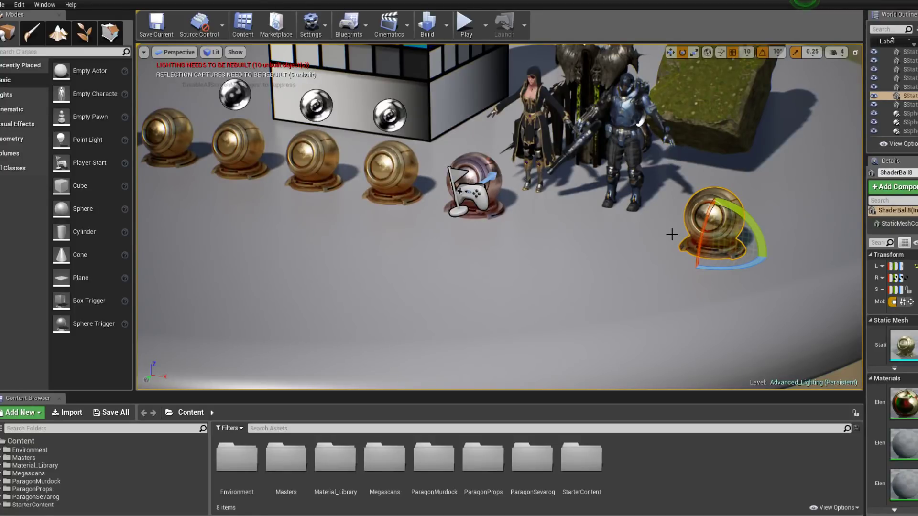
key(w)
drag(726, 252, 583, 228)
middle_drag(583, 229, 554, 223)
right_drag(469, 187, 569, 185)
scroll(469, 186, up, 6)
middle_drag(481, 139, 574, 163)
scroll(481, 138, up, 4)
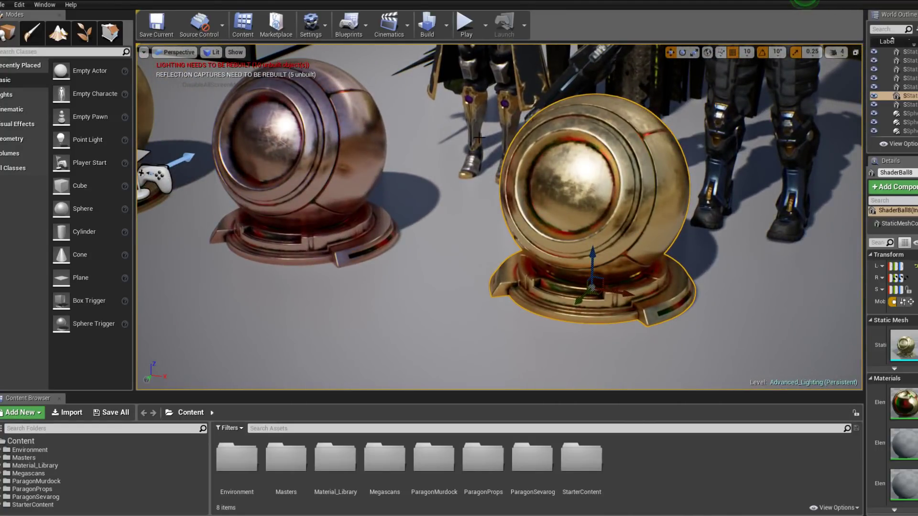
Select the hooded female character standing behind the shader balls and frame her in the view.
middle_drag(479, 124, 442, 91)
right_drag(433, 103, 478, 124)
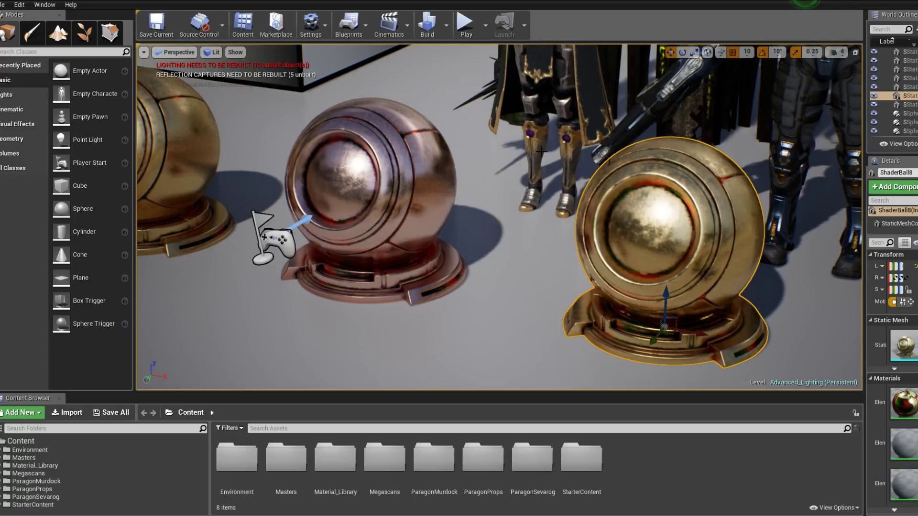
middle_drag(542, 152, 542, 52)
right_drag(542, 152, 598, 167)
click(437, 205)
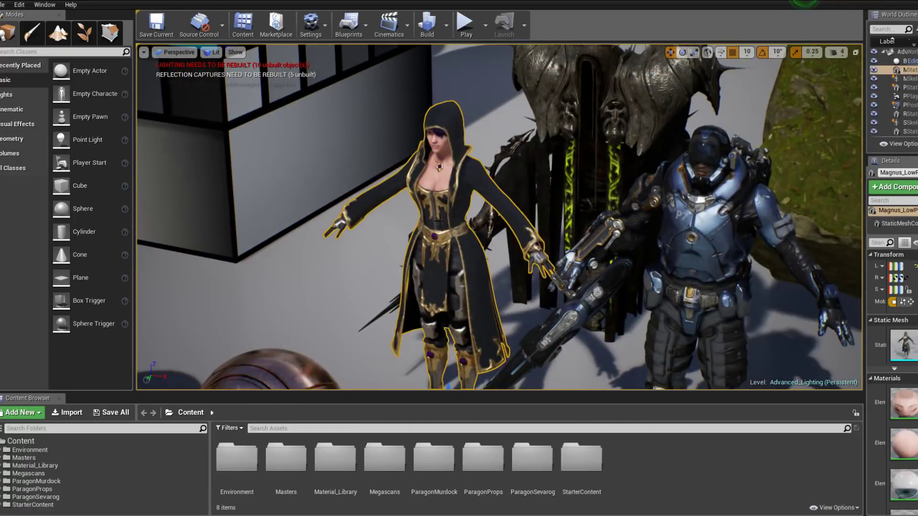
right_drag(437, 206, 497, 158)
right_drag(442, 222, 376, 219)
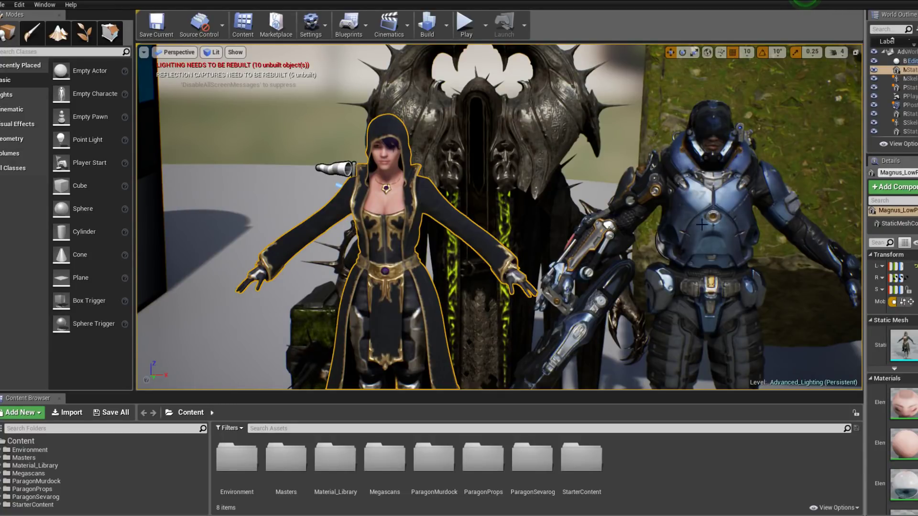
double_click(909, 70)
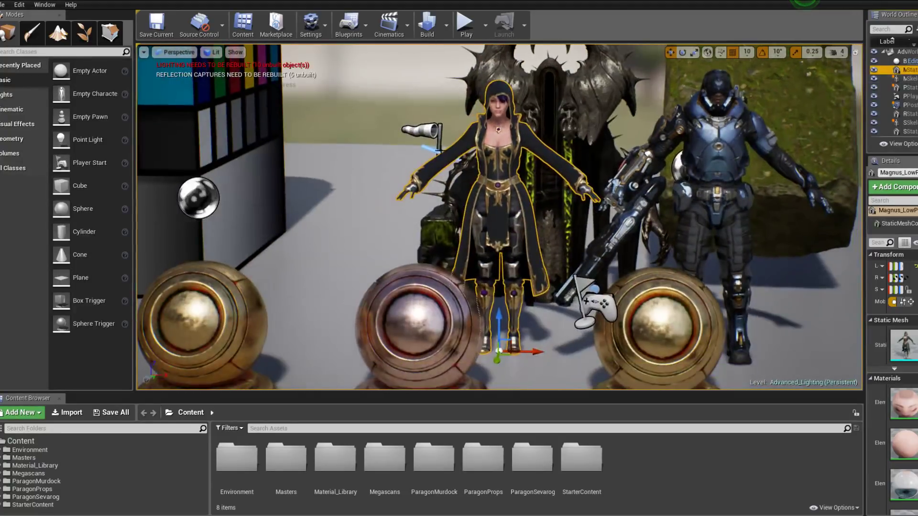
Examine the gold belt with the purple gem and the surrounding costume on the hooded character up close.
click(361, 121)
alt+drag(368, 154, 277, 156)
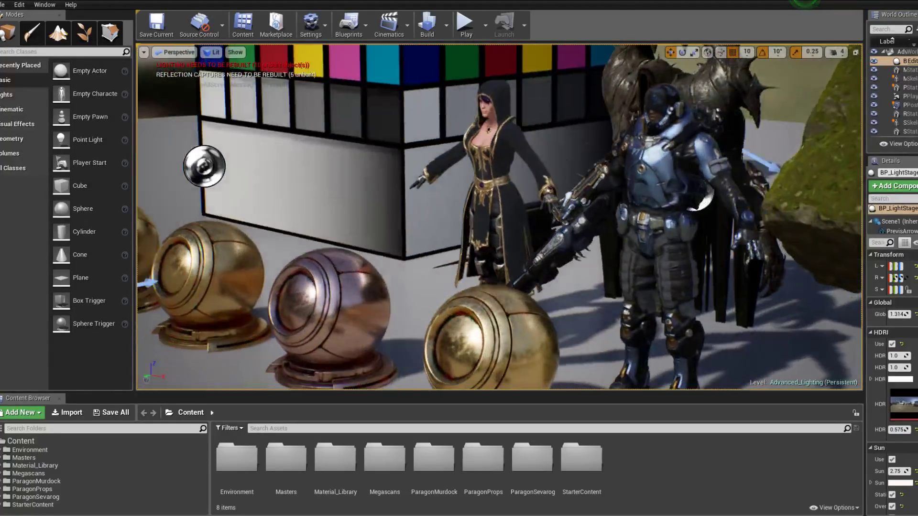
alt+drag(382, 206, 550, 230)
alt+right_drag(499, 217, 602, 249)
alt+drag(499, 218, 459, 218)
alt+right_drag(500, 218, 557, 237)
alt+middle_drag(500, 218, 521, 334)
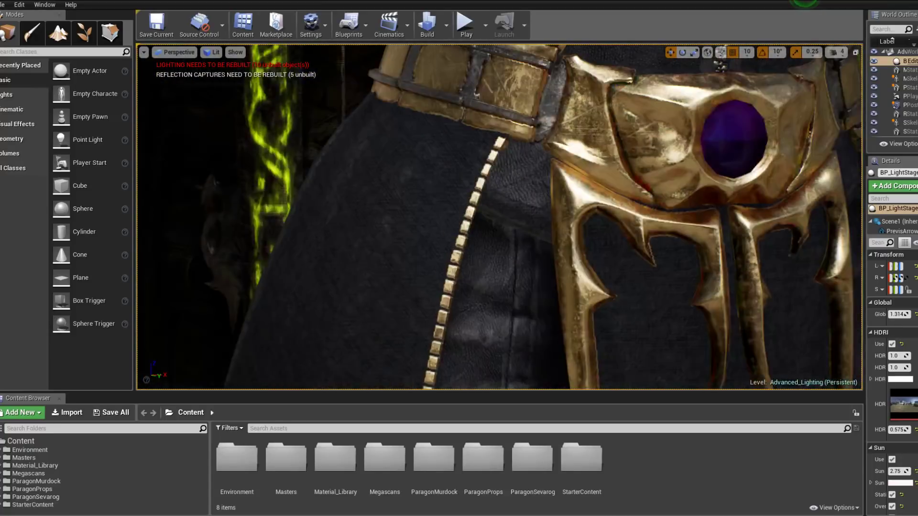
Examine the leather grain of the hooded character's trousers and the weave of her cloth tabard at close range.
alt+middle_drag(500, 150, 521, 192)
alt+middle_drag(500, 150, 459, 369)
alt+middle_drag(459, 214, 421, 258)
alt+right_drag(459, 214, 535, 236)
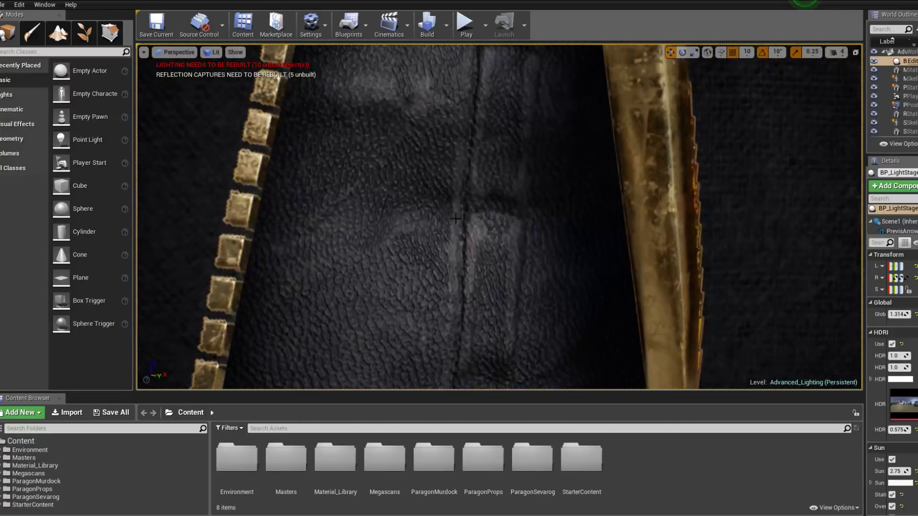
alt+right_drag(504, 209, 443, 191)
alt+drag(540, 233, 497, 196)
alt+right_drag(541, 233, 597, 249)
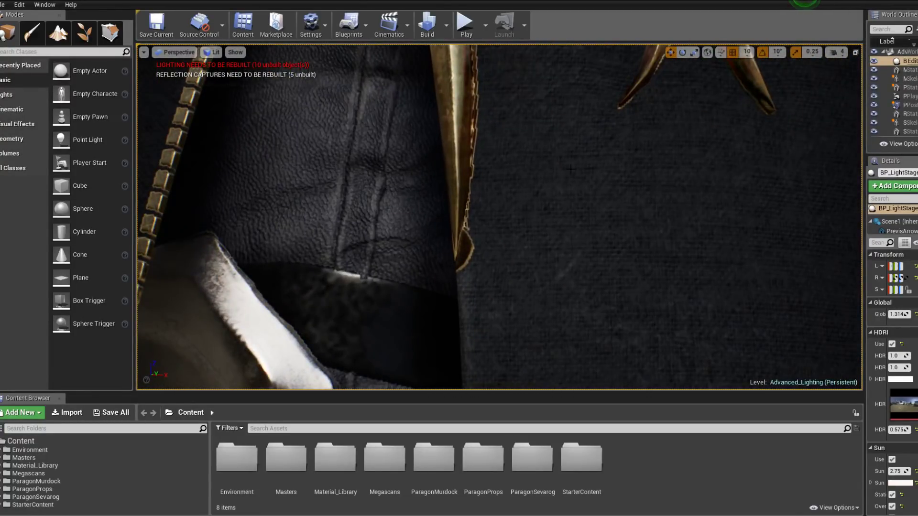
scroll(530, 139, down, 8)
mouse_move(608, 208)
alt+mouse_down()
mouse_move(502, 206)
mouse_move(593, 206)
alt+mouse_up()
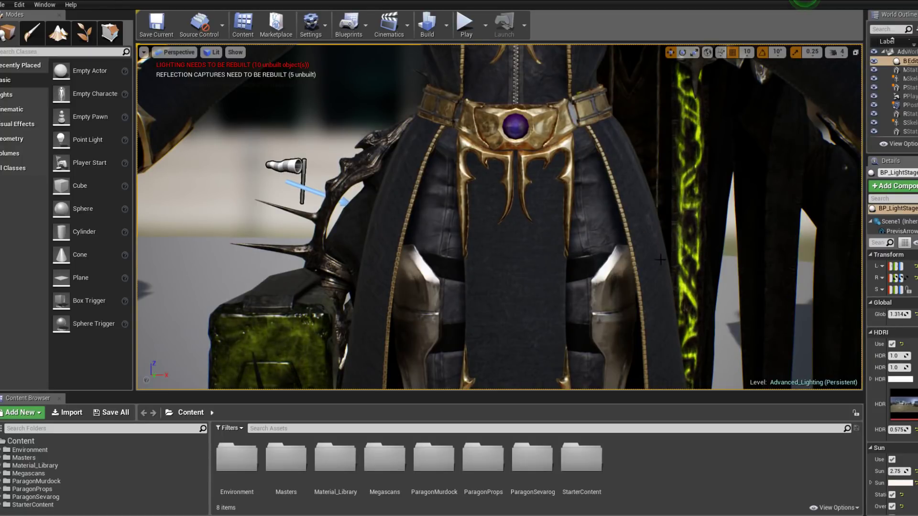
Compare the hooded character's materials with those of the blue armoured soldier standing beside her.
middle_drag(601, 144, 652, 92)
scroll(601, 145, up, 5)
alt+drag(601, 145, 746, 154)
alt+drag(402, 241, 466, 211)
alt+drag(591, 146, 693, 143)
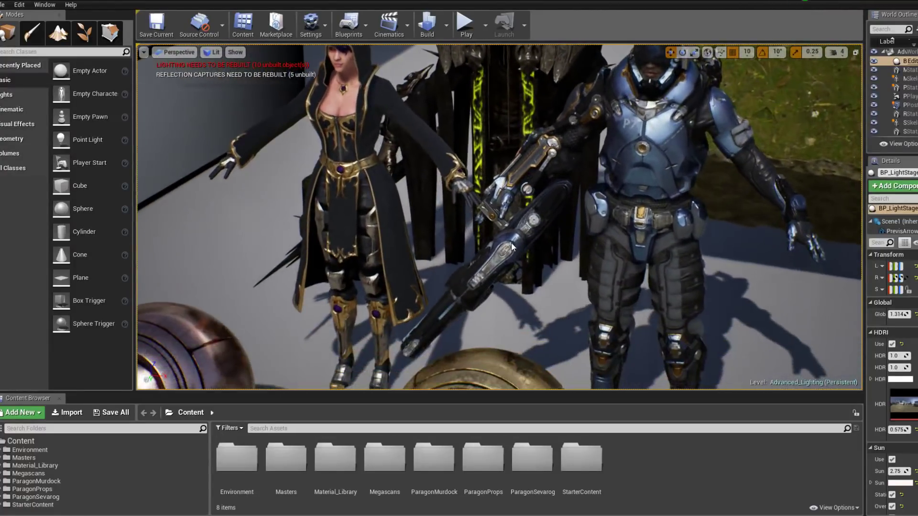
alt+drag(512, 247, 425, 247)
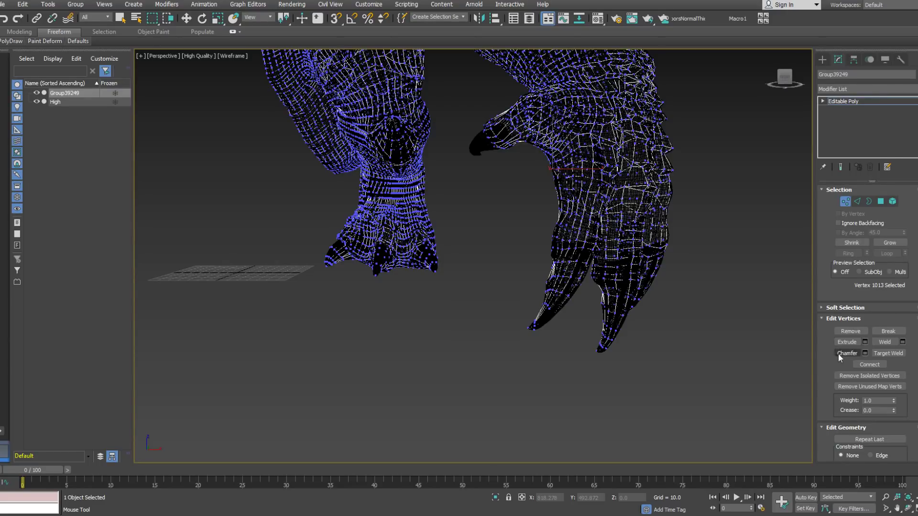
Switch to 3ds Max and check the low-poly thumb vertices against the sculpt in wireframe and shaded display.
scroll(522, 193, up, 3)
scroll(521, 193, up, 2)
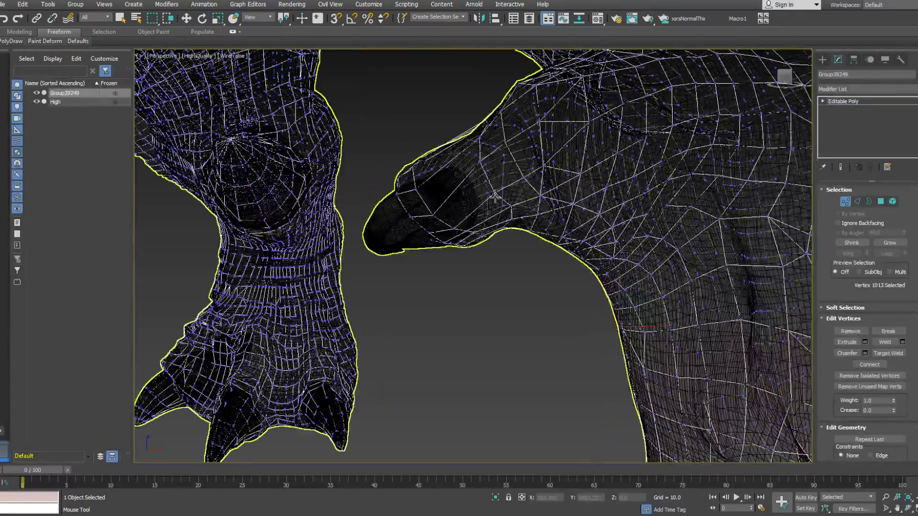
scroll(494, 192, up, 2)
click(498, 192)
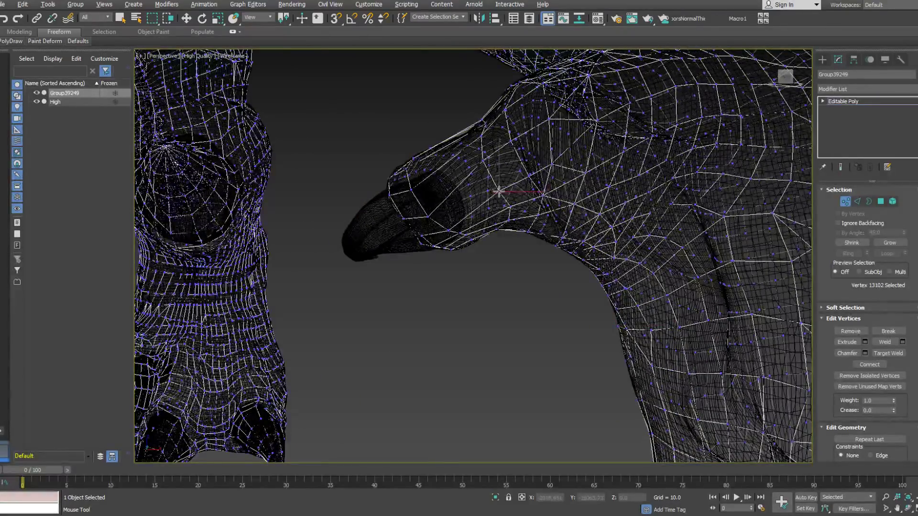
scroll(497, 192, up, 3)
scroll(498, 191, down, 3)
click(433, 240)
mouse_move(433, 240)
alt+middle_down()
mouse_move(433, 265)
mouse_move(456, 270)
alt+middle_up()
middle_drag(577, 235, 567, 248)
key(F3)
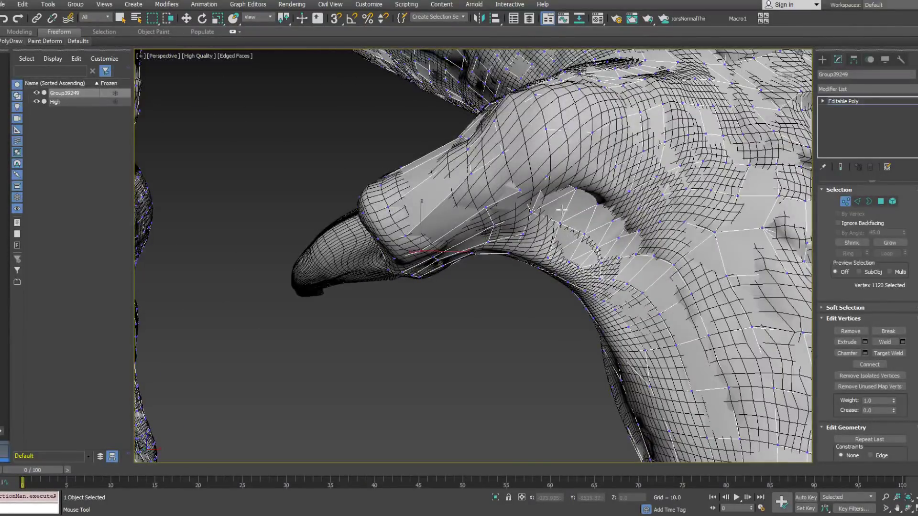
scroll(563, 208, up, 1)
alt+middle_drag(563, 209, 556, 196)
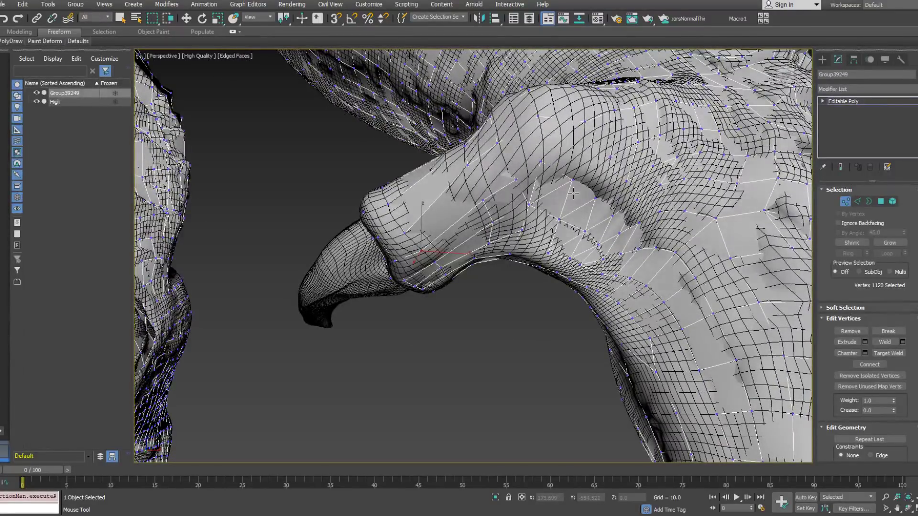
key(F3)
key(F3)
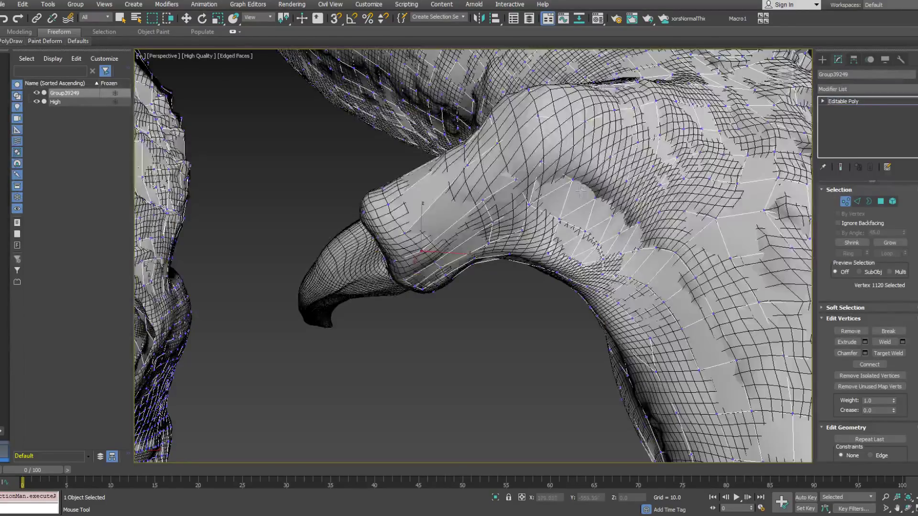
Reposition the vertices along the crease at the base of the thumb to follow the sculpted fold.
click(573, 182)
alt+middle_drag(598, 187, 602, 198)
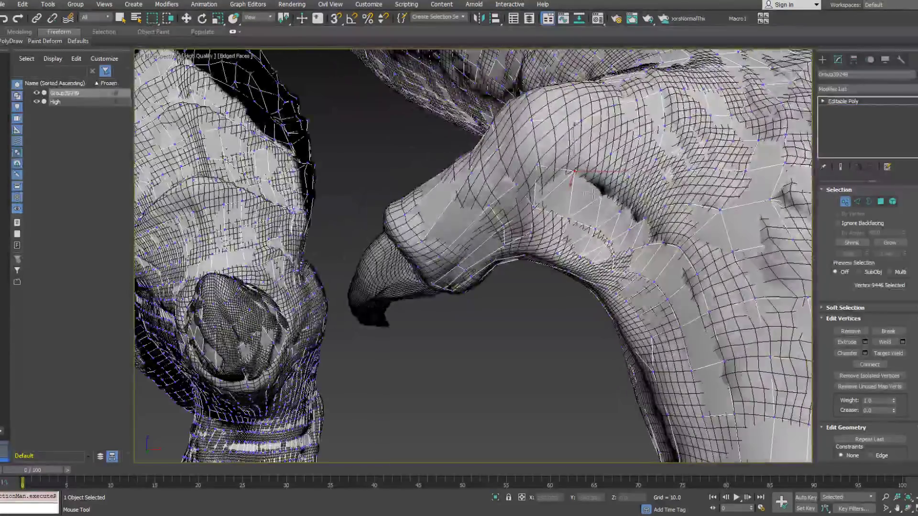
drag(601, 200, 606, 190)
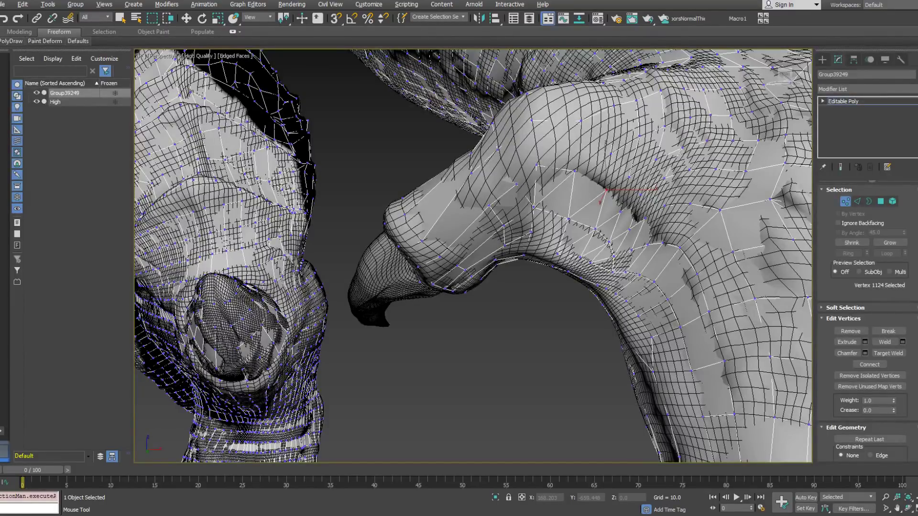
mouse_move(631, 195)
alt+middle_down()
mouse_move(561, 202)
mouse_move(625, 188)
alt+middle_up()
key(F3)
key(F3)
click(606, 190)
alt+middle_drag(619, 201, 641, 196)
click(612, 216)
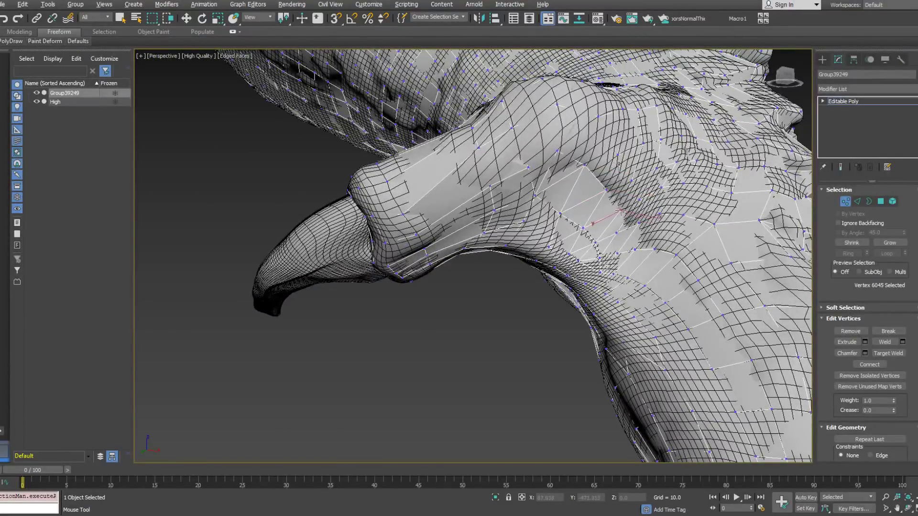
mouse_move(612, 216)
alt+middle_down()
mouse_move(621, 211)
mouse_move(618, 196)
mouse_move(617, 216)
alt+middle_up()
scroll(616, 217, up, 5)
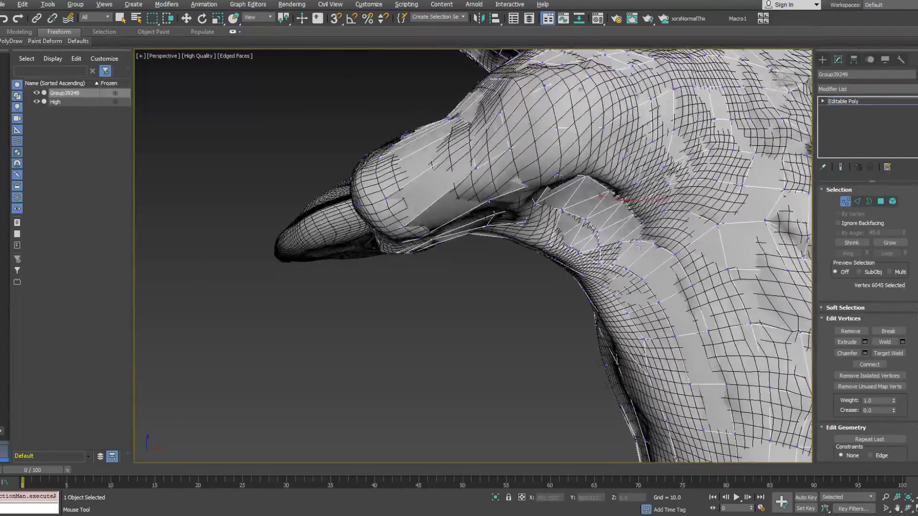
Shift the vertices between the thumb crease and the webbing so the edge flow follows the fold's lower end.
key(F3)
key(F3)
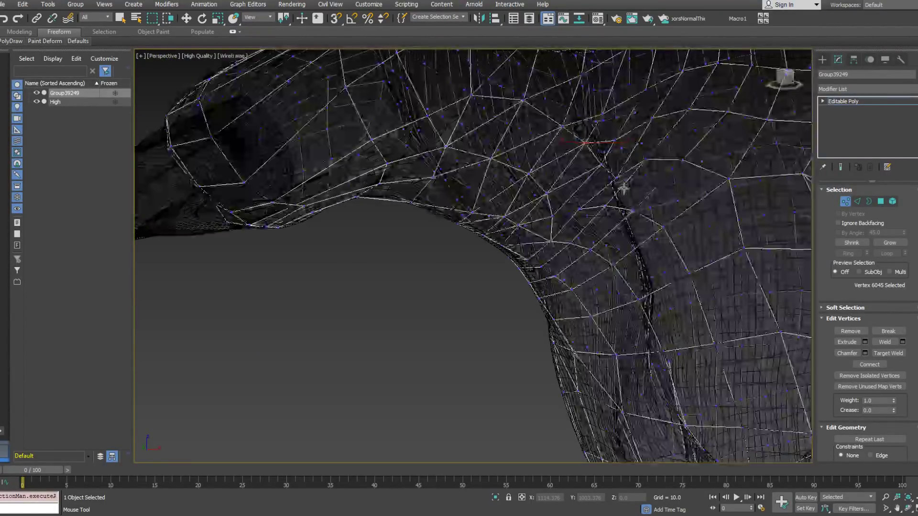
alt+middle_drag(622, 190, 573, 225)
drag(559, 202, 565, 192)
alt+middle_drag(565, 193, 622, 194)
drag(537, 178, 504, 158)
mouse_move(598, 210)
alt+middle_down()
mouse_move(569, 189)
mouse_move(618, 208)
mouse_move(629, 223)
mouse_move(655, 184)
mouse_move(605, 222)
alt+middle_up()
click(569, 186)
click(628, 203)
click(628, 203)
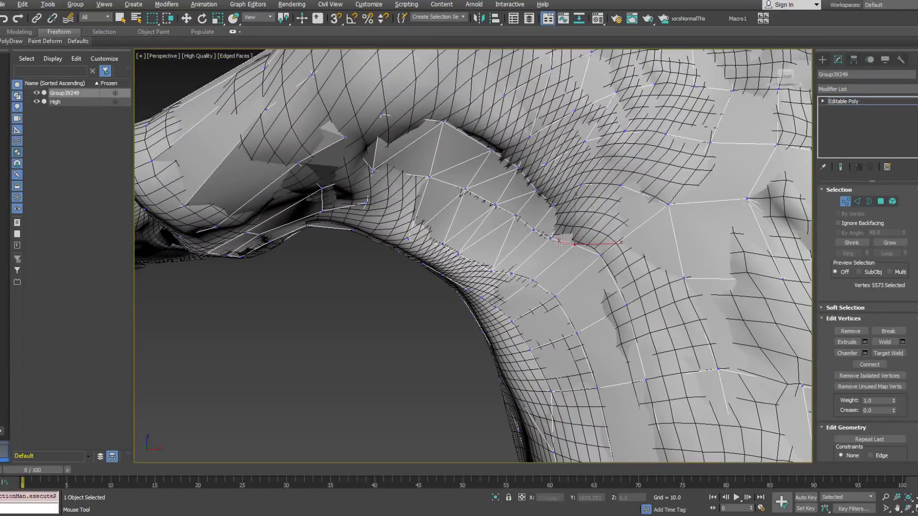
Adjust the webbing vertices beside the open gap where the thumb crease meets the hand.
click(510, 273)
drag(533, 281, 535, 288)
mouse_move(555, 268)
alt+middle_down()
mouse_move(580, 243)
mouse_move(578, 187)
alt+middle_up()
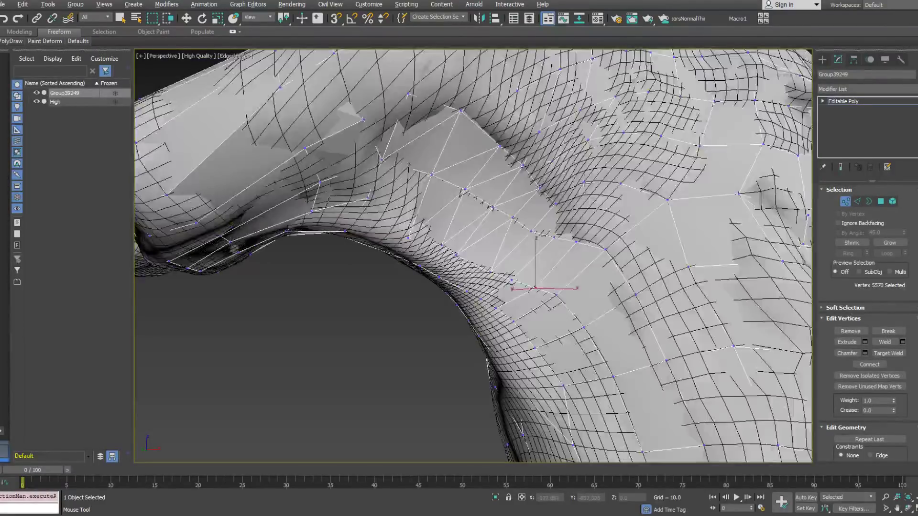
click(570, 216)
click(603, 206)
scroll(604, 206, down, 8)
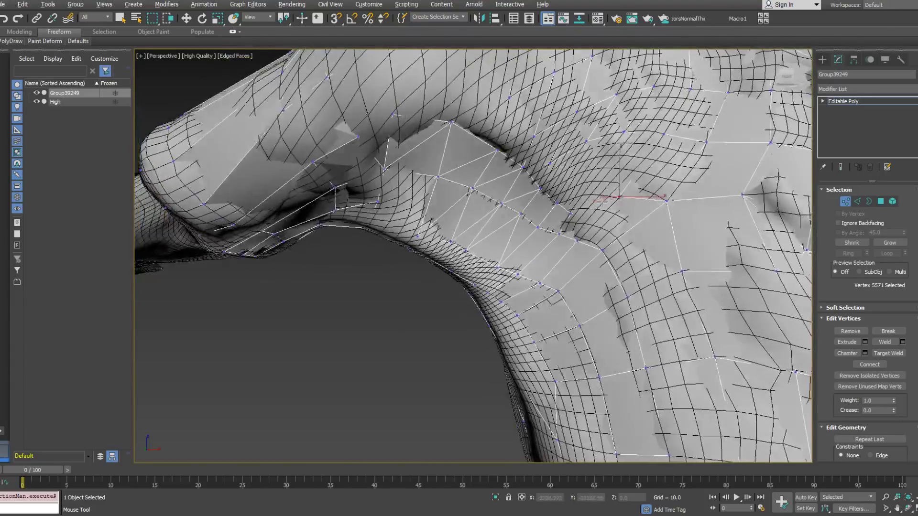
scroll(593, 211, up, 10)
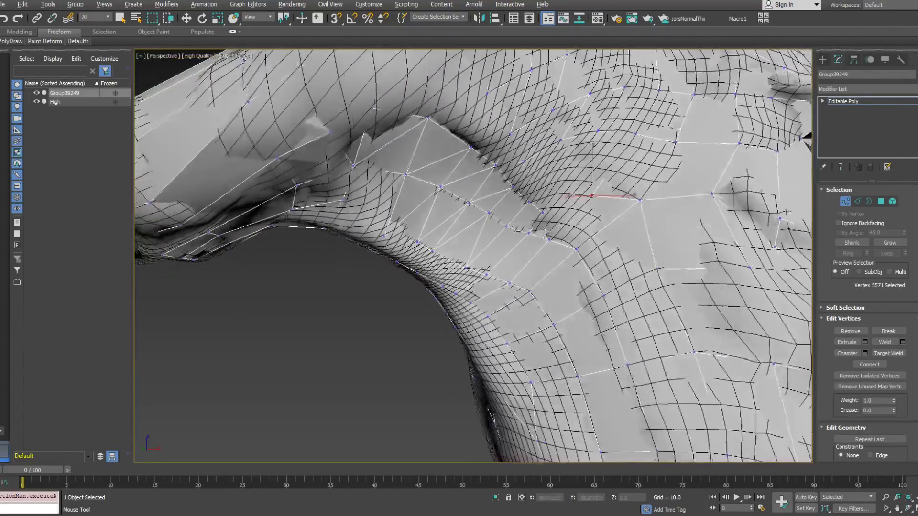
click(542, 249)
click(523, 244)
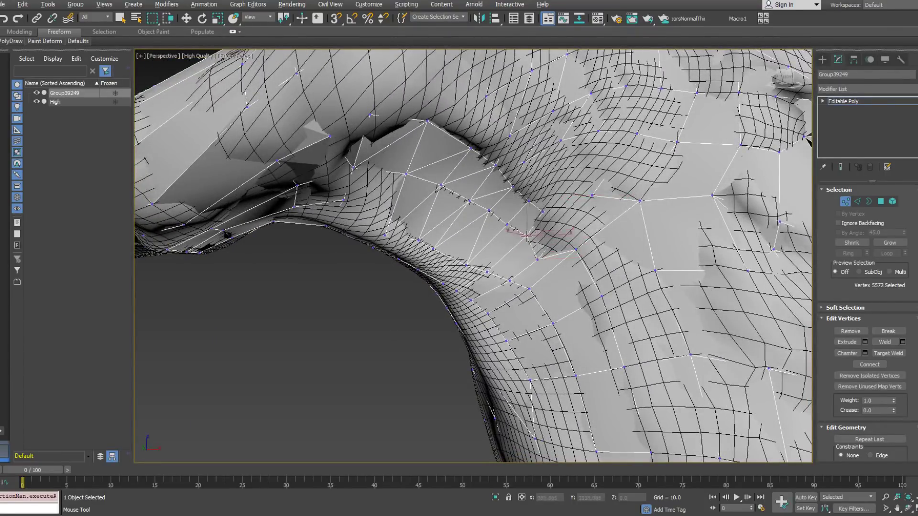
drag(576, 250, 583, 279)
Extend the mesh into the gap beside the webbing with PolyDraw Extend and weld vertices together with Optimize.
key(F3)
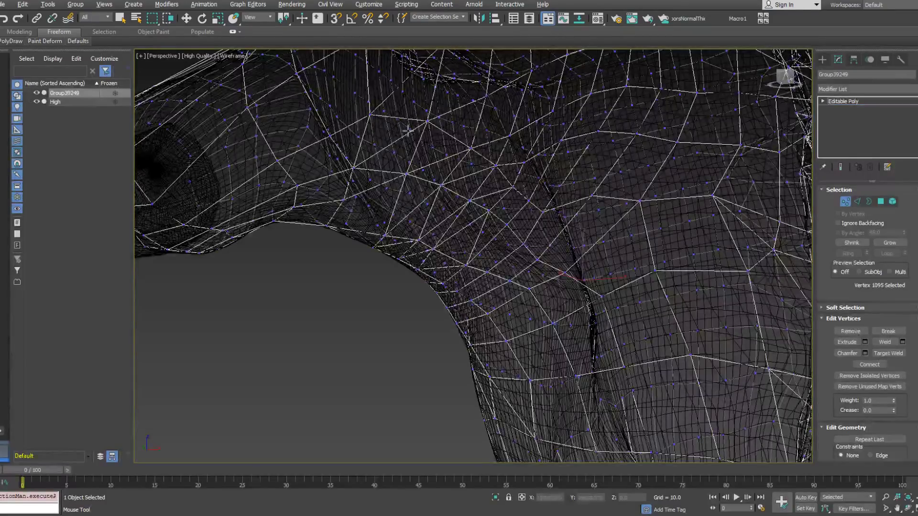
mouse_move(10, 41)
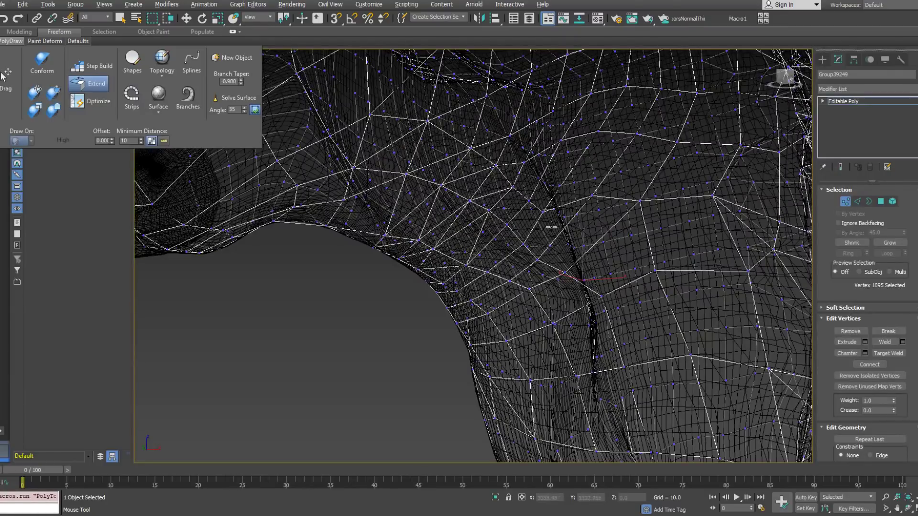
ctrl+shift+drag(562, 269, 597, 235)
mouse_move(11, 41)
click(90, 100)
shift+drag(546, 224, 590, 194)
click(566, 211)
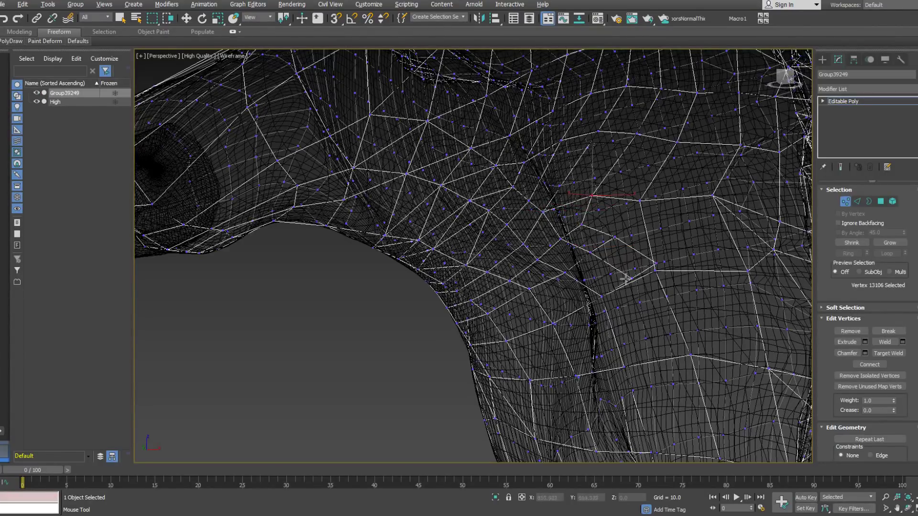
Arrange the vertices of the new polygons beside the thumb crease into evenly spaced rows on the sculpt.
drag(624, 283, 601, 297)
drag(590, 252, 588, 268)
drag(560, 239, 567, 239)
click(655, 271)
click(610, 242)
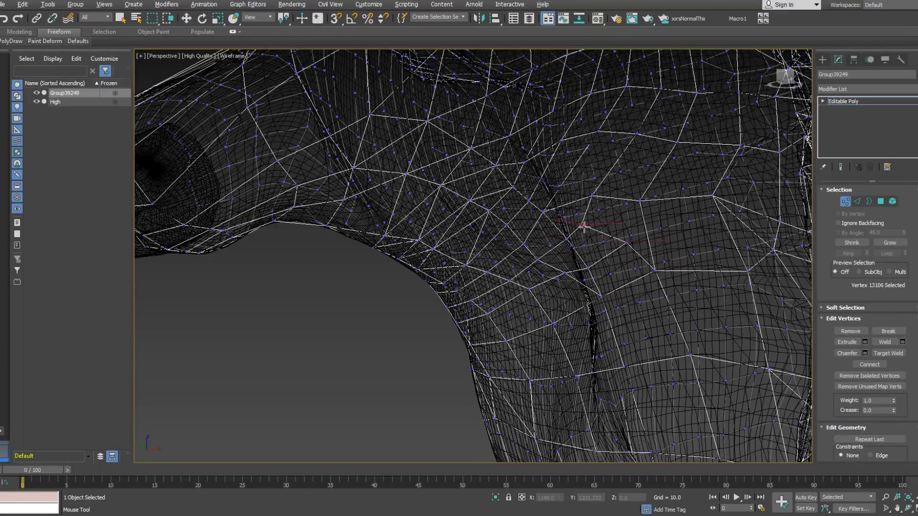
mouse_move(628, 219)
alt+middle_down()
mouse_move(647, 207)
mouse_move(607, 225)
mouse_move(653, 223)
mouse_move(630, 217)
alt+middle_up()
key(F3)
click(640, 212)
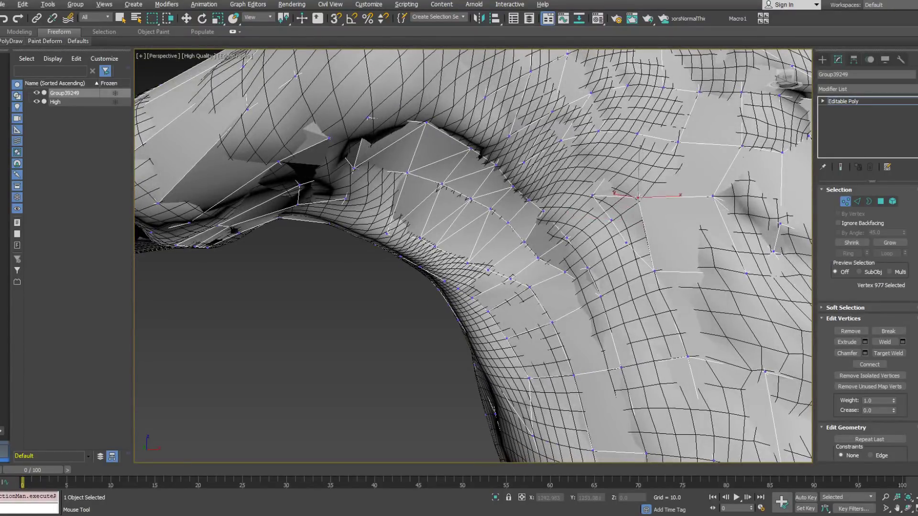
Move the vertices where the new patch meets the back of the hand to even out its polygons.
mouse_move(638, 197)
alt+middle_down()
mouse_move(637, 206)
mouse_move(660, 204)
mouse_move(644, 226)
mouse_move(651, 211)
mouse_move(637, 220)
alt+middle_up()
key(F3)
click(643, 204)
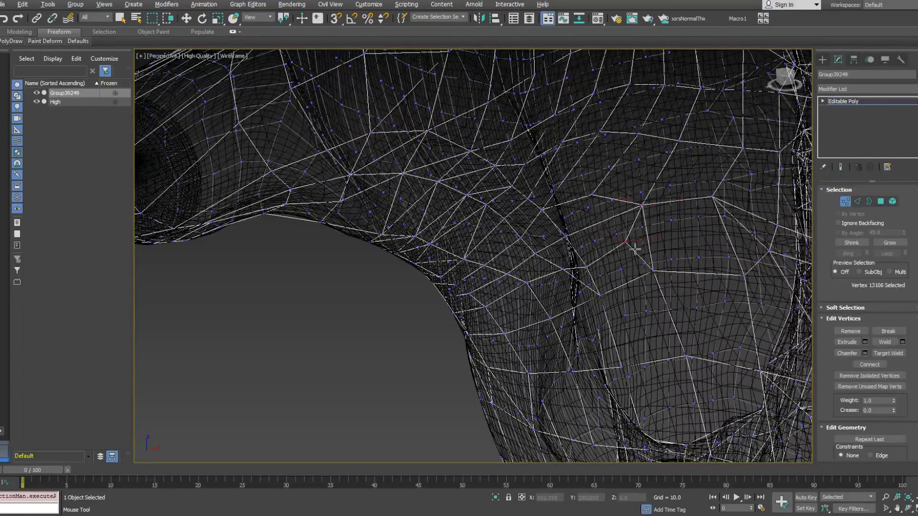
alt+middle_drag(661, 283, 605, 215)
ctrl+click(594, 266)
key(F3)
click(638, 205)
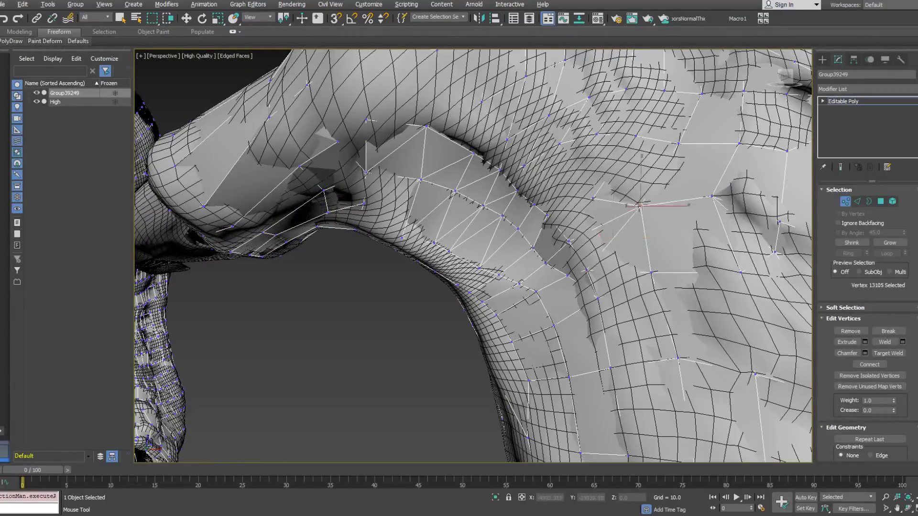
alt+middle_drag(616, 199, 595, 197)
click(593, 196)
drag(593, 197, 599, 183)
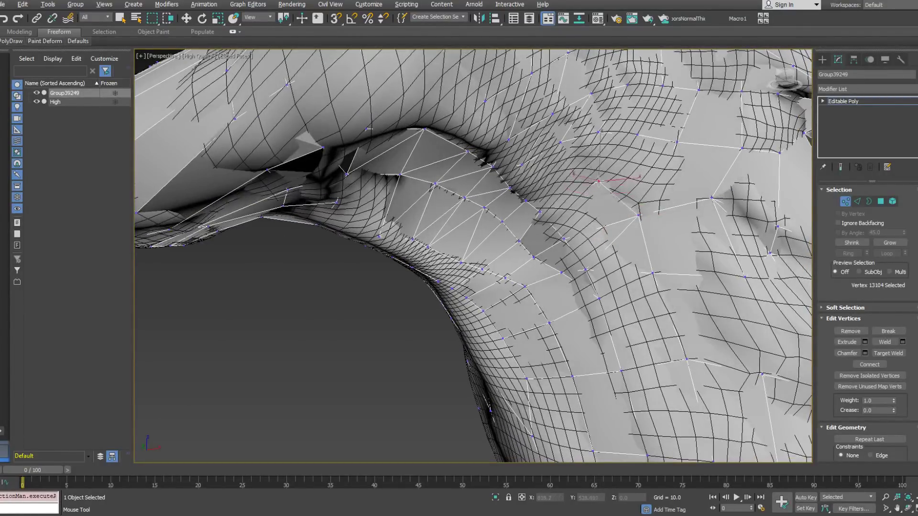
Reposition the vertices on the back of the hand between the thumb webbing and the raised scales.
key(F3)
key(F3)
alt+middle_drag(599, 181, 639, 195)
scroll(528, 288, down, 2)
alt+middle_drag(603, 224, 602, 230)
mouse_move(612, 232)
alt+middle_down()
mouse_move(553, 205)
mouse_move(601, 222)
alt+middle_up()
click(674, 340)
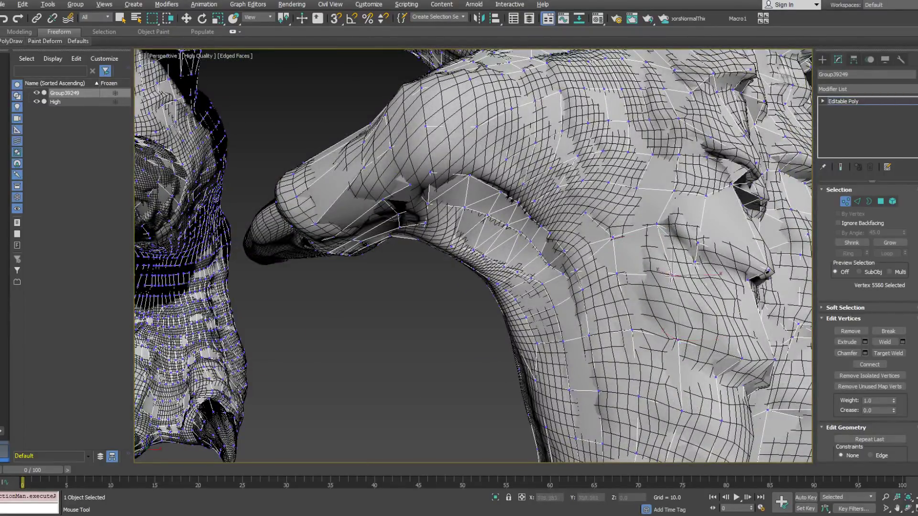
Shift the vertices beside the folds on the back of the hand to even out the surrounding polygons.
alt+middle_drag(662, 272, 652, 253)
key(F3)
key(F3)
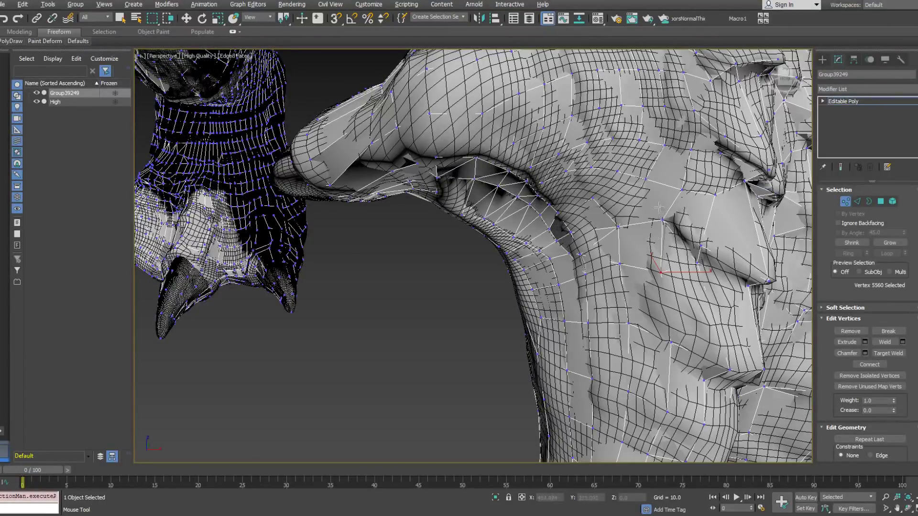
click(645, 179)
drag(654, 188, 674, 191)
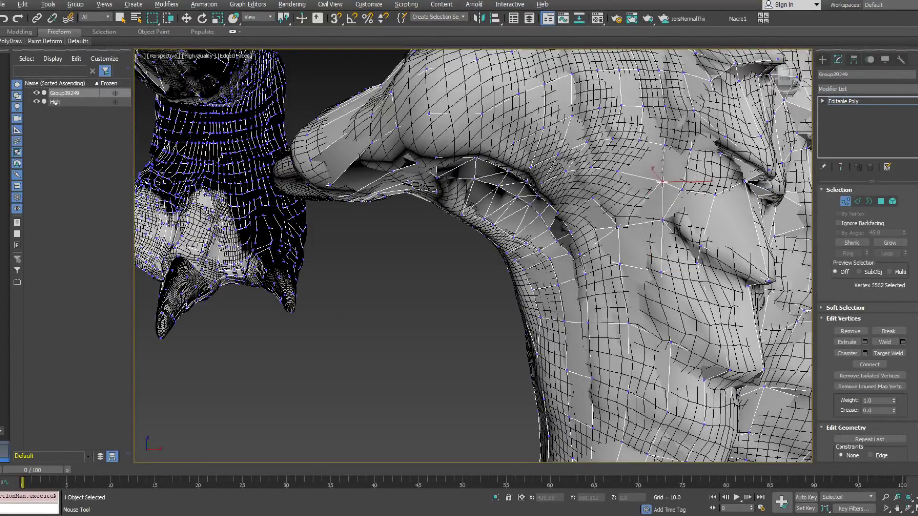
alt+middle_drag(670, 178, 616, 177)
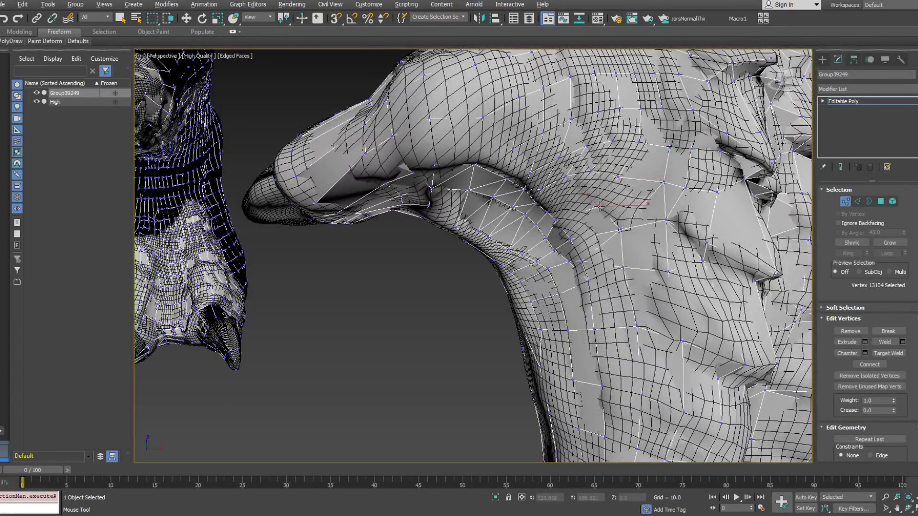
Rearrange the vertices where the edge rows converge behind the thumb webbing, using wireframe display to see the hidden ones.
key(F3)
alt+middle_drag(604, 201, 590, 172)
click(589, 186)
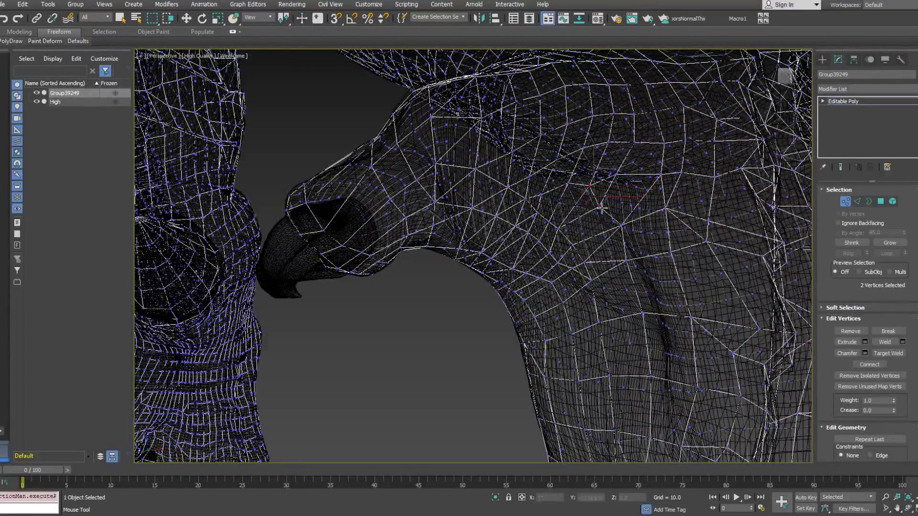
alt+middle_drag(605, 216, 613, 193)
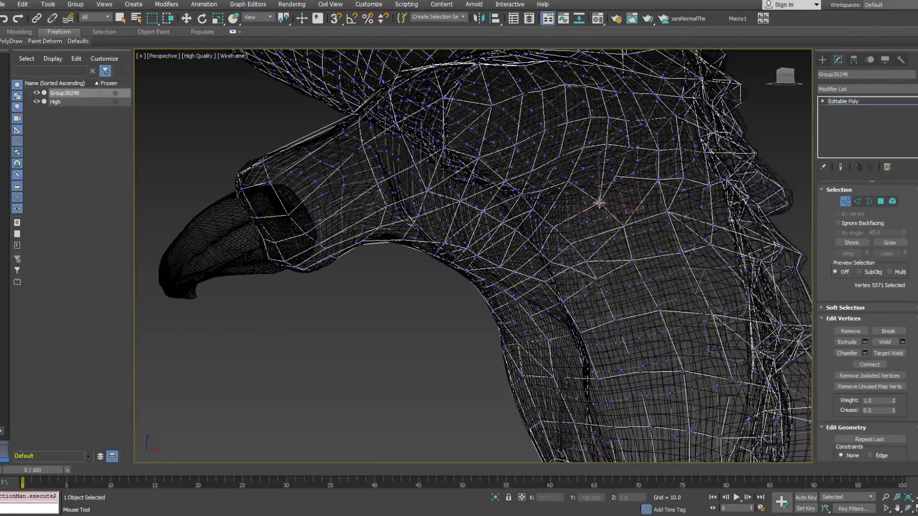
alt+middle_drag(593, 198, 629, 177)
click(629, 177)
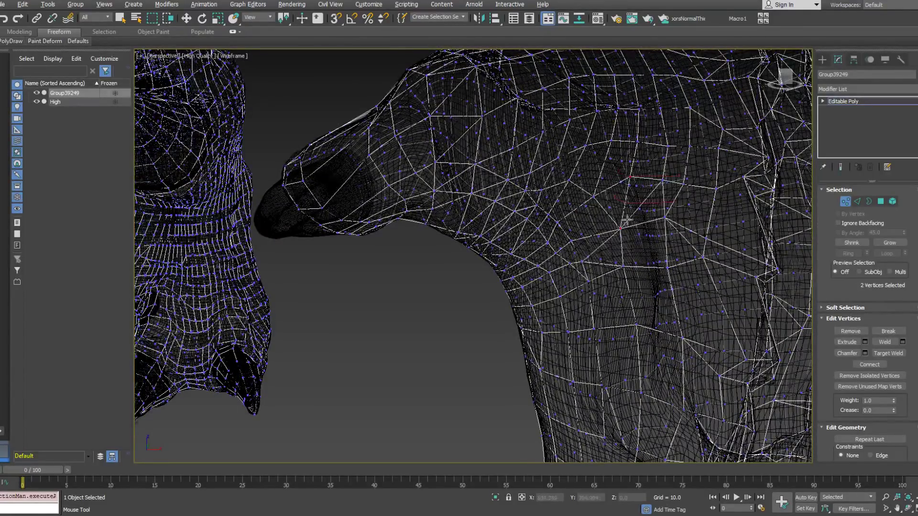
mouse_move(626, 219)
alt+middle_down()
mouse_move(640, 196)
mouse_move(533, 191)
mouse_move(535, 200)
mouse_move(572, 187)
alt+middle_up()
click(566, 193)
key(F3)
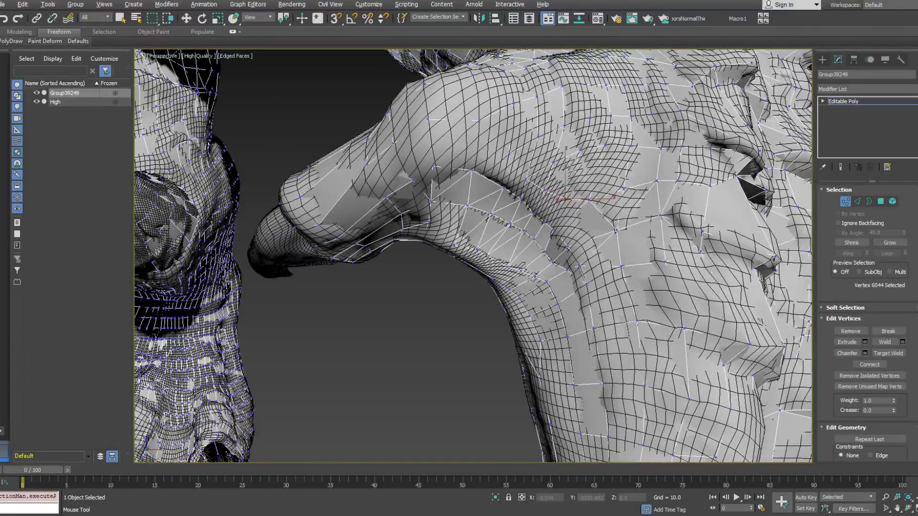
Adjust the vertices on the thumb base above the webbing crease to follow the sculpt.
key(F3)
mouse_move(511, 160)
alt+middle_down()
mouse_move(536, 139)
mouse_move(532, 177)
alt+middle_up()
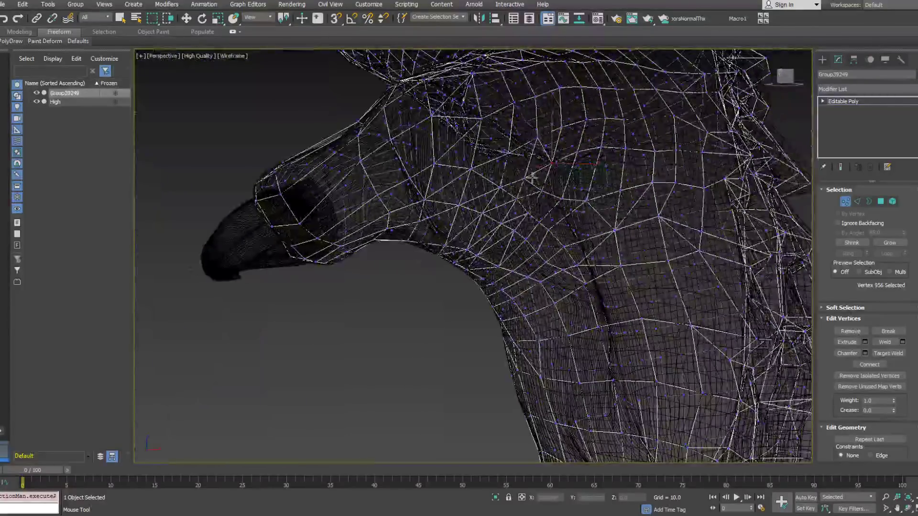
key(F3)
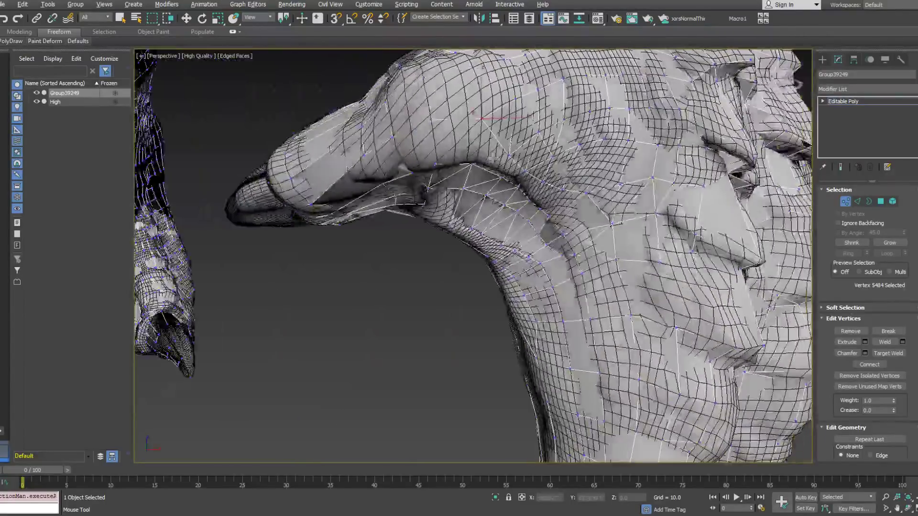
alt+middle_drag(537, 131, 550, 185)
key(F3)
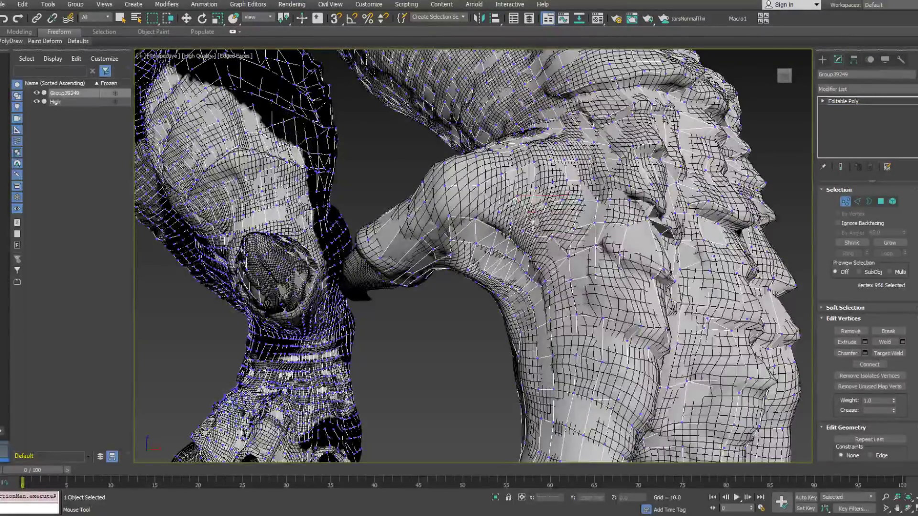
Refine the vertex spacing where the thumb base blends into the back of the hand.
mouse_move(473, 258)
alt+middle_down()
mouse_move(457, 263)
mouse_move(497, 287)
alt+middle_up()
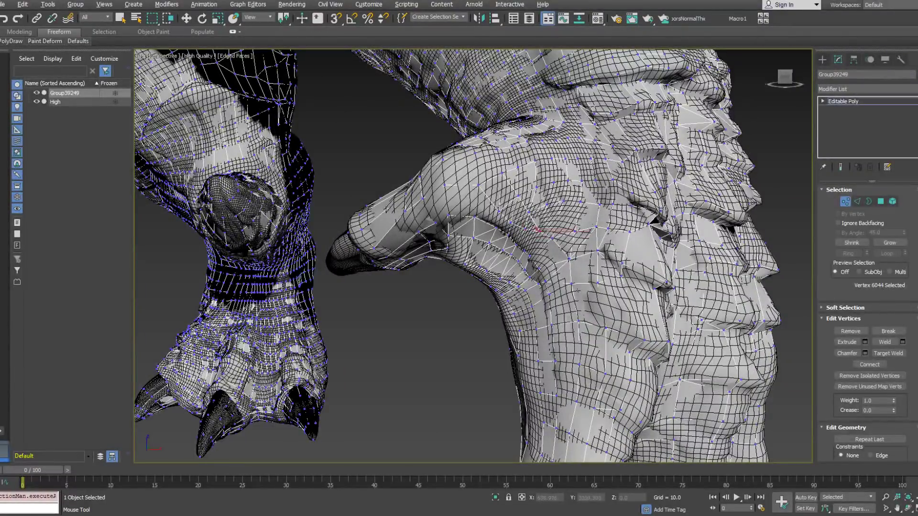
alt+middle_drag(552, 241, 546, 224)
scroll(546, 223, up, 2)
key(F3)
key(F3)
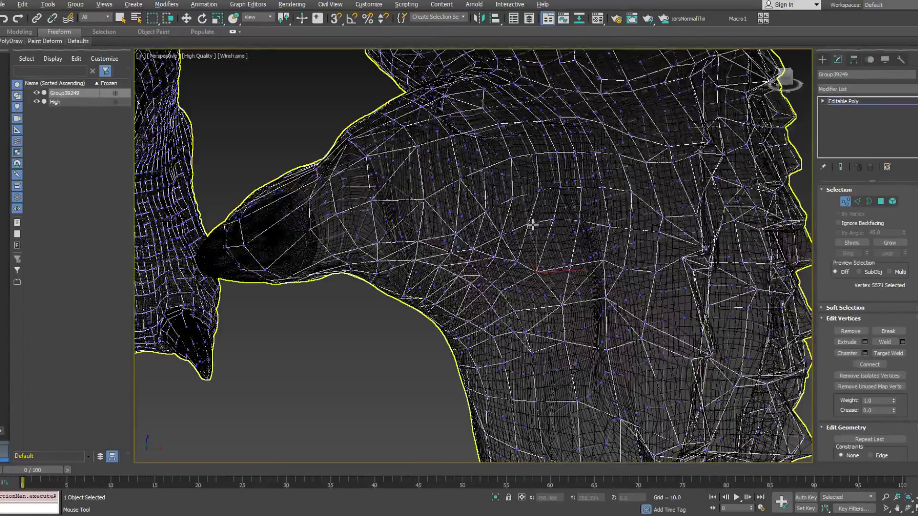
alt+middle_drag(533, 224, 521, 225)
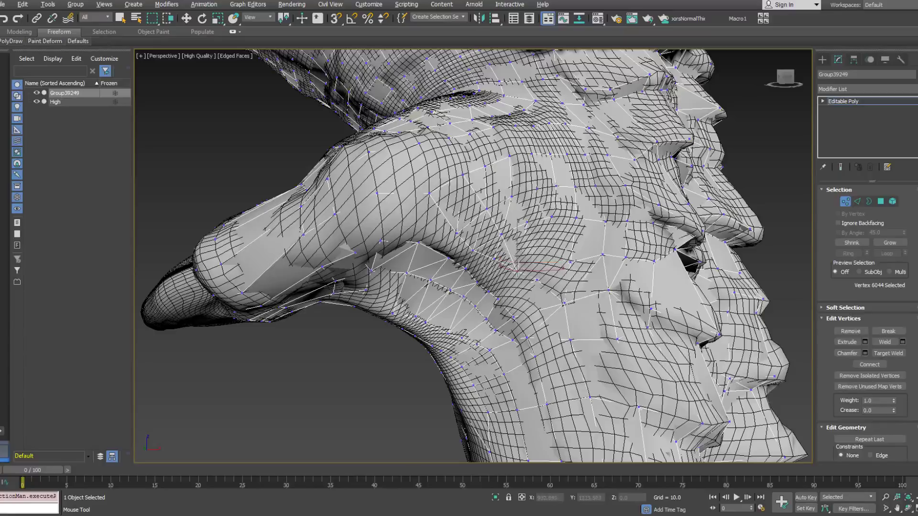
alt+middle_drag(516, 268, 551, 255)
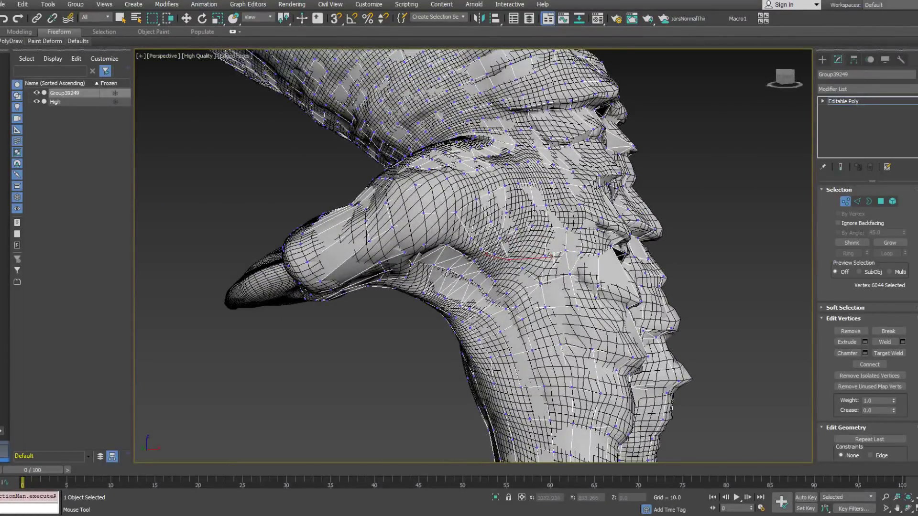
Select the open mesh border around the thumb claw at Border level.
key(F3)
alt+middle_drag(507, 279, 468, 207)
key(w)
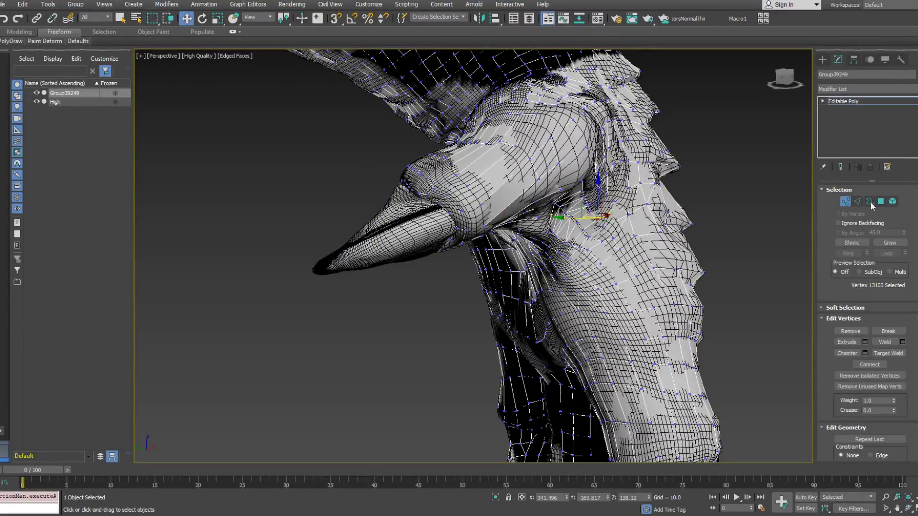
click(869, 201)
alt+middle_drag(536, 191, 553, 182)
scroll(414, 199, up, 2)
middle_drag(439, 207, 575, 234)
scroll(519, 218, up, 4)
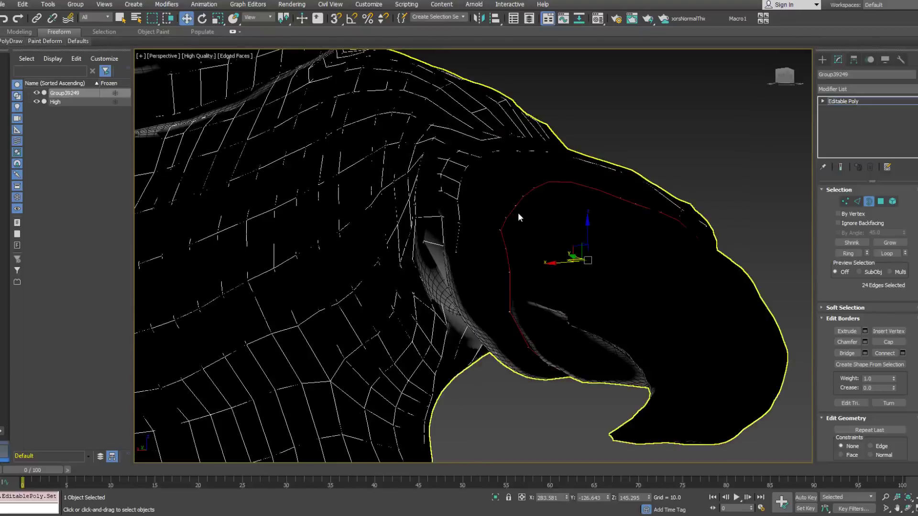
Return to vertex level and reposition the vertices around the thumb claw's base with PolyDraw.
click(849, 201)
click(504, 216)
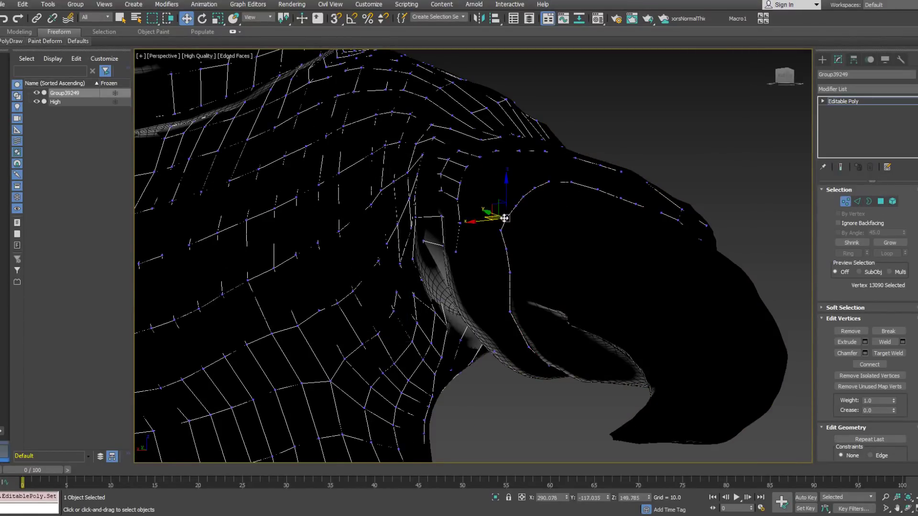
alt+middle_drag(535, 201, 556, 201)
middle_drag(427, 191, 489, 157)
scroll(490, 156, down, 5)
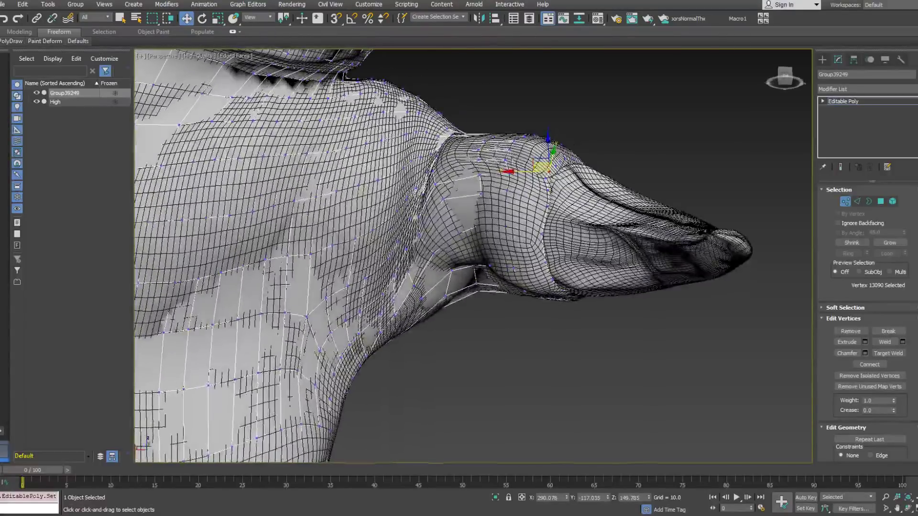
click(15, 42)
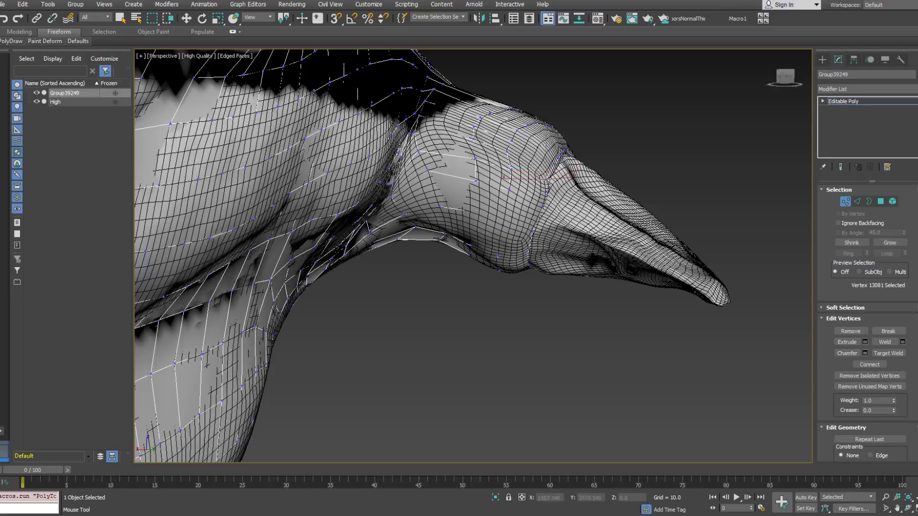
alt+middle_drag(455, 147, 472, 239)
scroll(430, 176, up, 3)
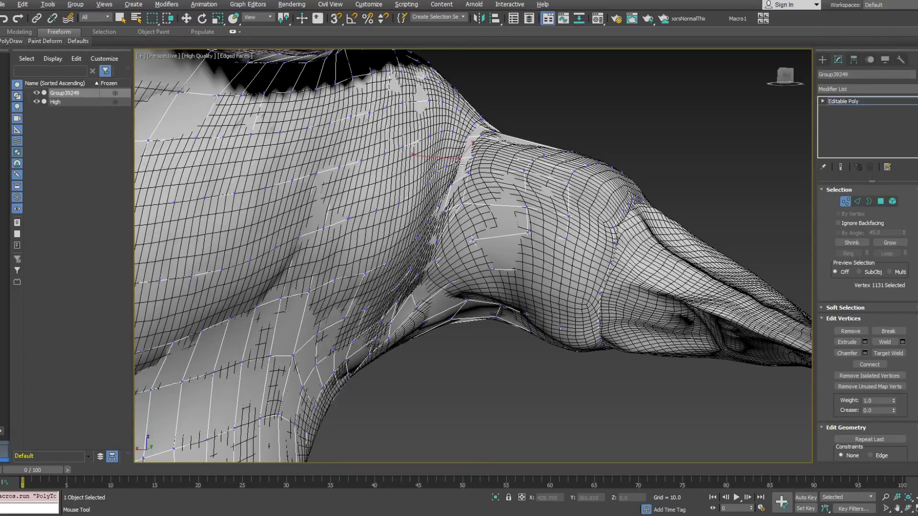
Adjust the vertices along the crease between the thumb and the palm side of the hand.
mouse_move(454, 183)
alt+middle_down()
mouse_move(424, 156)
mouse_move(454, 220)
mouse_move(470, 223)
mouse_move(467, 216)
mouse_move(454, 236)
mouse_move(395, 249)
mouse_move(433, 239)
alt+middle_up()
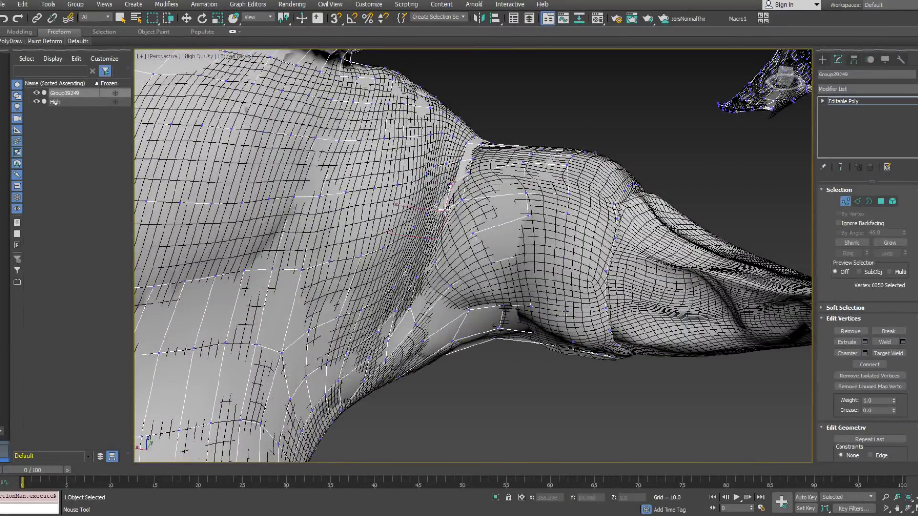
alt+middle_drag(466, 201, 401, 211)
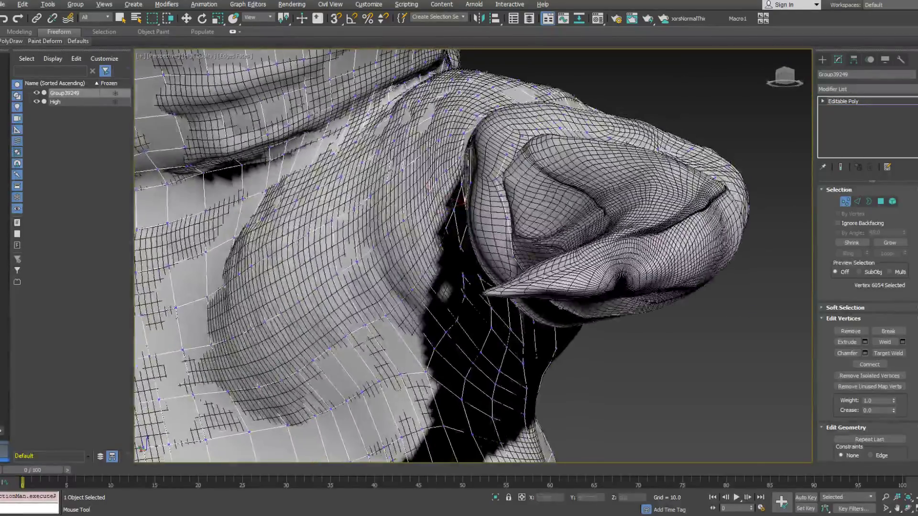
alt+middle_drag(545, 203, 564, 216)
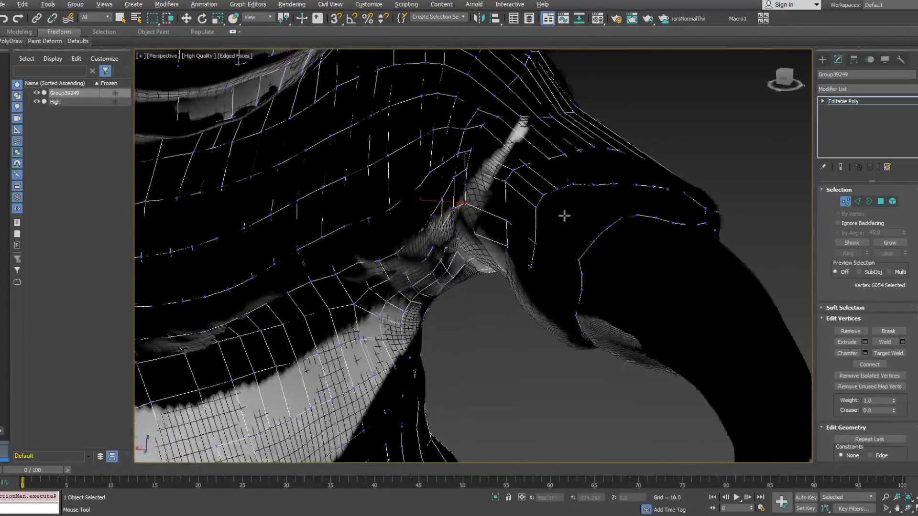
alt+middle_drag(489, 152, 522, 202)
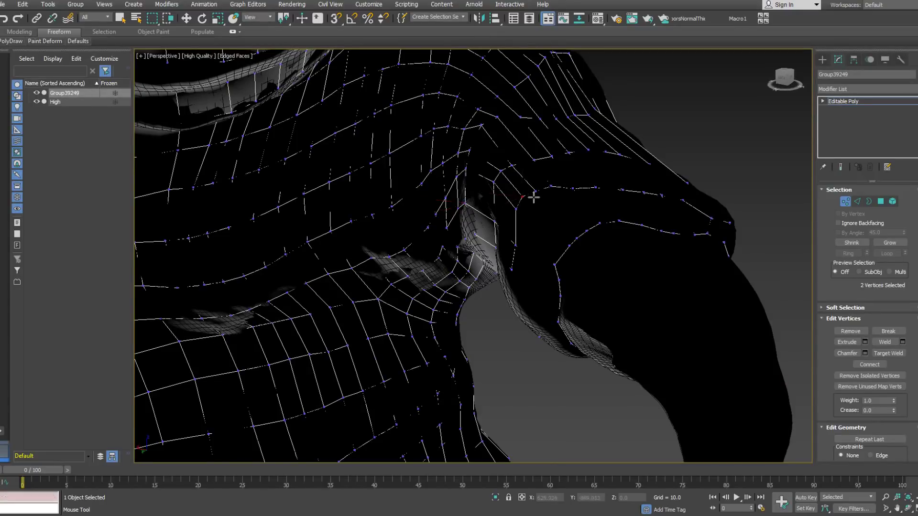
alt+middle_drag(512, 168, 479, 158)
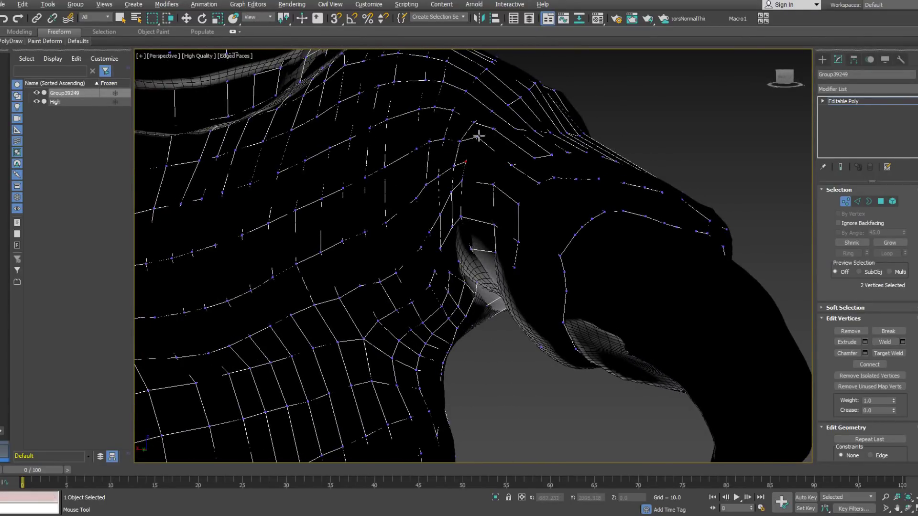
alt+middle_drag(473, 151, 455, 194)
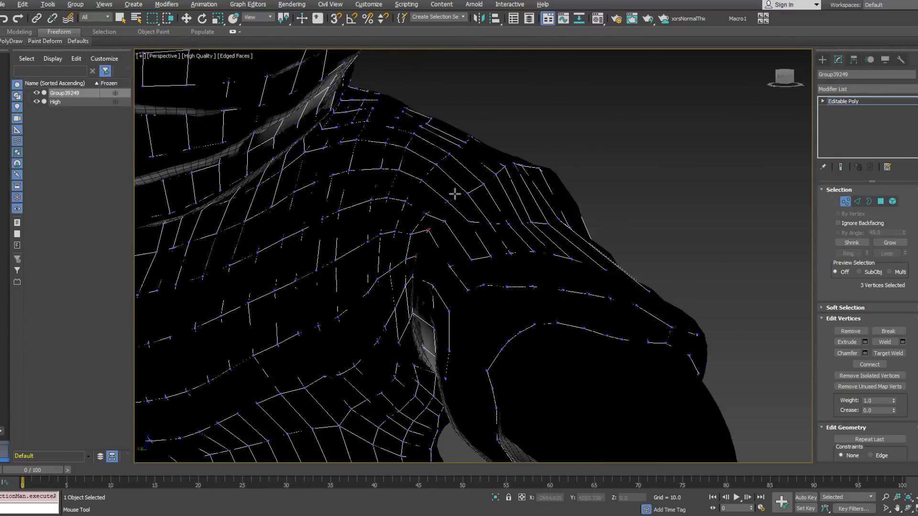
Reposition the tightly spaced vertices at the upper end of the thumb crease at close range.
scroll(429, 230, up, 10)
click(427, 232)
scroll(428, 231, down, 10)
alt+middle_drag(437, 230, 438, 258)
scroll(424, 234, up, 10)
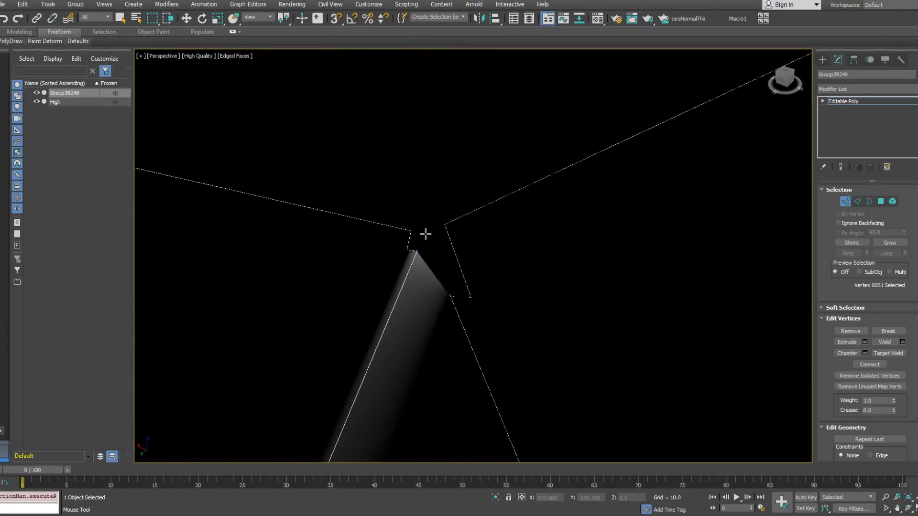
scroll(425, 232, down, 12)
scroll(499, 200, down, 2)
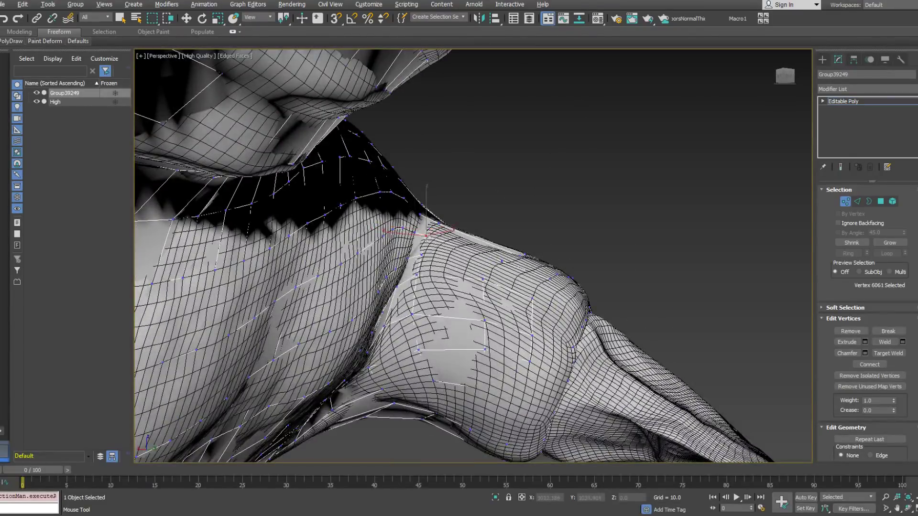
Move the vertices beside the thumb crease and near the claw base to even out the edge rows.
alt+middle_drag(404, 238, 407, 223)
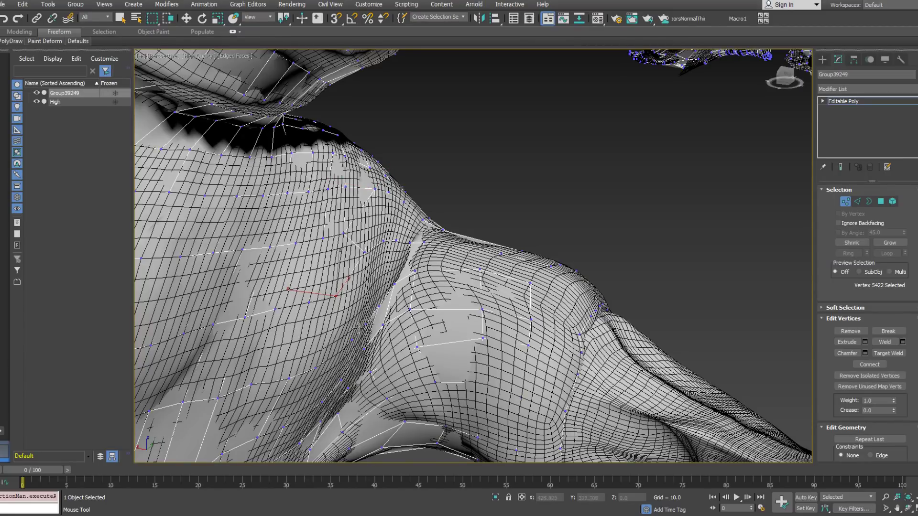
key(F3)
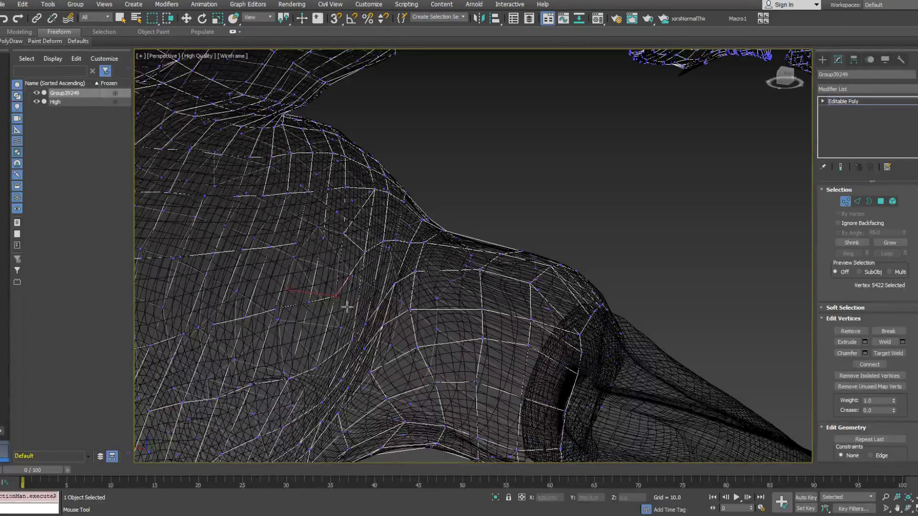
alt+middle_drag(356, 352, 446, 211)
middle_drag(449, 270, 386, 243)
scroll(434, 250, up, 5)
scroll(437, 208, down, 5)
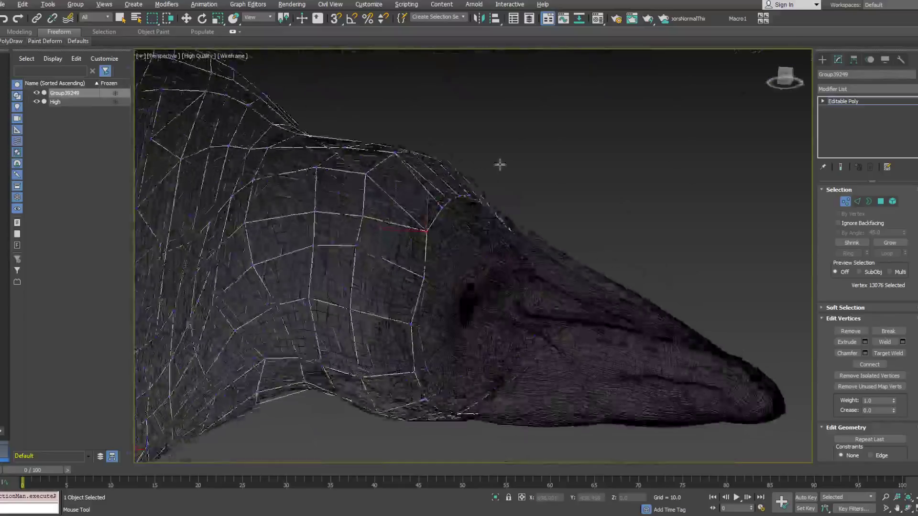
Reposition the vertices on the thumb's palm side between the crease and the claw base to follow the sculpt.
alt+middle_drag(449, 203, 450, 265)
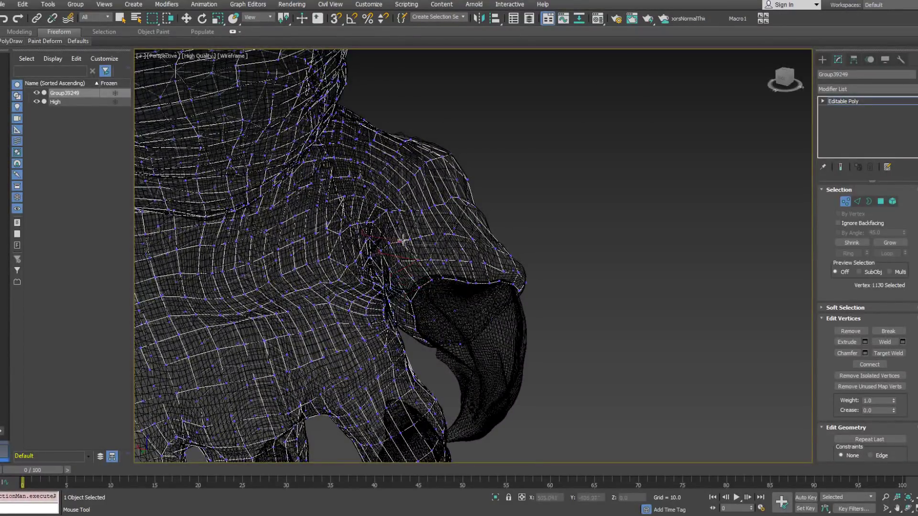
alt+middle_drag(411, 236, 397, 237)
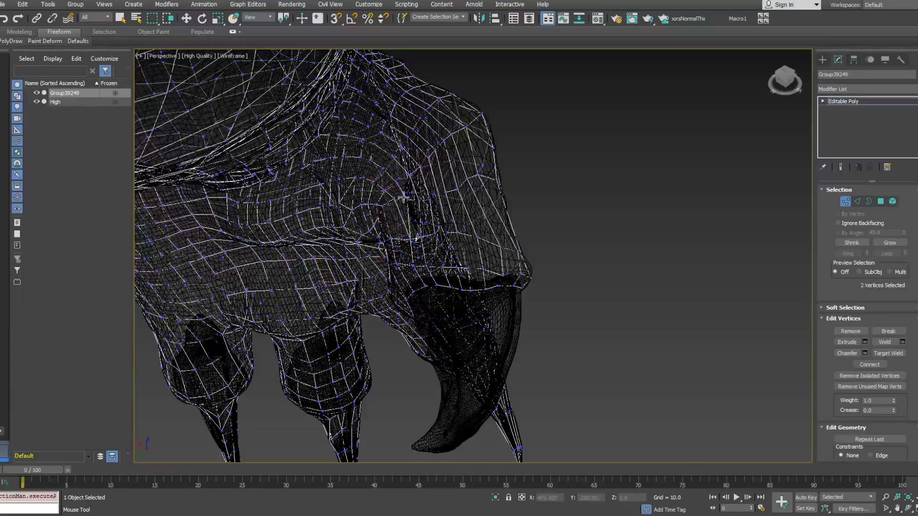
alt+middle_drag(401, 199, 385, 209)
alt+middle_drag(384, 204, 400, 201)
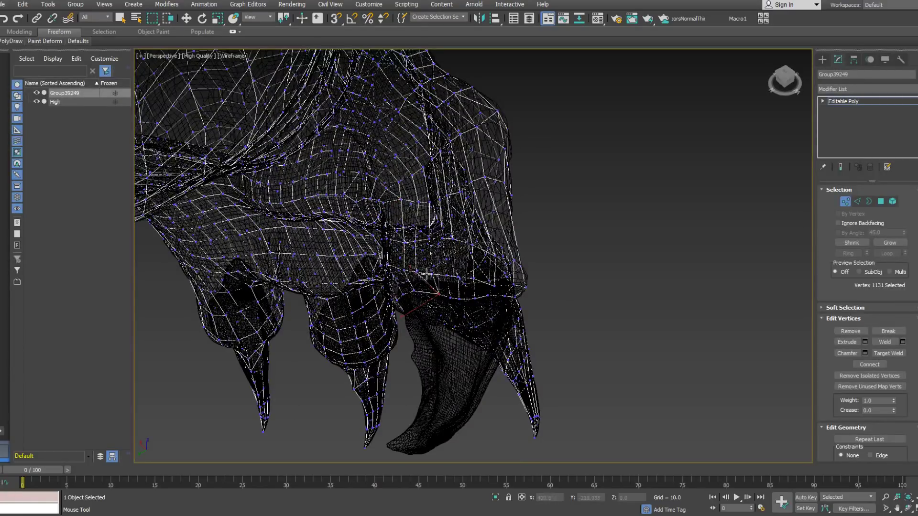
alt+middle_drag(427, 273, 407, 284)
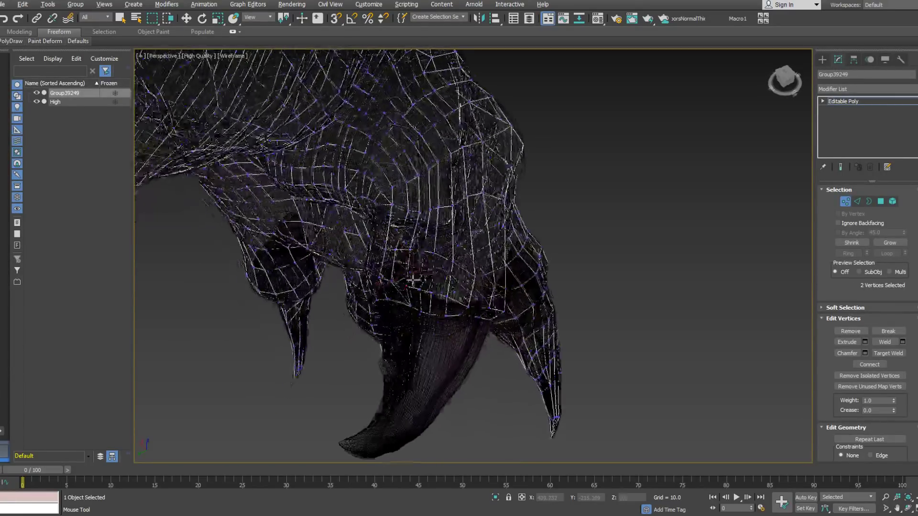
scroll(403, 285, up, 2)
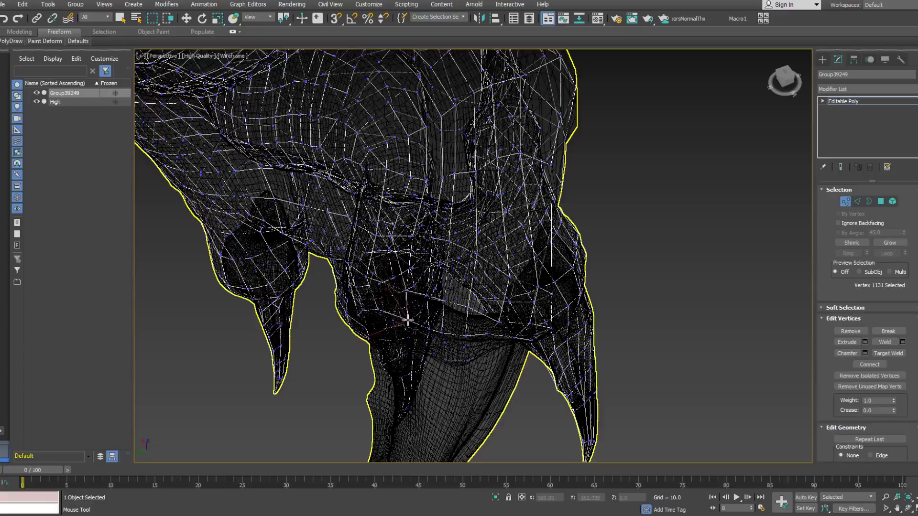
alt+middle_drag(403, 288, 415, 261)
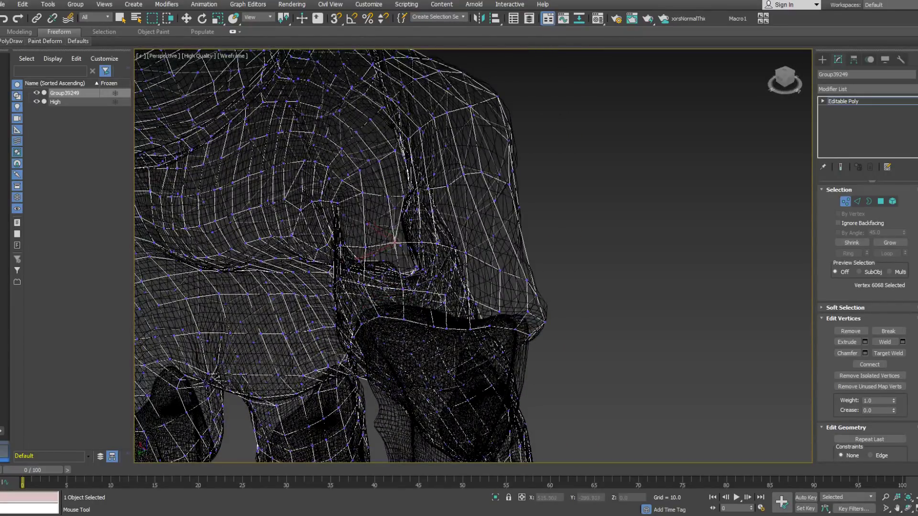
Move the vertices along the fold where the thumb meets the hand to even out the surrounding polygon rows.
click(386, 153)
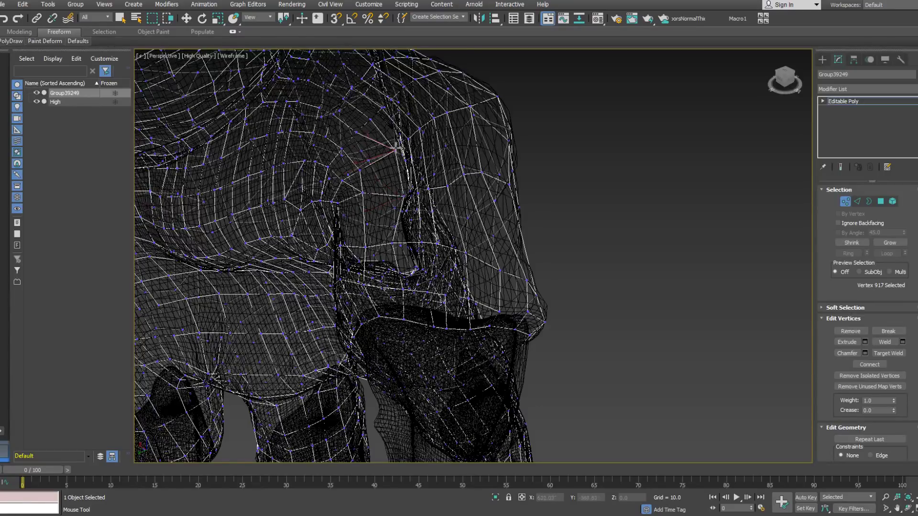
alt+middle_drag(413, 224, 414, 249)
click(396, 198)
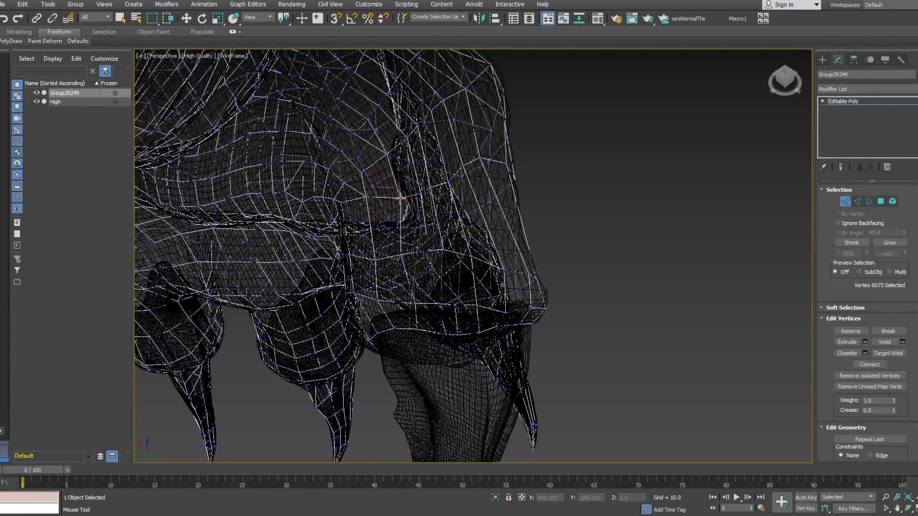
mouse_move(411, 248)
alt+middle_down()
mouse_move(400, 235)
mouse_move(419, 257)
alt+middle_up()
key(F3)
key(F3)
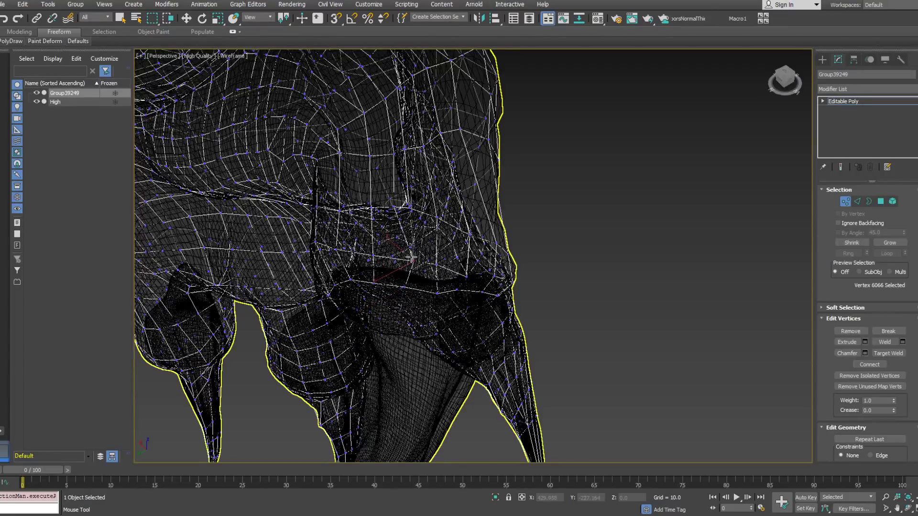
click(403, 150)
alt+middle_drag(401, 149, 448, 141)
click(444, 126)
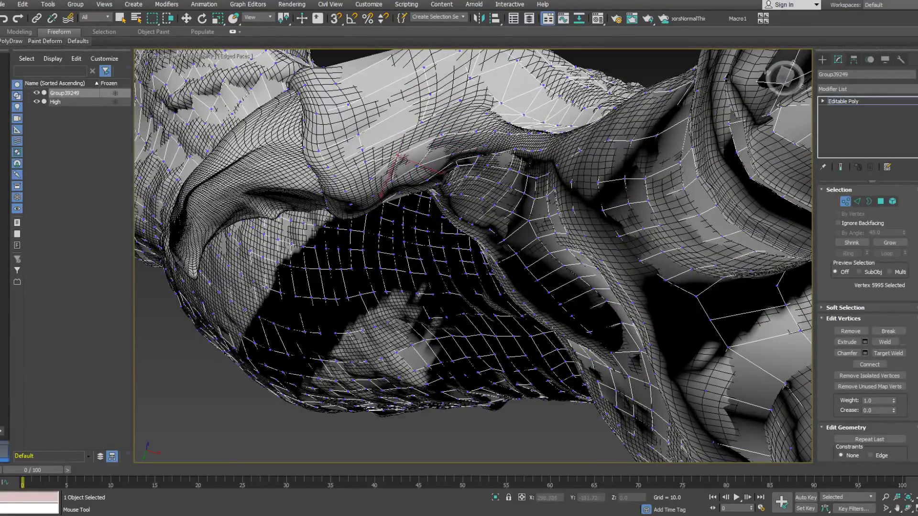
Adjust the vertices along the underside rim of the thumb claw's base to match the sculpted skin edge.
alt+middle_drag(368, 173, 368, 171)
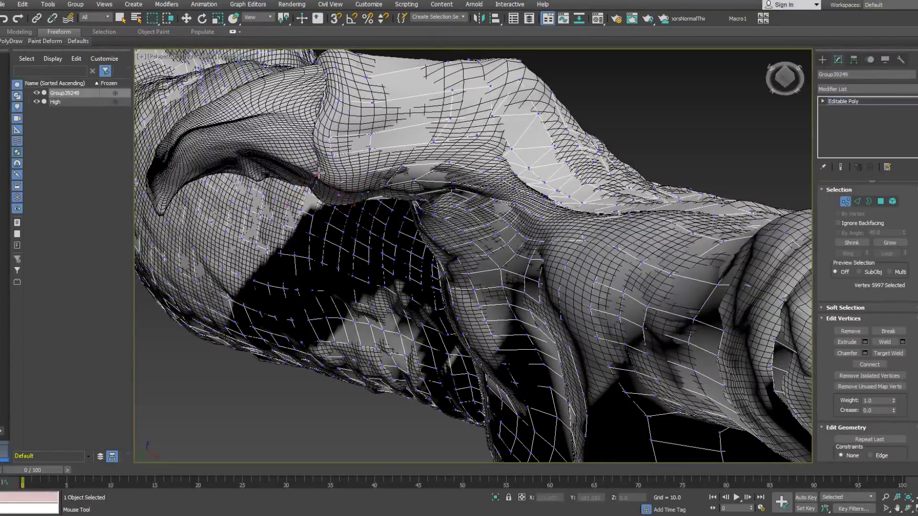
alt+middle_drag(368, 171, 334, 148)
click(337, 175)
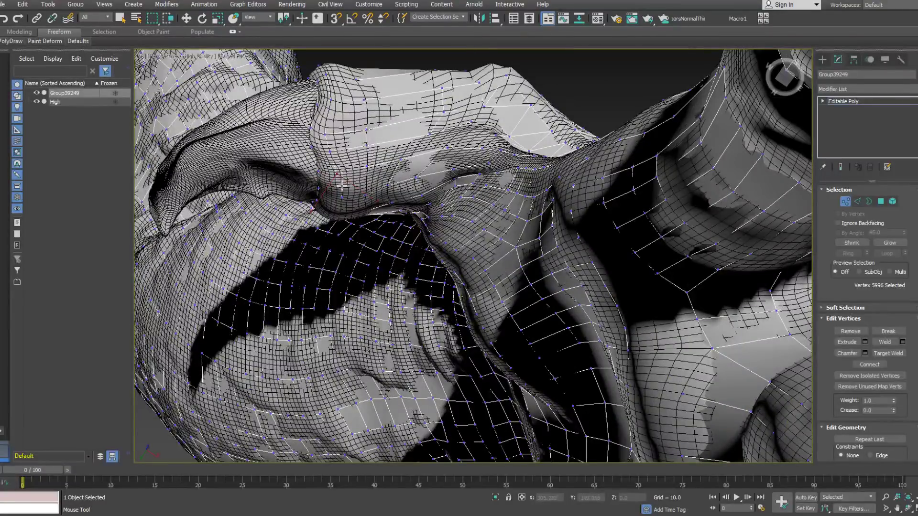
alt+middle_drag(341, 184, 455, 180)
Select the open border around the thumb claw's base and extrude it outward along the claw to near its tip.
key(w)
click(869, 201)
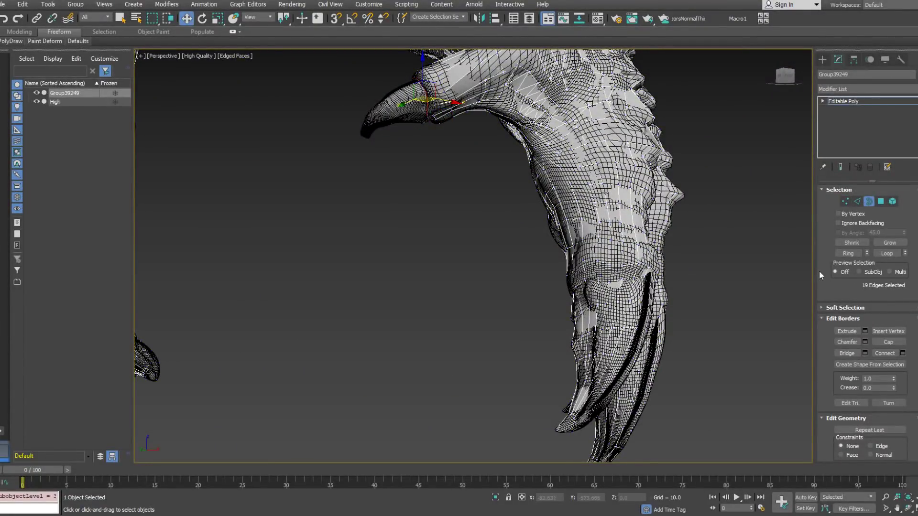
drag(416, 113, 415, 112)
alt+middle_drag(415, 111, 481, 132)
scroll(481, 132, up, 3)
shift+drag(505, 152, 453, 174)
alt+middle_drag(453, 174, 333, 326)
drag(430, 196, 322, 243)
mouse_move(319, 306)
alt+middle_down()
mouse_move(351, 278)
mouse_move(297, 318)
mouse_move(317, 307)
alt+middle_up()
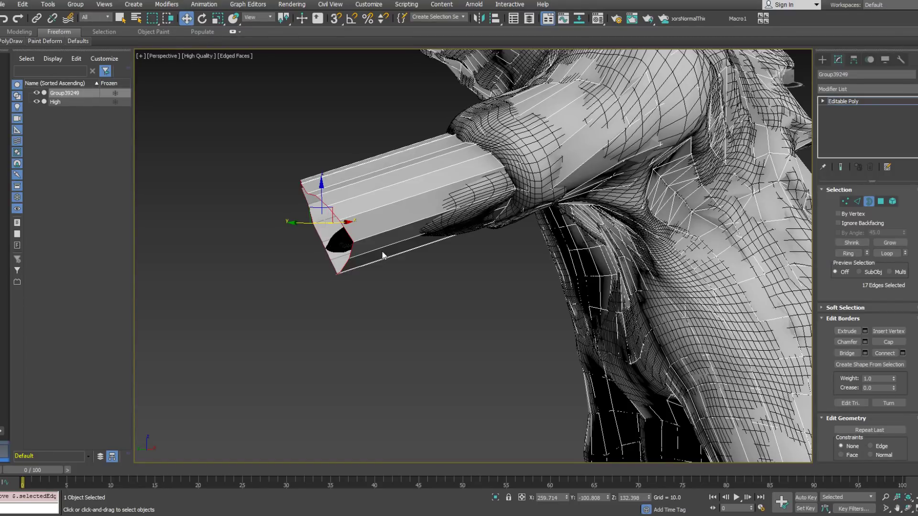
Collapse the extruded border into a single point at the thumb claw's tip.
alt+middle_drag(358, 225, 340, 247)
right_click(339, 247)
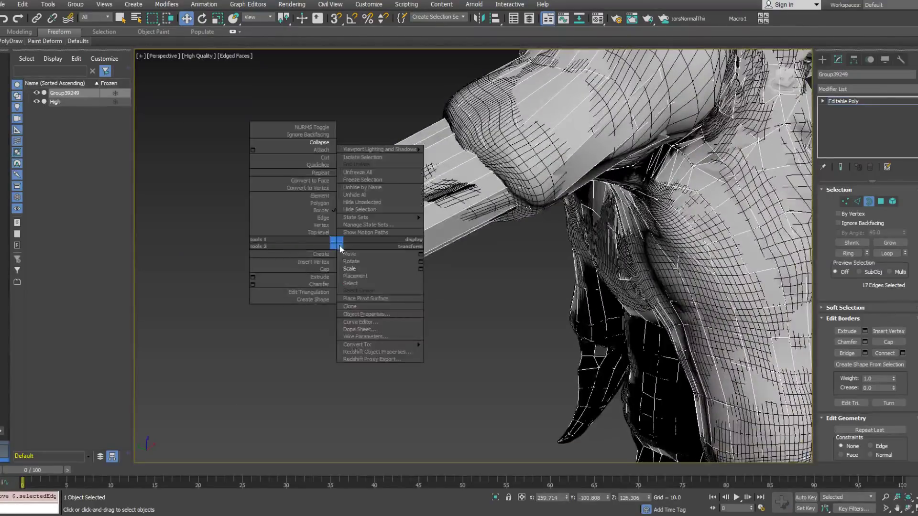
click(315, 151)
click(458, 204)
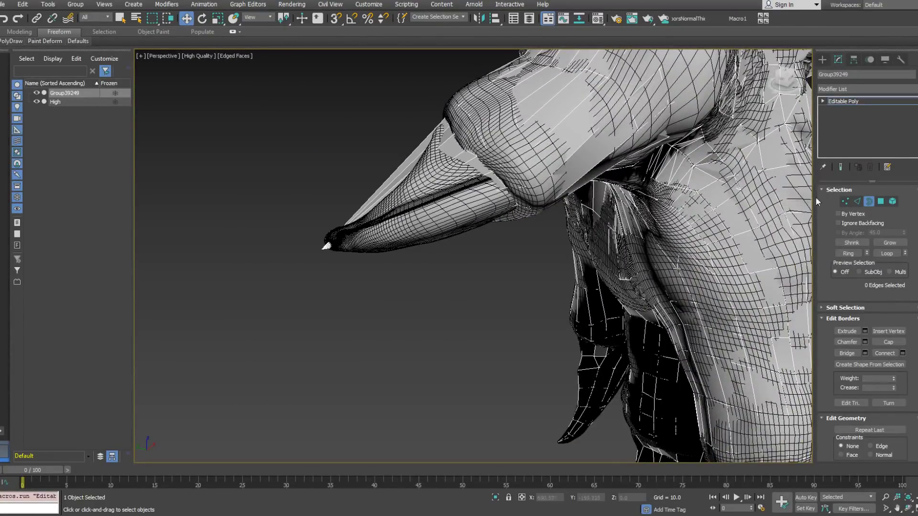
At vertex level, place the collapsed tip vertex on the sculpted claw's tip with the PolyDraw Extend tool.
click(845, 202)
alt+middle_drag(374, 201, 384, 214)
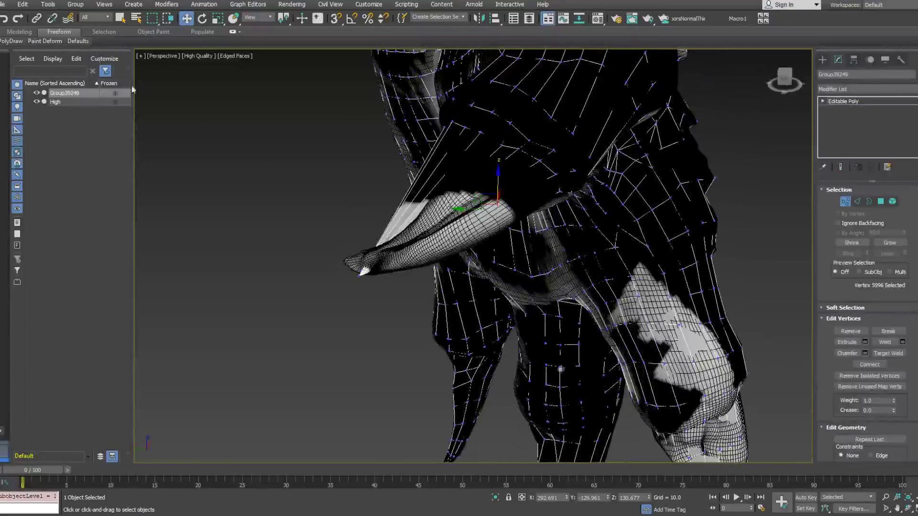
click(10, 41)
click(88, 84)
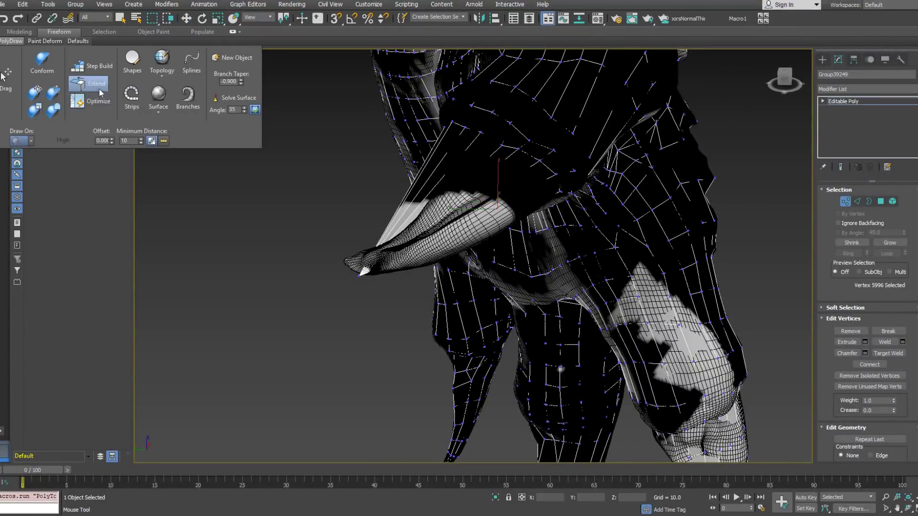
drag(359, 276, 343, 263)
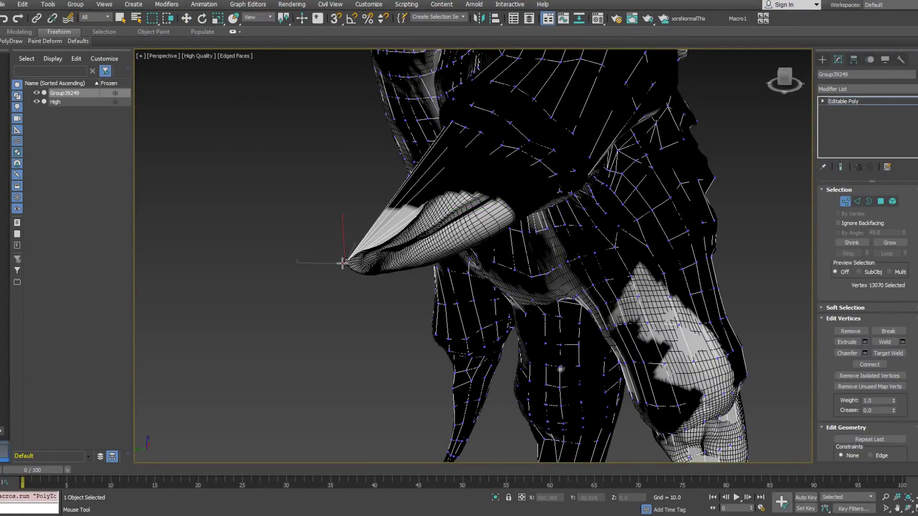
alt+middle_drag(342, 258, 364, 259)
Connect the lengthwise claw edges with a new edge loop and move it to follow the claw's curve.
ctrl+click(858, 201)
alt+middle_drag(376, 173, 466, 192)
right_click(430, 251)
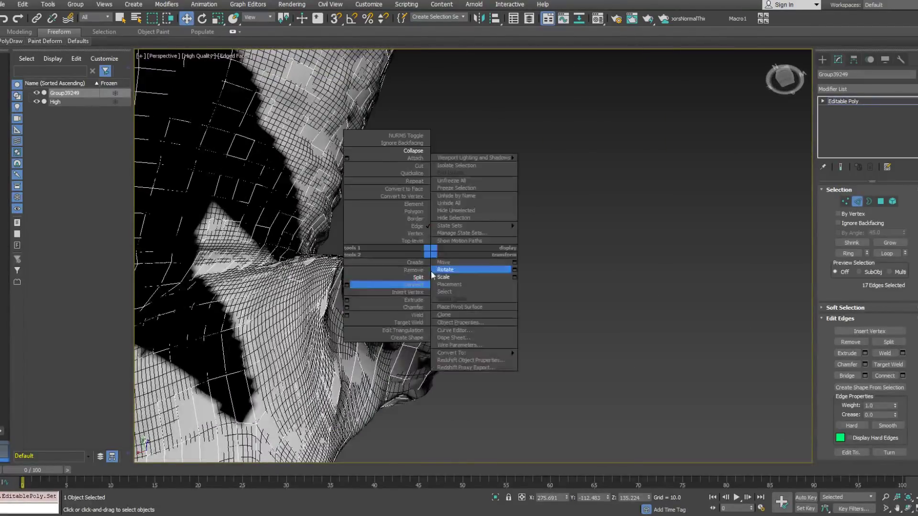
click(417, 287)
alt+middle_drag(420, 212, 437, 235)
drag(398, 230, 450, 242)
alt+middle_drag(450, 242, 359, 315)
In wireframe display, connect a second edge loop nearer the claw tip and move it into the claw's bend.
key(F3)
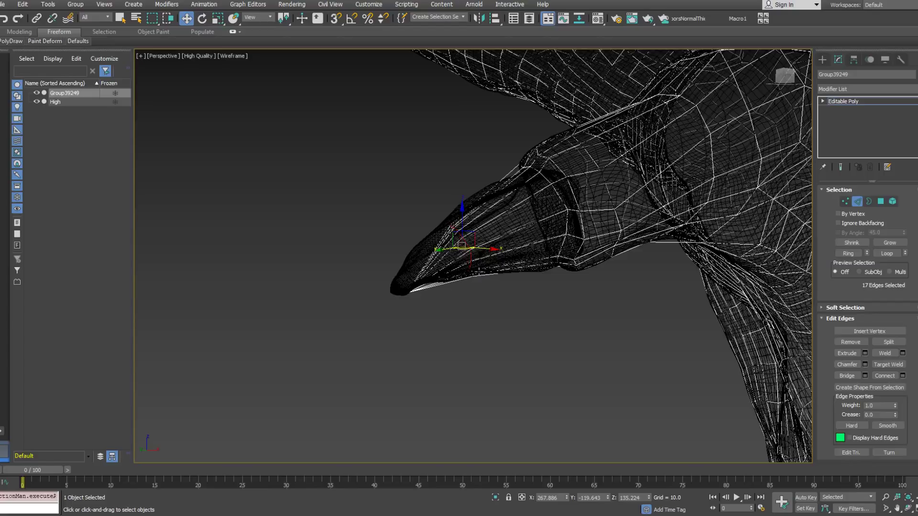
alt+middle_drag(471, 243, 550, 302)
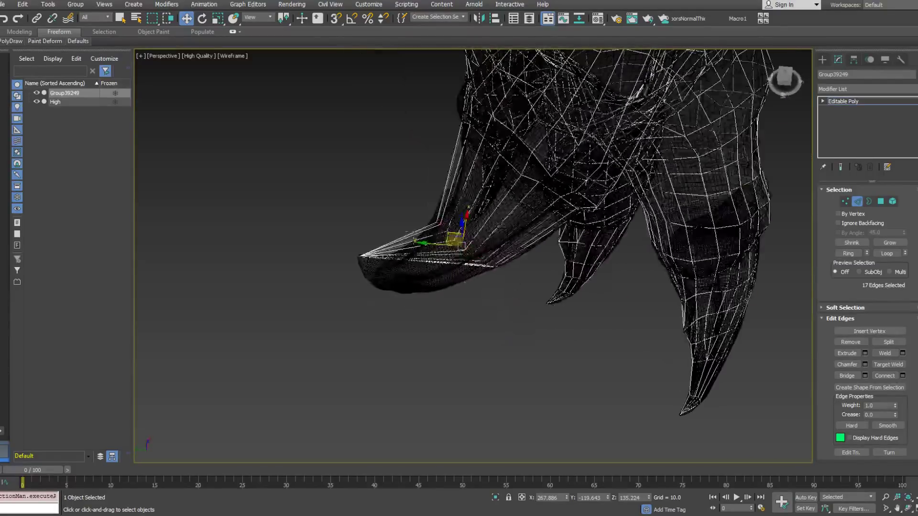
drag(397, 281, 397, 278)
right_click(396, 272)
click(382, 305)
alt+middle_drag(408, 242, 404, 270)
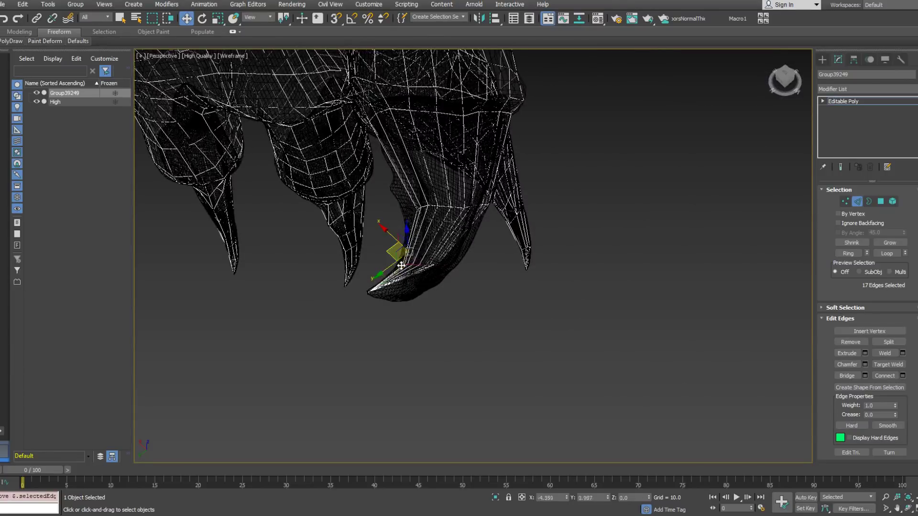
drag(402, 272, 401, 272)
alt+middle_drag(402, 270, 358, 227)
Brush the new claw loops with a PolyDraw conform brush to bring them closer to the sculpted surface.
mouse_move(9, 43)
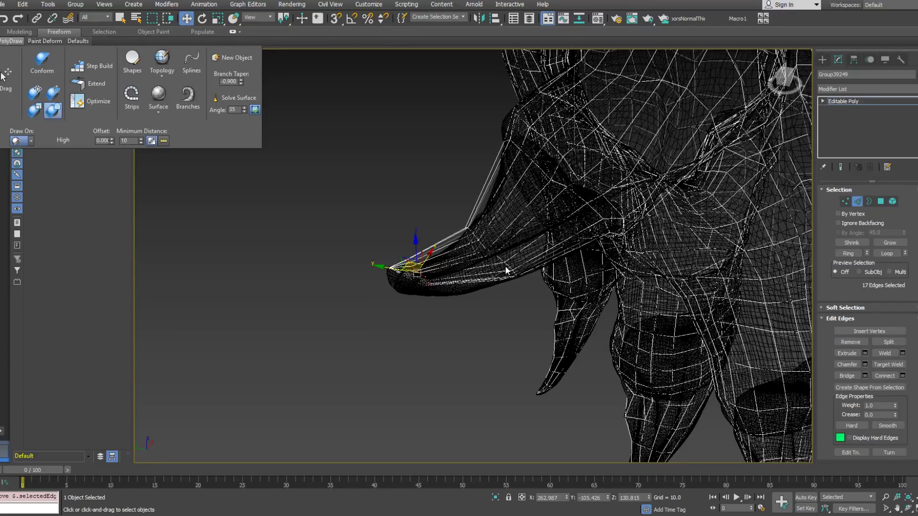
key(shift+s)
drag(505, 268, 500, 254)
mouse_move(499, 253)
alt+middle_down()
mouse_move(484, 226)
mouse_move(571, 163)
alt+middle_up()
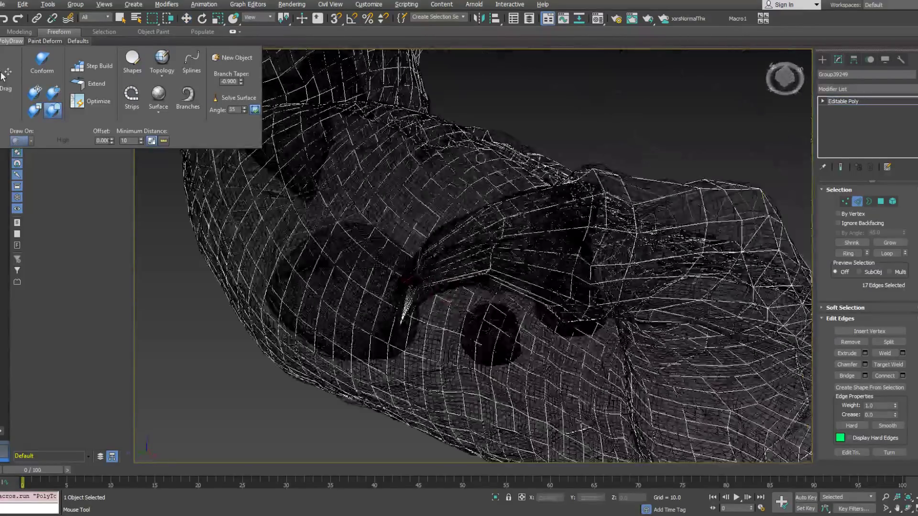
alt+middle_drag(498, 239, 454, 201)
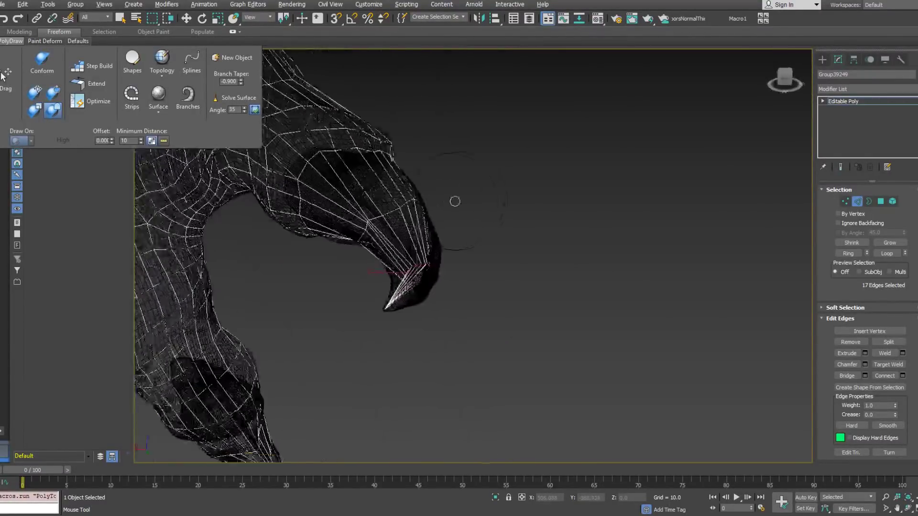
mouse_move(378, 222)
alt+middle_down()
mouse_move(455, 216)
mouse_move(442, 217)
mouse_move(418, 267)
mouse_move(382, 244)
mouse_move(389, 263)
mouse_move(442, 286)
mouse_move(402, 250)
mouse_move(502, 266)
alt+middle_up()
scroll(441, 286, up, 5)
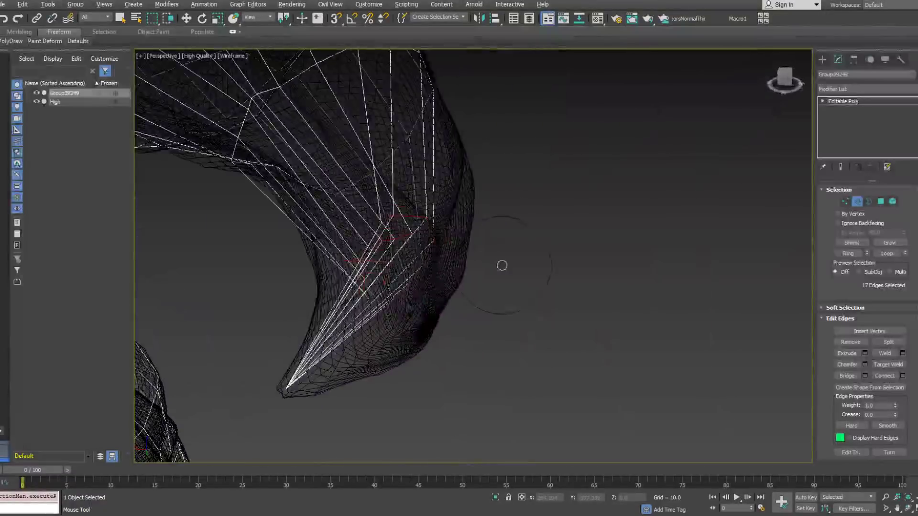
alt+middle_drag(382, 235, 369, 250)
Switch back to the Extend tool and spread the vertices of the loop nearest the claw tip across the sculpt.
mouse_move(45, 41)
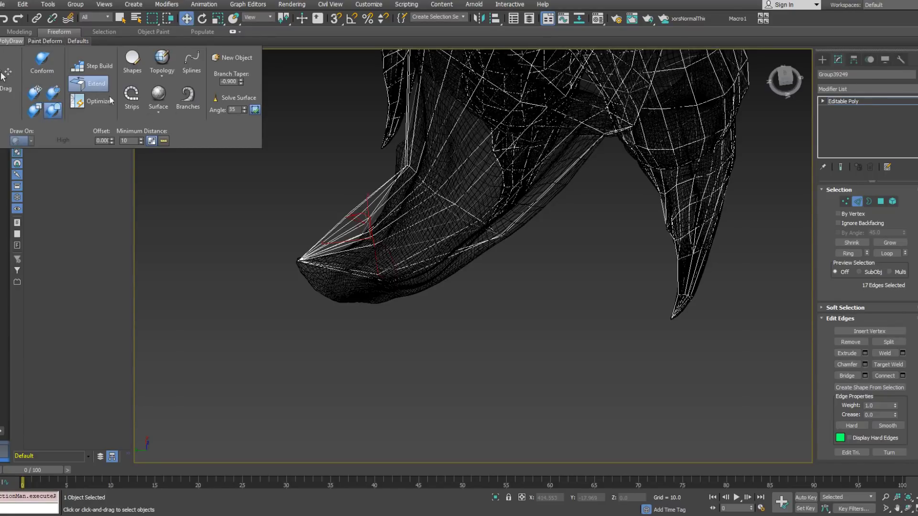
alt+middle_drag(380, 285, 370, 242)
mouse_move(359, 216)
alt+middle_down()
mouse_move(371, 233)
mouse_move(328, 221)
mouse_move(359, 234)
mouse_move(350, 244)
mouse_move(368, 235)
mouse_move(275, 303)
alt+middle_up()
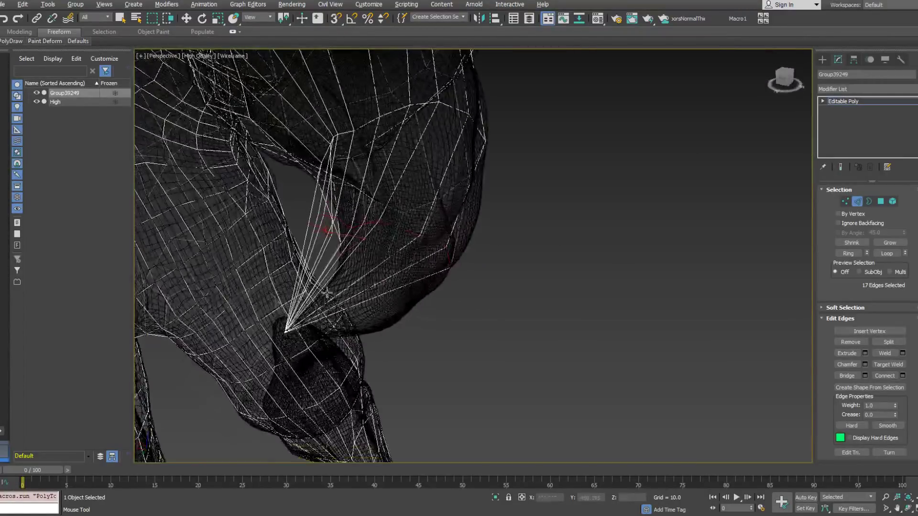
alt+middle_drag(420, 237, 390, 262)
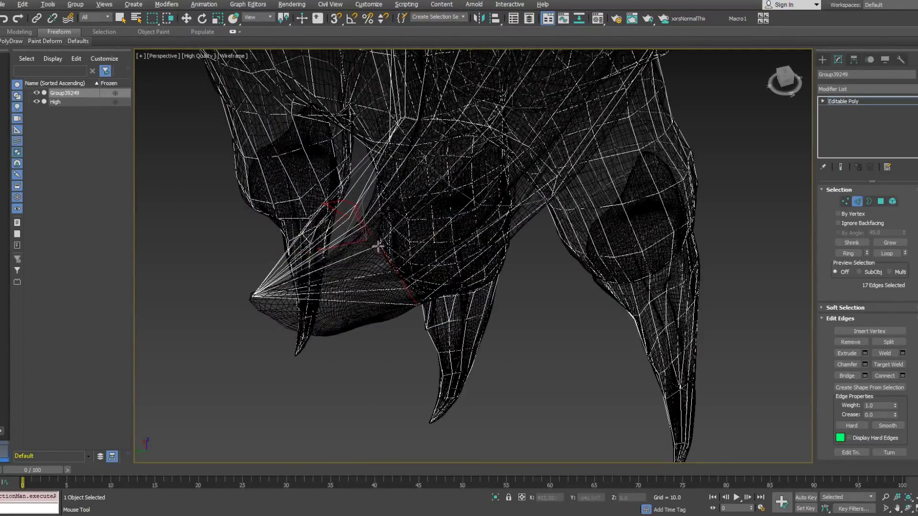
alt+middle_drag(381, 250, 379, 216)
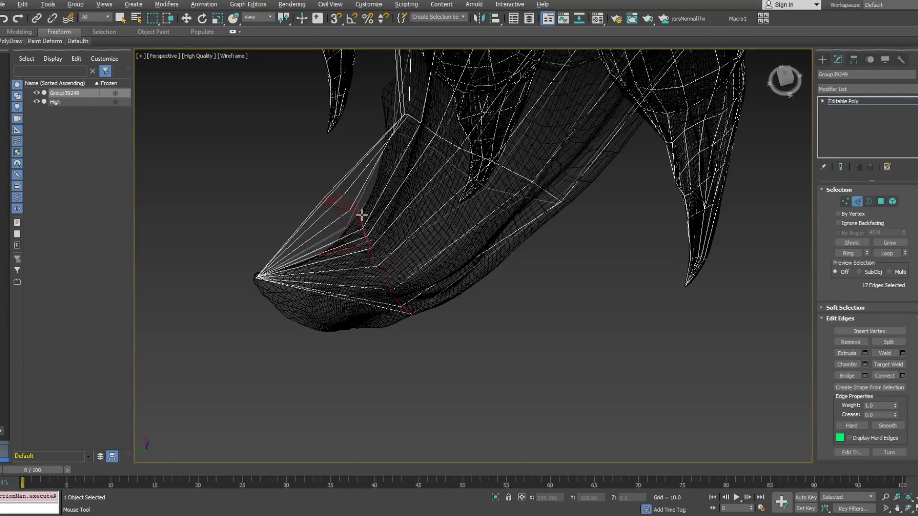
Examine from all sides how the edge loop in the claw's bend follows the sculpt.
alt+middle_drag(362, 216, 373, 224)
alt+middle_drag(330, 202, 361, 305)
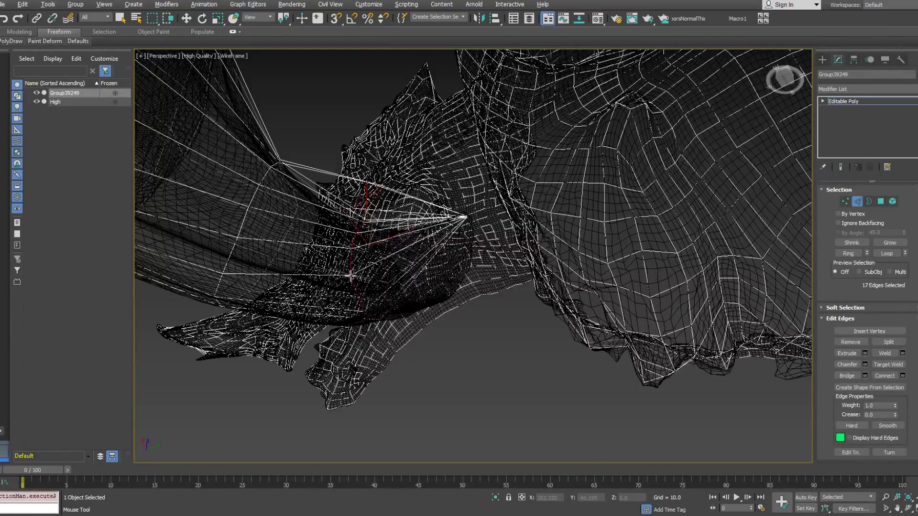
alt+middle_drag(353, 276, 352, 248)
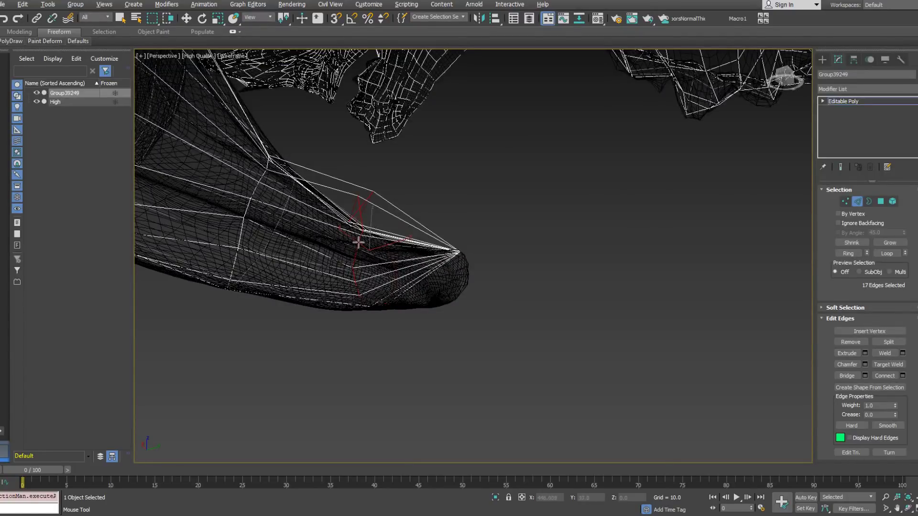
alt+middle_drag(357, 250, 370, 213)
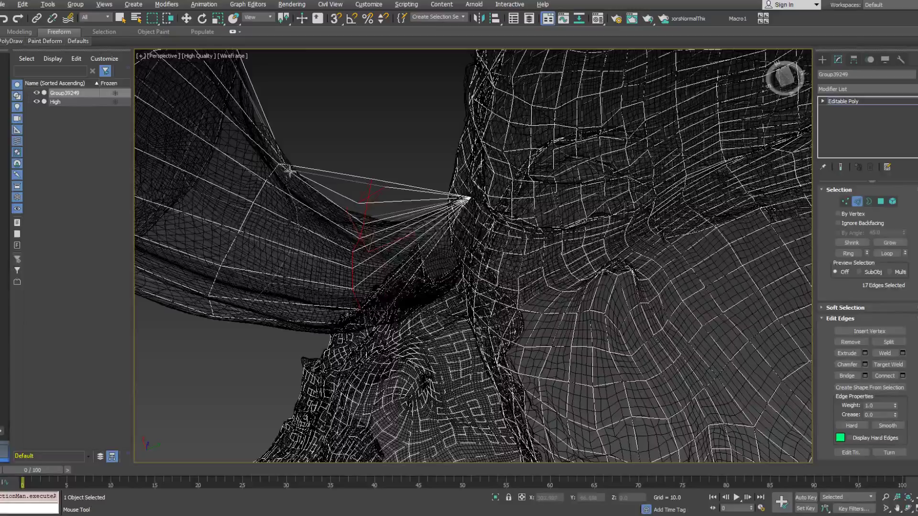
alt+middle_drag(291, 179, 331, 254)
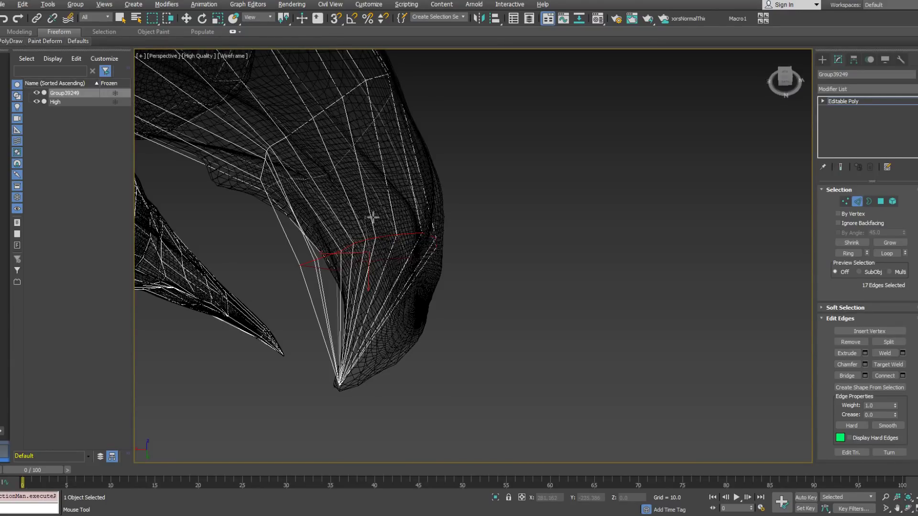
alt+middle_drag(345, 202, 392, 179)
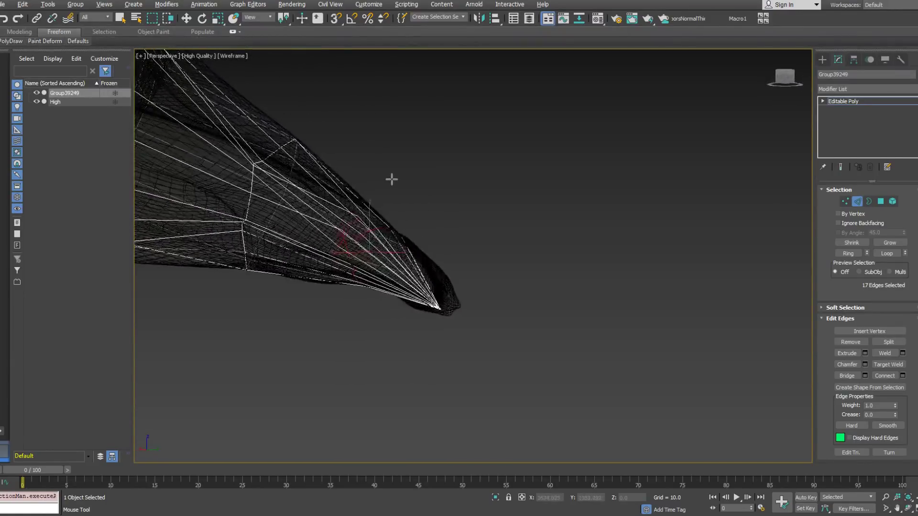
alt+middle_drag(343, 251, 513, 260)
Select the lengthwise edges between the last loop and the claw tip and connect them with a new edge loop.
key(w)
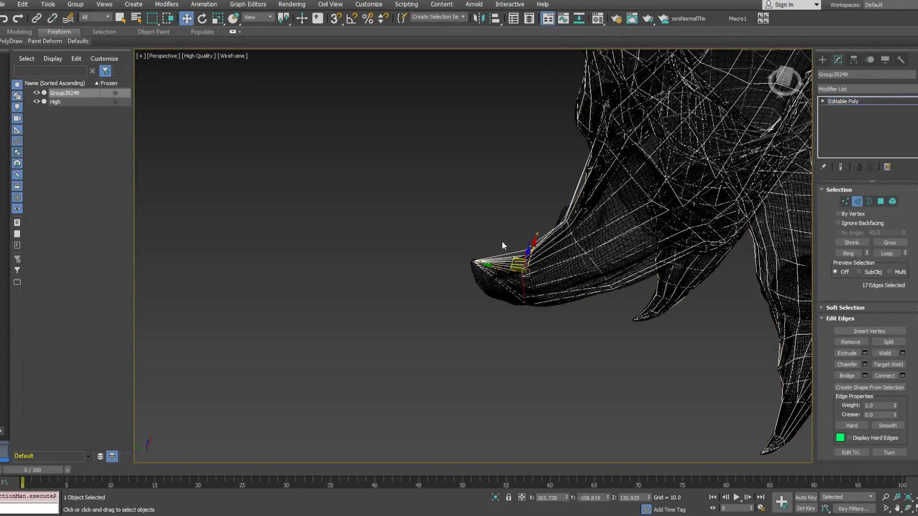
alt+middle_drag(496, 335, 500, 298)
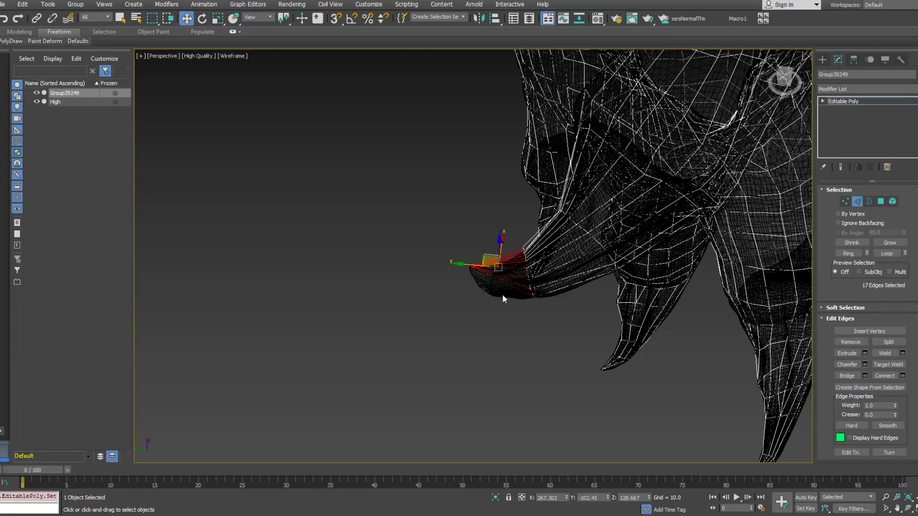
alt+middle_drag(511, 290, 528, 278)
scroll(510, 262, up, 5)
scroll(507, 259, down, 2)
scroll(506, 259, down, 6)
scroll(504, 260, up, 1)
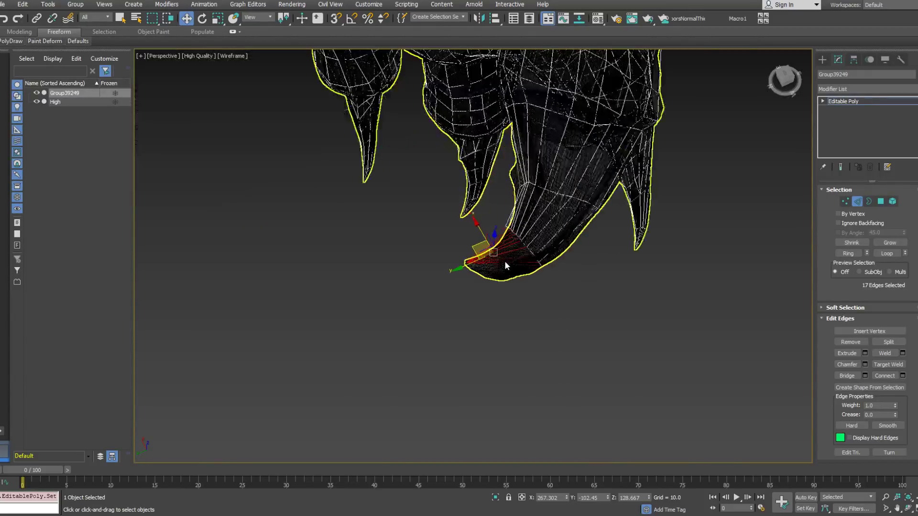
scroll(504, 260, up, 4)
alt+middle_drag(501, 250, 473, 271)
right_click(488, 248)
click(482, 280)
Move the new edge loop at the claw tip so it follows the curve of the sculpt.
drag(466, 222, 461, 250)
key(ctrl+z)
key(ctrl+z)
alt+middle_drag(461, 250, 445, 222)
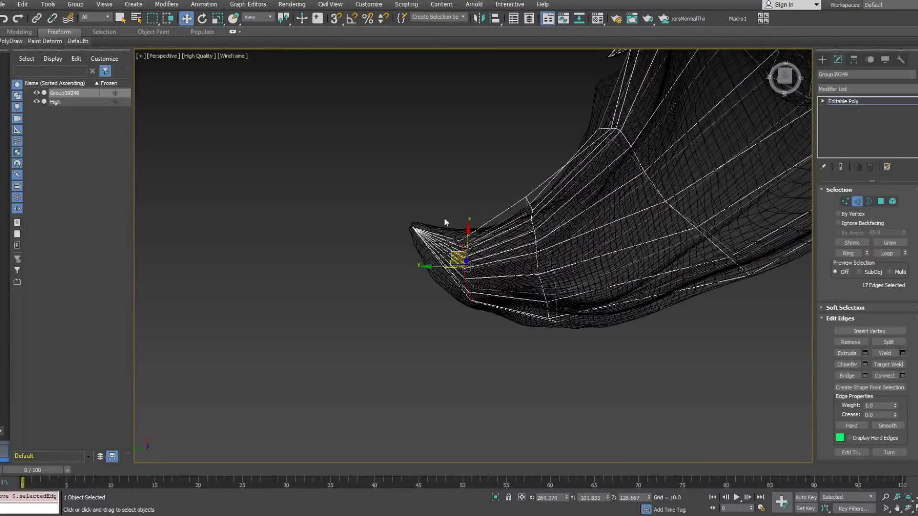
Select the neighbouring claw loop and switch back to the Extend tool to fit the claw's loops to the sculpt.
drag(467, 267, 539, 286)
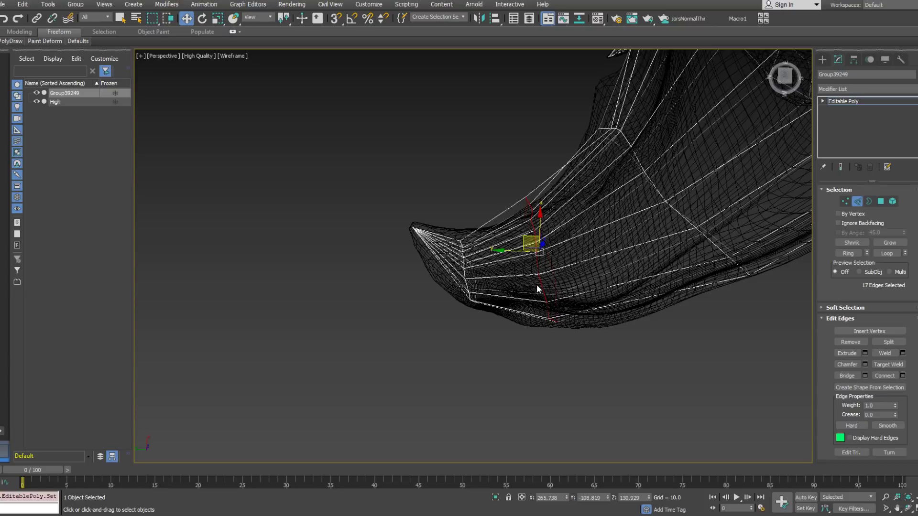
alt+middle_drag(542, 278, 578, 274)
mouse_move(12, 44)
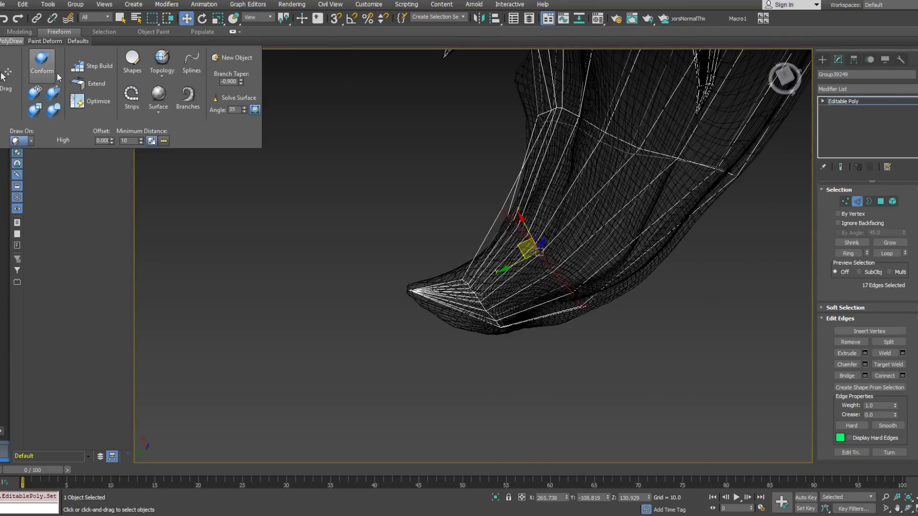
click(89, 84)
alt+middle_drag(445, 314, 482, 247)
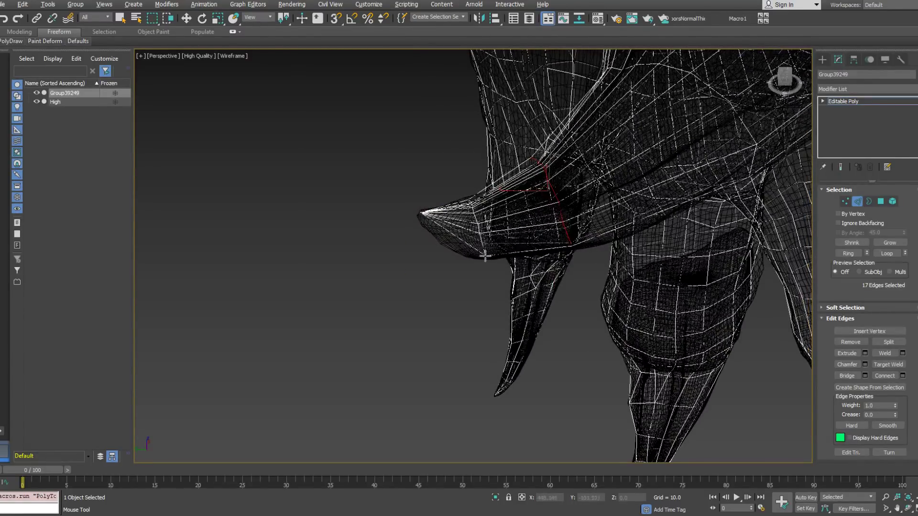
alt+middle_drag(480, 246, 522, 229)
scroll(523, 230, down, 5)
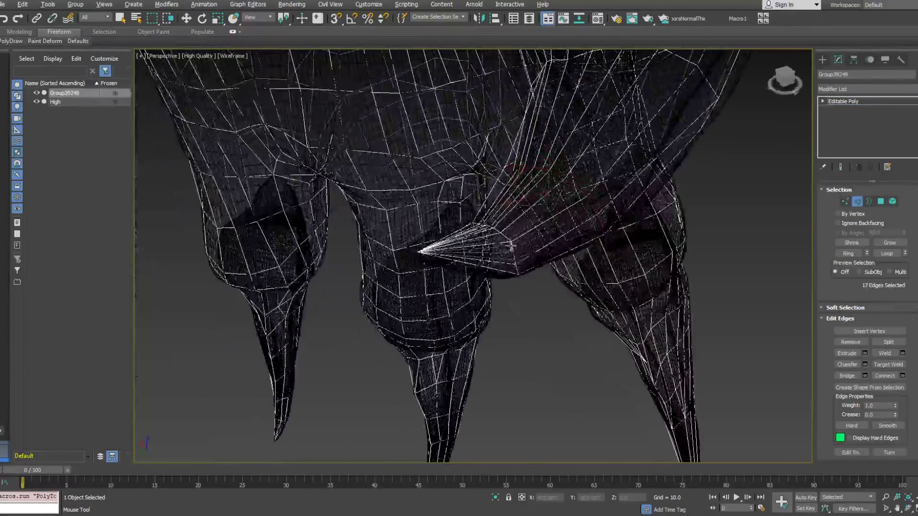
alt+middle_drag(504, 234, 478, 260)
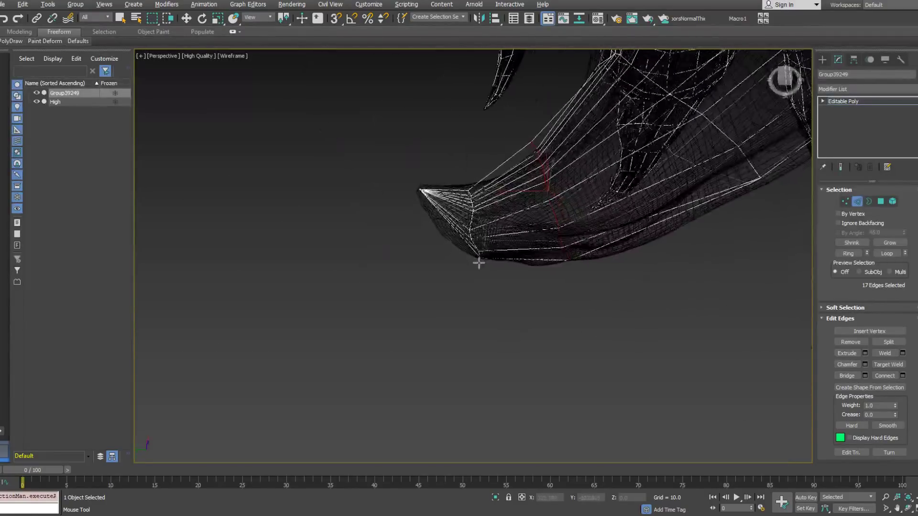
Collapse an excess edge across the lower claw with the PolyDraw Optimize tool.
mouse_move(6, 42)
click(105, 104)
alt+middle_drag(525, 224, 553, 185)
click(553, 191)
click(522, 260)
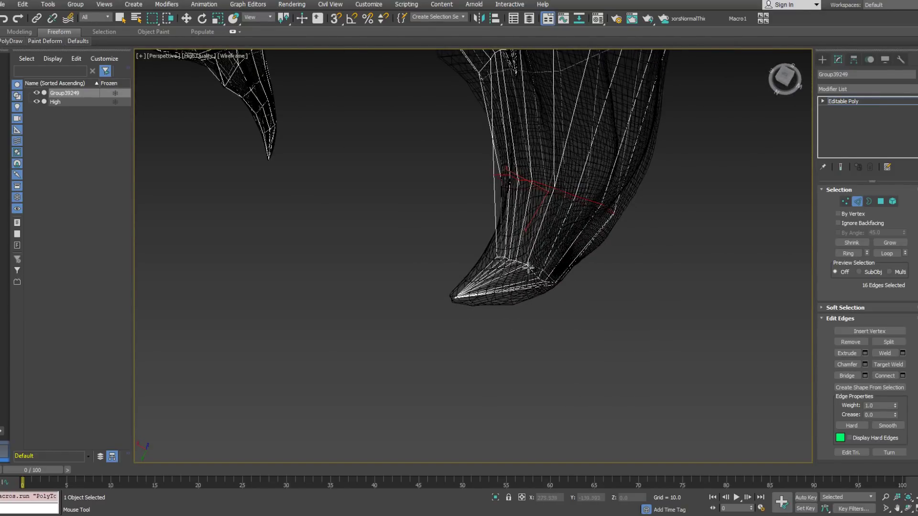
Collapse another excess edge in the crowded part of the claw's lower loop.
alt+middle_drag(587, 152, 521, 217)
middle_drag(444, 319, 480, 180)
scroll(480, 181, down, 3)
middle_drag(509, 142, 506, 163)
scroll(488, 129, up, 1)
alt+middle_drag(497, 132, 480, 144)
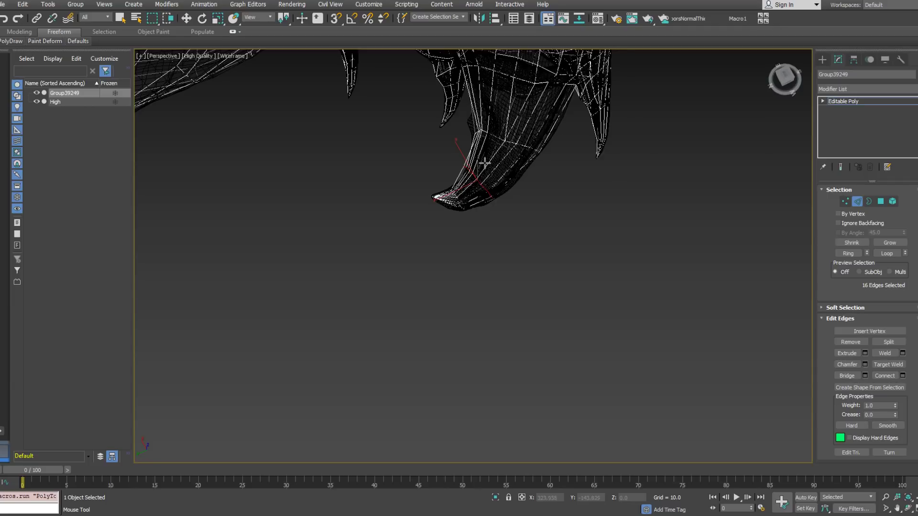
alt+middle_drag(480, 166, 575, 260)
scroll(558, 281, up, 2)
click(551, 275)
click(554, 274)
Switch to vertex level and spread out the crowded vertices of the loop nearest the claw tip.
middle_drag(712, 282, 569, 263)
alt+middle_drag(414, 263, 395, 282)
key(1)
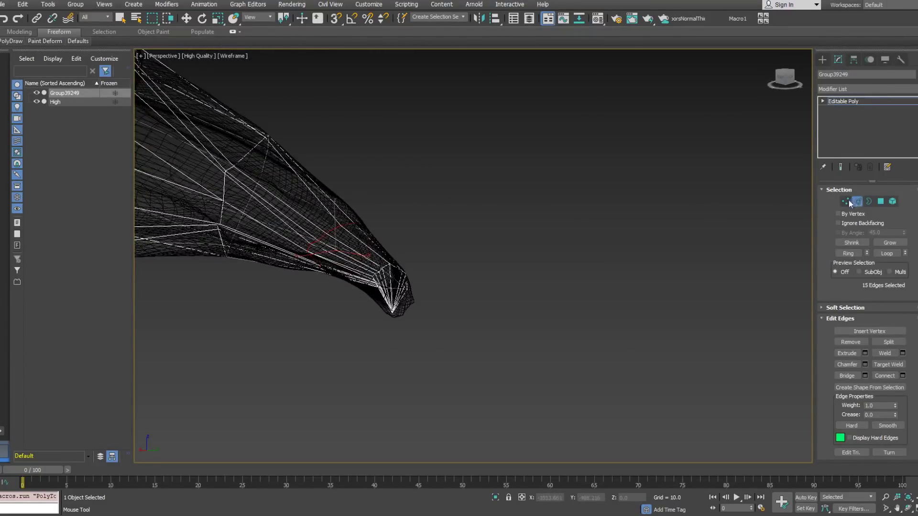
middle_drag(324, 303, 352, 303)
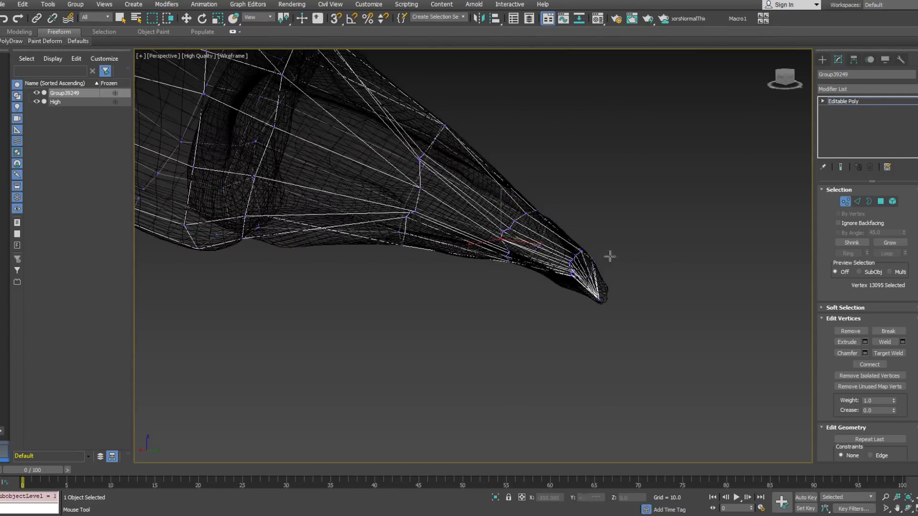
alt+middle_drag(571, 269, 514, 307)
mouse_move(568, 268)
mouse_down()
mouse_move(559, 263)
mouse_move(566, 266)
mouse_up()
alt+middle_drag(566, 267, 580, 259)
drag(569, 265, 553, 261)
Reposition the vertices on the other side of the claw-tip loop to follow the sculpted surface.
mouse_move(548, 321)
alt+middle_down()
mouse_move(529, 301)
mouse_move(546, 319)
alt+middle_up()
drag(617, 389, 577, 380)
mouse_move(606, 368)
alt+middle_down()
mouse_move(580, 382)
mouse_move(621, 311)
mouse_move(616, 354)
alt+middle_up()
click(605, 357)
click(605, 355)
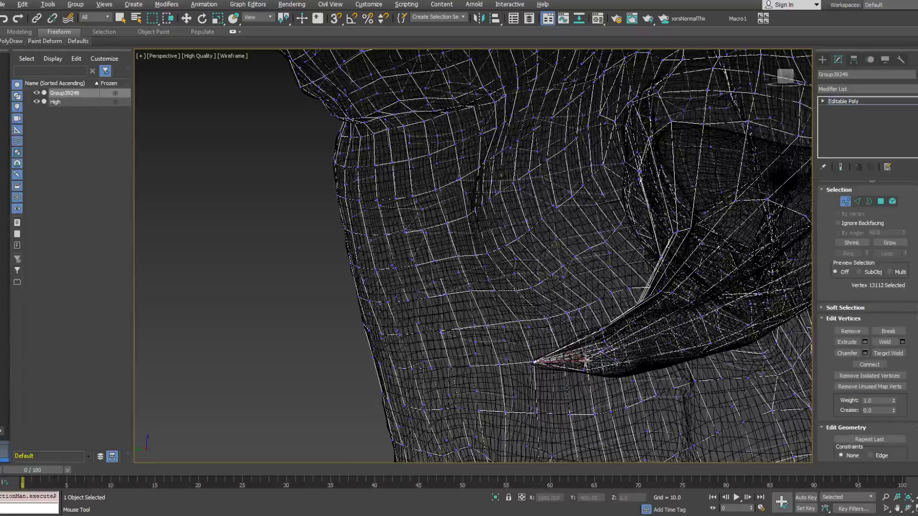
Nudge individual vertices of the claw-tip loop to even out their spacing, undoing one of the moves.
scroll(607, 356, down, 5)
alt+middle_drag(585, 352, 595, 334)
click(601, 348)
drag(596, 335, 600, 340)
key(ctrl+z)
alt+middle_drag(601, 340, 596, 352)
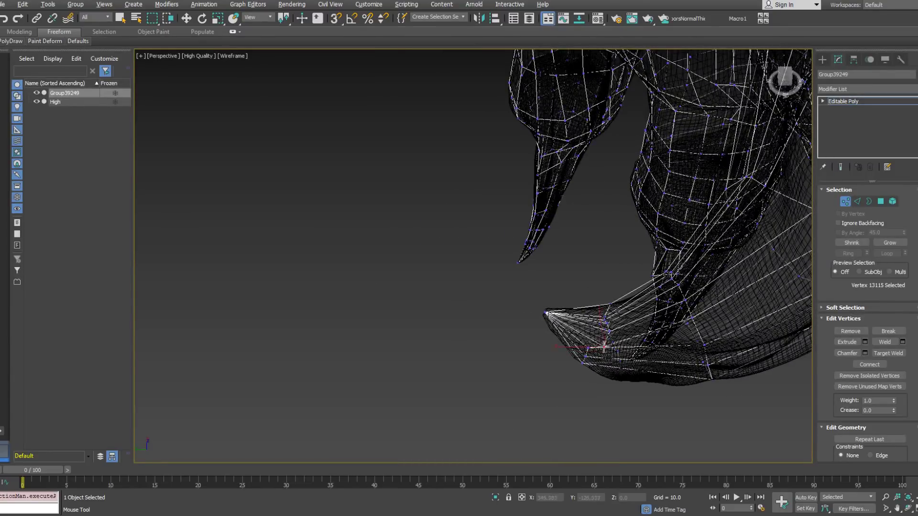
alt+middle_drag(600, 329, 550, 362)
drag(618, 327, 618, 325)
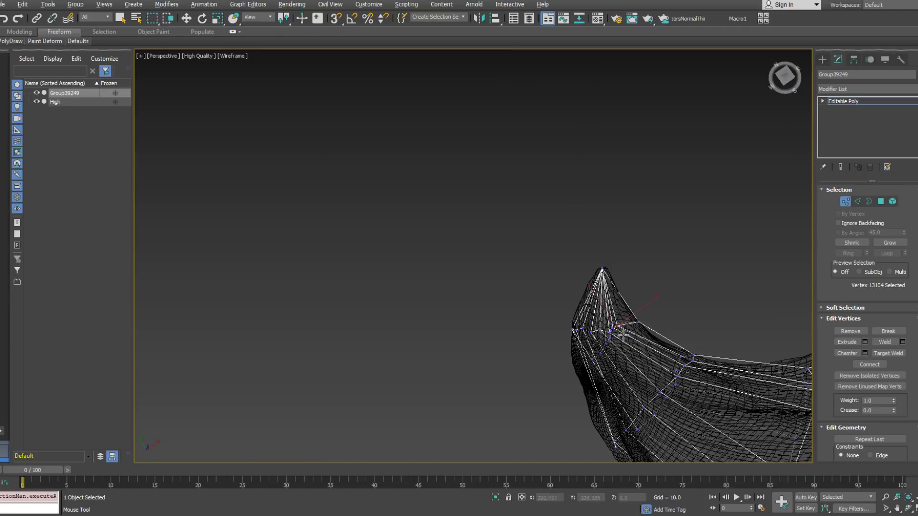
Try several other positions for the closely spaced vertices on the inner side of the claw-tip loop.
alt+middle_drag(619, 330, 618, 325)
drag(614, 327, 625, 336)
key(ctrl+z)
alt+middle_drag(624, 336, 621, 324)
drag(599, 333, 600, 330)
key(ctrl+z)
alt+middle_drag(600, 344, 599, 330)
drag(599, 330, 602, 329)
key(ctrl+z)
Adjust the remaining vertices around the inner and far sides of the claw-tip loop to match the sculpt.
alt+middle_drag(603, 333, 561, 206)
scroll(627, 317, down, 5)
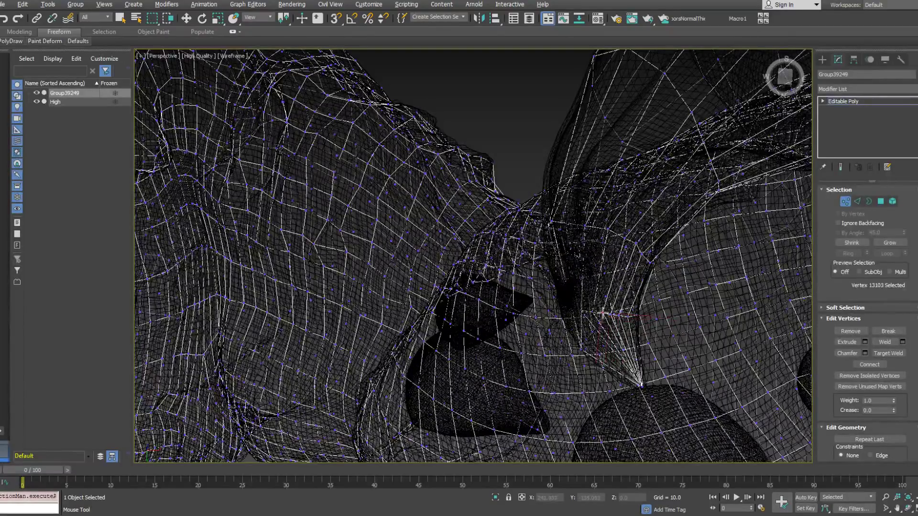
alt+middle_drag(580, 310, 678, 326)
drag(571, 317, 568, 310)
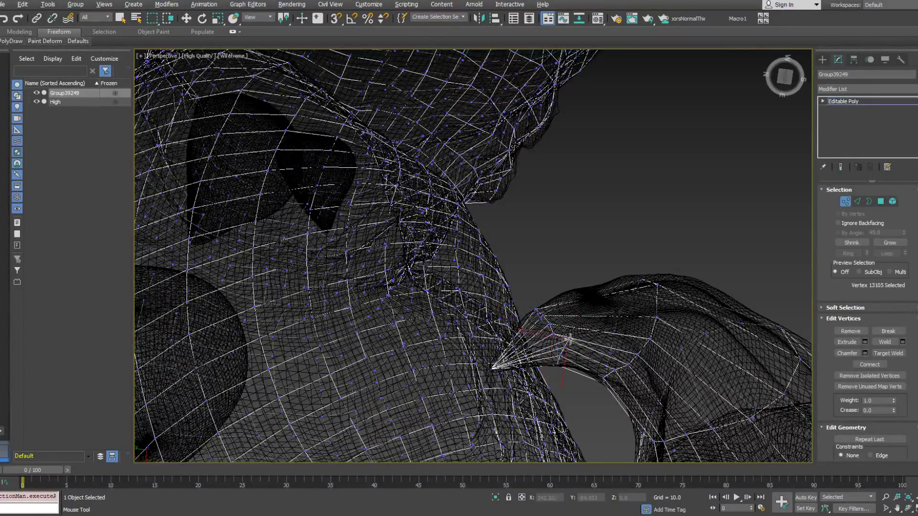
alt+middle_drag(560, 350, 564, 378)
click(545, 347)
click(553, 350)
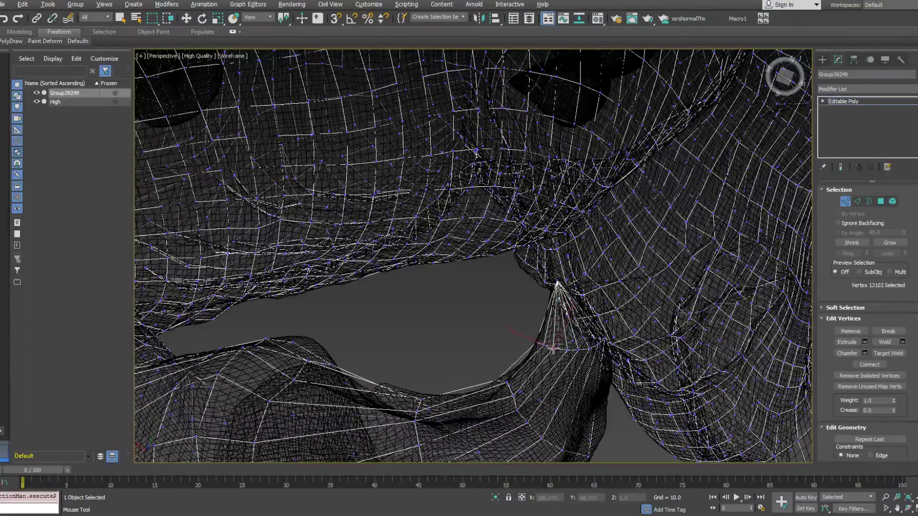
alt+middle_drag(565, 340, 555, 297)
scroll(554, 297, up, 6)
middle_drag(557, 76, 561, 242)
scroll(563, 241, down, 2)
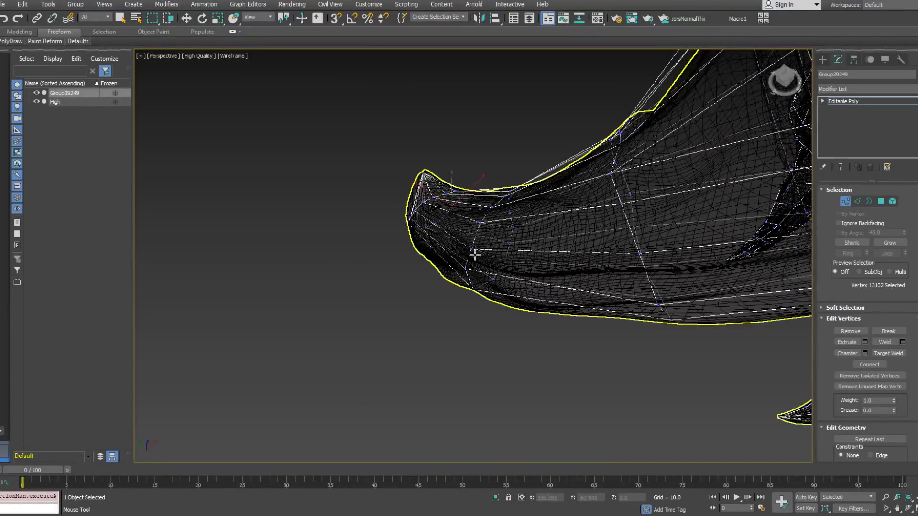
Refine the vertices of the claw's upper loops and the thumb's base against the sculpt from several angles.
alt+middle_drag(467, 268, 473, 231)
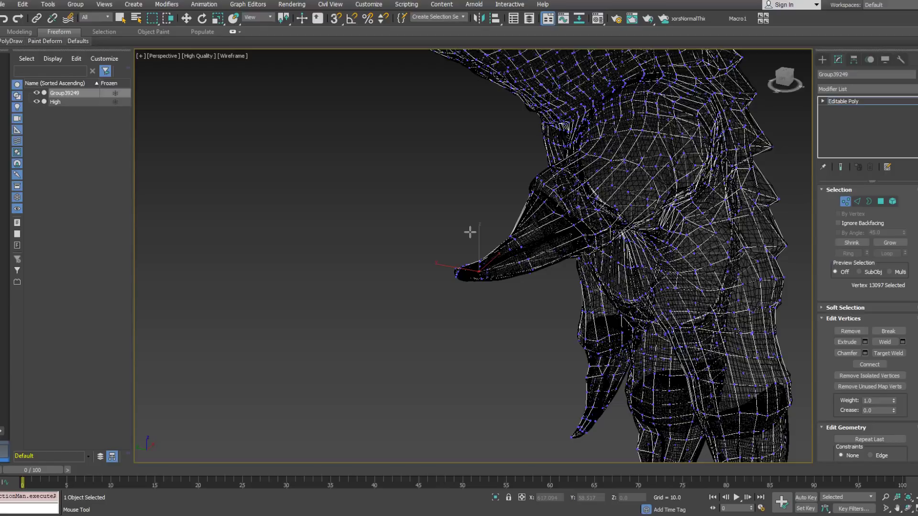
alt+middle_drag(535, 232, 529, 252)
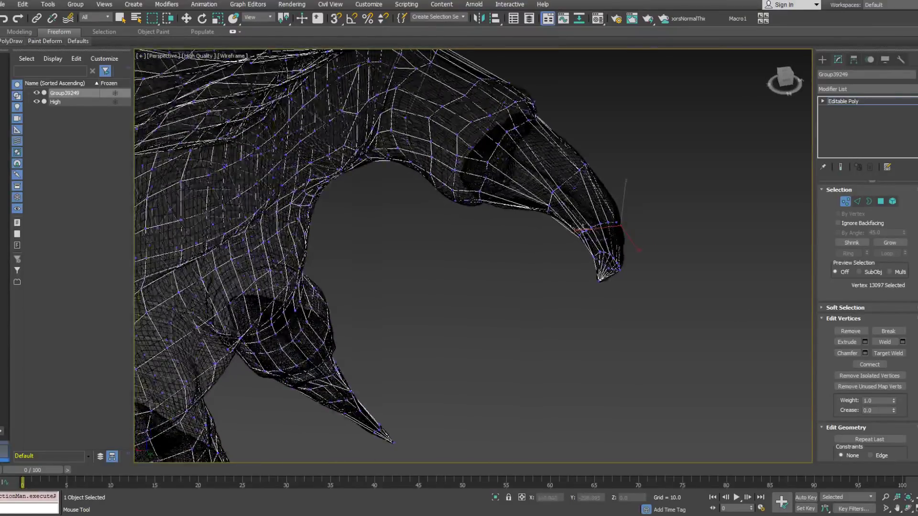
alt+middle_drag(551, 195, 503, 214)
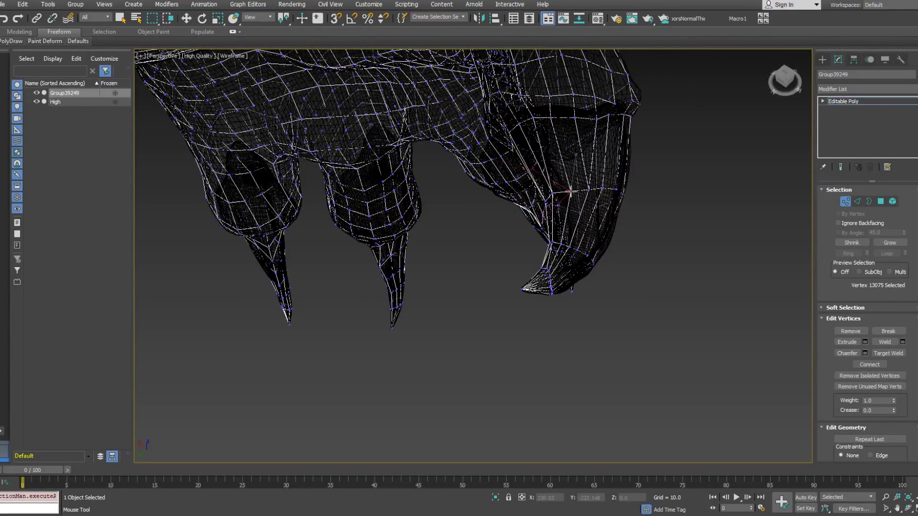
alt+middle_drag(585, 231, 553, 231)
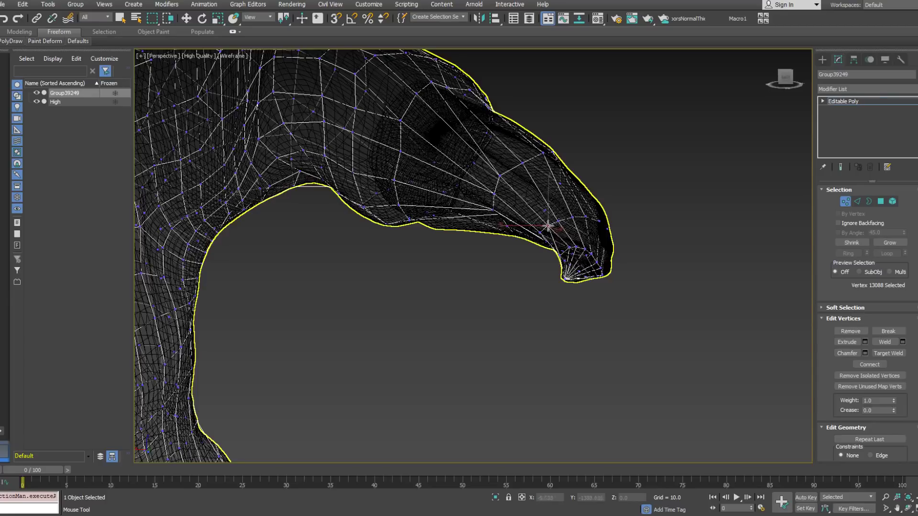
alt+middle_drag(560, 219, 545, 263)
scroll(523, 262, up, 6)
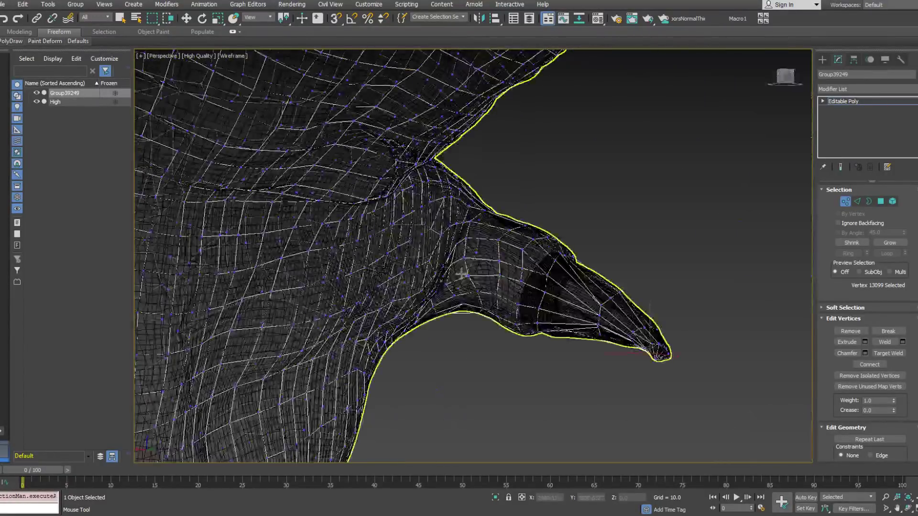
alt+middle_drag(464, 261, 469, 276)
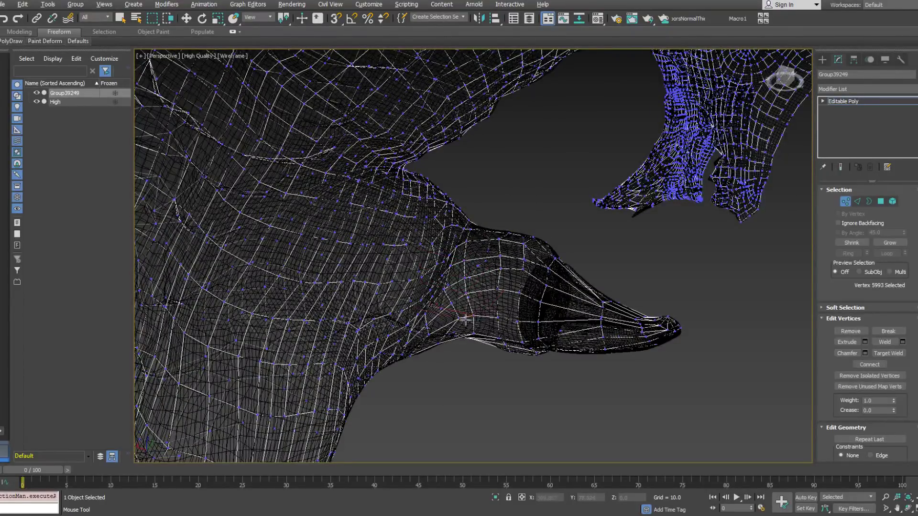
alt+middle_drag(443, 309, 317, 326)
Go to the large spike on the creature's limb, restart a PolyDraw tool there and switch back to shaded display with edged faces.
scroll(372, 276, down, 5)
middle_drag(629, 269, 338, 280)
mouse_move(451, 262)
alt+middle_down()
mouse_move(443, 287)
mouse_move(424, 252)
mouse_move(434, 268)
alt+middle_up()
middle_drag(502, 215, 489, 261)
scroll(478, 257, down, 4)
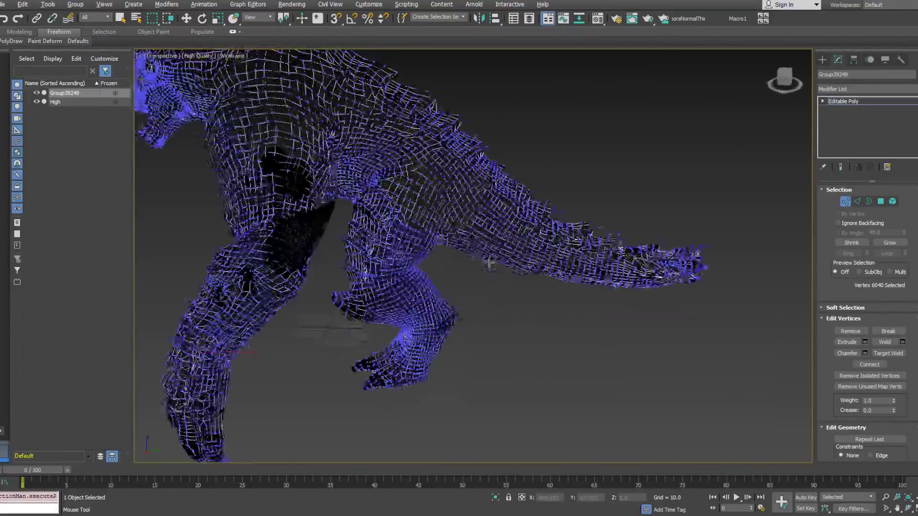
middle_drag(412, 197, 456, 234)
scroll(381, 317, up, 4)
key(w)
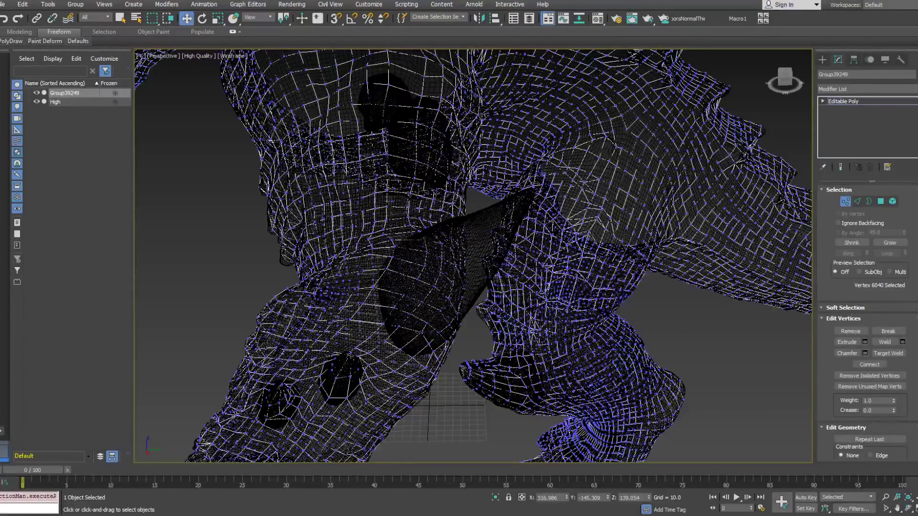
click(23, 43)
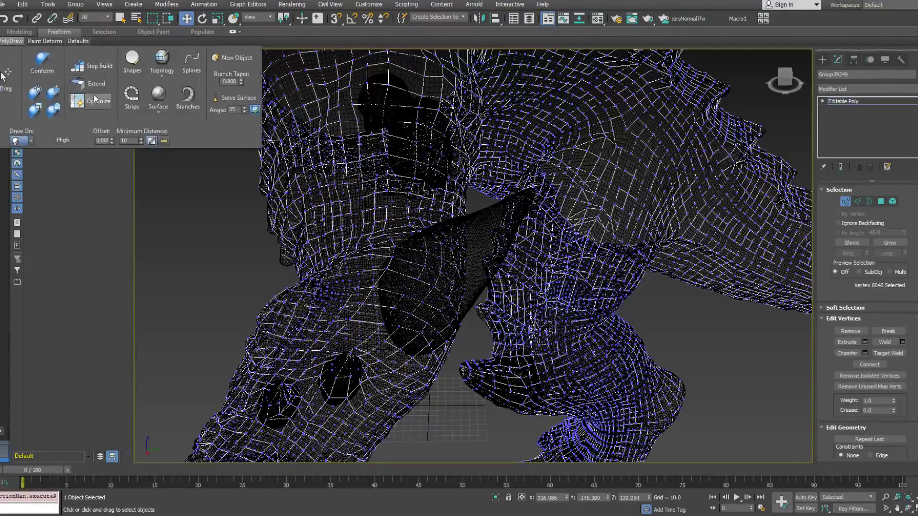
alt+middle_drag(397, 300, 389, 308)
key(alt+x)
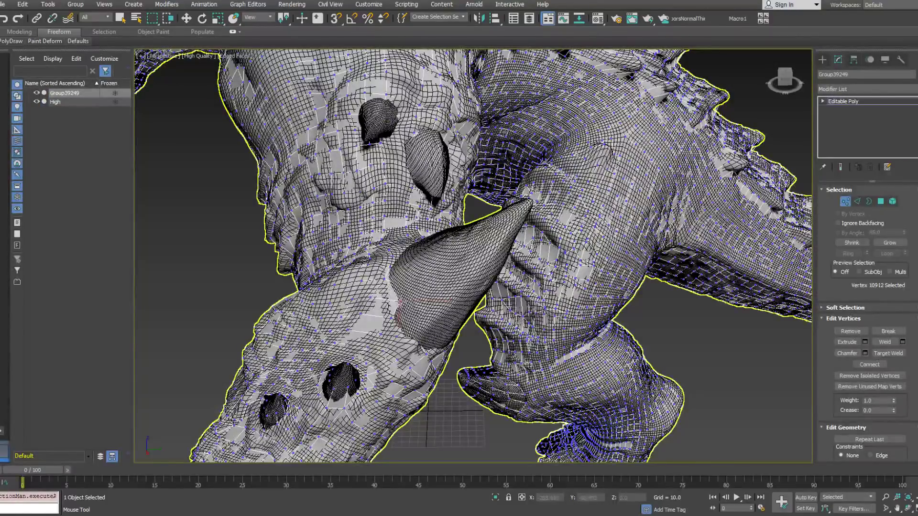
Adjust the vertices around the upper and inner edge of the large spike's base to follow the sculpted rim.
alt+middle_drag(389, 308, 392, 365)
alt+middle_drag(386, 279, 391, 330)
alt+middle_drag(519, 242, 533, 236)
alt+middle_drag(373, 251, 388, 282)
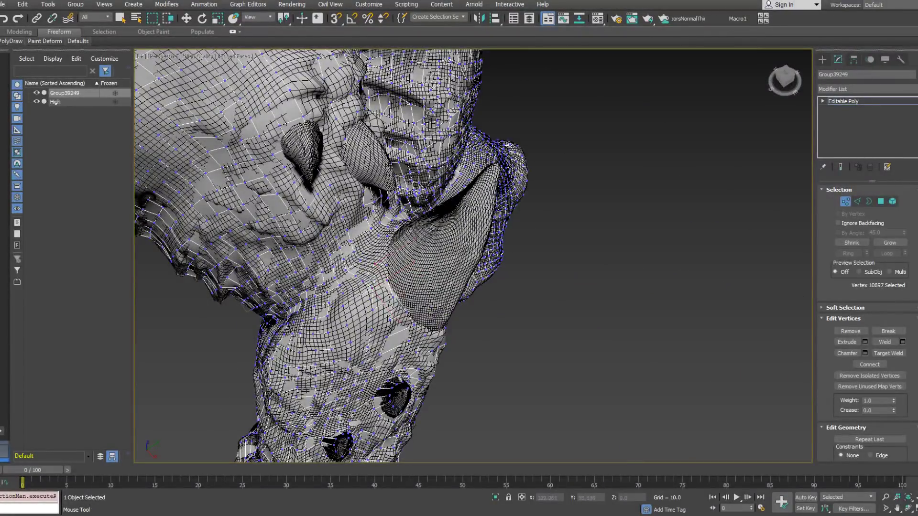
key(F3)
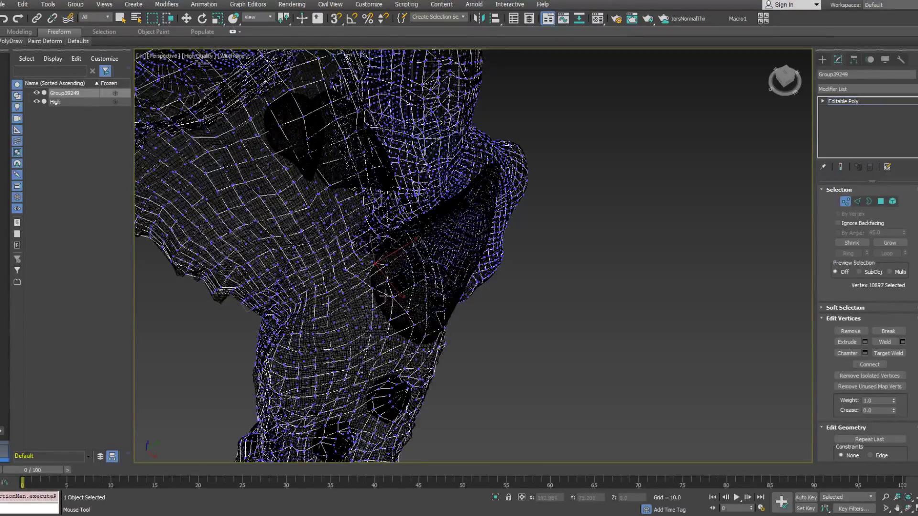
key(F3)
alt+middle_drag(410, 271, 405, 298)
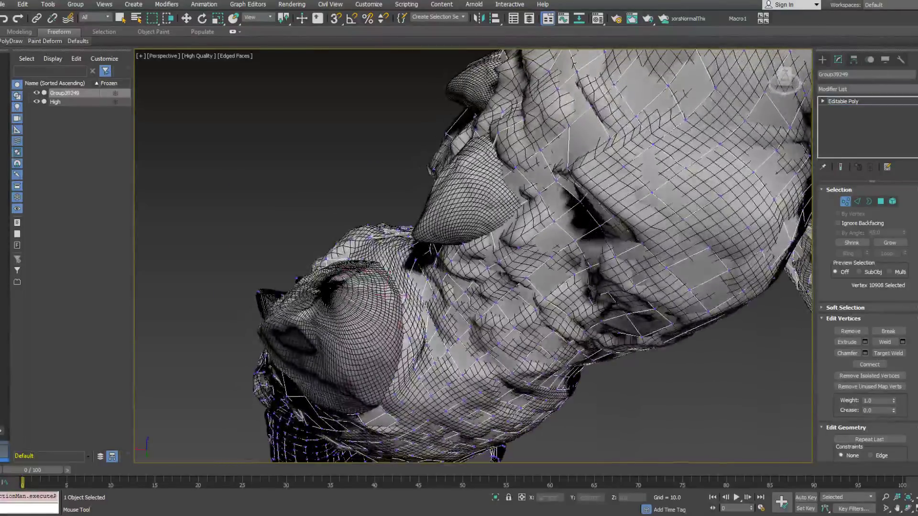
key(F3)
alt+middle_drag(402, 296, 399, 303)
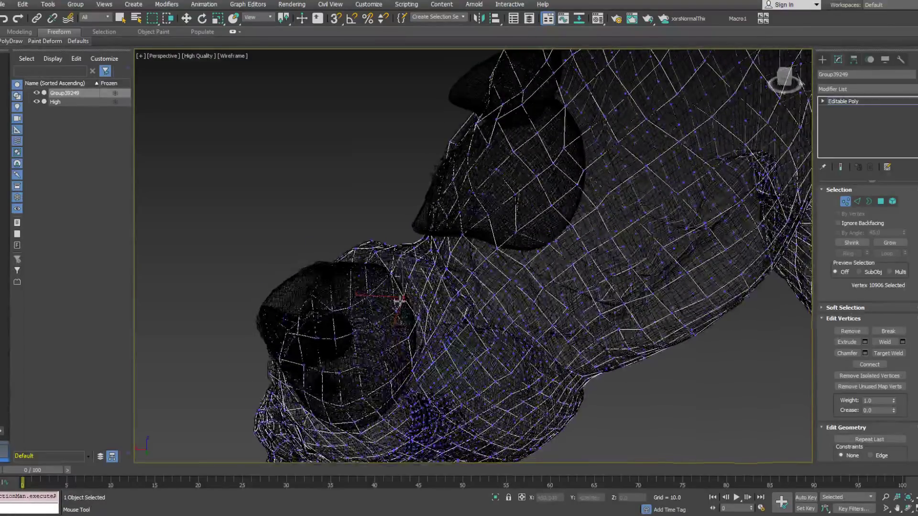
Move the vertices along the lower and outer edge of the large spike's base onto the sculpt's crease.
key(F3)
ctrl+click(409, 338)
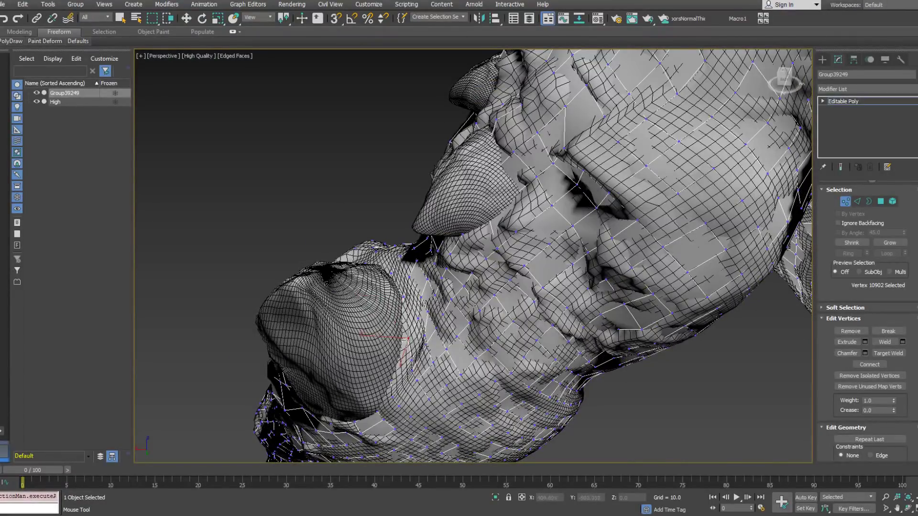
alt+middle_drag(401, 304, 403, 308)
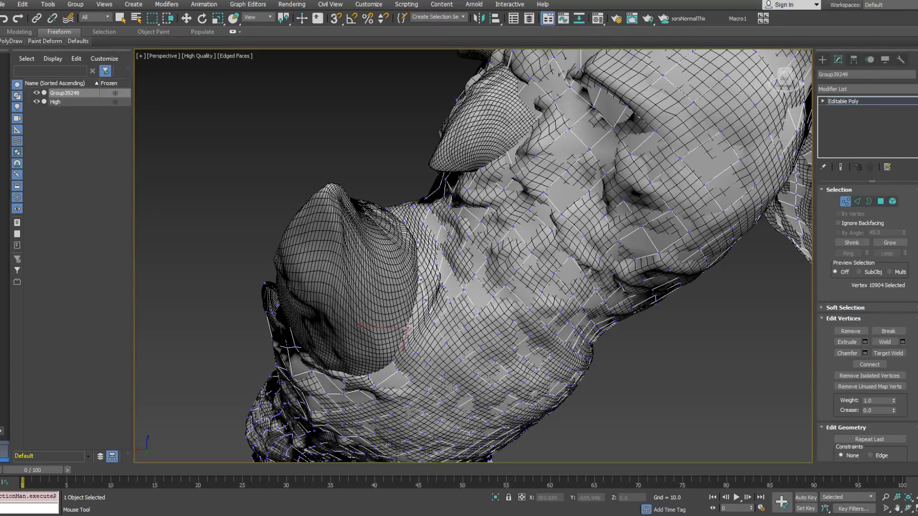
alt+middle_drag(420, 281, 409, 333)
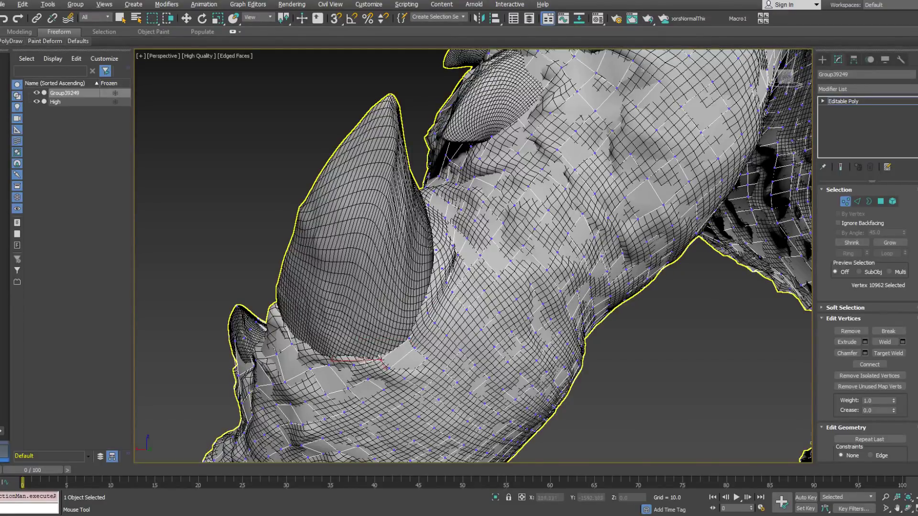
alt+middle_drag(365, 361, 380, 361)
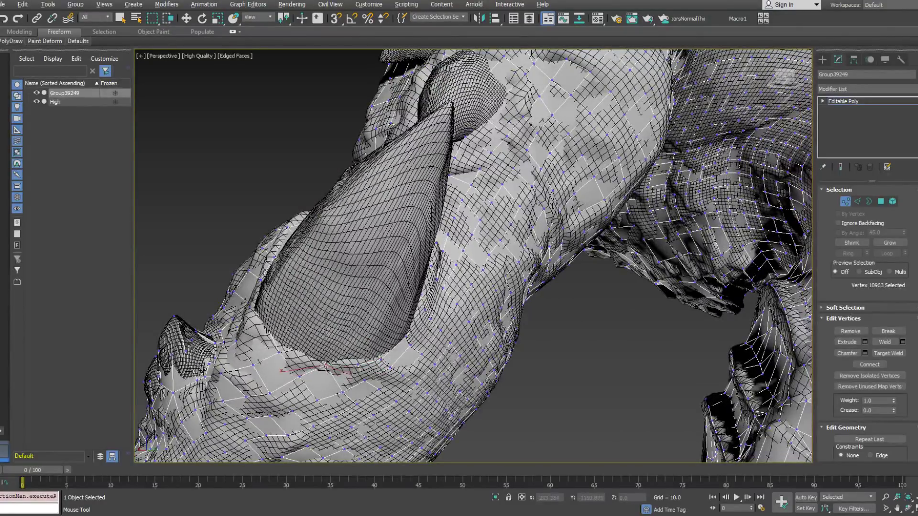
alt+middle_drag(362, 366, 356, 369)
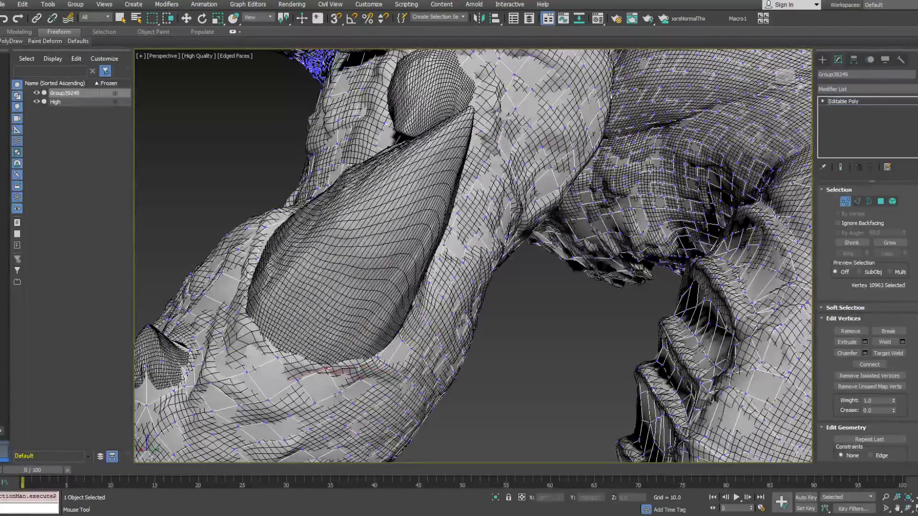
mouse_move(238, 309)
alt+middle_down()
mouse_move(254, 334)
mouse_move(232, 339)
mouse_move(218, 317)
mouse_move(328, 297)
mouse_move(400, 310)
mouse_move(400, 323)
alt+middle_up()
Select the first group of low-poly polygons that cap the large spike inside its base loop.
scroll(373, 311, down, 3)
key(F3)
key(w)
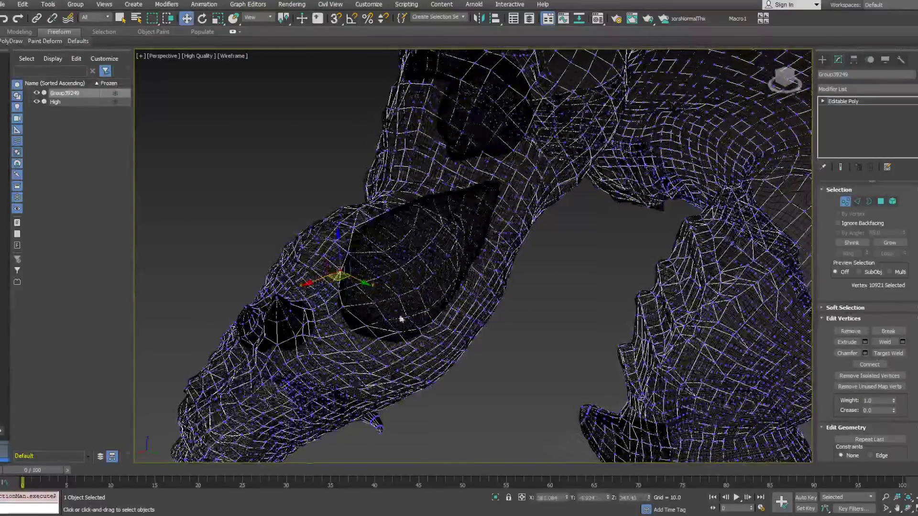
click(880, 201)
click(359, 306)
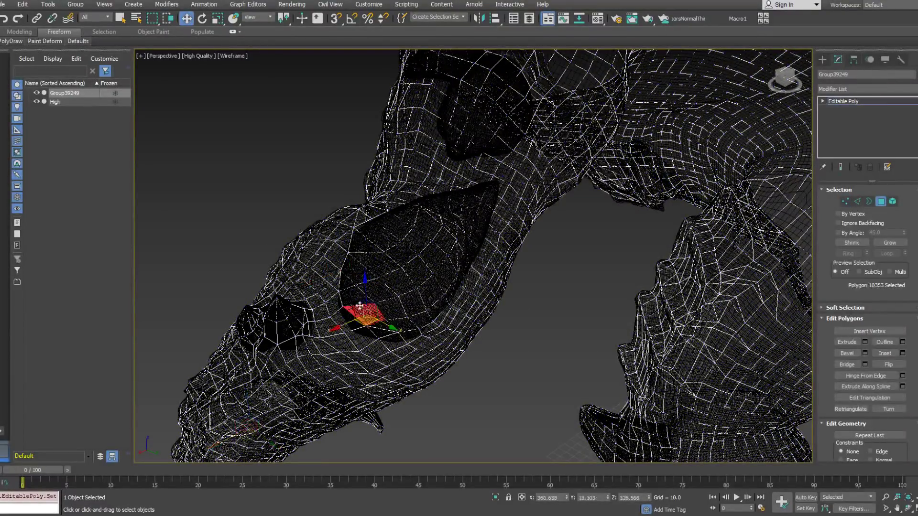
ctrl+click(369, 263)
alt+middle_drag(357, 264, 360, 291)
ctrl+click(377, 234)
ctrl+click(402, 226)
alt+middle_drag(402, 226, 397, 251)
key(F3)
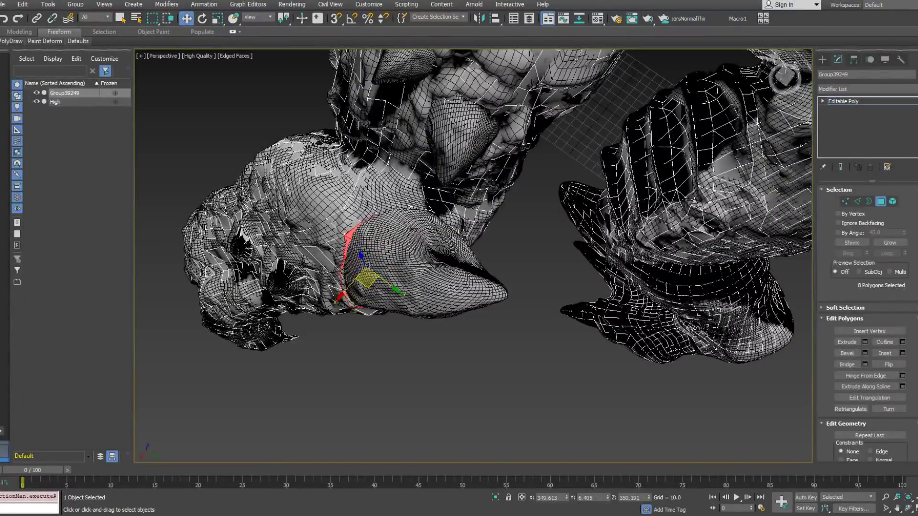
key(F3)
Correct the base-loop vertices on the spike's upper rim with the Optimize tool at vertex level.
click(845, 201)
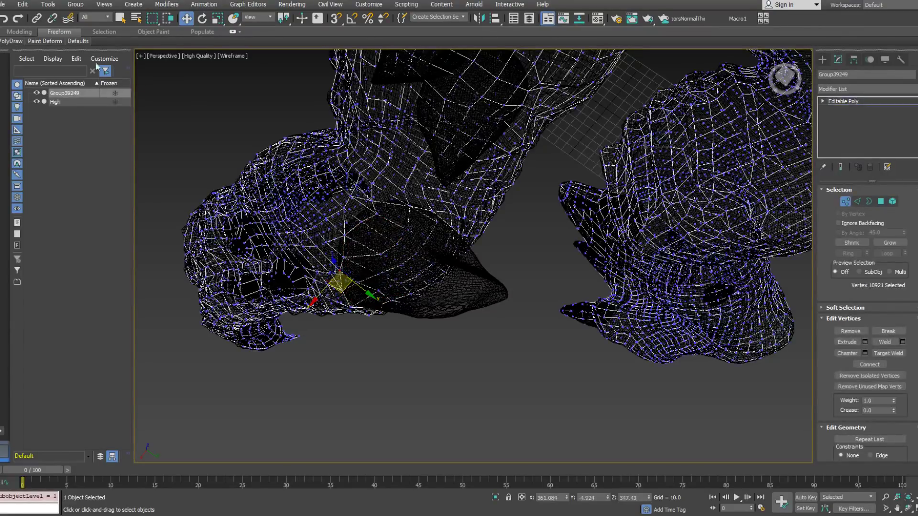
click(11, 42)
click(91, 101)
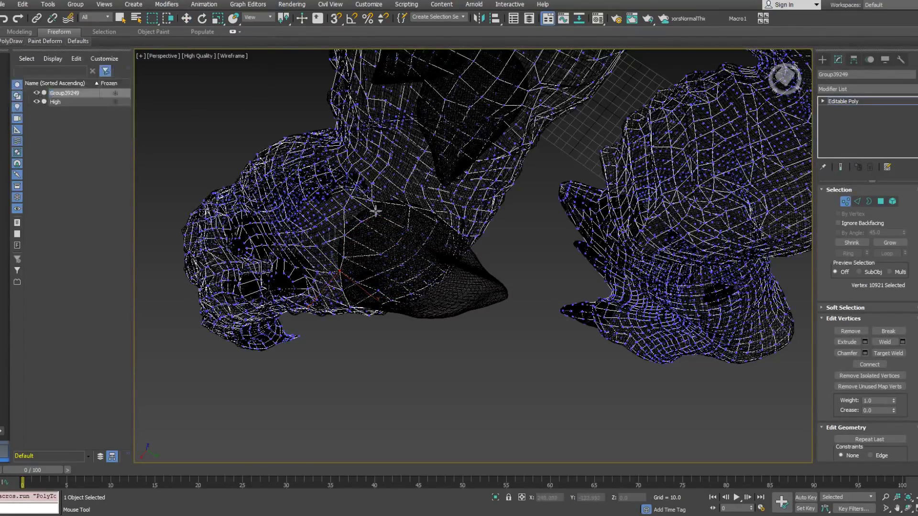
key(w)
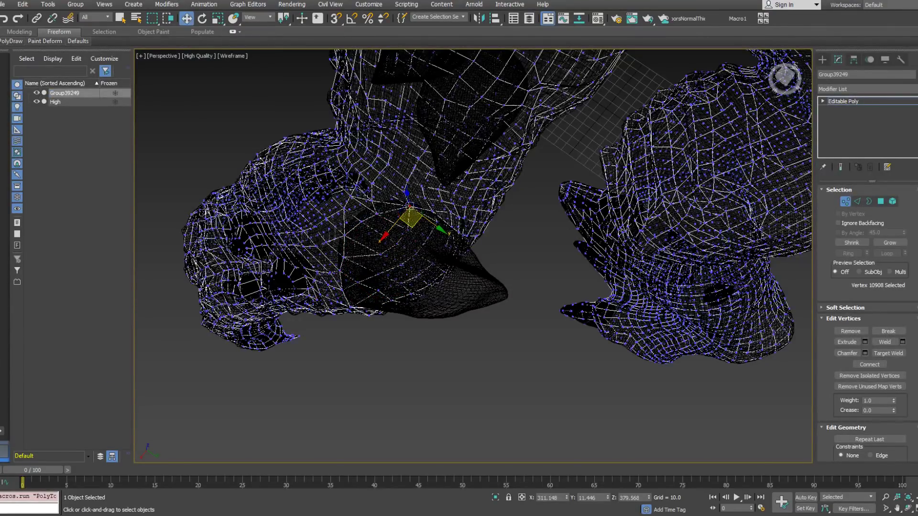
Add the remaining polygons inside the spike's base loop to the polygon selection and delete them all.
click(880, 201)
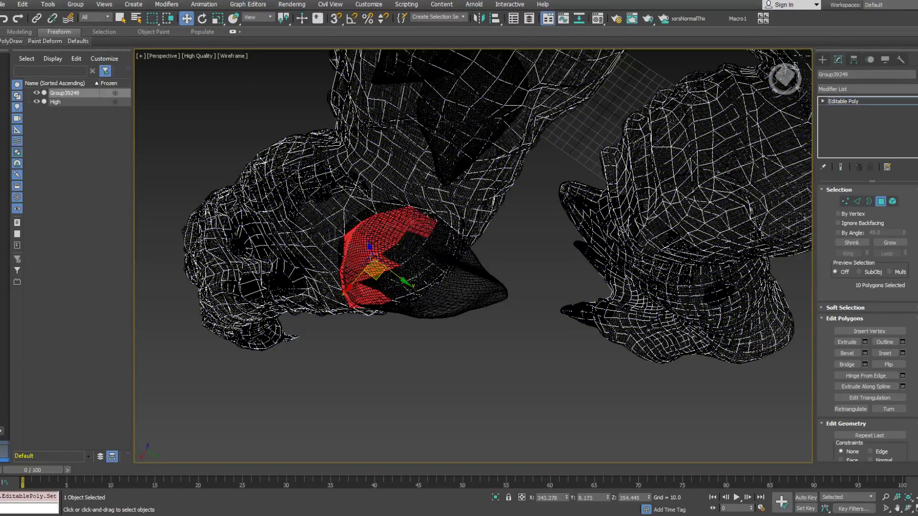
alt+middle_drag(456, 242, 414, 195)
ctrl+click(439, 259)
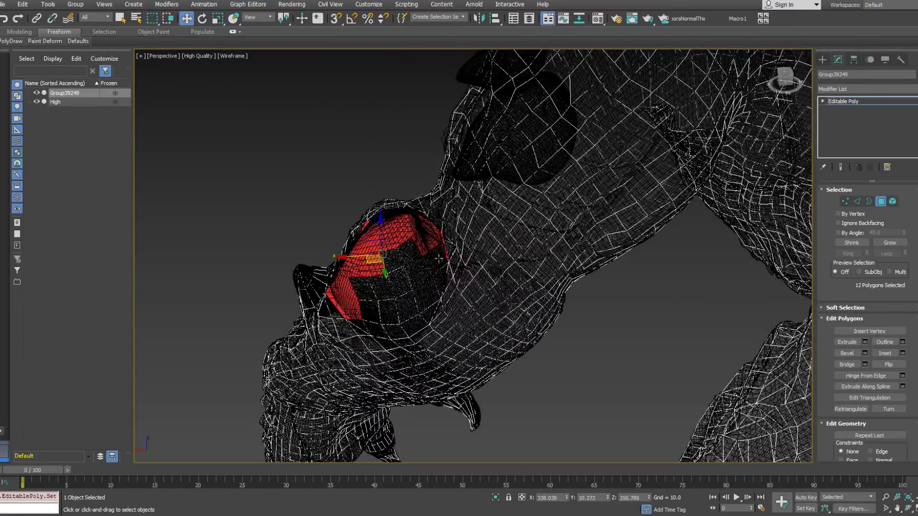
ctrl+click(440, 278)
alt+middle_drag(441, 280, 433, 270)
ctrl+click(416, 297)
ctrl+click(393, 260)
ctrl+click(370, 328)
ctrl+click(354, 325)
alt+middle_drag(354, 326, 377, 316)
ctrl+click(376, 316)
ctrl+click(391, 290)
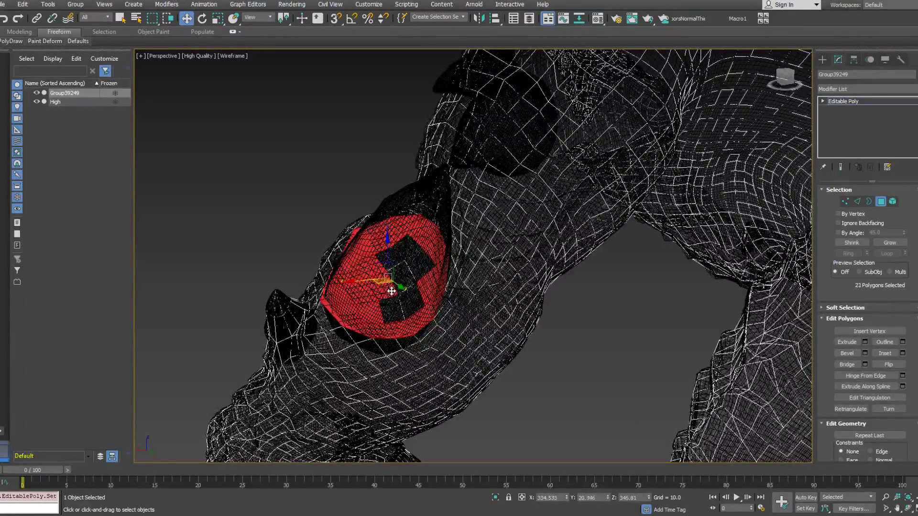
alt+middle_drag(391, 259, 403, 242)
key(Delete)
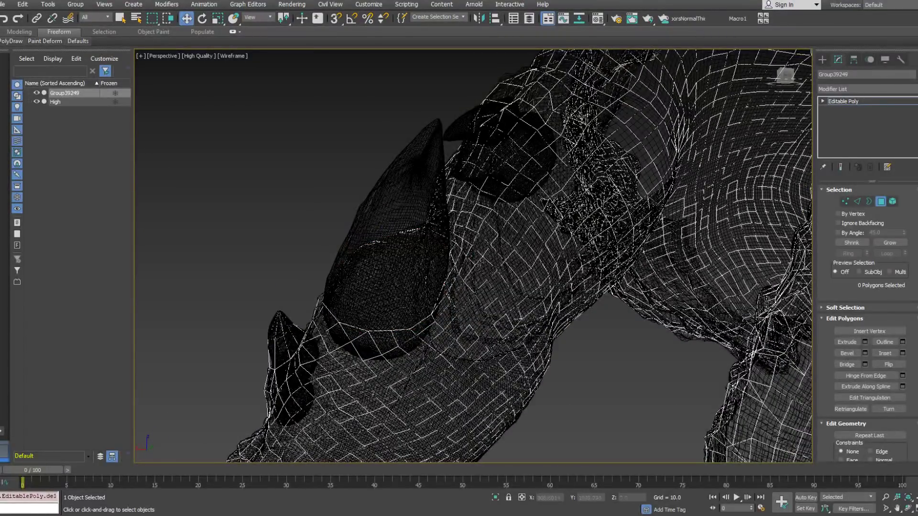
Select the open border at the spike's base and extrude it outward by copying it up to the spike's tip.
click(869, 202)
click(343, 239)
click(360, 244)
alt+middle_drag(363, 244, 382, 249)
alt+middle_drag(431, 259, 371, 230)
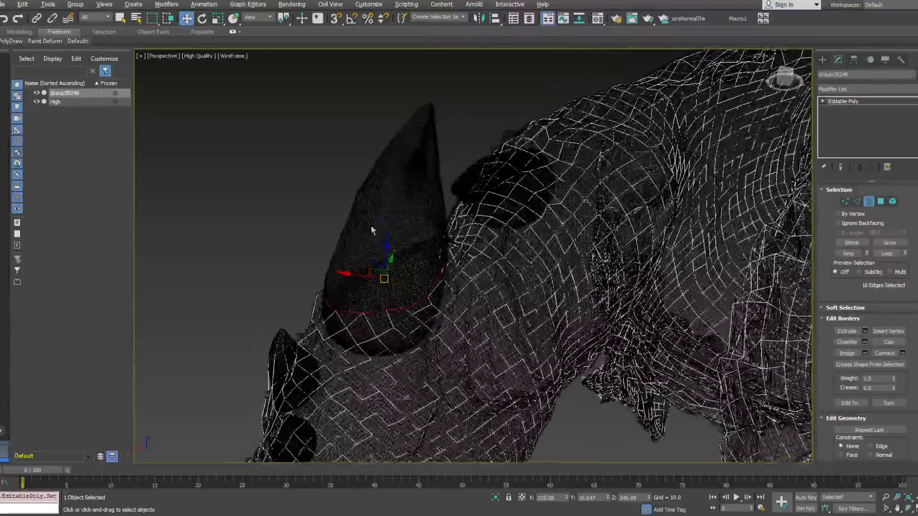
shift+drag(376, 266, 379, 136)
alt+middle_drag(379, 136, 429, 156)
drag(402, 133, 506, 187)
alt+middle_drag(506, 187, 414, 130)
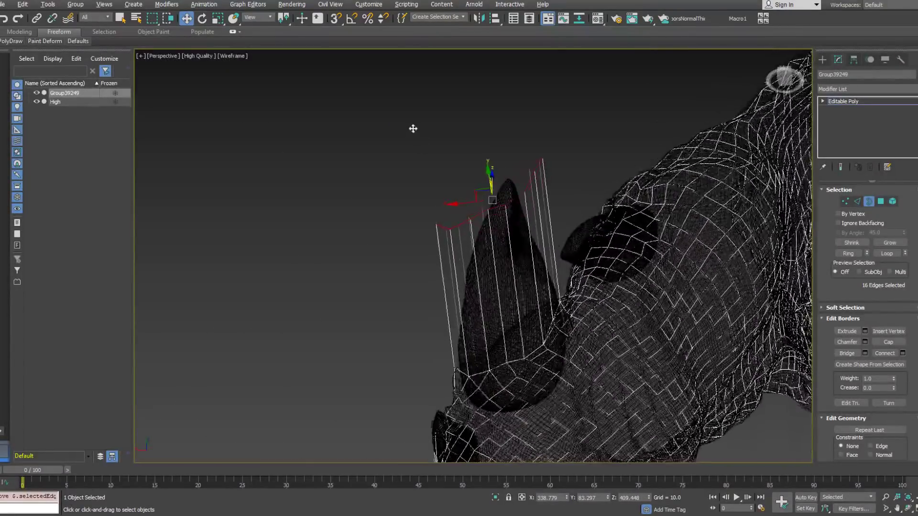
Collapse the extruded border to a single vertex and place that vertex on the sculpted spike's tip.
right_click(498, 184)
click(481, 83)
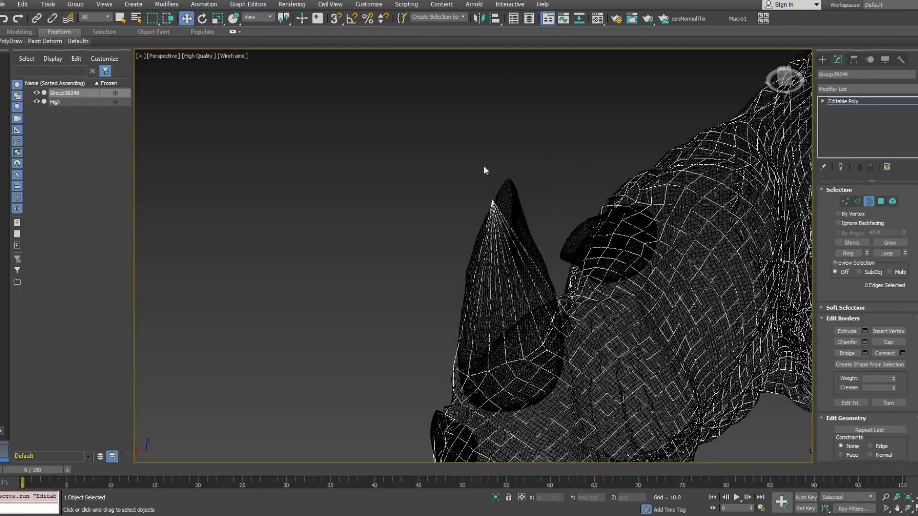
click(846, 202)
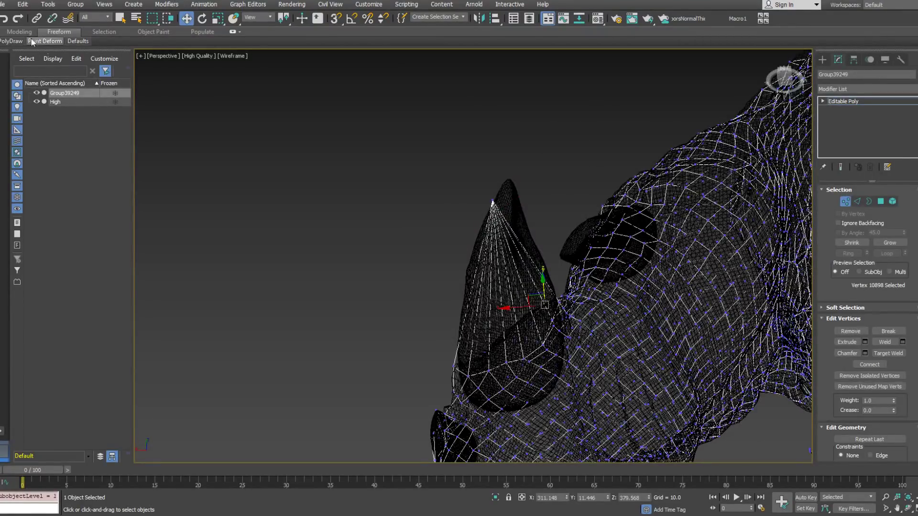
click(12, 42)
click(91, 101)
mouse_move(506, 180)
ctrl+alt+shift+mouse_down()
mouse_move(504, 190)
mouse_move(509, 180)
ctrl+alt+shift+mouse_up()
key(w)
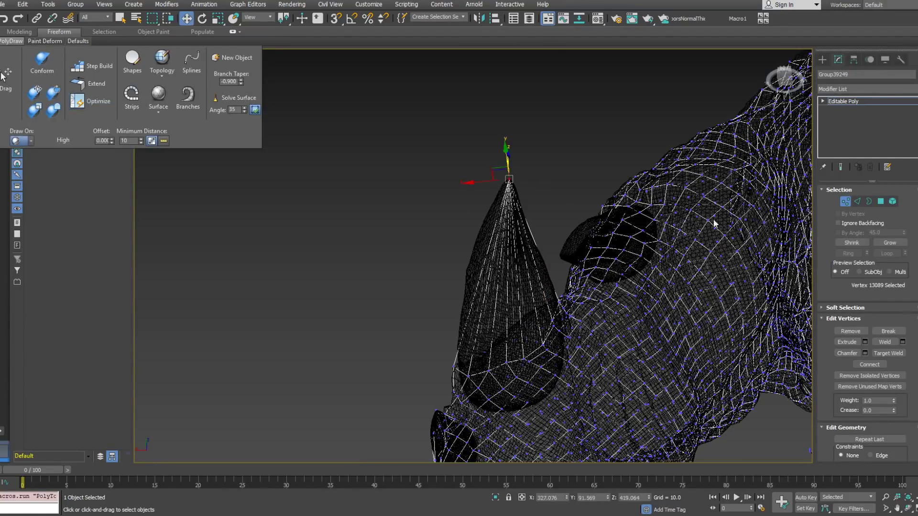
Connect the ring of lengthwise edges on the spike with 4 segments to add cross loops.
key(2)
drag(530, 247, 546, 249)
alt+middle_drag(546, 248, 516, 250)
right_click(522, 249)
click(443, 283)
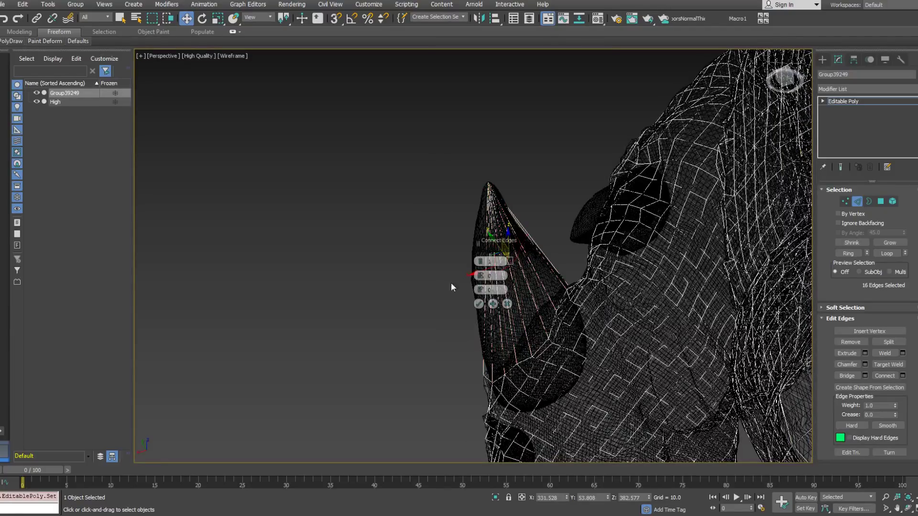
drag(481, 261, 484, 264)
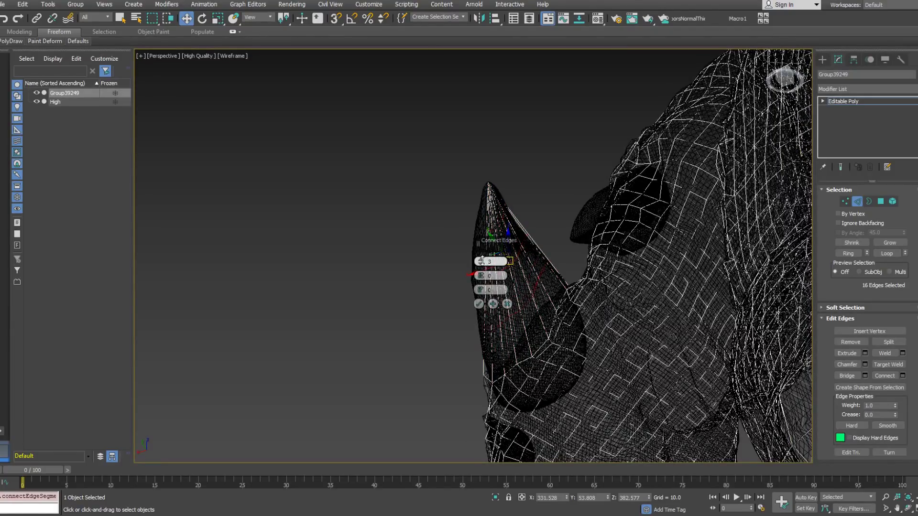
click(479, 304)
Fit the spike's new cross loops to the sculpt with the Relax Conform brush, starting on the outer side.
mouse_move(11, 41)
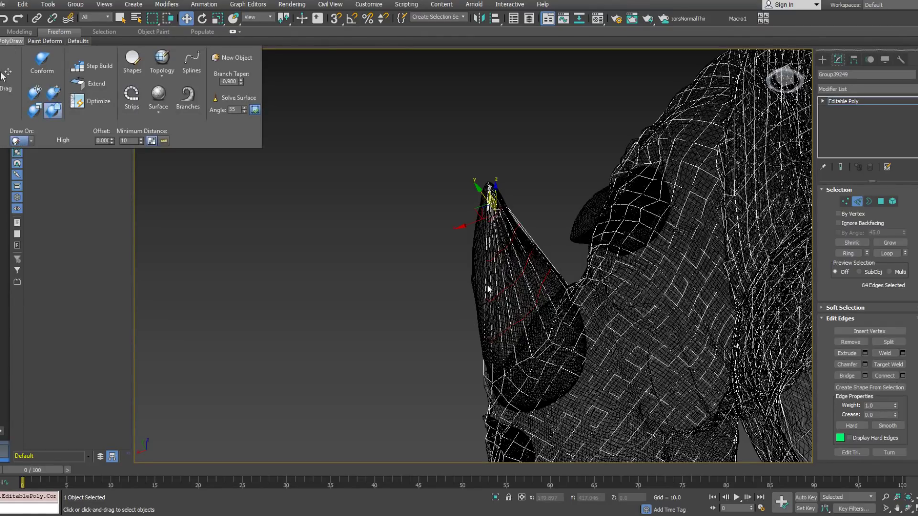
key(shift+r)
drag(495, 287, 495, 293)
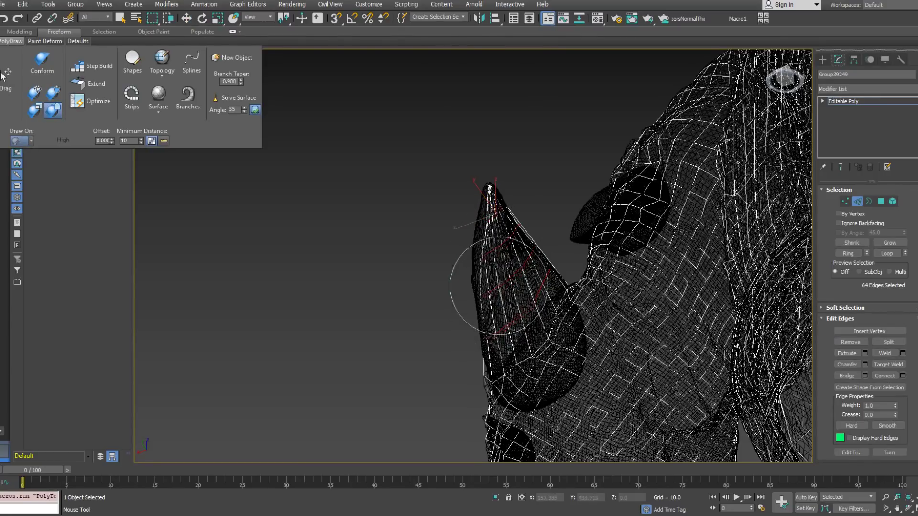
mouse_move(498, 271)
alt+middle_down()
mouse_move(641, 311)
mouse_move(616, 303)
alt+middle_up()
mouse_move(516, 265)
alt+middle_down()
mouse_move(497, 238)
mouse_move(516, 266)
mouse_move(531, 264)
mouse_move(535, 247)
mouse_move(552, 266)
mouse_move(546, 290)
alt+middle_up()
scroll(534, 247, up, 2)
scroll(552, 266, up, 2)
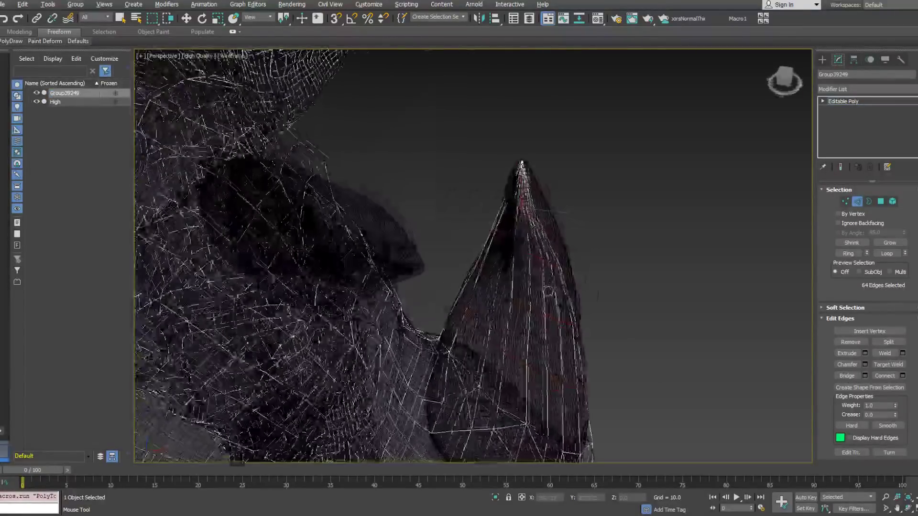
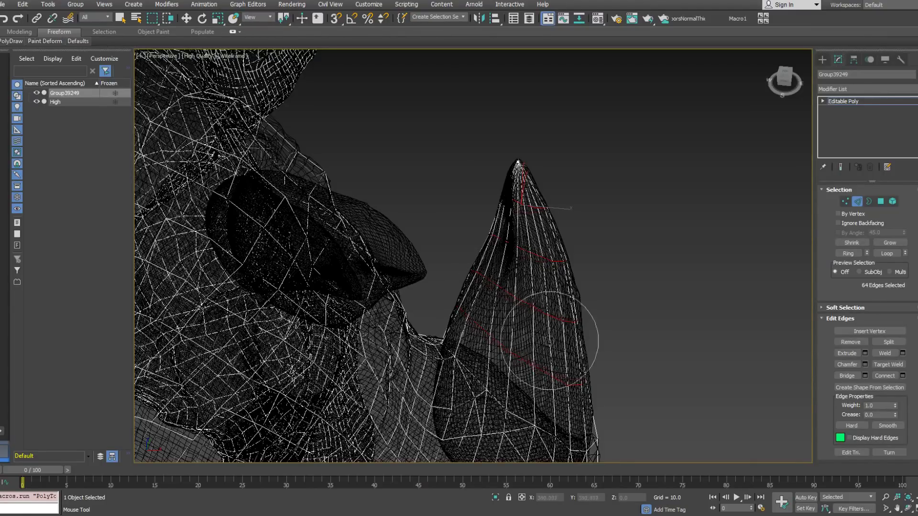
Conform the loops on the spike's other sides to the sculpt and inspect the result in shaded display with edged faces.
alt+middle_drag(579, 388, 448, 303)
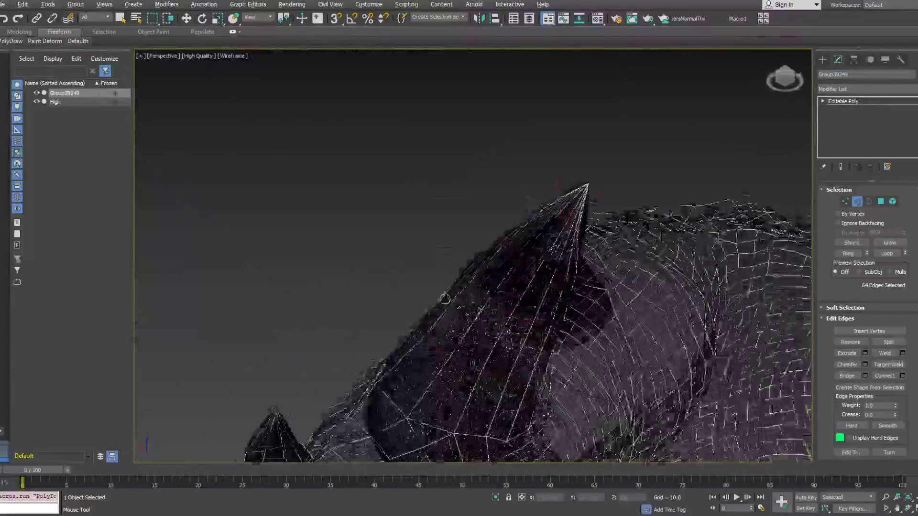
alt+middle_drag(545, 349, 411, 278)
alt+middle_drag(542, 259, 374, 170)
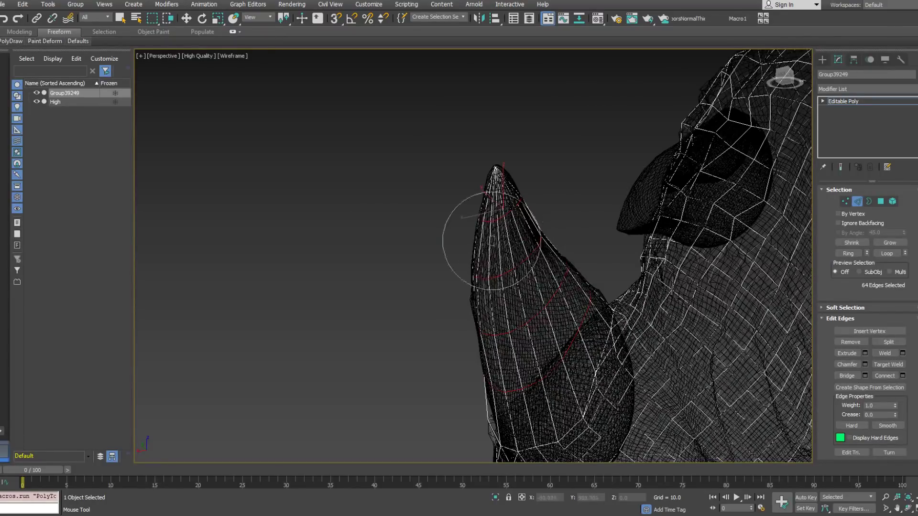
mouse_move(481, 344)
alt+middle_down()
mouse_move(454, 277)
mouse_move(514, 220)
mouse_move(549, 285)
mouse_move(611, 329)
mouse_move(630, 360)
mouse_move(529, 260)
mouse_move(490, 254)
mouse_move(431, 220)
mouse_move(408, 240)
alt+middle_up()
scroll(535, 225, up, 3)
alt+middle_drag(536, 239, 506, 213)
key(F3)
alt+middle_drag(387, 191, 449, 196)
key(w)
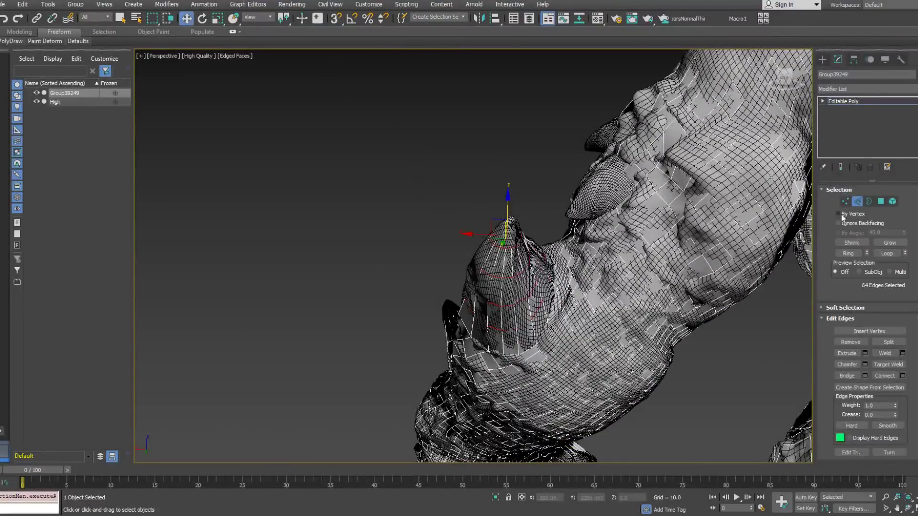
Convert the edge selection to vertices and use the Optimize tool to merge excess vertices around the small upper spike's base.
ctrl+click(845, 203)
alt+middle_drag(505, 257, 610, 275)
scroll(452, 261, up, 3)
alt+middle_drag(452, 260, 498, 277)
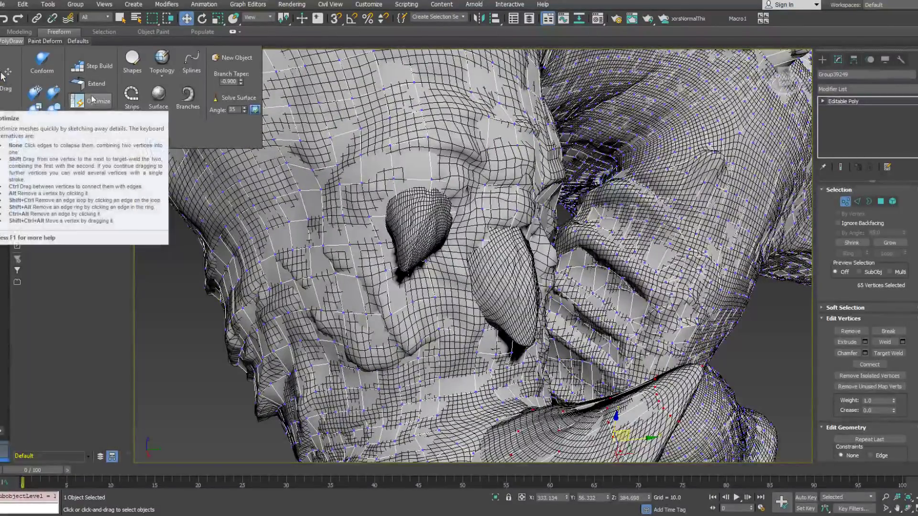
click(96, 106)
alt+middle_drag(497, 138, 598, 73)
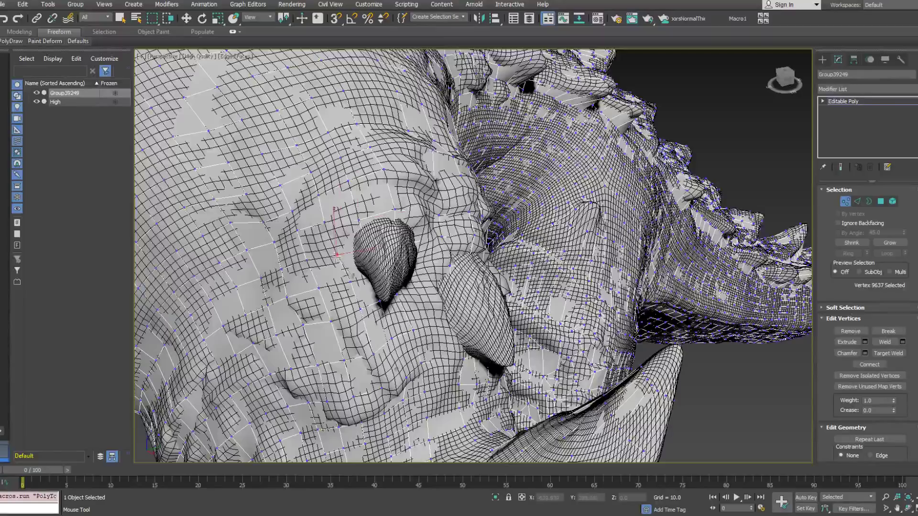
alt+middle_drag(358, 223, 363, 201)
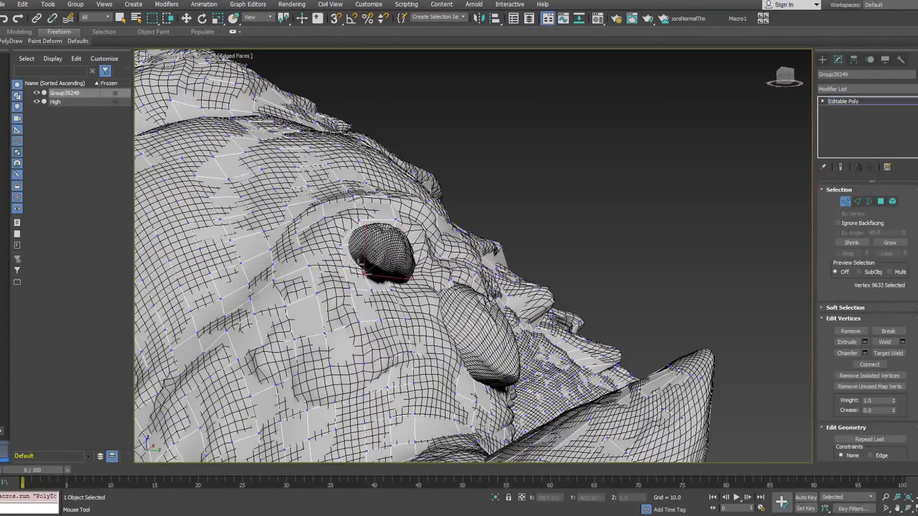
alt+middle_drag(340, 245, 400, 354)
key(F3)
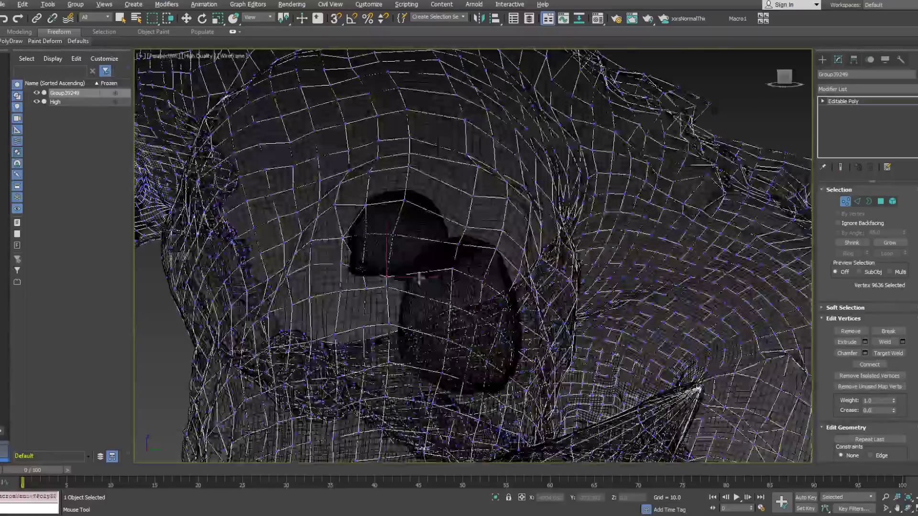
key(F3)
alt+middle_drag(451, 266, 452, 314)
click(400, 202)
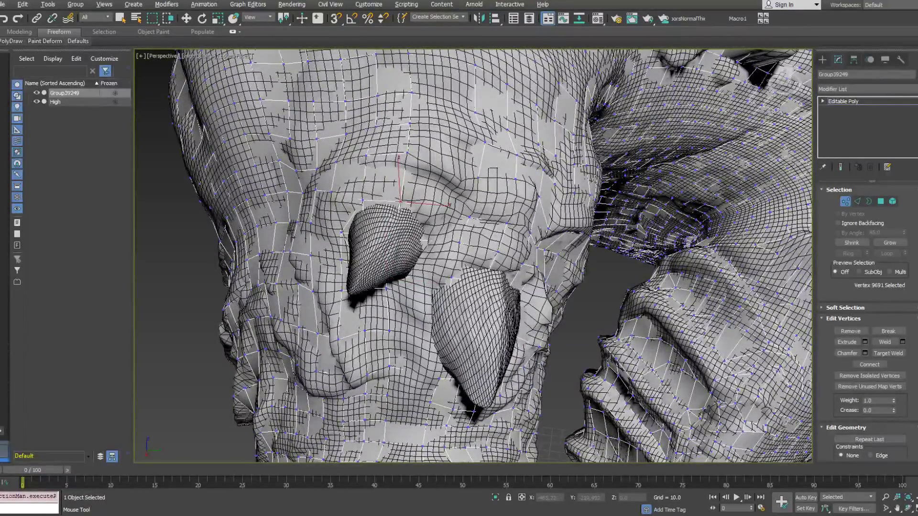
Rework the faces and vertices at the small spike's base so the low-poly mesh follows the outline of the sculpted spike.
key(alt+x)
key(alt+x)
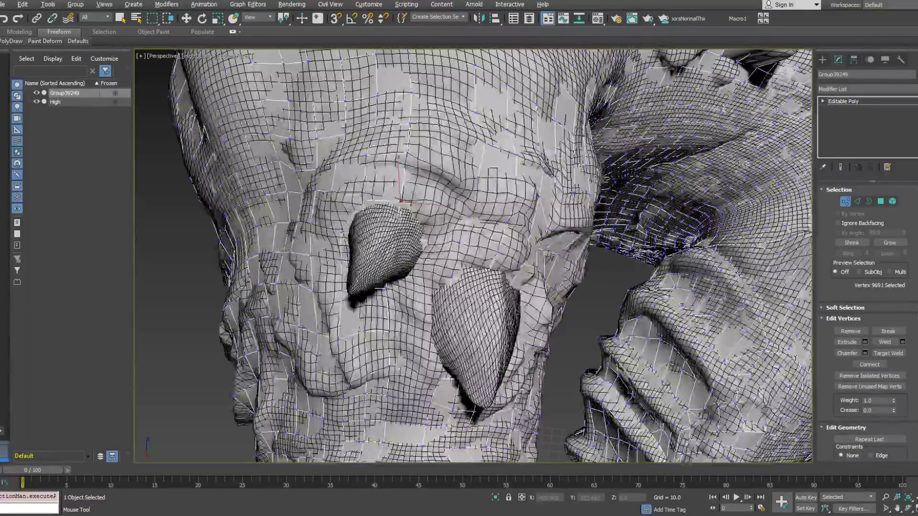
alt+middle_drag(436, 205, 417, 200)
alt+middle_drag(433, 251, 417, 212)
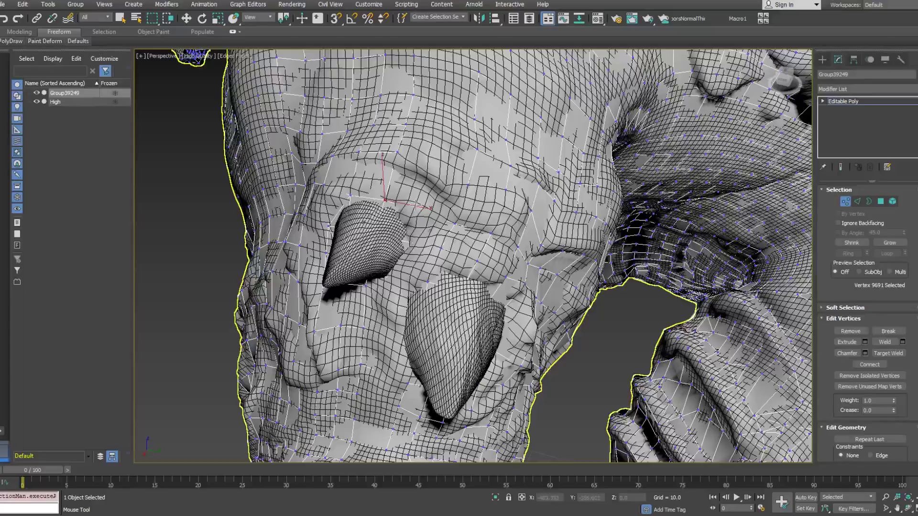
key(F3)
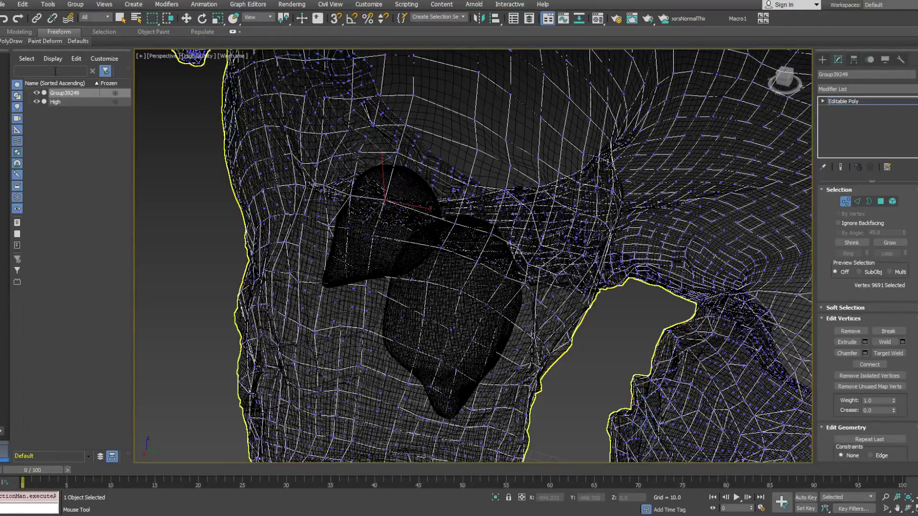
click(11, 40)
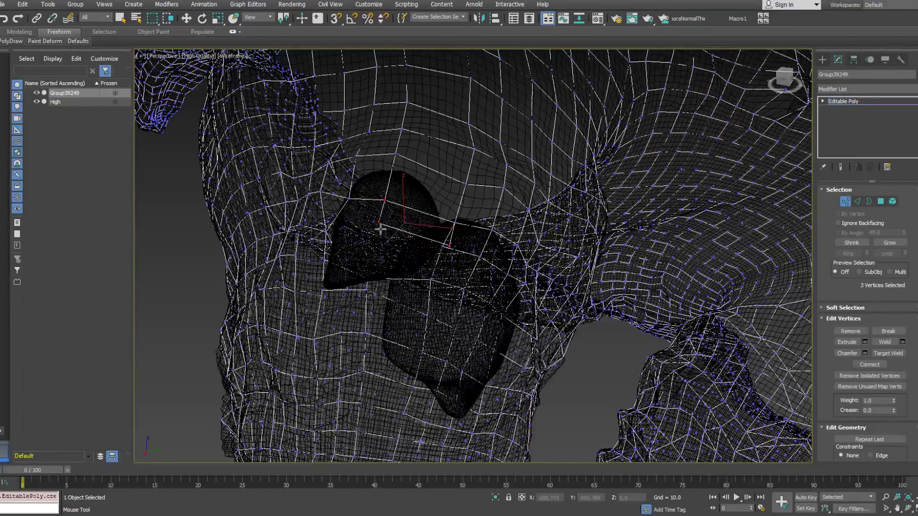
key(F3)
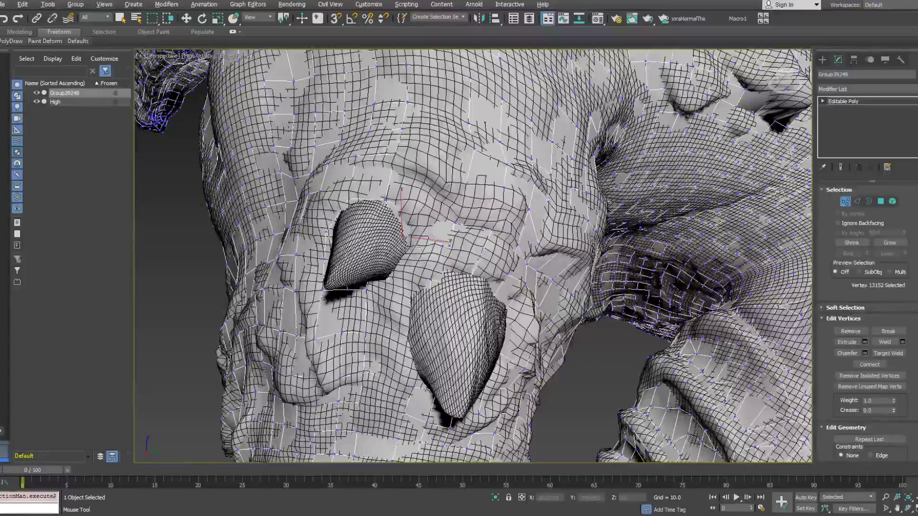
alt+middle_drag(422, 259, 416, 282)
shift+drag(402, 237, 411, 270)
alt+middle_drag(410, 271, 388, 276)
click(389, 276)
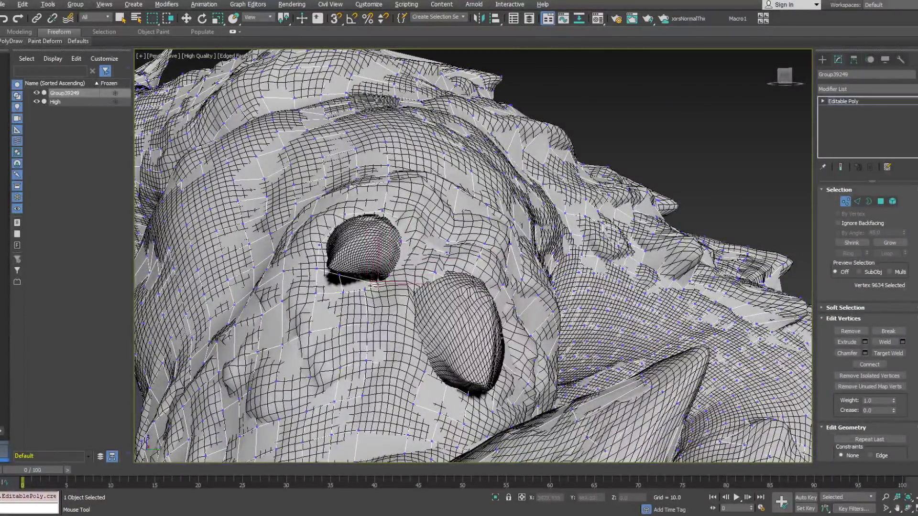
alt+middle_drag(381, 285, 422, 287)
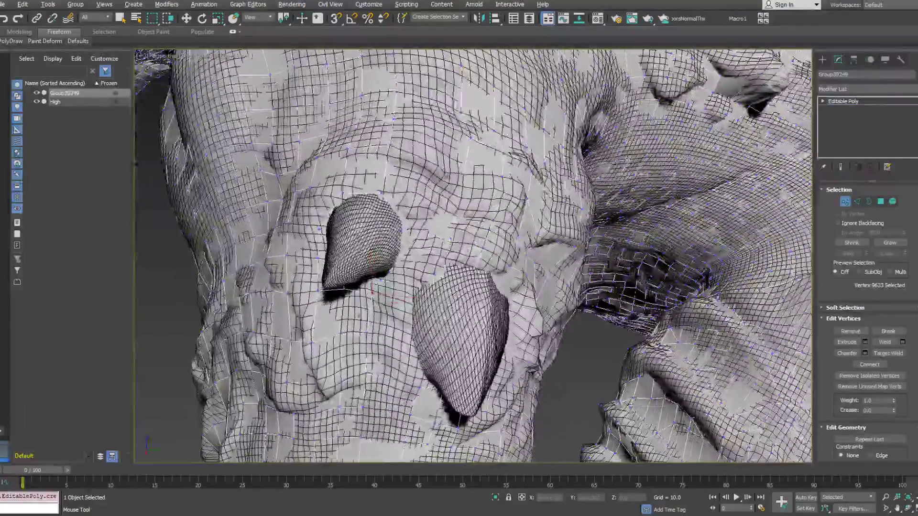
Use Optimize to weld the extra vertices along the small spike's base opening, leaving a six-edge border.
key(F3)
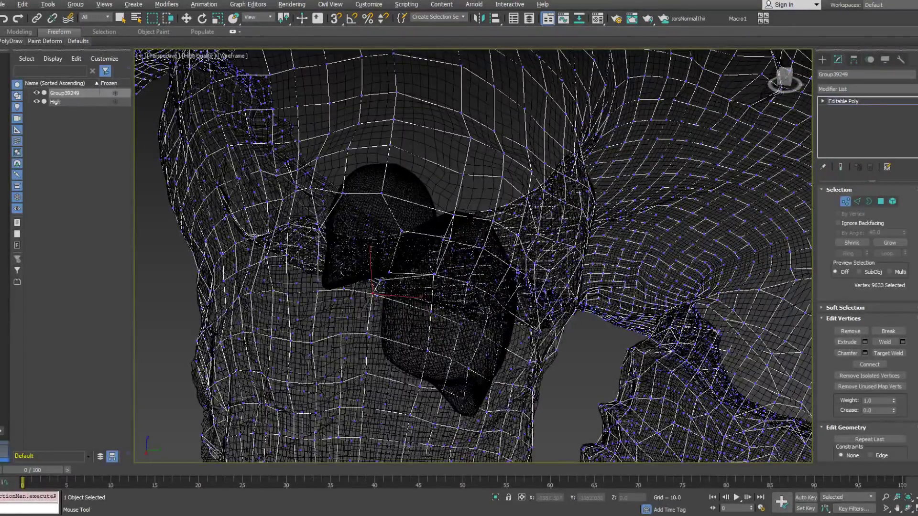
mouse_move(14, 41)
click(96, 102)
alt+middle_drag(467, 242, 433, 287)
shift+drag(453, 255, 447, 254)
alt+middle_drag(447, 254, 381, 296)
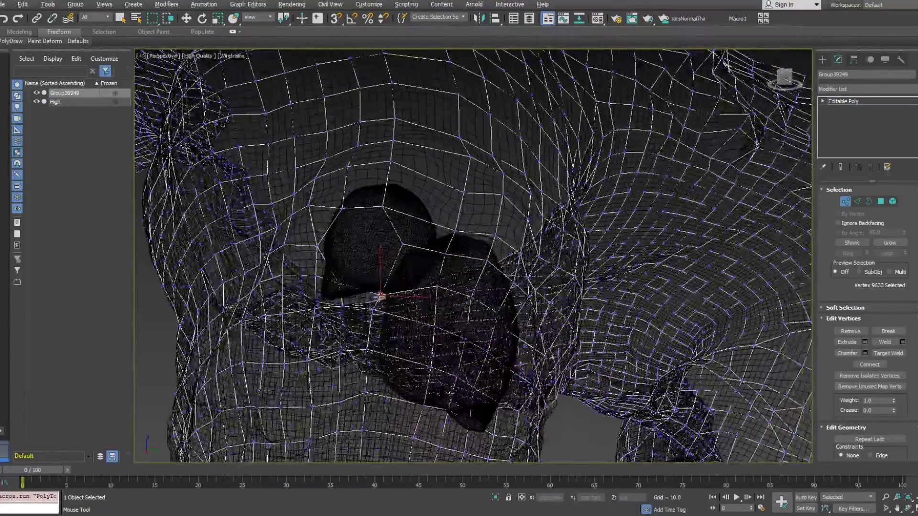
key(F3)
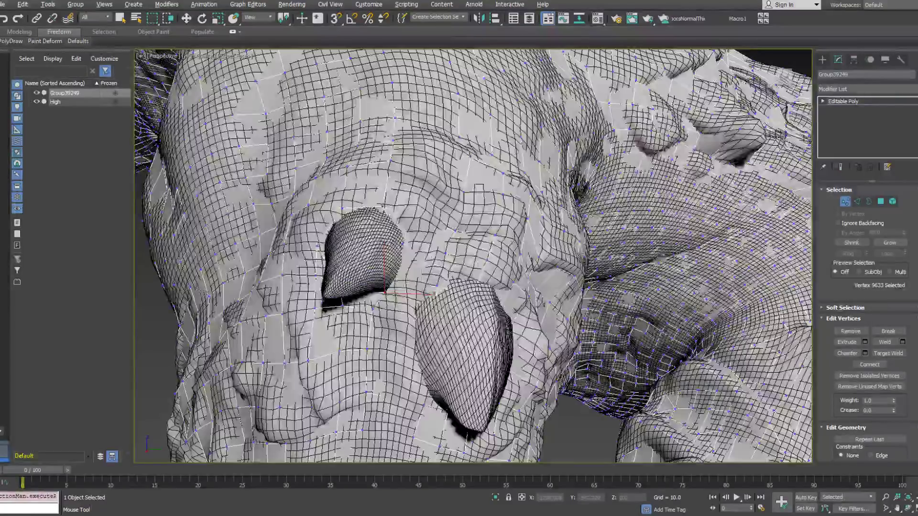
alt+middle_drag(383, 297, 364, 292)
Extrude the six-edge border at the small spike's base outward and move its open end near the sculpted tip.
alt+middle_drag(716, 77, 817, 229)
click(869, 201)
click(401, 221)
alt+middle_drag(402, 221, 381, 238)
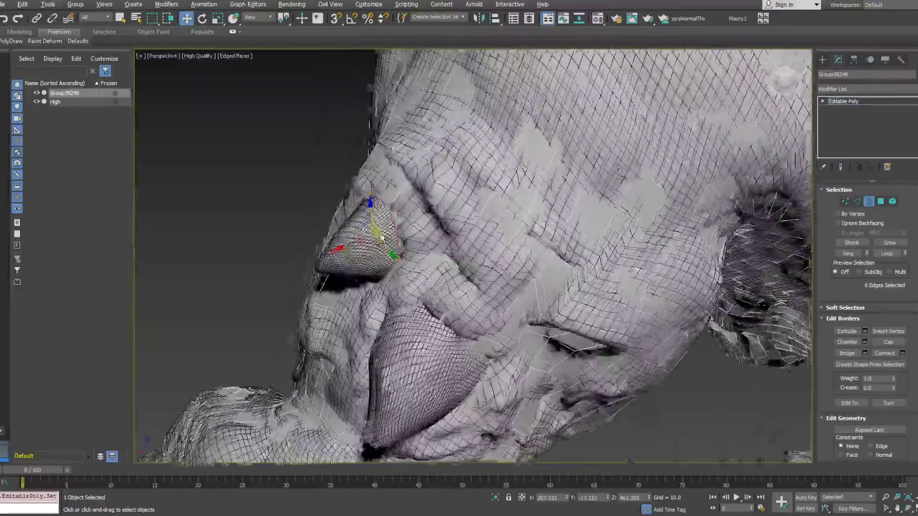
shift+drag(361, 229, 302, 230)
alt+middle_drag(302, 230, 392, 264)
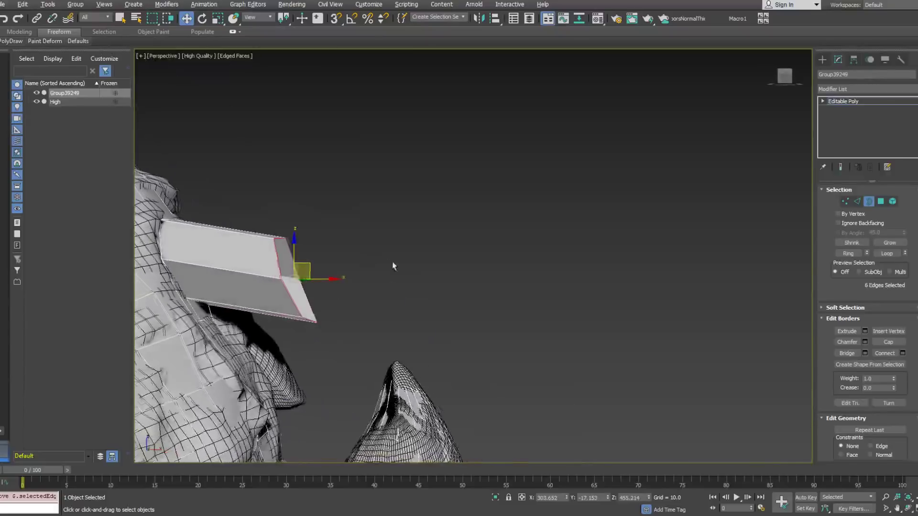
drag(303, 265, 259, 279)
alt+middle_drag(262, 277, 461, 301)
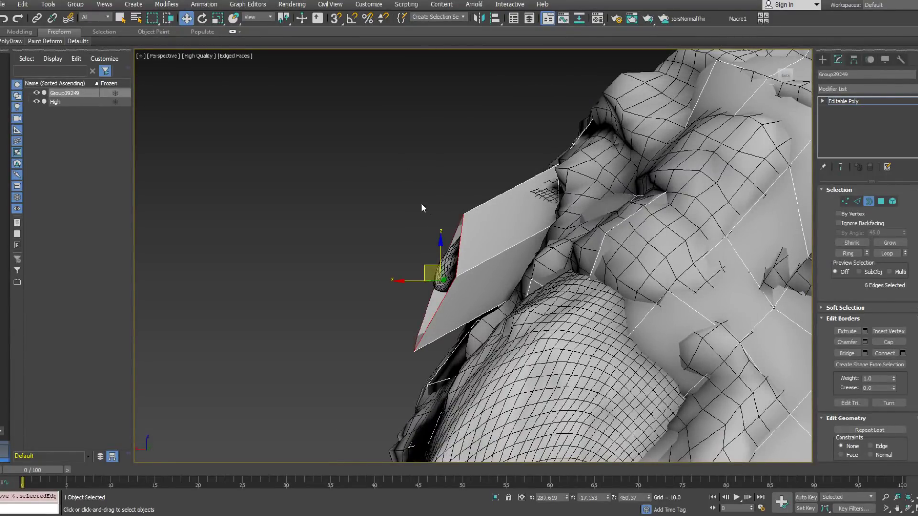
Collapse the small spike's extruded border to one vertex and move it onto the sculpted tip with the Extend tool.
right_click(462, 244)
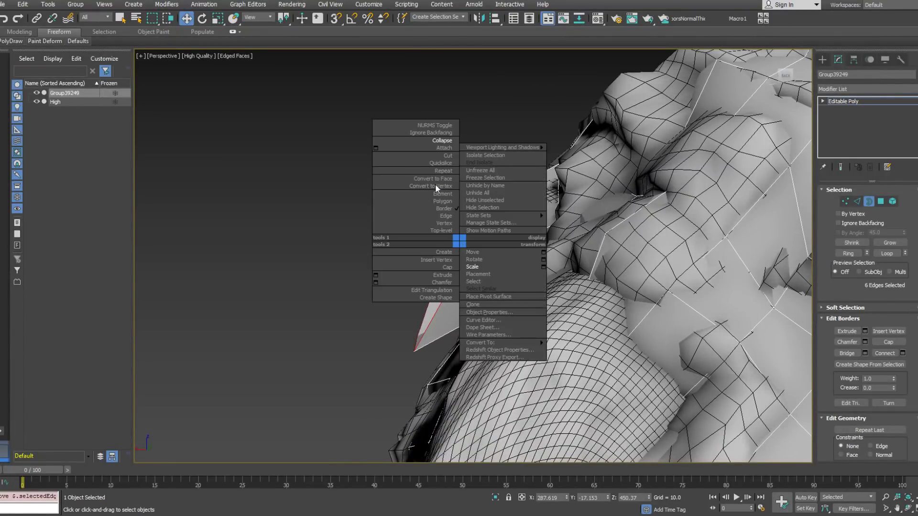
click(435, 141)
mouse_move(19, 47)
click(95, 85)
drag(440, 281, 434, 290)
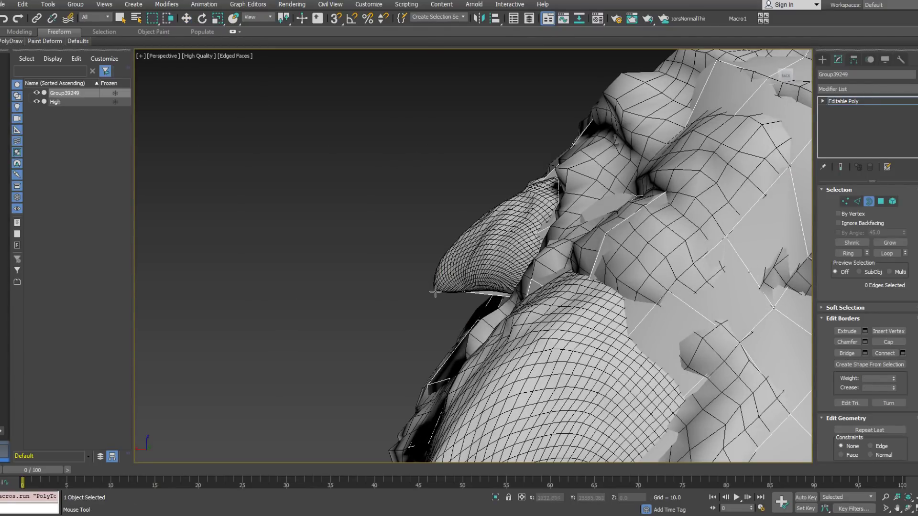
Select the small spike's six lengthwise edges and connect them with 2 segments.
alt+middle_drag(446, 270, 468, 265)
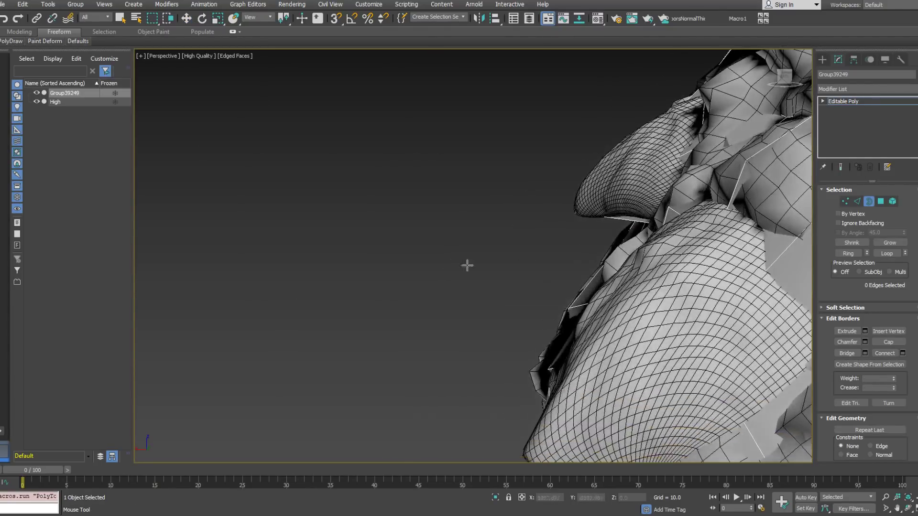
click(857, 202)
drag(597, 114, 603, 223)
middle_drag(618, 206, 503, 215)
key(F3)
right_click(480, 212)
click(458, 244)
right_click(503, 215)
click(439, 251)
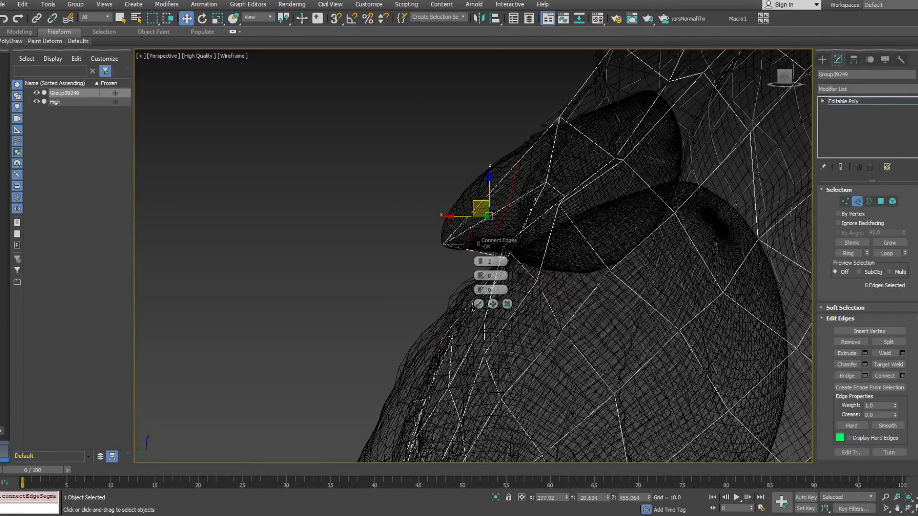
click(478, 304)
Fit the small spike's two new cross loops to the sculpted surface with the Extend tool, working around its sides.
click(3, 42)
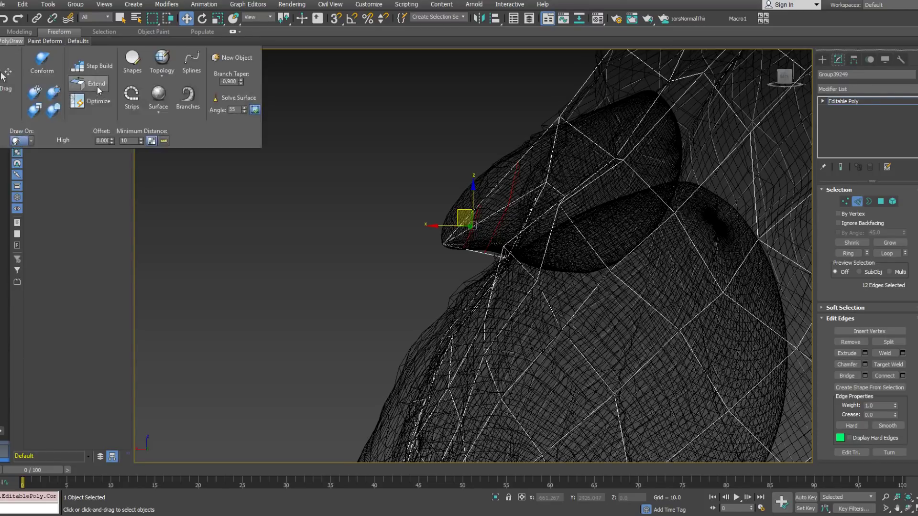
click(88, 83)
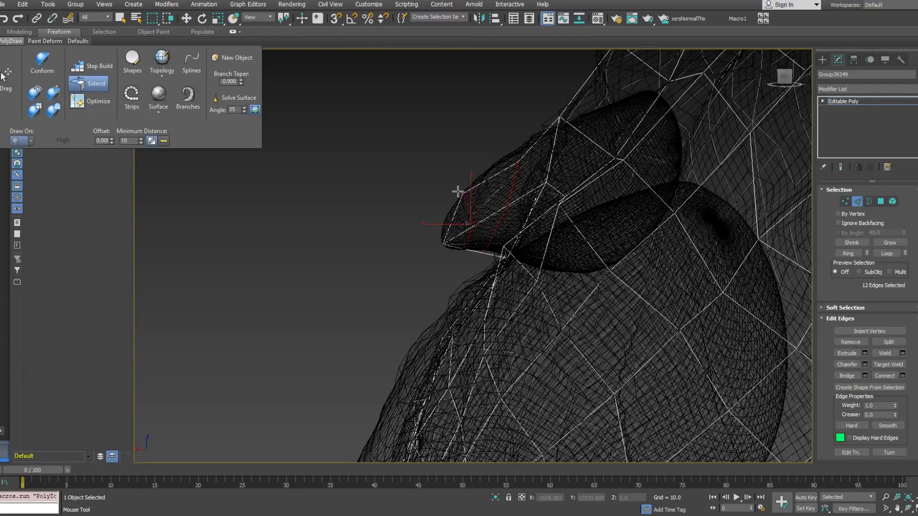
alt+middle_drag(501, 153, 471, 210)
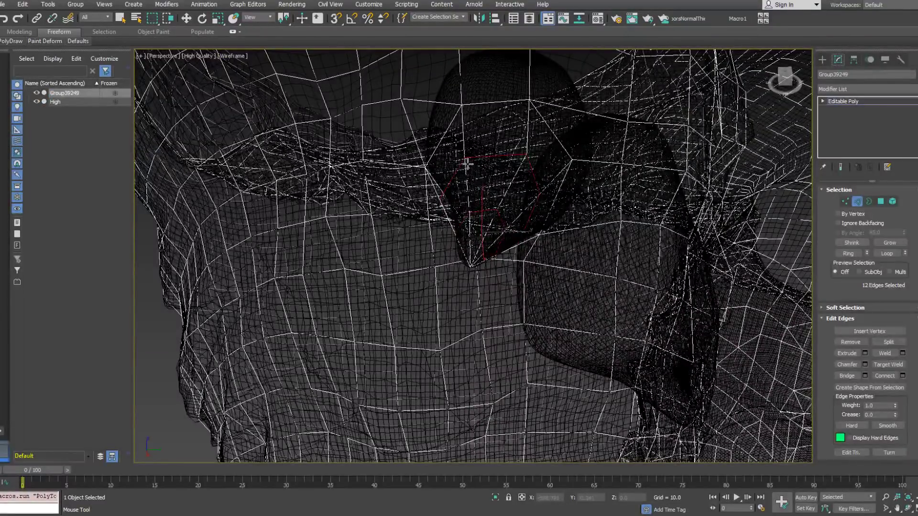
mouse_move(464, 158)
alt+middle_down()
mouse_move(549, 201)
mouse_move(499, 195)
mouse_move(478, 217)
mouse_move(598, 211)
mouse_move(616, 221)
mouse_move(473, 237)
mouse_move(443, 205)
mouse_move(432, 228)
alt+middle_up()
key(F3)
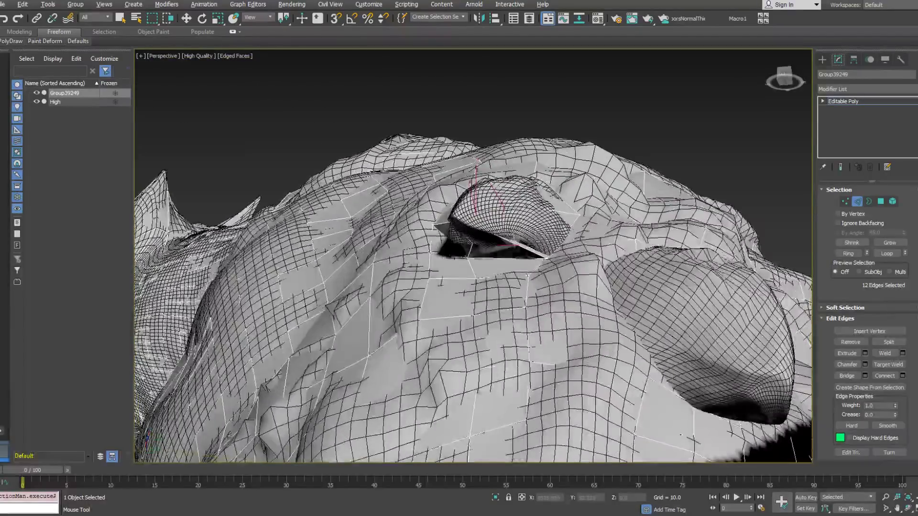
alt+middle_drag(521, 243, 527, 252)
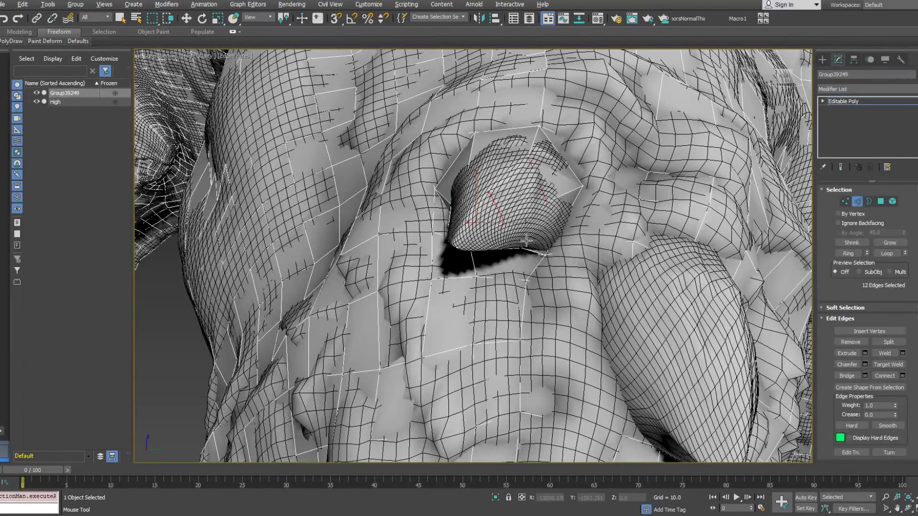
alt+middle_drag(527, 241, 525, 245)
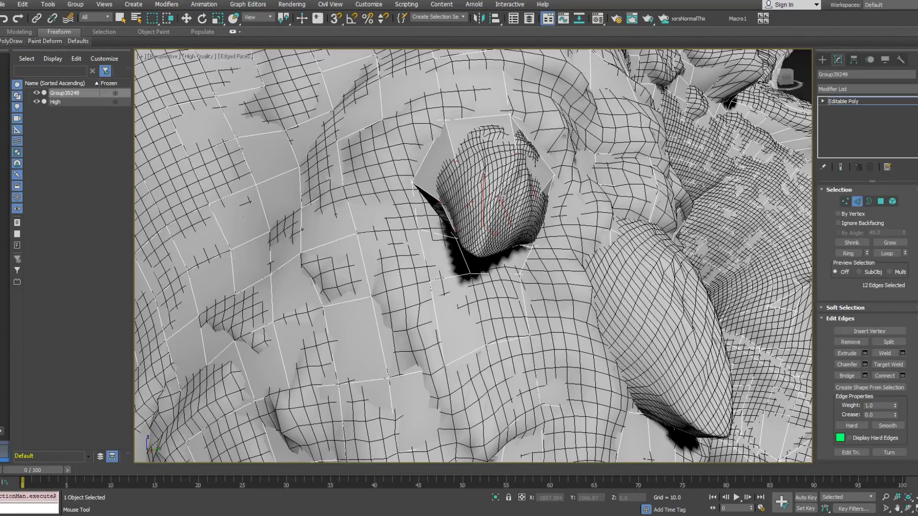
Switch to the browser and examine the Imgur photo of the glass floor display in the Square Enix Store.
drag(499, 140, 383, 1)
scroll(539, 297, down, 6)
scroll(573, 262, down, 9)
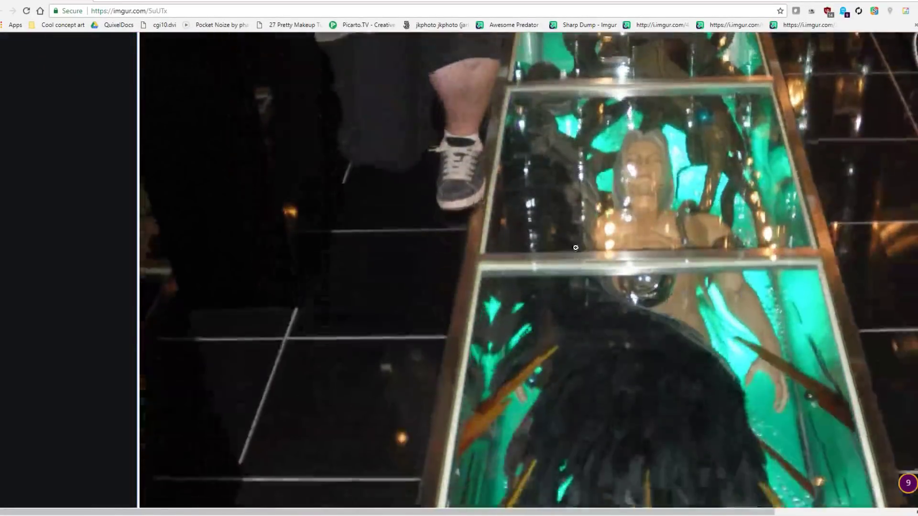
click(621, 231)
scroll(620, 232, up, 3)
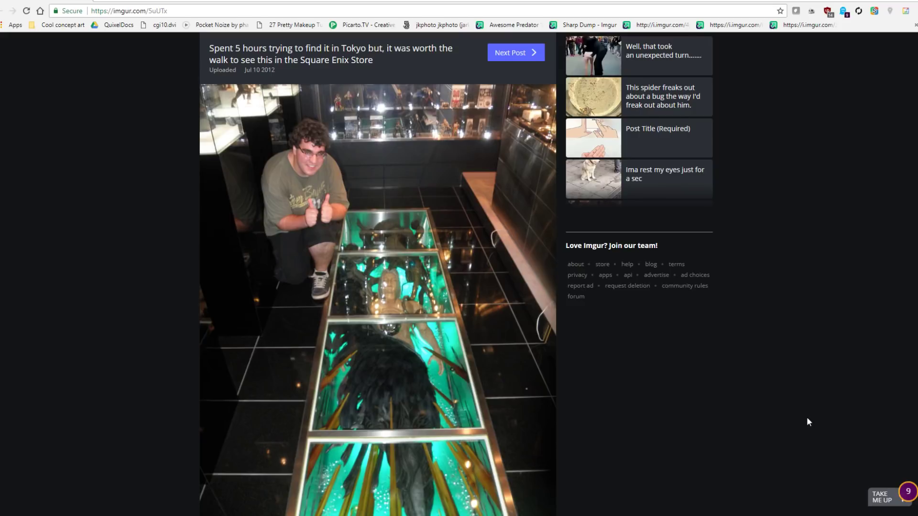
scroll(807, 423, down, 1)
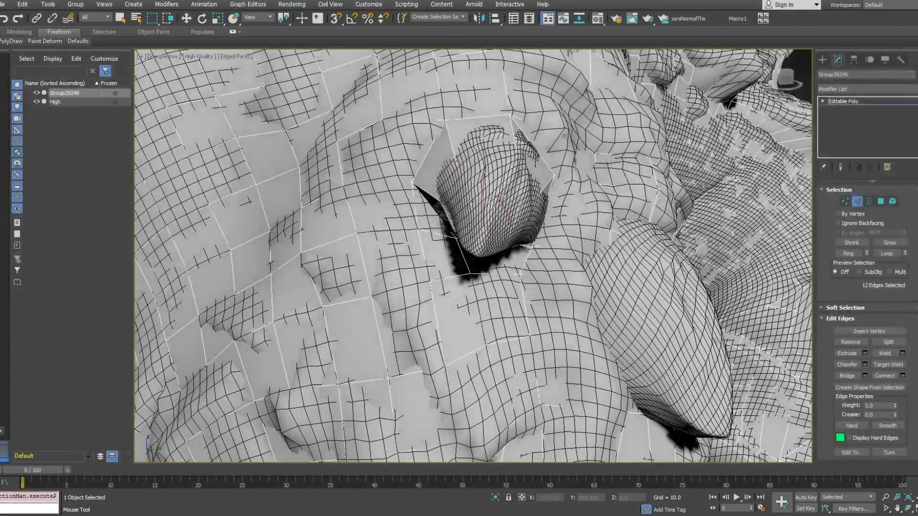
Examine the low-poly faces around the larger spike's base against the sculpt, in shaded and wireframe display and from several sides.
scroll(505, 184, up, 5)
mouse_move(504, 184)
middle_down()
mouse_move(480, 162)
mouse_move(541, 228)
middle_up()
scroll(481, 163, down, 3)
key(alt+x)
key(alt+x)
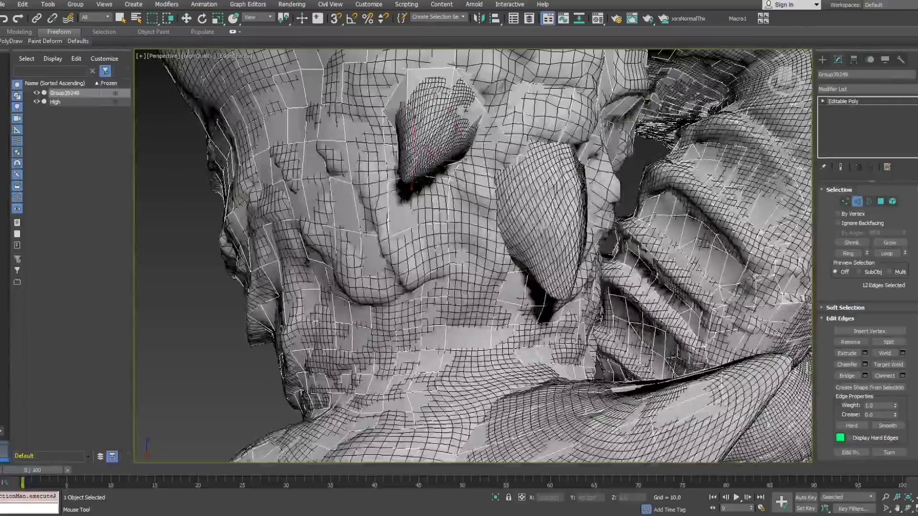
mouse_move(10, 41)
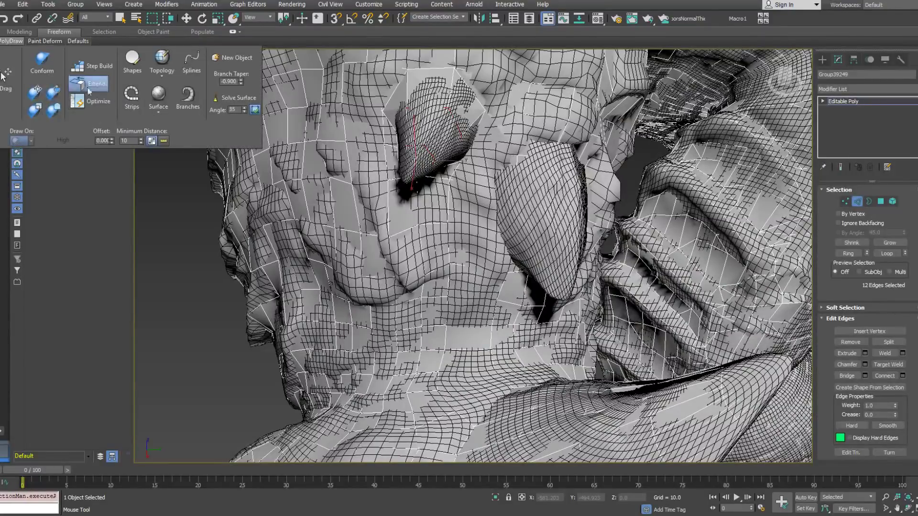
click(106, 105)
alt+middle_drag(531, 184, 498, 203)
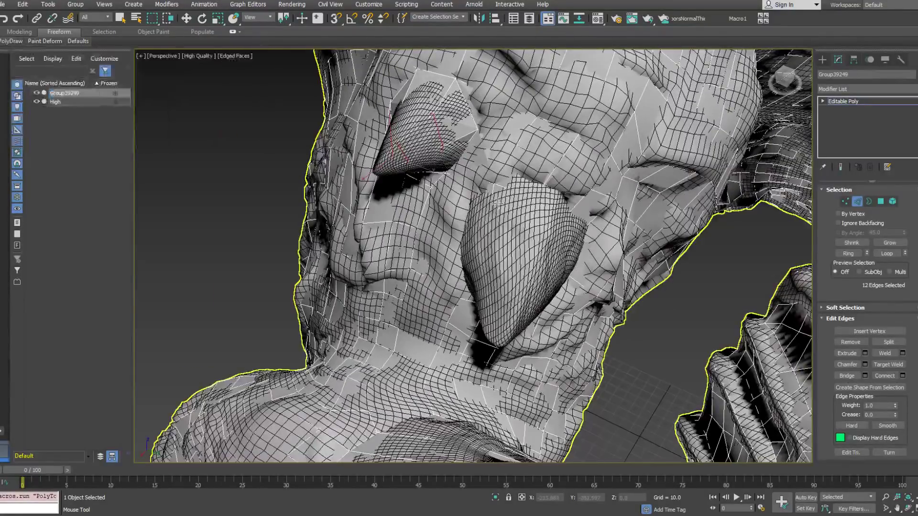
key(F3)
scroll(494, 215, up, 4)
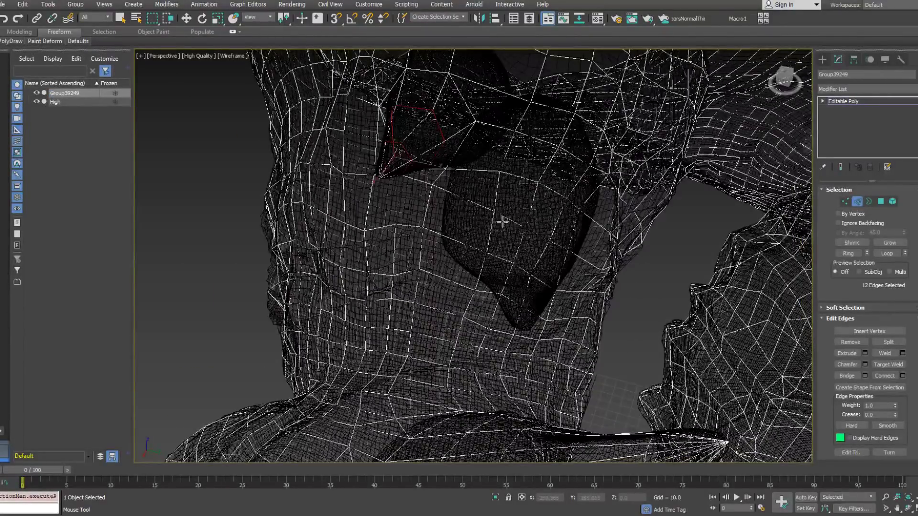
key(F3)
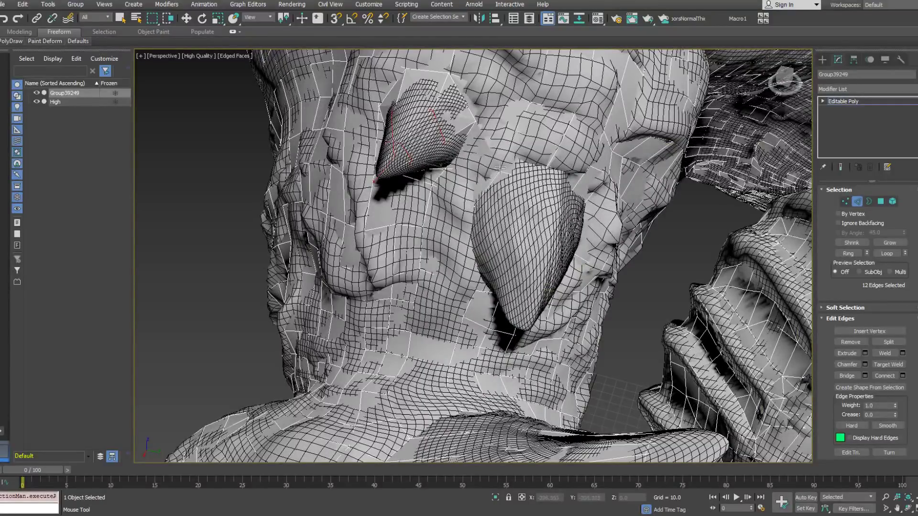
alt+middle_drag(549, 168, 537, 188)
key(F3)
key(F3)
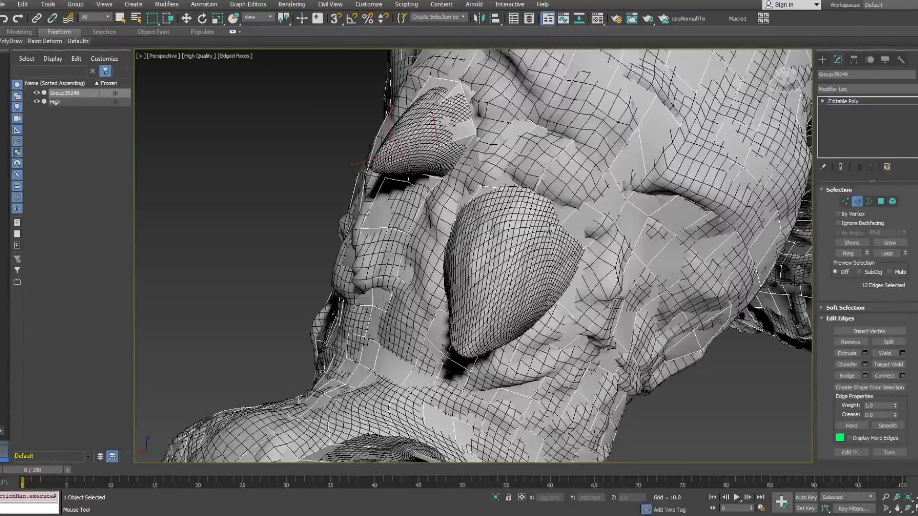
alt+middle_drag(566, 216, 526, 283)
alt+middle_drag(519, 325, 502, 316)
key(F3)
key(F3)
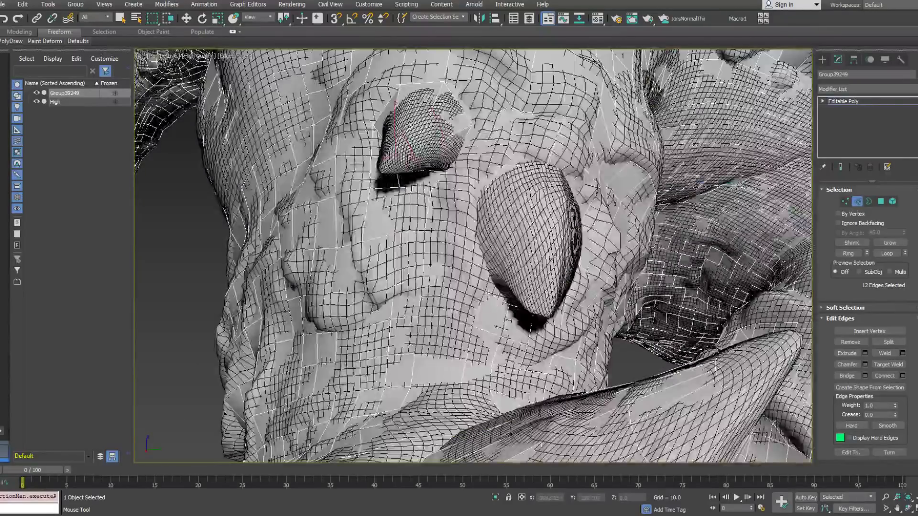
key(F3)
key(F3)
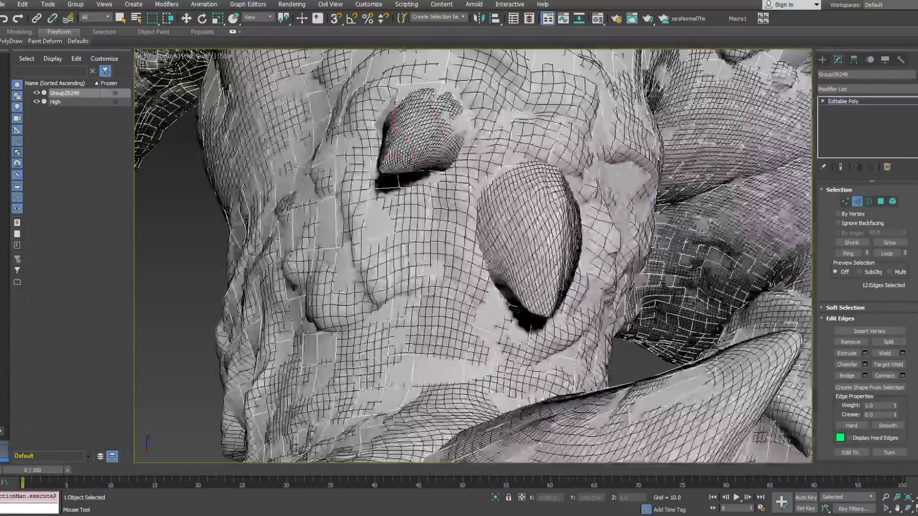
alt+middle_drag(481, 237, 587, 190)
Select six edges around the base of the larger spike, working along its upper and front sides to its underside.
key(w)
double_click(489, 197)
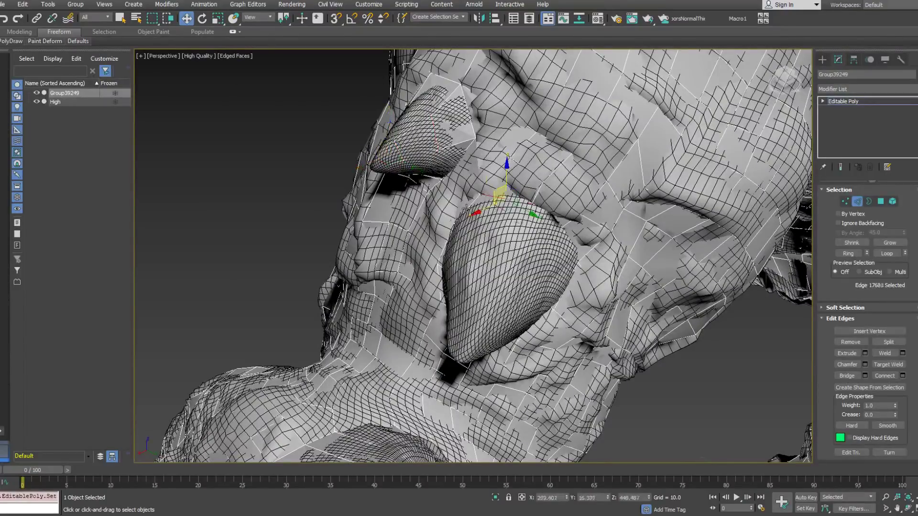
alt+middle_drag(467, 221, 514, 295)
ctrl+click(492, 301)
ctrl+click(498, 258)
alt+middle_drag(497, 258, 474, 230)
alt+middle_drag(540, 335, 497, 300)
ctrl+click(492, 333)
ctrl+click(503, 340)
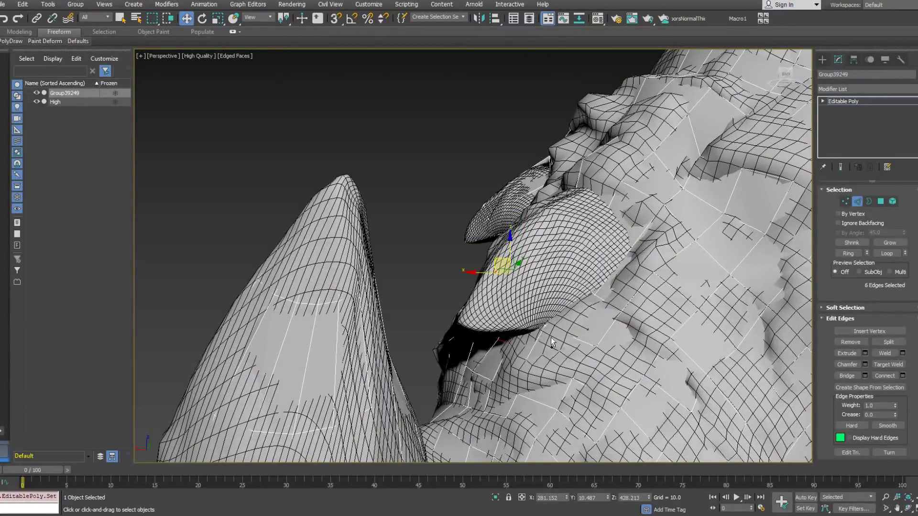
Connect two vertices under the larger spike with a new edge so the edge path around its base can continue.
key(F3)
key(1)
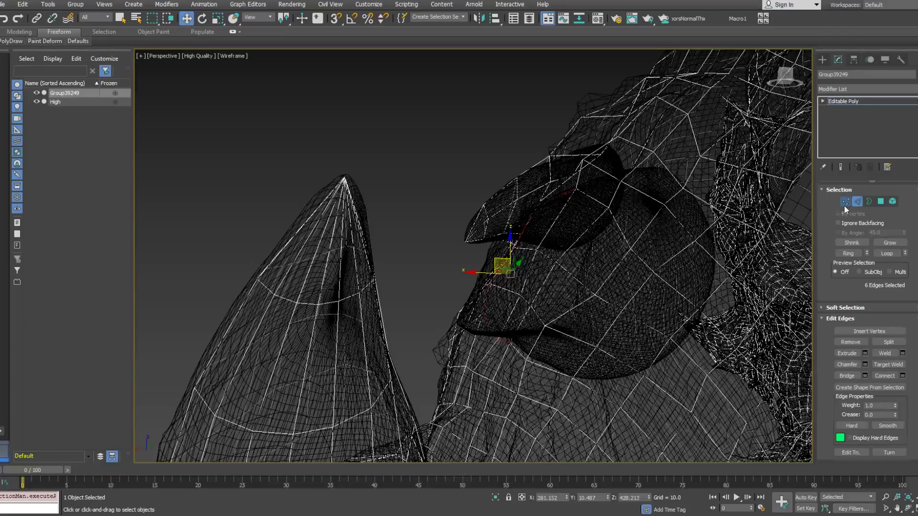
click(509, 340)
right_click(568, 322)
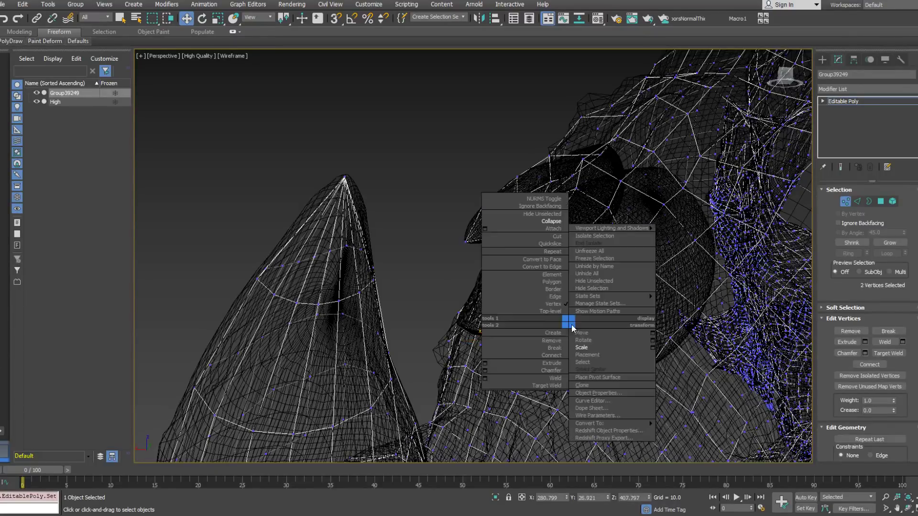
click(524, 356)
Complete the selection of the 11-edge loop around the larger spike's base and split the mesh along it.
click(859, 202)
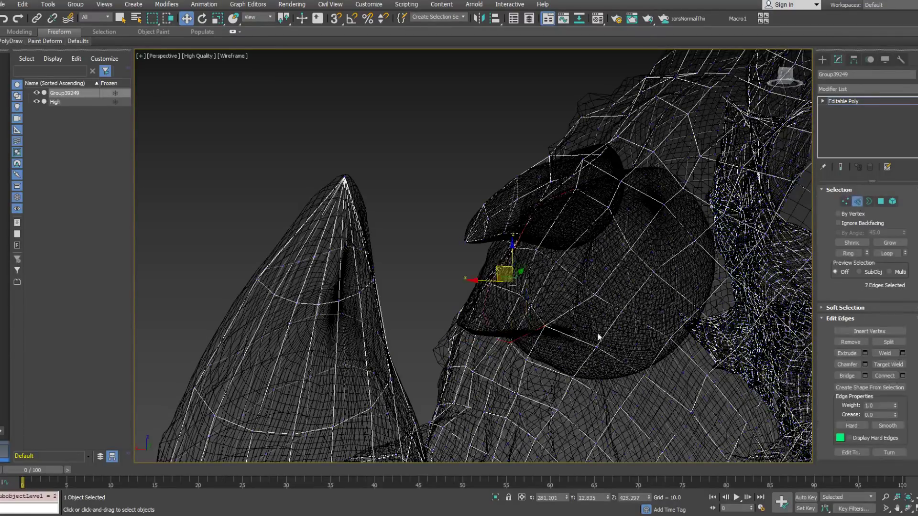
ctrl+click(573, 314)
alt+middle_drag(321, 300, 355, 340)
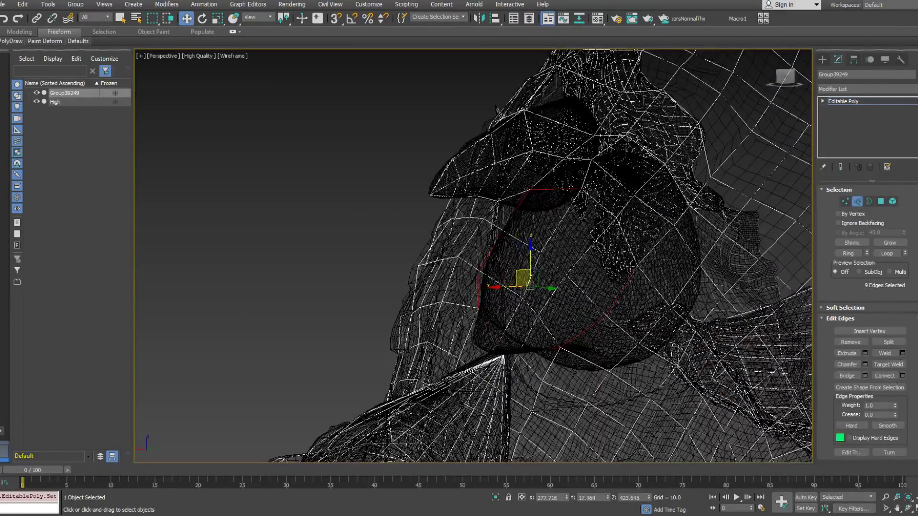
right_click(608, 218)
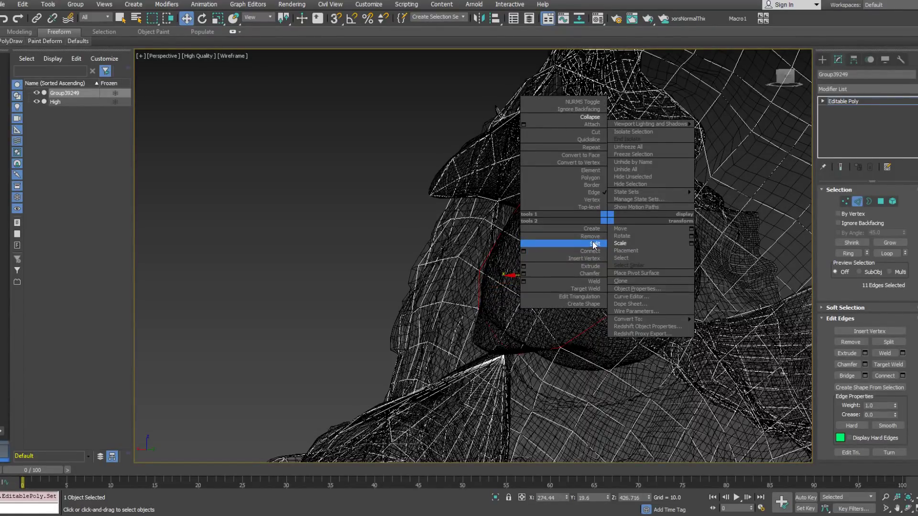
click(596, 244)
Delete the separated mesh element inside the larger spike's base loop.
click(891, 201)
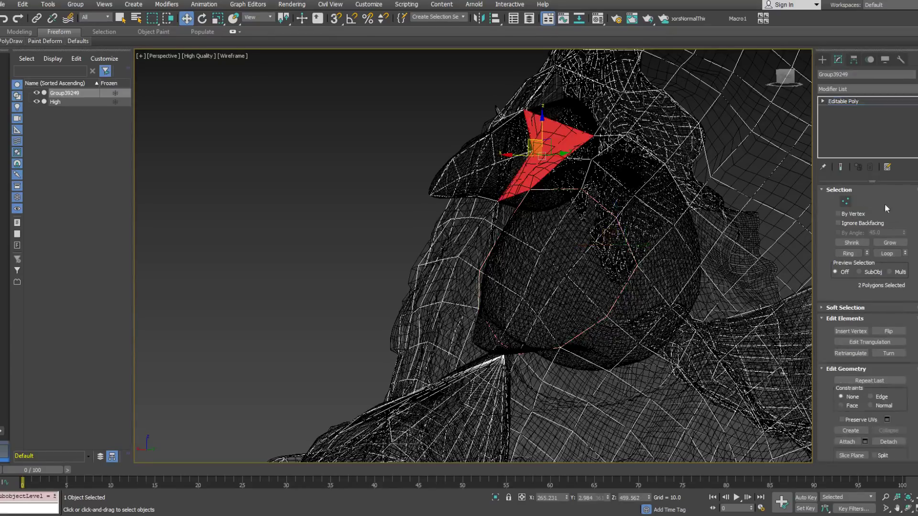
click(590, 254)
click(868, 201)
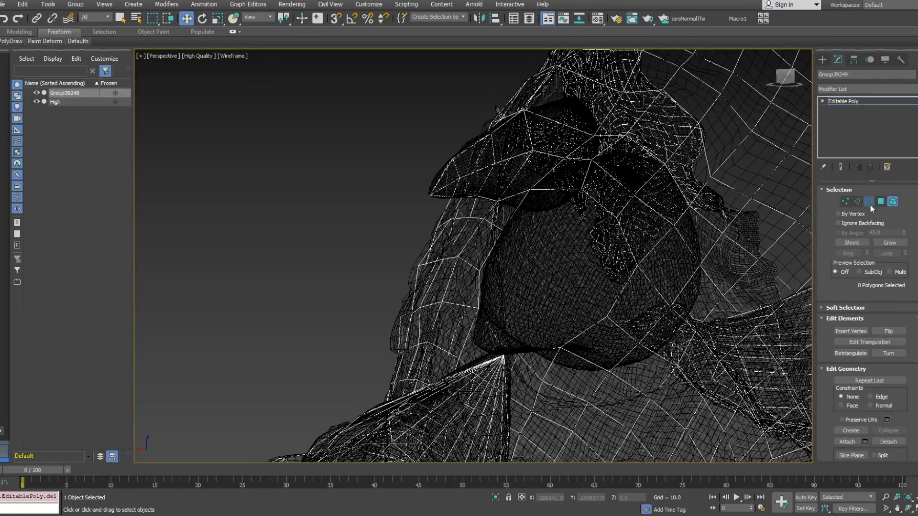
Extrude the open border at the larger spike's base outward beyond the spike and collapse it to a single vertex.
click(601, 217)
alt+middle_drag(602, 217, 549, 222)
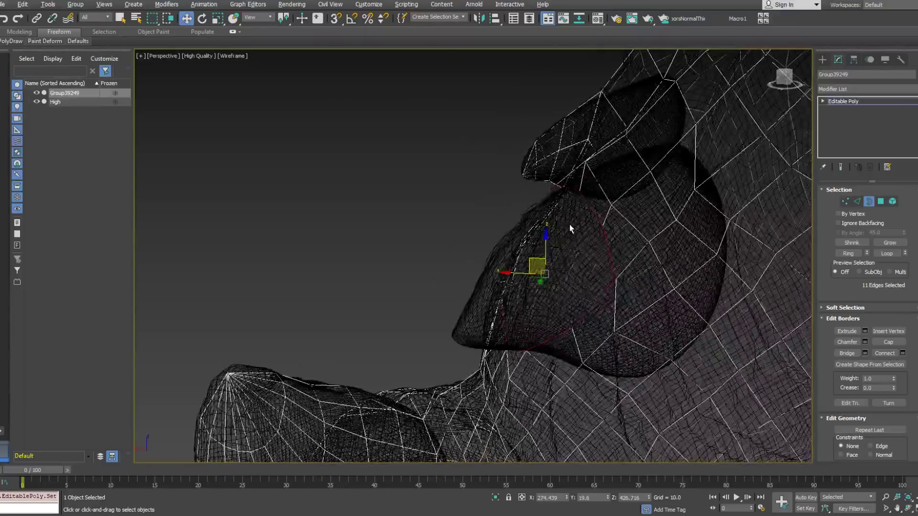
alt+middle_drag(523, 261, 469, 265)
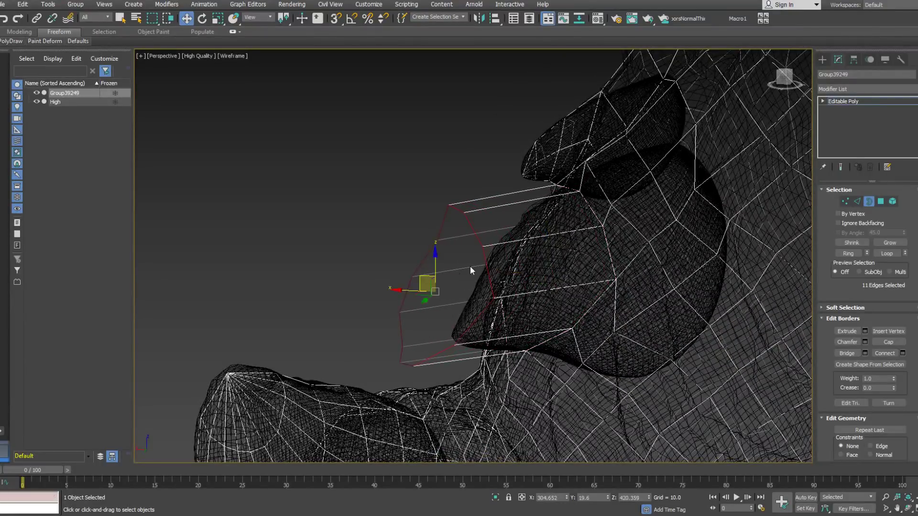
right_click(468, 264)
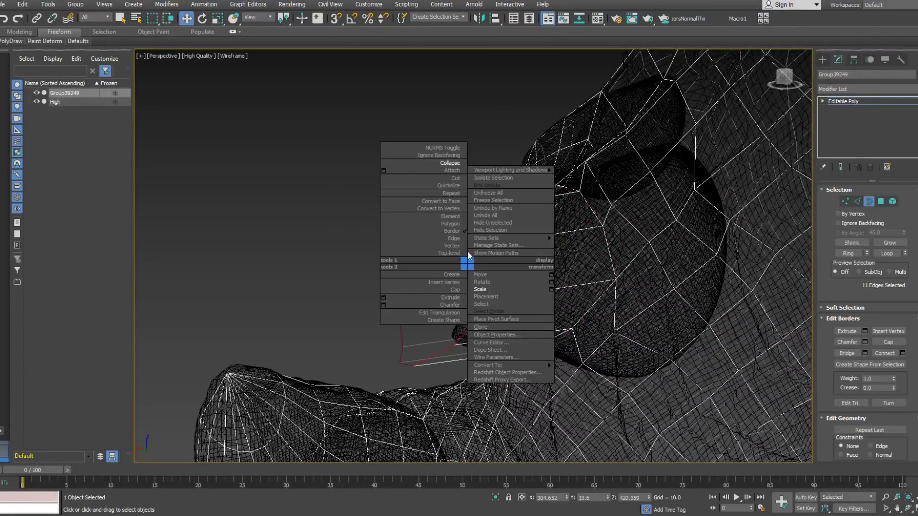
click(451, 163)
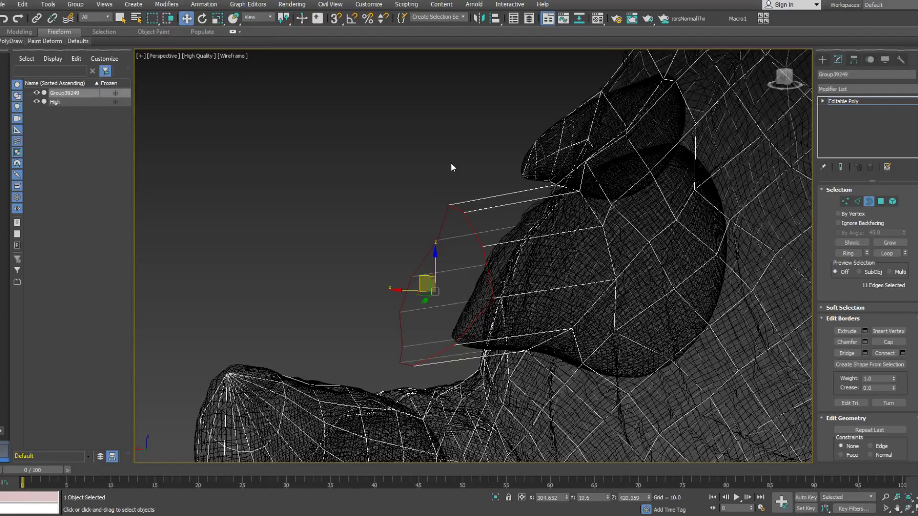
right_click(457, 247)
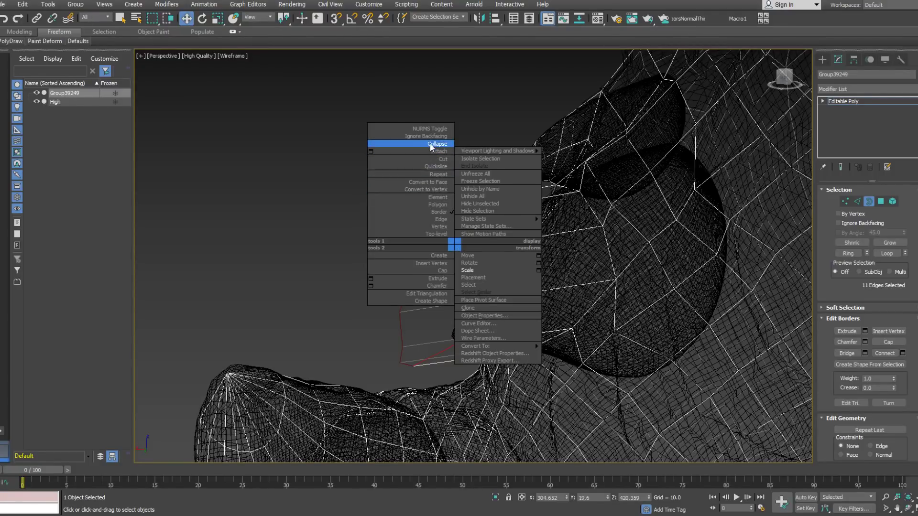
click(432, 145)
Move the larger spike's collapsed vertex onto the sculpted tip with the Extend tool.
click(846, 201)
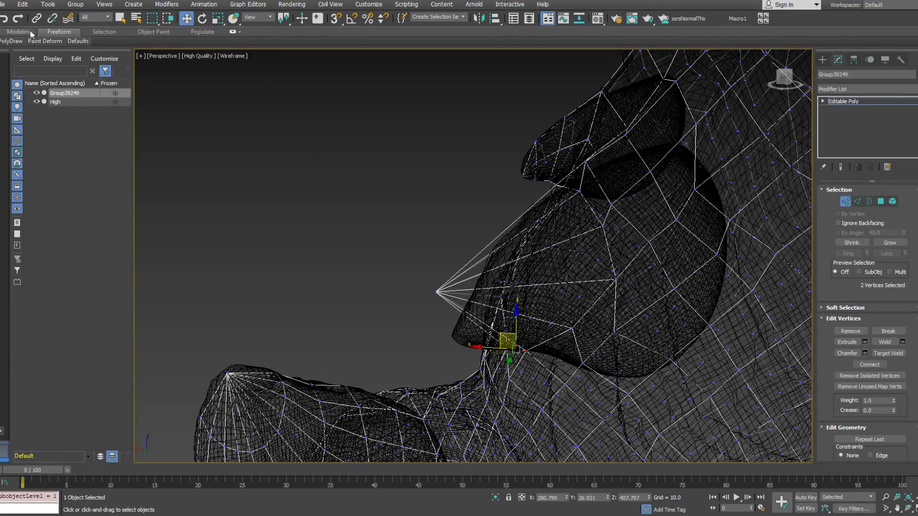
mouse_move(11, 41)
click(87, 82)
alt+middle_drag(410, 246, 403, 240)
ctrl+alt+shift+drag(447, 299, 455, 343)
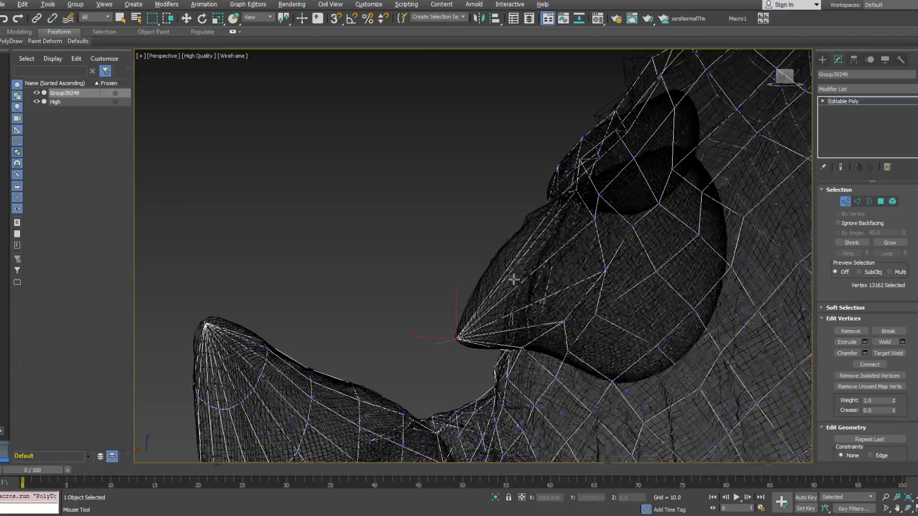
scroll(455, 341, up, 6)
alt+middle_drag(665, 287, 697, 295)
right_click(600, 211)
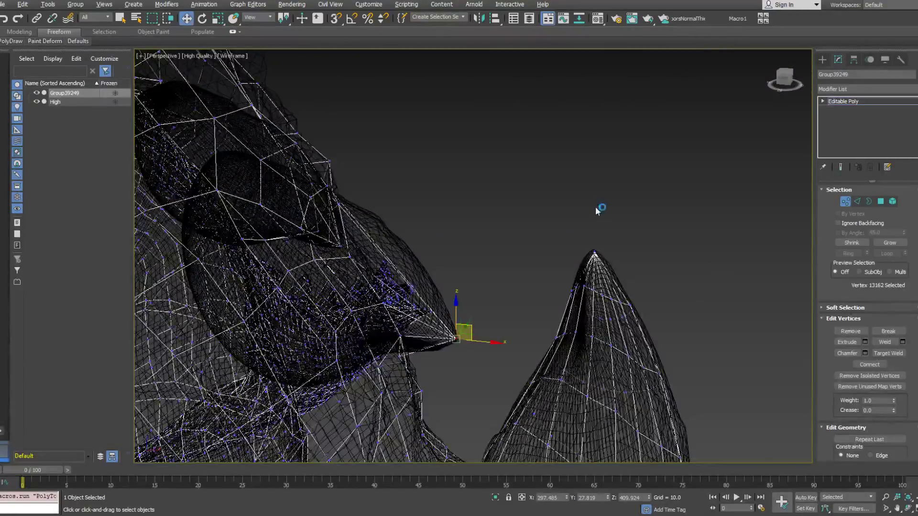
Select the larger spike's 11 lengthwise edges and connect them with 2 segments.
click(861, 205)
mouse_move(450, 309)
alt+middle_down()
mouse_move(448, 324)
mouse_move(454, 310)
alt+middle_up()
drag(493, 355, 481, 326)
alt+middle_drag(481, 327, 295, 303)
alt+middle_drag(447, 315, 458, 294)
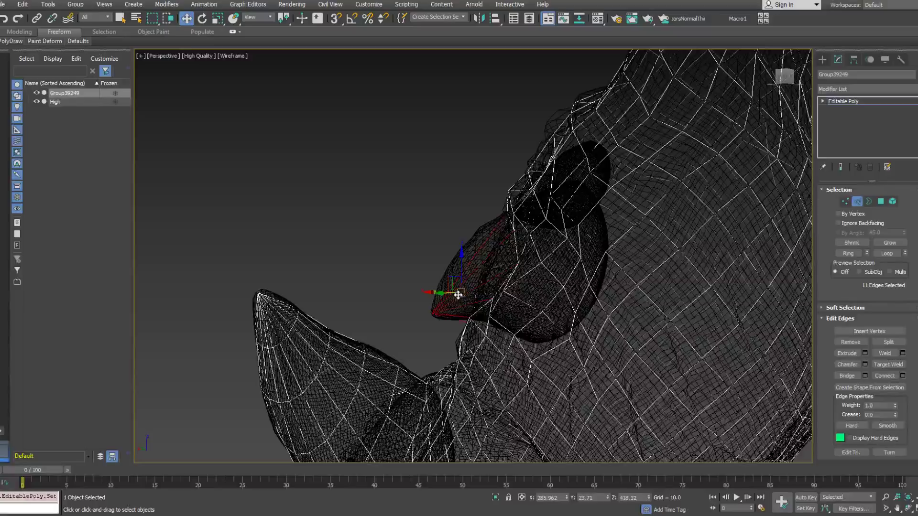
right_click(449, 296)
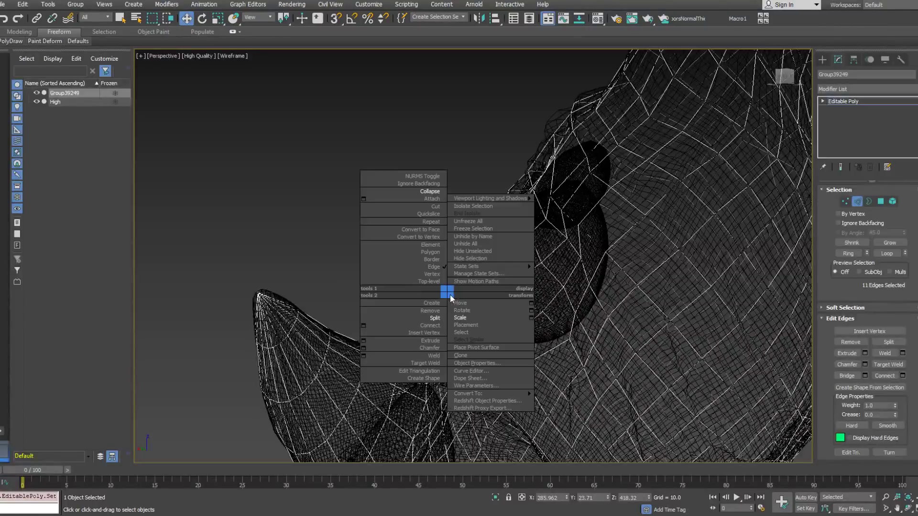
click(417, 327)
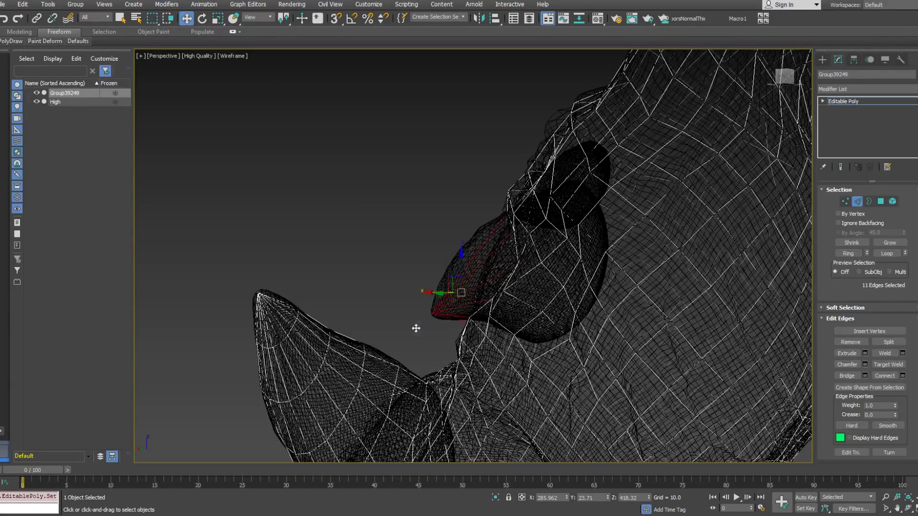
Fit the larger spike's two cross loops to the sculpted surface with the Extend tool, working around all its sides.
mouse_move(12, 43)
click(89, 83)
alt+middle_drag(414, 254, 478, 289)
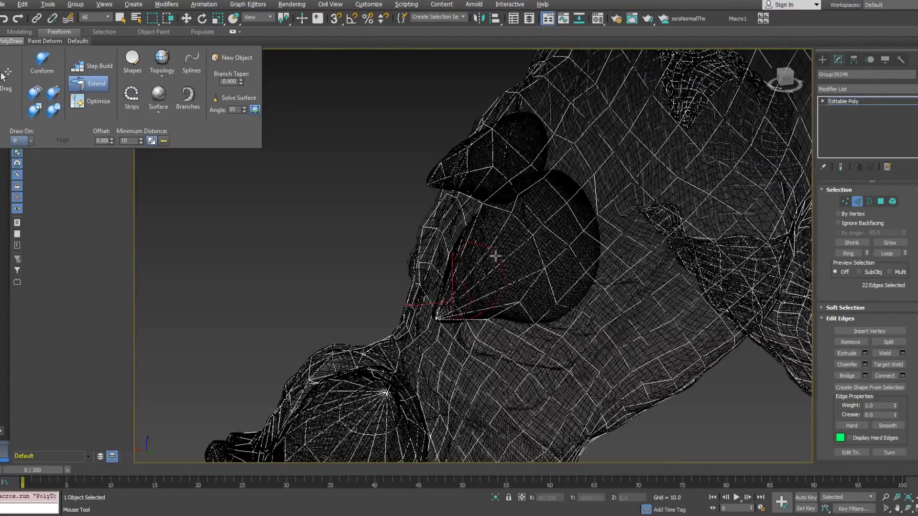
alt+middle_drag(486, 248, 500, 261)
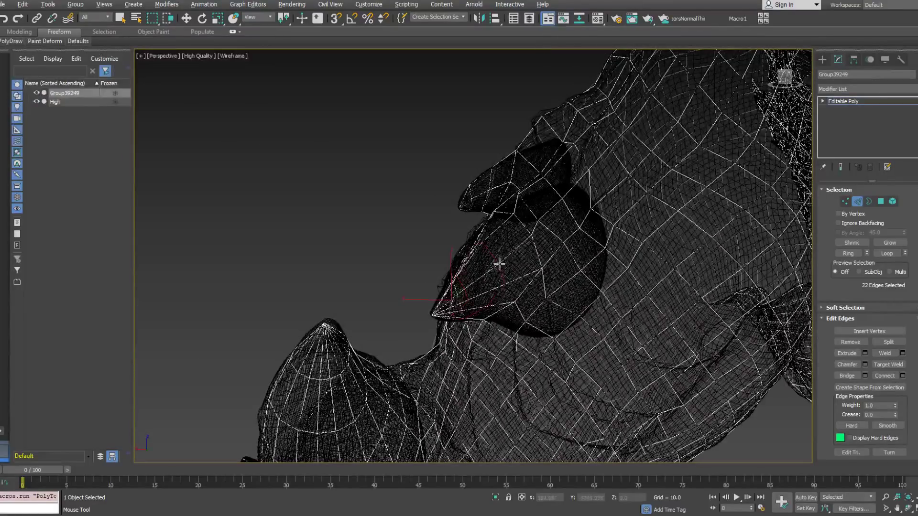
alt+middle_drag(475, 296, 497, 270)
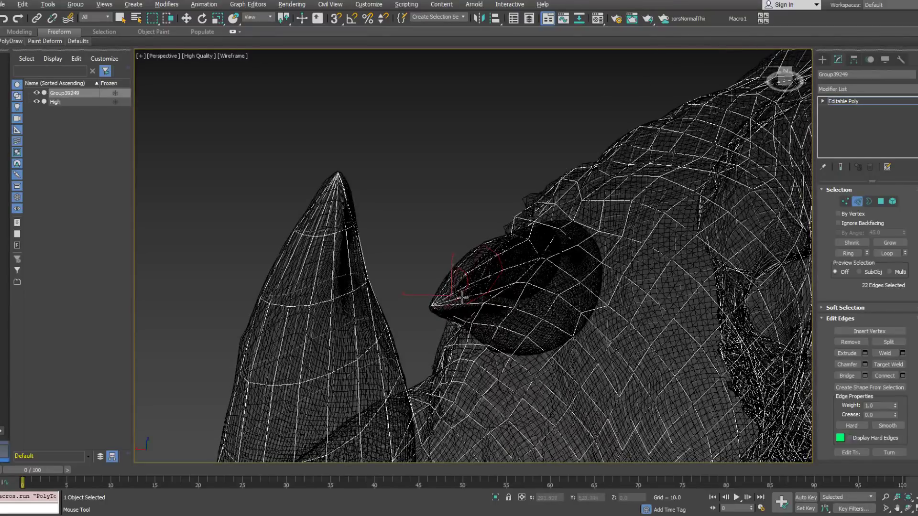
mouse_move(451, 303)
alt+middle_down()
mouse_move(517, 300)
mouse_move(457, 287)
alt+middle_up()
alt+middle_drag(437, 250, 477, 286)
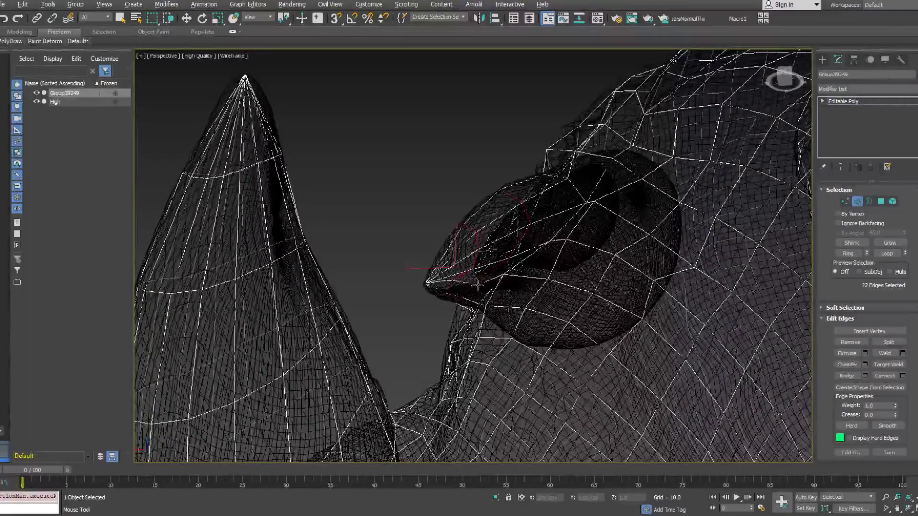
key(F3)
mouse_move(454, 288)
alt+middle_down()
mouse_move(460, 271)
mouse_move(476, 280)
mouse_move(469, 287)
mouse_move(606, 315)
mouse_move(475, 289)
mouse_move(481, 268)
mouse_move(442, 263)
alt+middle_up()
Simplify the larger spike's cross loops near the tip with the Optimize tool, removing surplus points.
mouse_move(12, 41)
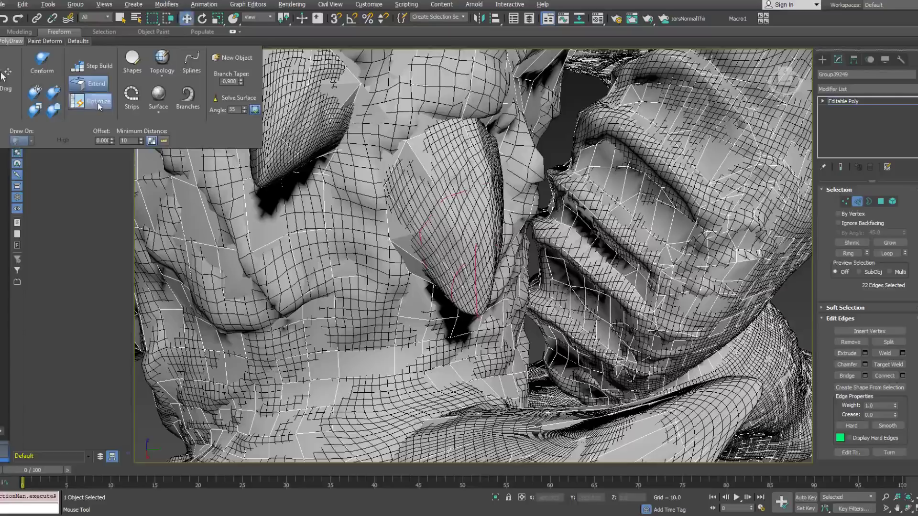
key(F3)
alt+click(463, 270)
mouse_move(453, 287)
alt+middle_down()
mouse_move(477, 301)
mouse_move(445, 287)
mouse_move(465, 281)
alt+middle_up()
alt+click(478, 304)
key(F3)
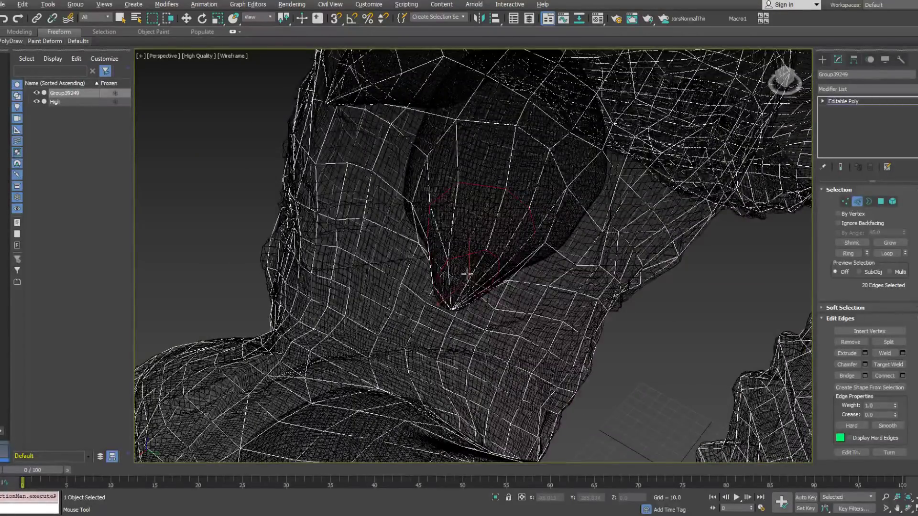
key(F3)
alt+middle_drag(475, 257, 475, 250)
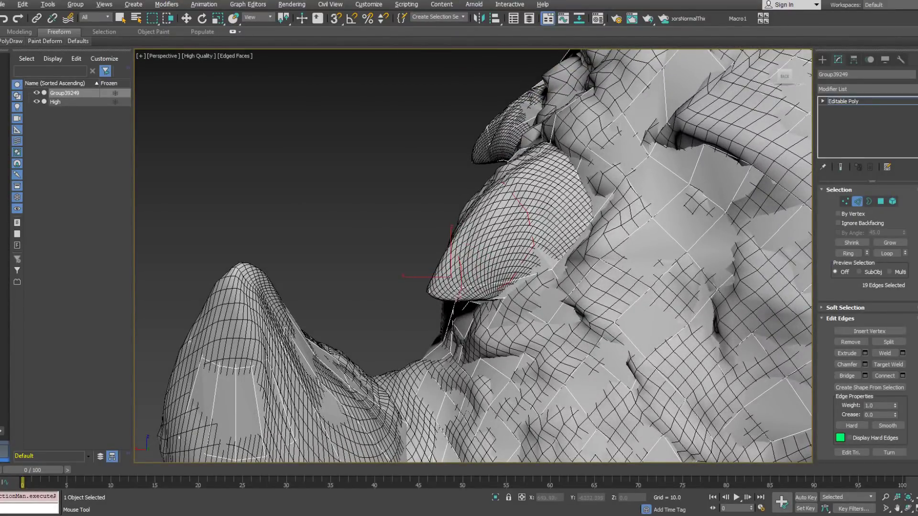
Refine the edge flow near the larger spike's tip and underside, checking it in wireframe from several sides.
alt+middle_drag(454, 293, 471, 260)
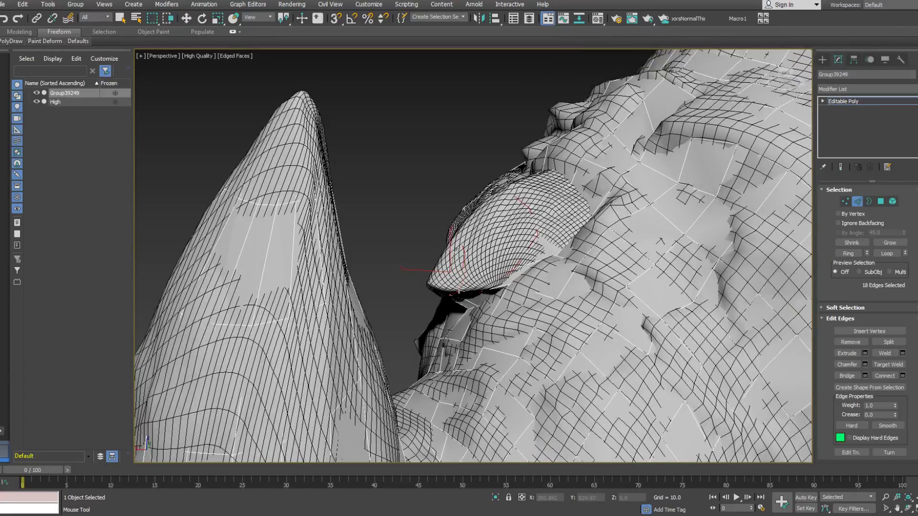
key(F3)
alt+middle_drag(464, 289, 488, 253)
key(F3)
alt+middle_drag(497, 209, 521, 315)
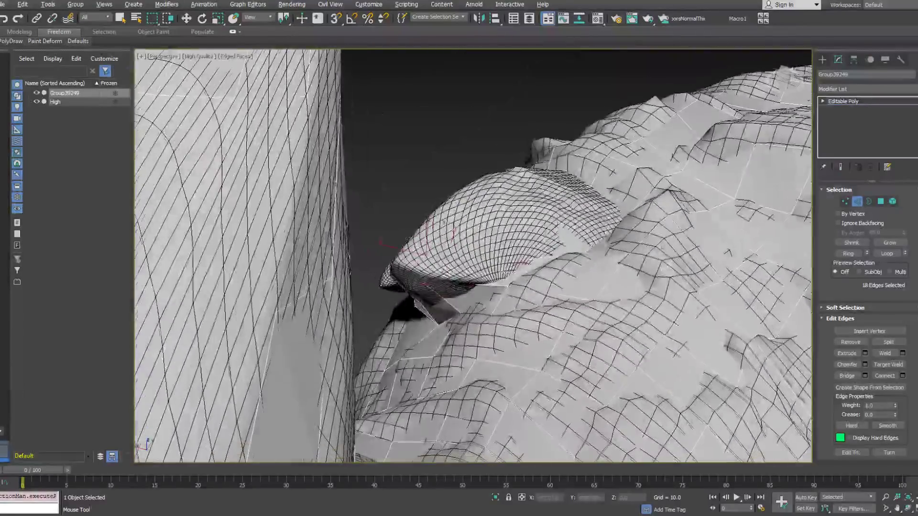
key(F3)
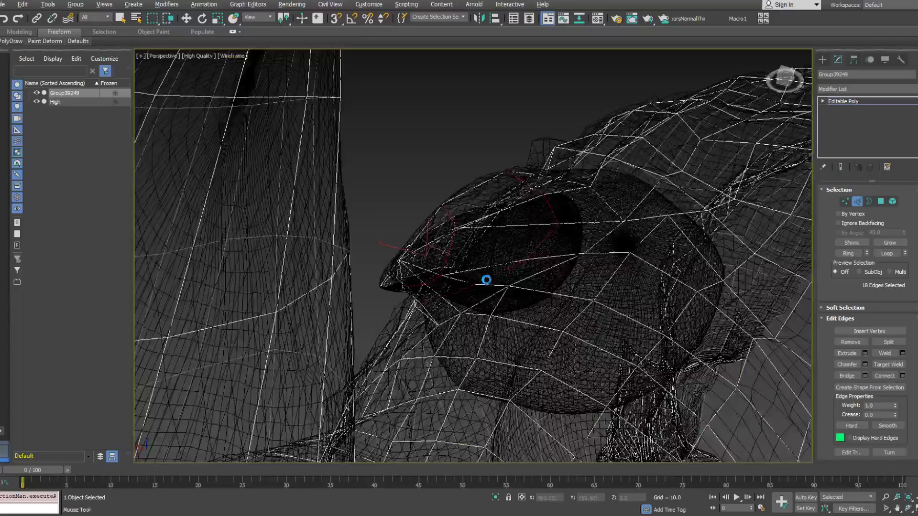
alt+middle_drag(478, 283, 513, 267)
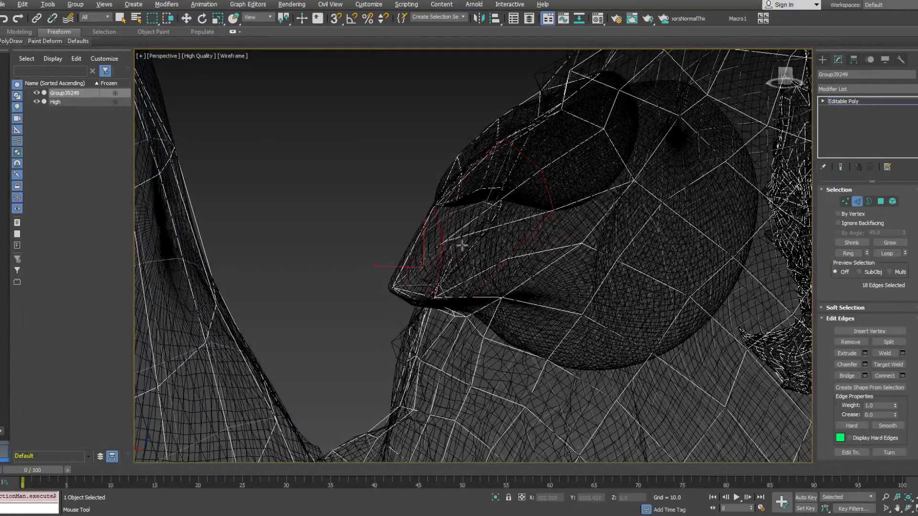
mouse_move(441, 242)
alt+middle_down()
mouse_move(475, 289)
mouse_move(578, 277)
mouse_move(430, 262)
mouse_move(462, 254)
mouse_move(461, 226)
mouse_move(441, 215)
mouse_move(483, 208)
mouse_move(467, 246)
mouse_move(392, 255)
mouse_move(358, 282)
alt+middle_up()
ctrl+click(424, 258)
key(F3)
mouse_move(493, 210)
alt+middle_down()
mouse_move(442, 251)
mouse_move(436, 239)
mouse_move(458, 245)
mouse_move(436, 263)
mouse_move(488, 247)
alt+middle_up()
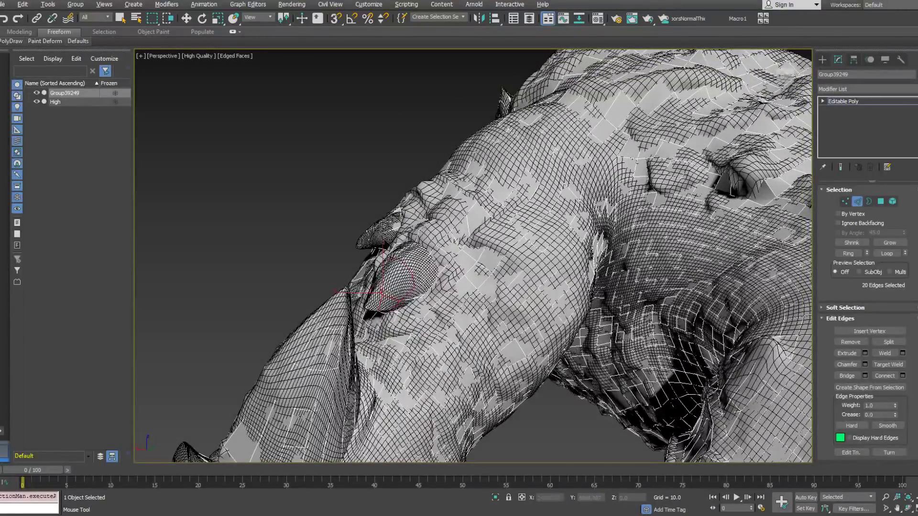
Clean up surplus vertices in the skin beside and above the larger spike with the Optimize tool.
click(845, 200)
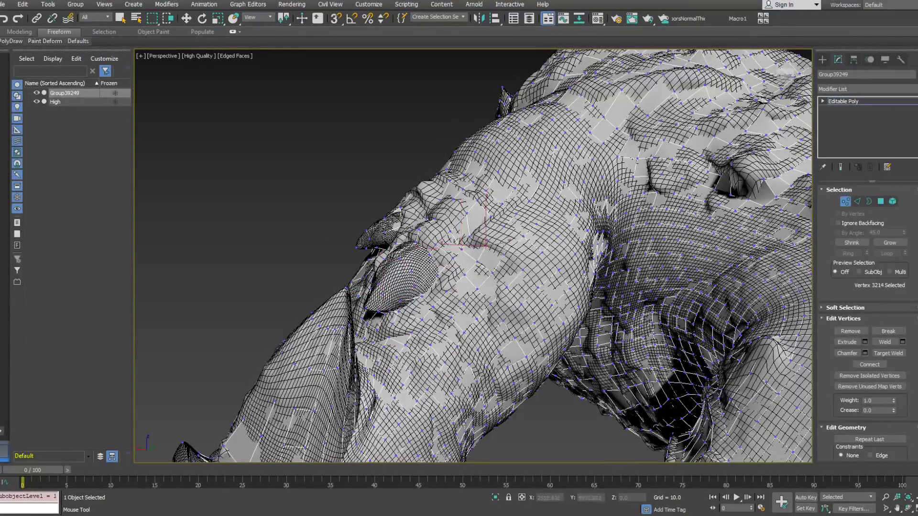
alt+middle_drag(511, 256, 483, 249)
click(483, 250)
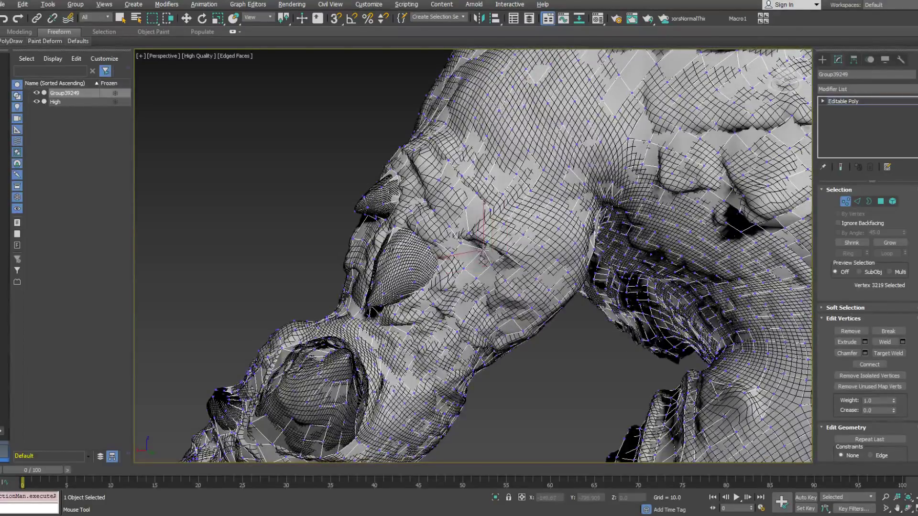
alt+middle_drag(481, 261, 495, 260)
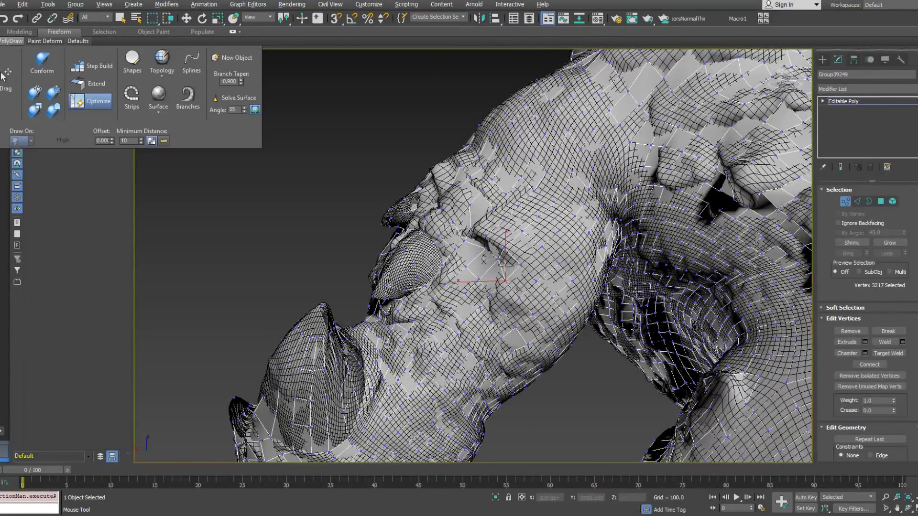
alt+middle_drag(523, 266, 508, 299)
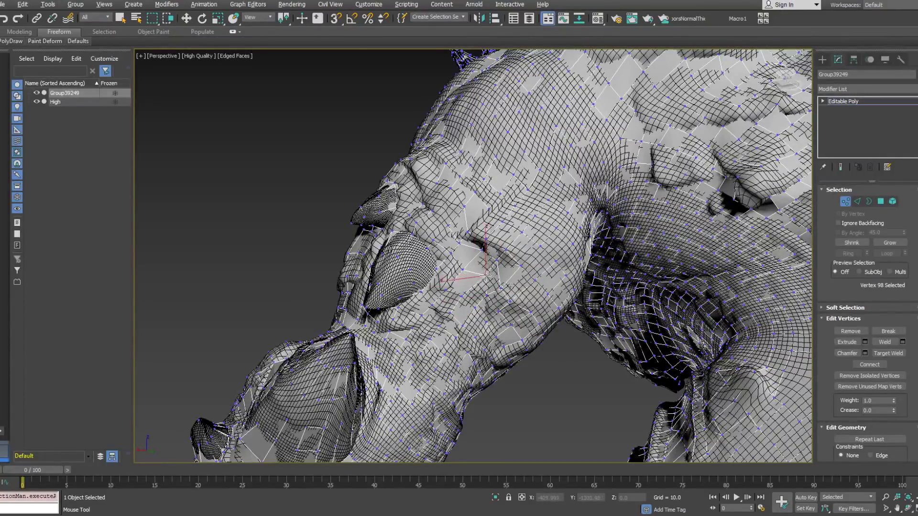
alt+middle_drag(469, 259, 483, 277)
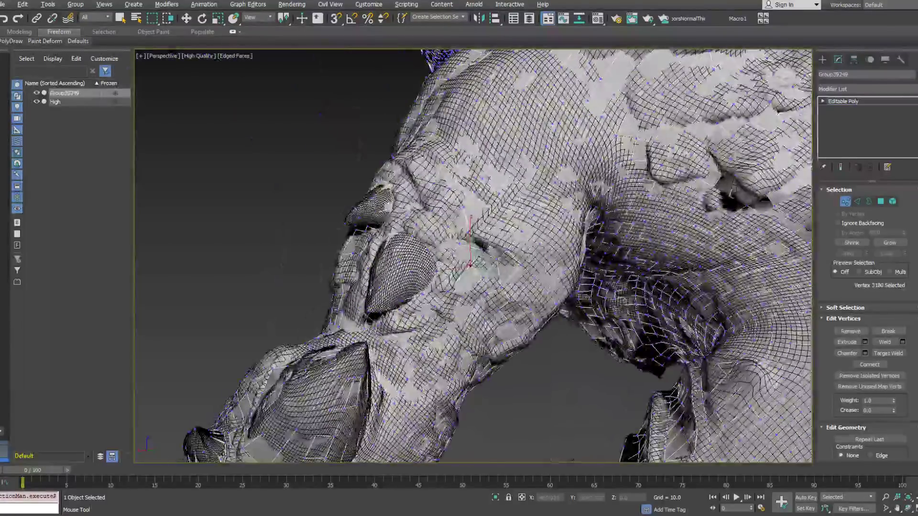
mouse_move(470, 225)
alt+middle_down()
mouse_move(493, 209)
mouse_move(474, 225)
mouse_move(487, 206)
mouse_move(476, 218)
mouse_move(420, 158)
mouse_move(514, 189)
mouse_move(368, 181)
mouse_move(403, 193)
mouse_move(408, 205)
alt+middle_up()
key(F3)
key(F3)
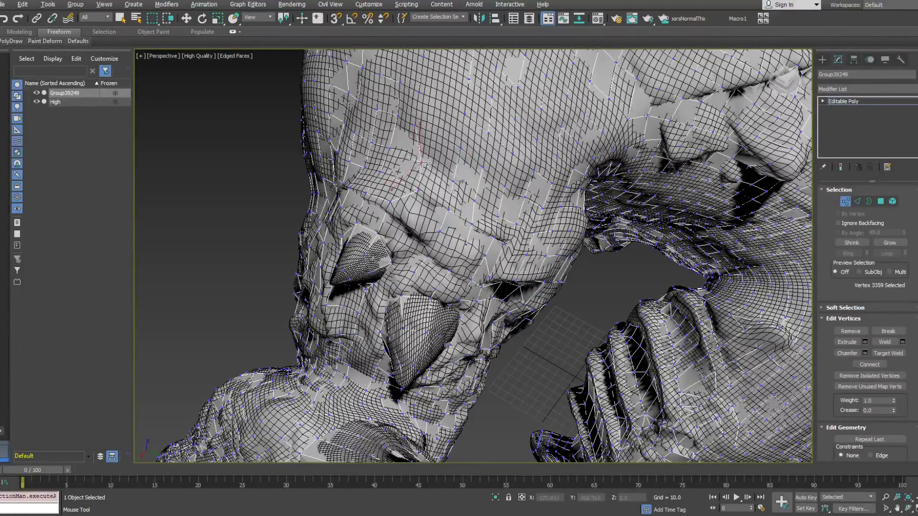
Fill the gap in the skin fold above the smaller spike with the Extend tool and tidy its vertices with Optimize.
alt+middle_drag(393, 210, 425, 256)
mouse_move(19, 42)
click(76, 85)
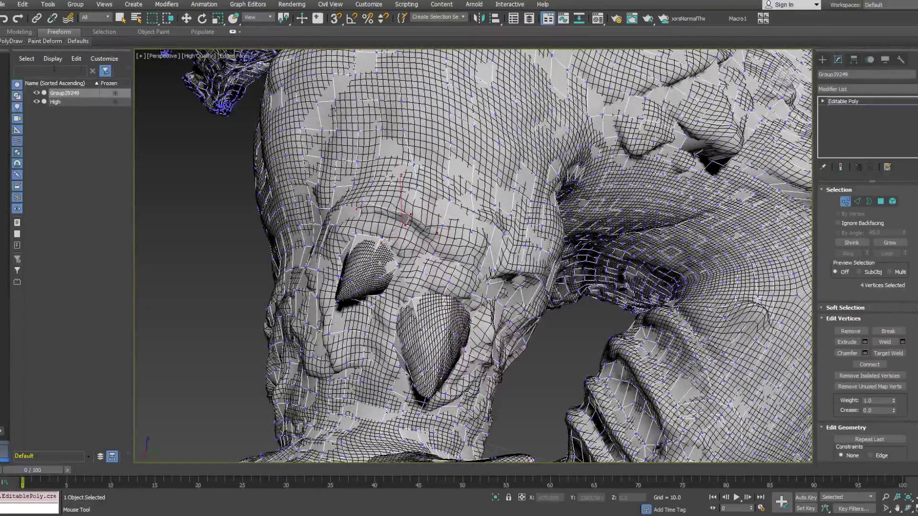
mouse_move(7, 44)
click(92, 102)
alt+middle_drag(362, 203, 368, 212)
alt+middle_drag(429, 235, 334, 224)
click(362, 198)
click(364, 212)
Add another four-vertex polygon in the fold above the smaller spike with Extend and optimize the vertices beside it.
mouse_move(18, 42)
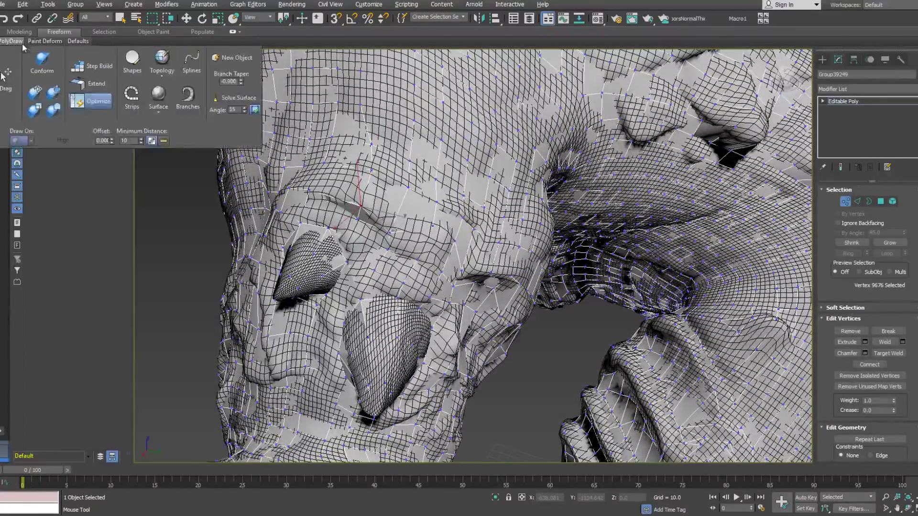
click(92, 84)
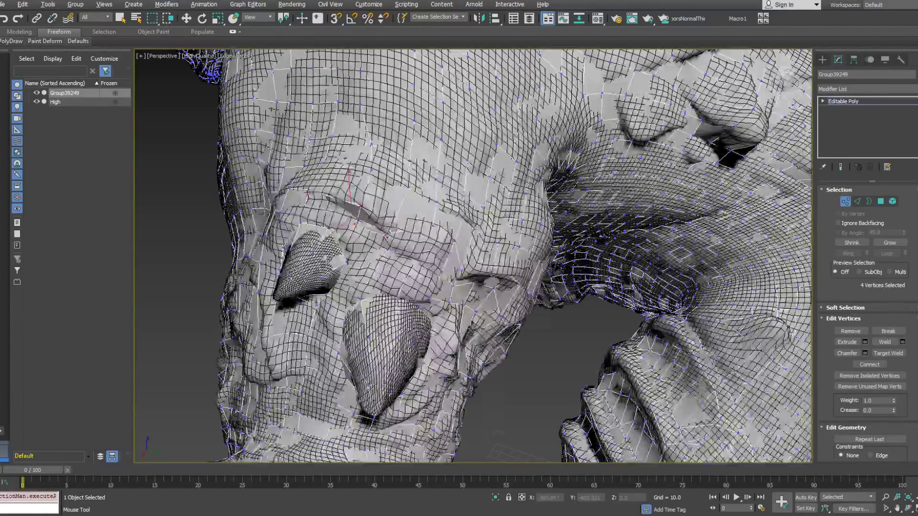
mouse_move(10, 45)
click(93, 101)
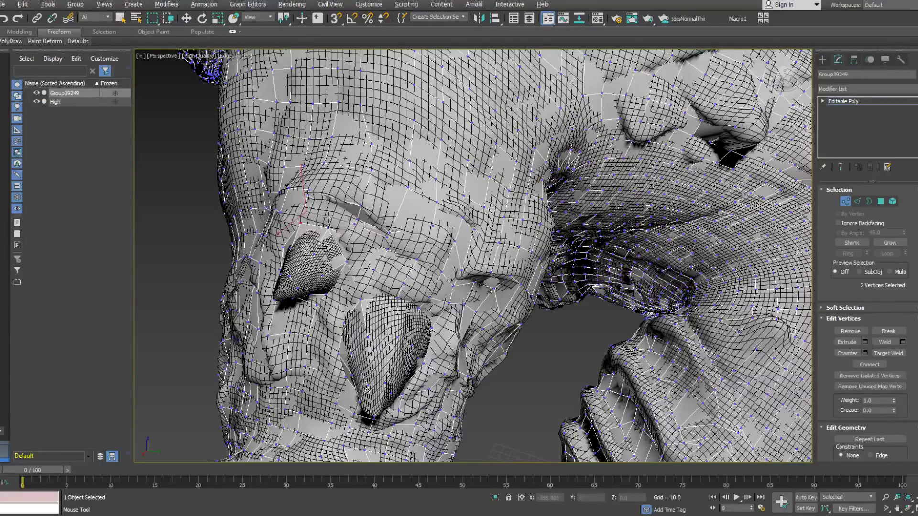
alt+middle_drag(328, 220, 338, 208)
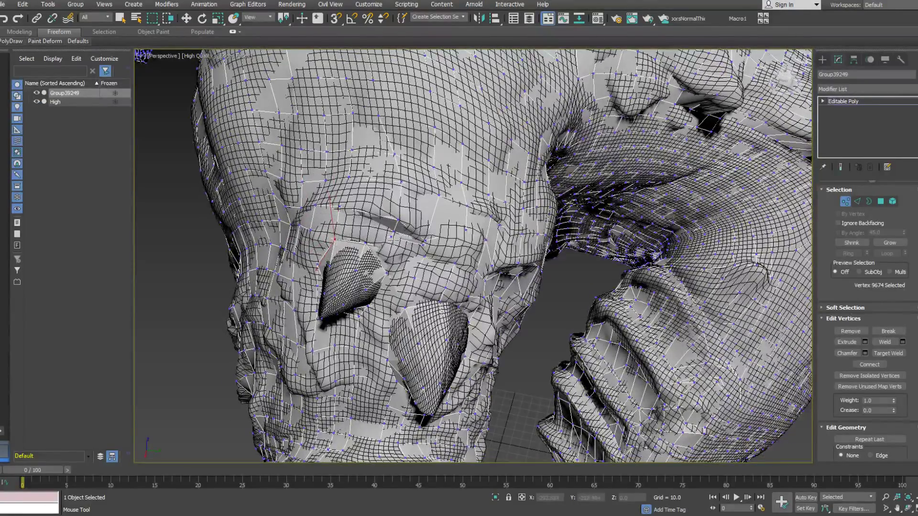
alt+middle_drag(424, 258, 399, 257)
click(341, 204)
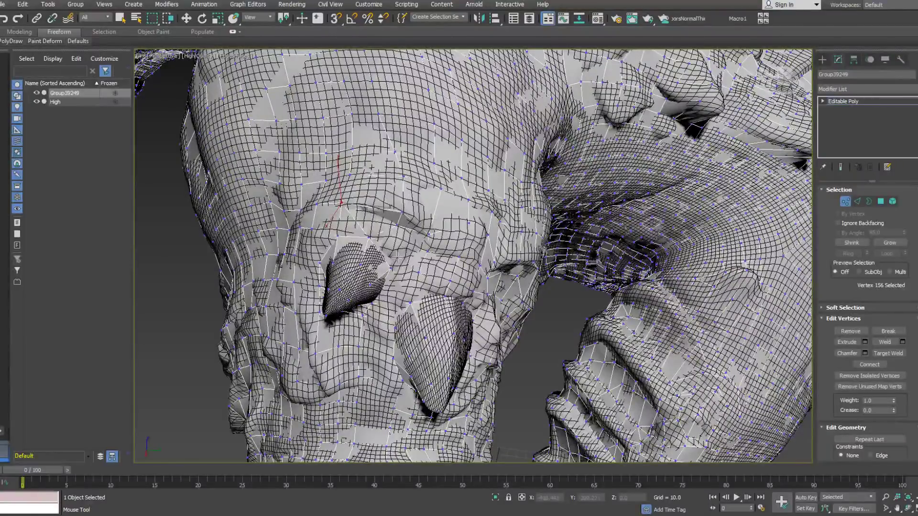
Rebuild the polygons around the smaller spike's base with the Extend tool, working in wireframe.
click(11, 40)
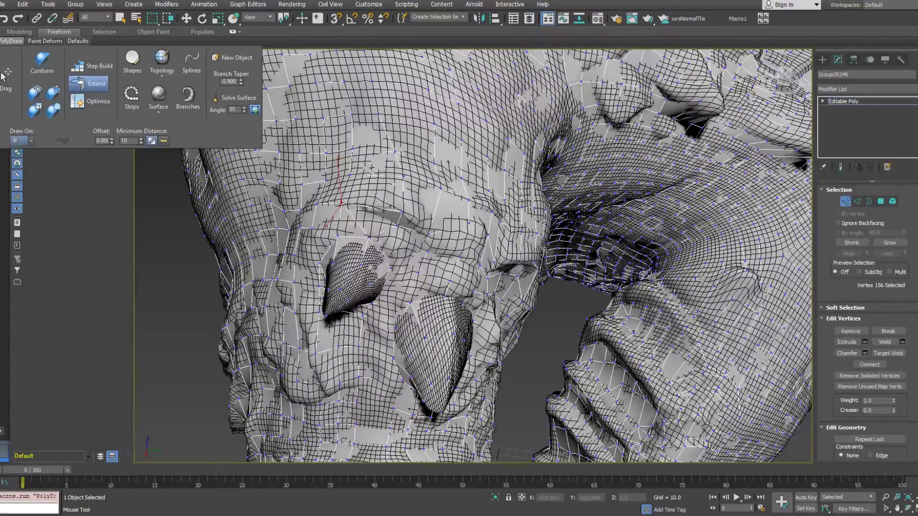
ctrl+click(385, 257)
key(F3)
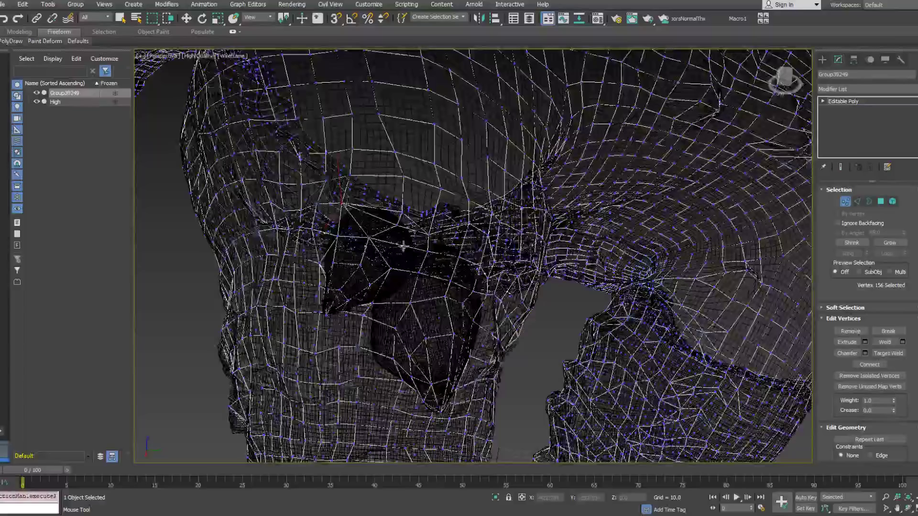
key(Delete)
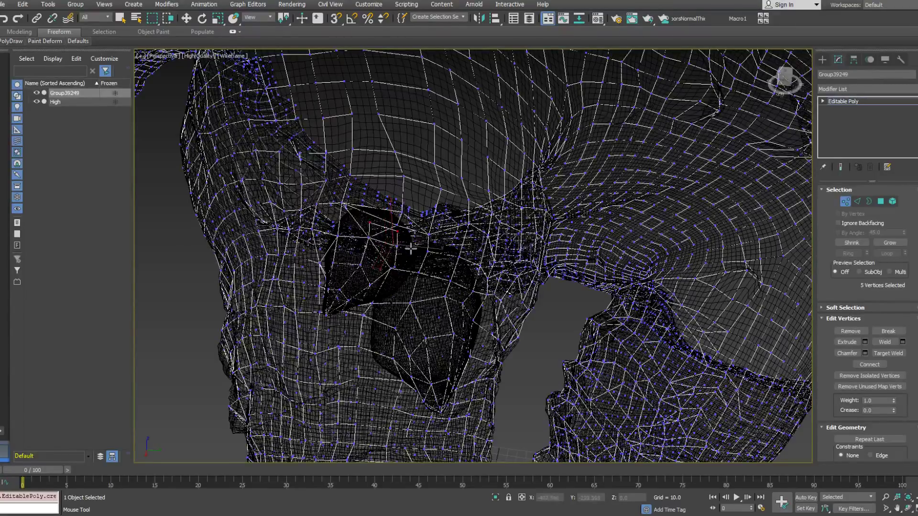
alt+middle_drag(406, 258, 386, 273)
click(382, 267)
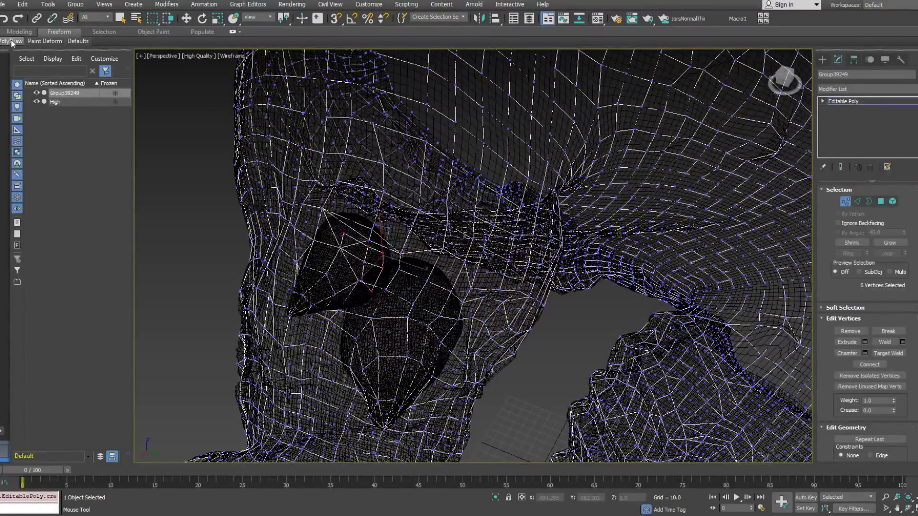
Merge the surplus vertices at the smaller spike's base with the Optimize tool.
mouse_move(13, 43)
click(98, 101)
drag(343, 234, 362, 273)
key(F3)
click(399, 269)
alt+middle_drag(386, 271, 365, 209)
Select all open borders on the arm mesh to locate the remaining gaps.
scroll(365, 209, down, 5)
alt+middle_drag(430, 249, 449, 246)
key(w)
click(869, 202)
drag(604, 439, 216, 96)
alt+middle_drag(328, 248, 367, 245)
middle_drag(499, 322, 340, 307)
scroll(440, 303, up, 5)
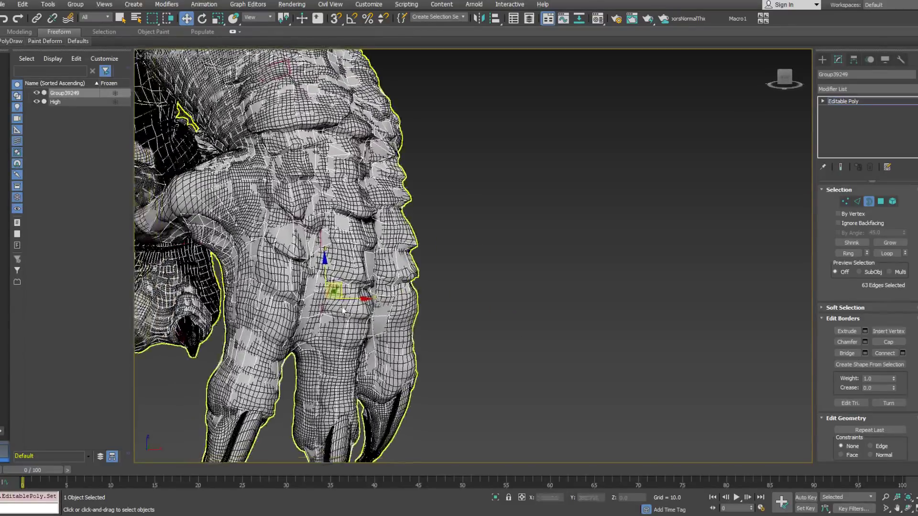
Pick the two-edge border on the back of the hand above the middle finger and delete the polygon beside it.
scroll(325, 311, up, 2)
click(315, 295)
click(321, 286)
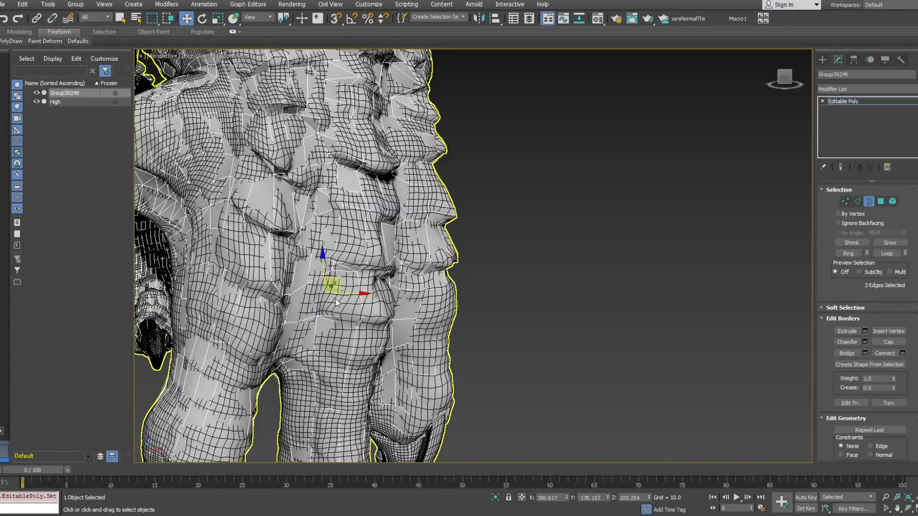
alt+middle_drag(334, 300, 352, 259)
key(F3)
scroll(365, 277, up, 1)
click(880, 201)
key(Delete)
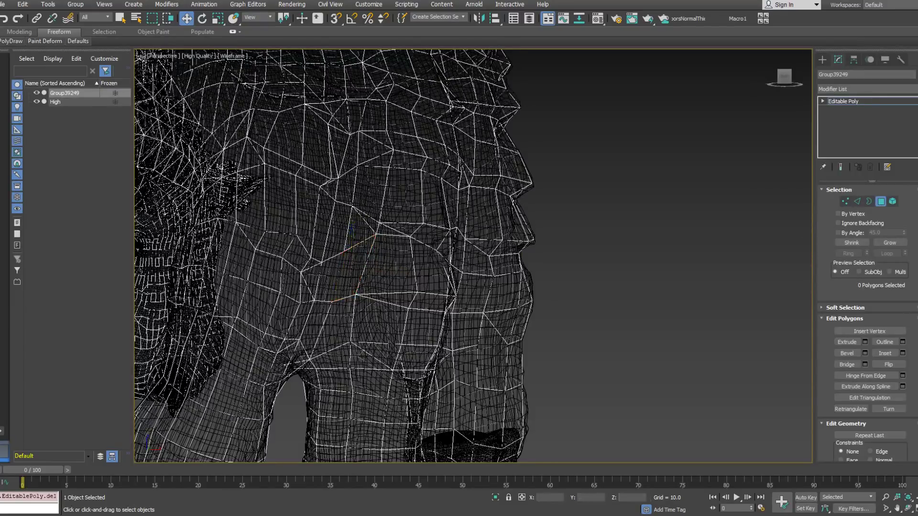
Cap the four-edge hole above the middle finger.
click(869, 201)
click(340, 263)
right_click(381, 262)
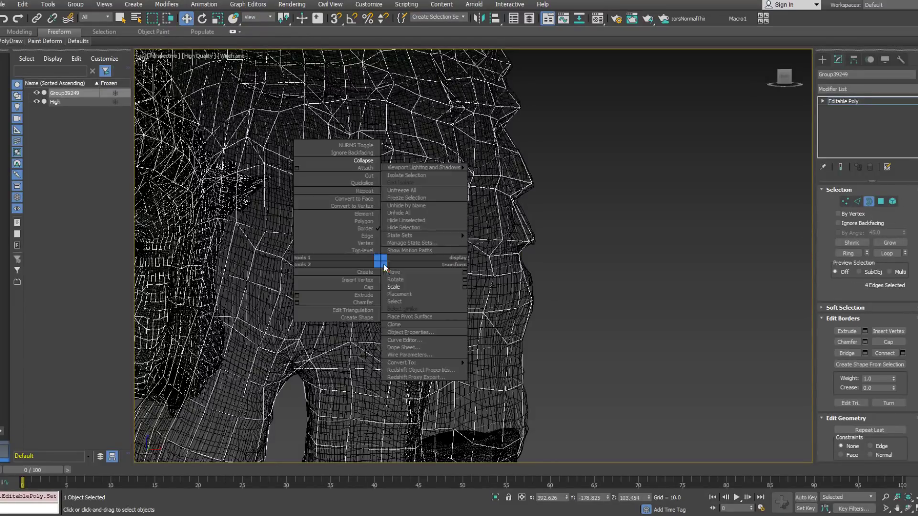
click(368, 287)
click(662, 279)
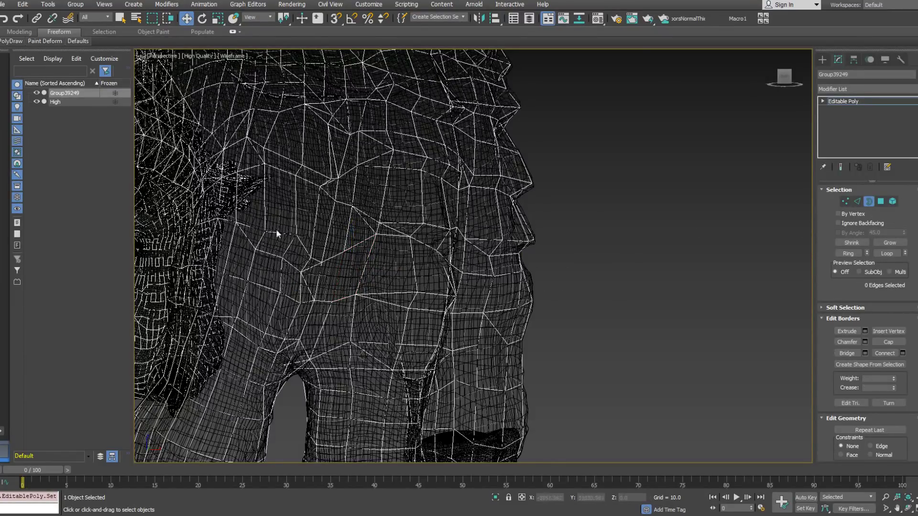
Select the arm's remaining open borders and delete the faulty polygon at the one higher up the back of the hand.
alt+middle_drag(481, 173, 438, 196)
scroll(438, 196, down, 4)
drag(582, 323, 406, 160)
mouse_move(406, 160)
alt+middle_down()
mouse_move(384, 124)
mouse_move(410, 155)
alt+middle_up()
scroll(438, 274, up, 5)
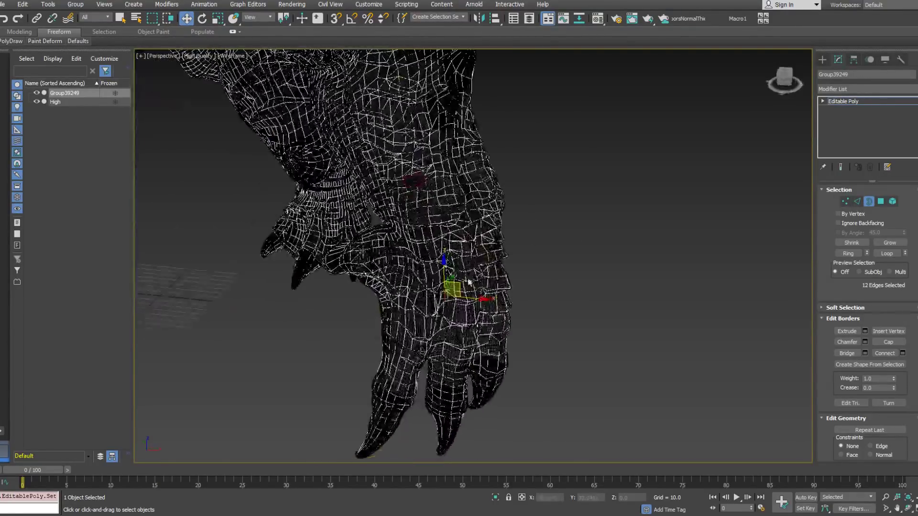
alt+middle_drag(438, 275, 424, 273)
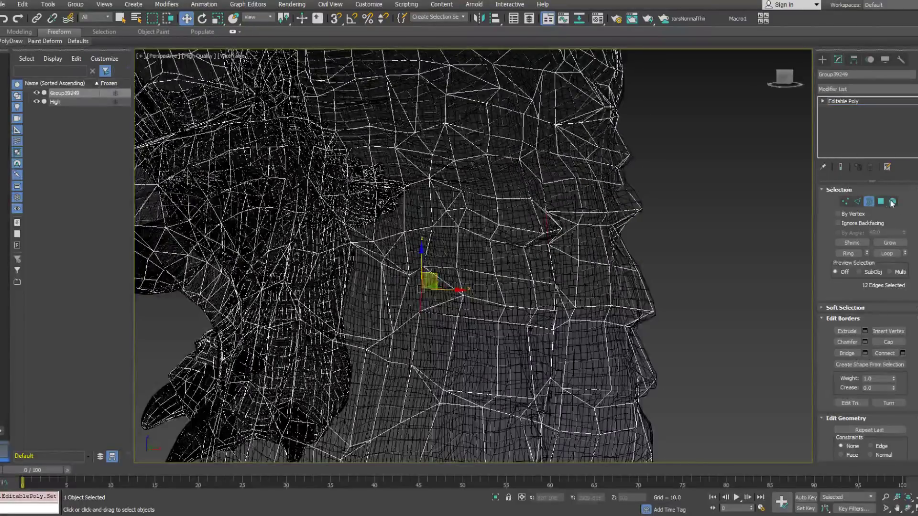
click(881, 202)
click(418, 298)
key(Delete)
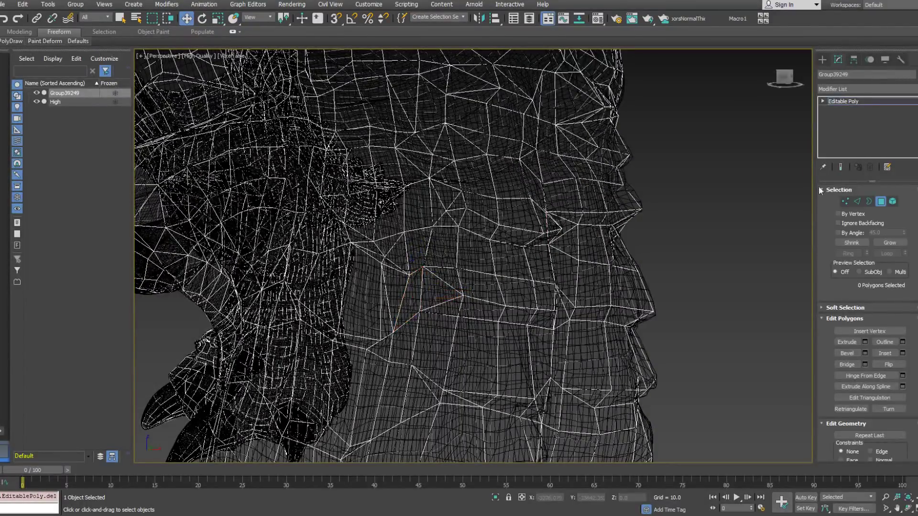
Select the border of the new hole higher up the back of the hand and cap it.
click(869, 203)
click(437, 283)
right_click(451, 293)
click(530, 314)
click(395, 266)
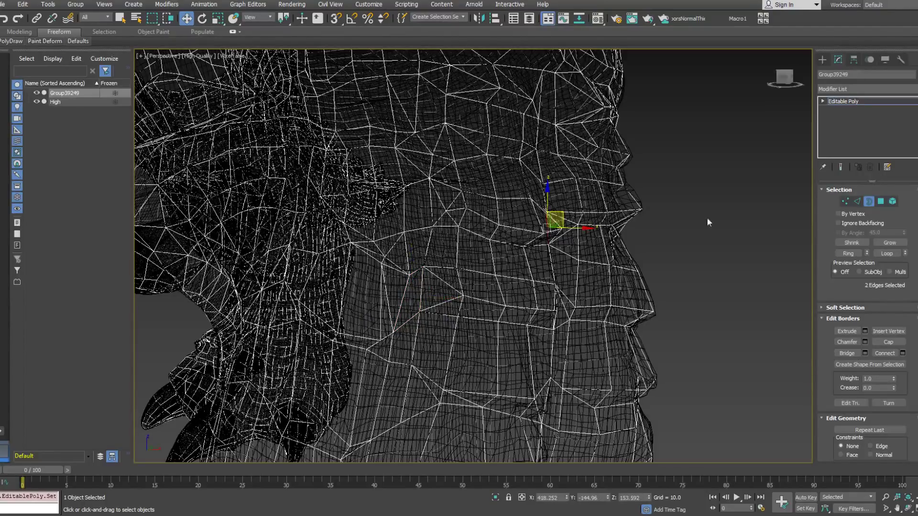
Delete the polygon at the two-edge border in the skin fold and cap the resulting hole.
alt+middle_drag(580, 225, 518, 230)
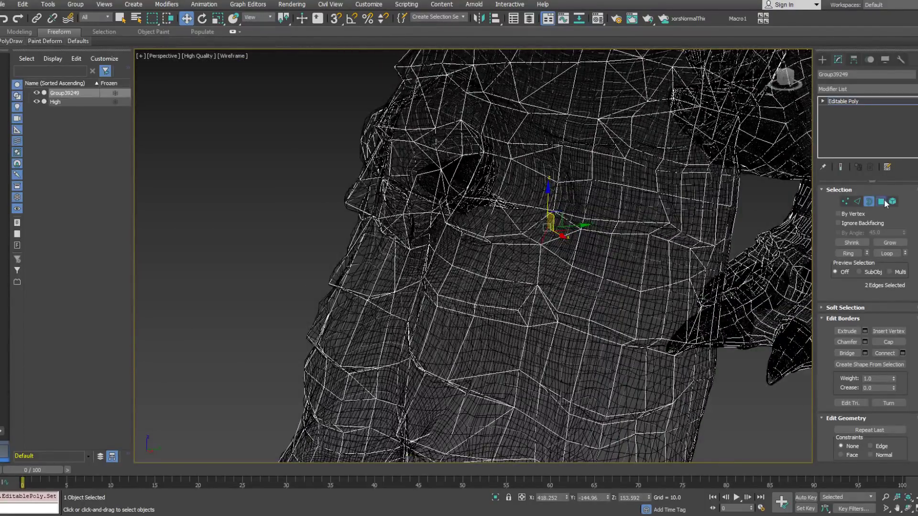
click(881, 202)
click(542, 233)
key(Delete)
click(868, 201)
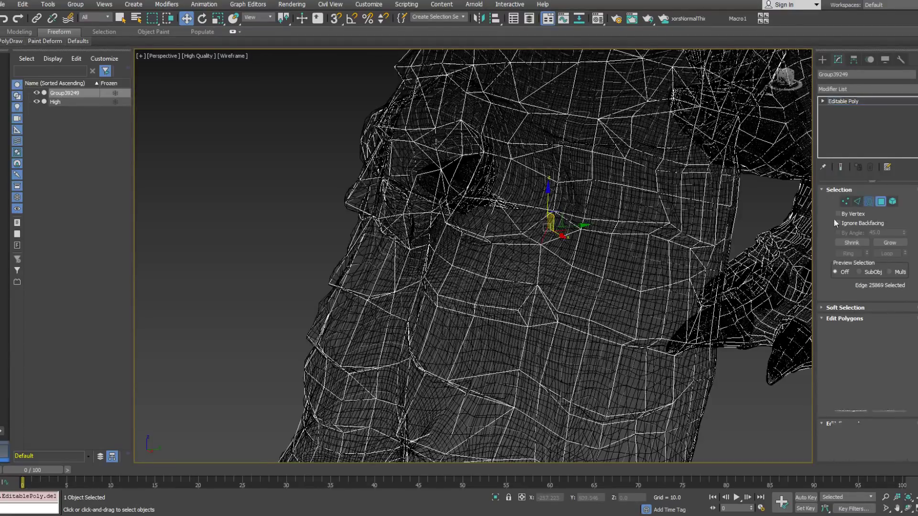
right_click(535, 209)
click(533, 235)
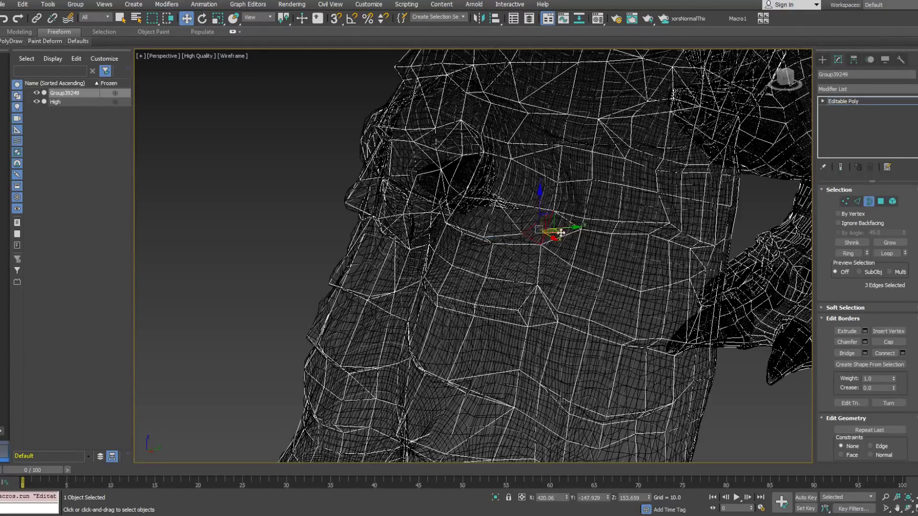
Select all remaining open borders to locate them, and pick the eight-edge one in the flank's skin folds.
click(883, 202)
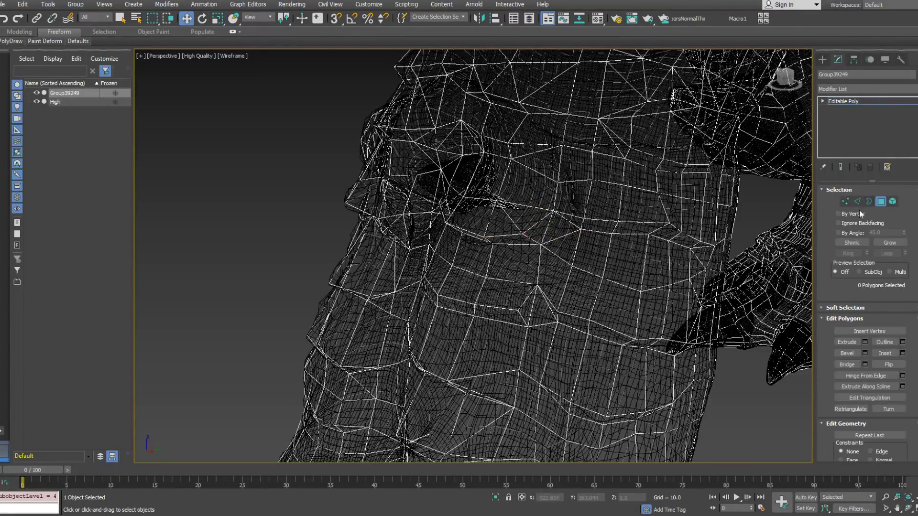
click(867, 203)
click(488, 188)
alt+middle_drag(489, 188, 481, 223)
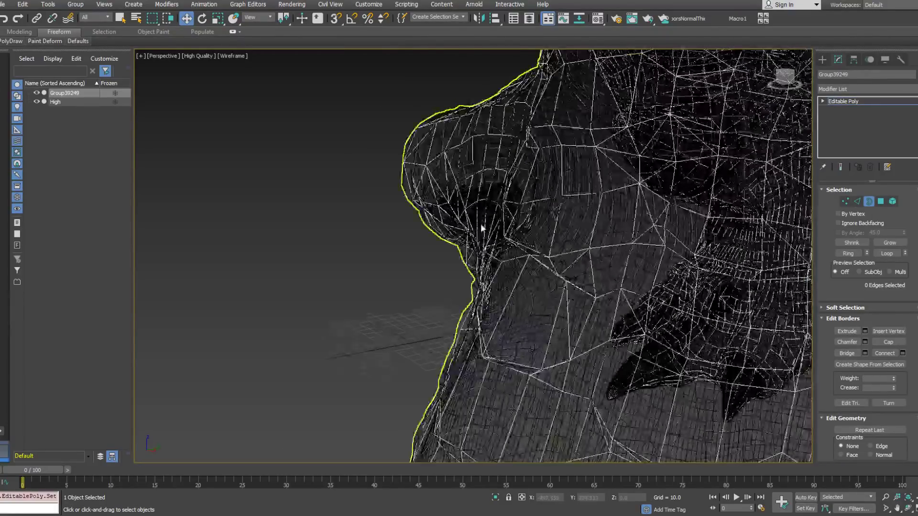
scroll(484, 205, down, 5)
key(ctrl+a)
alt+middle_drag(553, 137, 599, 208)
key(z)
alt+middle_drag(585, 177, 506, 200)
click(464, 290)
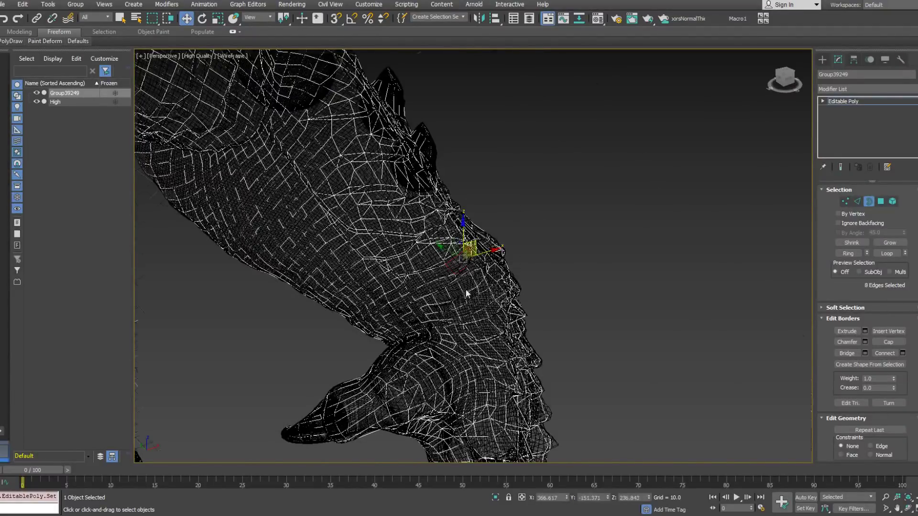
Delete the faulty polygon beside the flank's eight-edge hole with the Extend tool.
key(z)
mouse_move(538, 254)
alt+middle_down()
mouse_move(486, 240)
mouse_move(494, 252)
mouse_move(489, 209)
mouse_move(502, 207)
mouse_move(488, 219)
mouse_move(428, 185)
mouse_move(547, 189)
mouse_move(545, 180)
mouse_move(485, 204)
mouse_move(465, 199)
alt+middle_up()
key(F3)
scroll(489, 206, down, 3)
key(F3)
mouse_move(17, 43)
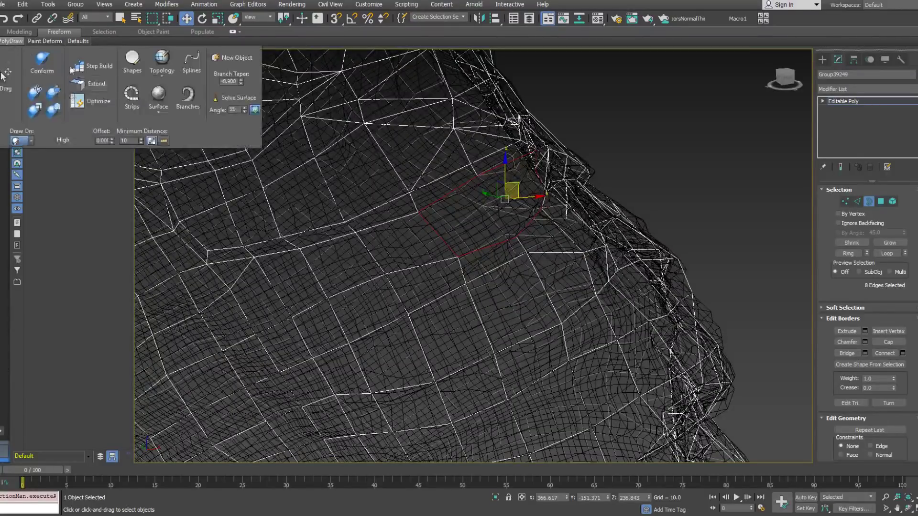
click(92, 88)
ctrl+click(390, 243)
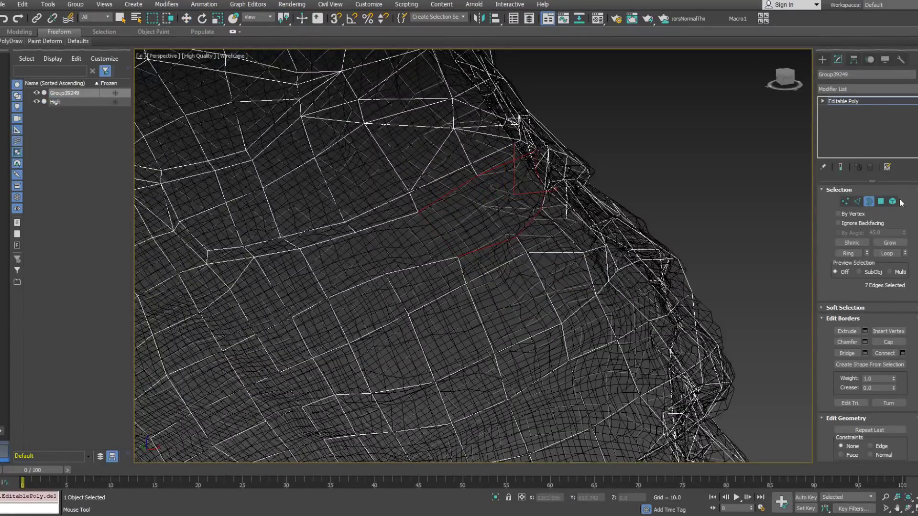
Work on the flank hole's vertices and extend one of its border edges into a new polygon across the gap.
click(845, 201)
middle_drag(314, 260, 483, 249)
scroll(349, 245, down, 3)
scroll(478, 247, up, 2)
key(F3)
alt+middle_drag(427, 259, 530, 251)
click(500, 248)
click(567, 226)
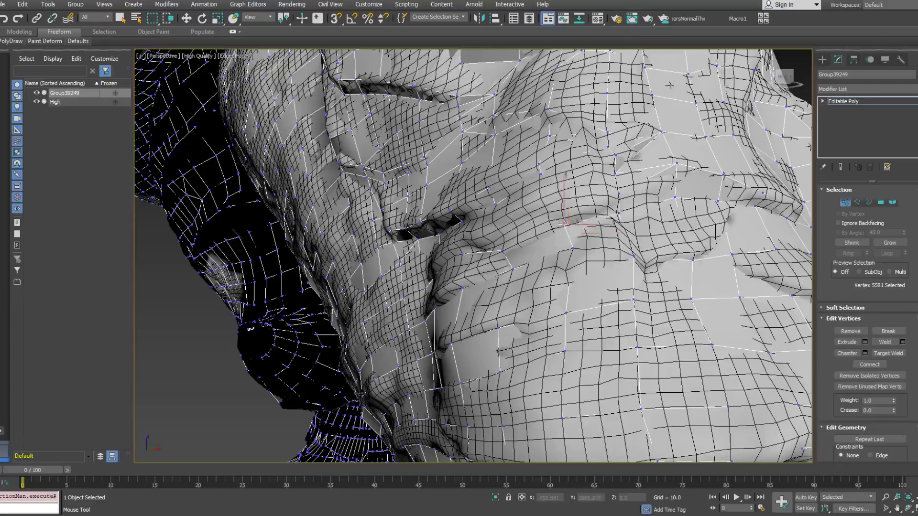
drag(574, 248, 571, 241)
mouse_move(578, 226)
alt+middle_down()
mouse_move(572, 233)
mouse_move(588, 238)
alt+middle_up()
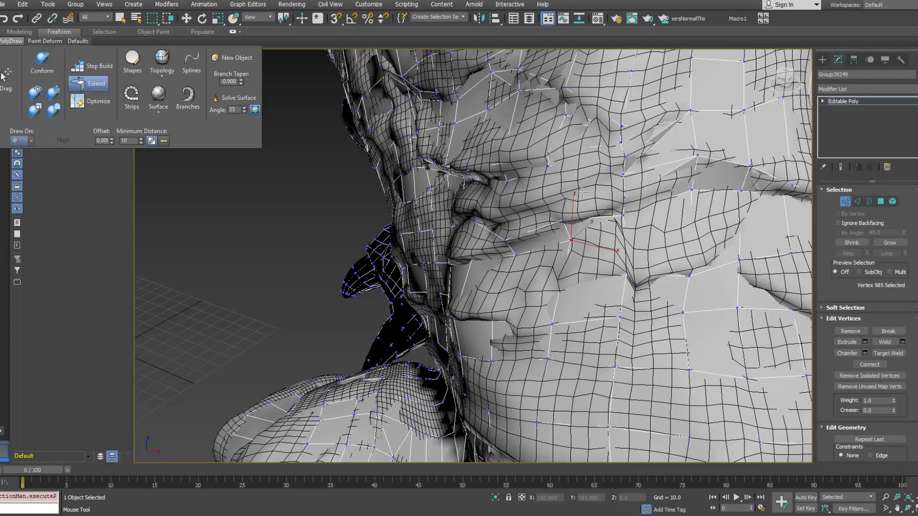
shift+drag(597, 219, 601, 211)
Merge the new polygon's vertices into the neighbouring skin vertices along the fold with the Optimize tool.
mouse_move(15, 43)
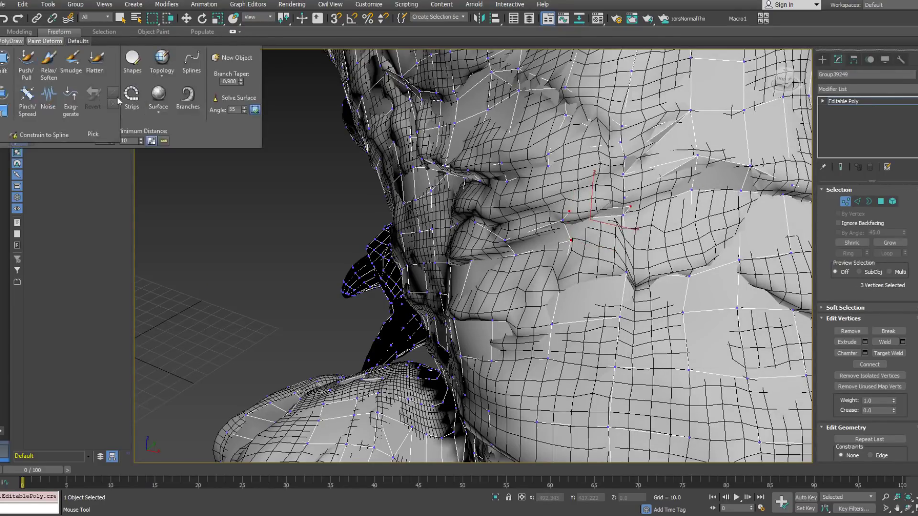
click(97, 106)
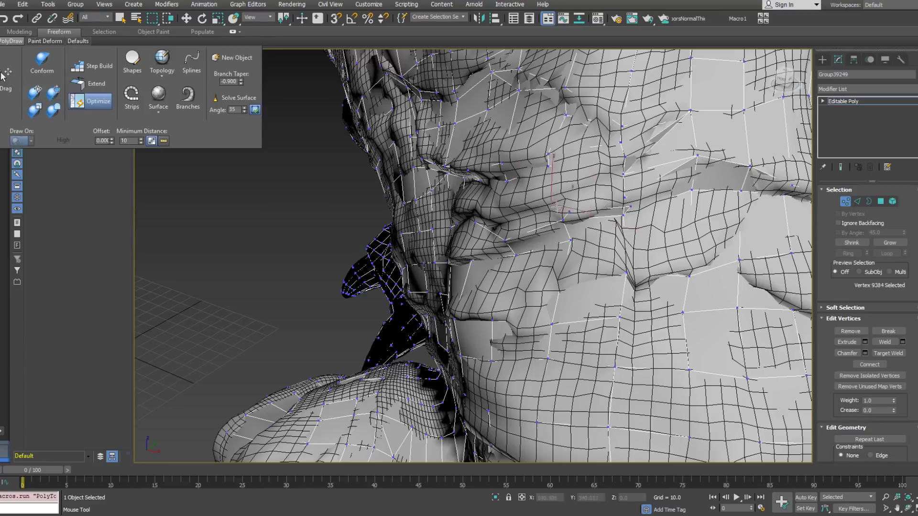
click(568, 209)
click(623, 202)
click(623, 214)
alt+middle_drag(600, 209, 444, 239)
click(463, 288)
click(415, 328)
alt+middle_drag(420, 312, 346, 247)
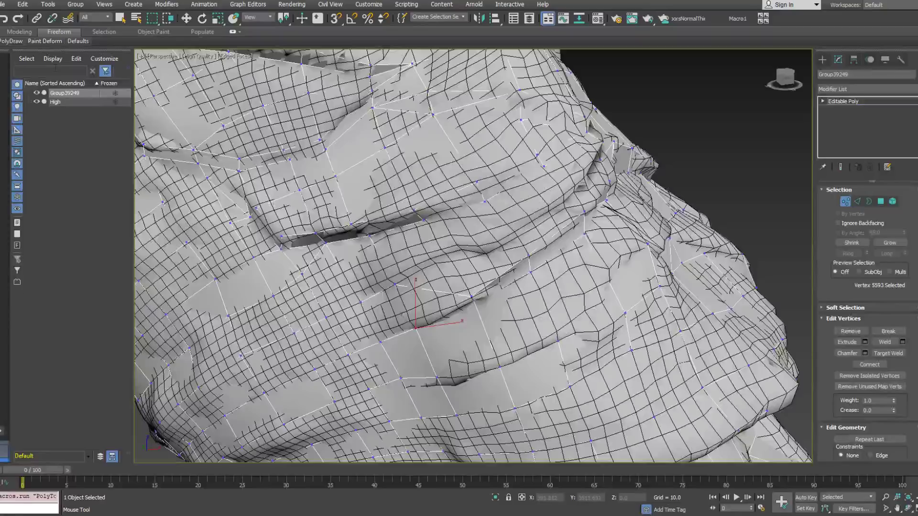
Extend a polygon from the border edge at the fold's inner end and merge its loose corner with Optimize.
click(10, 41)
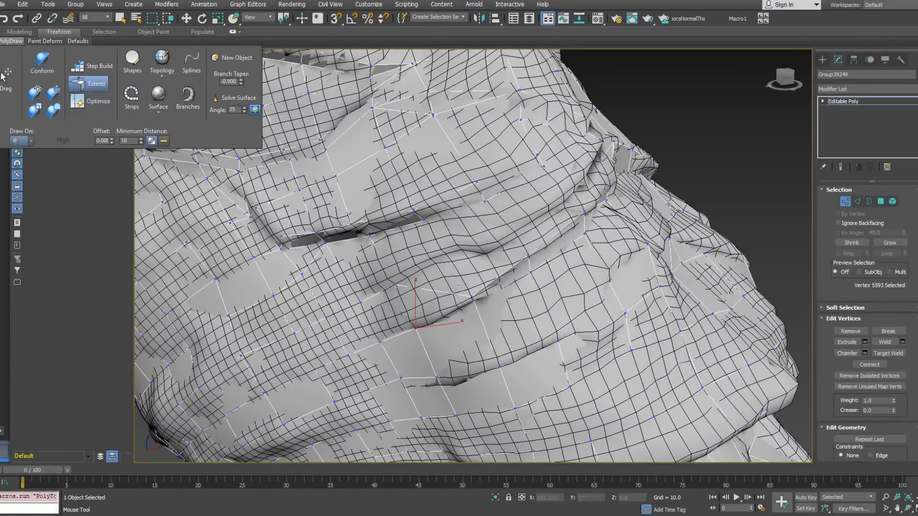
alt+middle_drag(431, 269, 420, 224)
shift+drag(492, 285, 514, 248)
drag(455, 290, 431, 290)
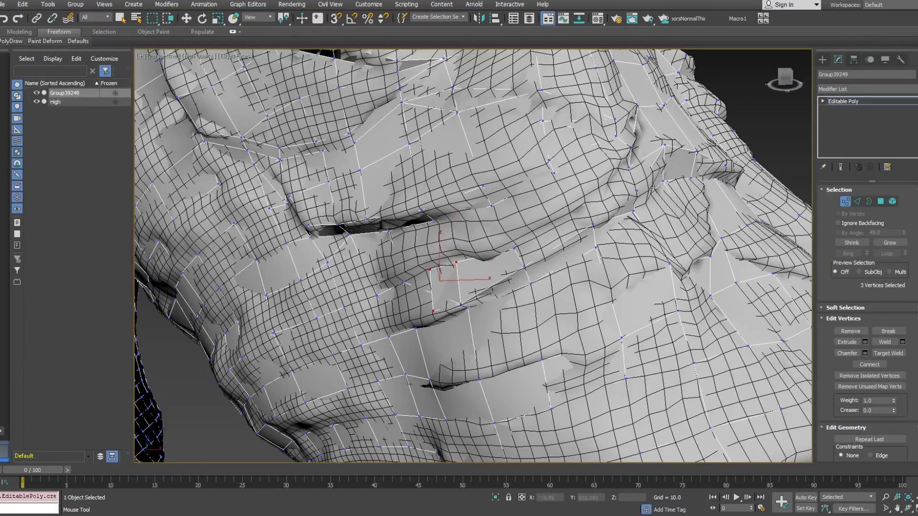
click(10, 41)
click(428, 269)
drag(429, 270, 404, 282)
mouse_move(432, 270)
alt+middle_down()
mouse_move(454, 269)
mouse_move(432, 269)
alt+middle_up()
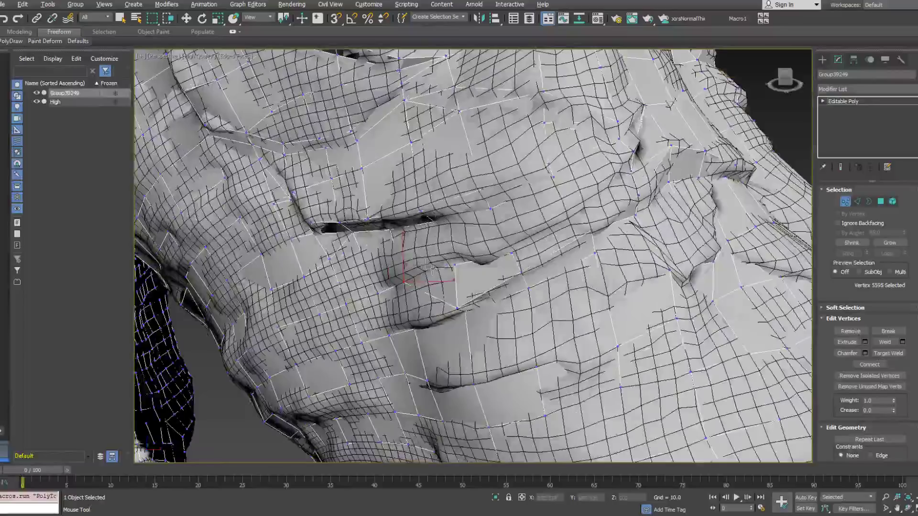
Extend another polygon from the fold's border towards the spine and merge its outer corners into the adjoining skin vertex.
click(11, 42)
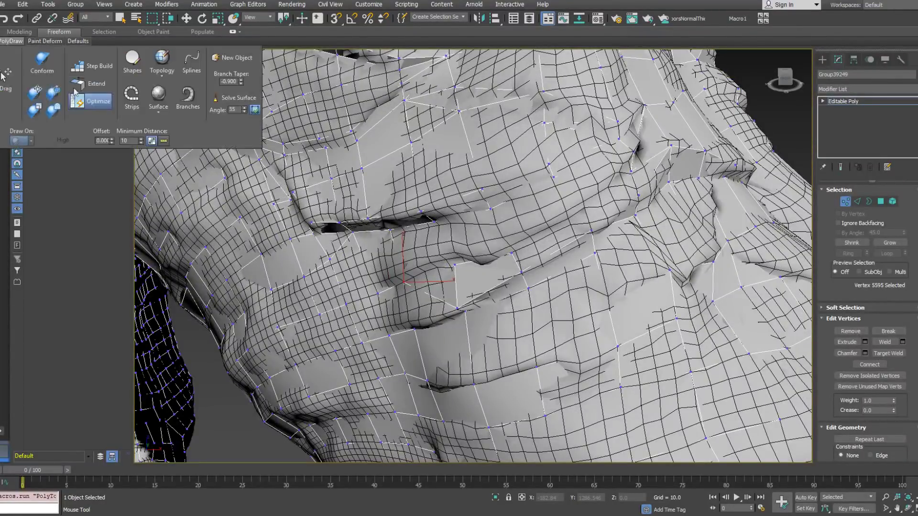
shift+drag(516, 263, 570, 232)
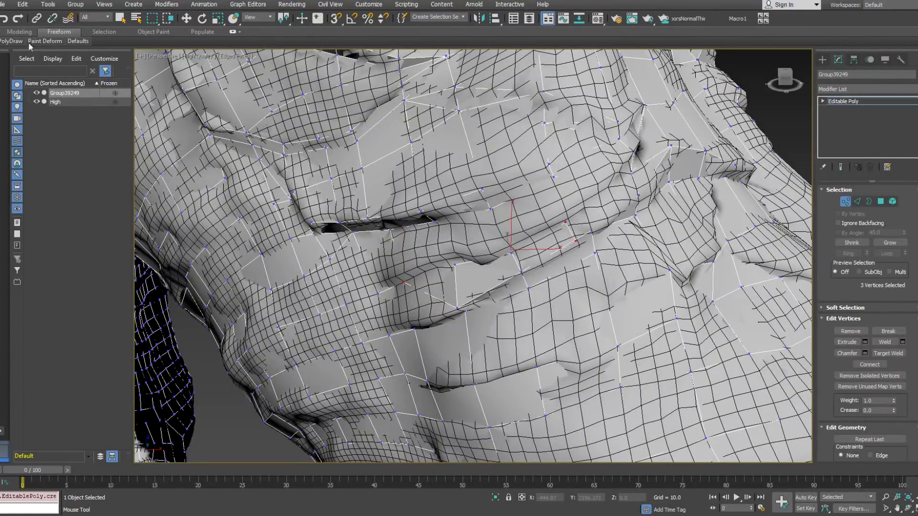
mouse_move(15, 41)
click(593, 233)
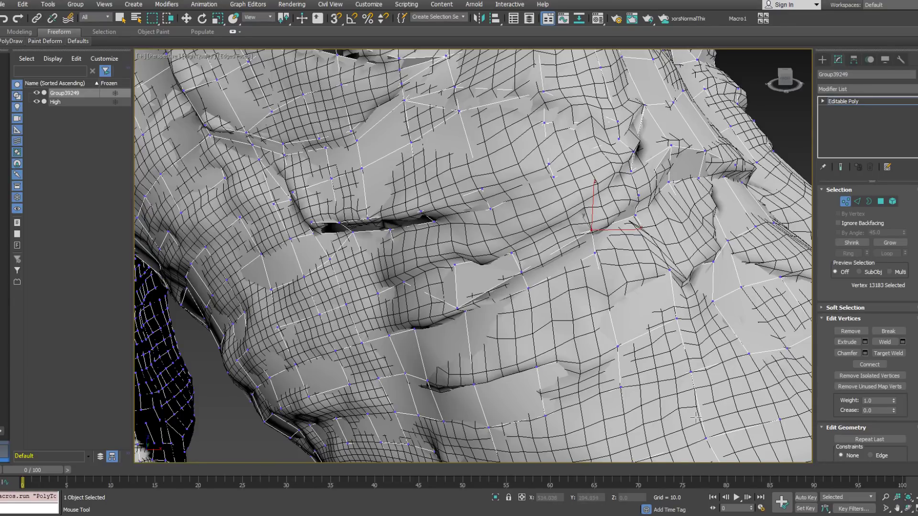
middle_drag(515, 399, 530, 409)
key(F3)
key(F3)
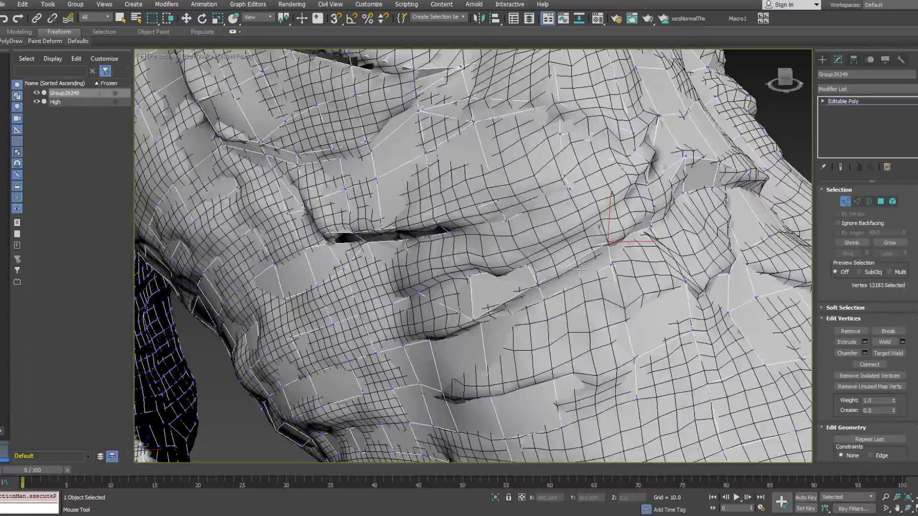
Extend new geometry from the border vertex at the fold's spine-side end.
mouse_move(23, 42)
click(68, 83)
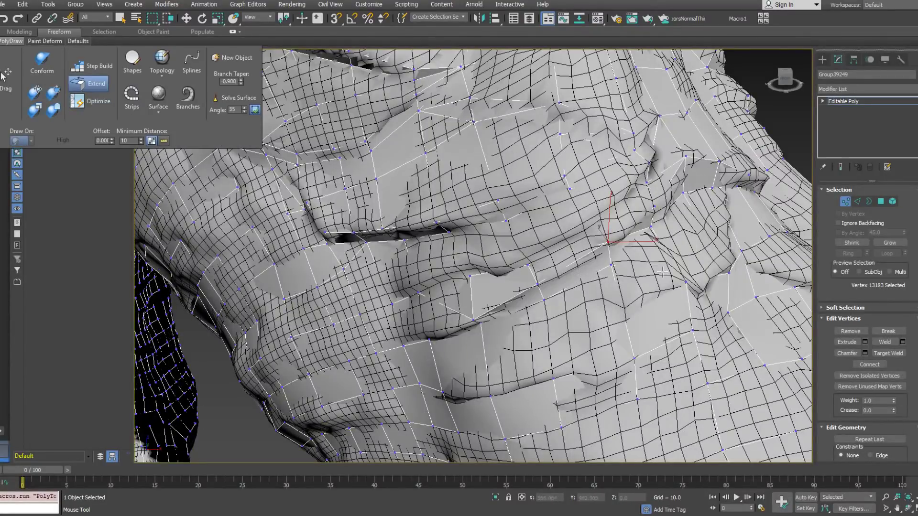
drag(609, 242, 645, 198)
alt+middle_drag(645, 198, 647, 222)
Merge the loose vertices of the extended polygons along the fold with the Optimize tool.
mouse_move(17, 41)
click(91, 101)
click(529, 247)
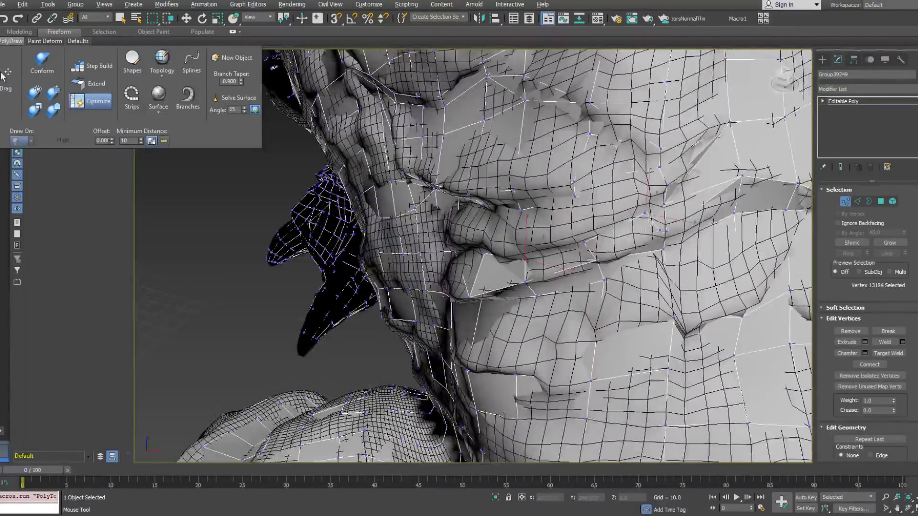
click(662, 206)
click(662, 231)
click(668, 230)
click(591, 242)
alt+middle_drag(593, 242, 549, 244)
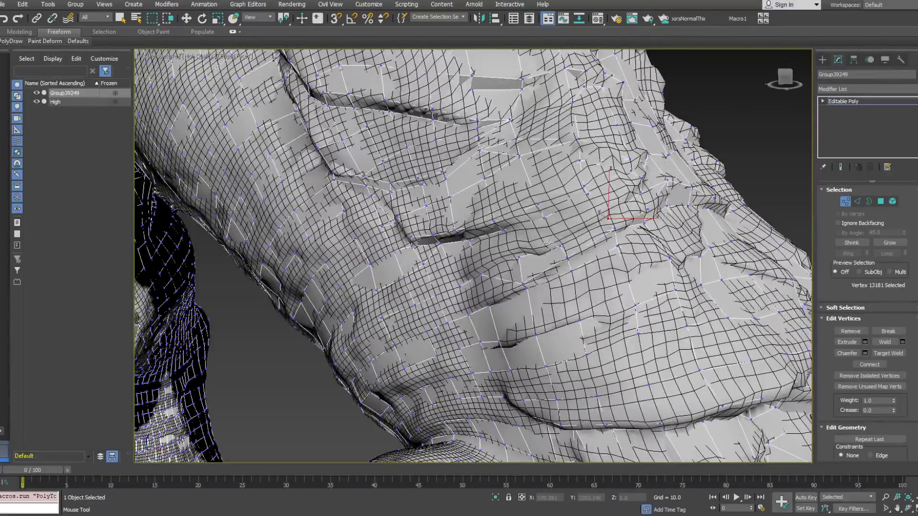
key(F3)
key(F3)
Extend a row of polygons from the border edges along the flank fold towards its upper side.
mouse_move(11, 42)
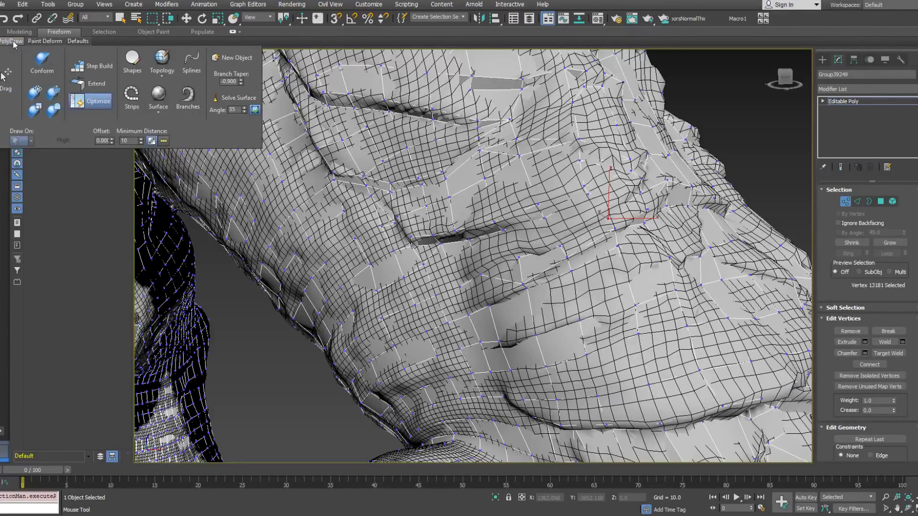
click(89, 84)
click(556, 236)
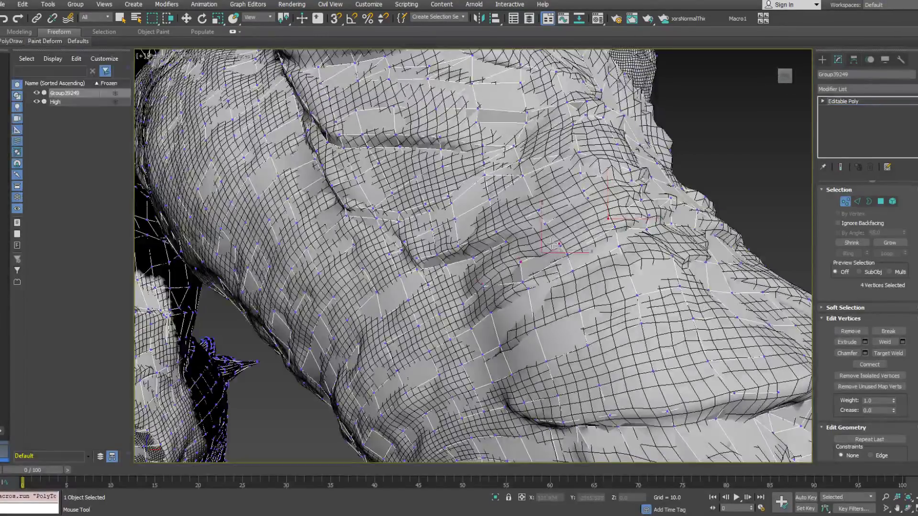
click(515, 254)
click(479, 280)
alt+middle_drag(556, 249, 573, 247)
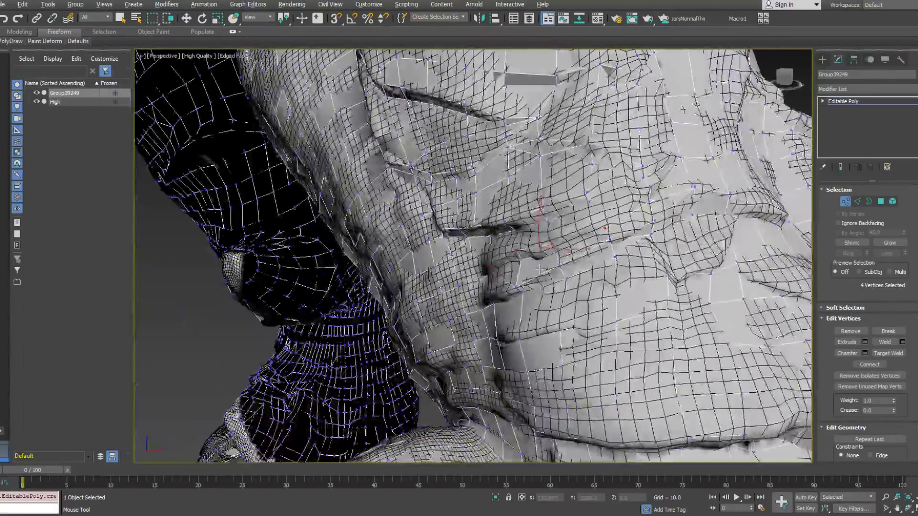
key(F3)
key(F3)
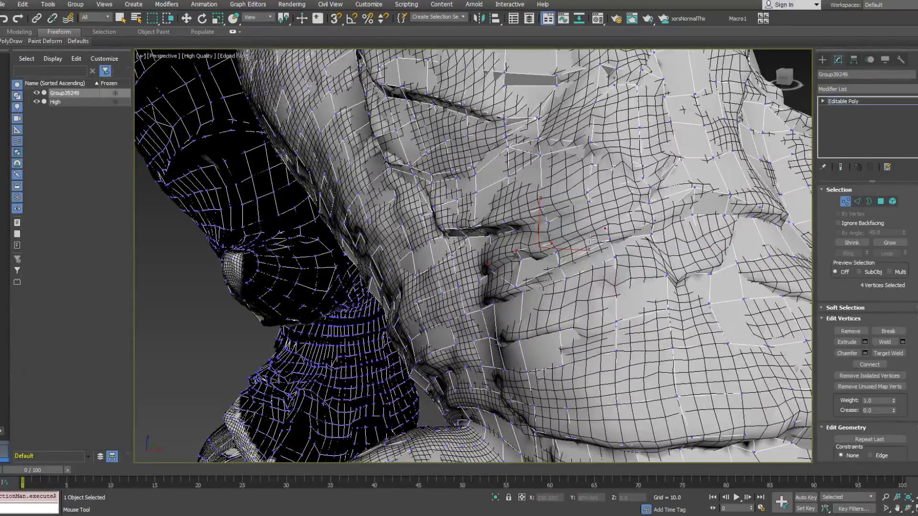
shift+drag(584, 233, 576, 231)
click(625, 213)
Merge the new row's vertices into the fold's surrounding vertices at both ends with Optimize.
click(11, 41)
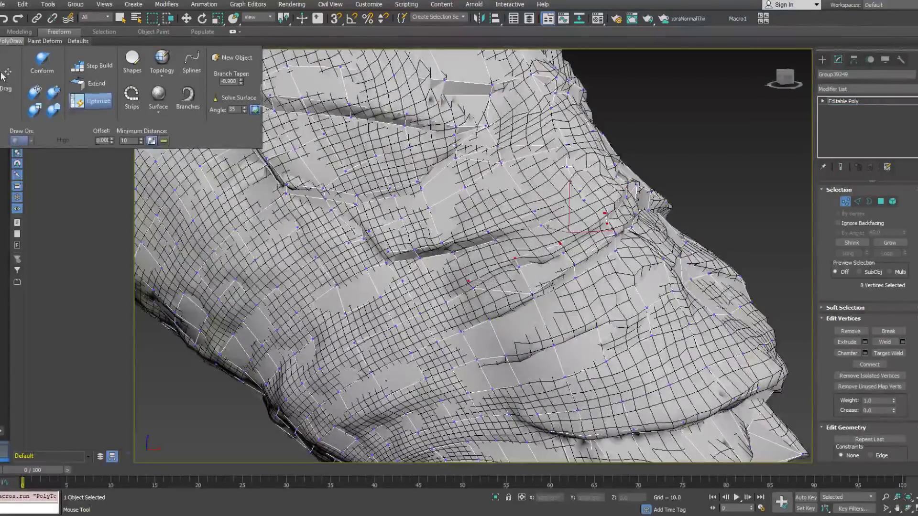
key(F3)
key(F3)
drag(468, 281, 469, 289)
click(515, 258)
alt+middle_drag(542, 254, 641, 220)
click(667, 206)
alt+middle_drag(533, 189, 574, 196)
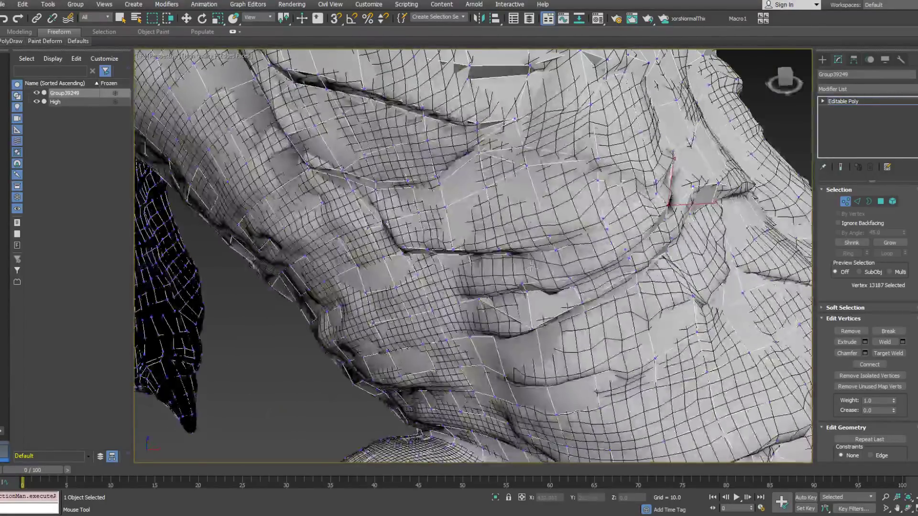
Select the border still open in the flank fold and rework its edges with the PolyDraw tools.
click(869, 202)
click(555, 249)
right_click(609, 252)
click(595, 277)
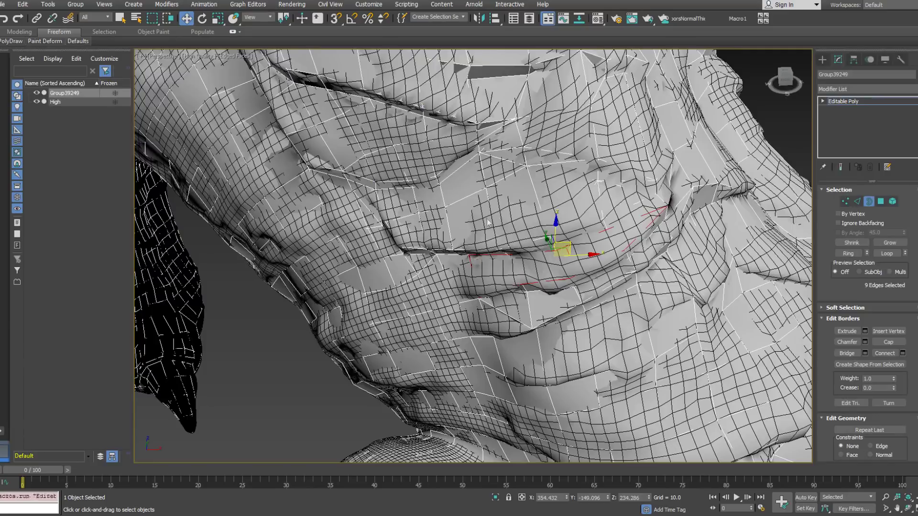
click(11, 41)
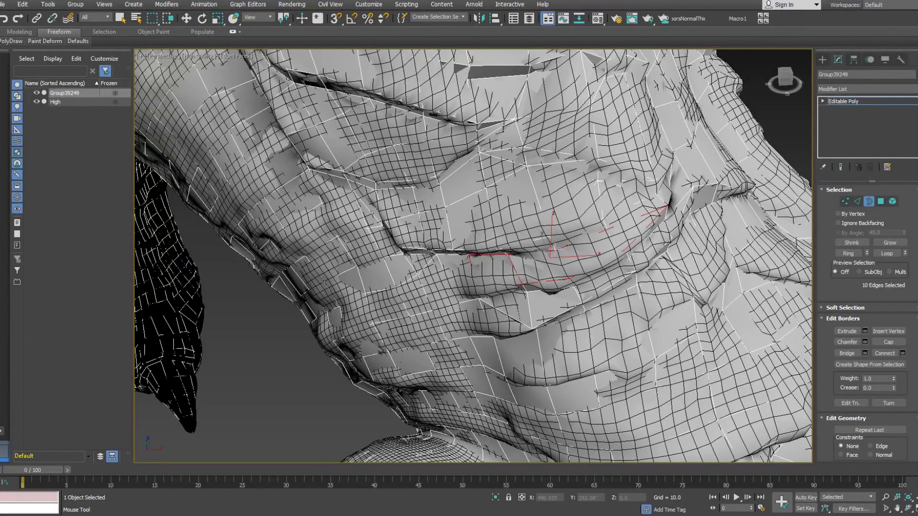
alt+middle_drag(634, 254, 278, 191)
scroll(267, 232, down, 3)
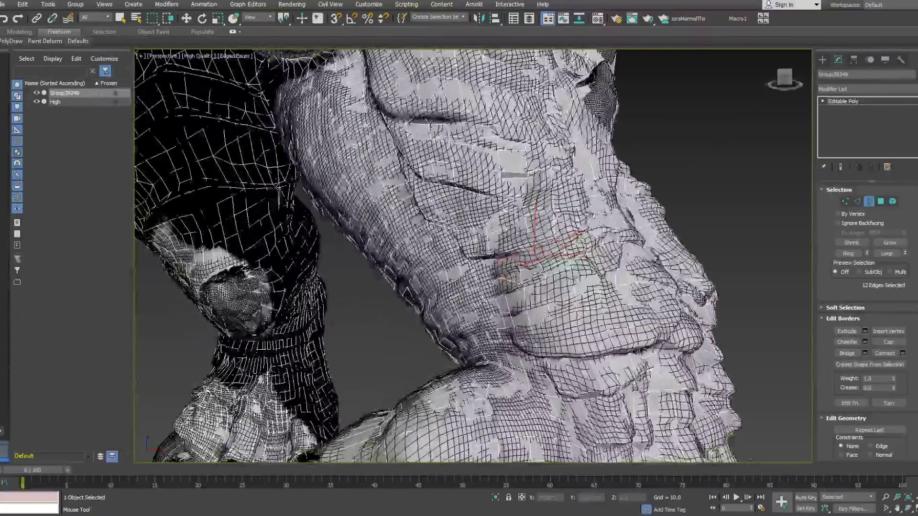
scroll(526, 327, up, 4)
alt+middle_drag(519, 275, 335, 201)
scroll(505, 255, down, 4)
Remove the faulty polygon in the next fold down and rebuild the gap with the Extend tool.
click(11, 41)
click(75, 82)
scroll(517, 264, up, 3)
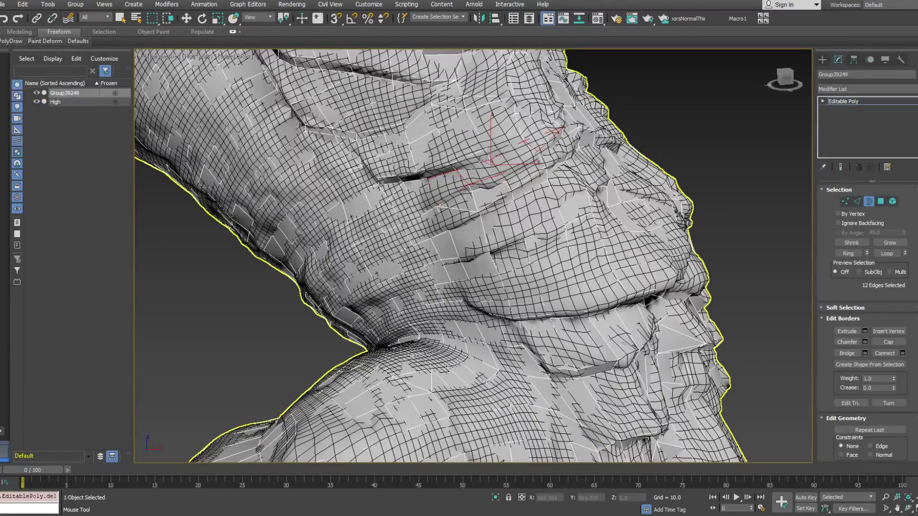
mouse_move(481, 269)
alt+middle_down()
mouse_move(480, 259)
mouse_move(534, 242)
mouse_move(516, 259)
mouse_move(497, 241)
alt+middle_up()
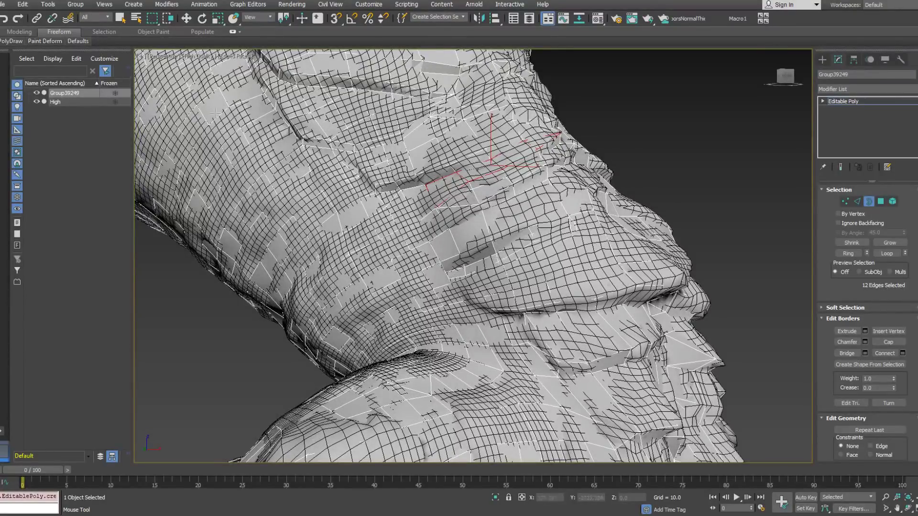
Merge the rebuilt polygons of the lower flank fold into the surrounding skin with the Optimize tool.
mouse_move(17, 45)
click(90, 101)
alt+middle_drag(463, 276, 507, 282)
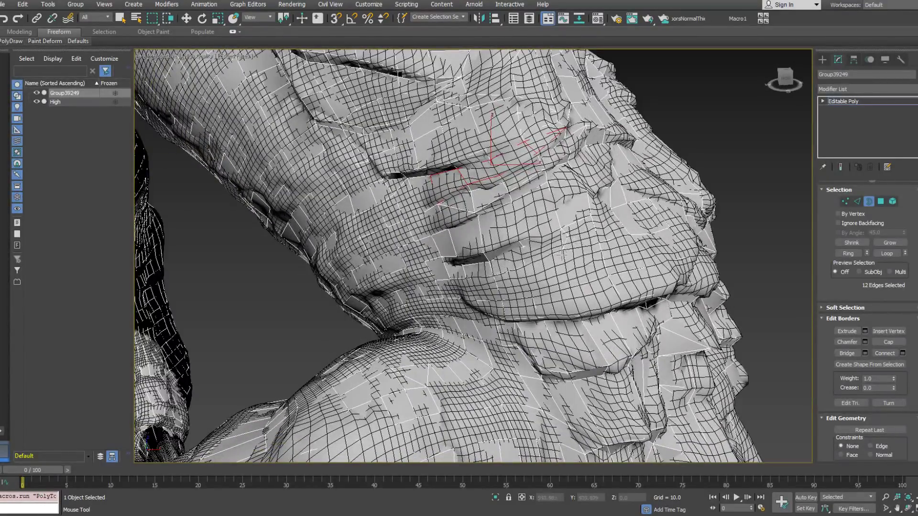
alt+middle_drag(522, 247, 534, 240)
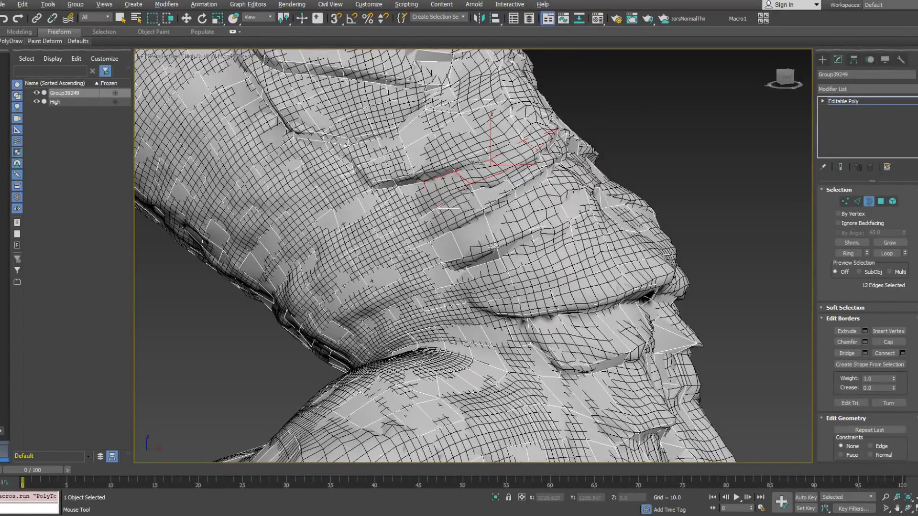
alt+middle_drag(500, 254, 553, 247)
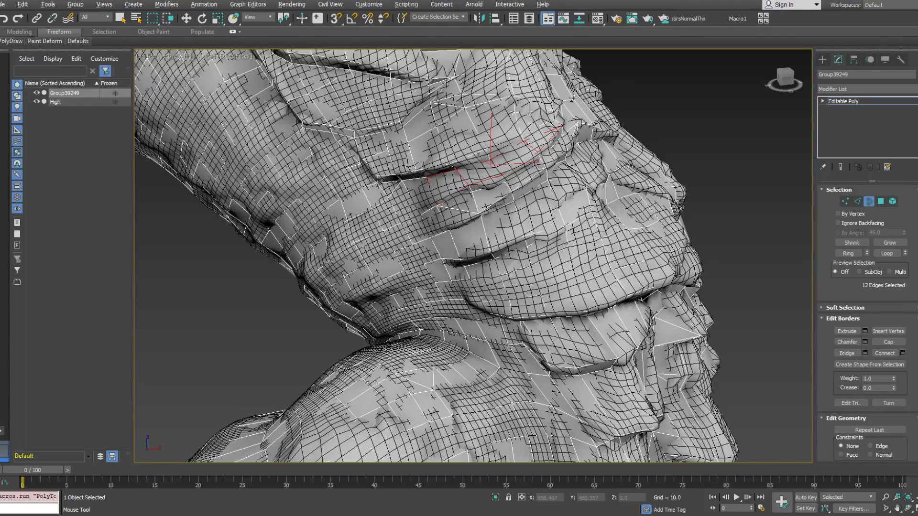
Inspect the repaired flank folds and the creature's whole mesh from a distance.
alt+middle_drag(665, 305, 442, 234)
scroll(493, 230, down, 5)
scroll(529, 237, up, 4)
alt+middle_drag(540, 257, 588, 246)
alt+middle_drag(473, 167, 515, 161)
middle_drag(515, 161, 383, 230)
scroll(514, 223, up, 2)
scroll(550, 302, down, 3)
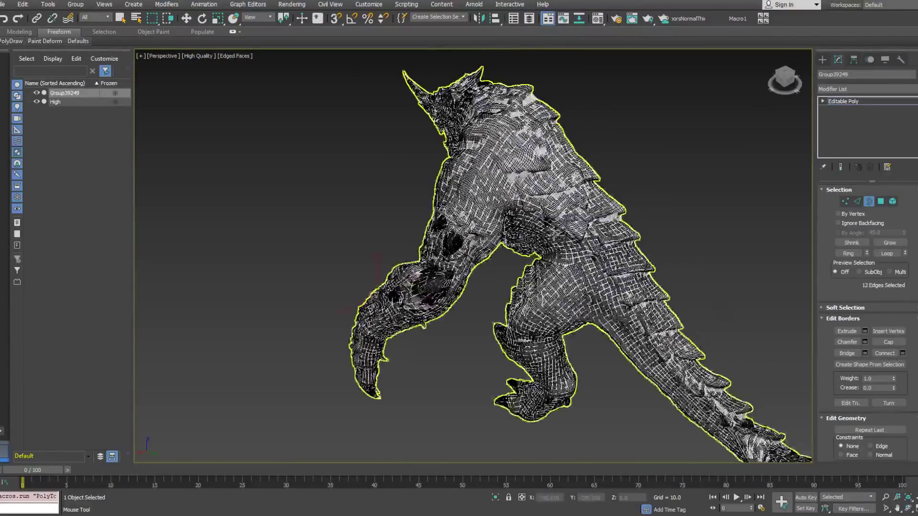
Examine the edge flow around the creature's flank, head, neck and shoulder for remaining faults.
scroll(502, 244, up, 5)
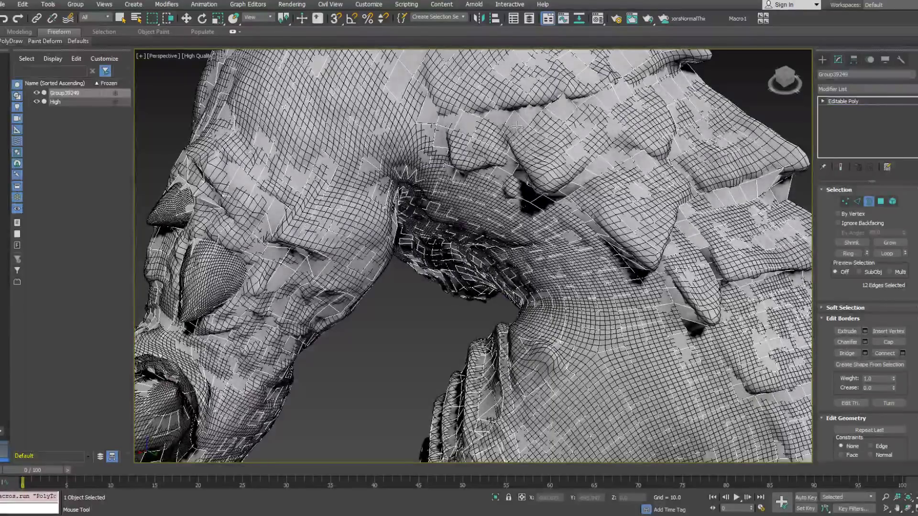
middle_drag(515, 128, 596, 297)
scroll(459, 267, down, 5)
scroll(596, 297, up, 2)
scroll(500, 216, up, 2)
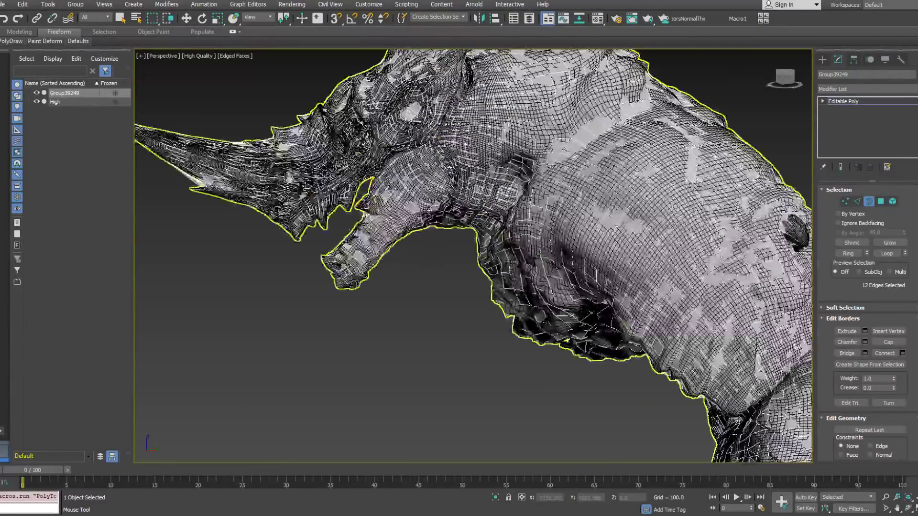
scroll(501, 215, up, 3)
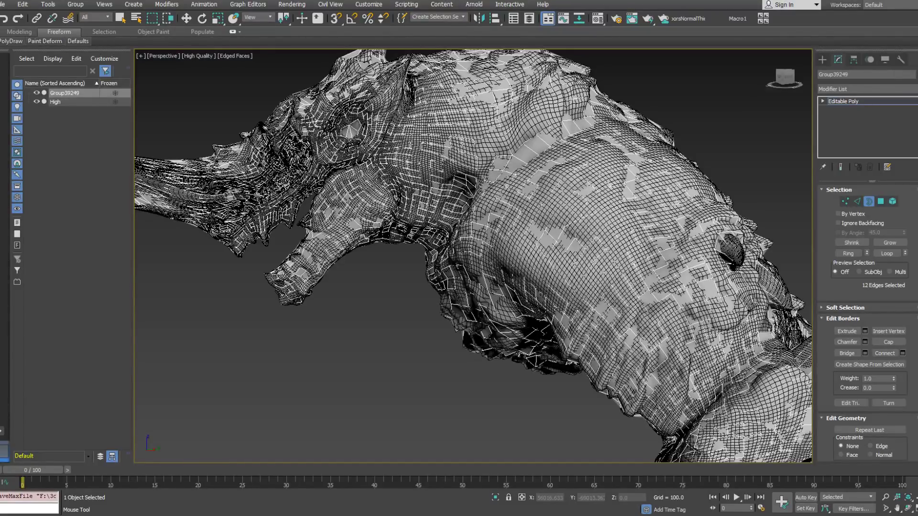
alt+middle_drag(607, 315, 543, 261)
scroll(543, 260, up, 5)
scroll(543, 261, down, 3)
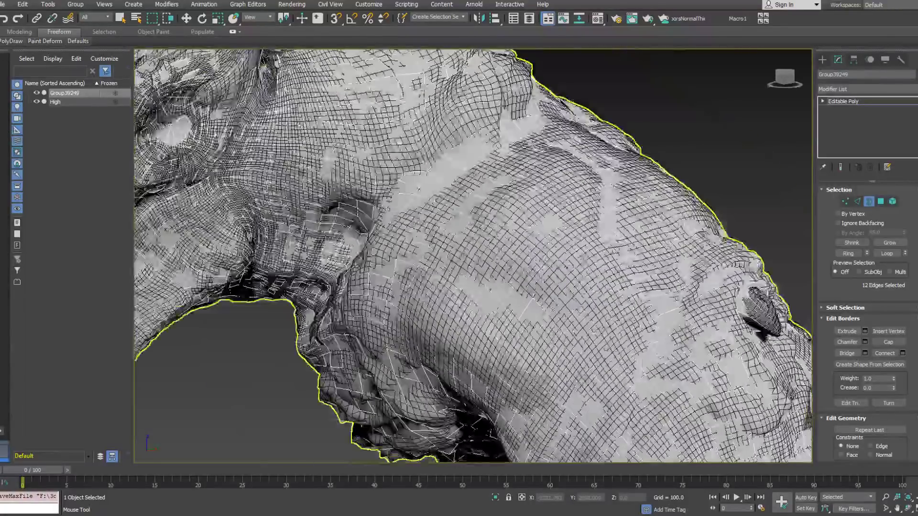
Show the mesh as wireframe and chamfer the pole vertex in the middle of the shoulder by about 4.95.
key(F3)
alt+middle_drag(542, 278, 549, 283)
key(w)
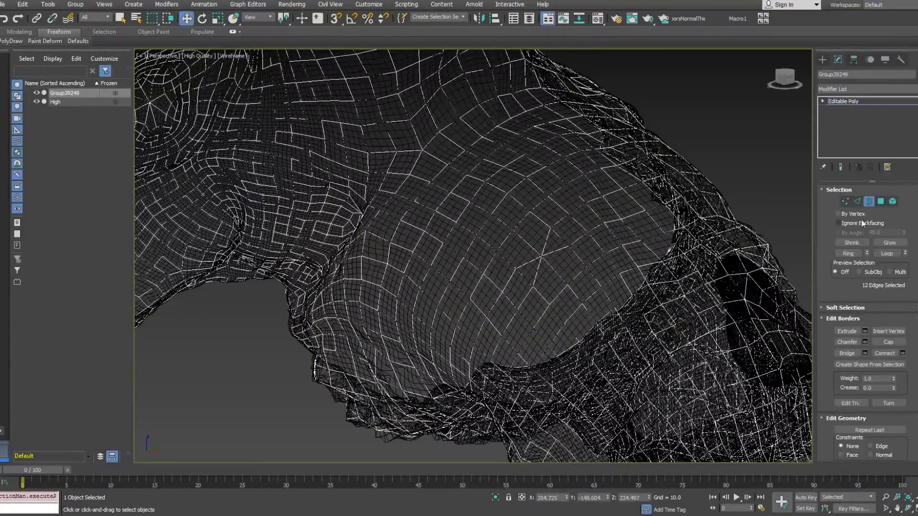
click(847, 202)
right_click(538, 254)
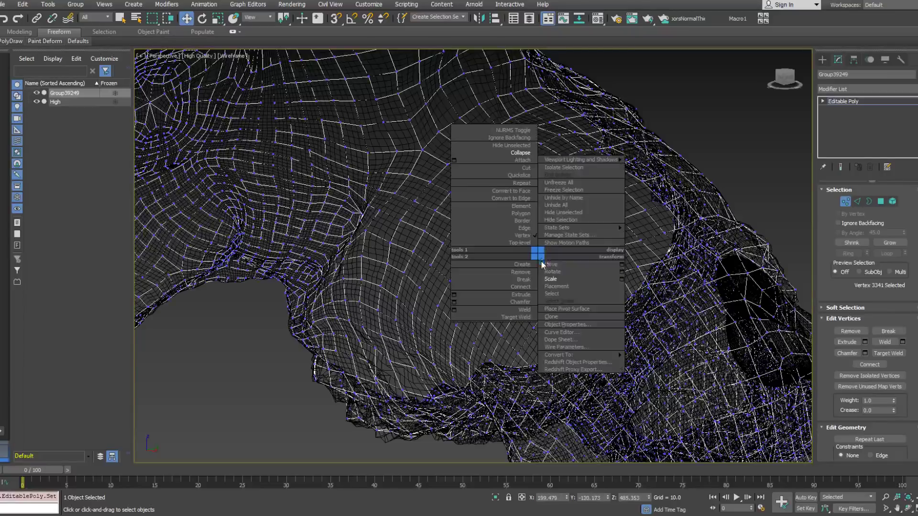
click(454, 302)
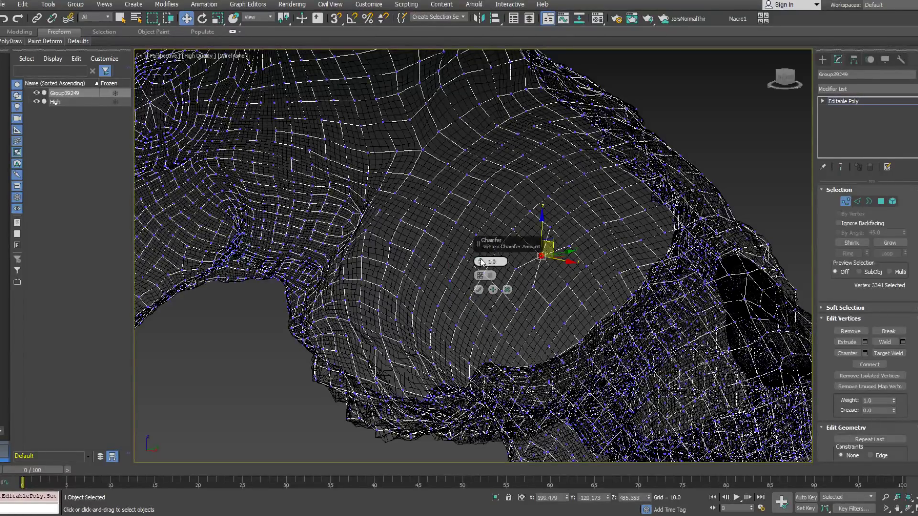
drag(479, 244, 479, 240)
click(481, 290)
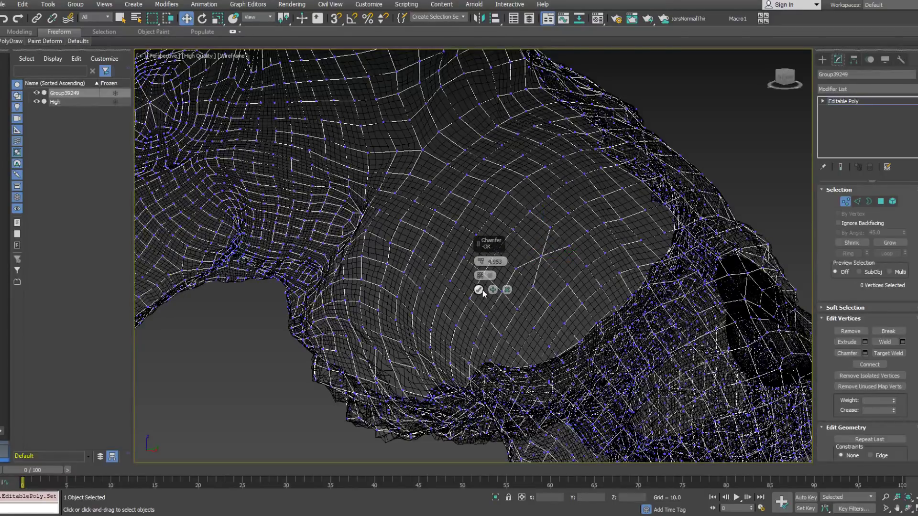
click(540, 256)
click(478, 290)
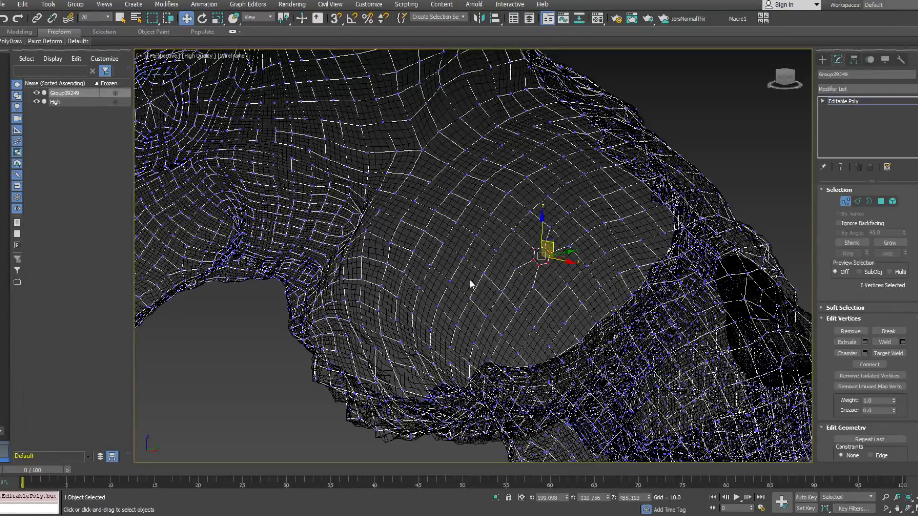
Collapse edges and weld vertices around the chamfered shoulder pole with the Optimize tool.
mouse_move(19, 41)
click(97, 101)
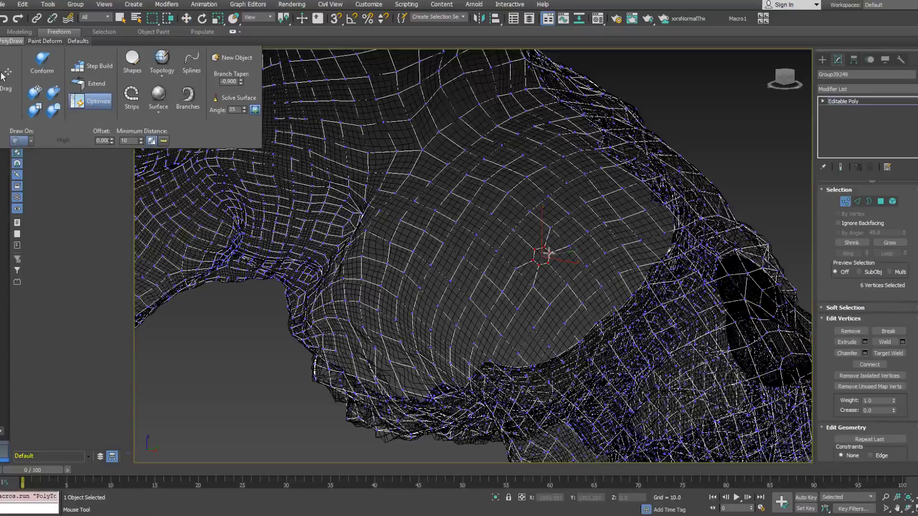
click(547, 249)
click(532, 253)
mouse_move(533, 261)
shift+mouse_down()
mouse_move(535, 250)
mouse_move(551, 265)
mouse_move(532, 248)
shift+mouse_up()
alt+middle_drag(545, 252, 512, 191)
scroll(520, 197, down, 4)
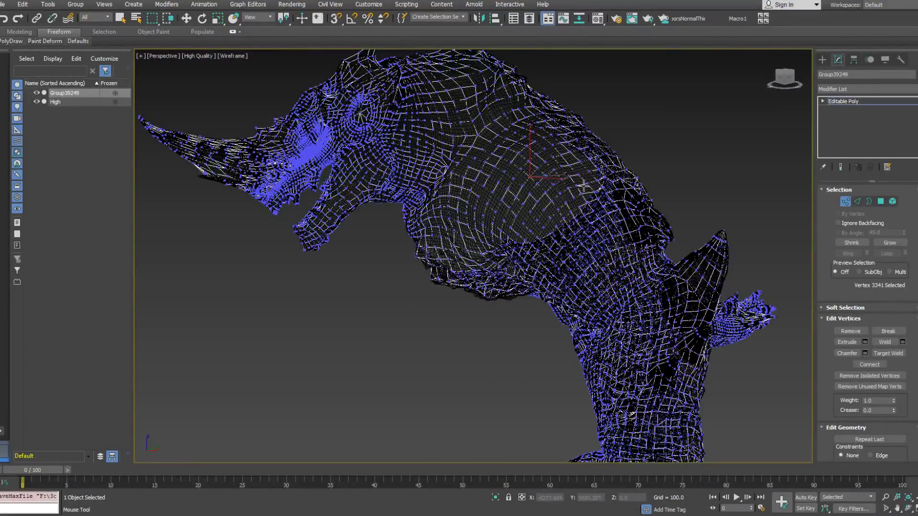
key(w)
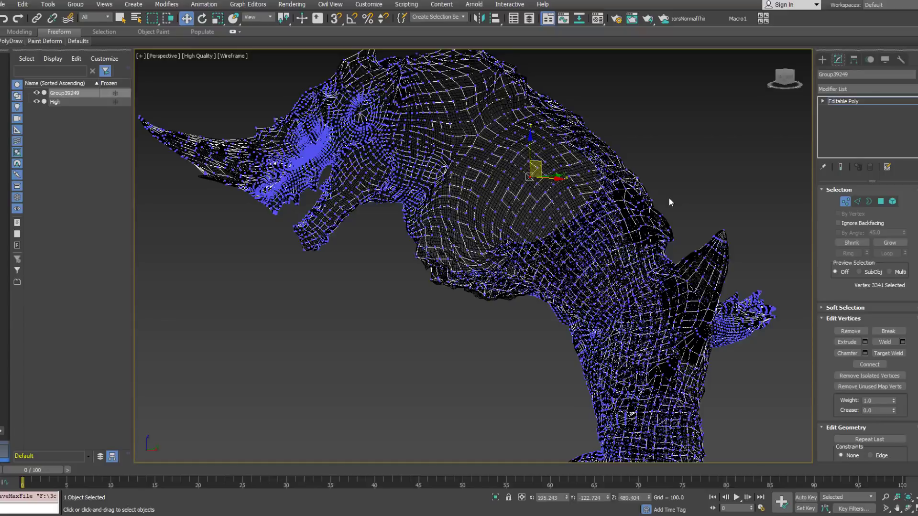